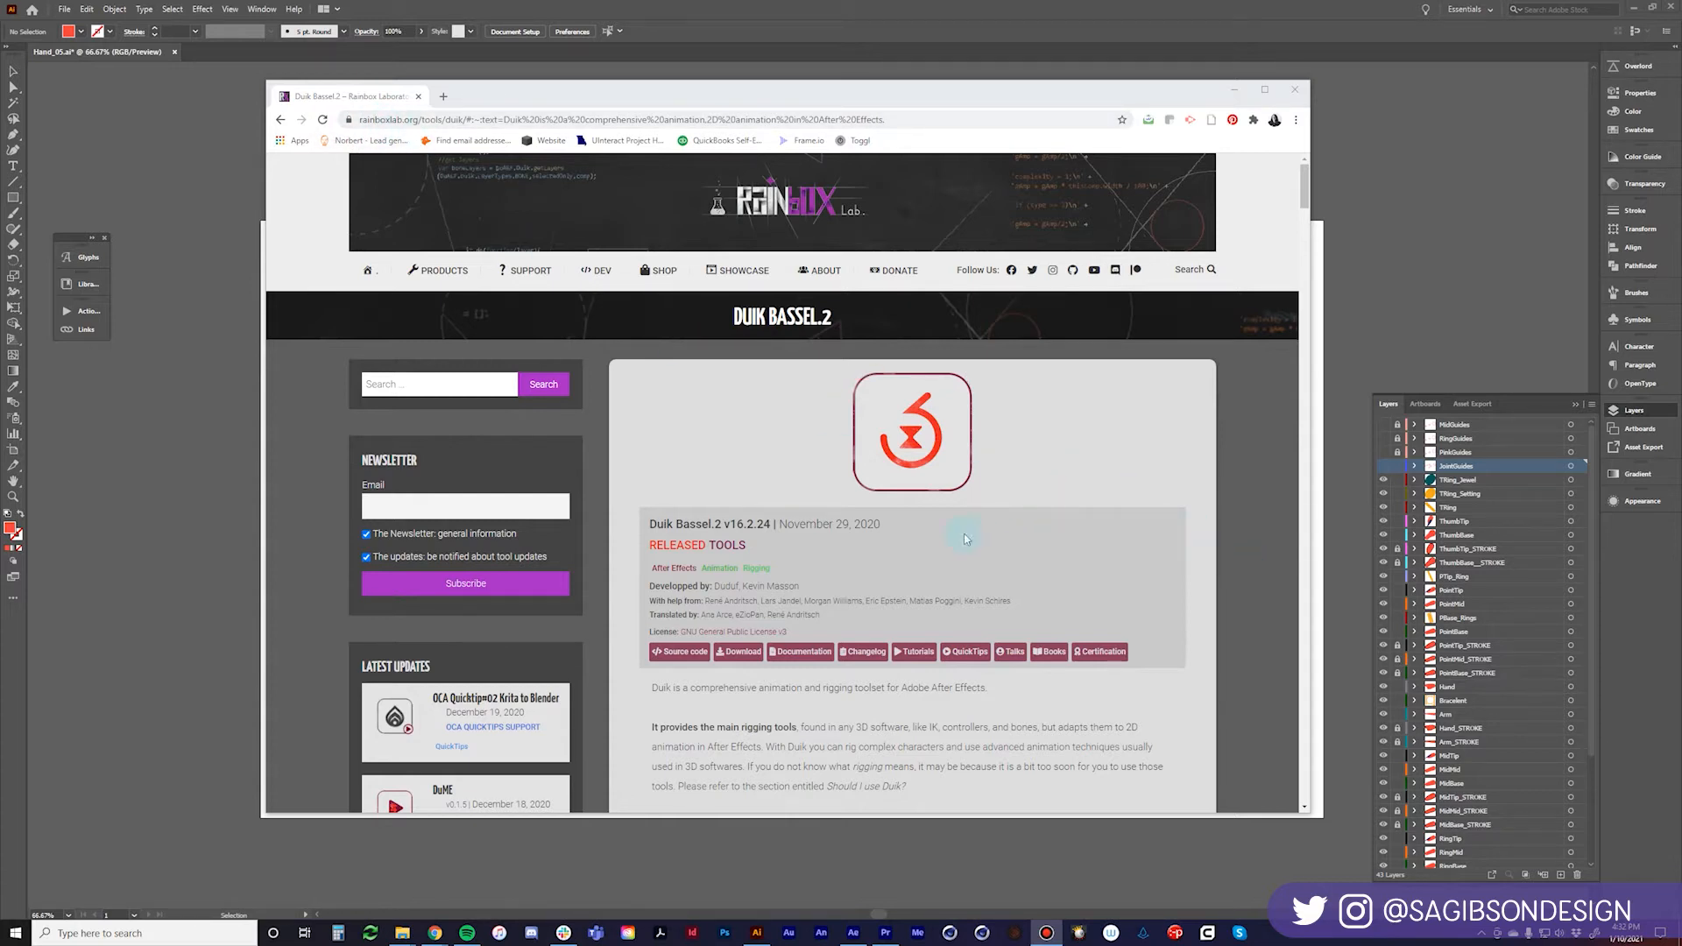
scroll(822, 575, "down", 2)
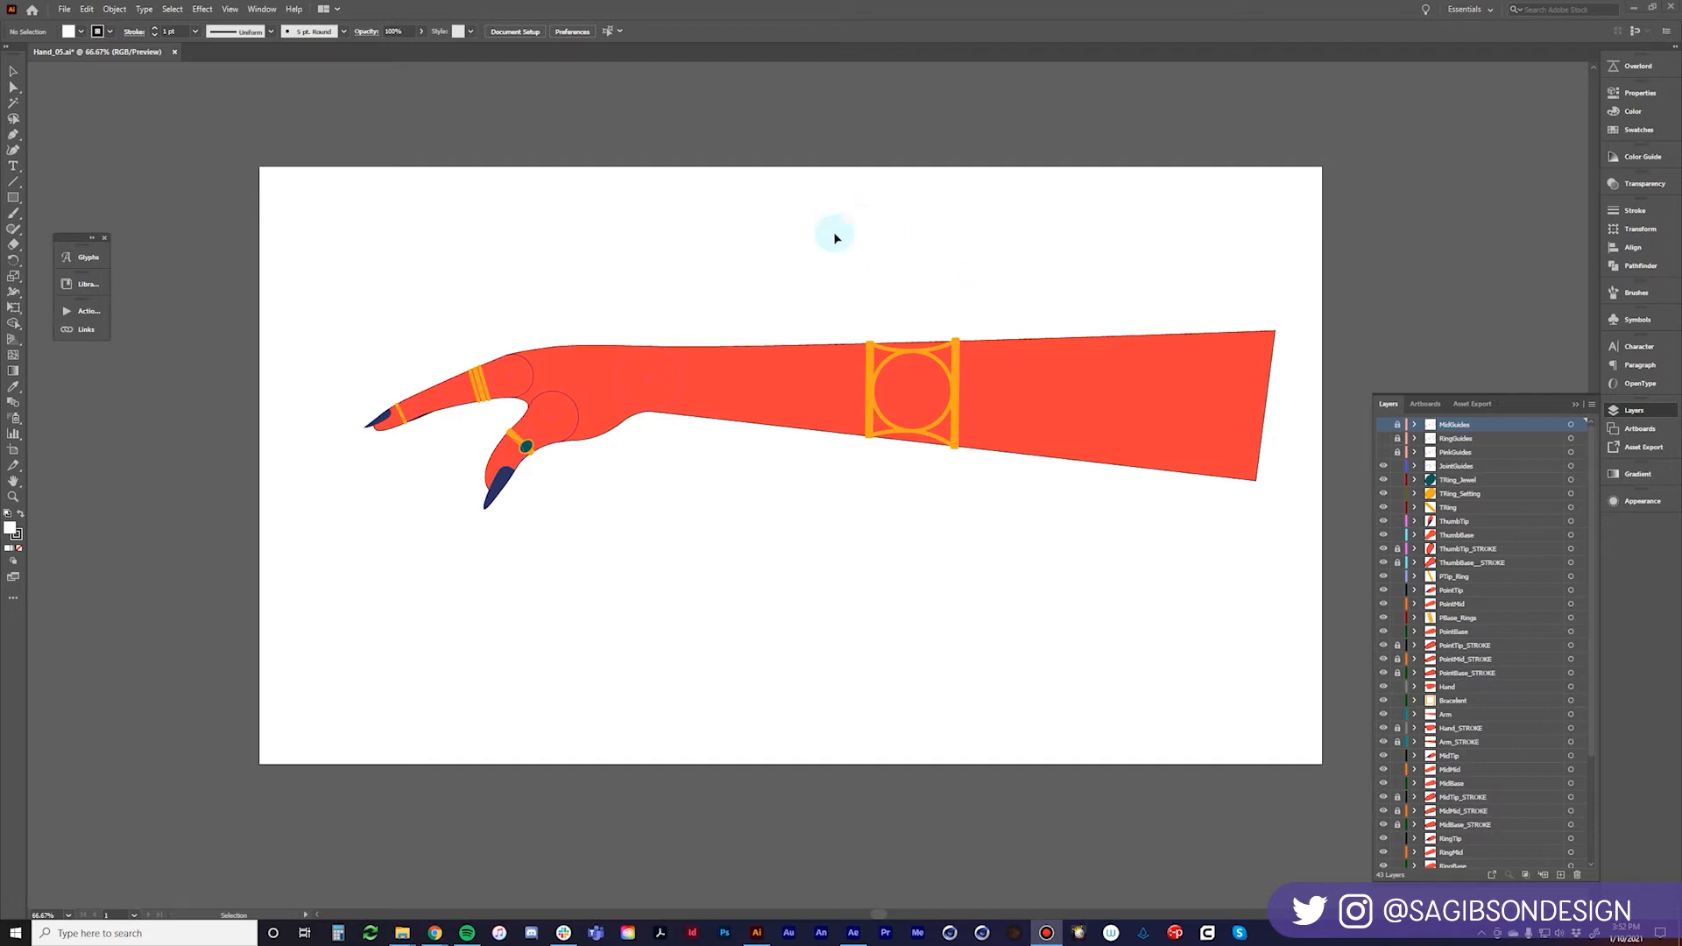
Examine how the arm, hand, pointer finger and thumb are built as separate shapes on their own layers.
scroll(443, 282, "up", 1)
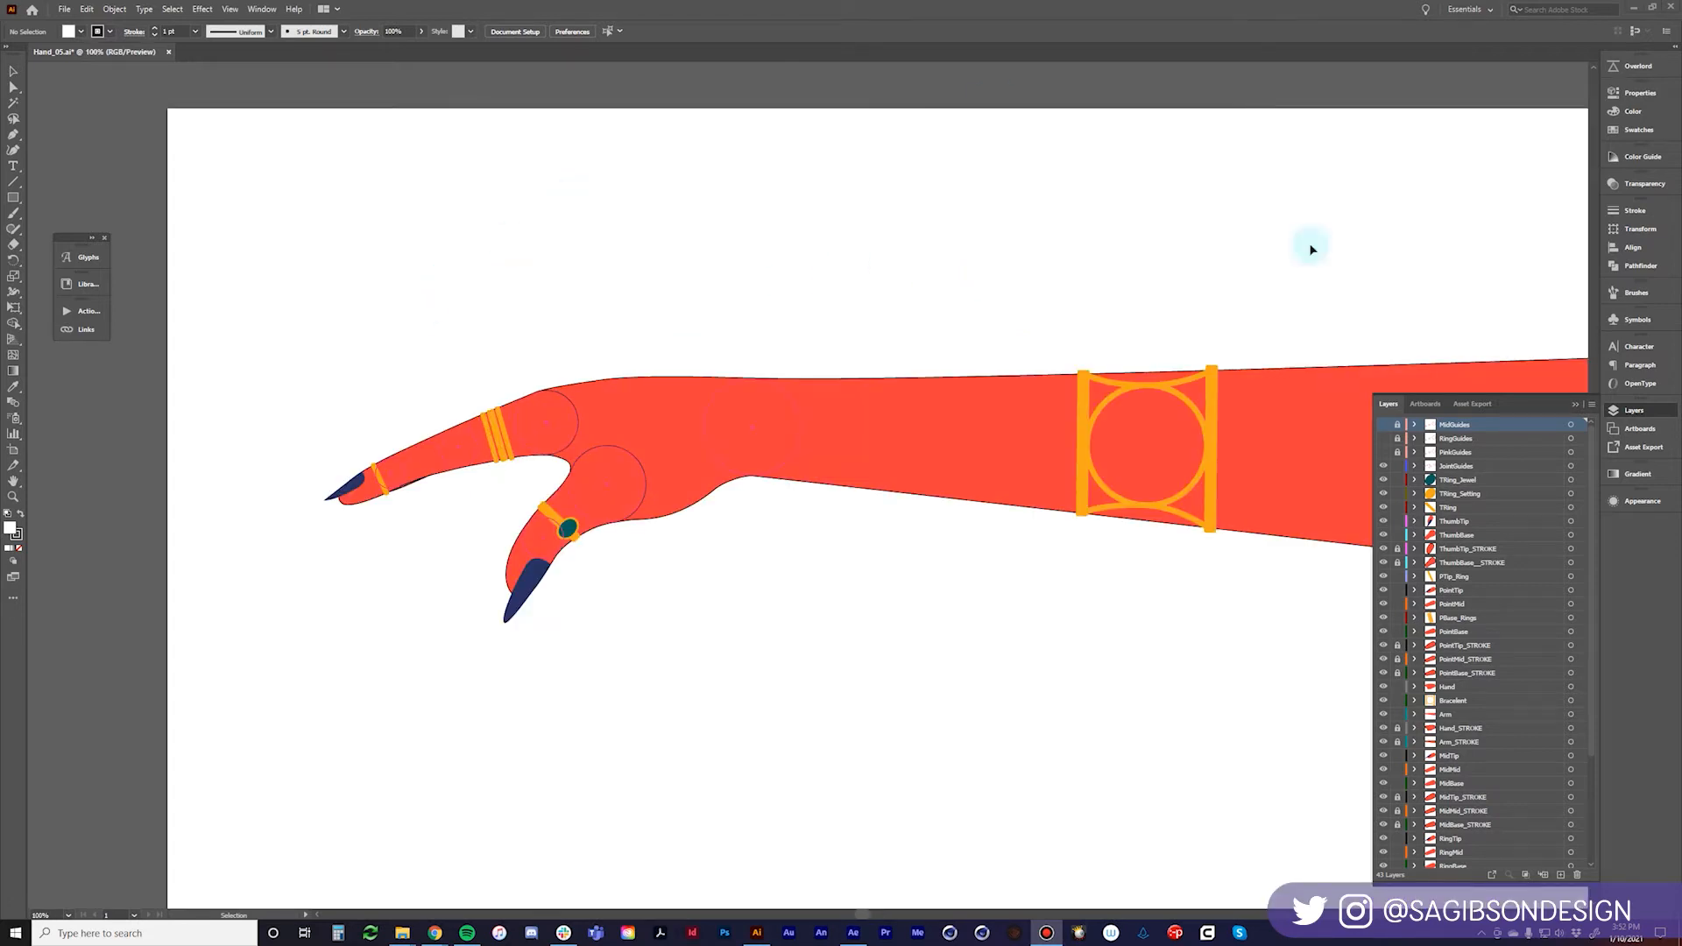
left_click_drag(912, 304, 1004, 692)
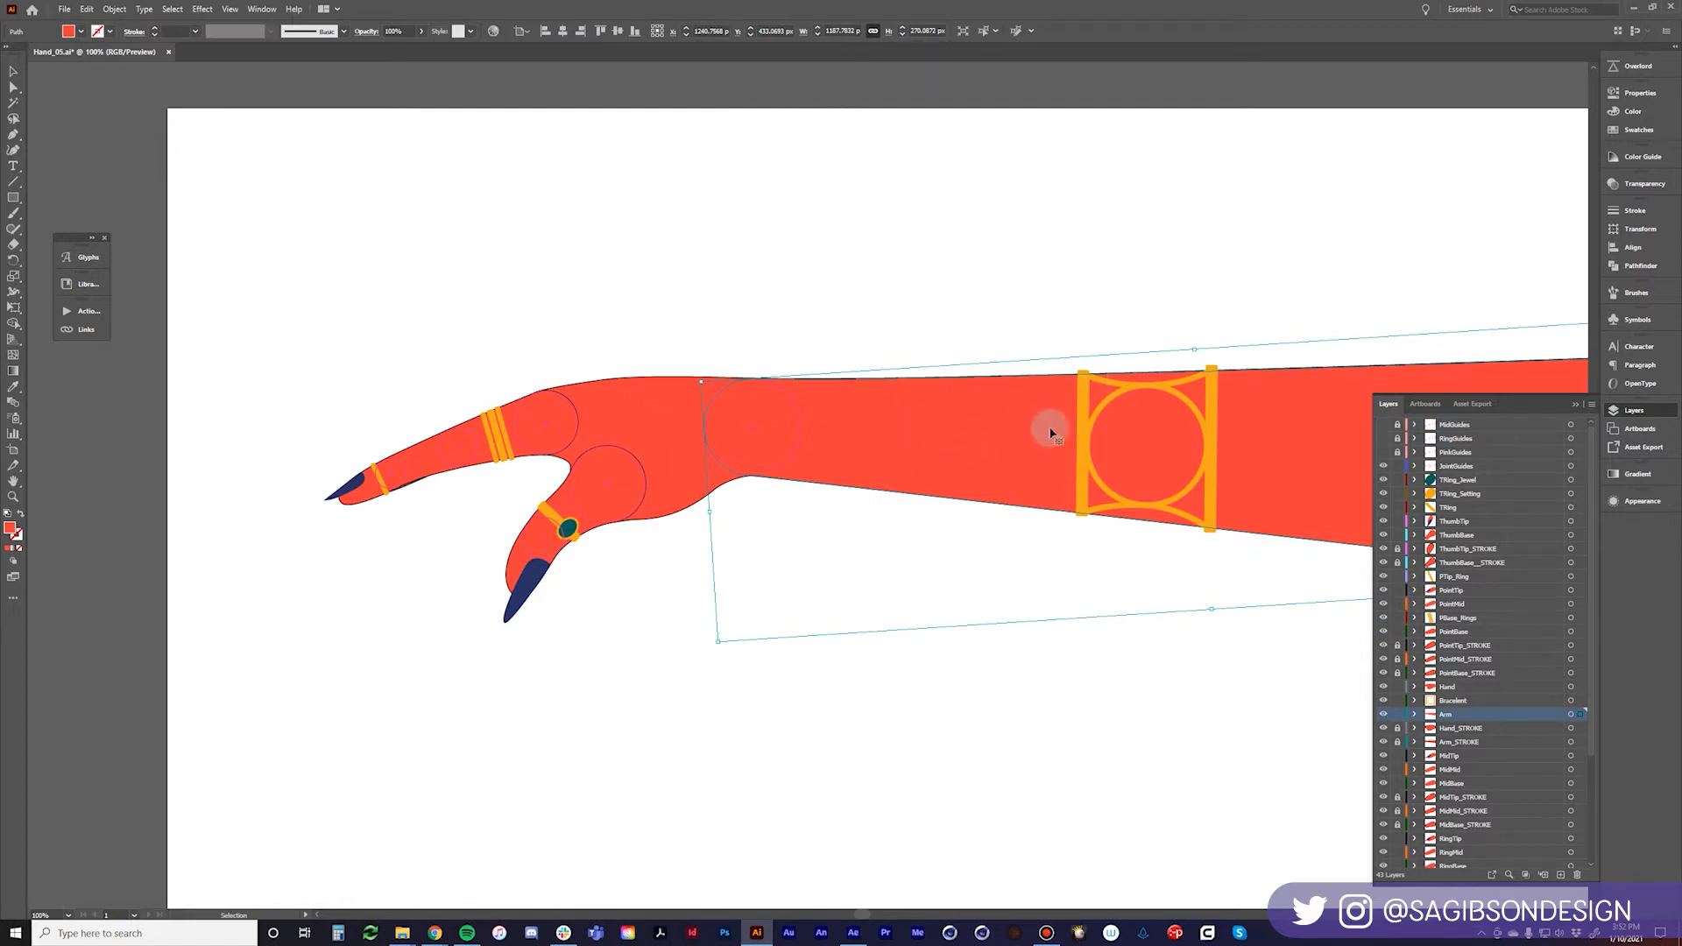
left_click(640, 414)
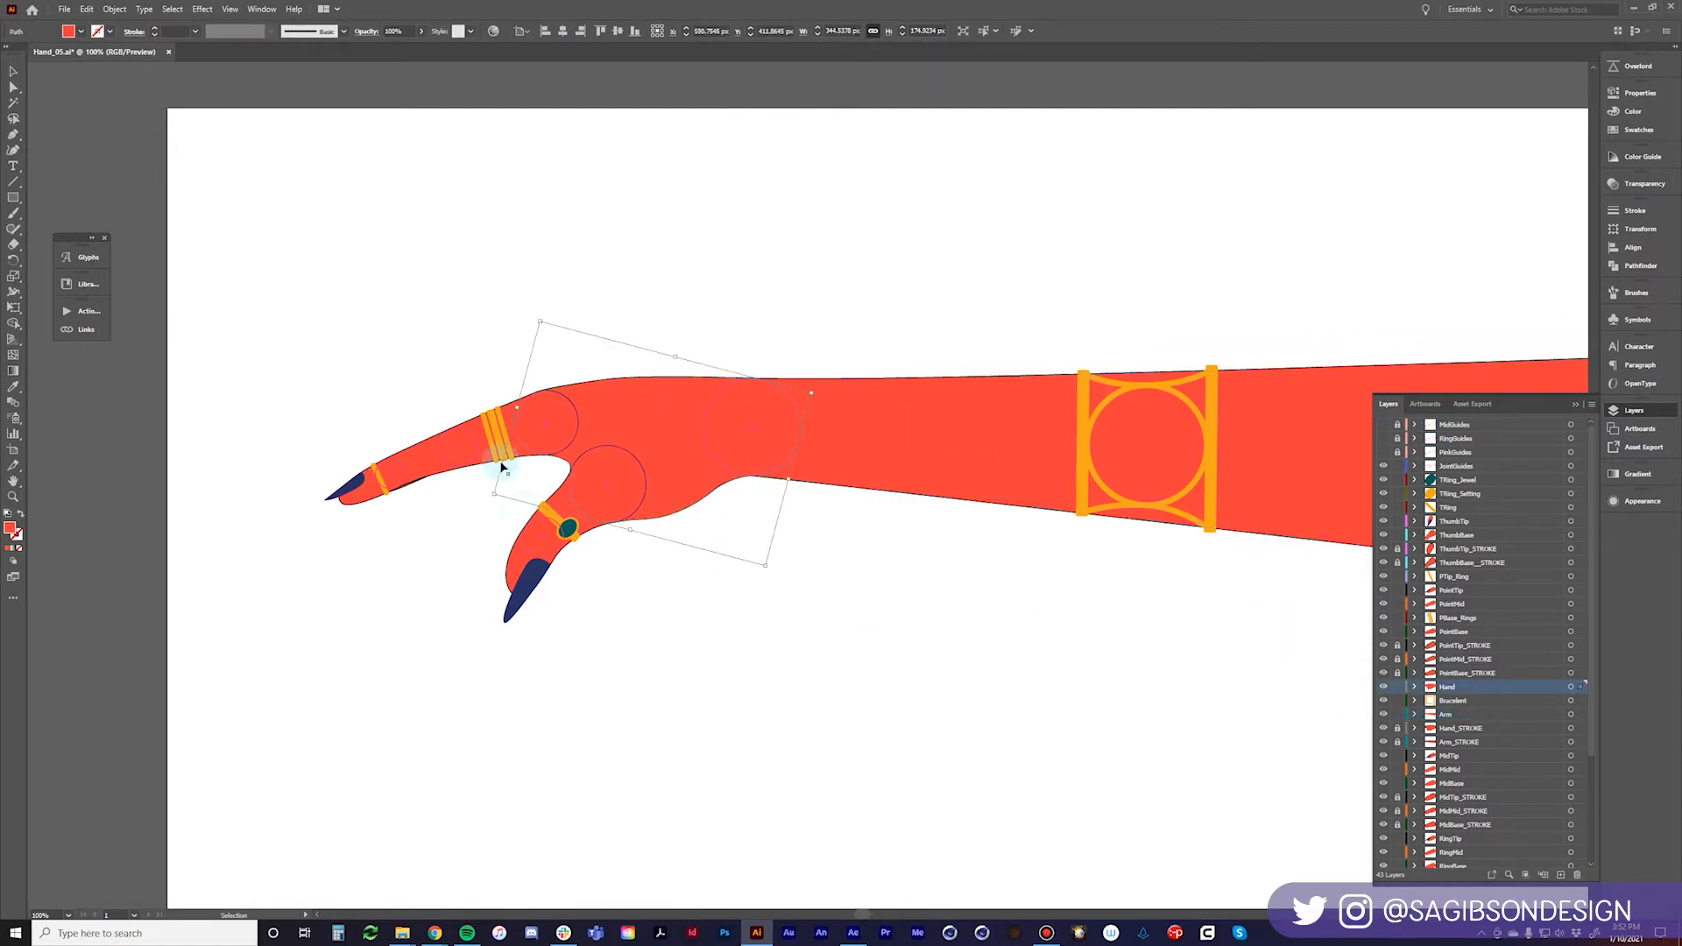
left_click(401, 549)
scroll(271, 491, "up", 2)
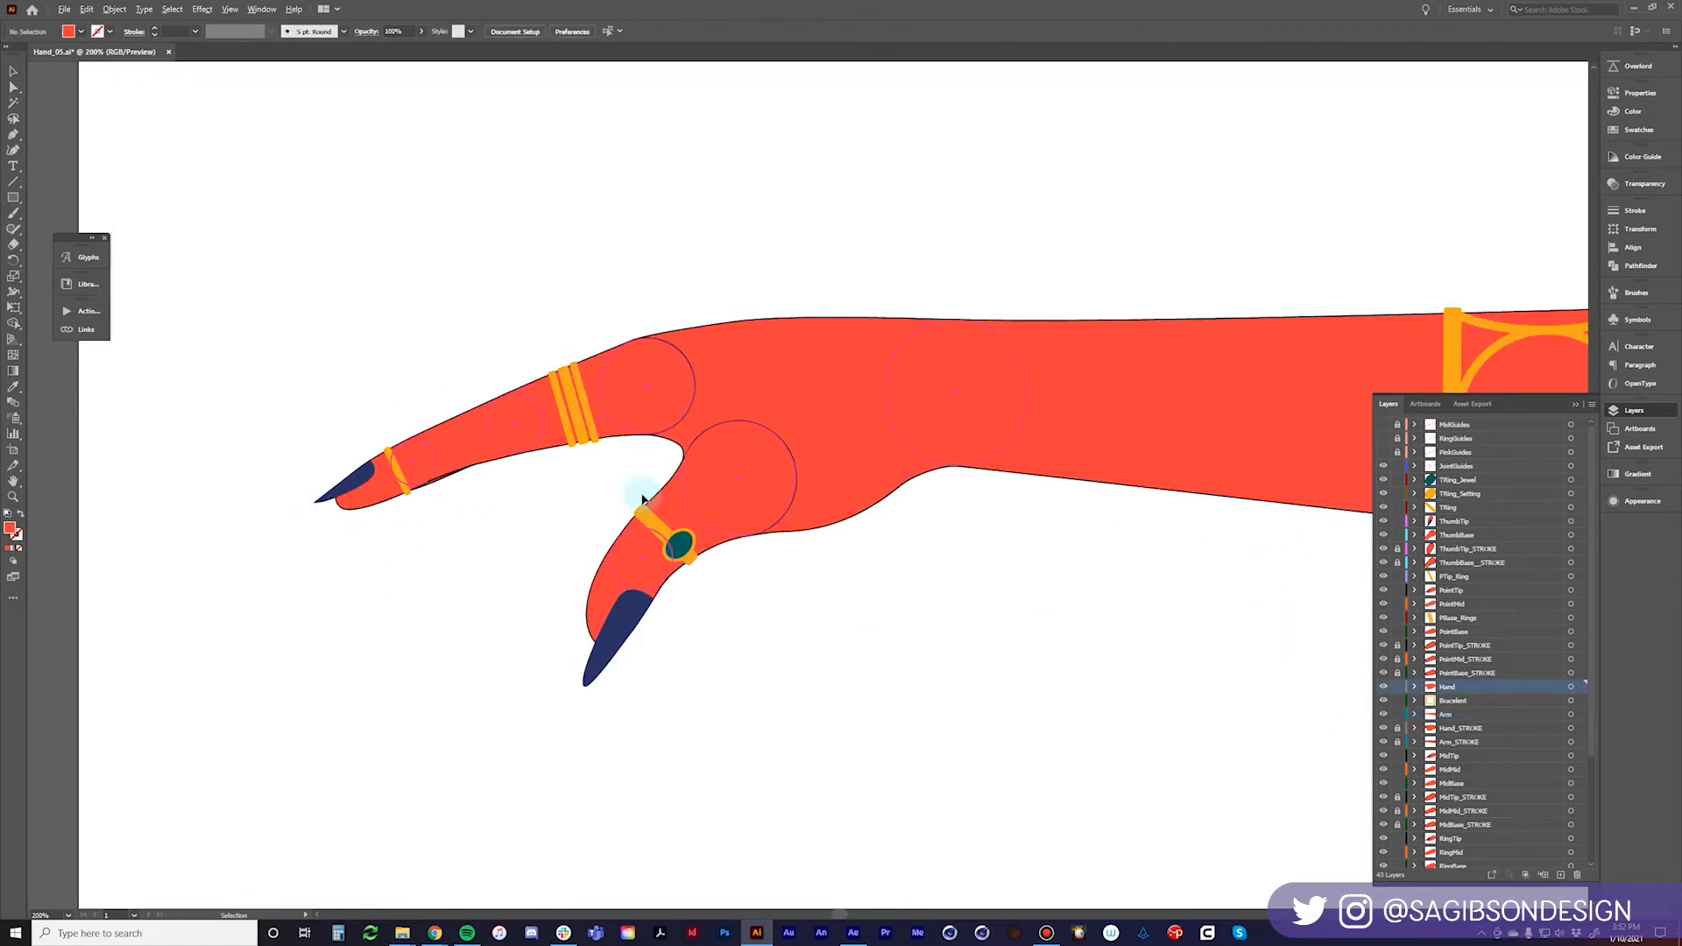
left_click(726, 414)
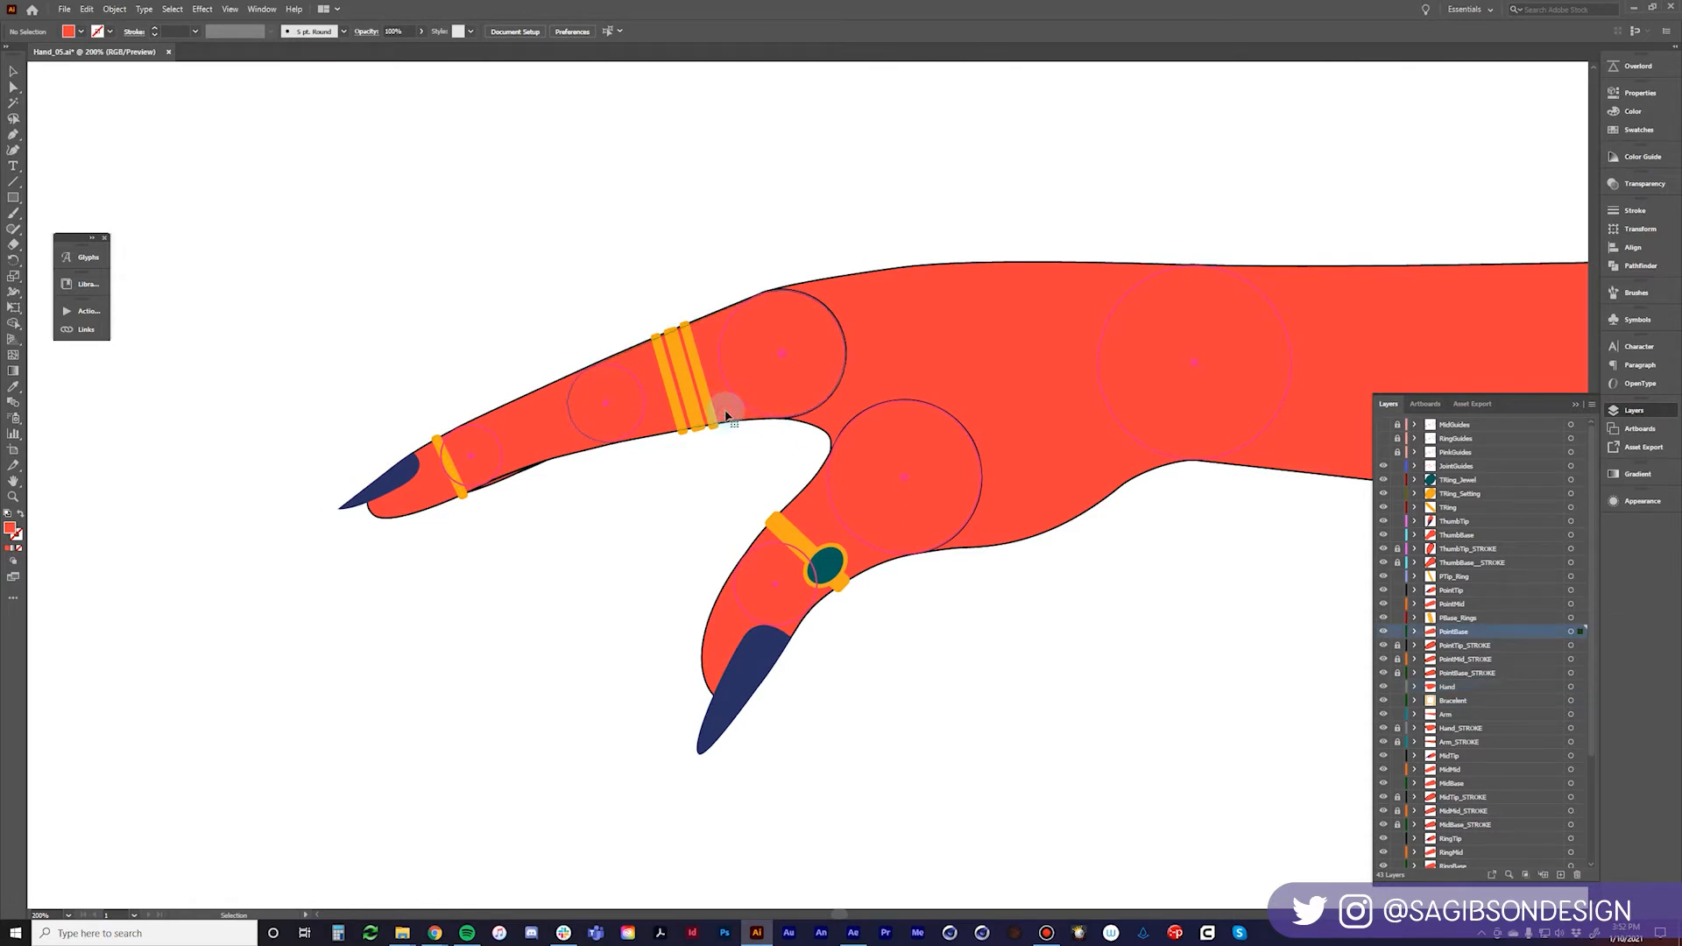
left_click(528, 450)
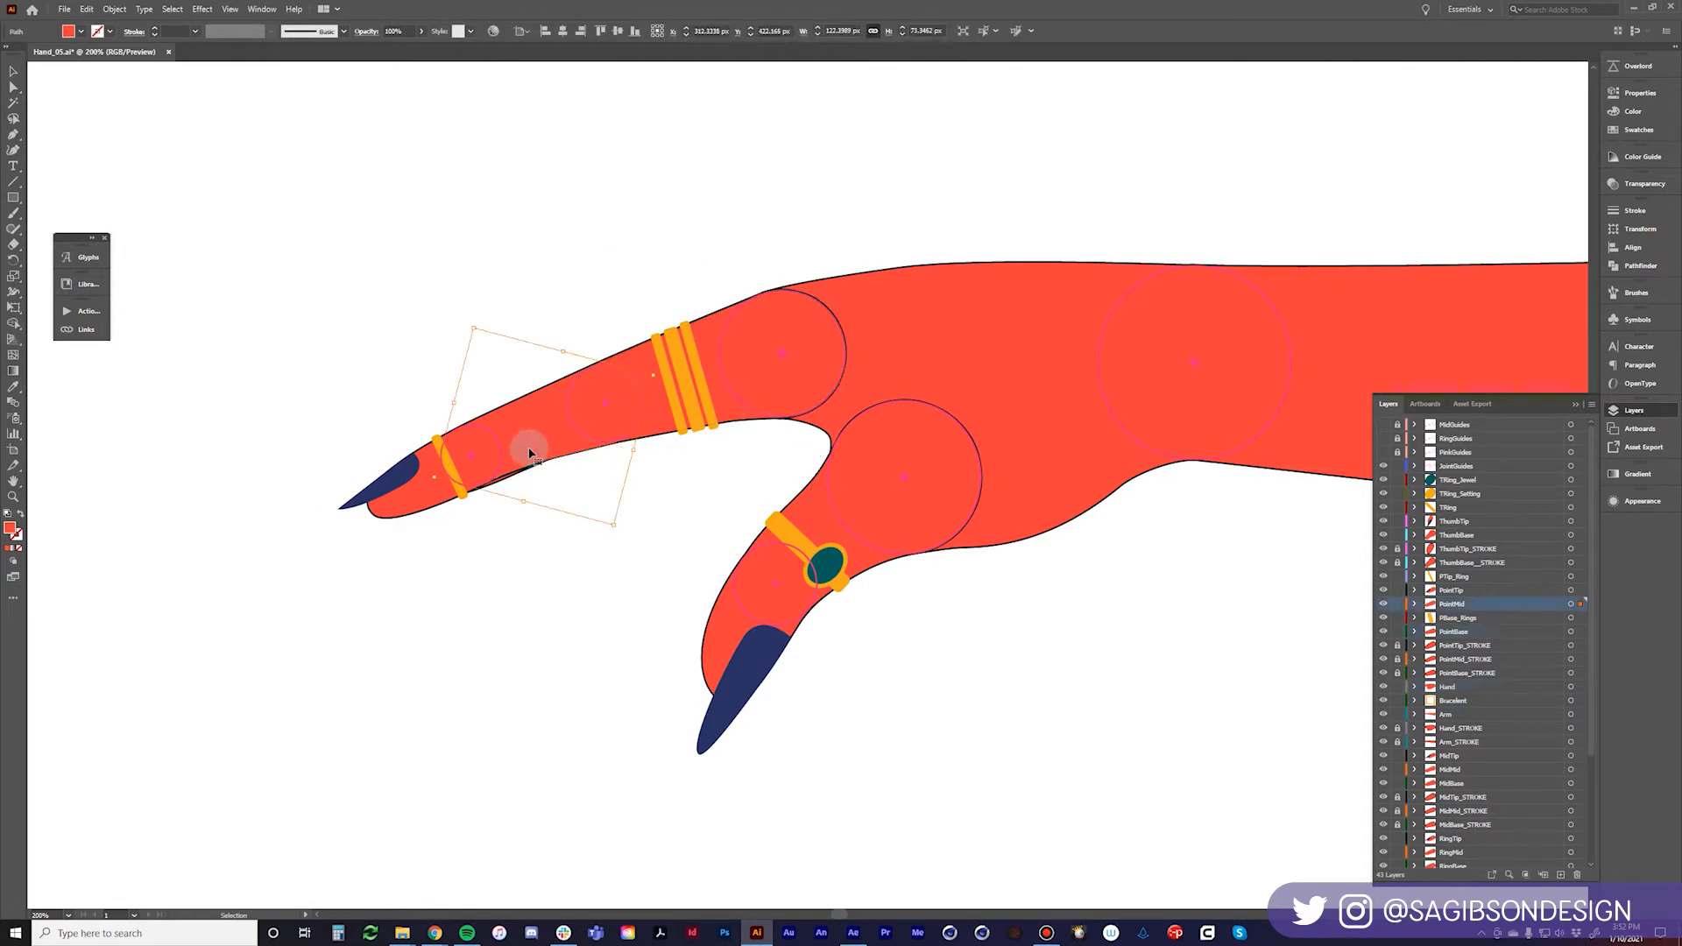
left_click(423, 503)
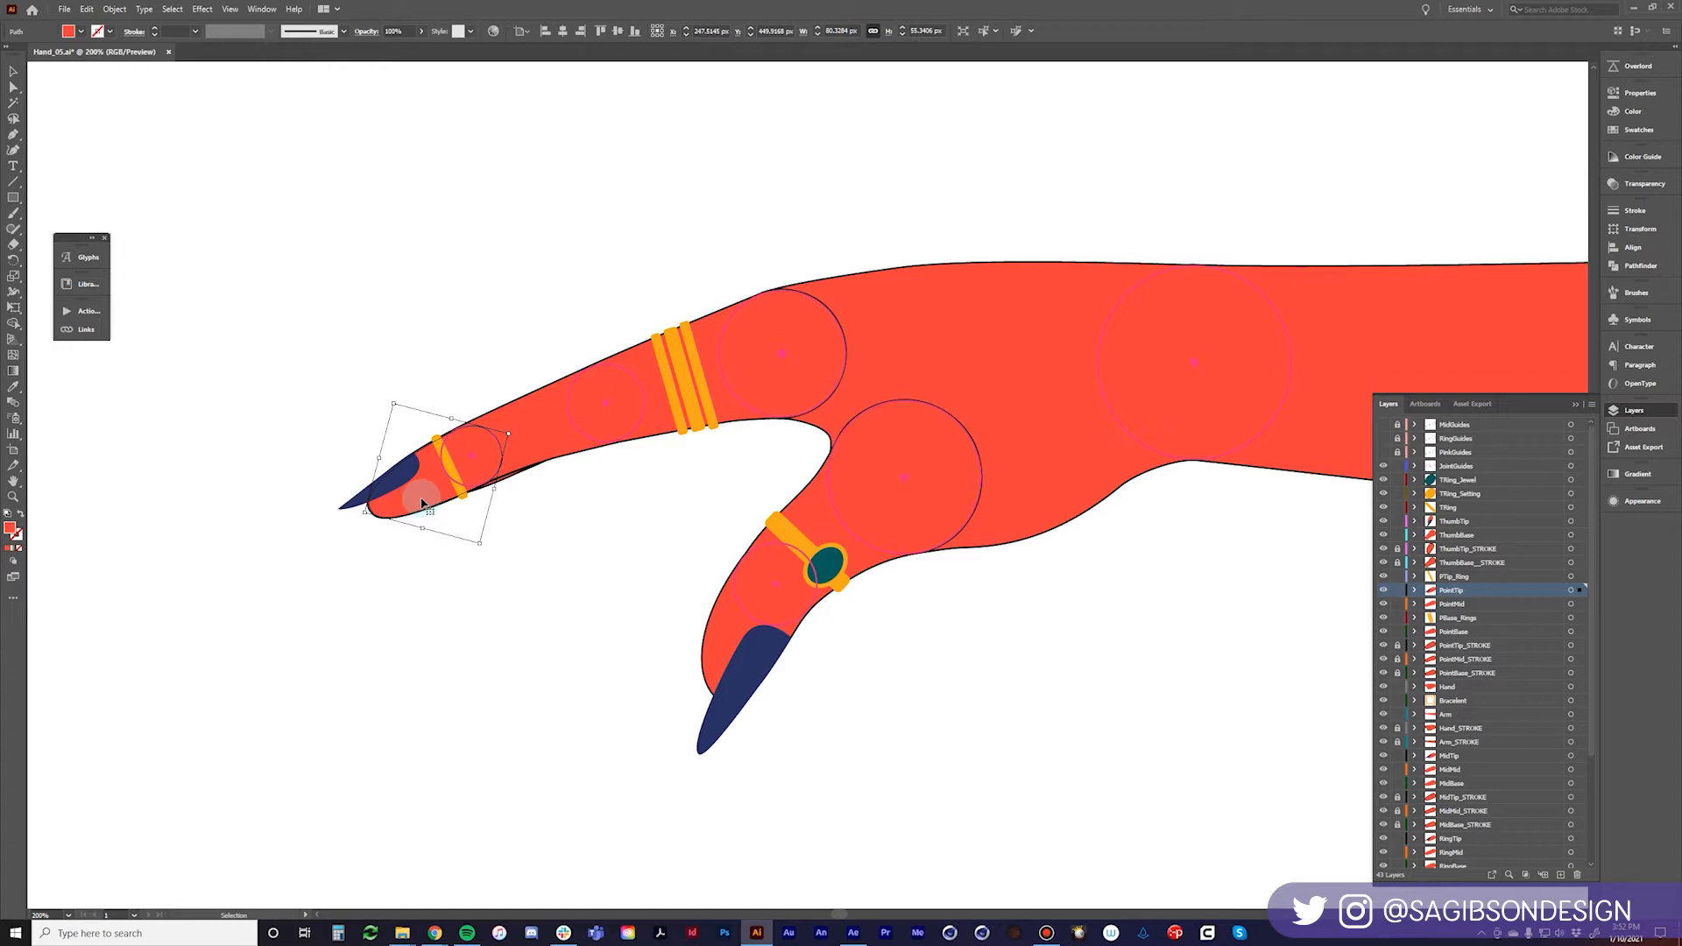
left_click(801, 510)
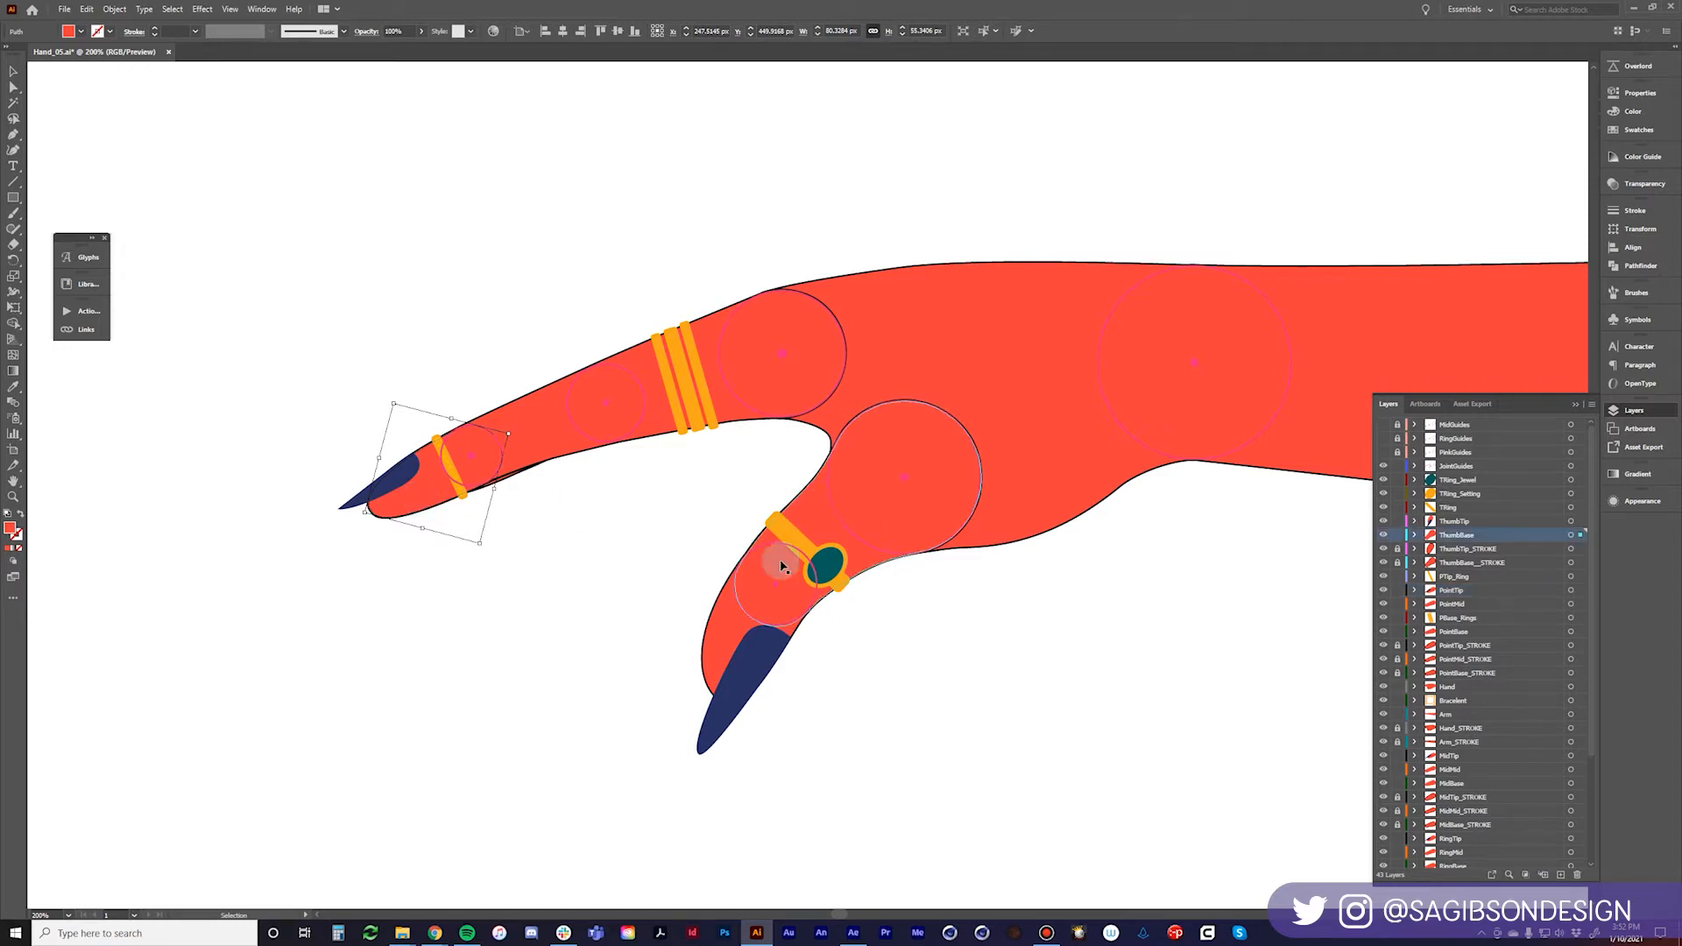
left_click(724, 642)
left_click(1059, 652)
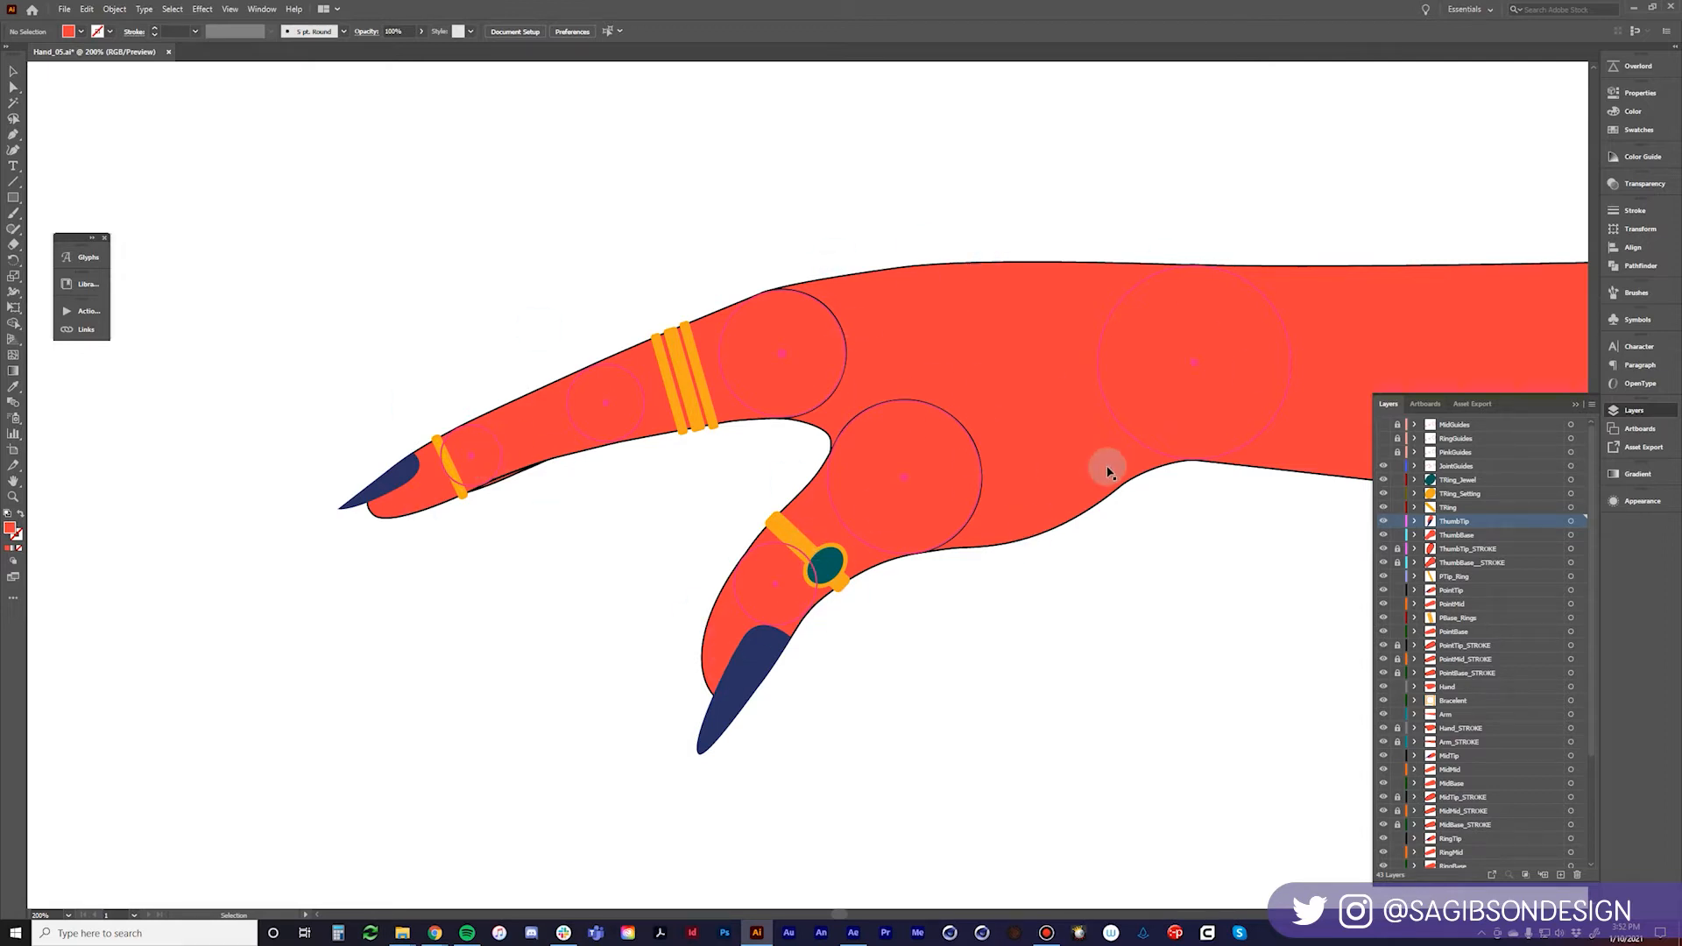
Hide the JointGuides layer and briefly show the PinkGuides, RingGuides and MidGuides layers before hiding them again.
left_click(1459, 455)
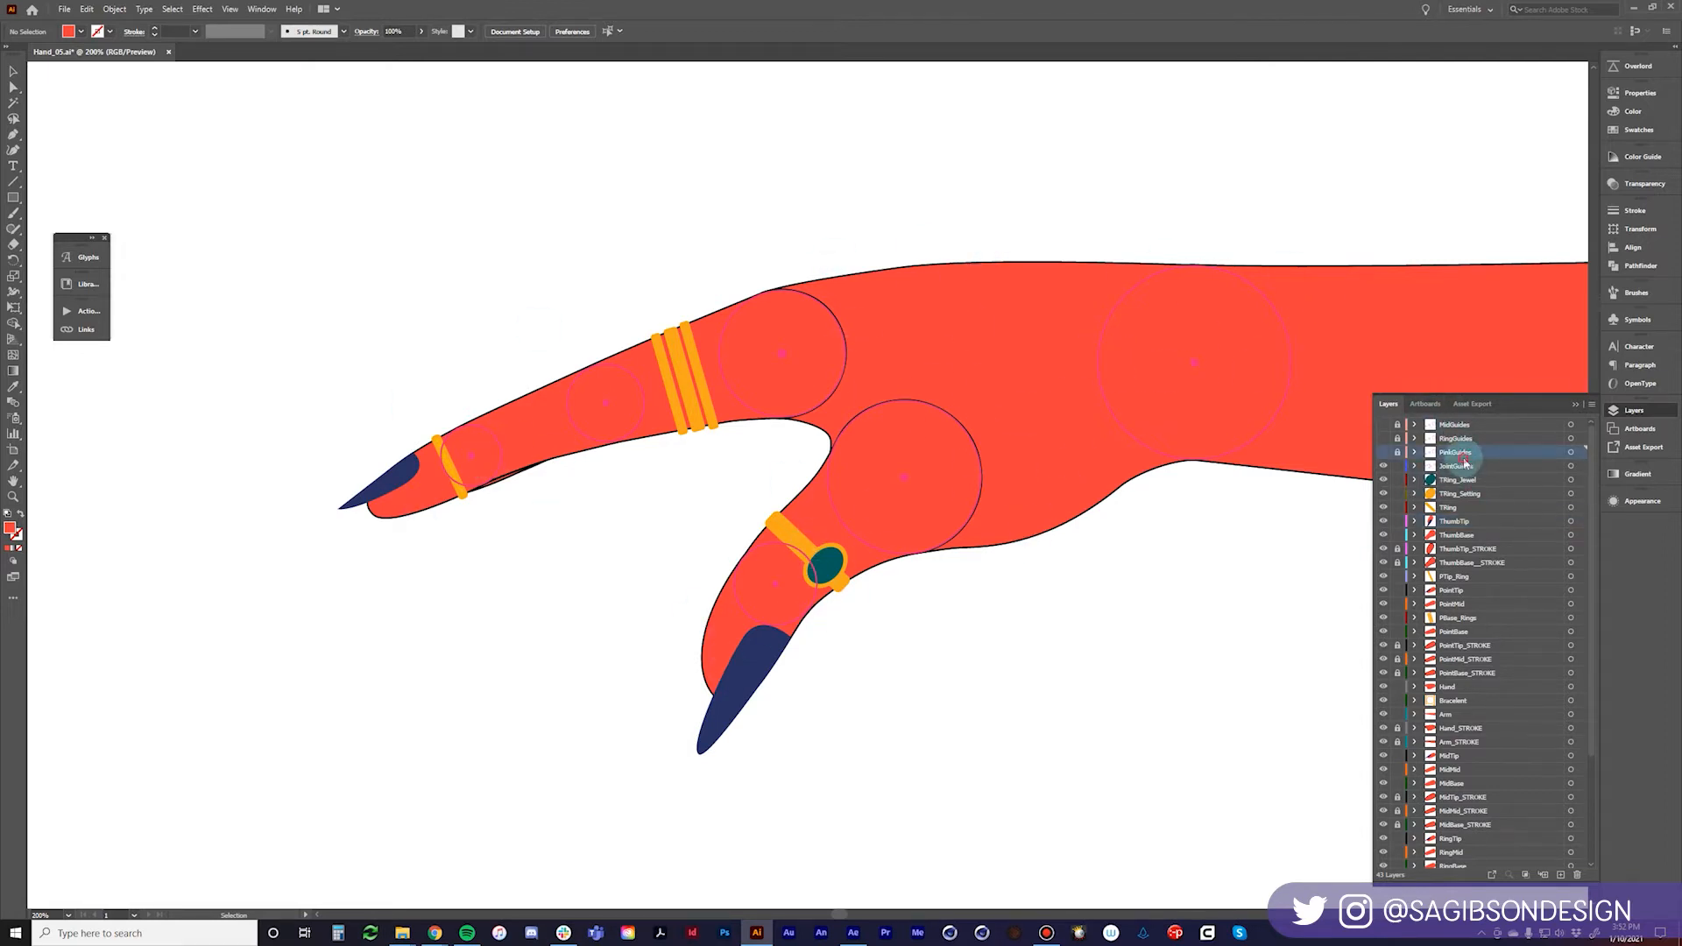
left_click(1470, 466)
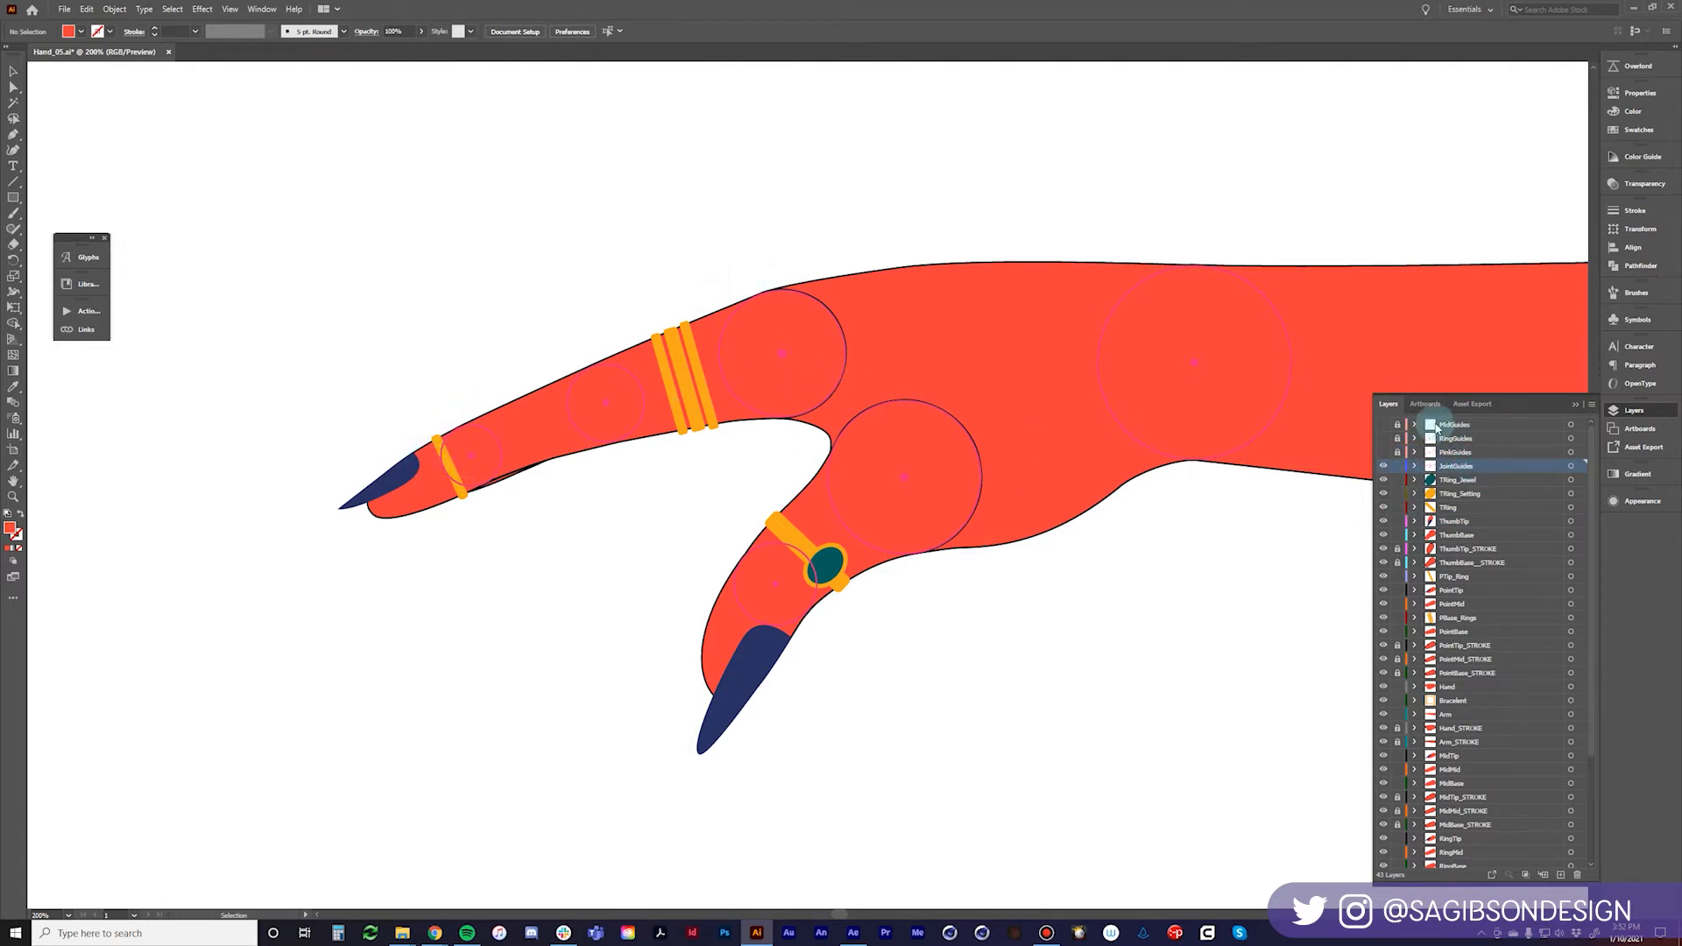
left_click(1383, 467)
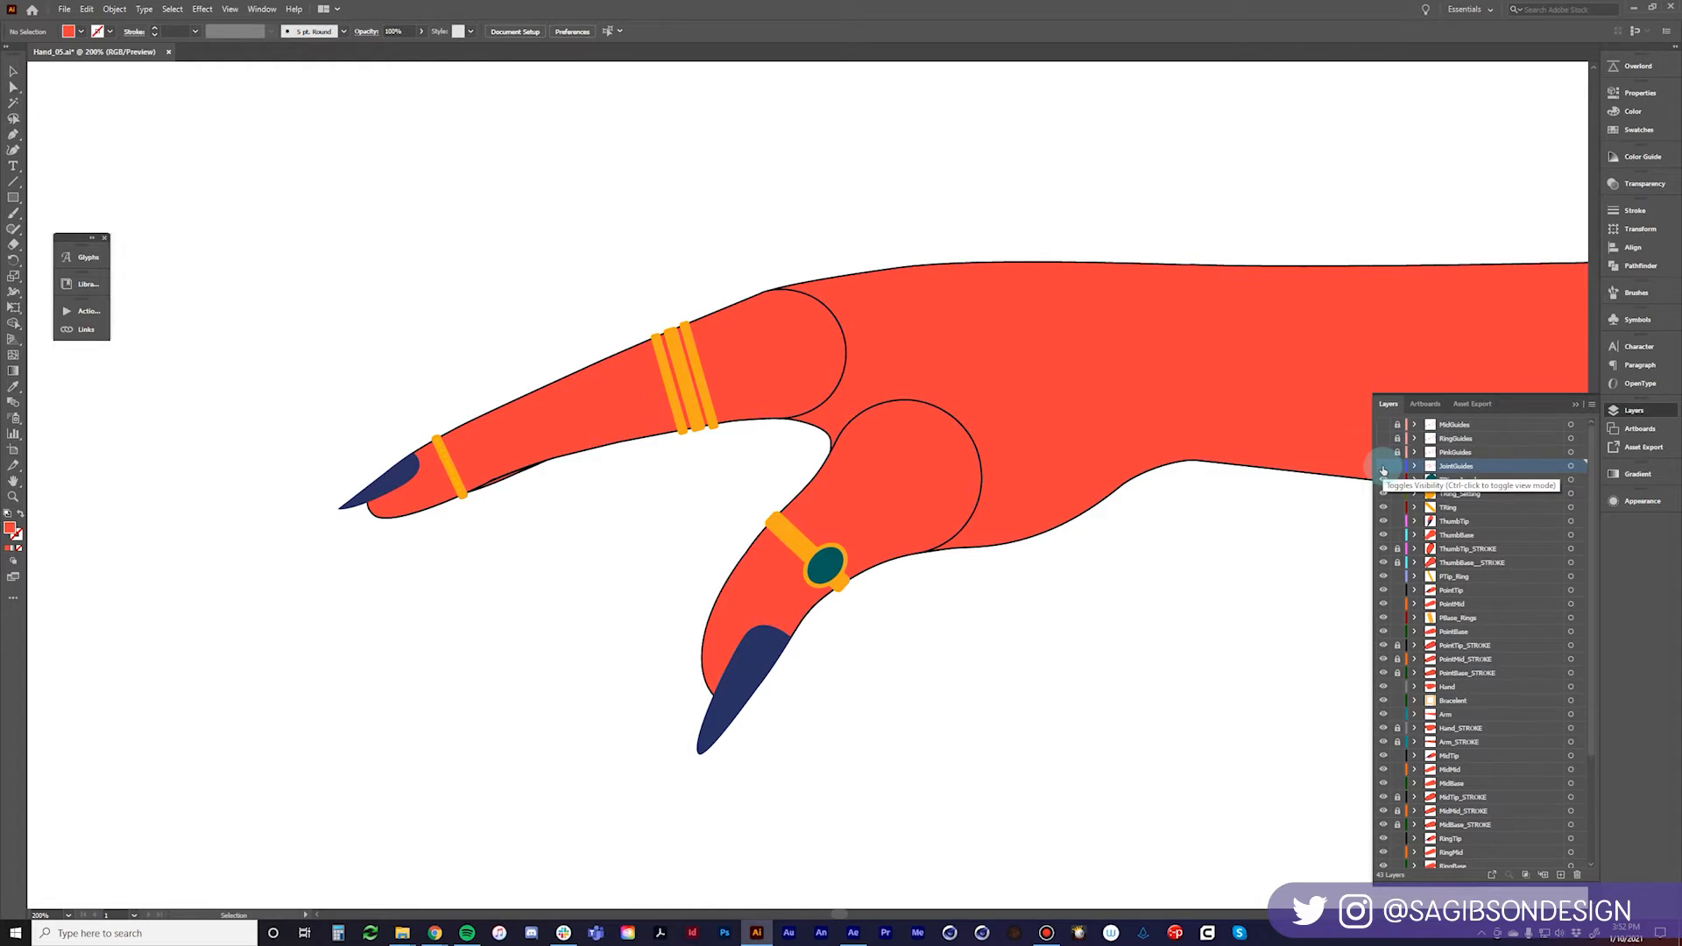
left_click(1384, 453)
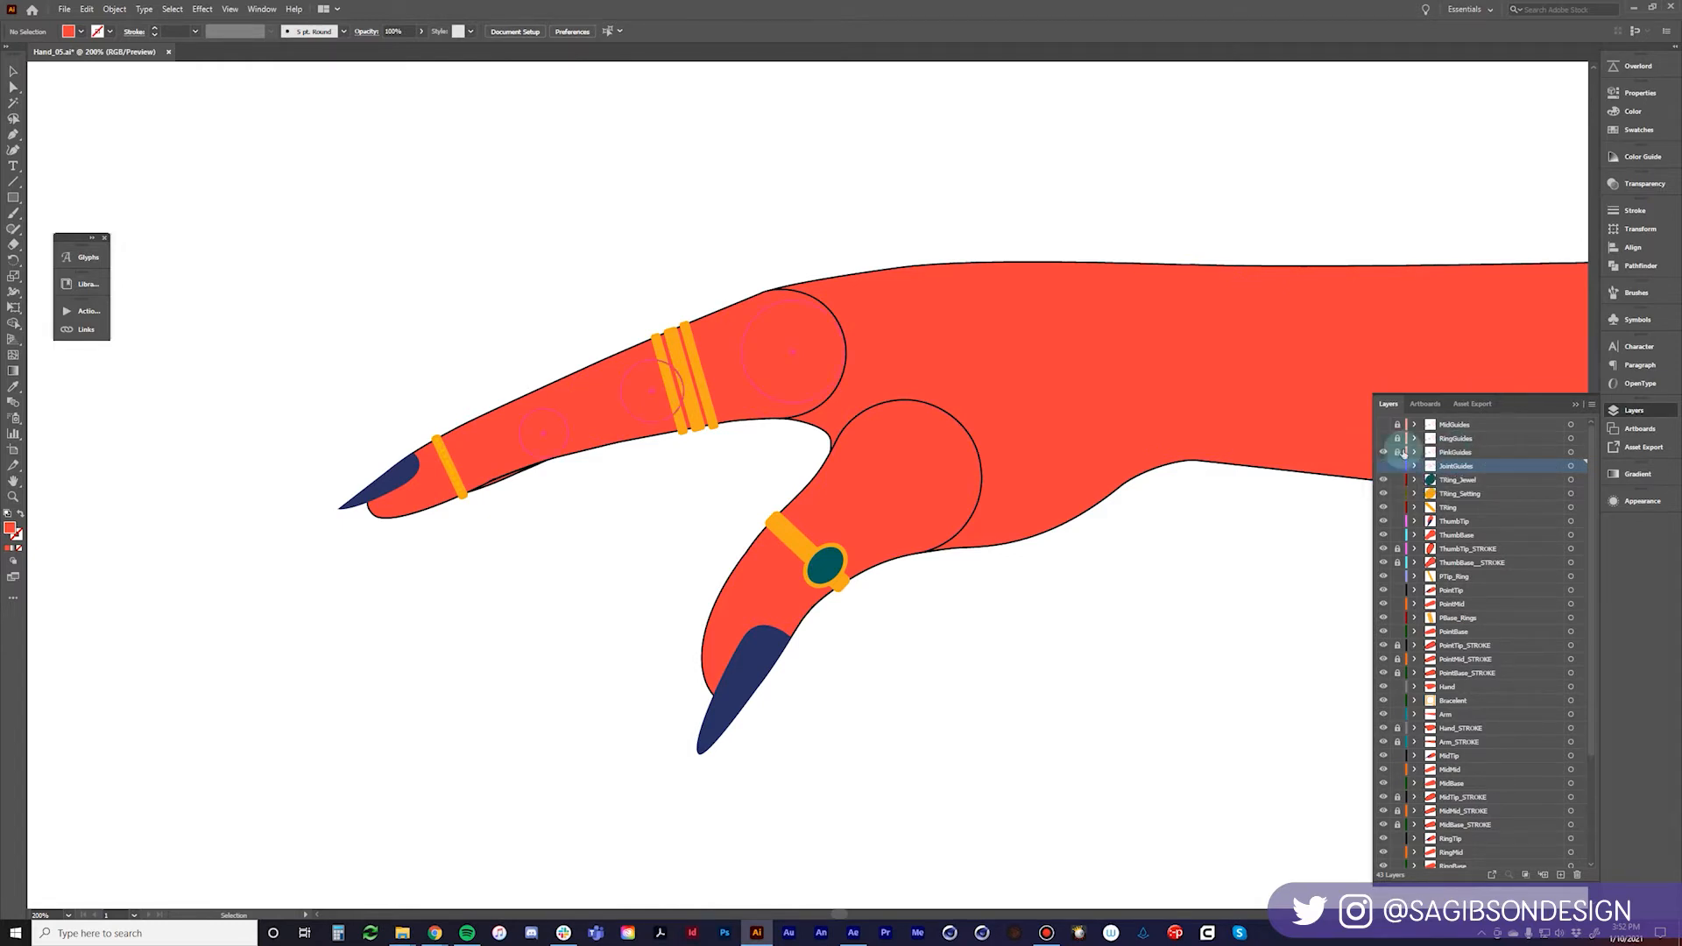
left_click(1384, 440)
left_click_drag(1384, 425, 1384, 439)
Review the remaining finger layers and the whole artboard in Illustrator, and switch to After Effects.
scroll(1542, 683, "down", 5)
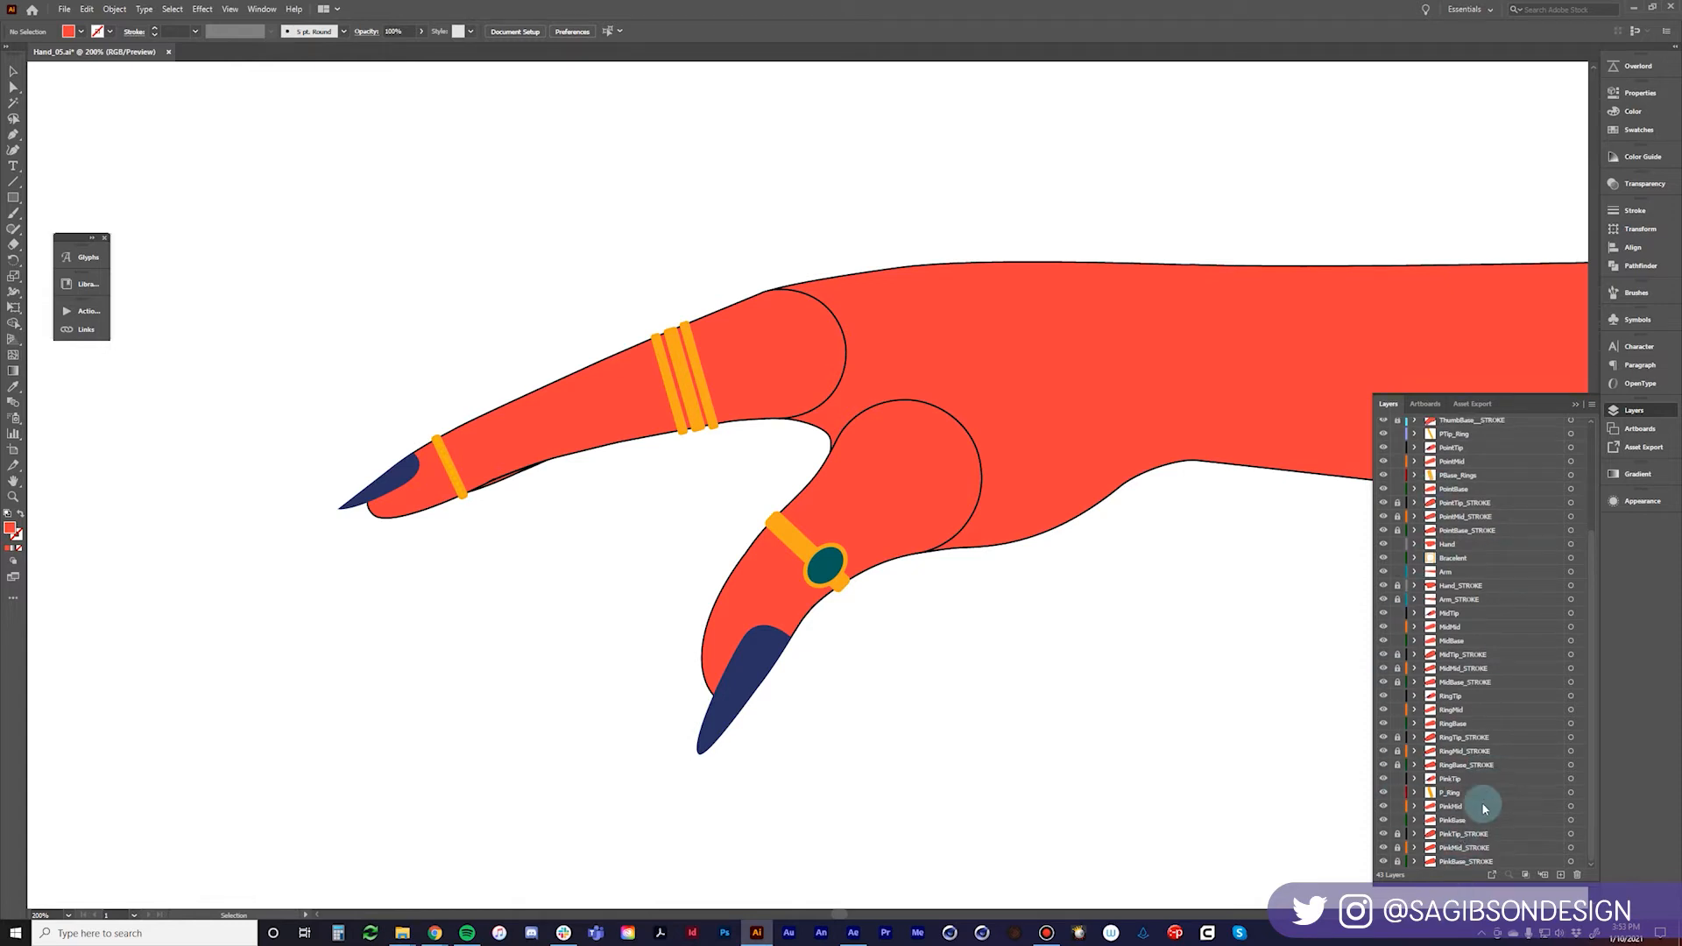
scroll(1490, 739, "up", 5)
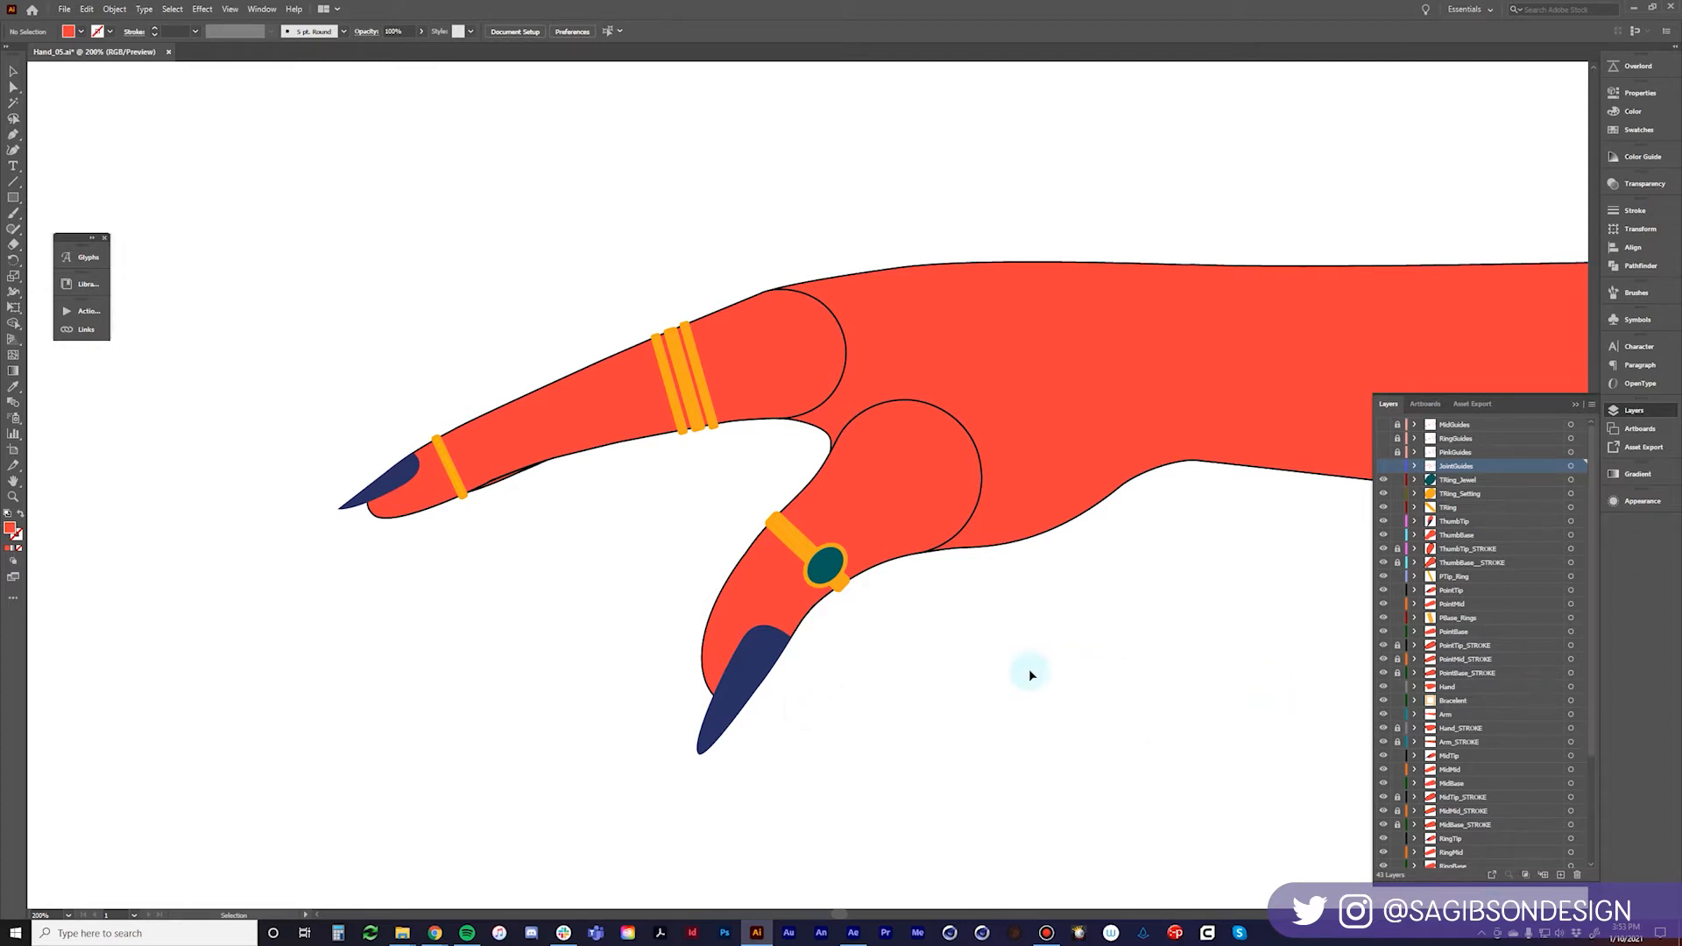
key("ctrl+minus")
key("ctrl+minus")
key("ctrl+minus")
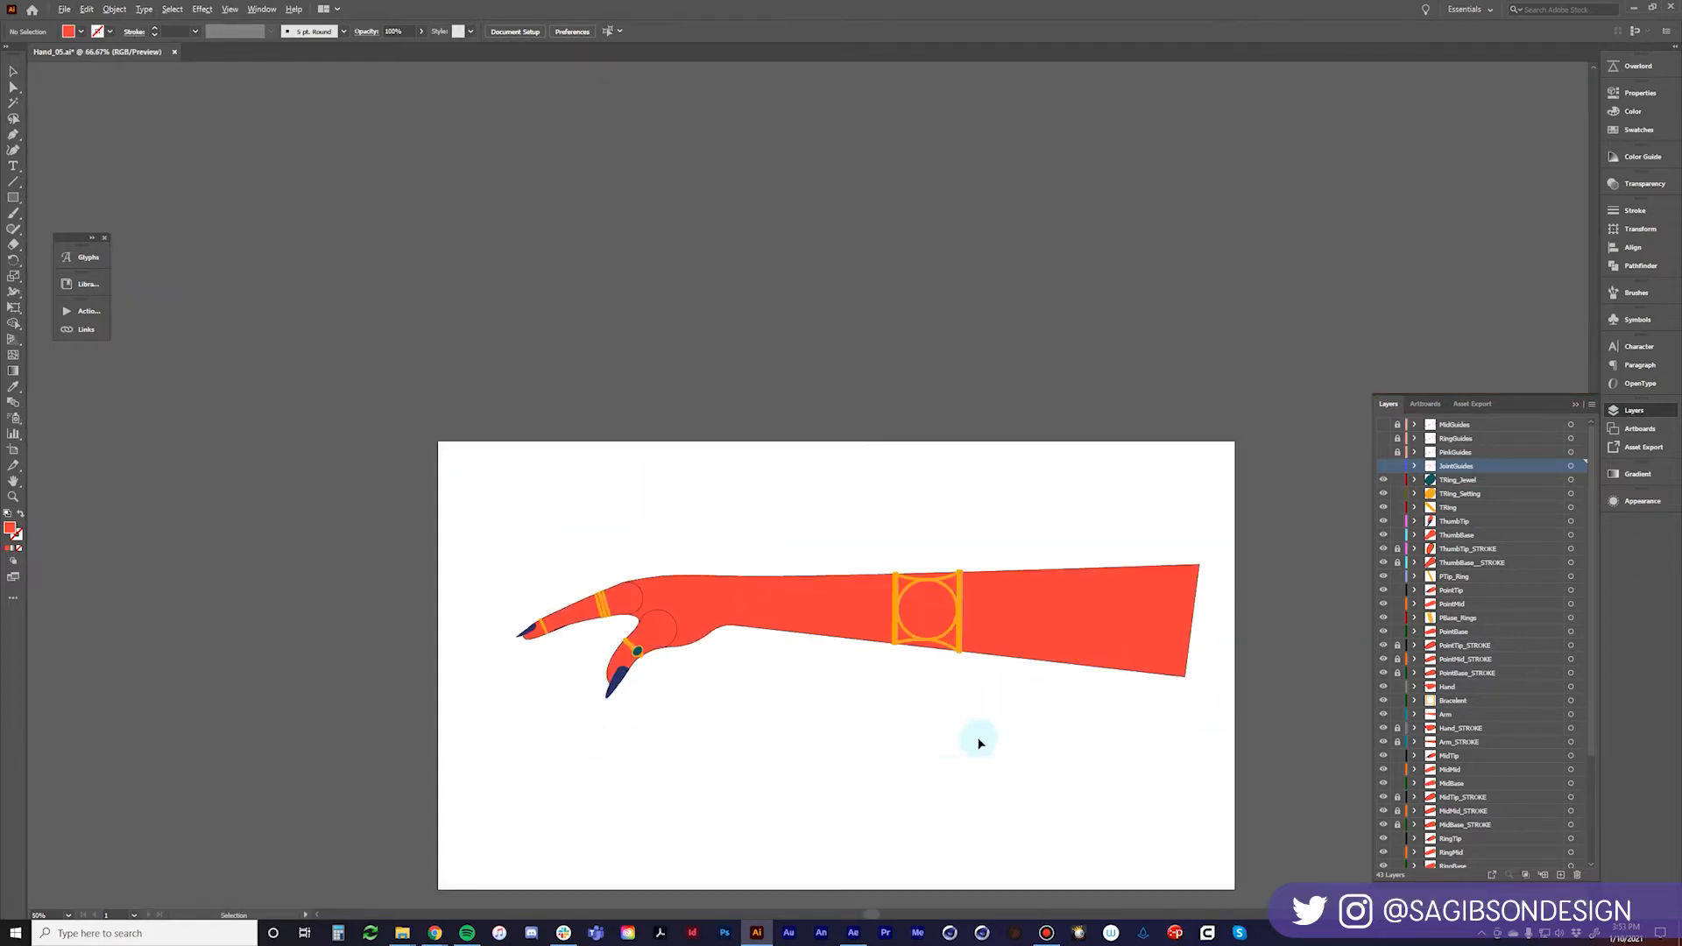
scroll(905, 767, "down", 3)
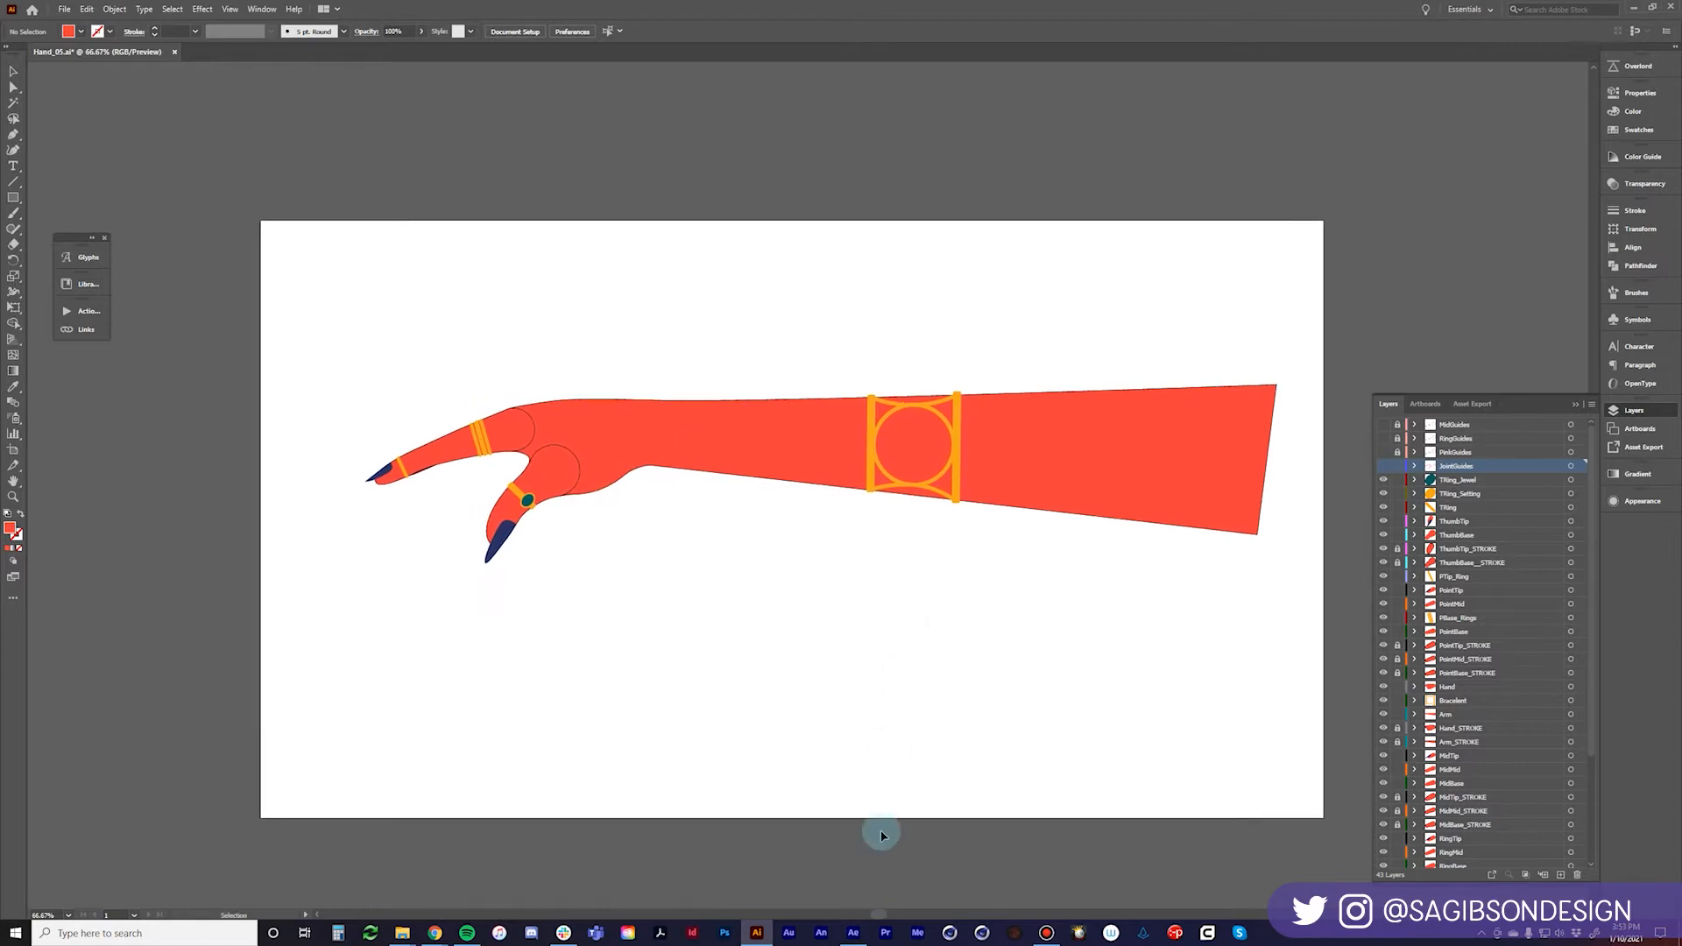
left_click(855, 934)
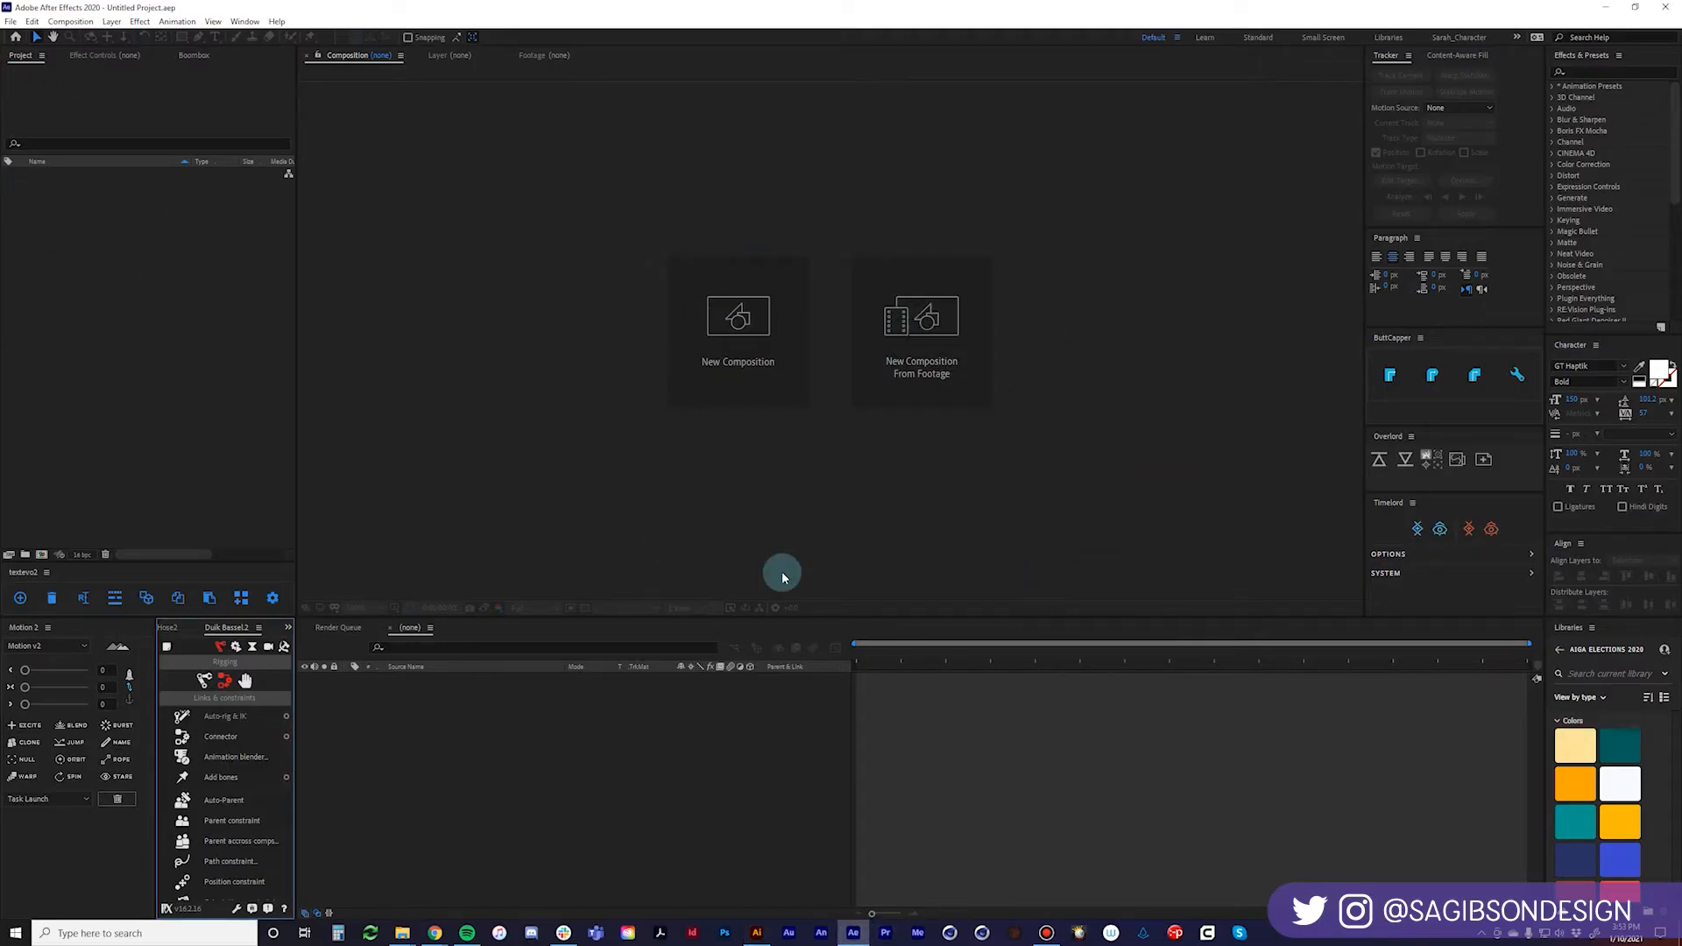
Try to import Hand_05 as Composition - Retain Layer Sizes with the Illustrator/PDF/EPS Sequence option on, and undo the import.
double_click(83, 260)
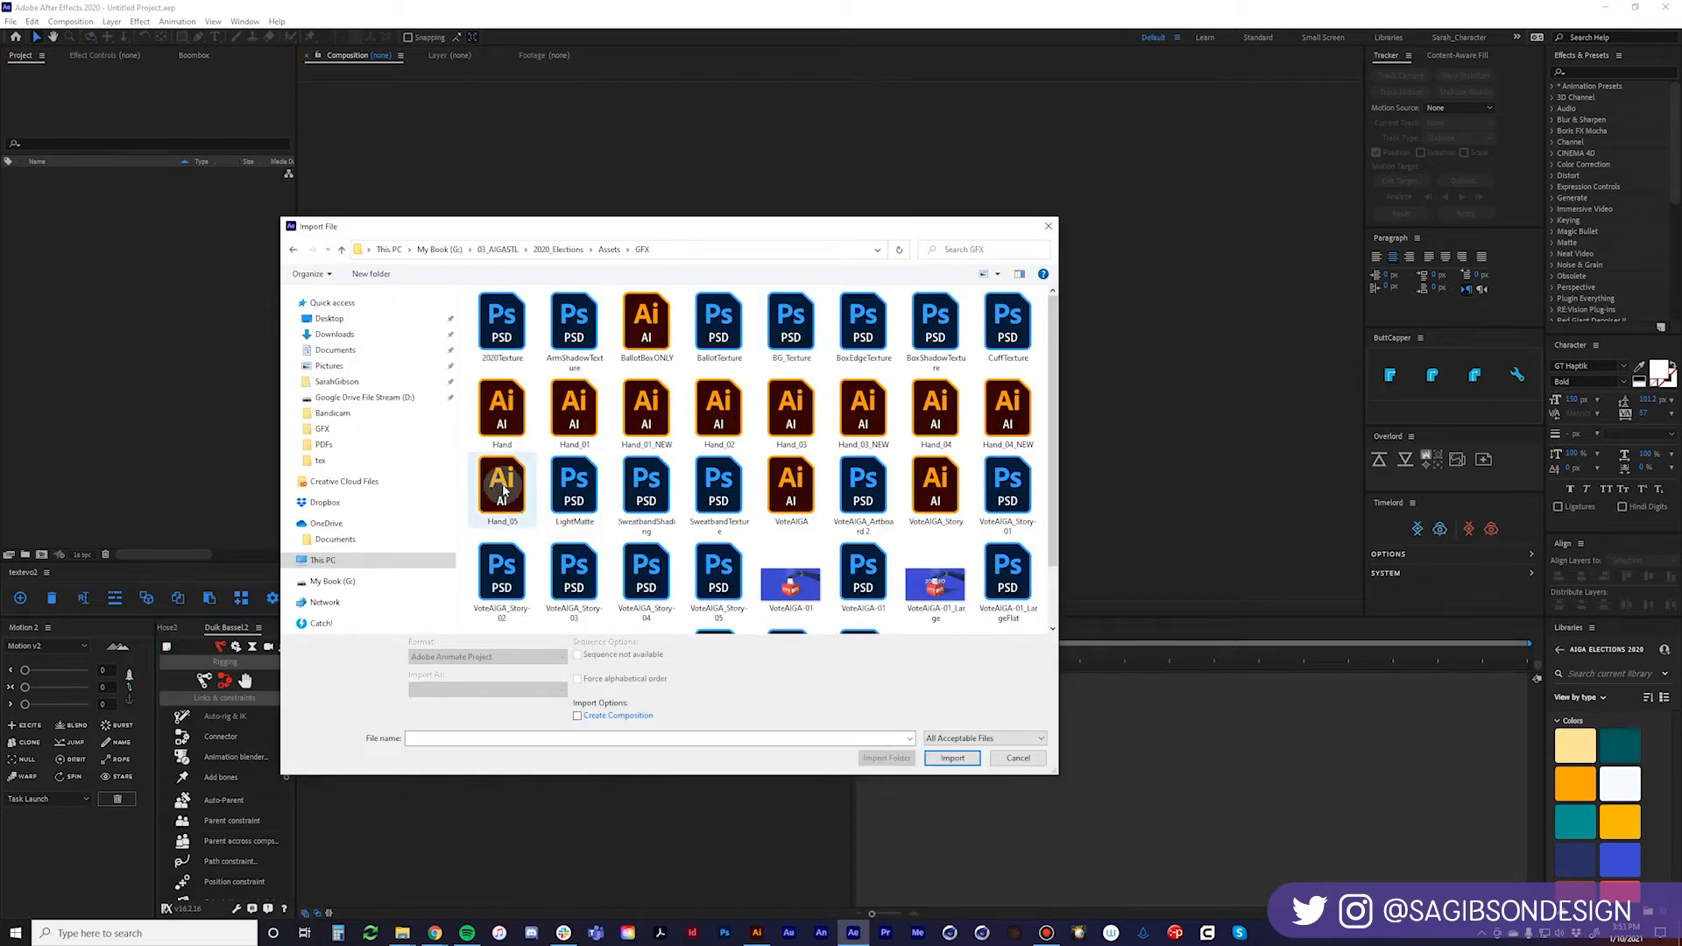
left_click(520, 502)
left_click(473, 690)
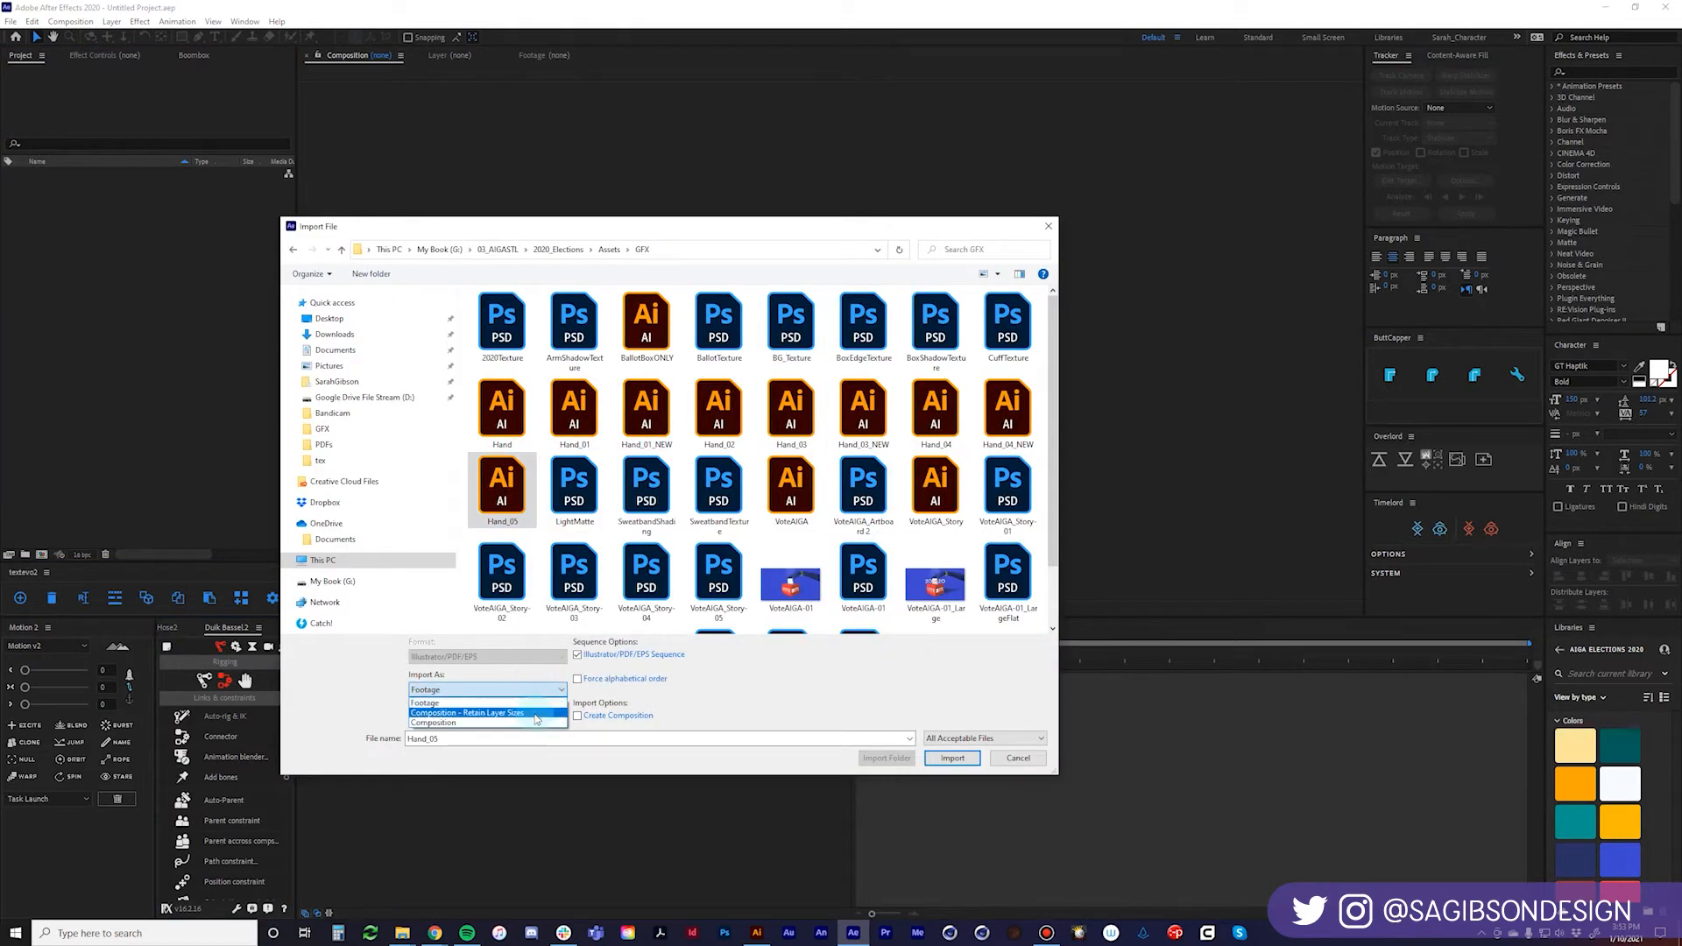
left_click(467, 712)
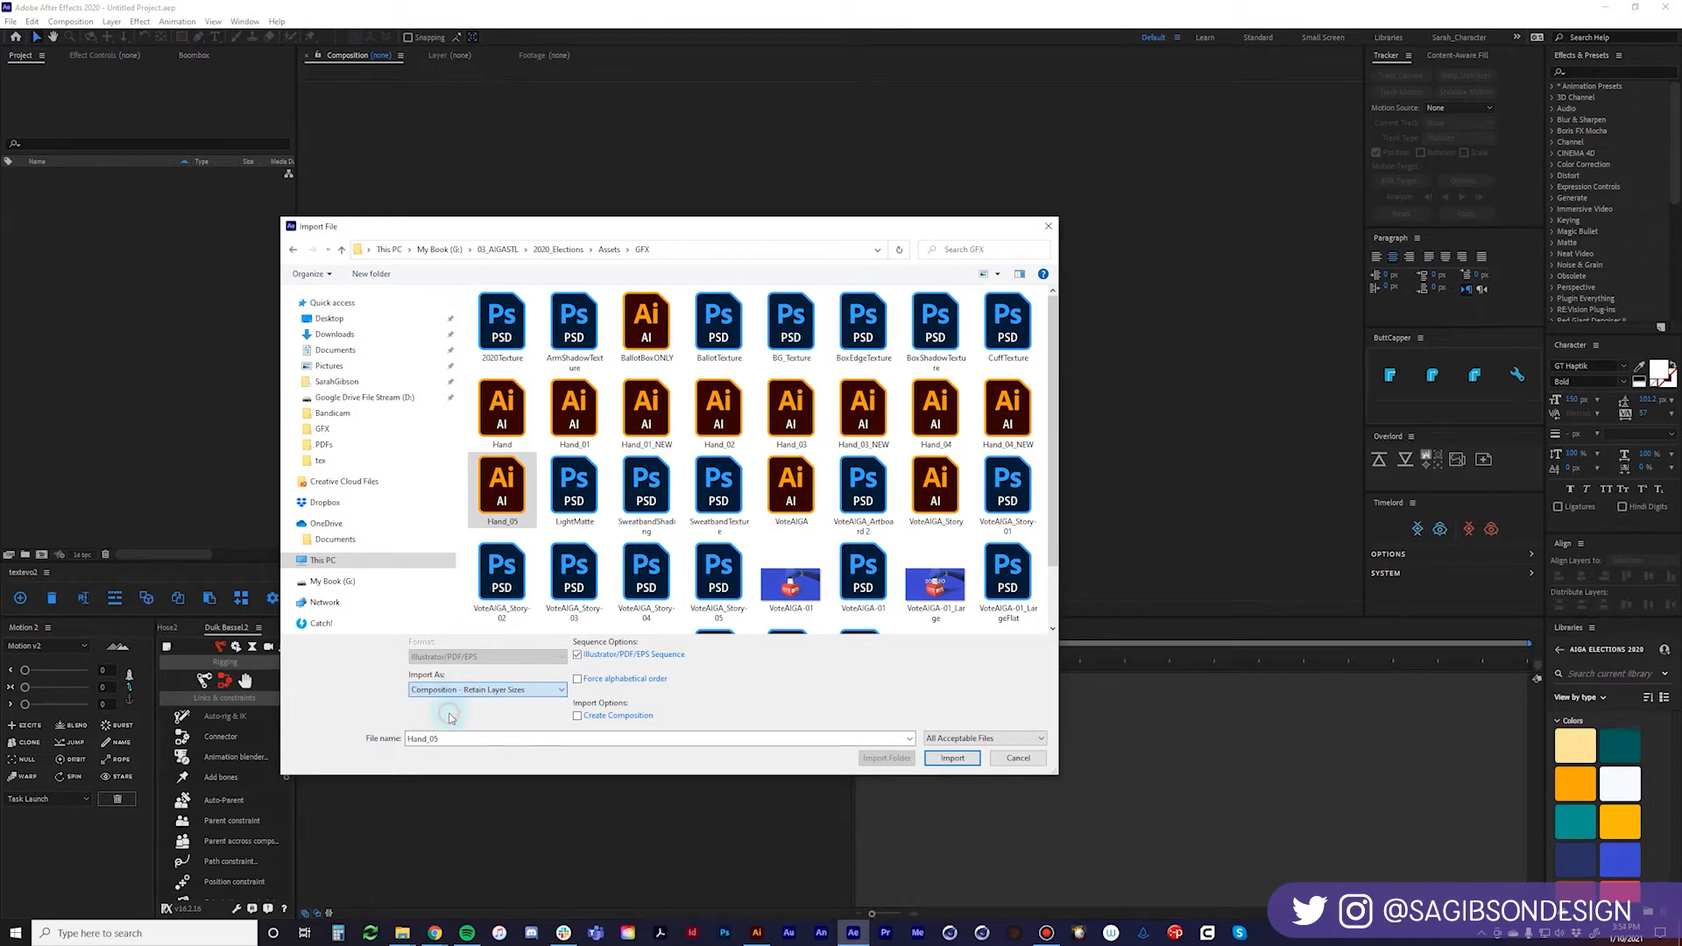
left_click(952, 759)
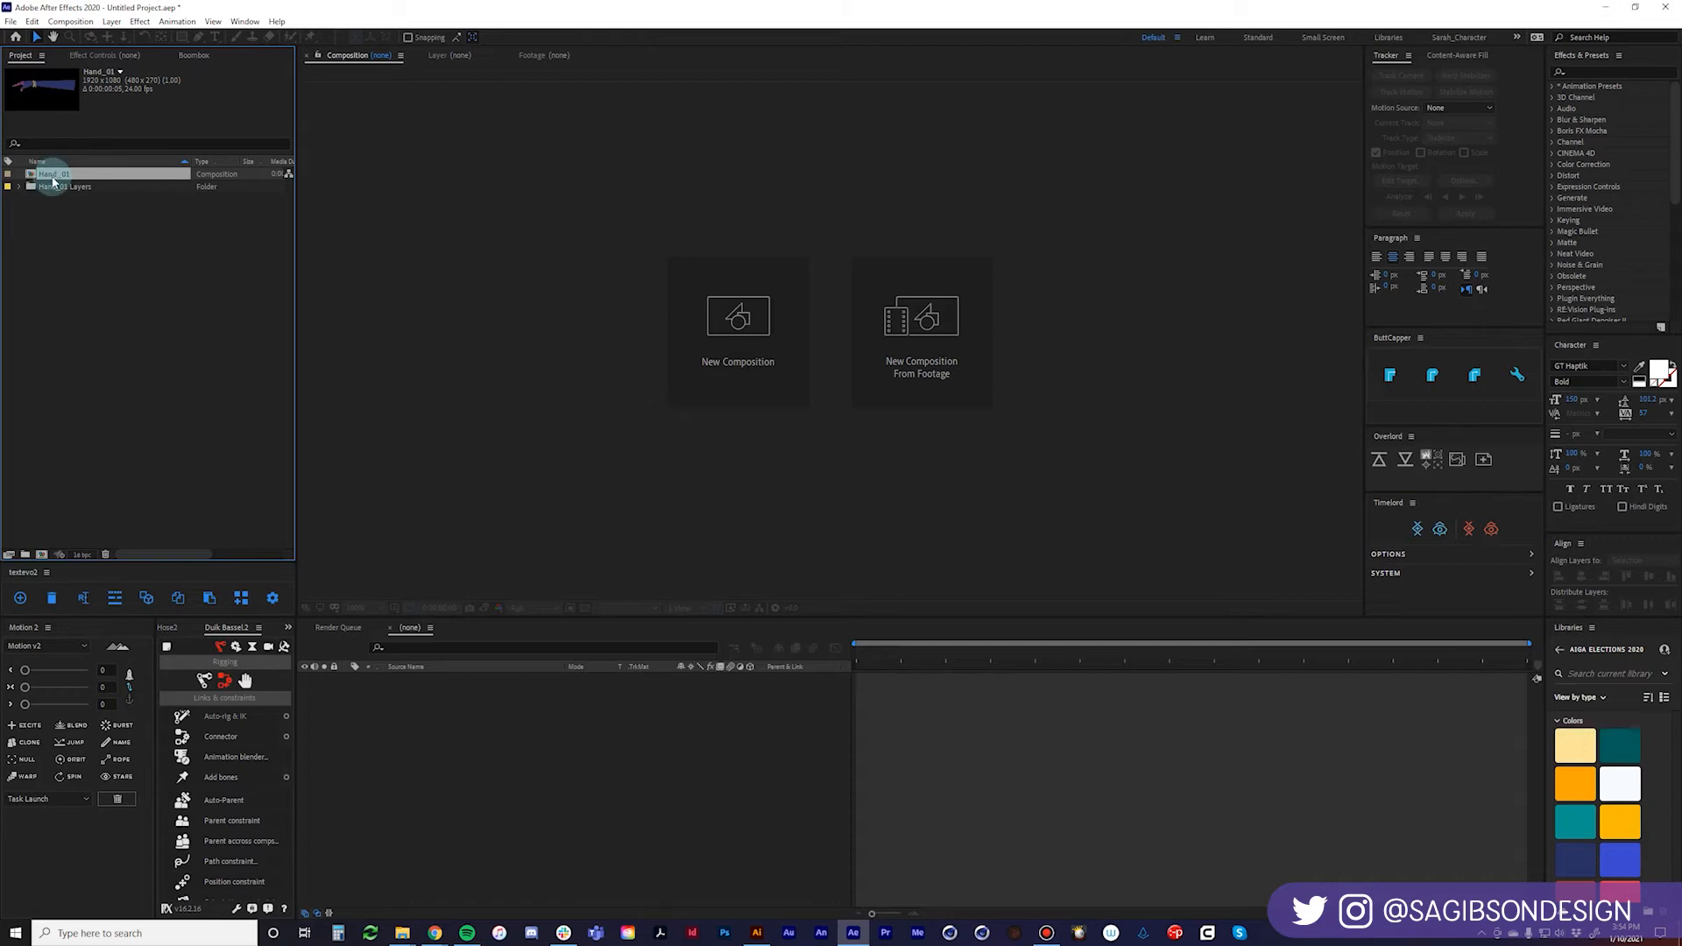
key("ctrl+z")
Import Hand_05 as Composition - Retain Layer Sizes with the Illustrator/PDF/EPS Sequence option off.
double_click(91, 249)
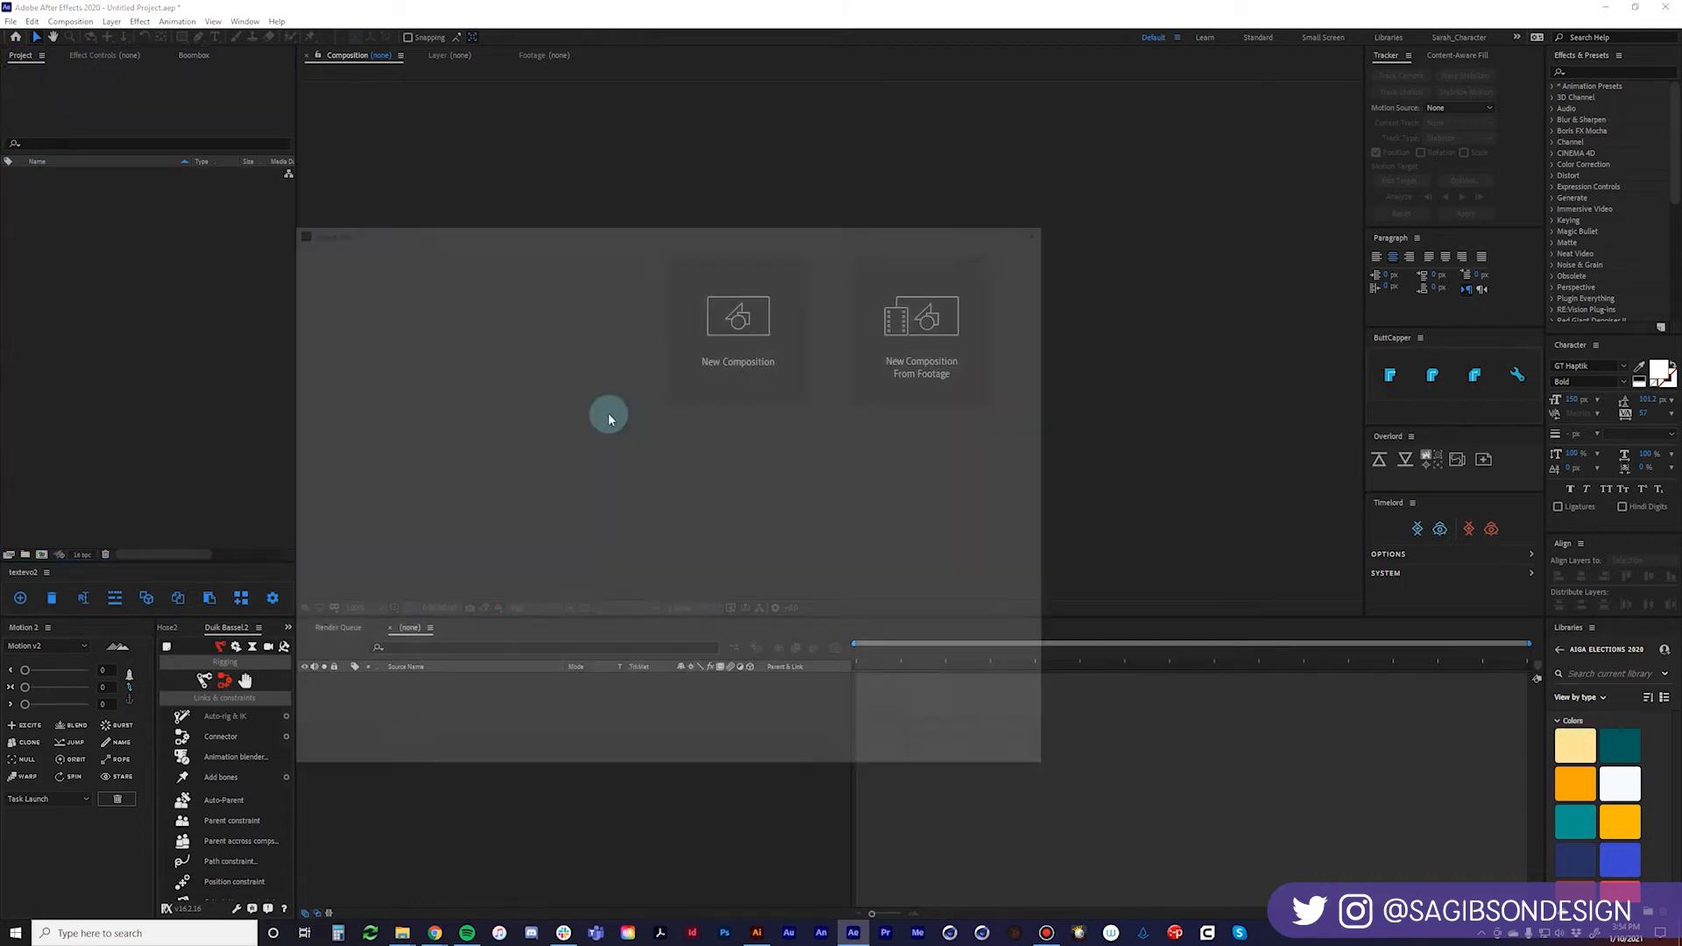
left_click(480, 508)
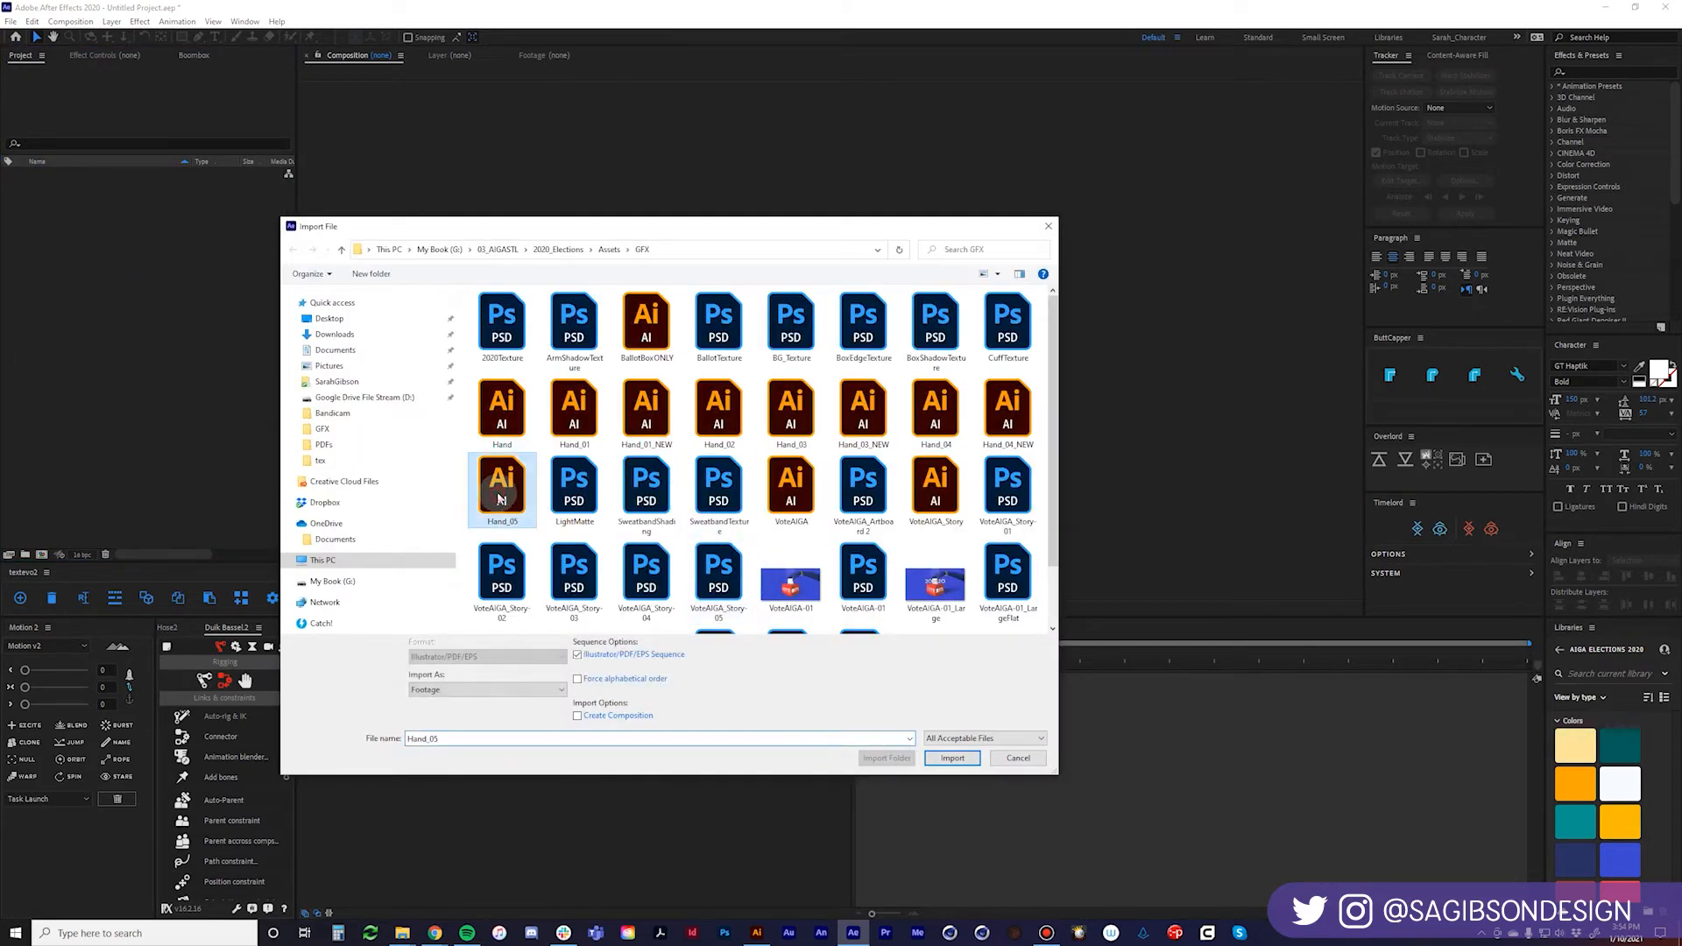
left_click(507, 689)
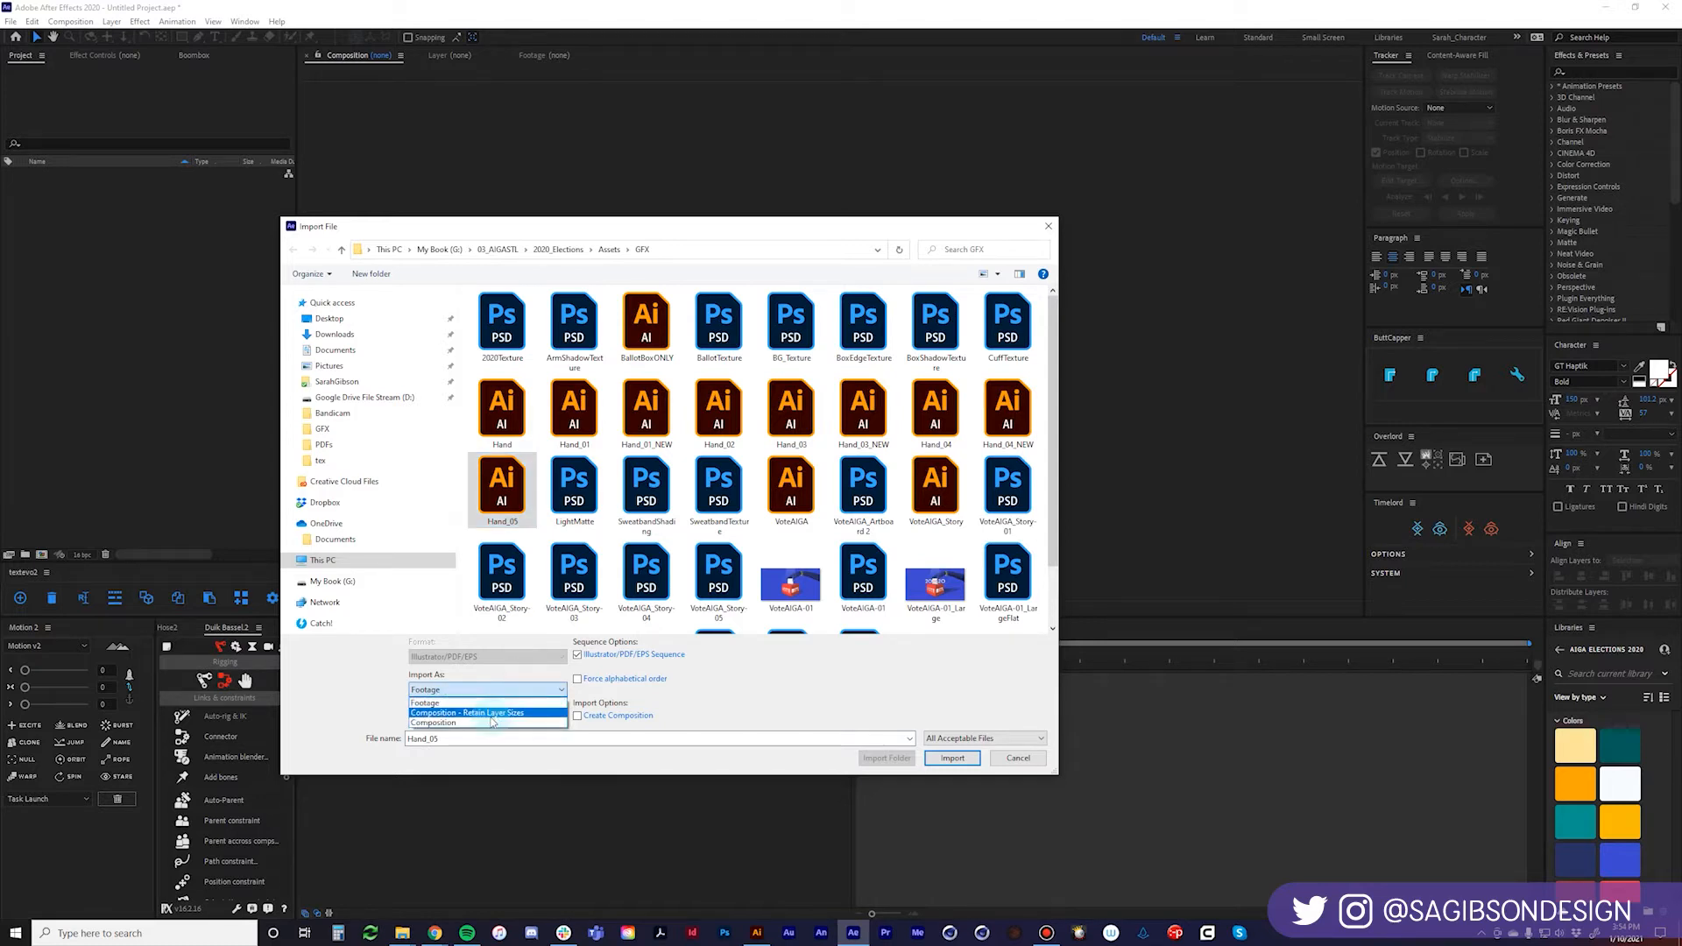
left_click(498, 712)
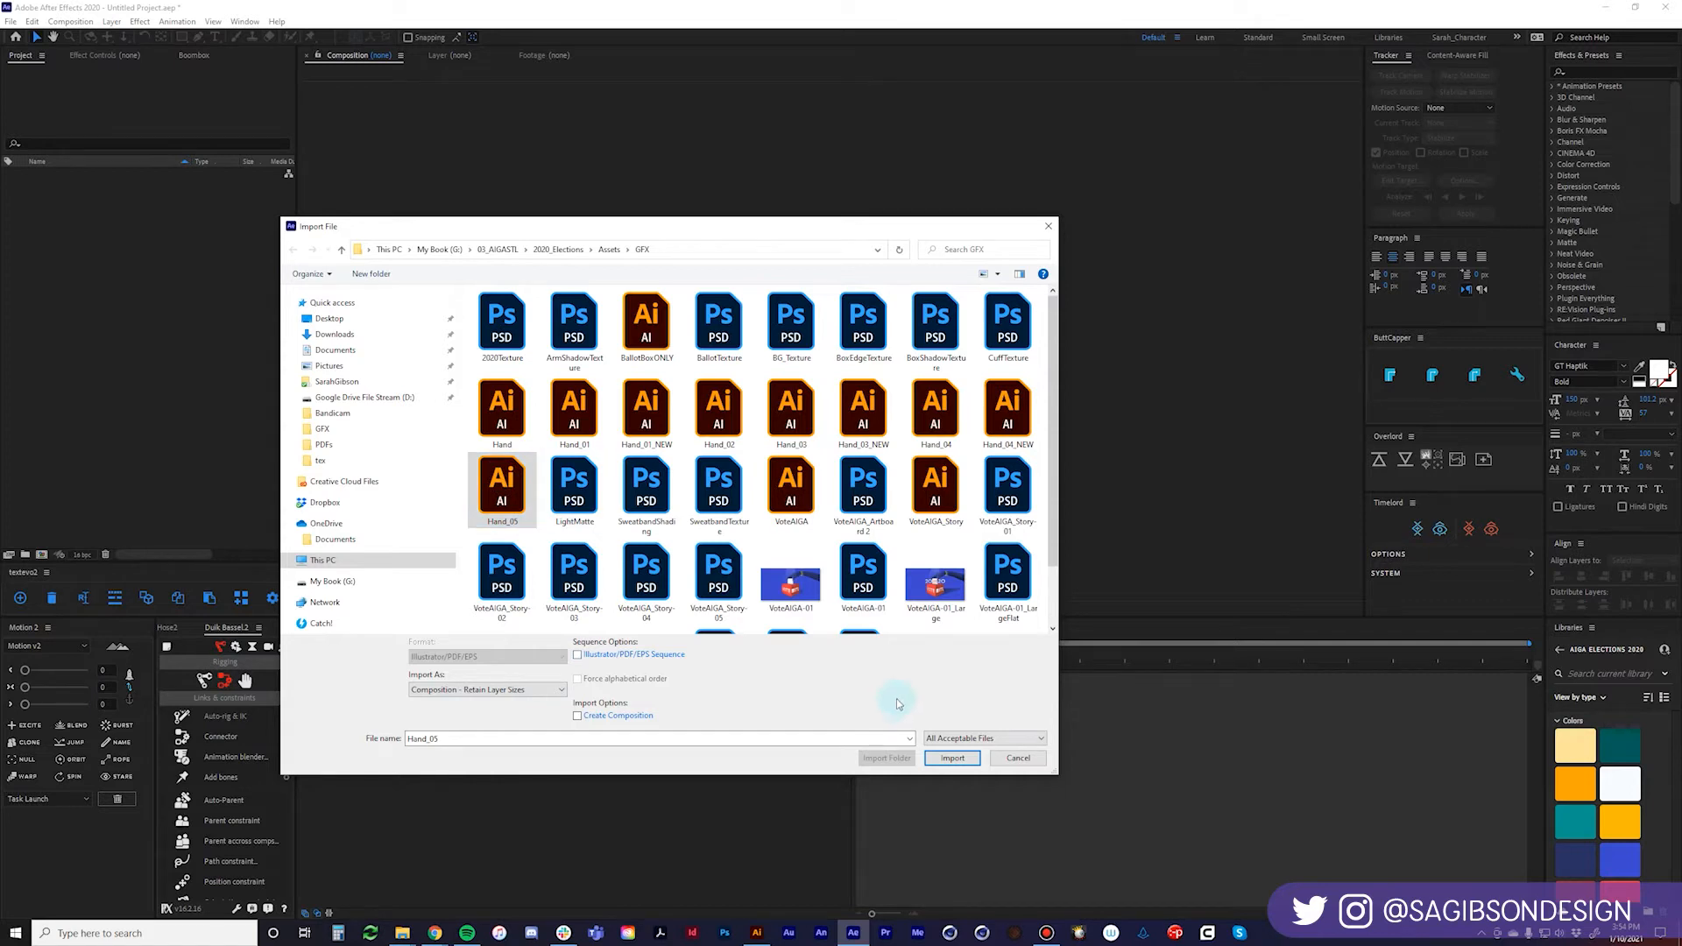
left_click(954, 758)
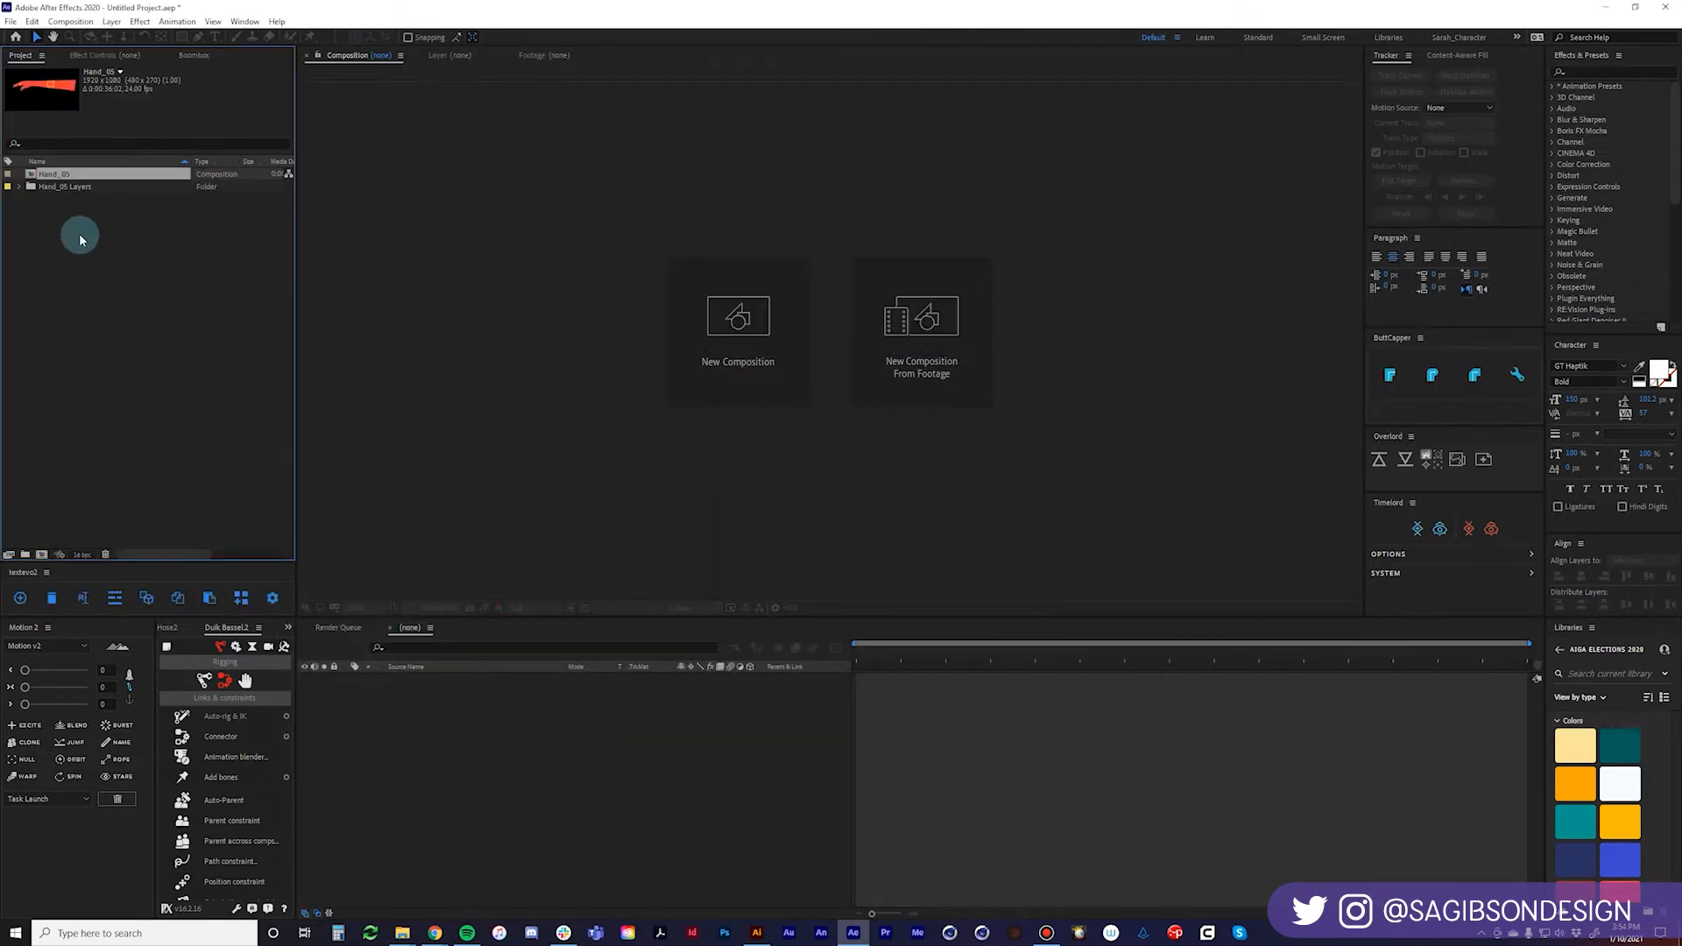
Open the Hand_05 composition and set the viewer to 1 View with the whole frame showing.
double_click(48, 174)
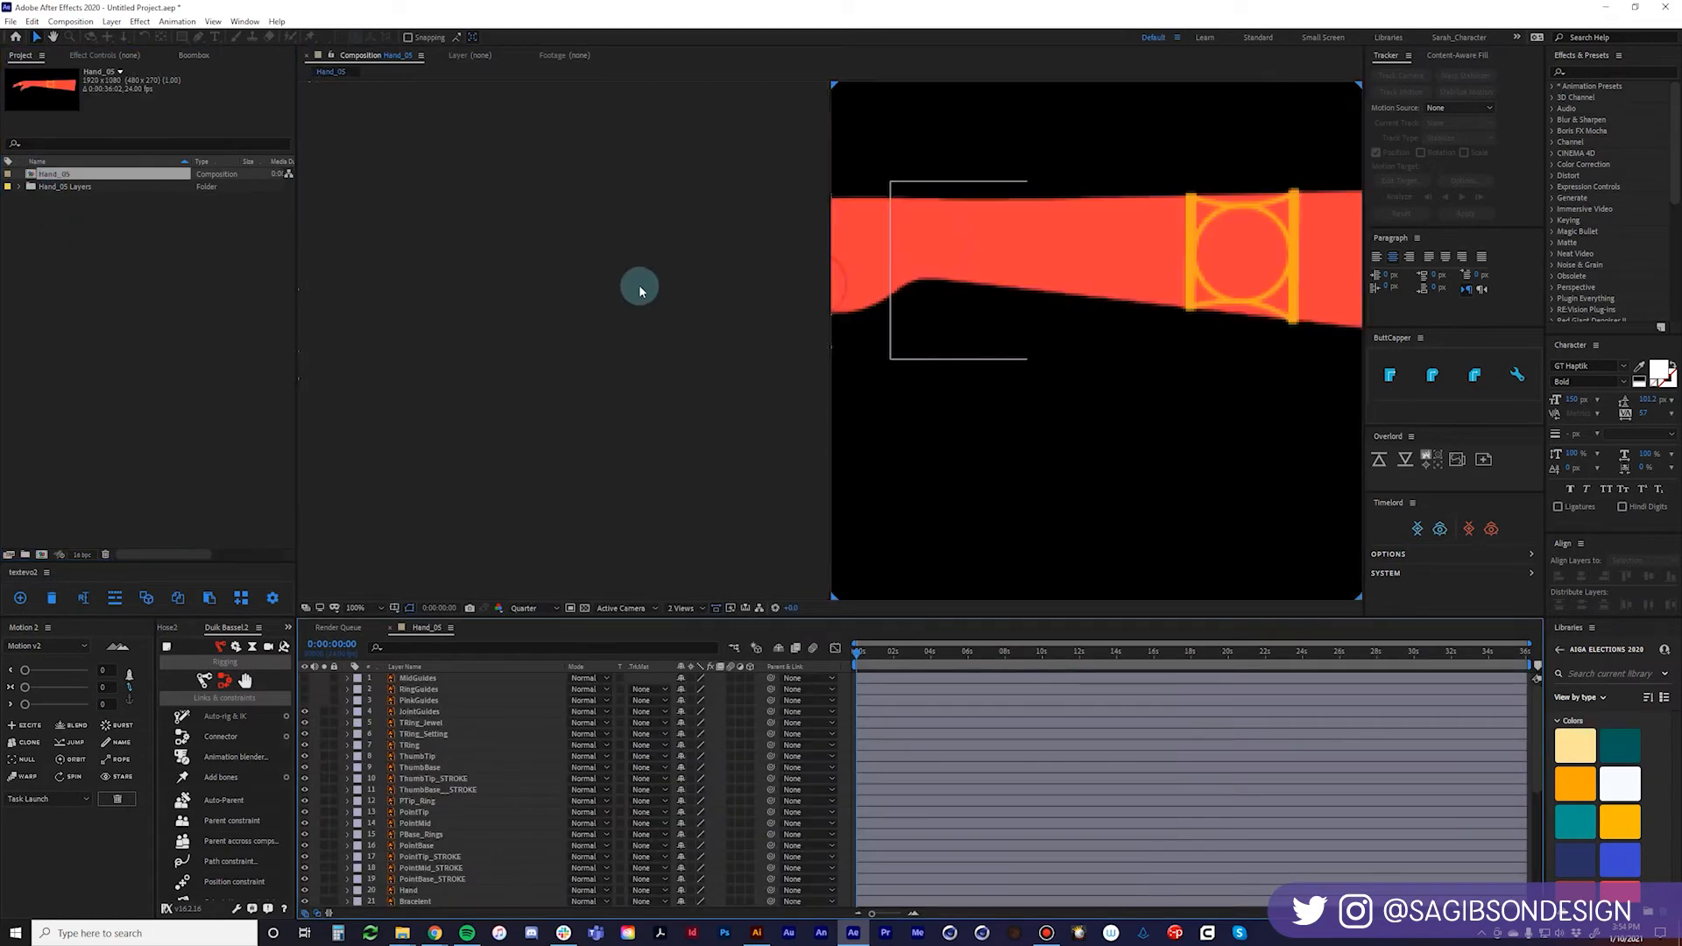
left_click(682, 609)
left_click(689, 624)
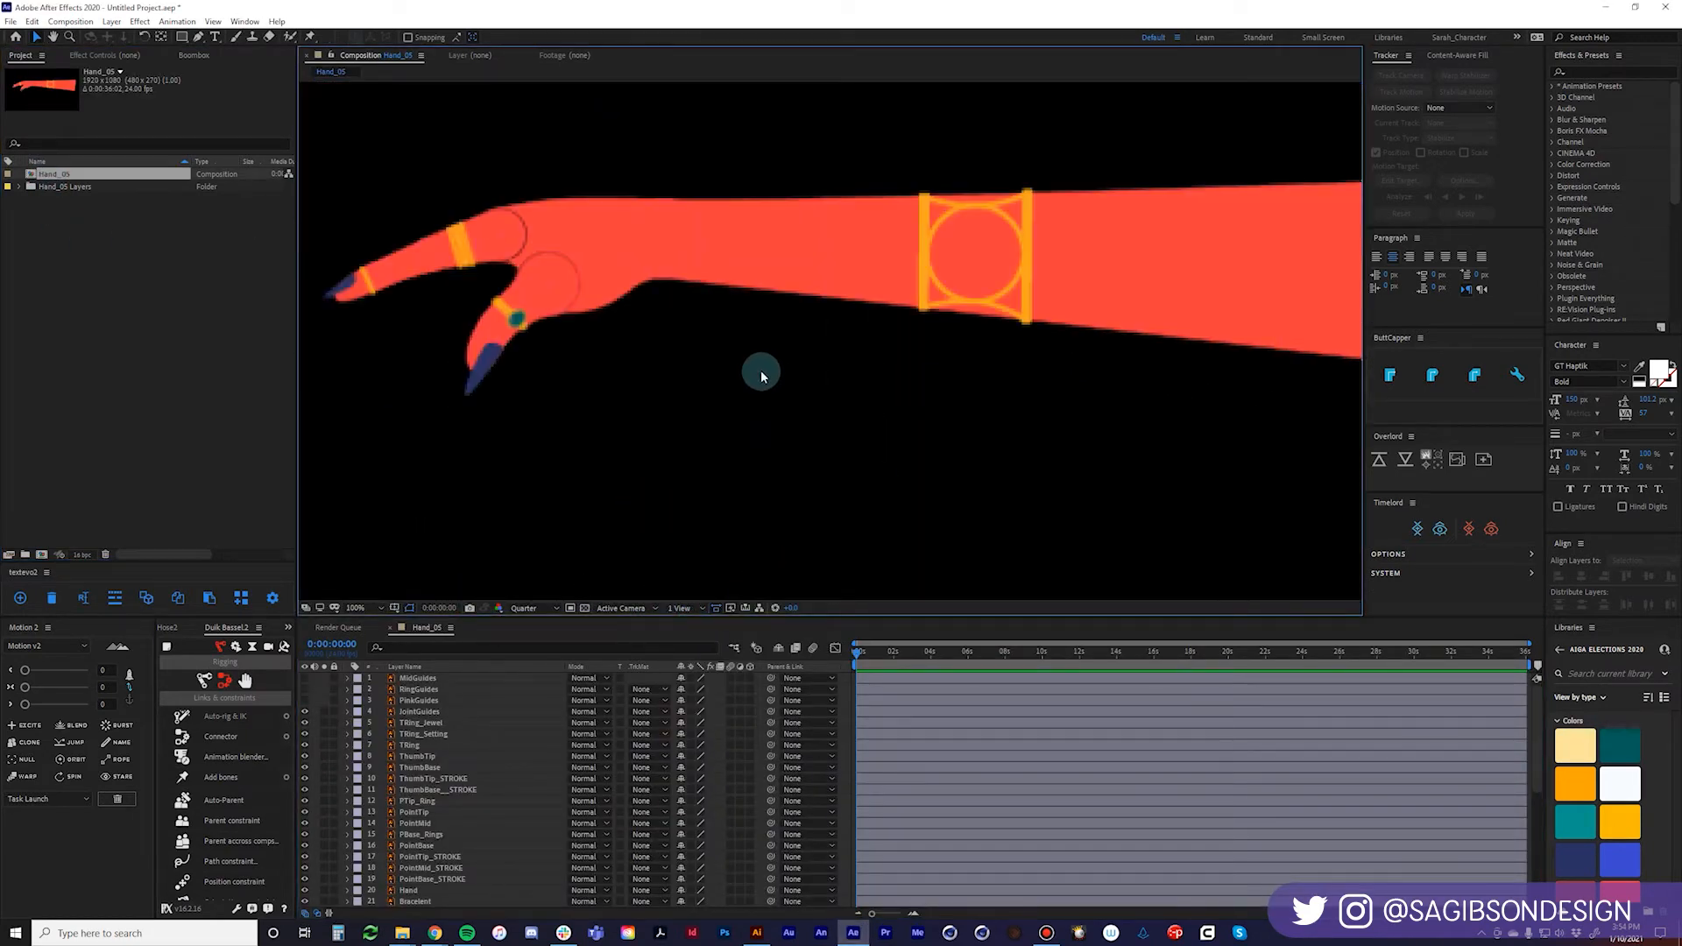
scroll(758, 372, "down", 4)
scroll(736, 395, "up", 2)
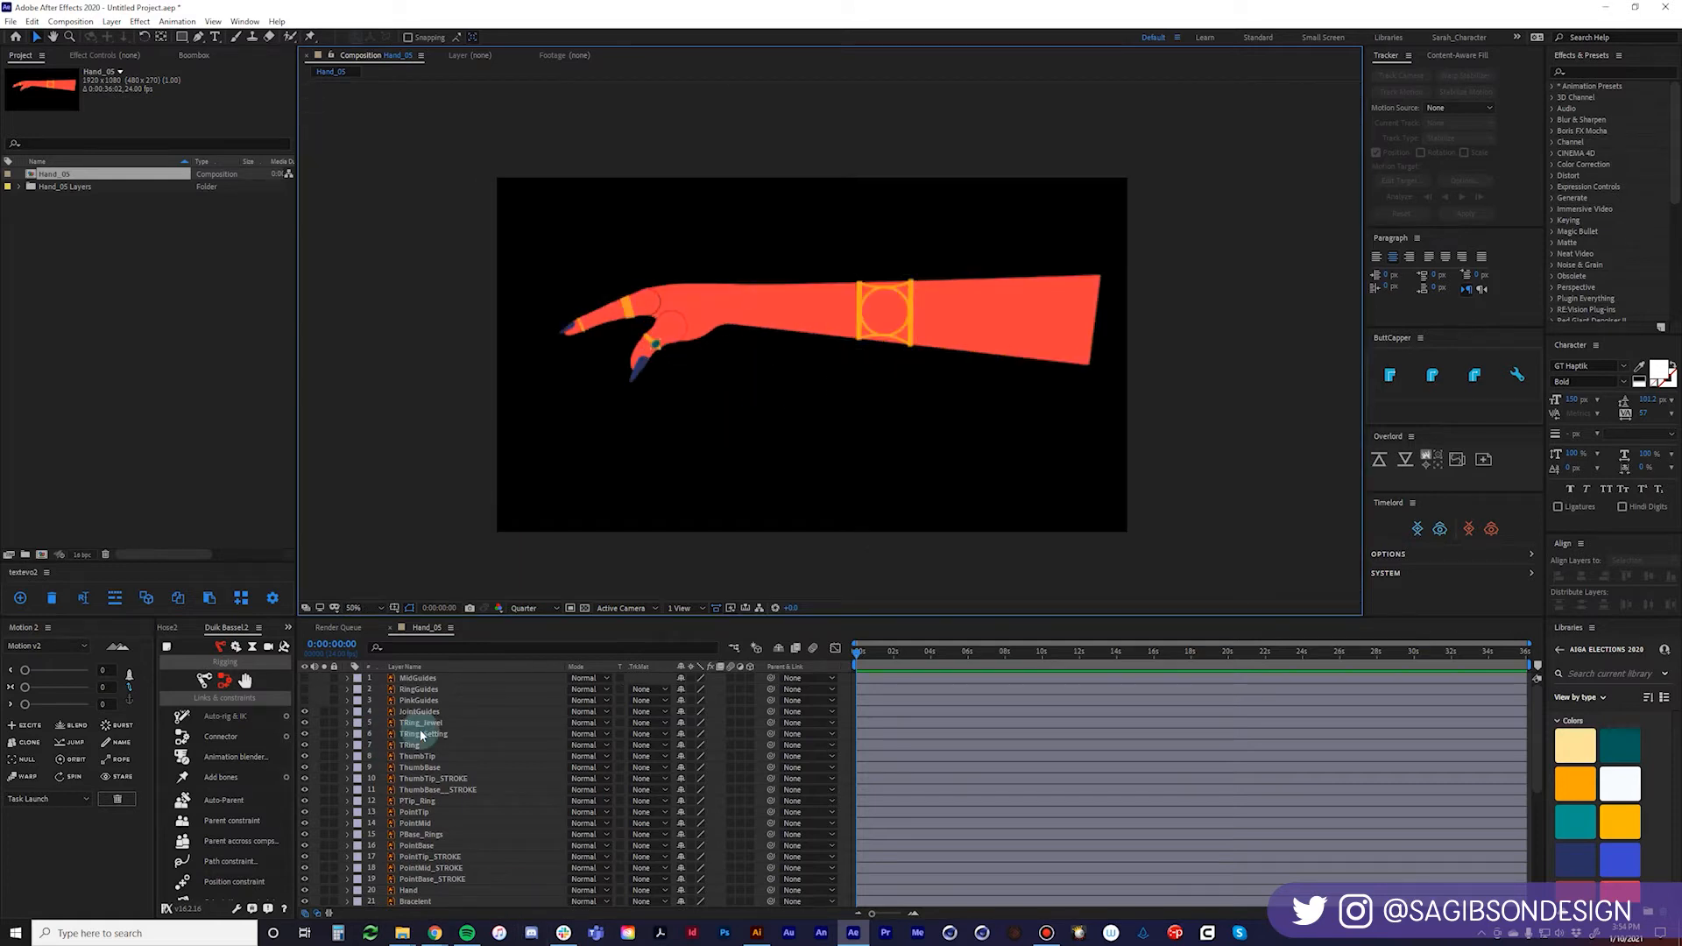
Examine the imported layers in the Hand_05 timeline and inspect the hand and thumb joints up close.
scroll(443, 788, "down", 7)
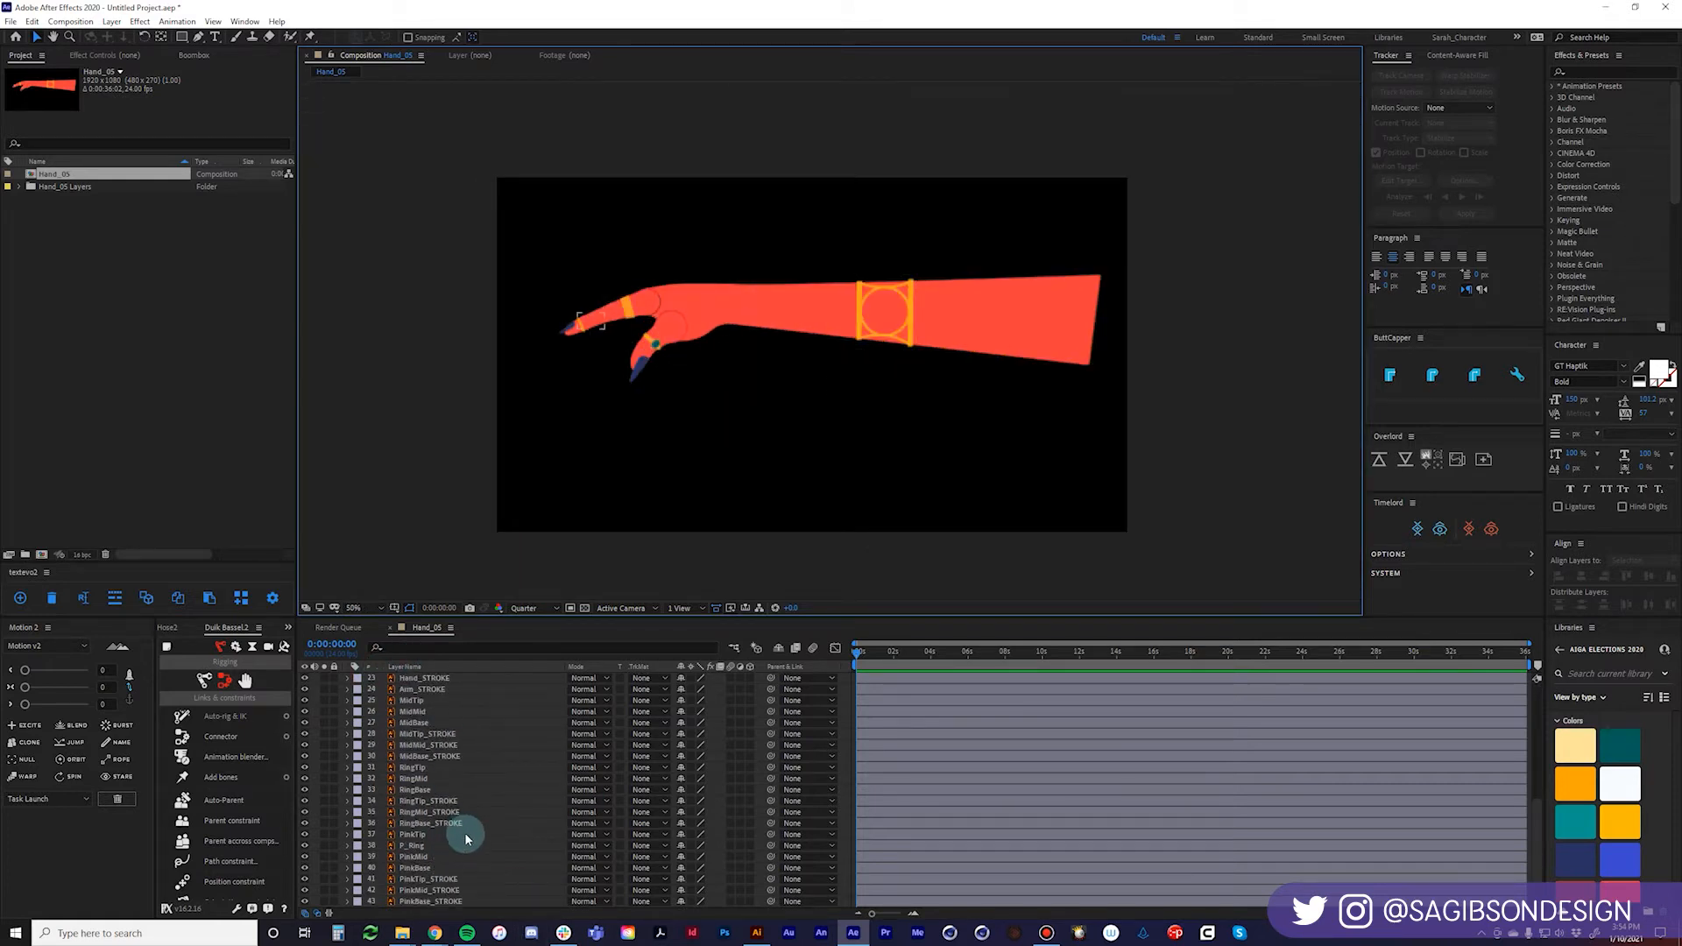
scroll(447, 824, "up", 7)
scroll(549, 325, "up", 2)
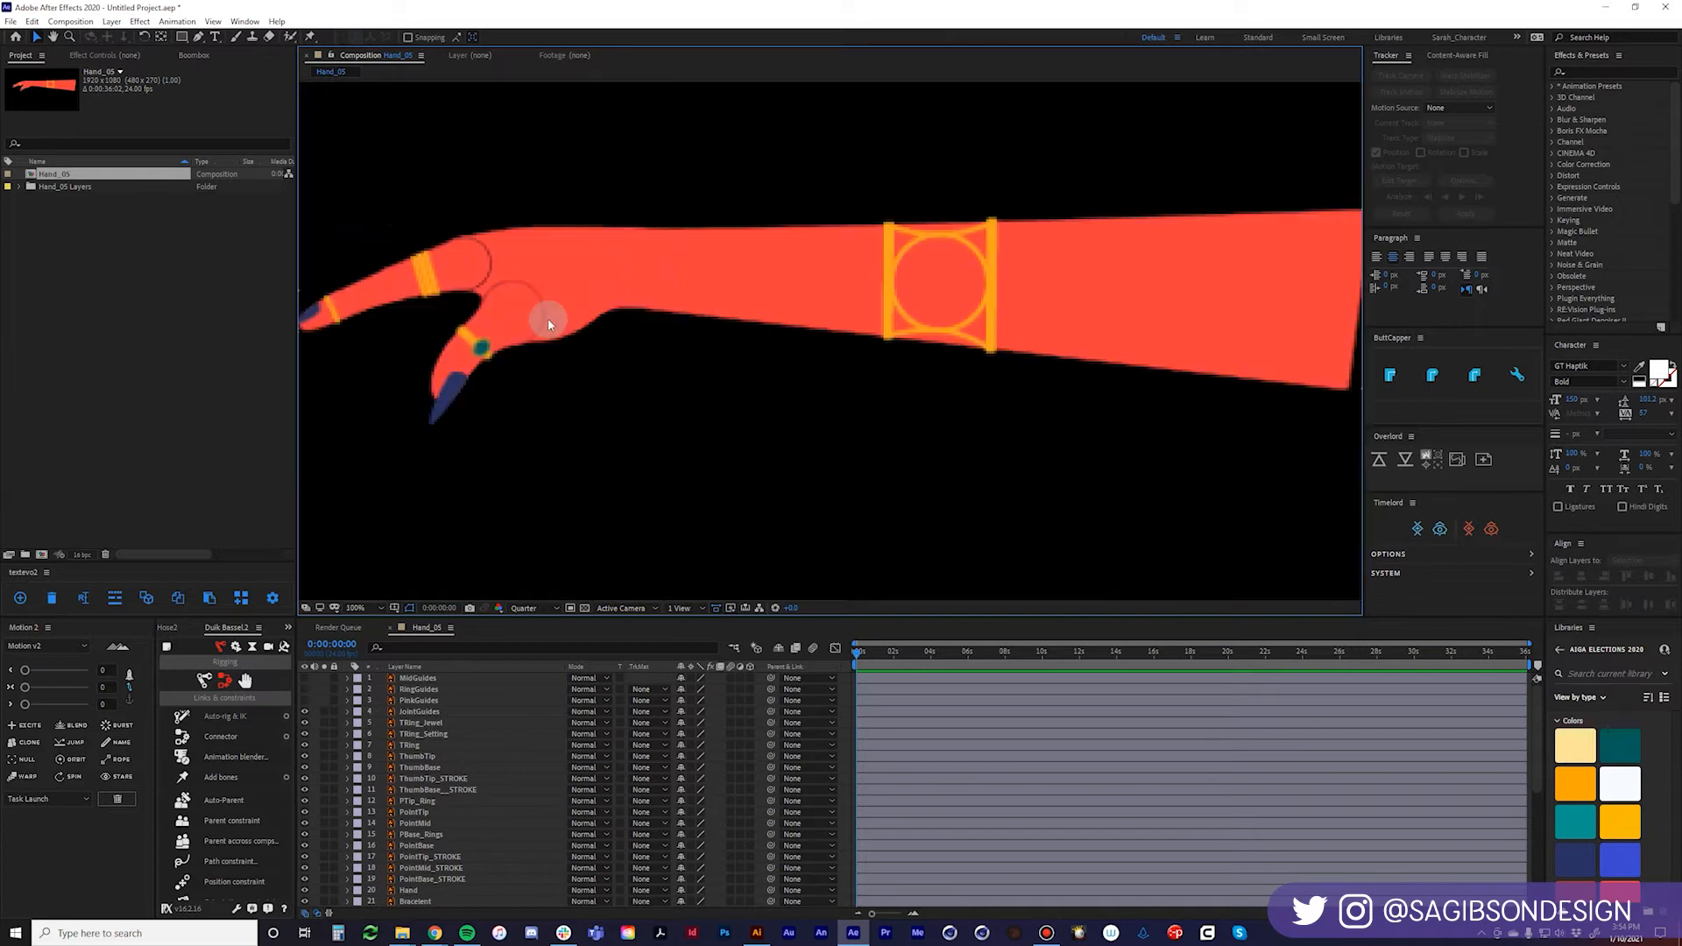
left_click_drag(563, 281, 789, 312)
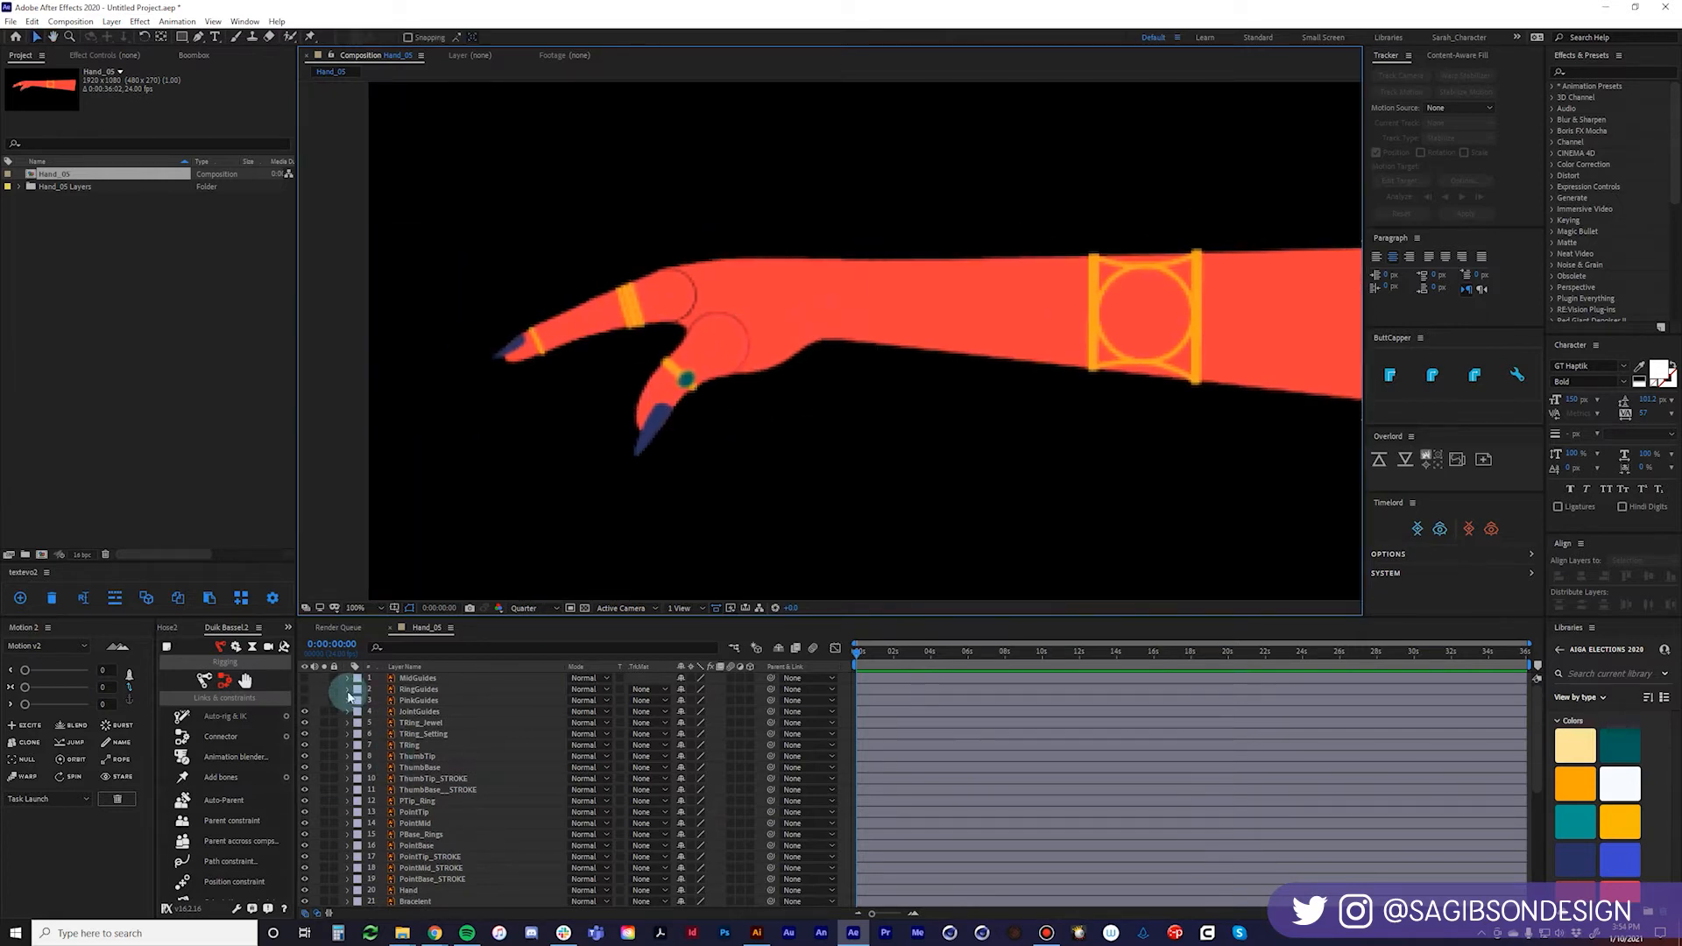
scroll(663, 298, "up", 2)
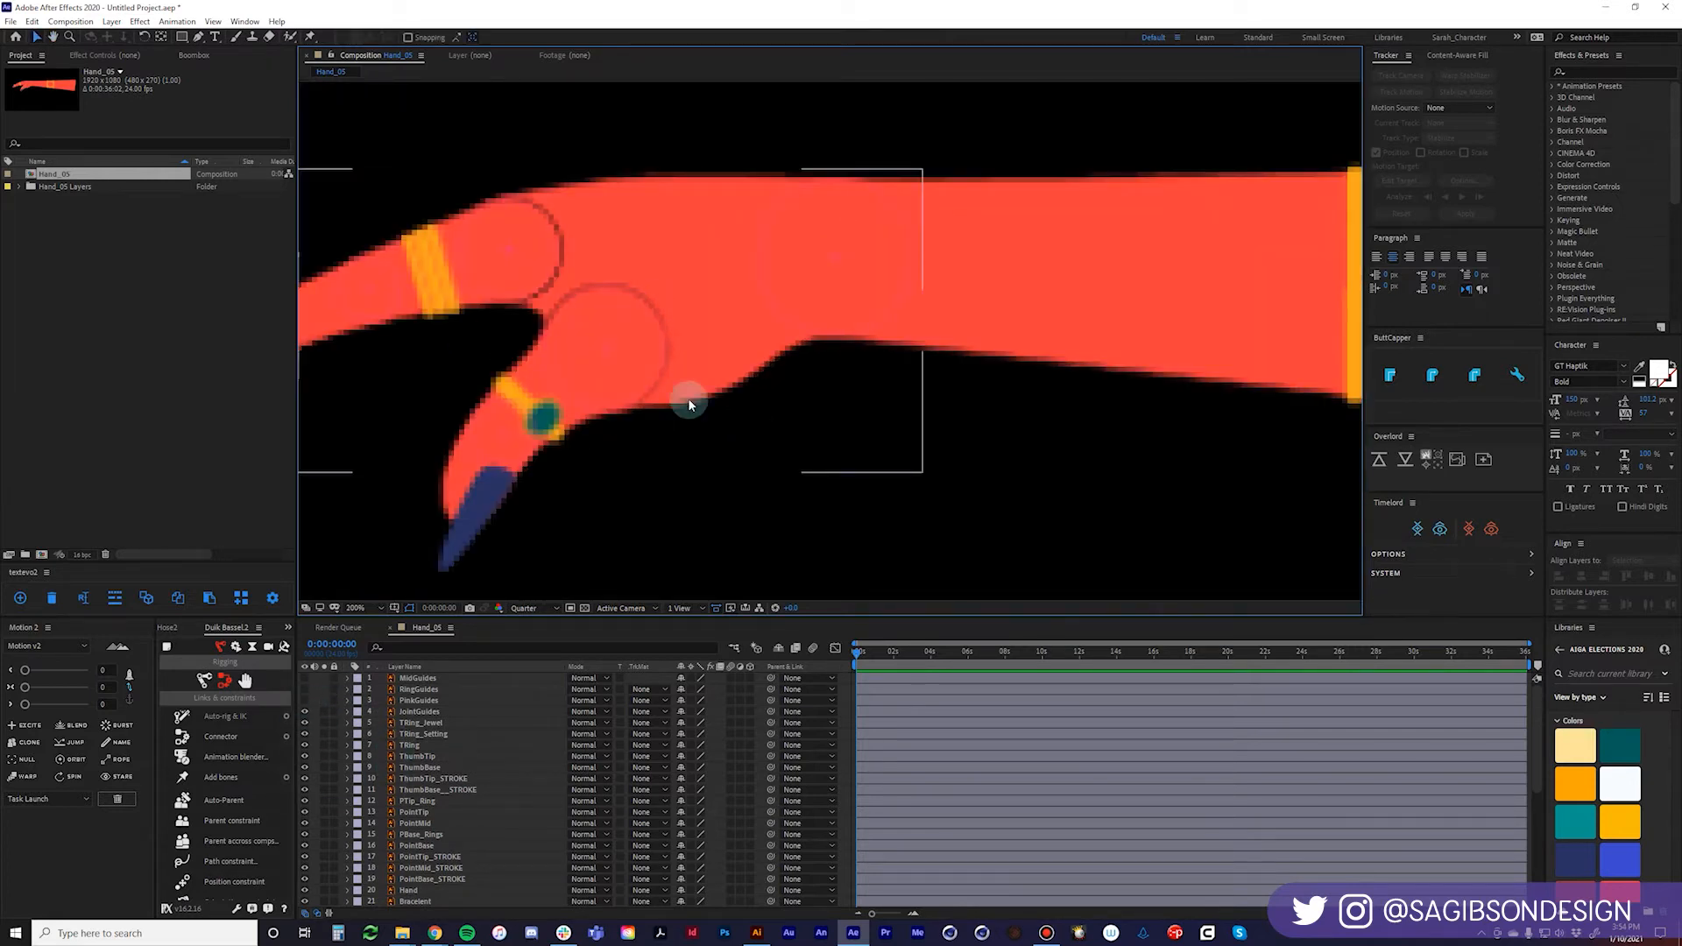
Set the composition viewer's resolution to Full and inspect the finger and thumb joints up close.
left_click(542, 608)
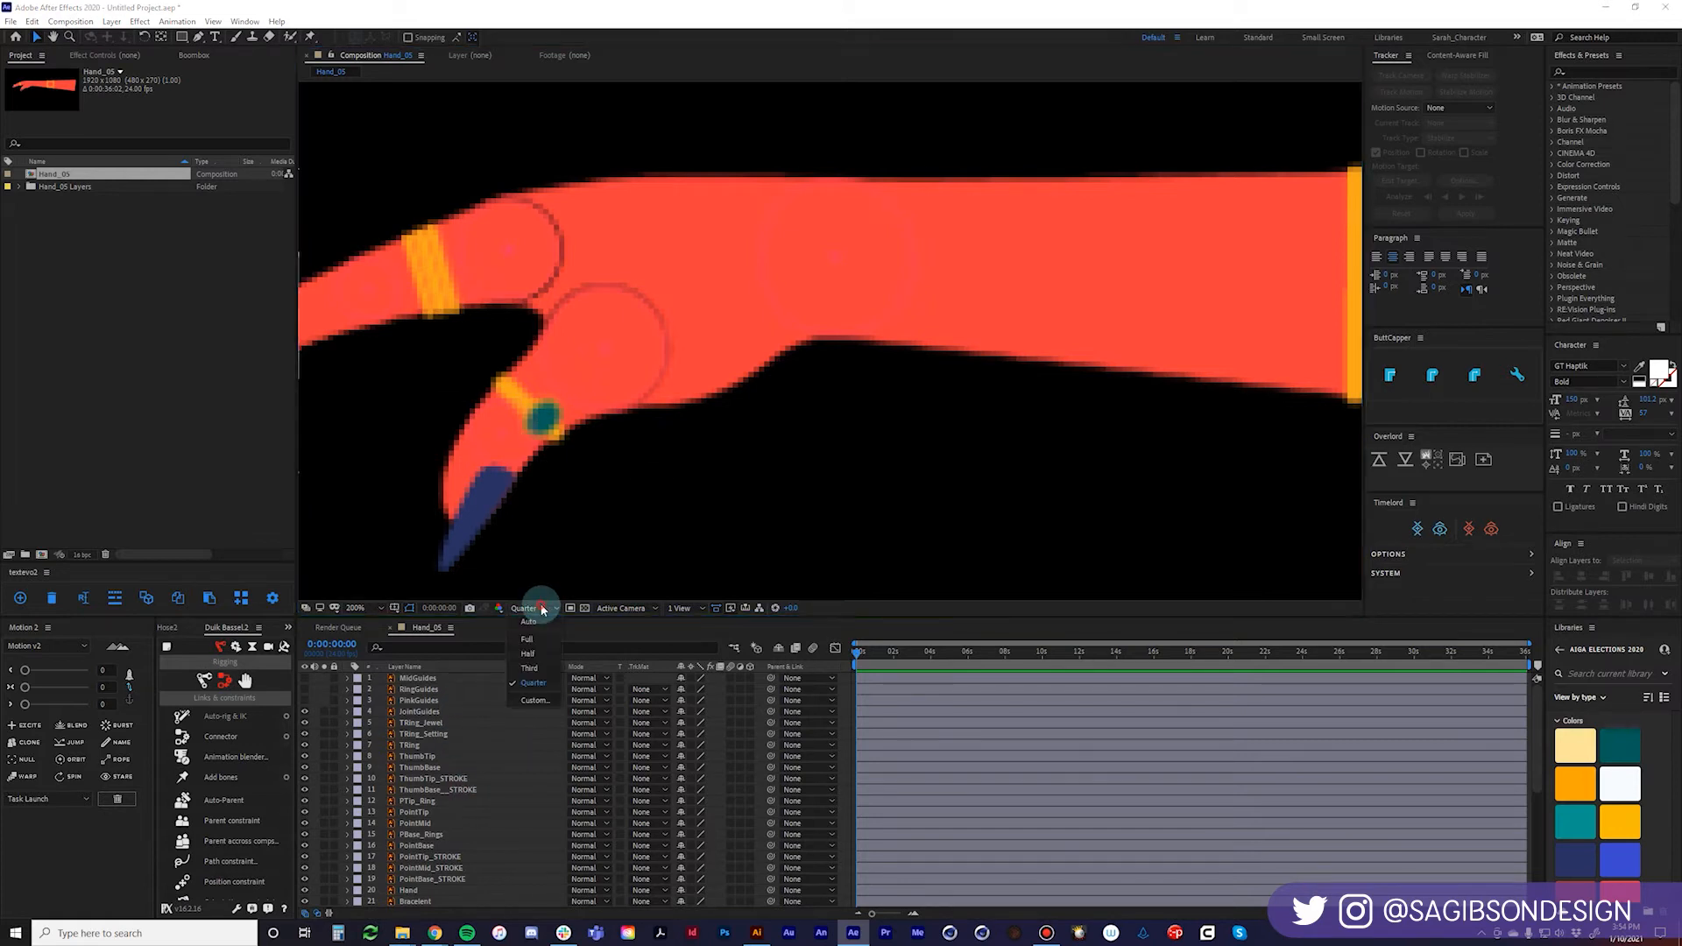
left_click(527, 638)
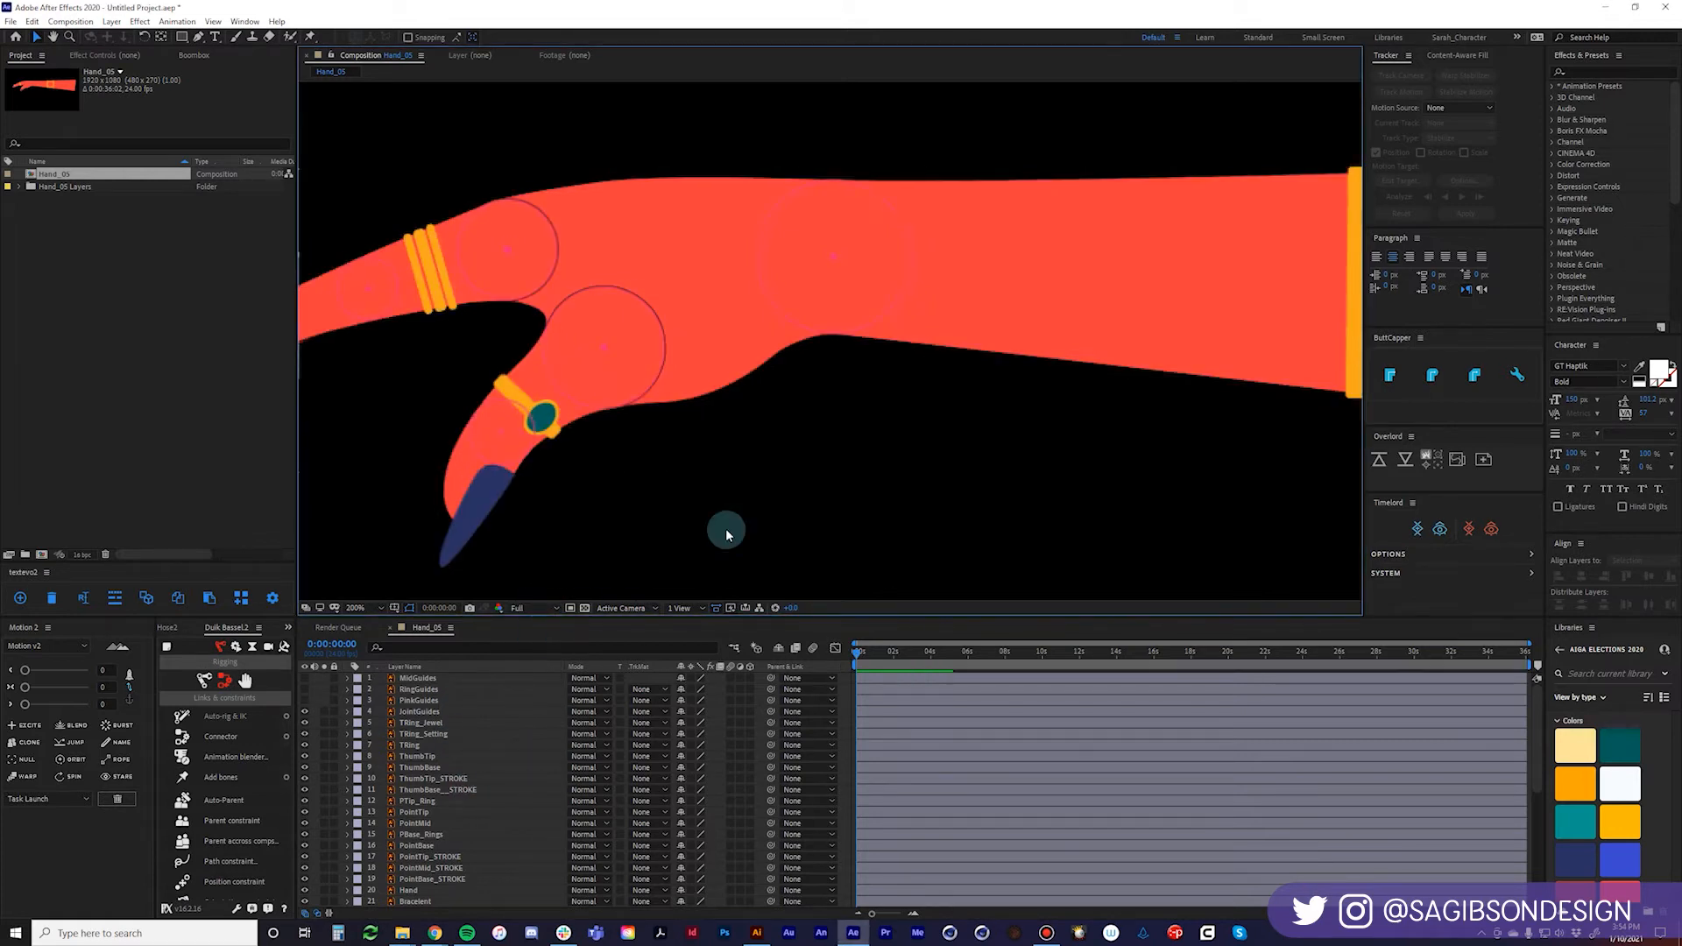
scroll(864, 386, "down", 2)
scroll(663, 299, "up", 4)
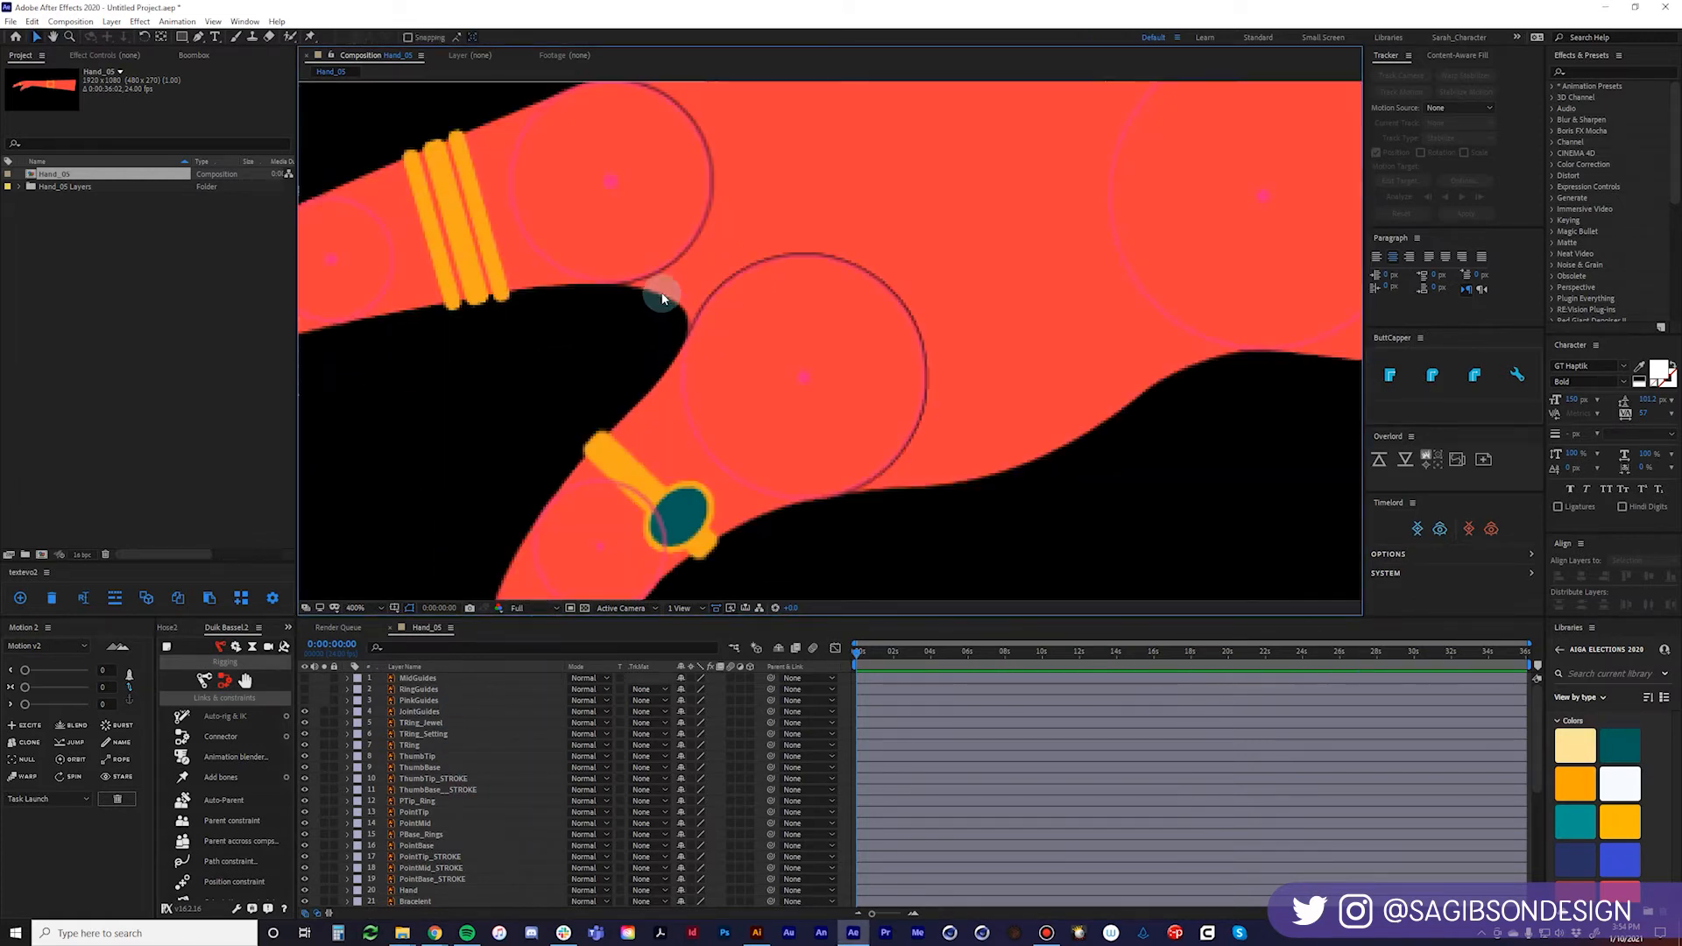
scroll(662, 318, "down", 2)
left_click_drag(724, 357, 807, 356)
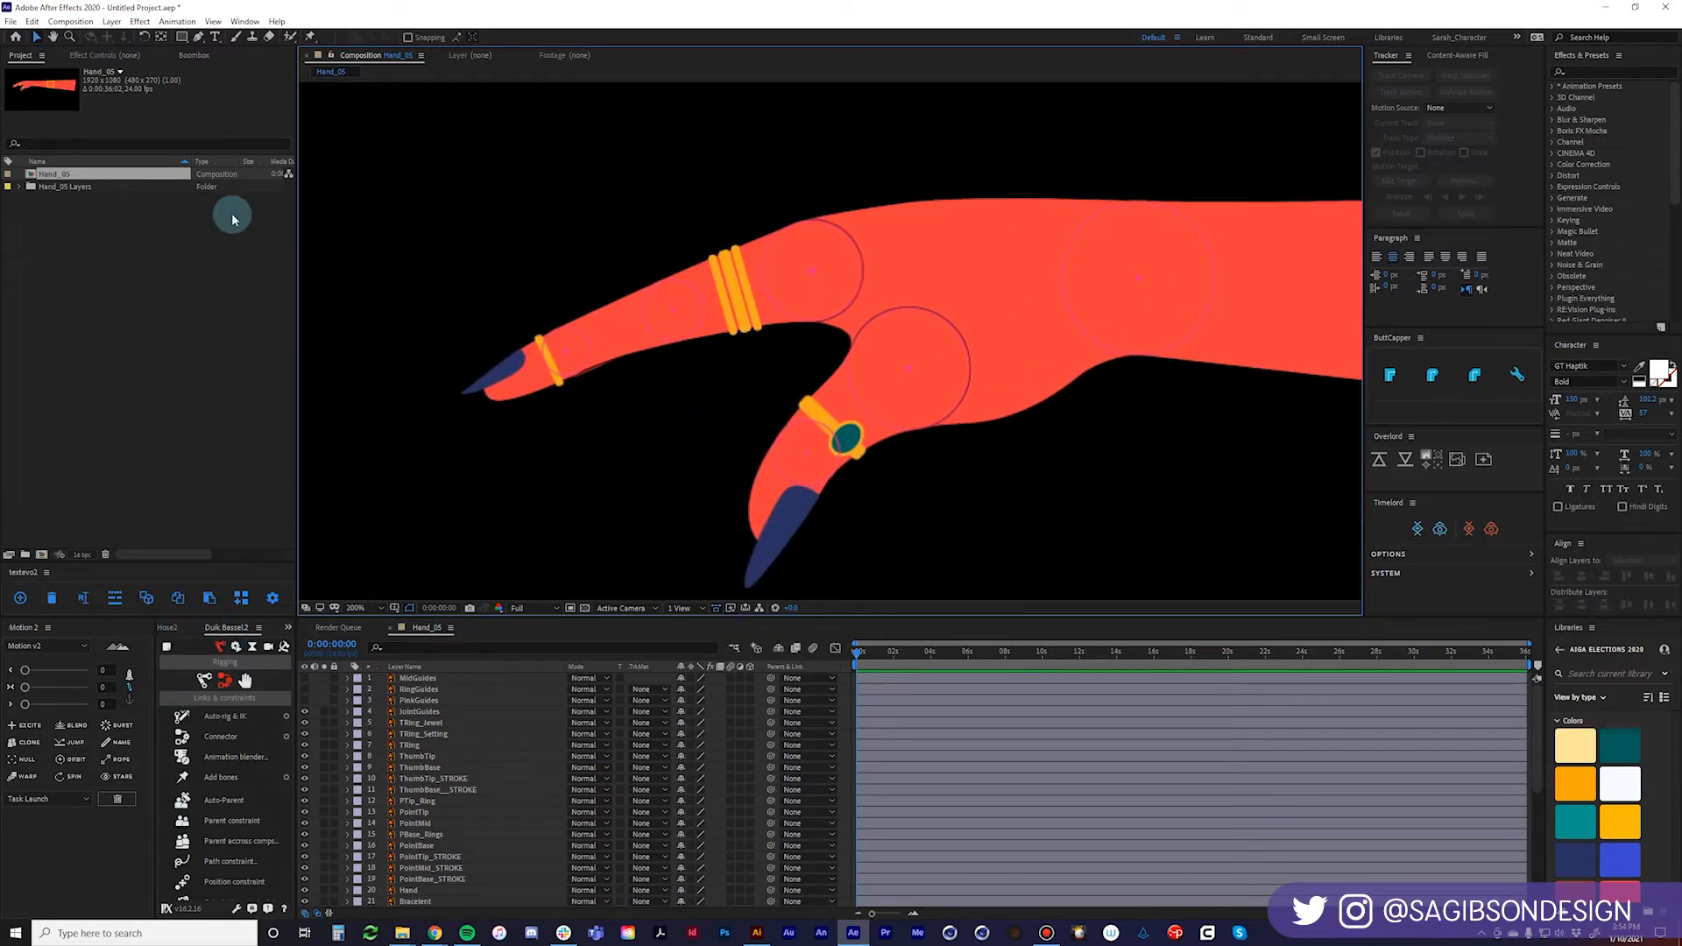
Reset the Default workspace to its saved layout and switch to the custom character workspace.
left_click(240, 21)
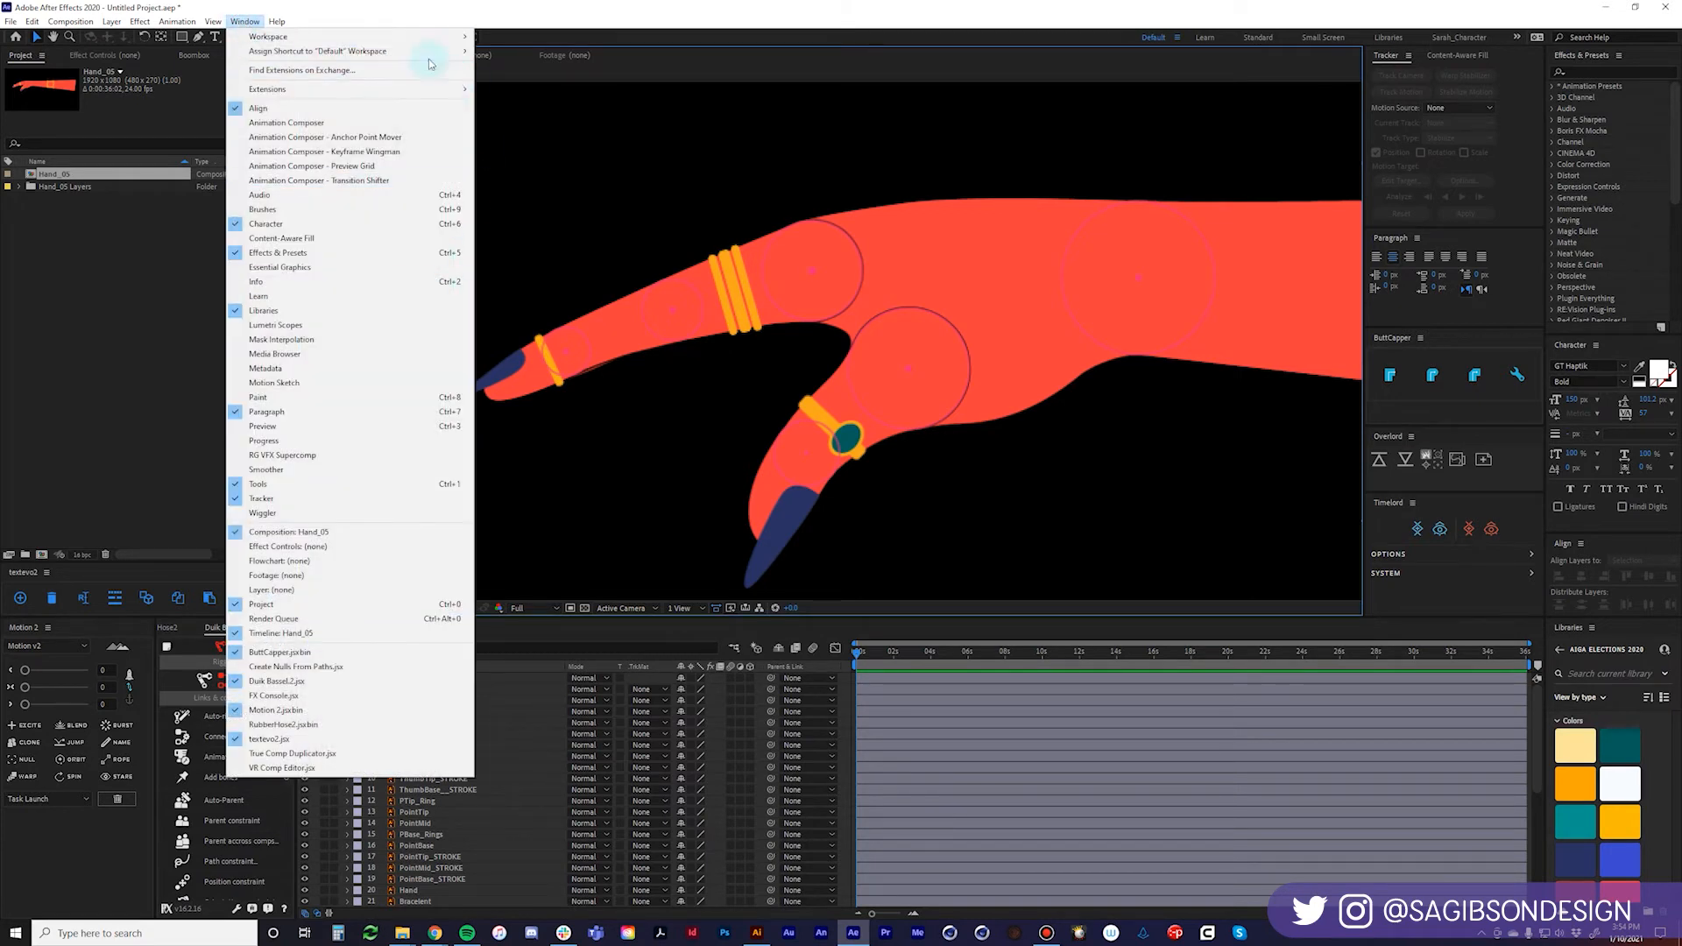
mouse_move(419, 35)
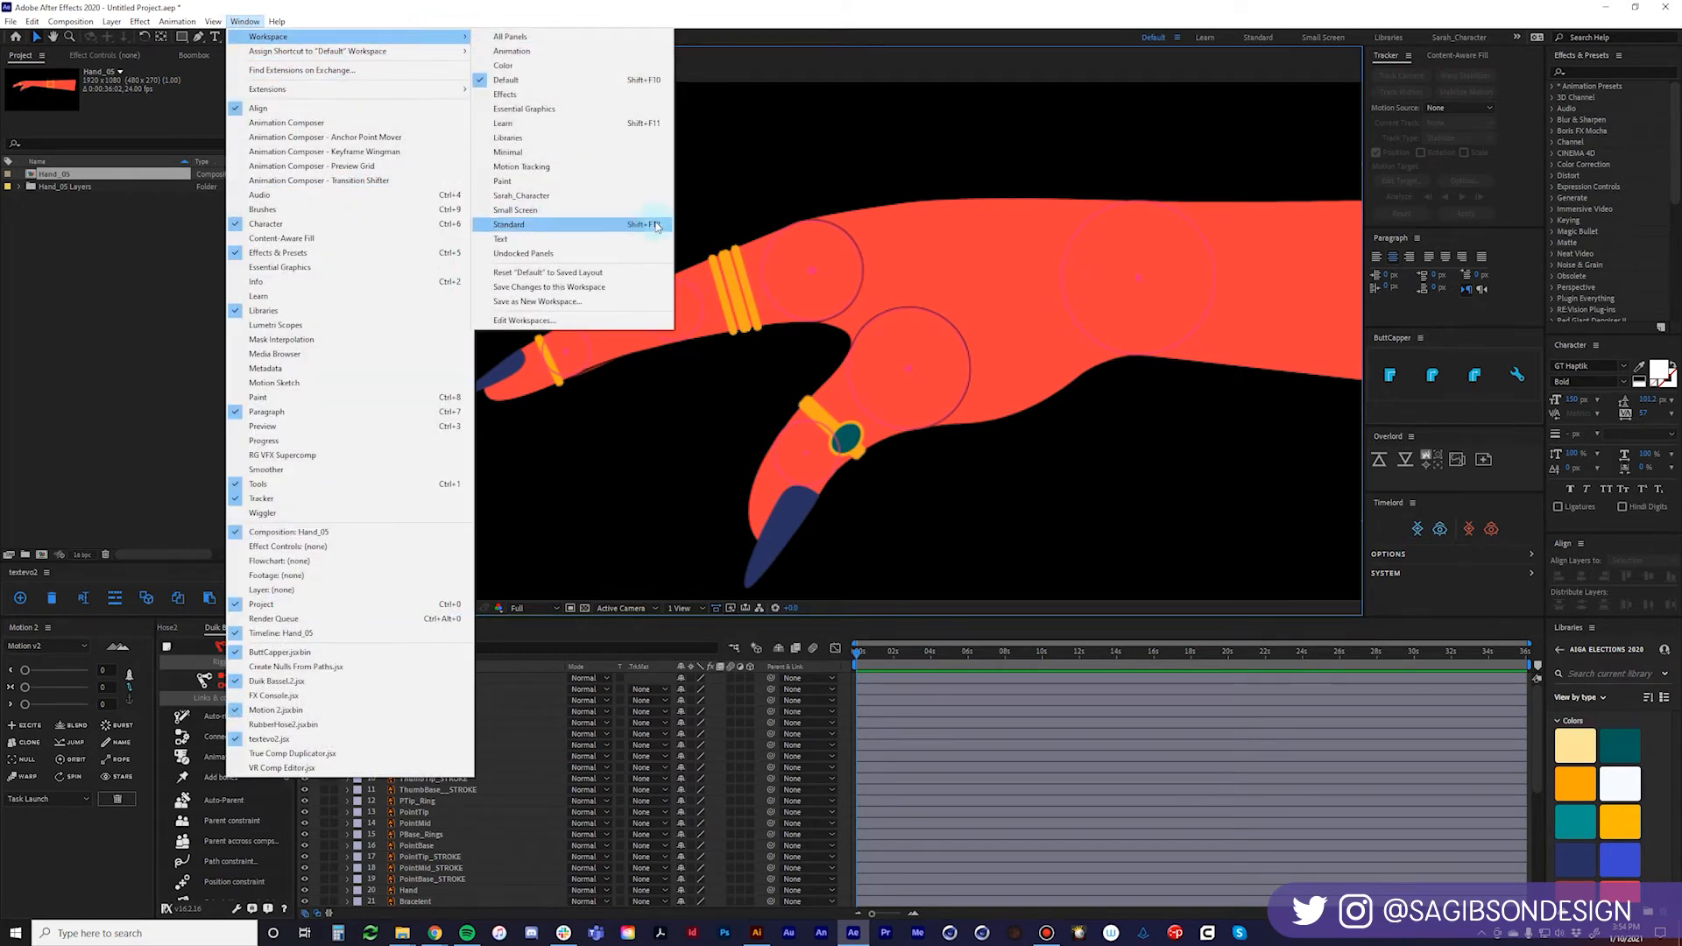
left_click(601, 272)
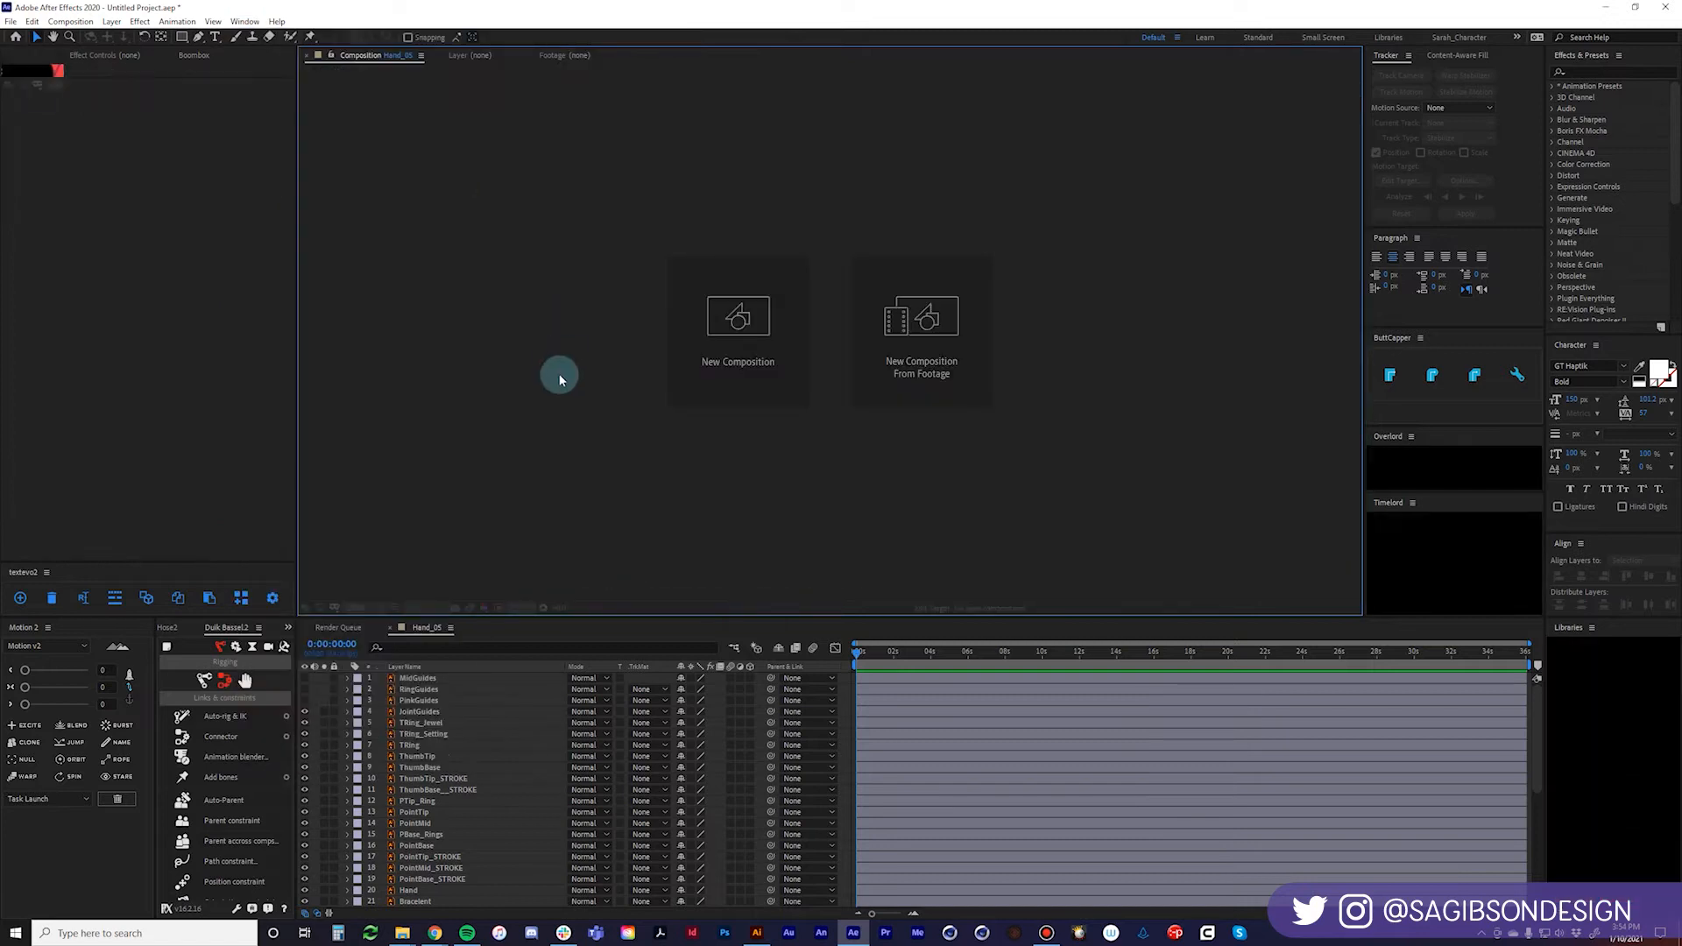
key("shift+F12")
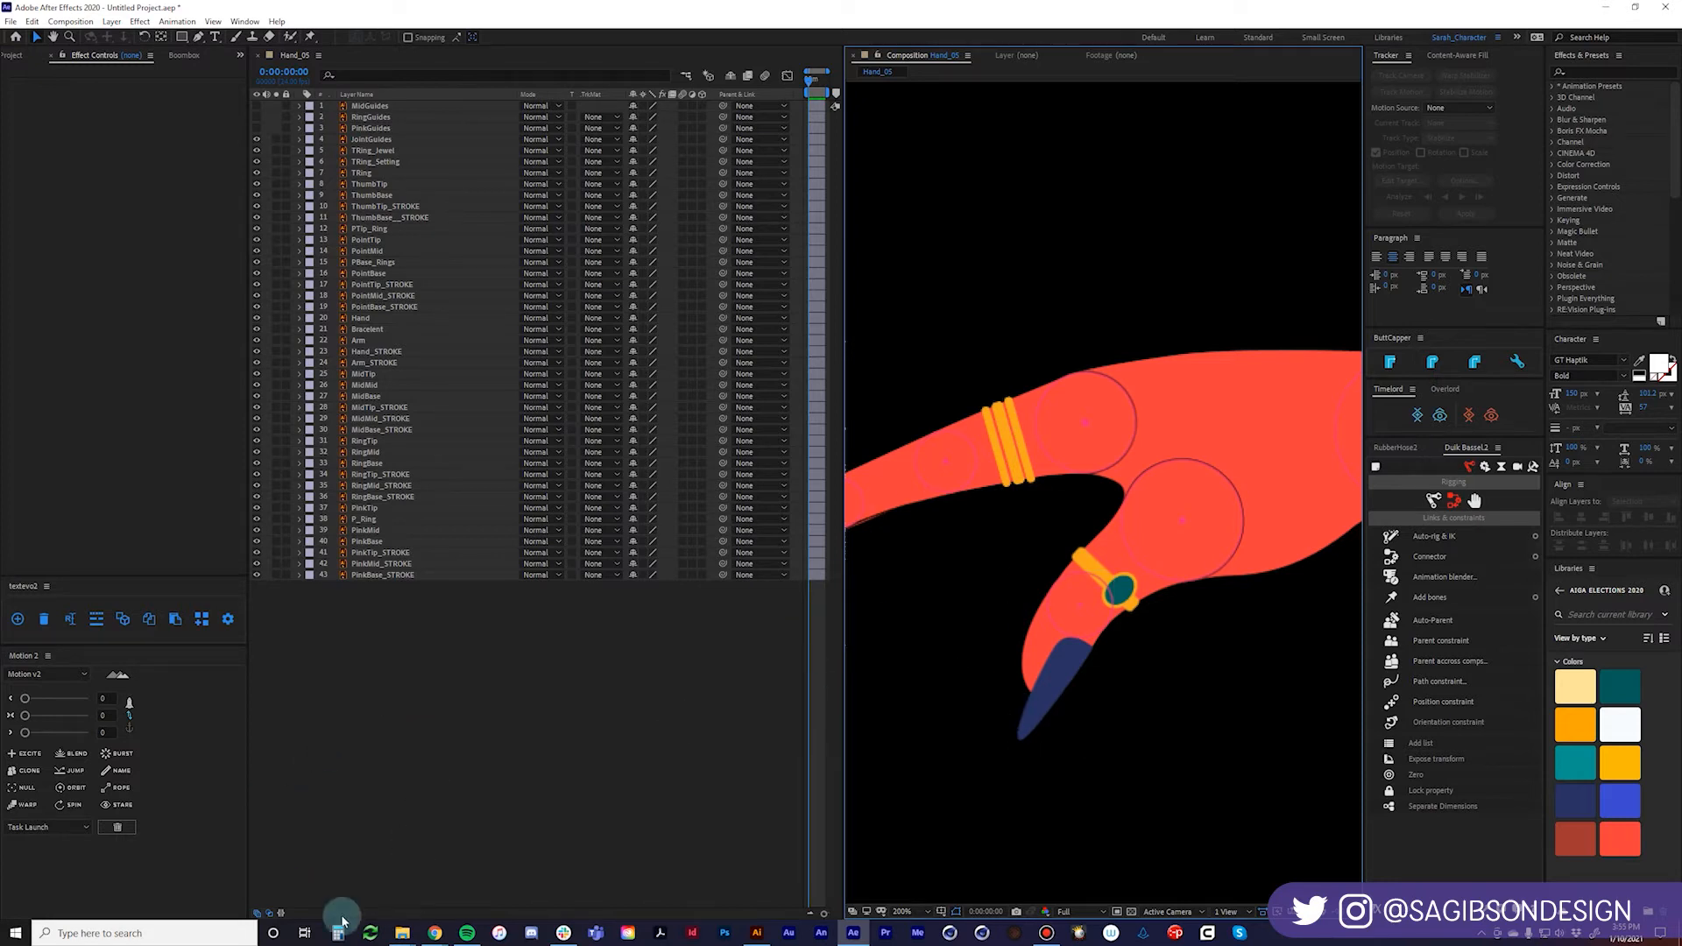
Hide the timeline's Mode and track matte columns, narrow the layer name column, and widen the composition viewer.
left_click(268, 913)
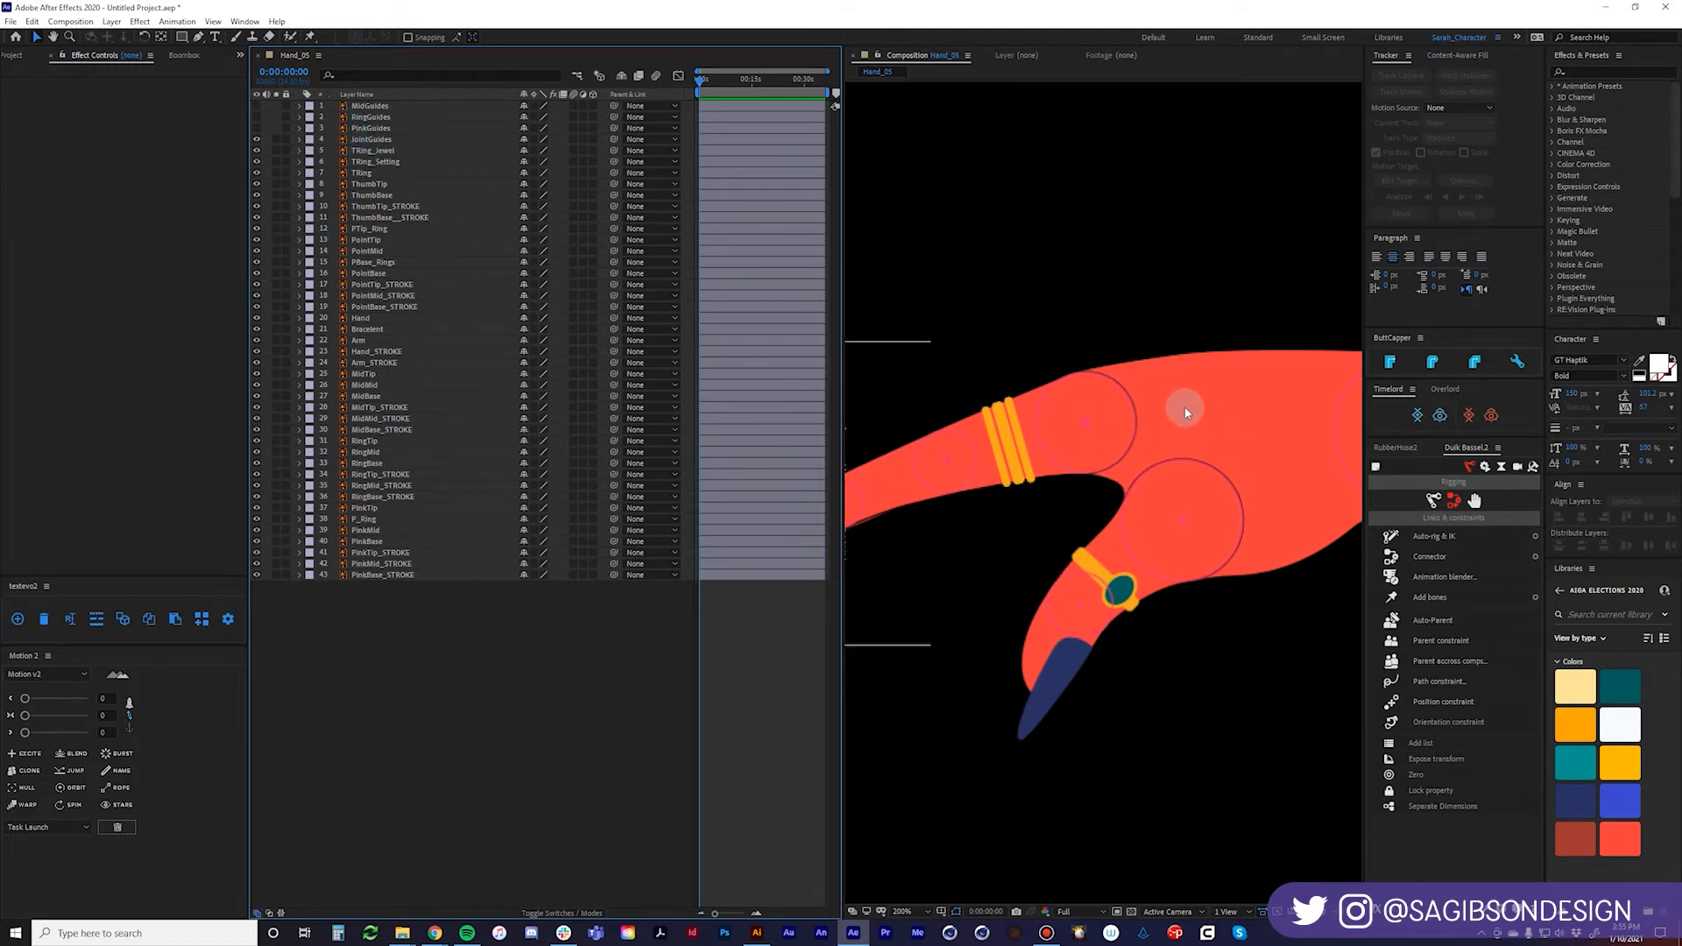
scroll(1185, 412, "down", 1)
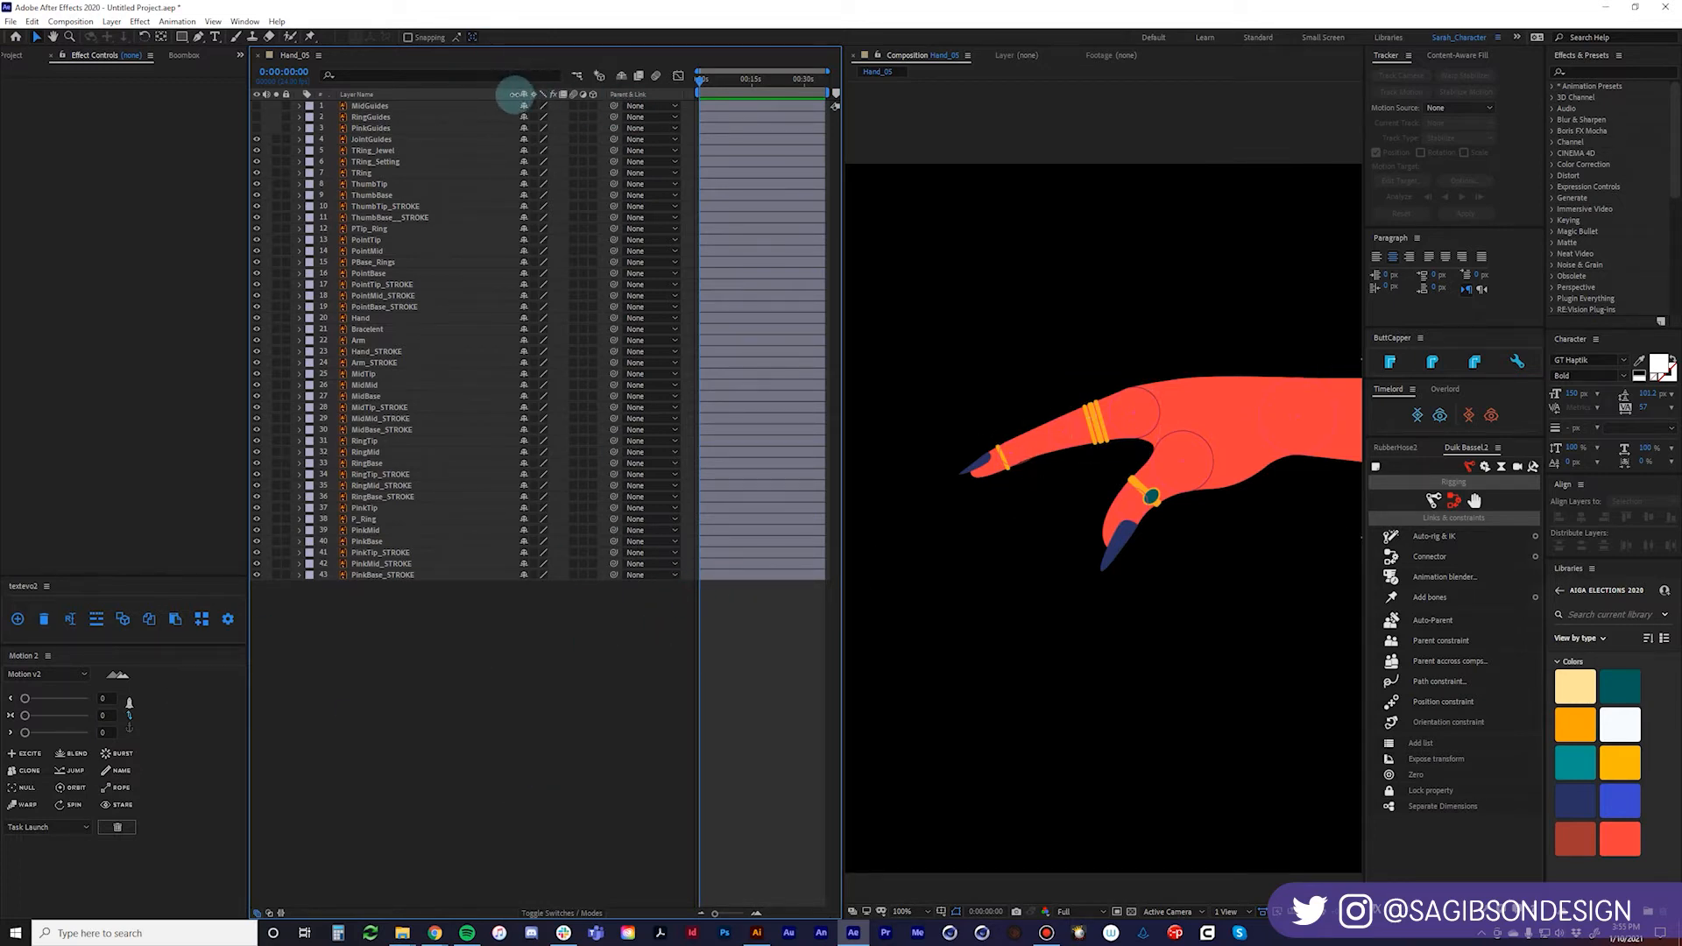
left_click_drag(513, 94, 443, 94)
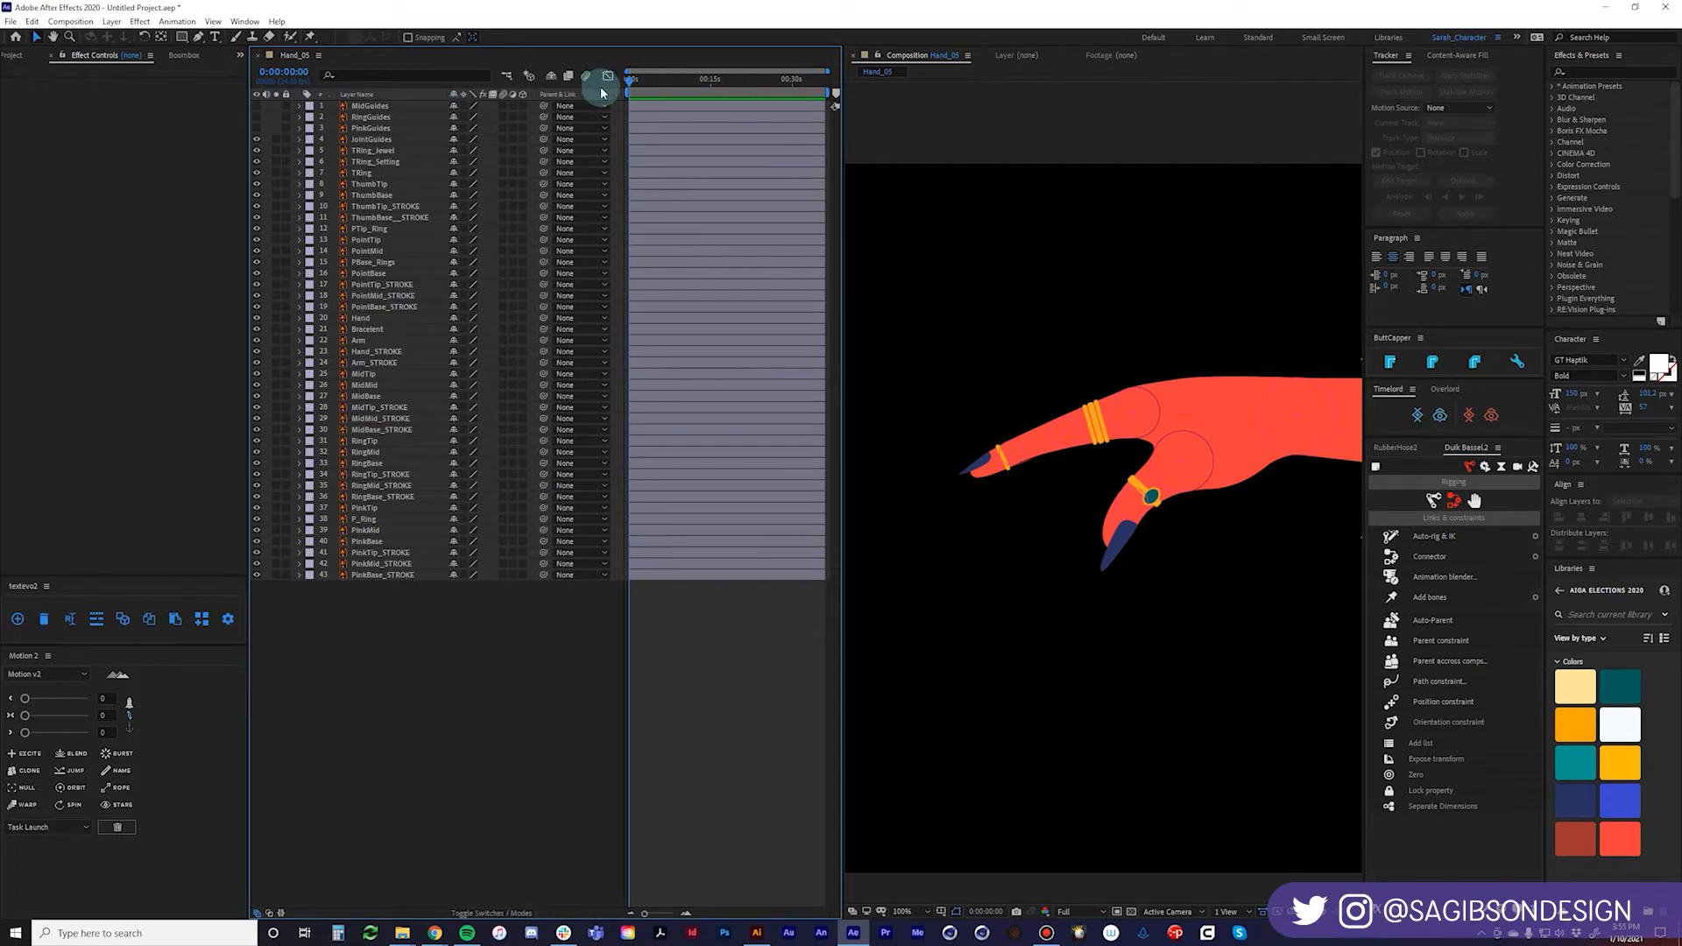
left_click(394, 195)
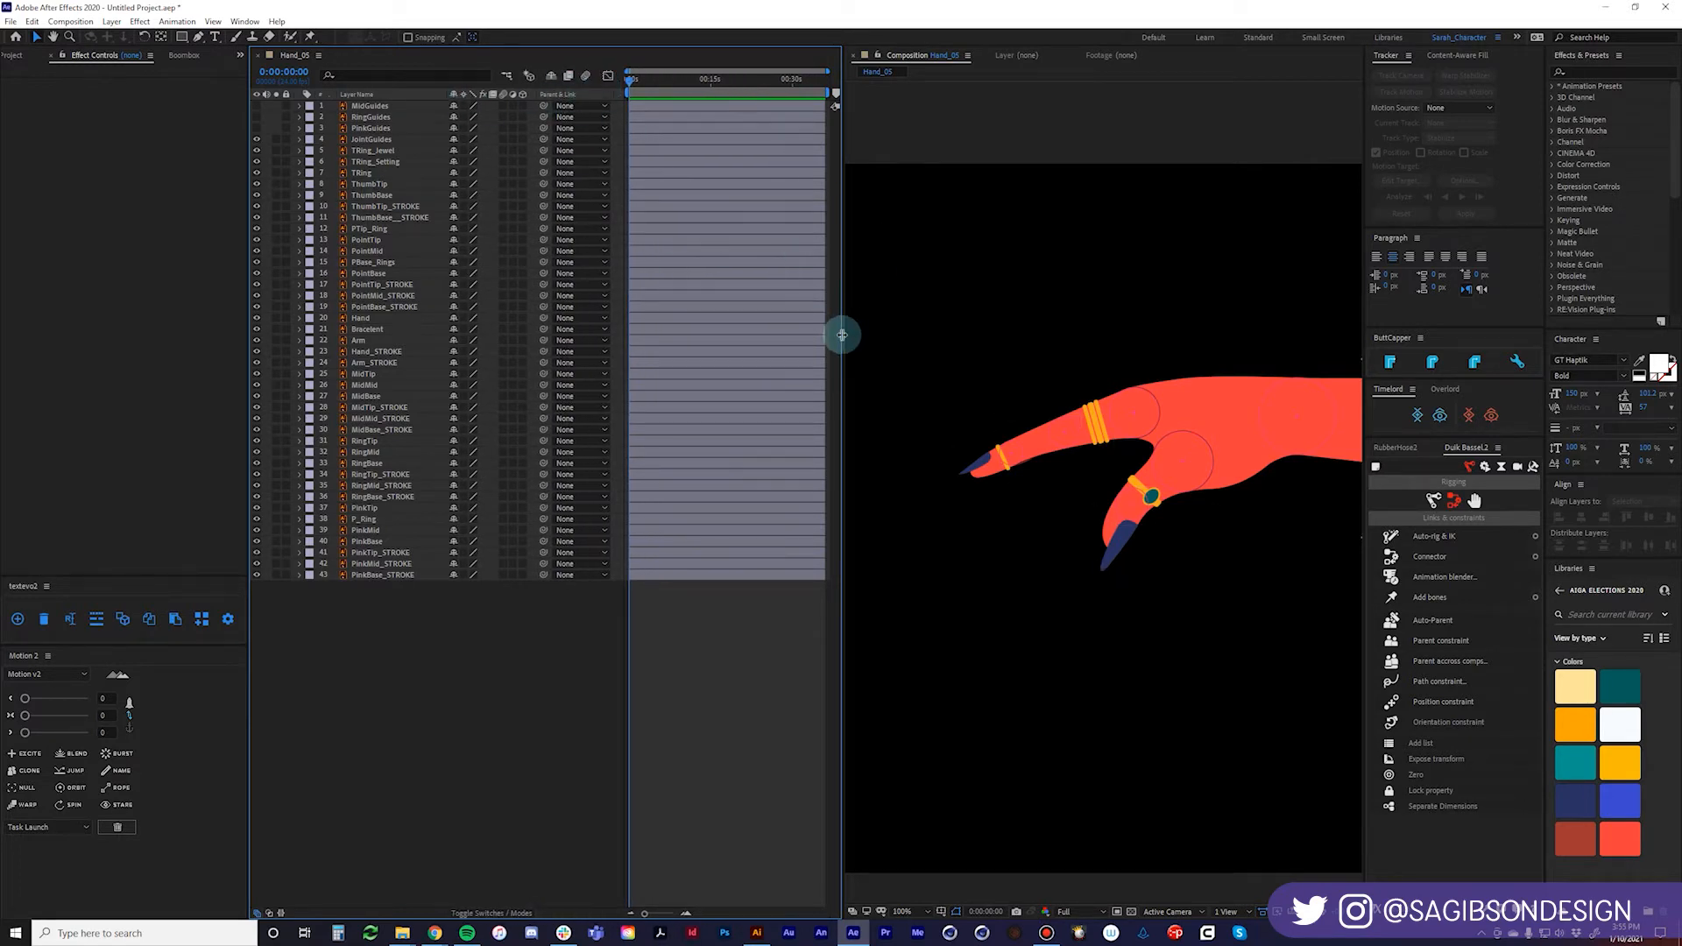
left_click_drag(842, 334, 763, 335)
Create a custom Duik structure with 2 elements, keeping the default name.
scroll(1037, 438, "down", 2)
left_click(1138, 402)
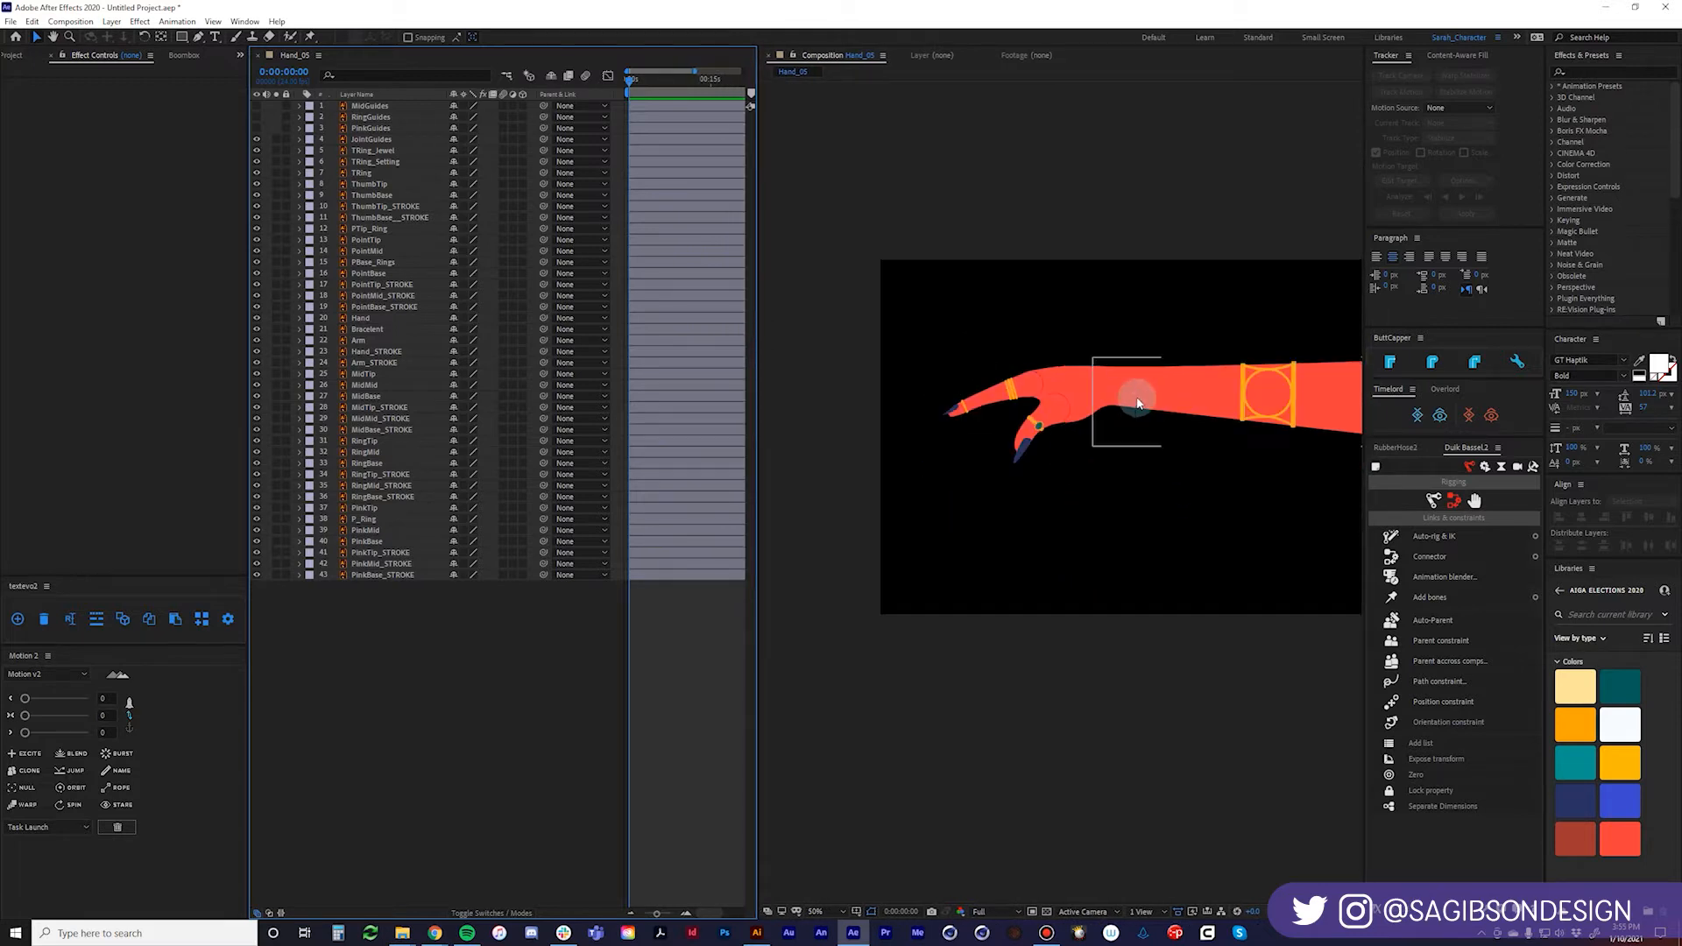
scroll(1131, 396, "up", 2)
scroll(1210, 387, "down", 2)
scroll(1037, 403, "up", 2)
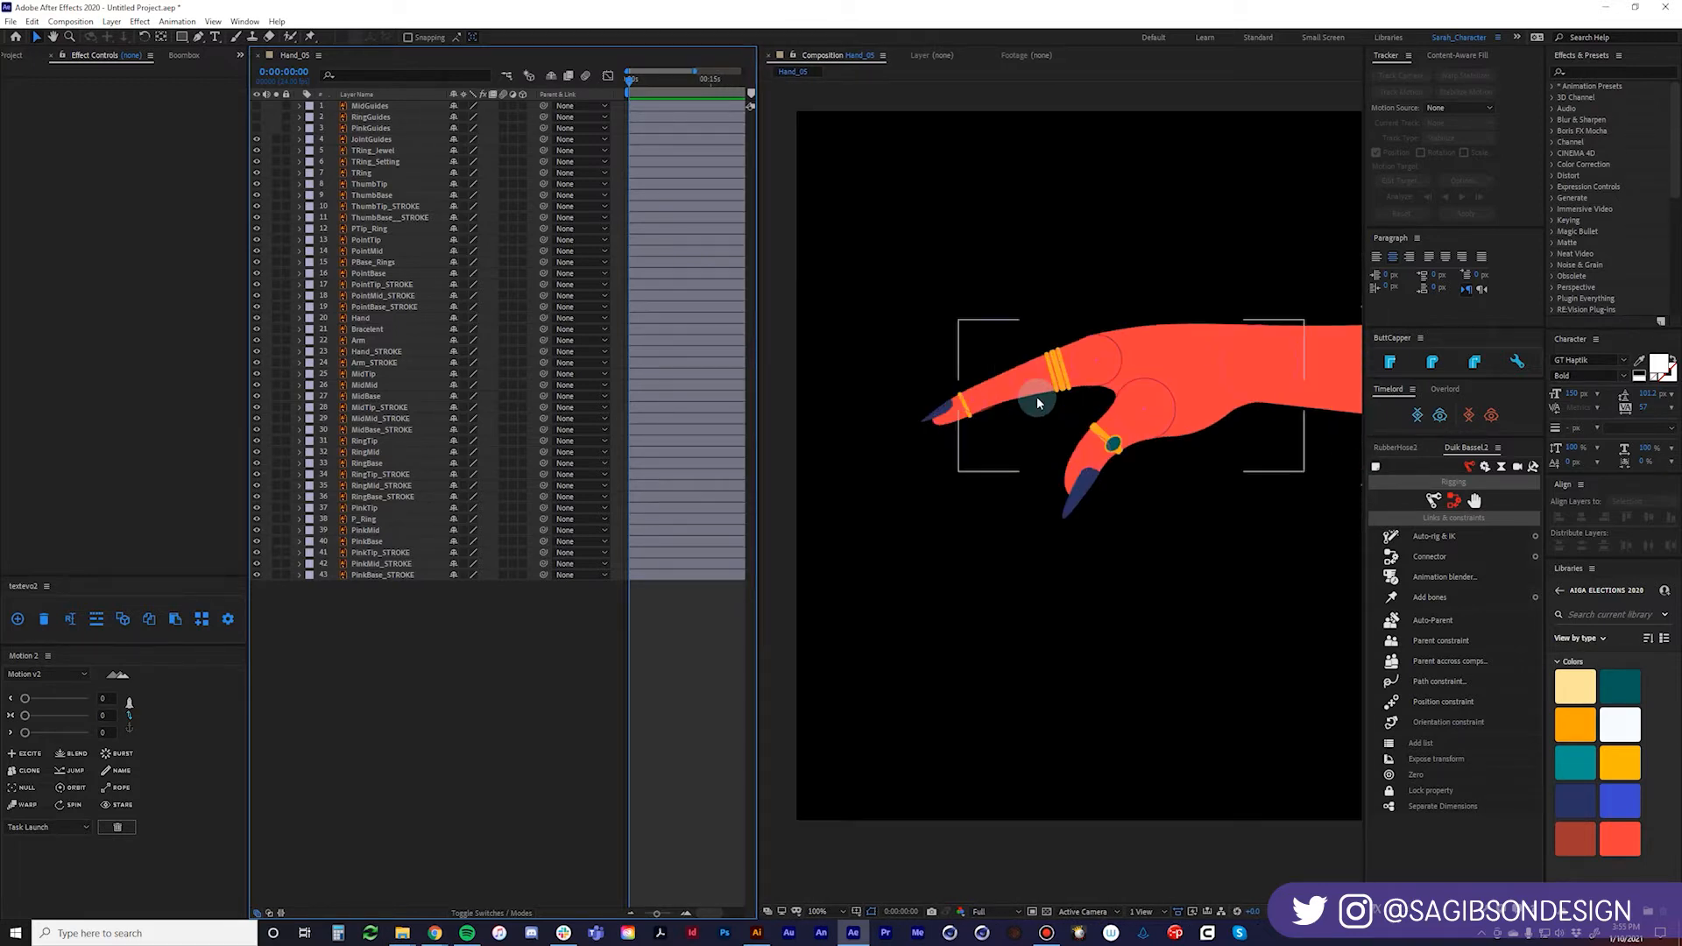
key("period")
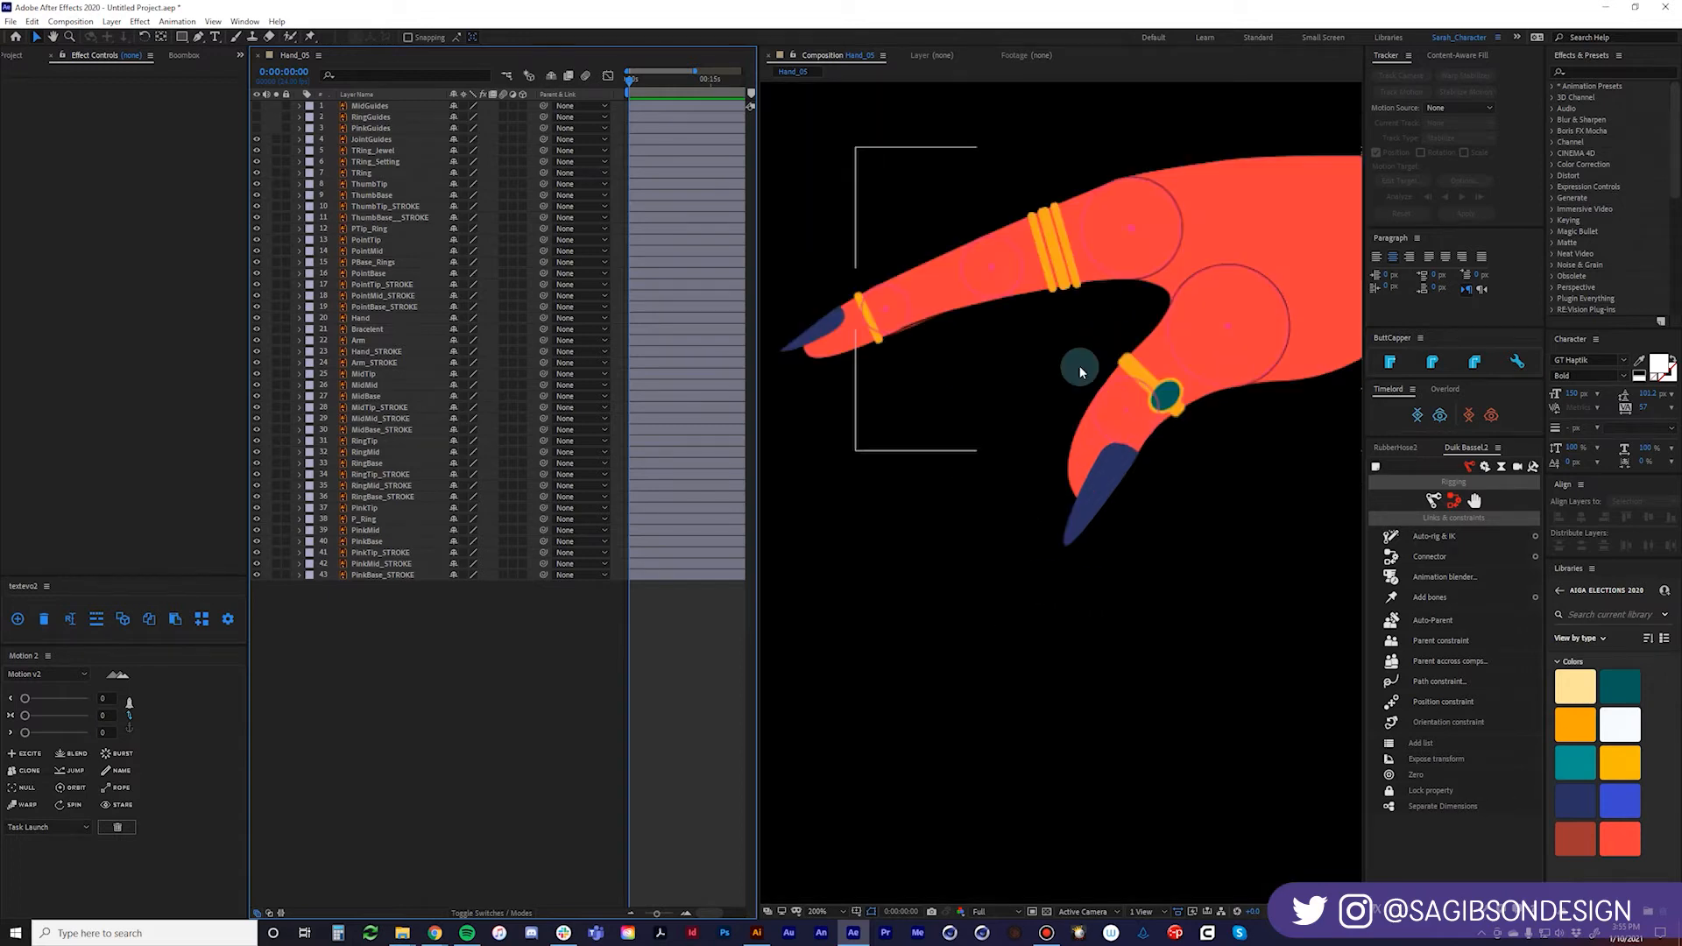
scroll(1253, 347, "up", 3)
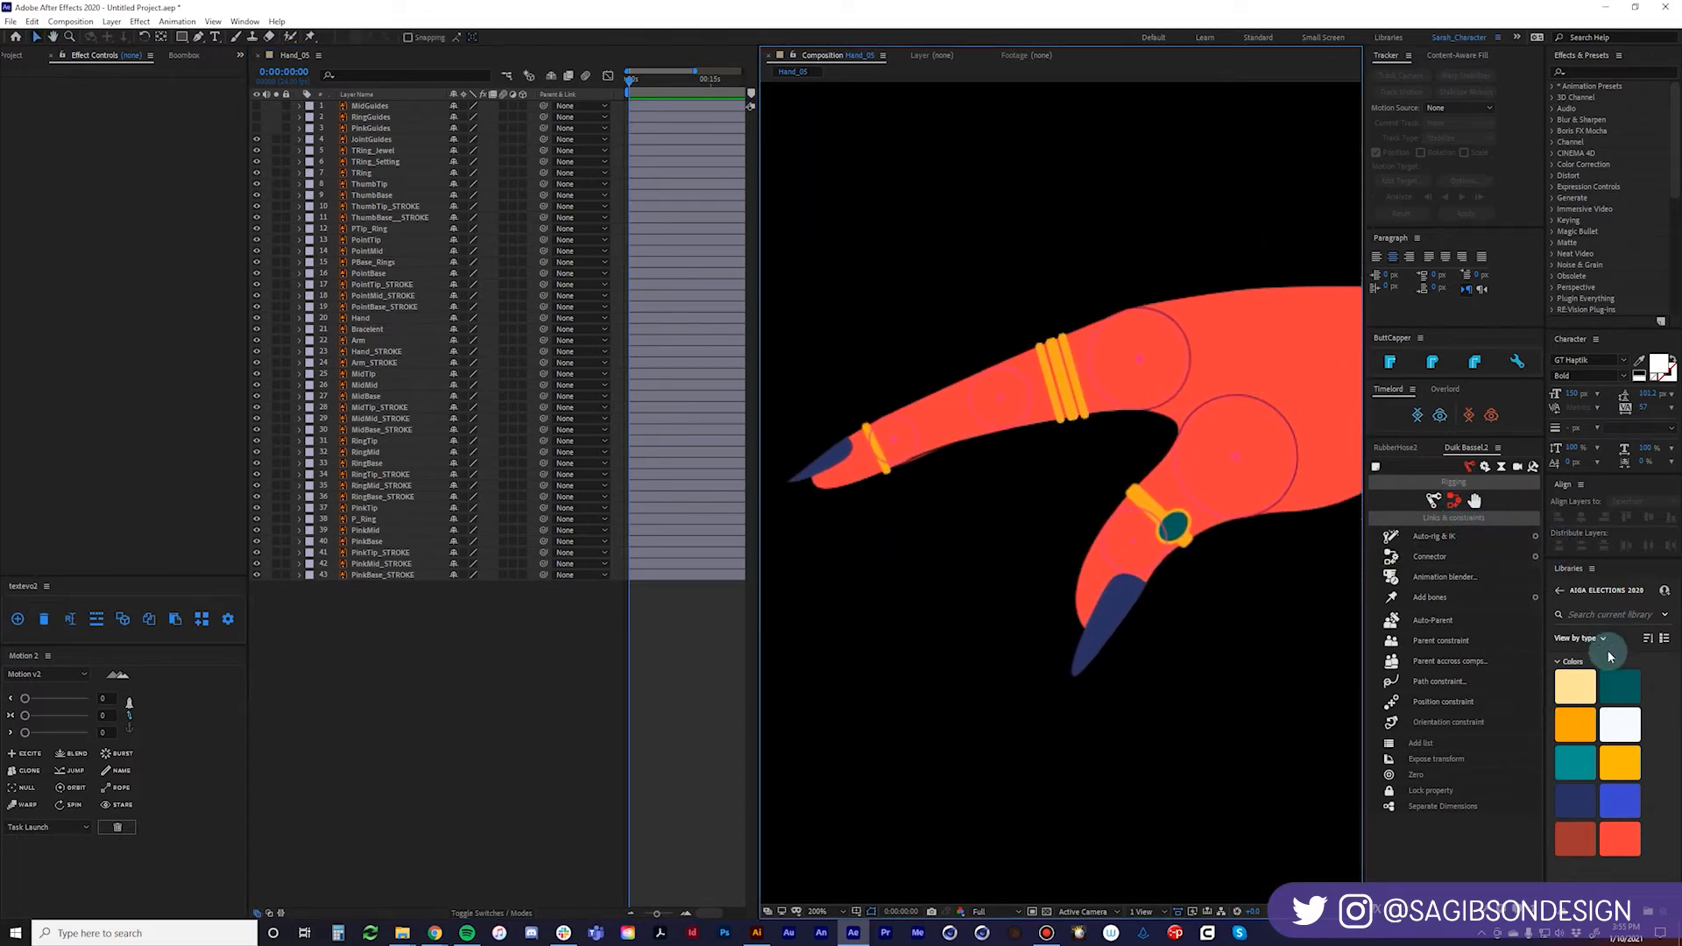
left_click(1433, 500)
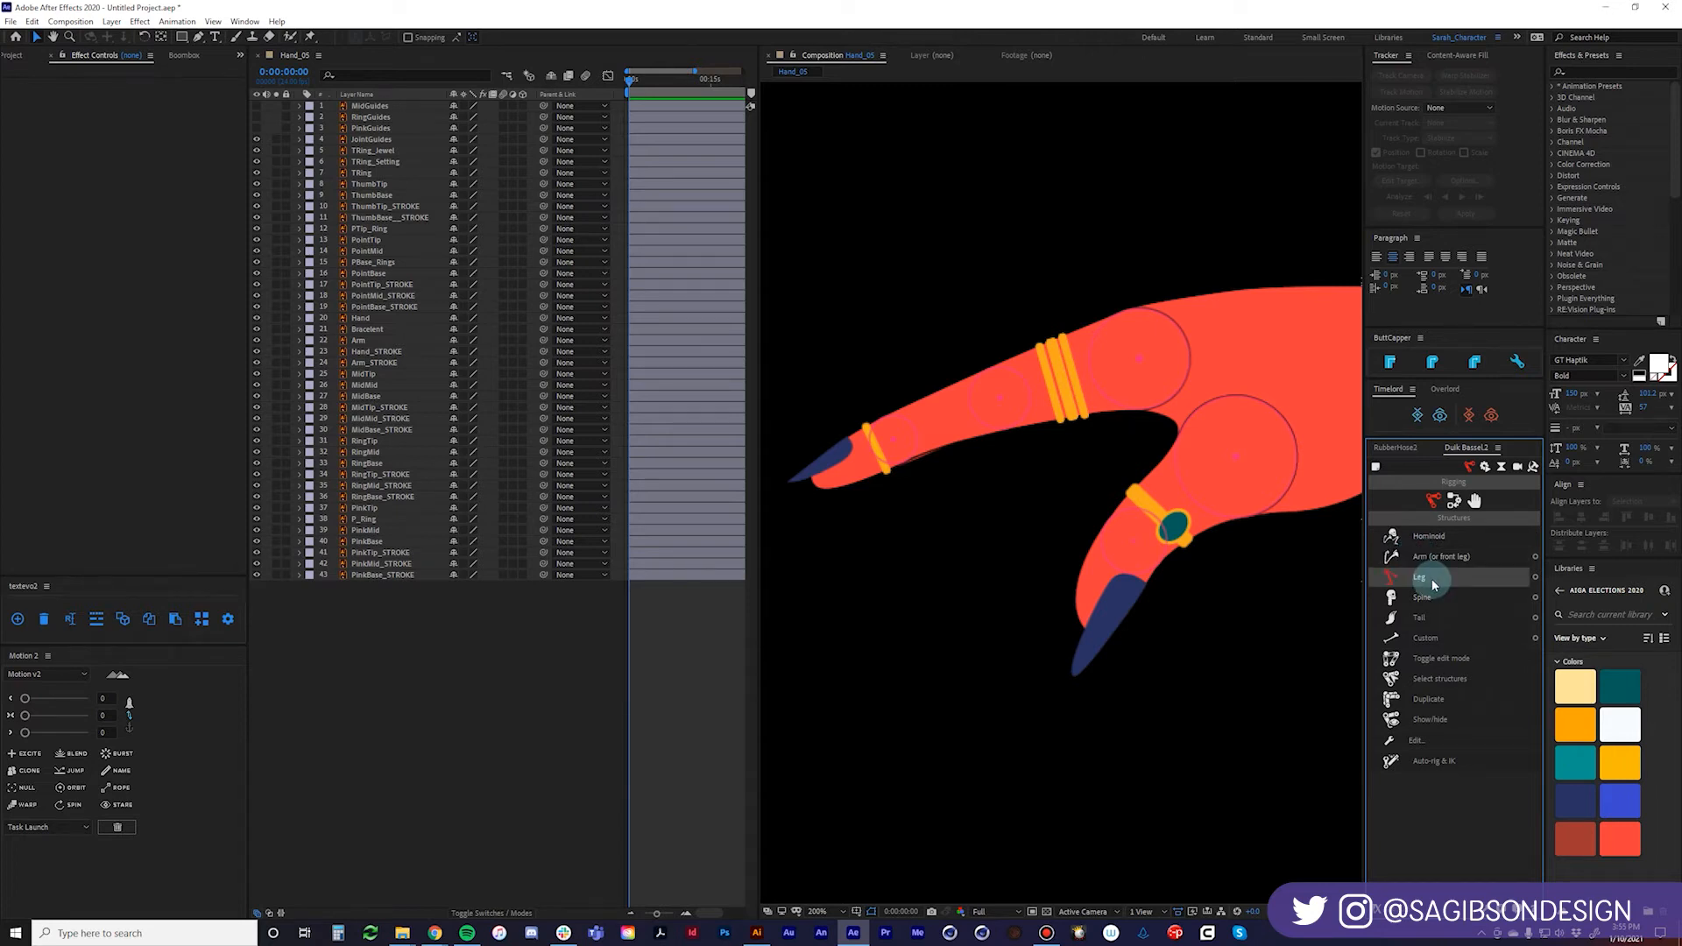
left_click(1536, 638)
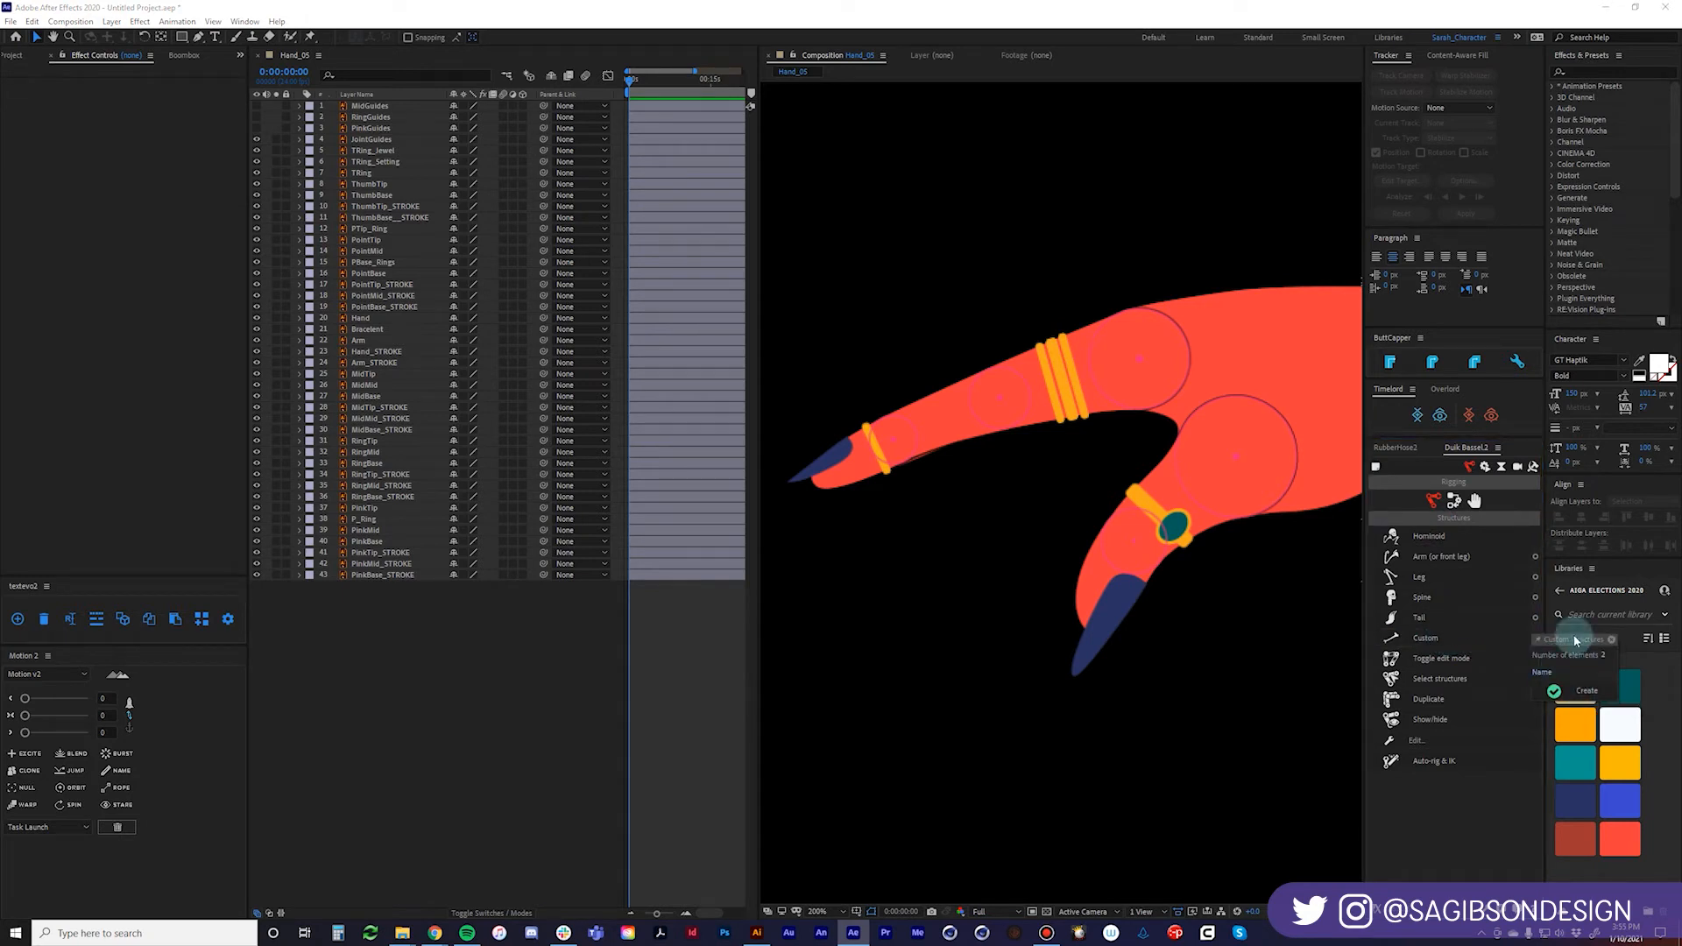
left_click(1553, 693)
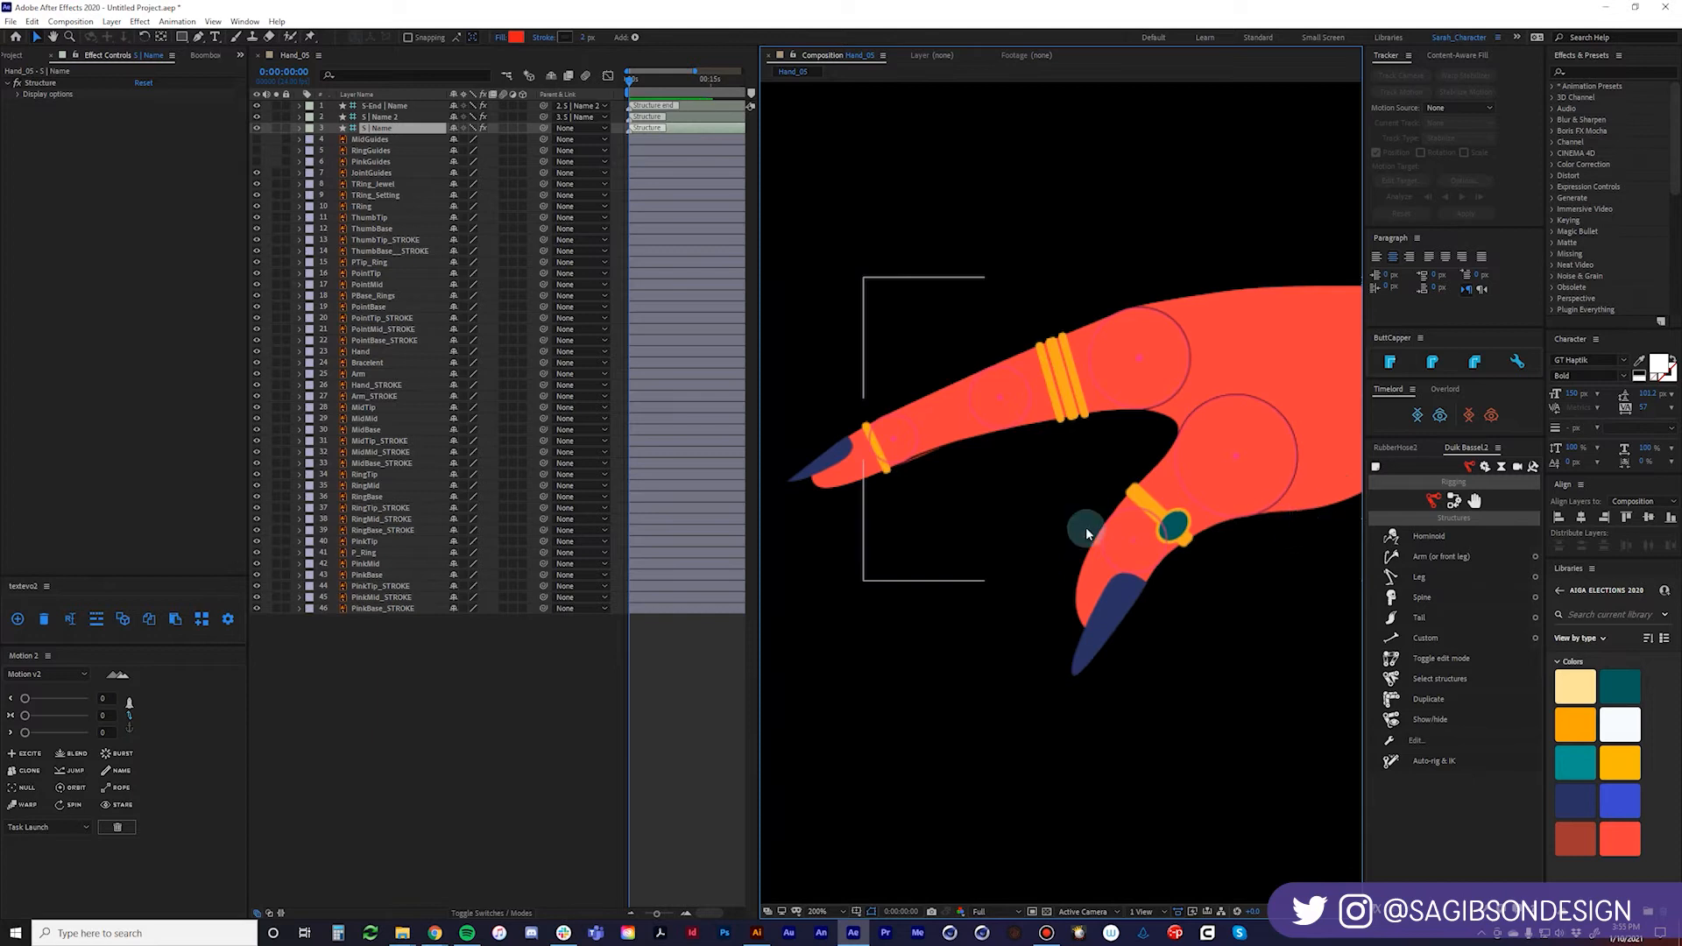
Place the first structure's joint at the centre of the thumb base guide circle.
scroll(1214, 545, "down", 2)
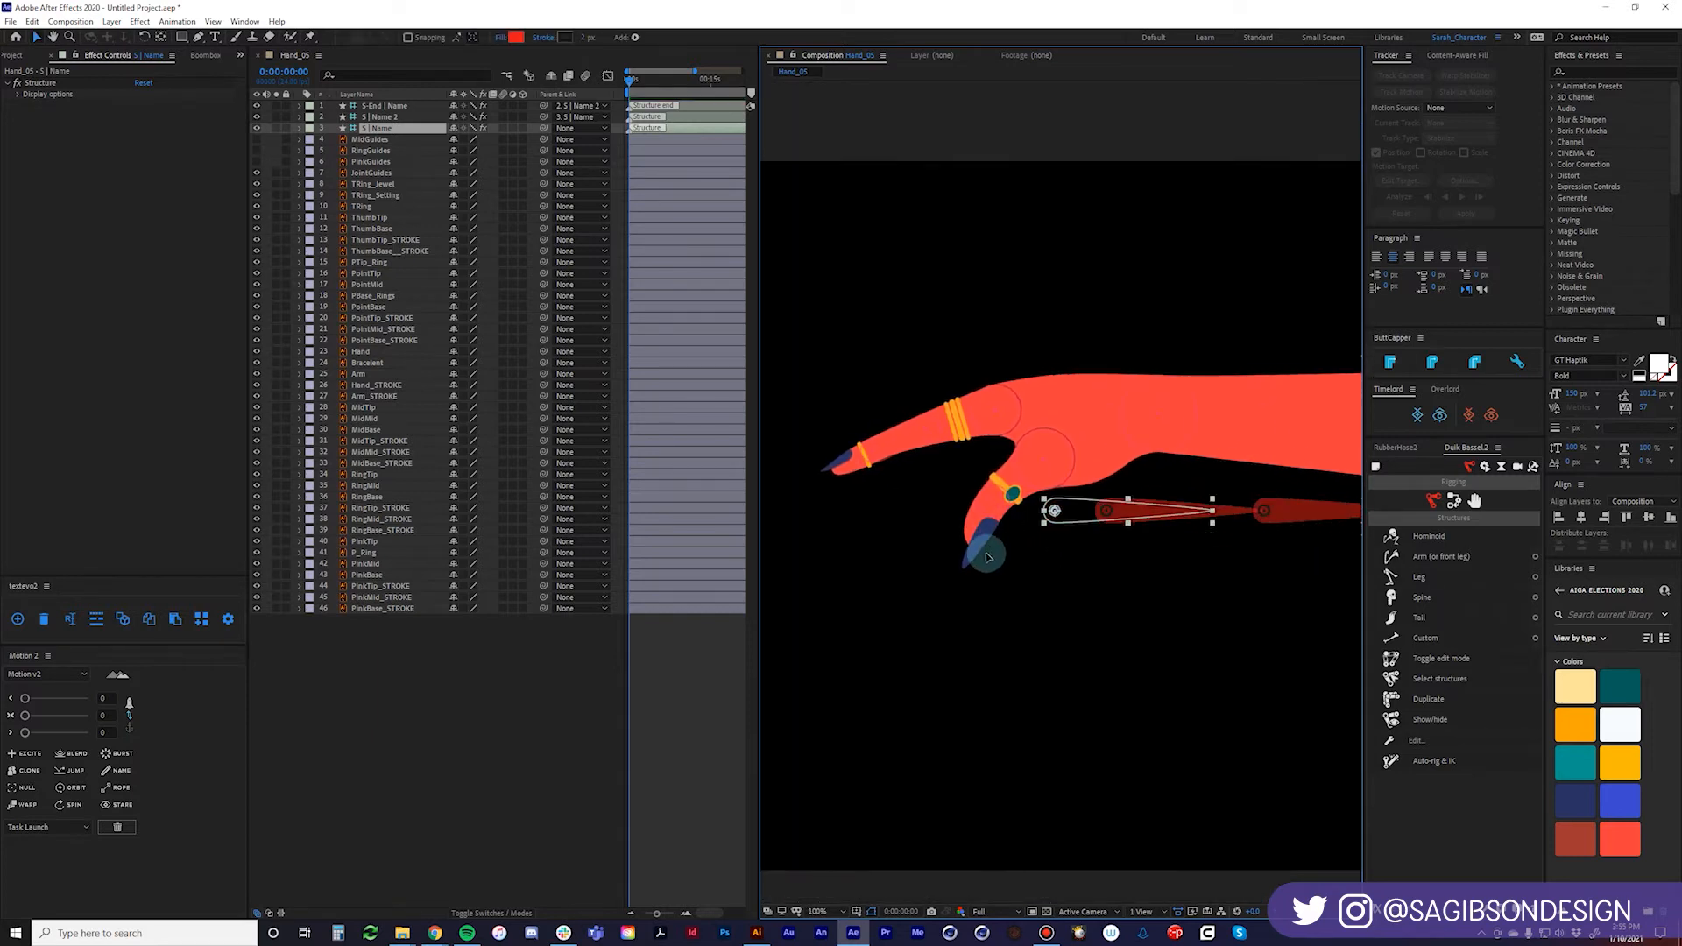
left_click_drag(987, 557, 988, 558)
scroll(969, 472, "up", 4)
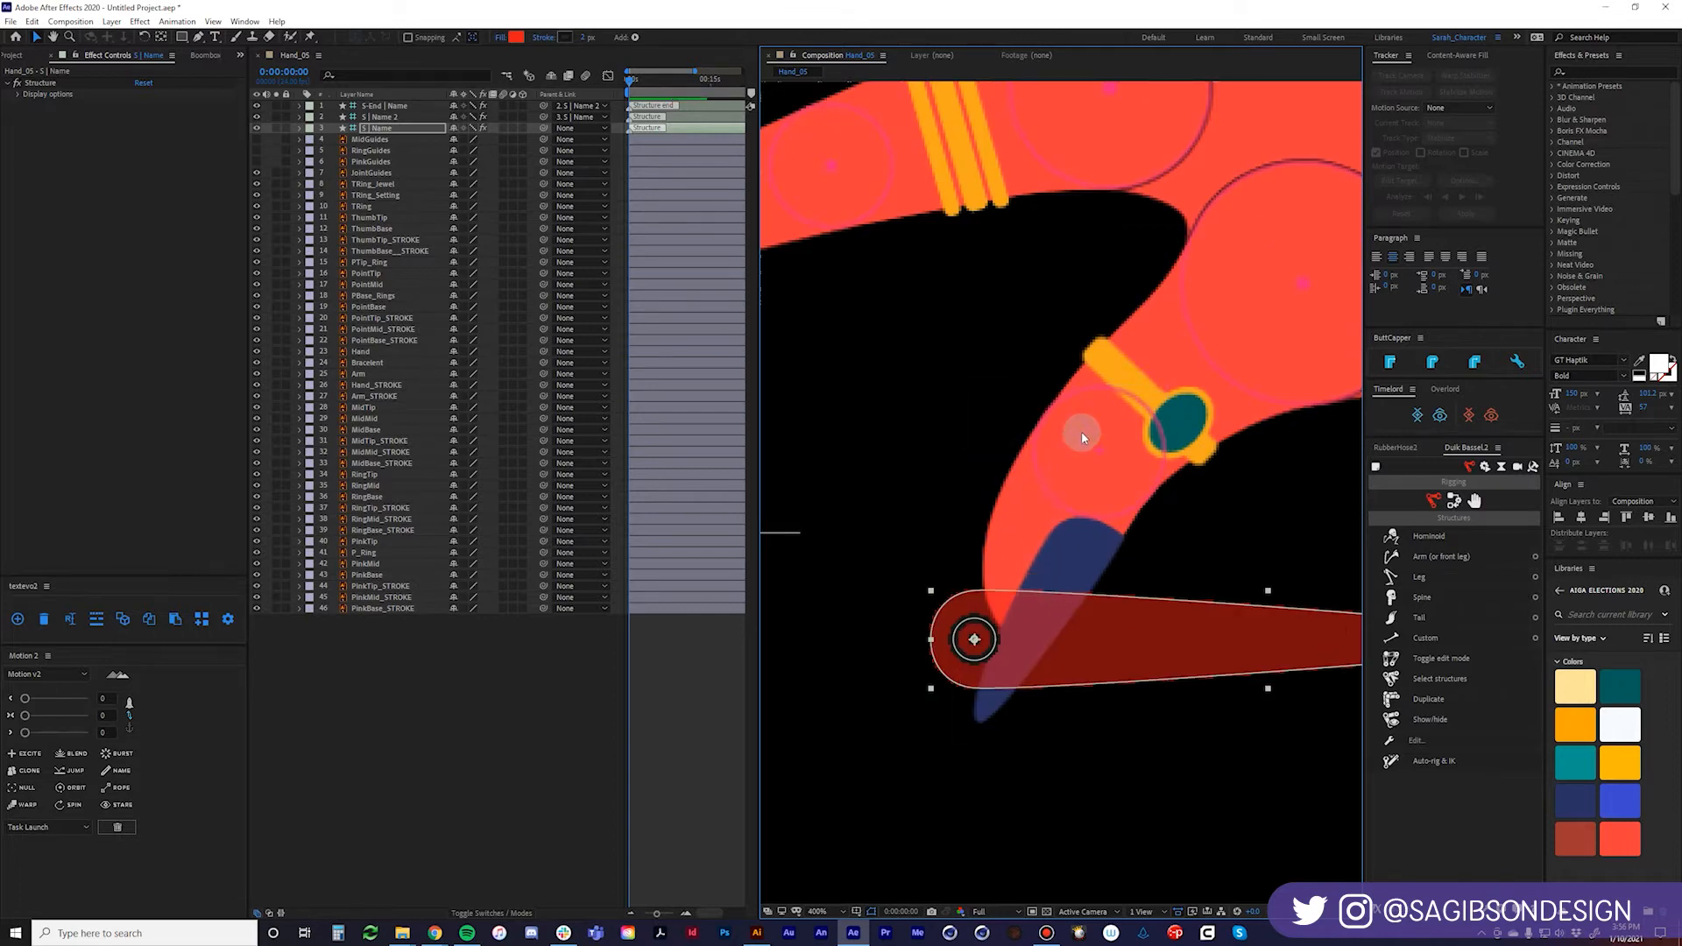
left_click_drag(1201, 344, 1289, 271)
key("period")
left_click_drag(1223, 325, 710, 668)
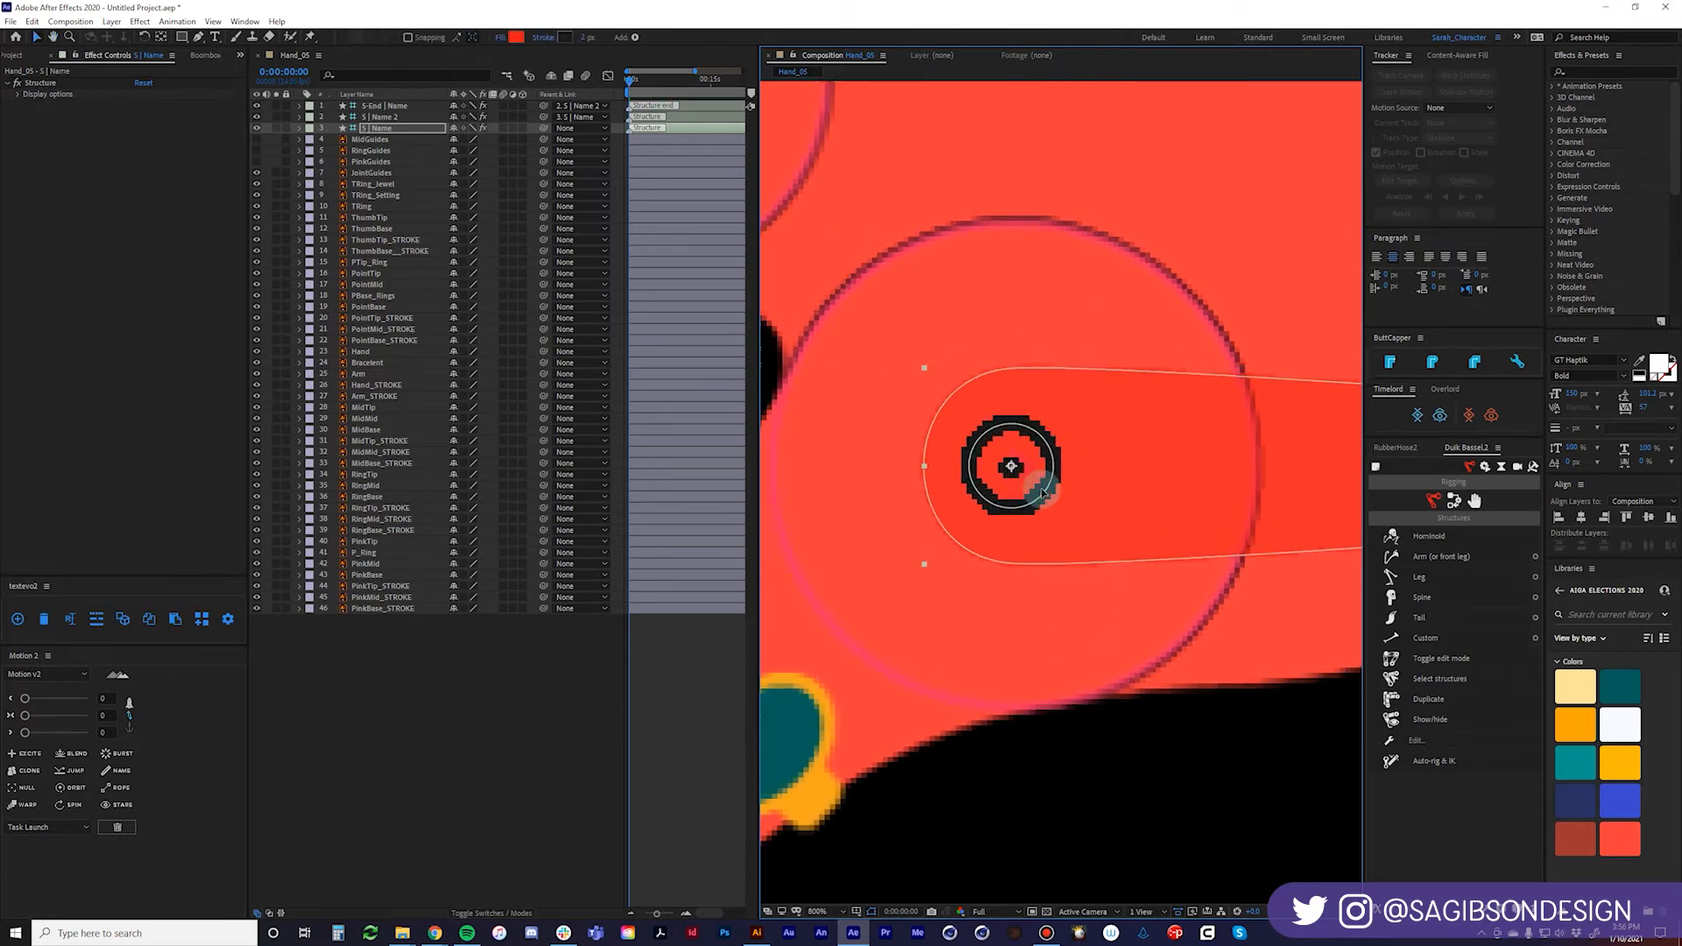
Place the second structure's joint inside the guide circle at the thumb's middle joint.
key("comma")
key("comma")
left_click_drag(1049, 485, 1130, 373)
key("period")
key("period")
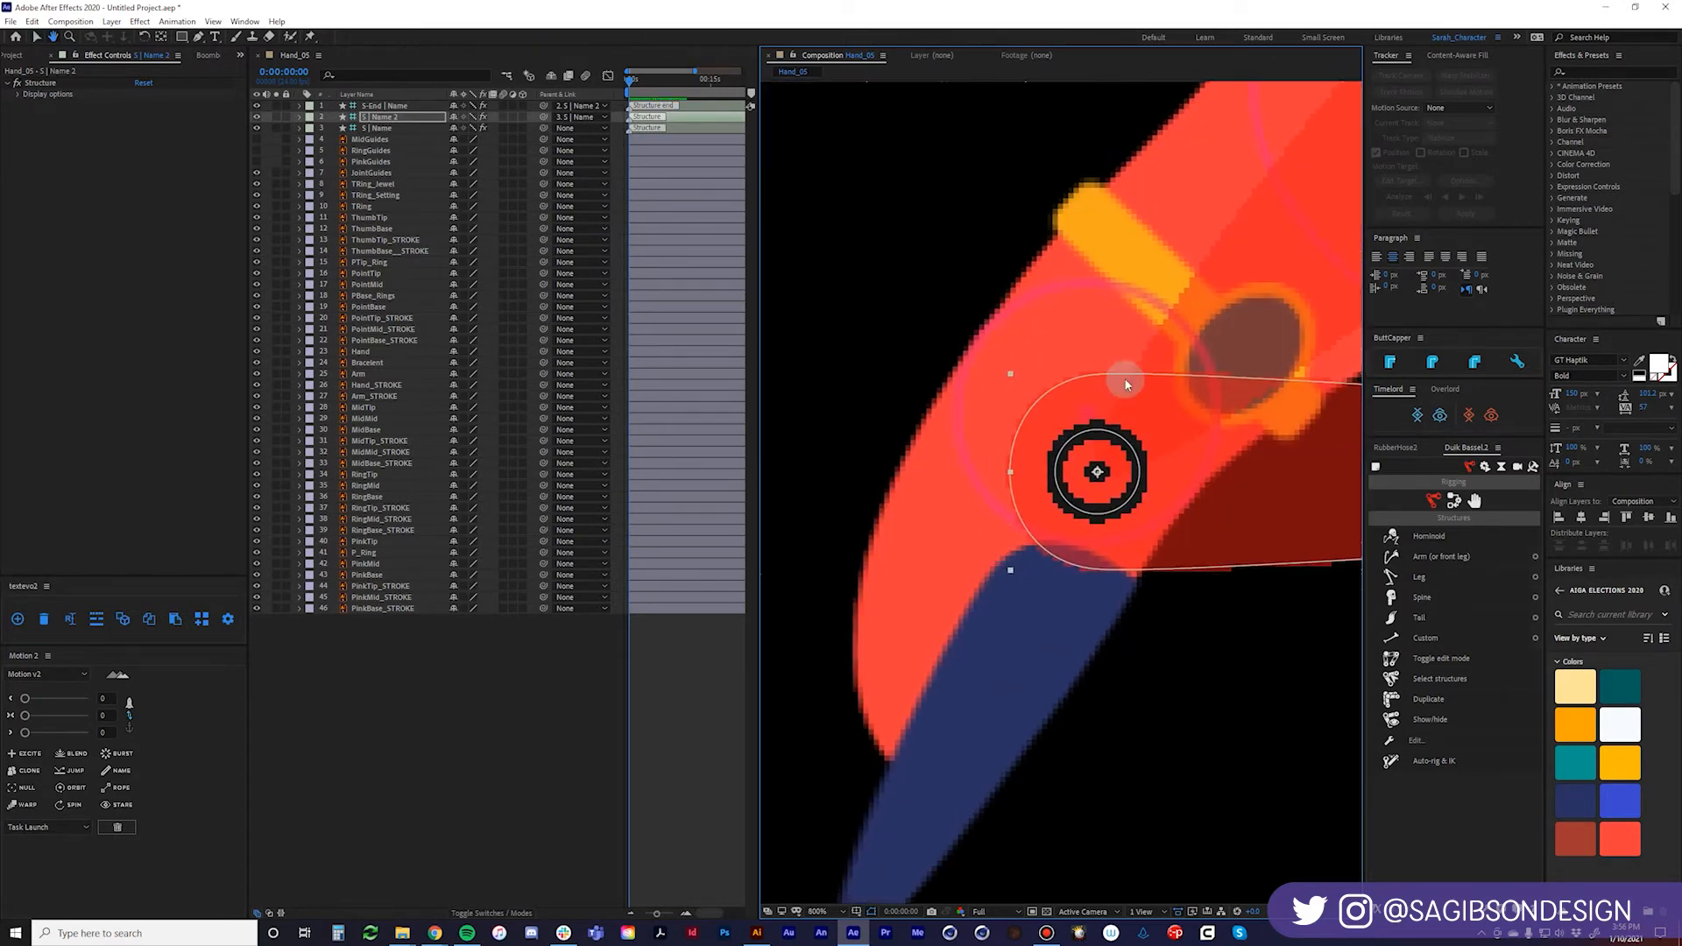
key("period")
Move the end structure to the tip of the thumb where the flesh meets the nail.
scroll(1193, 456, "down", 5)
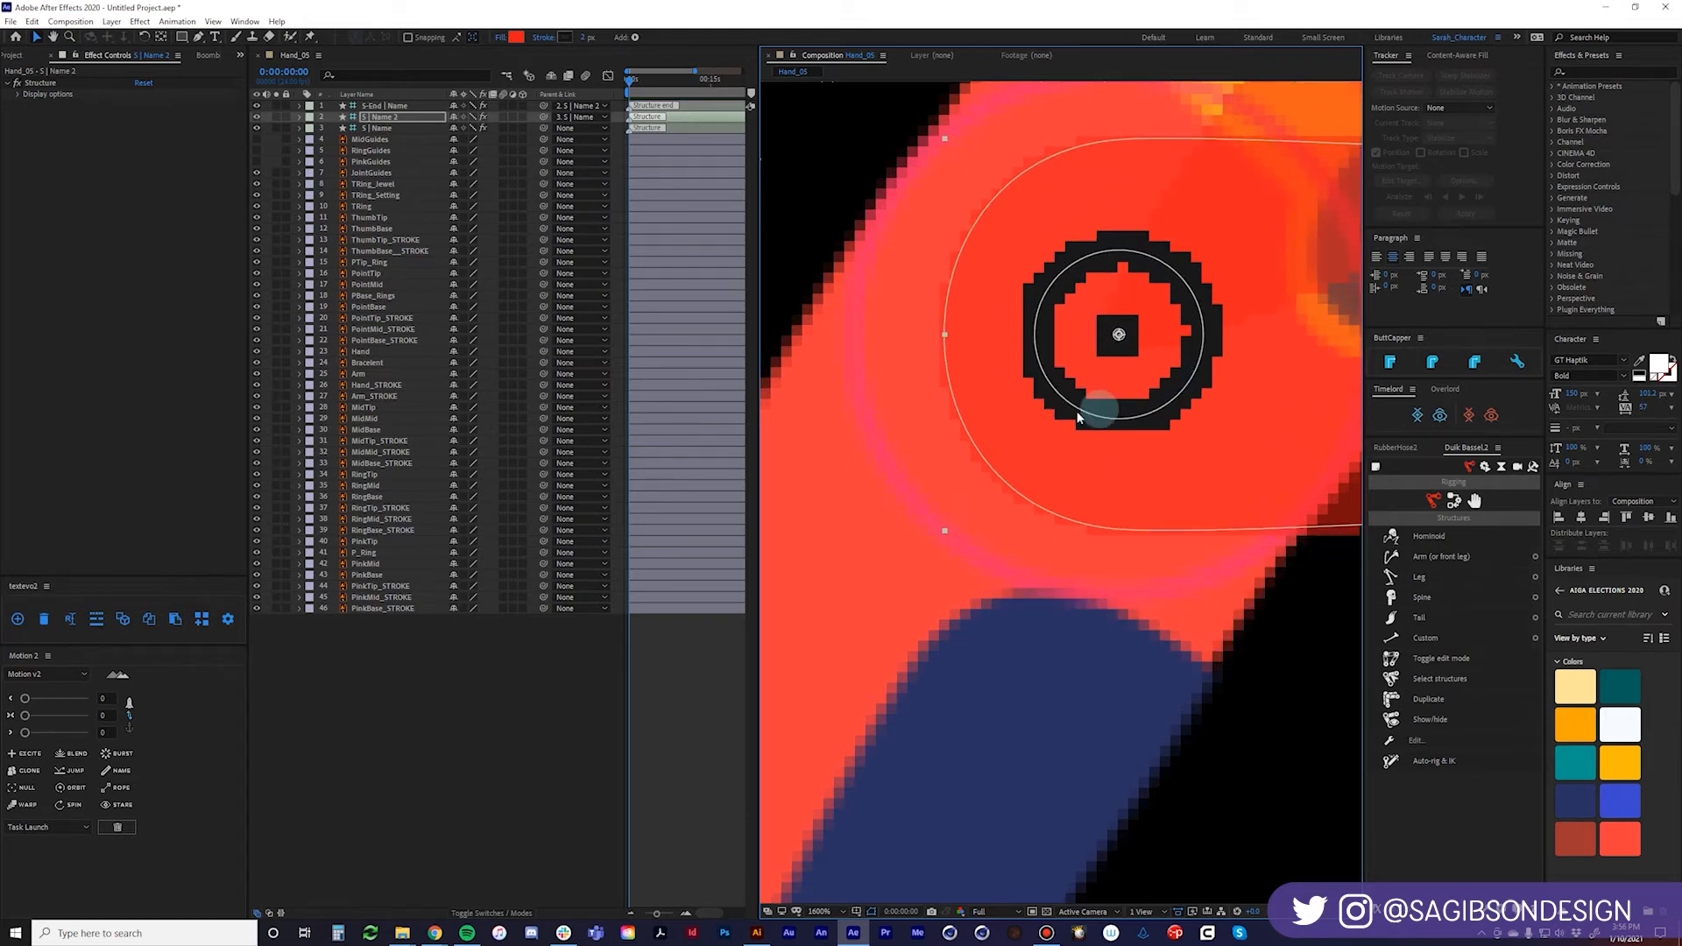
scroll(964, 402, "down", 4)
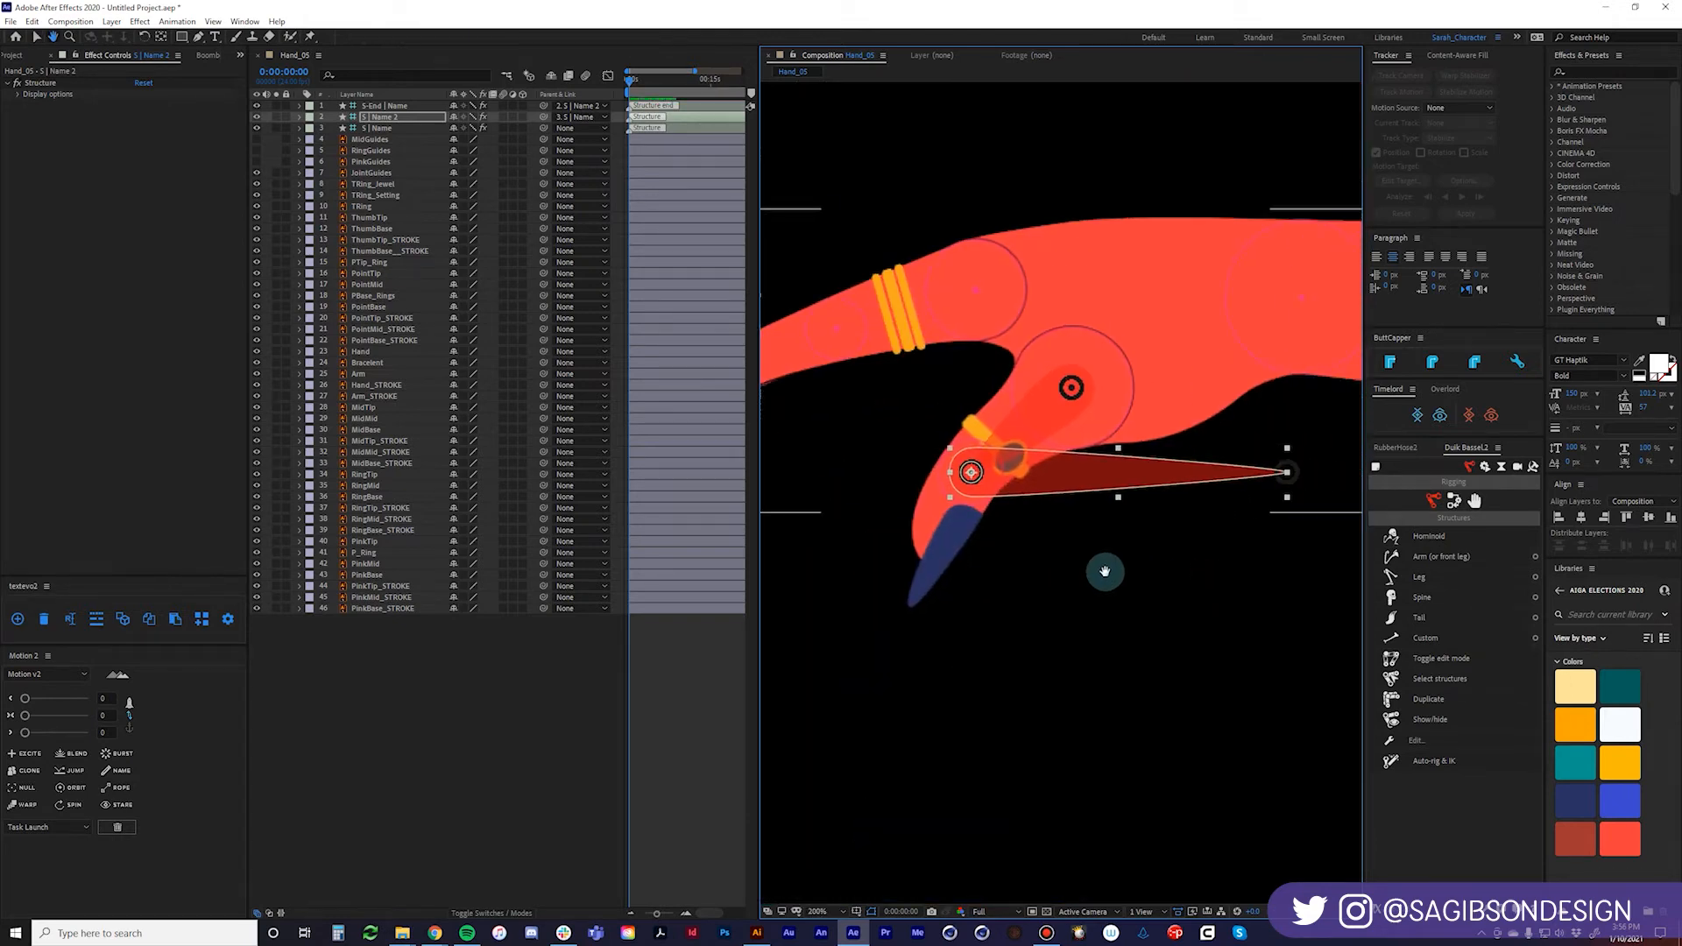
left_click(1293, 482)
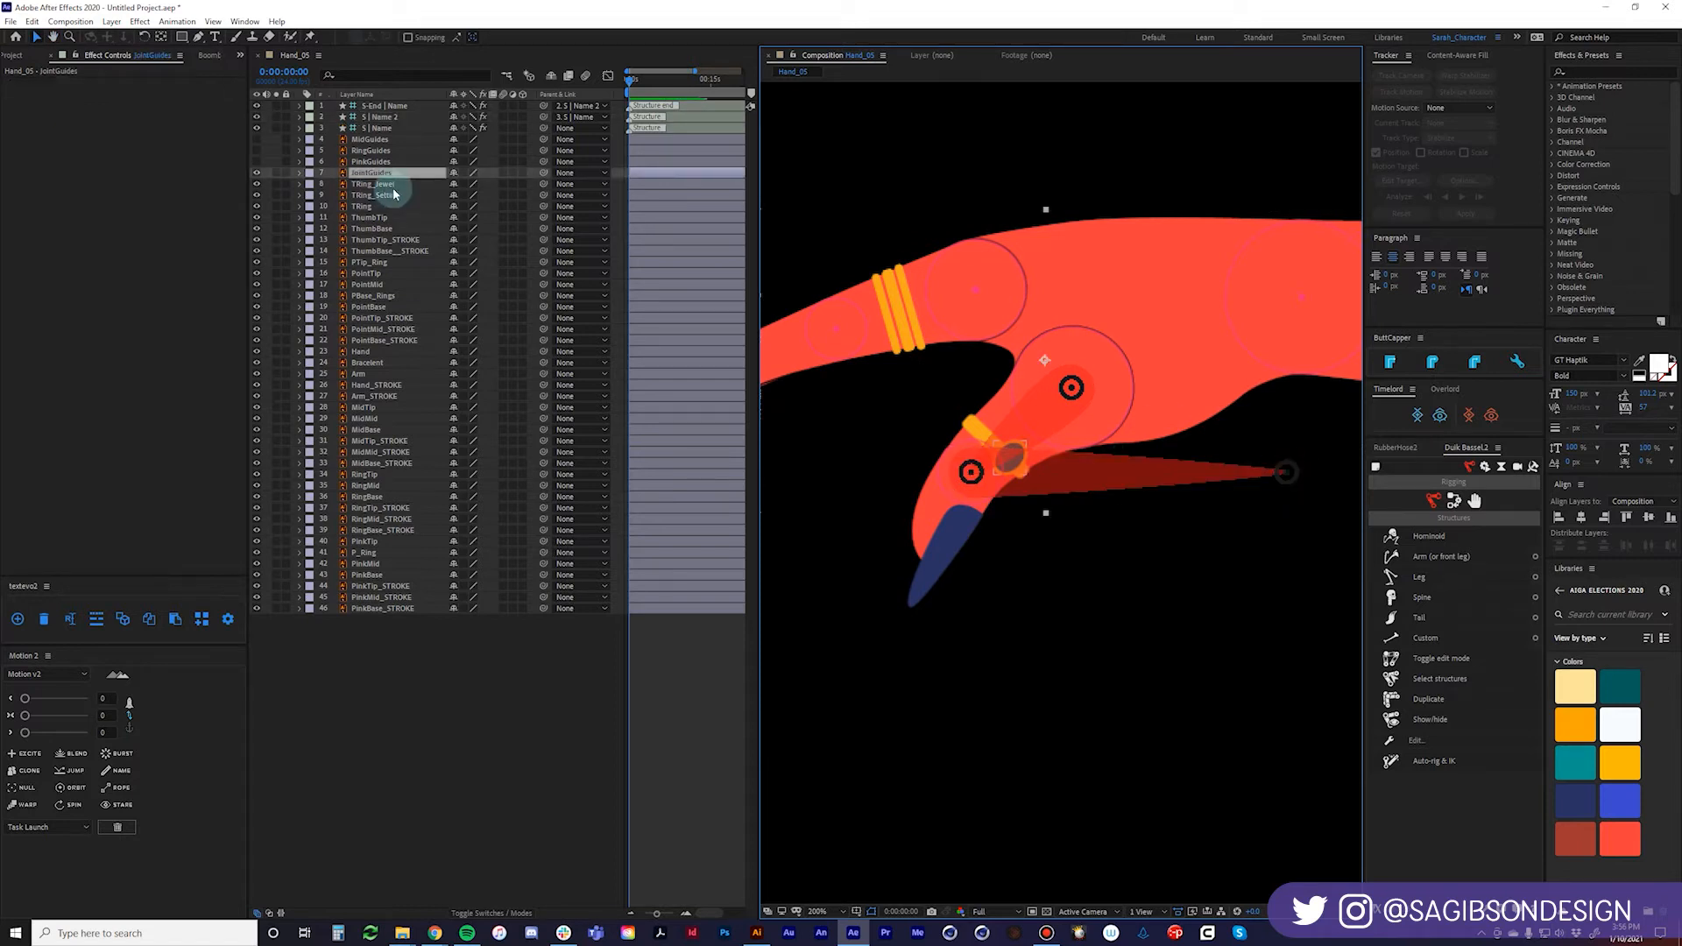
left_click(399, 105)
left_click(1297, 467)
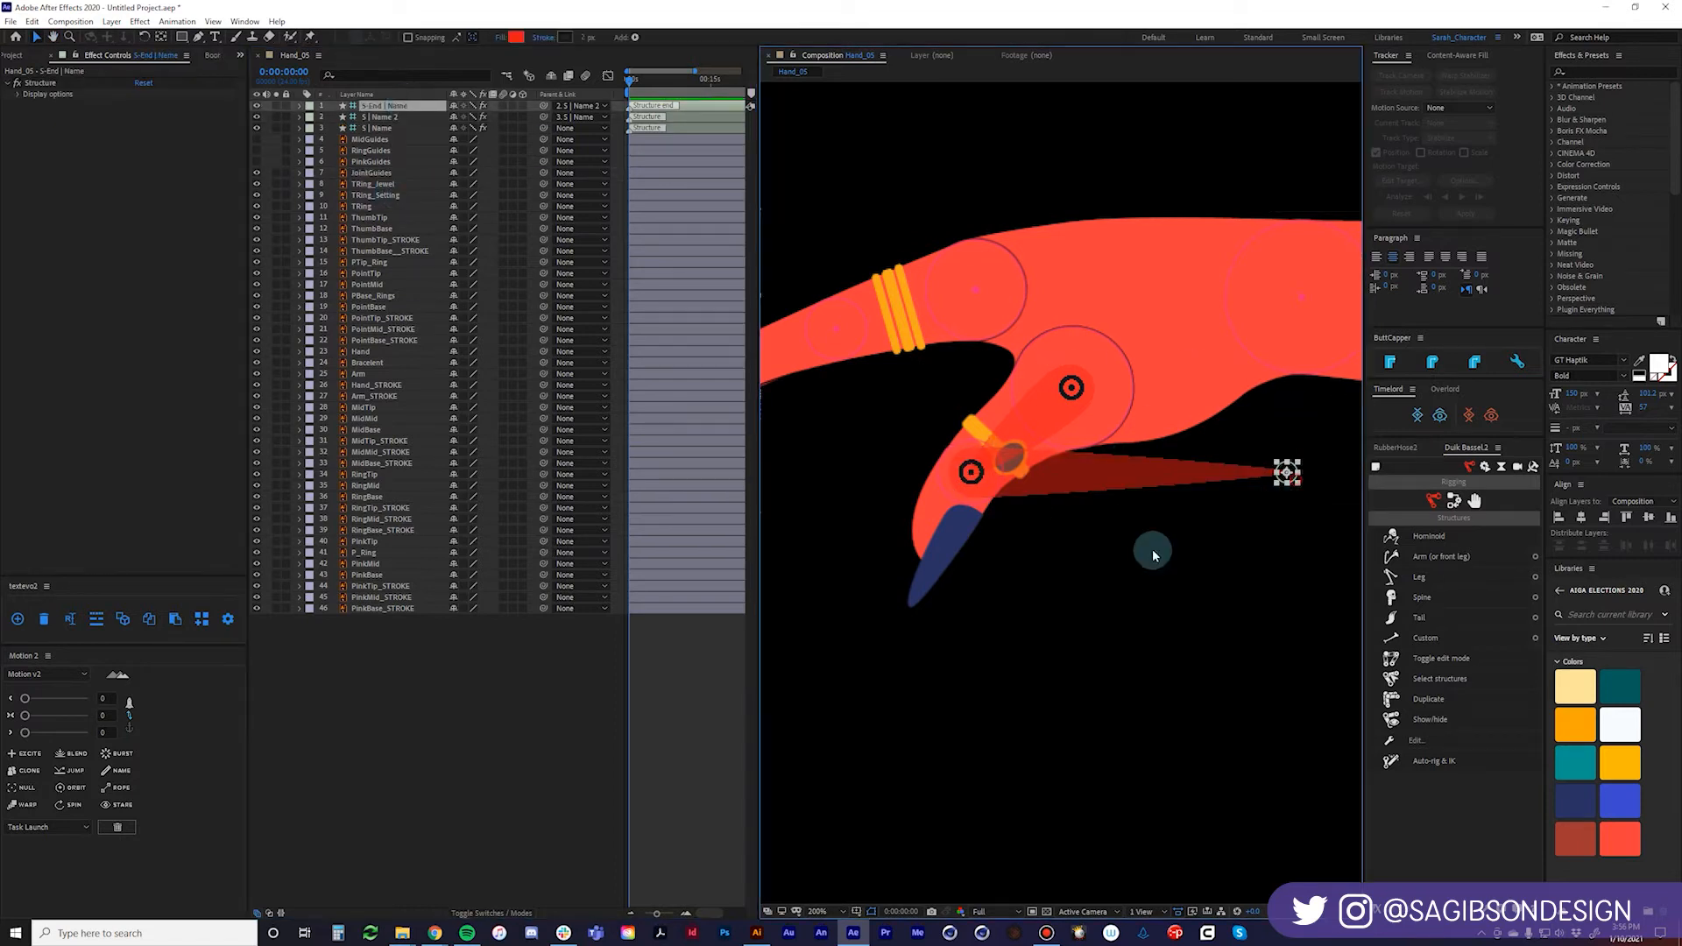
left_click_drag(1287, 473, 927, 574)
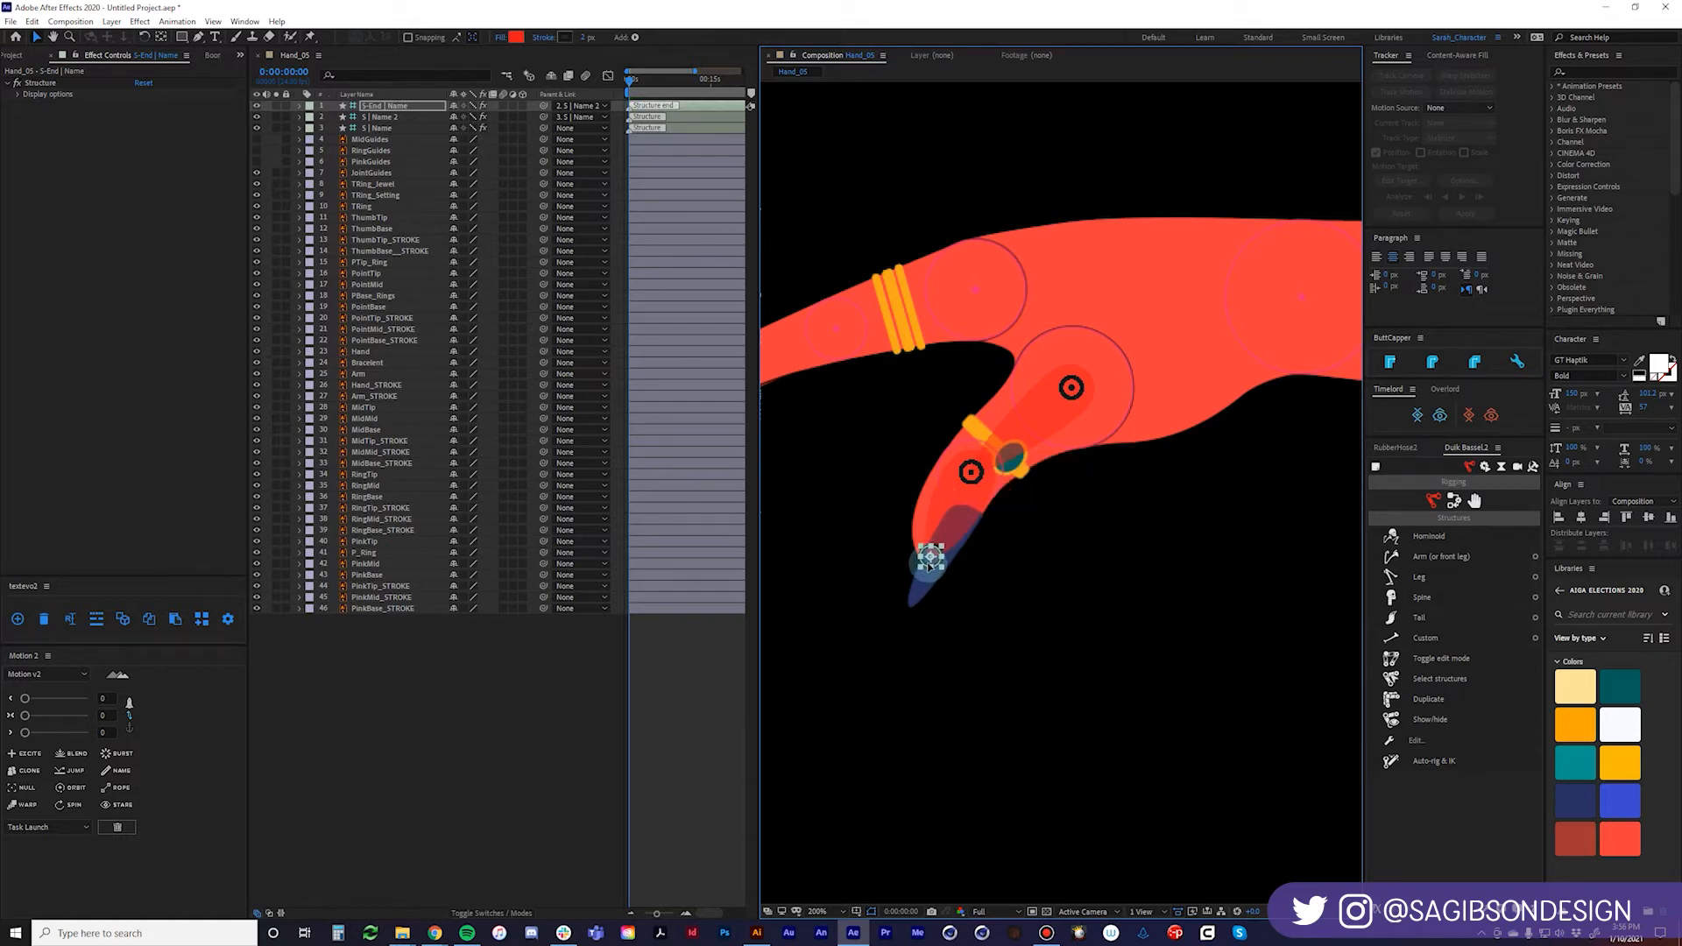
key("period")
left_click_drag(916, 487, 1301, 350)
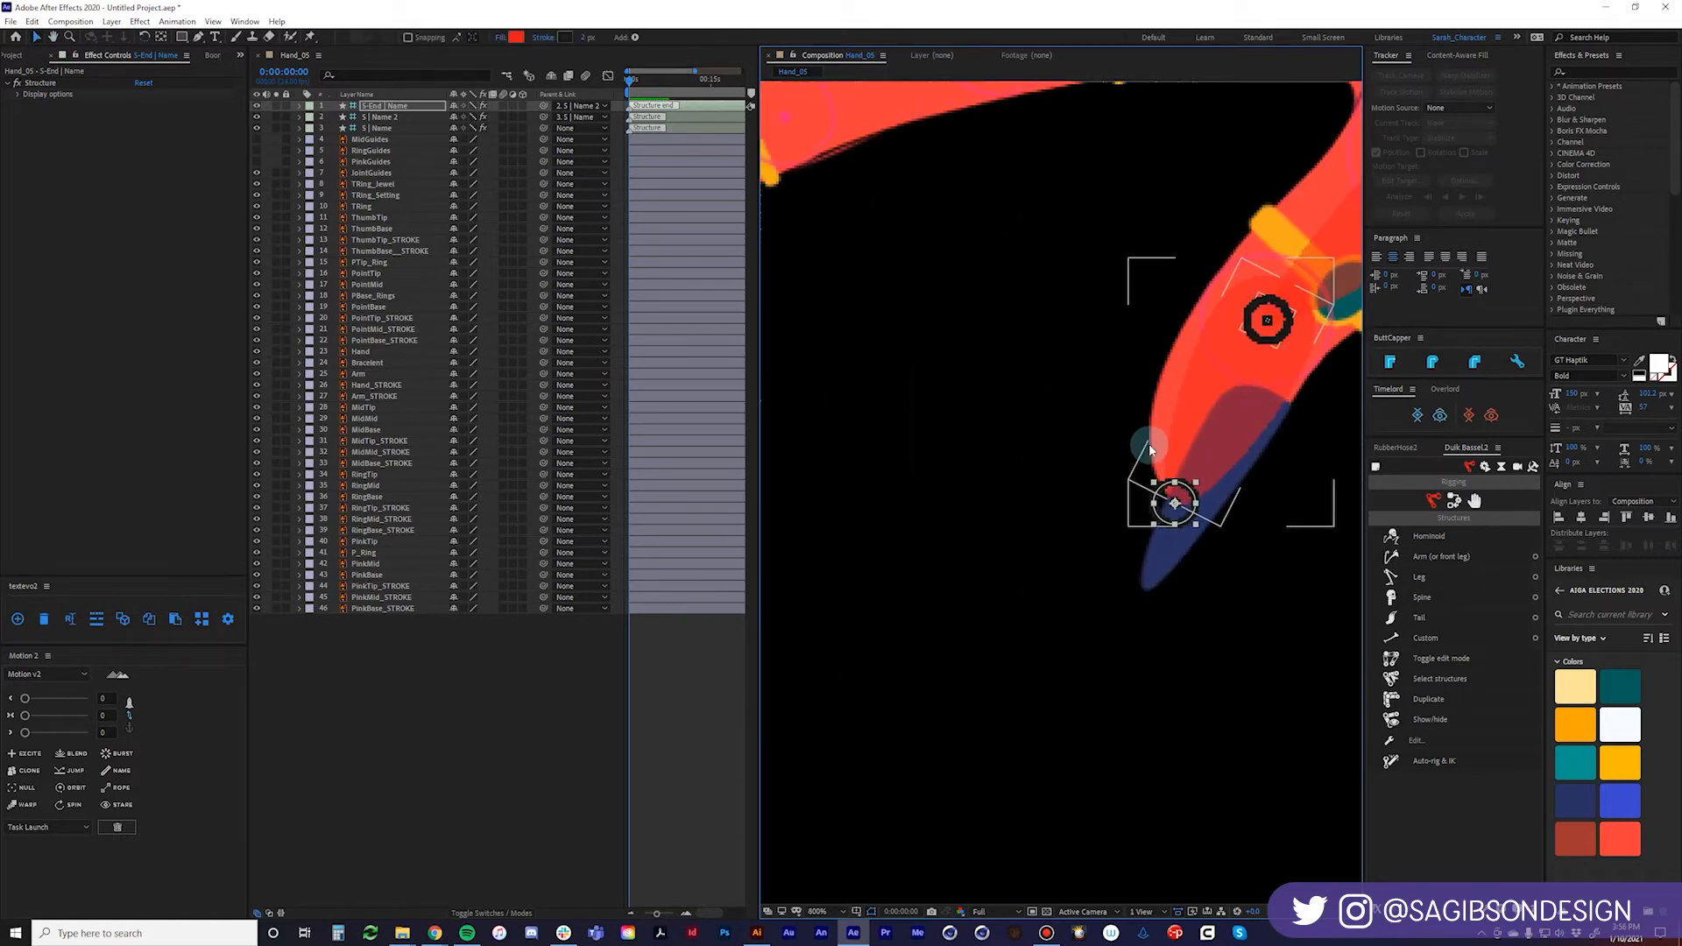
scroll(1148, 443, "up", 1)
left_click_drag(869, 534, 617, 583)
key("v")
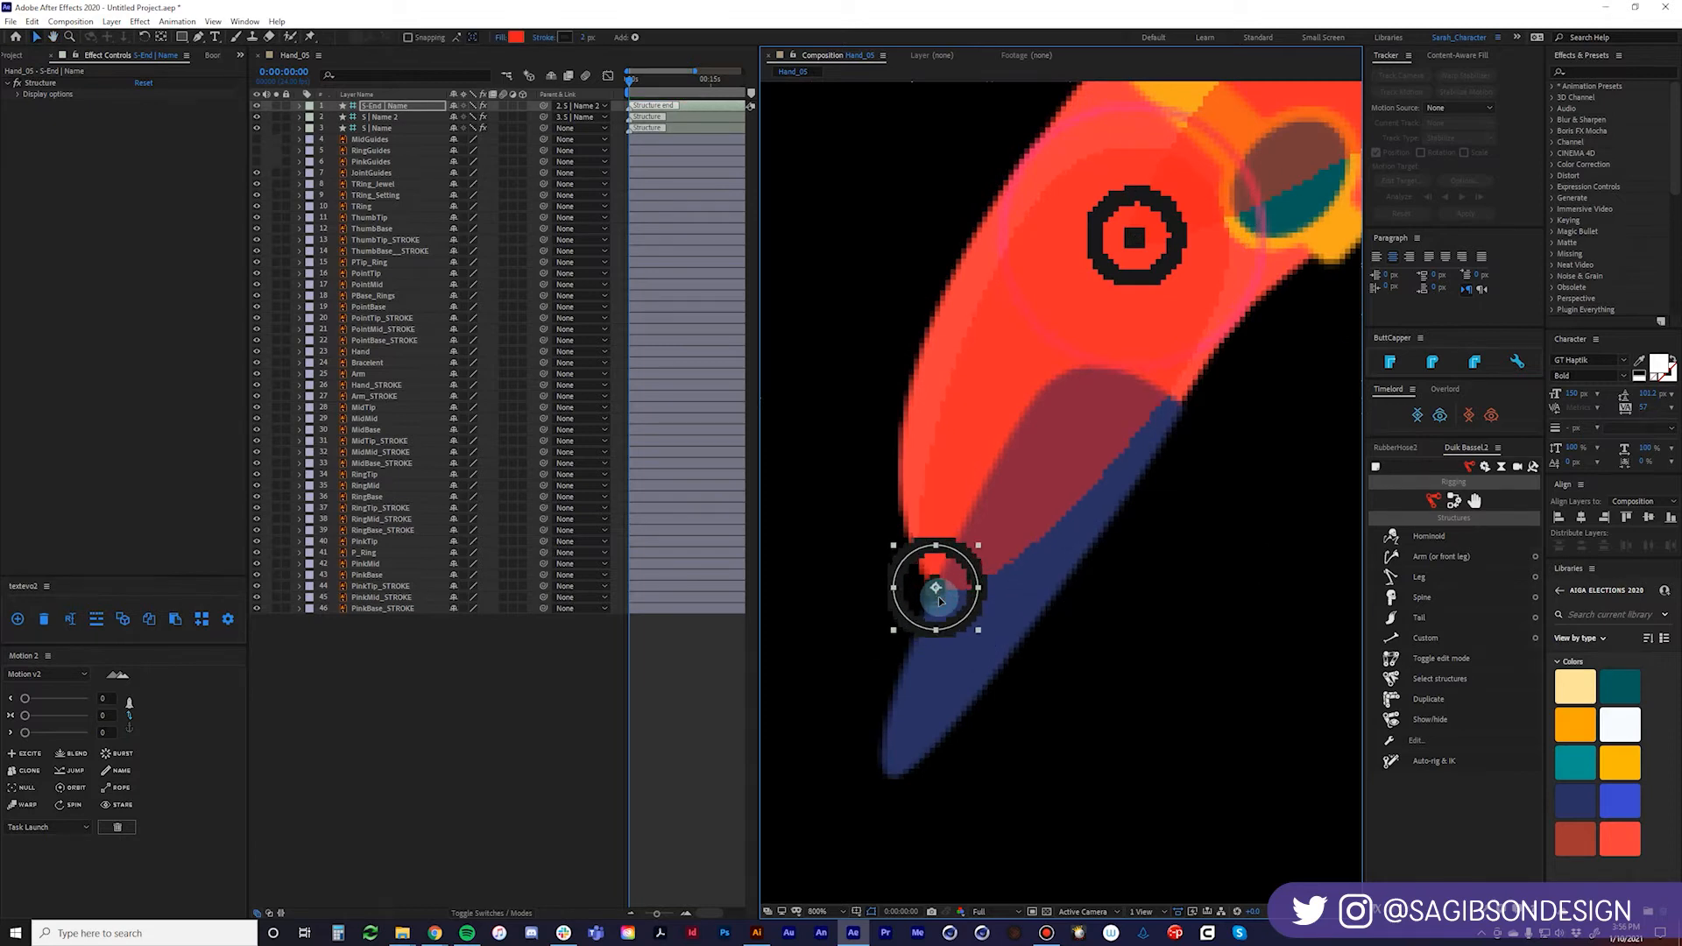
Fine-tune the first structure's position within the thumb base guide circle.
key("comma")
left_click_drag(1262, 201, 1002, 560)
key("period")
key("h")
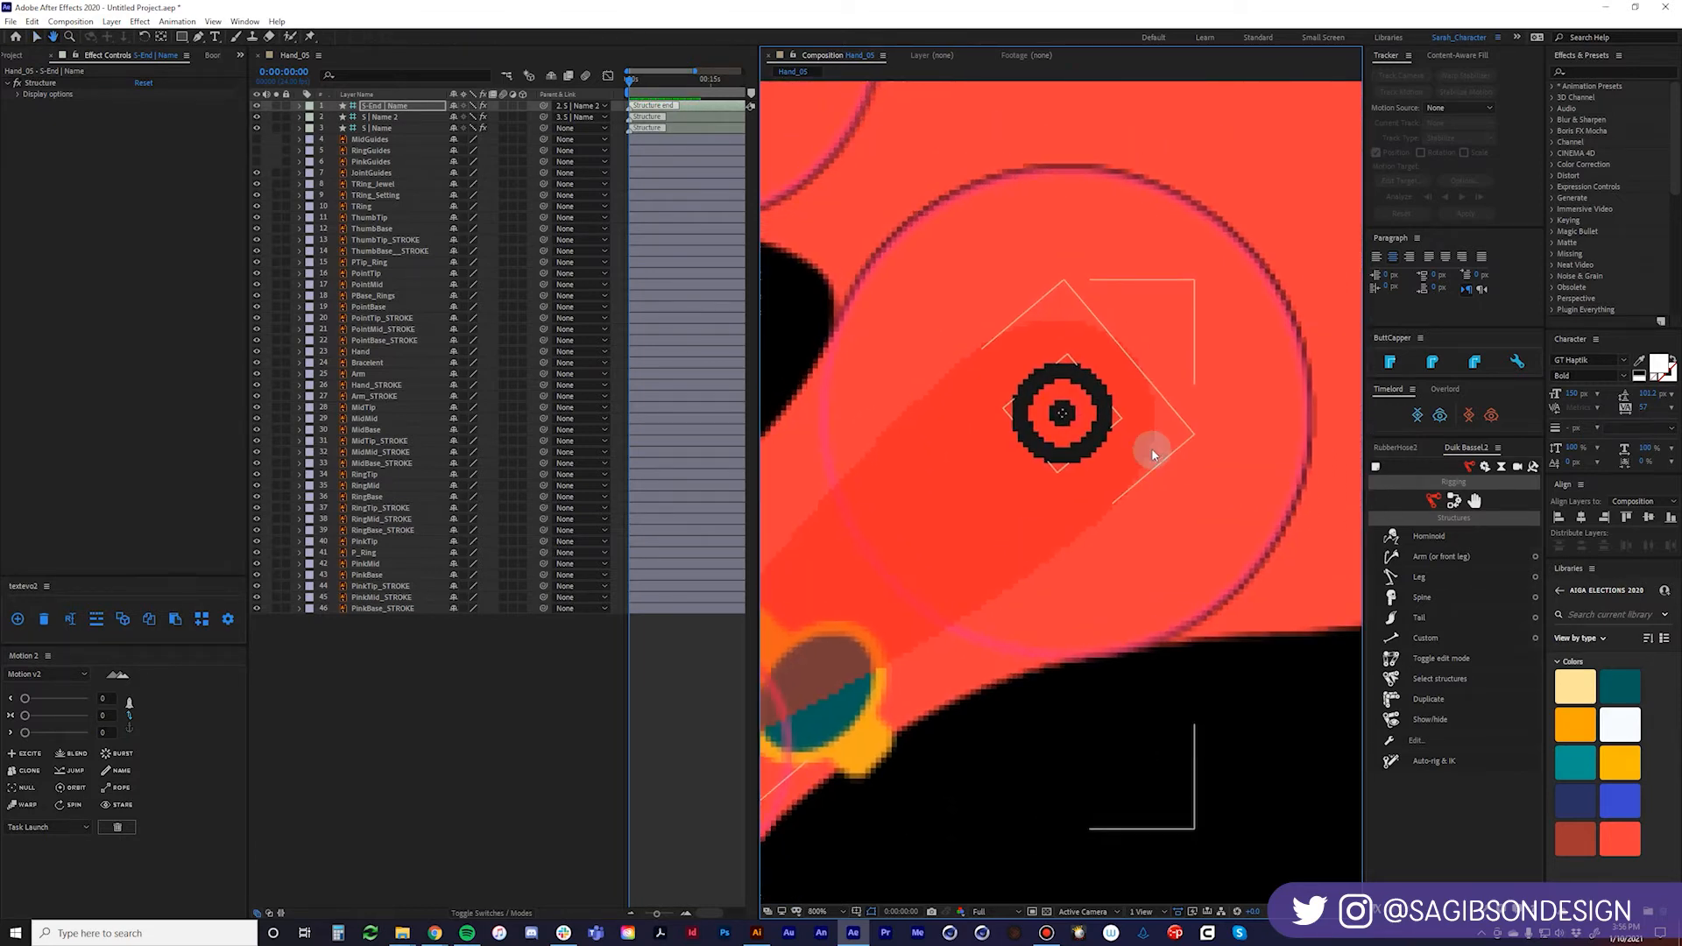
left_click(1100, 407)
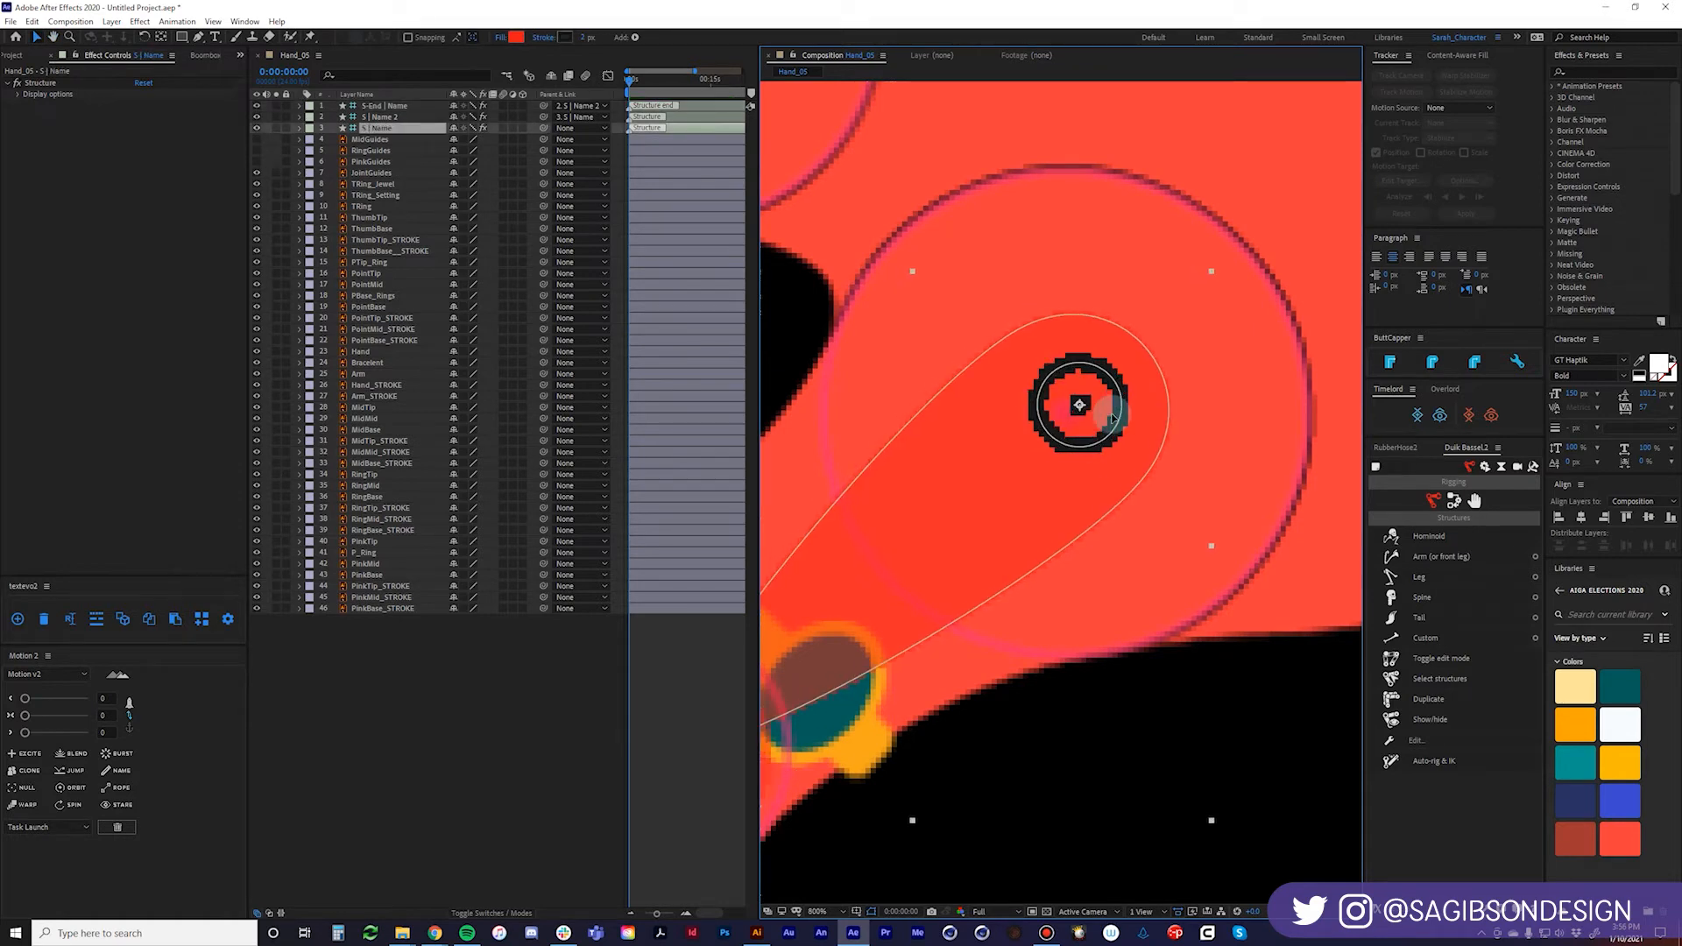
left_click_drag(1106, 405, 1357, 275)
Nudge the second structure down and to the left to centre it in the guide circle at the thumb's middle joint.
scroll(1100, 421, "down", 2)
key("h")
key("v")
scroll(1060, 573, "up", 2)
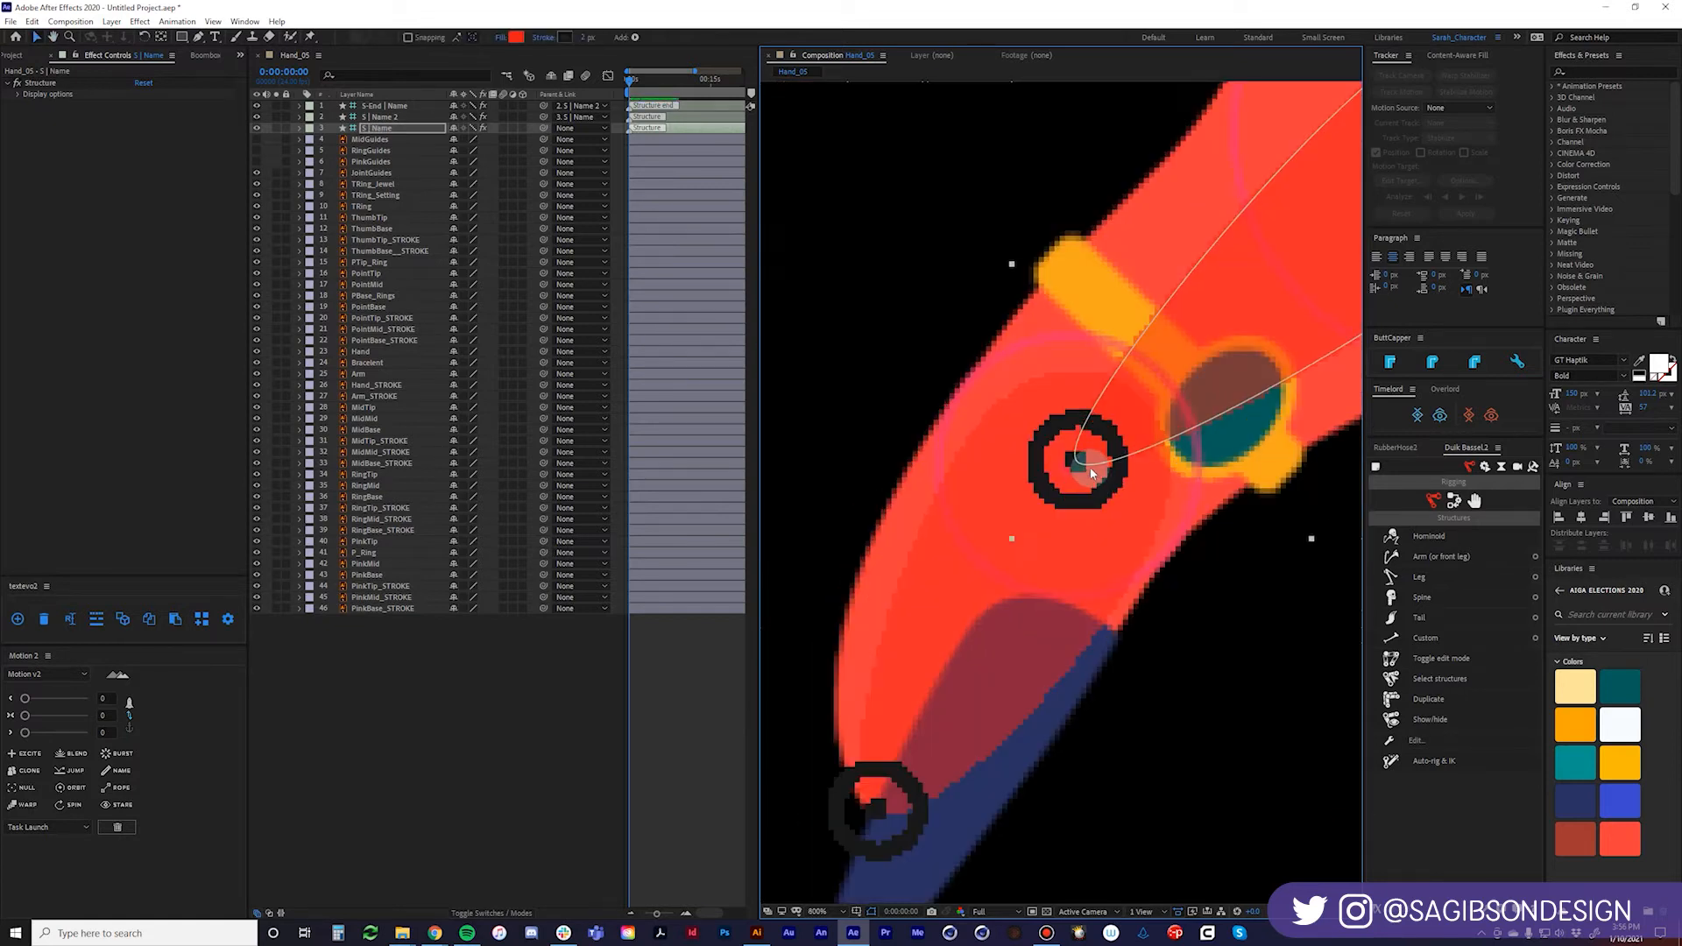
scroll(1047, 493, "up", 1)
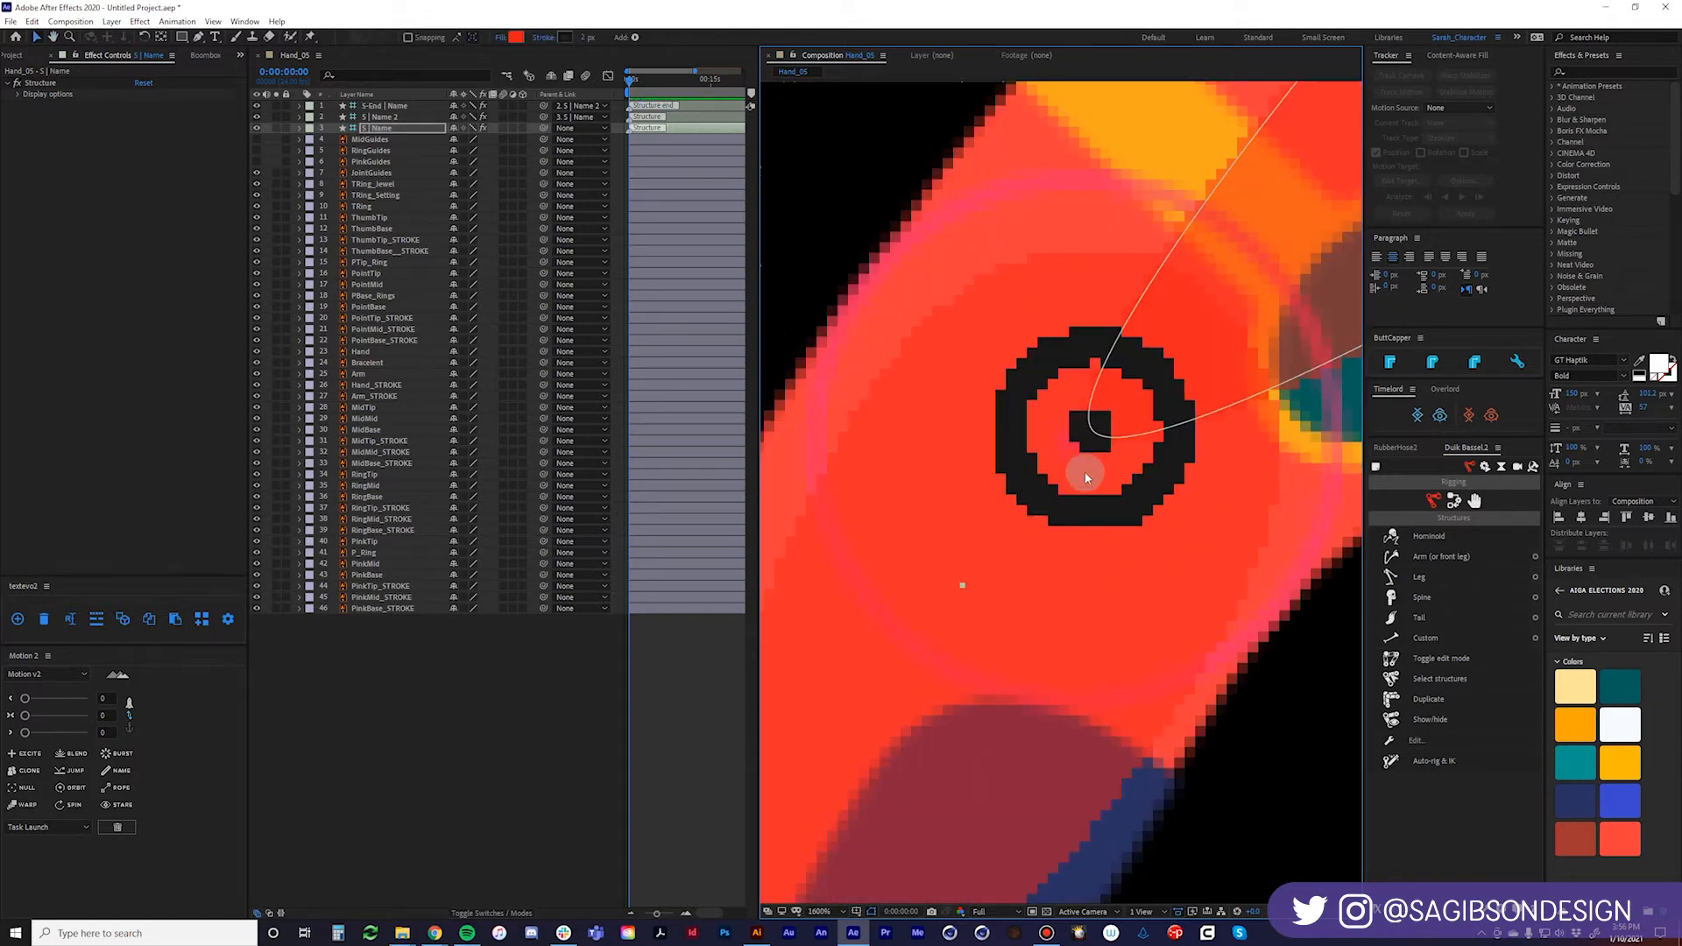
left_click(1306, 706)
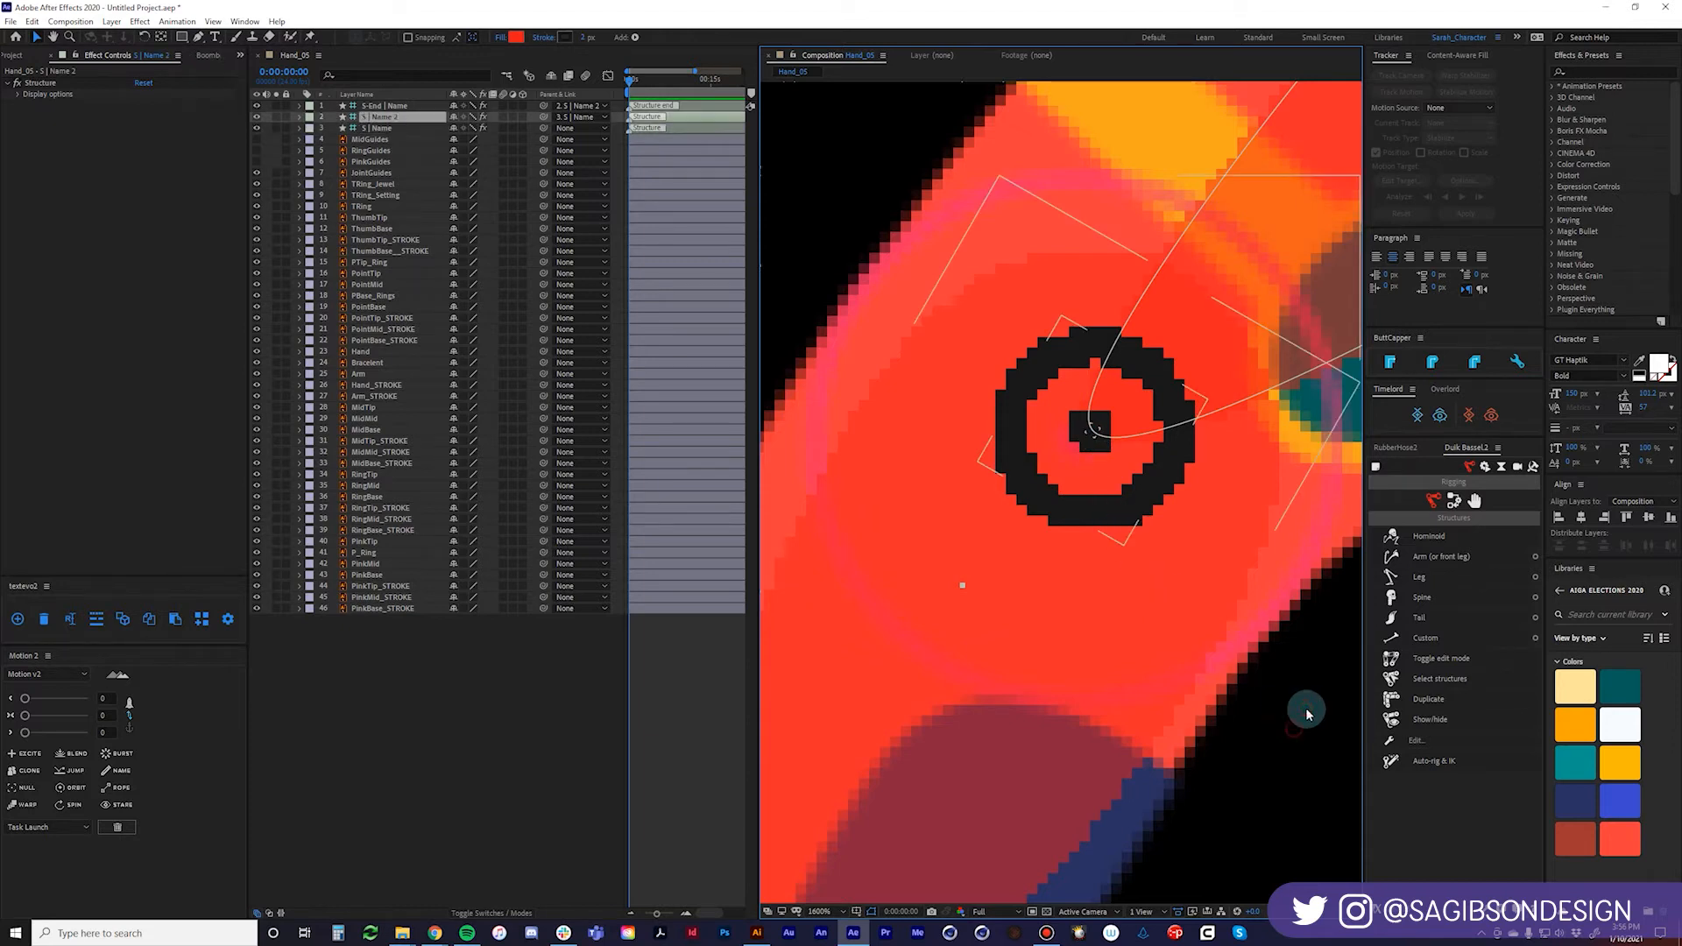
left_click(981, 912)
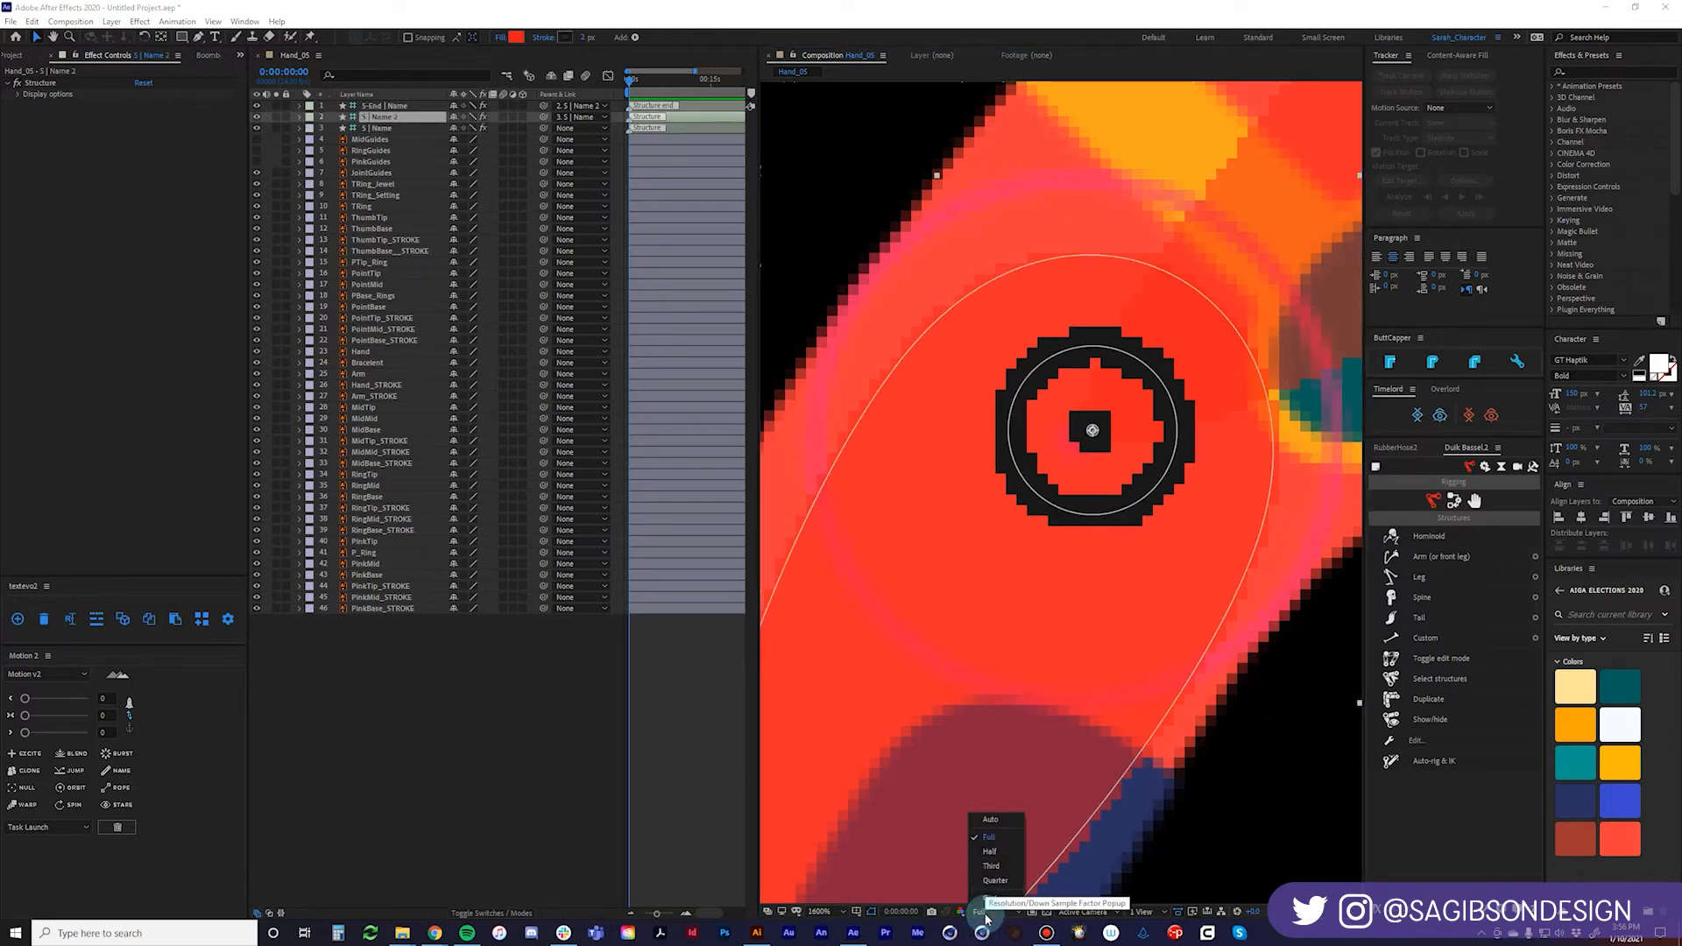
left_click(1171, 657)
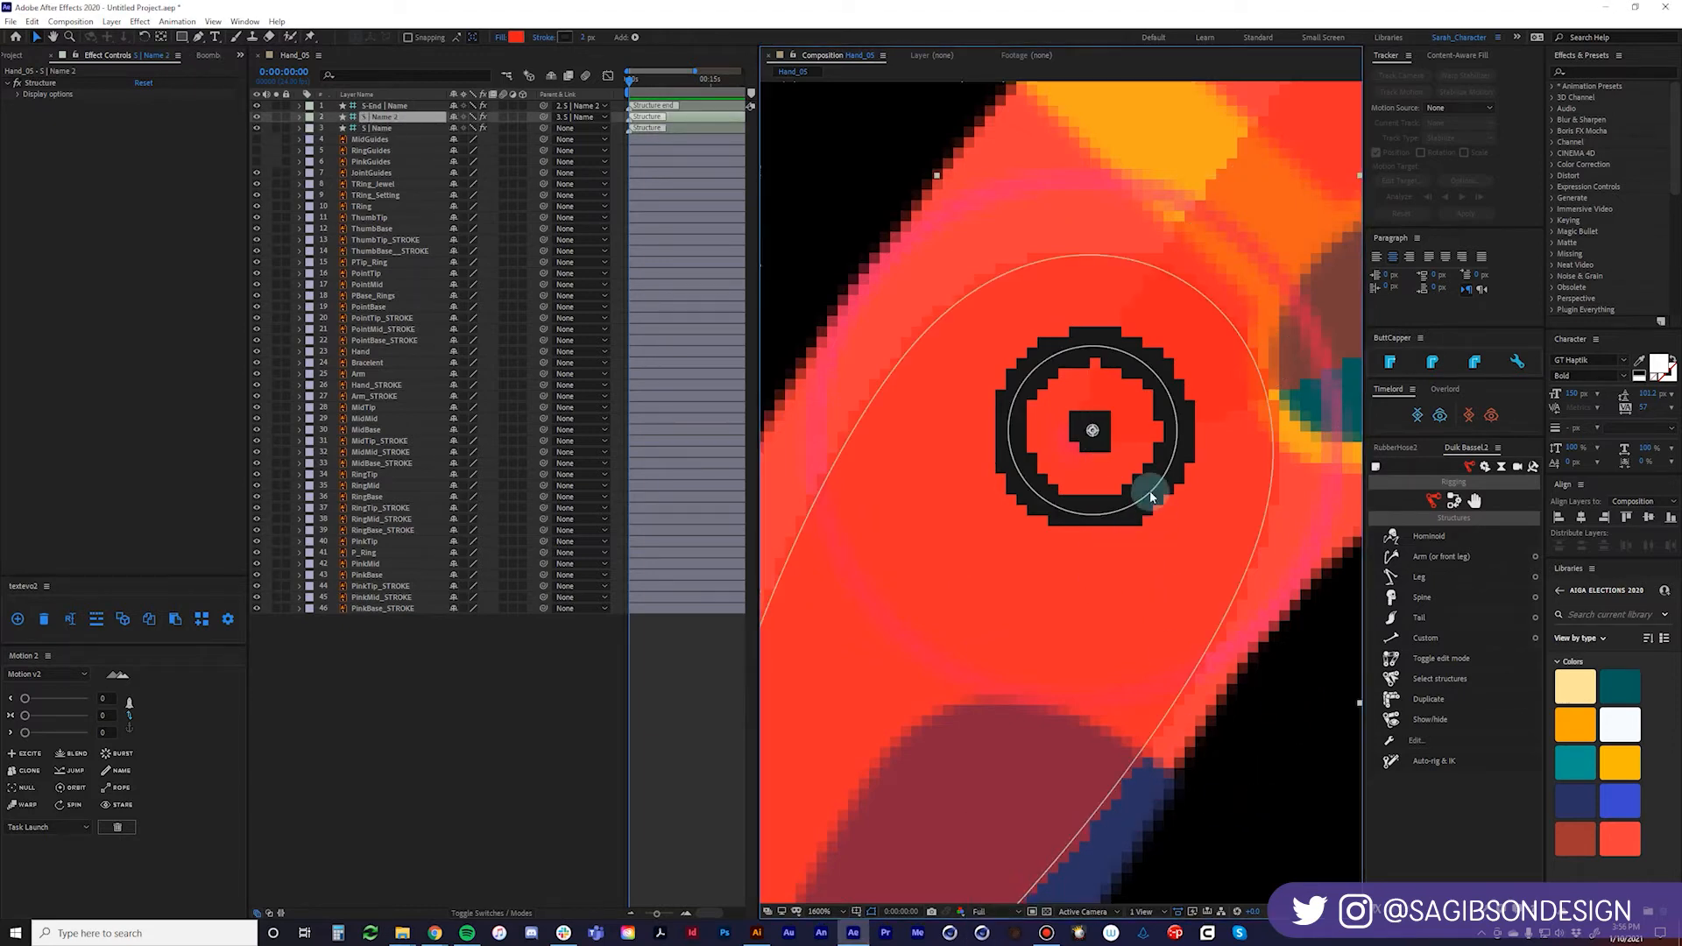
key("Left")
key("Down")
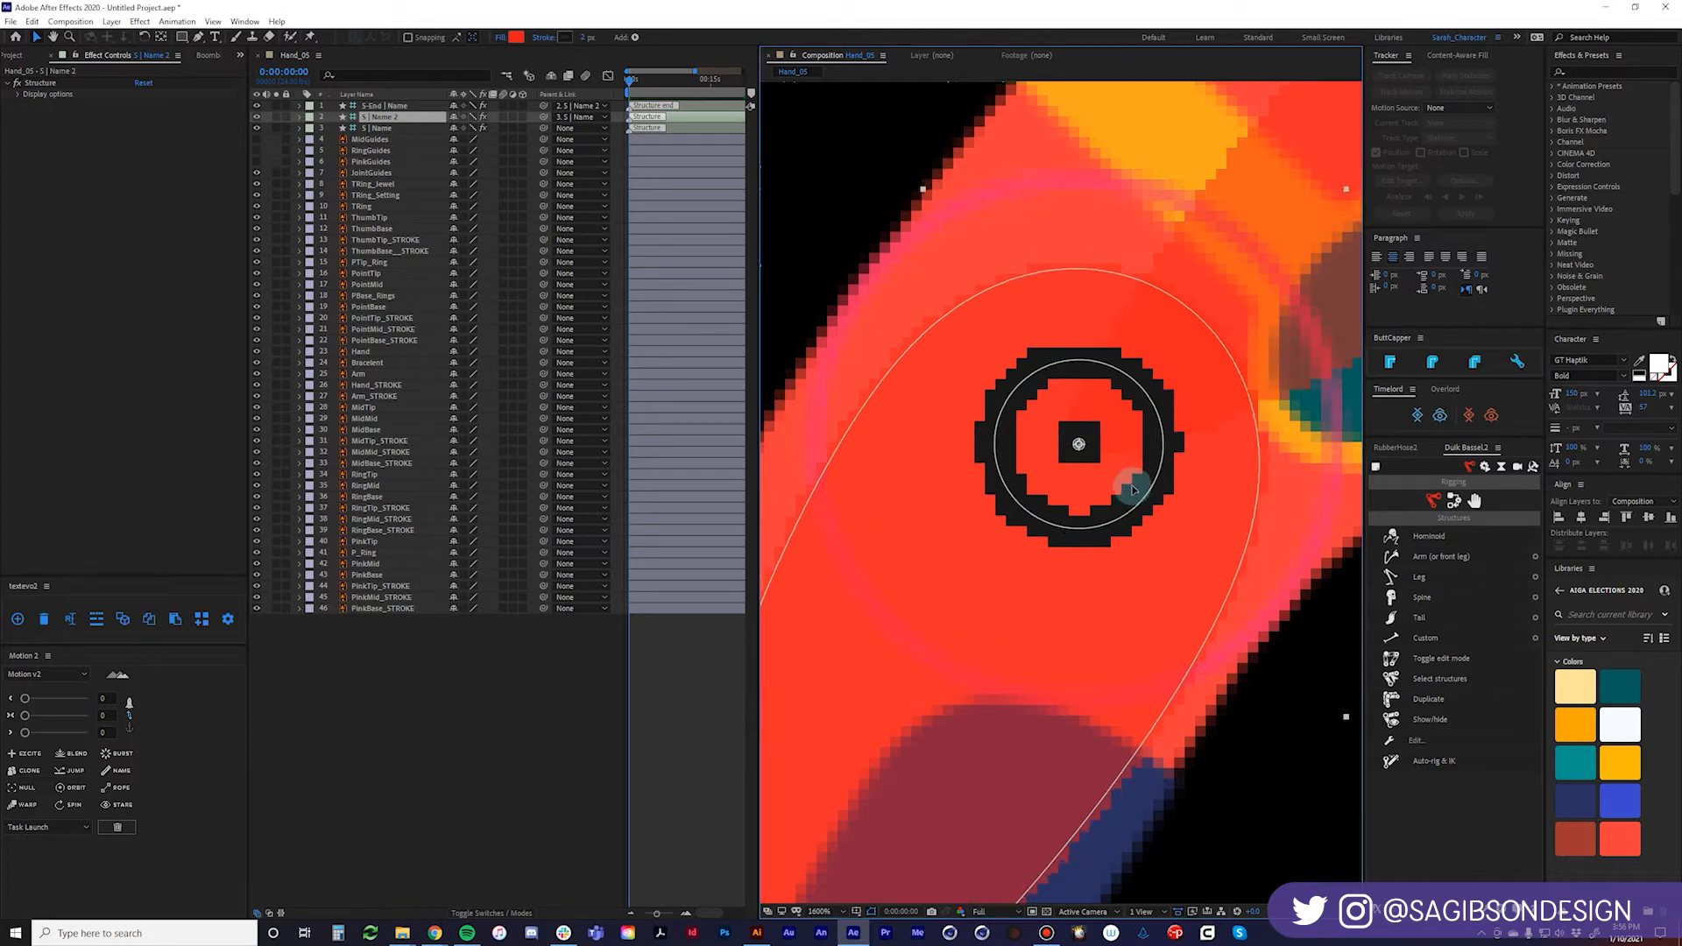
Rename the thumb structures ThumbBase and ThumbTip and the end structure Thumb, keeping their S and S-End prefixes.
scroll(1137, 482, "down", 4)
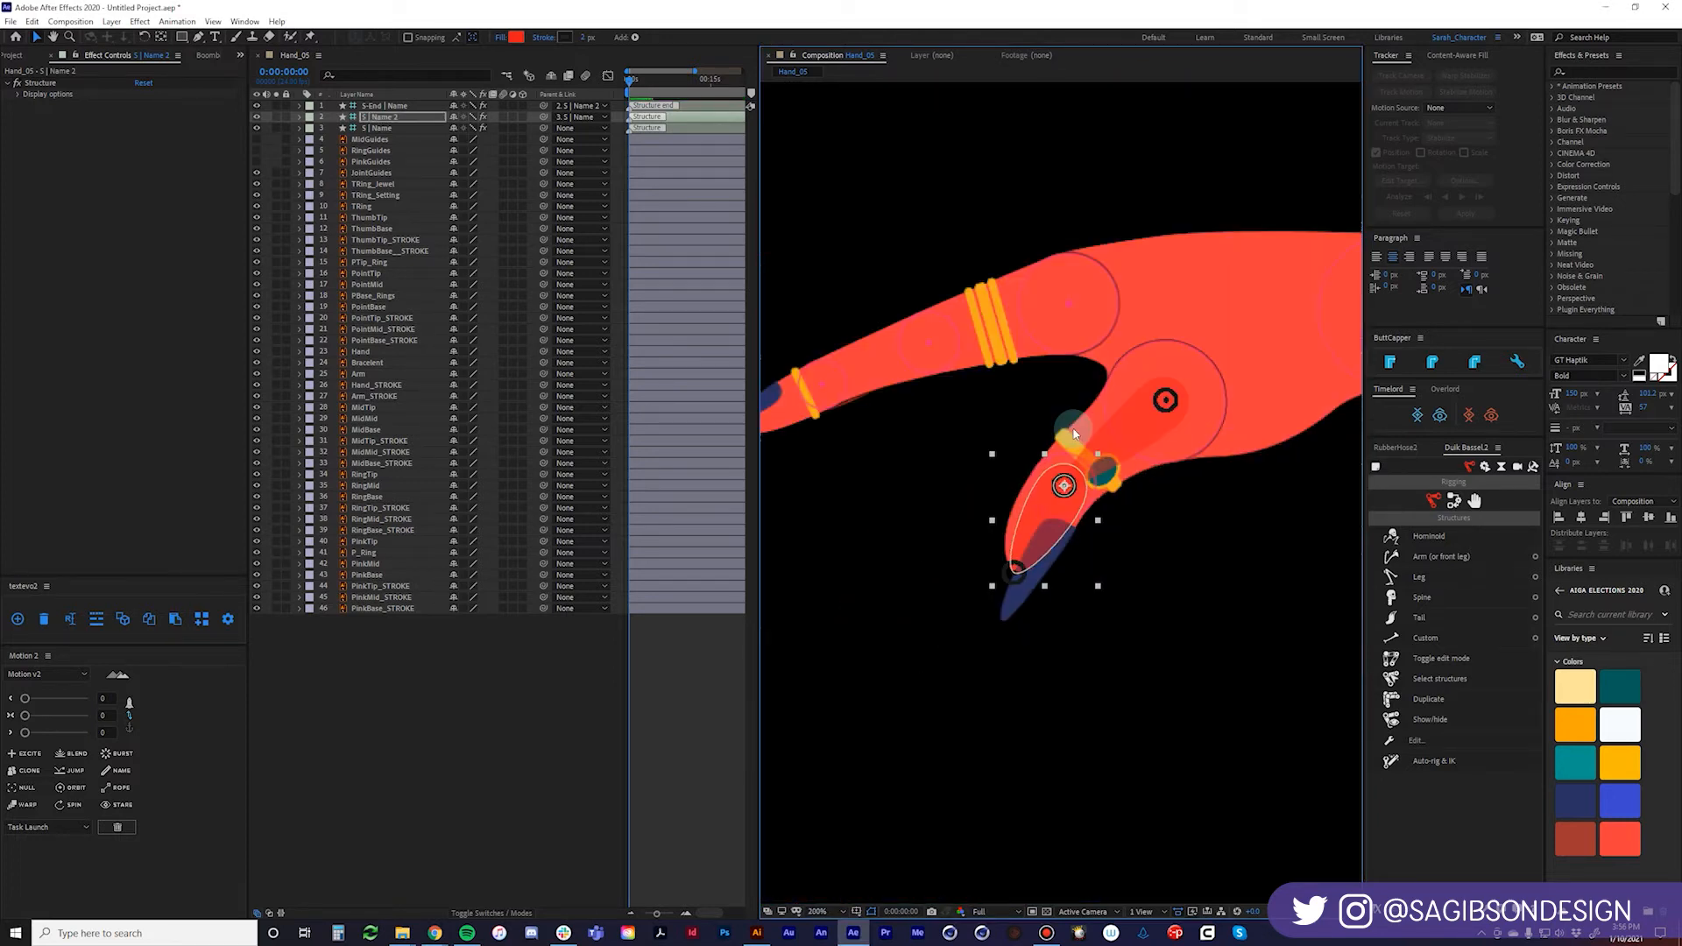
scroll(1011, 402, "down", 1)
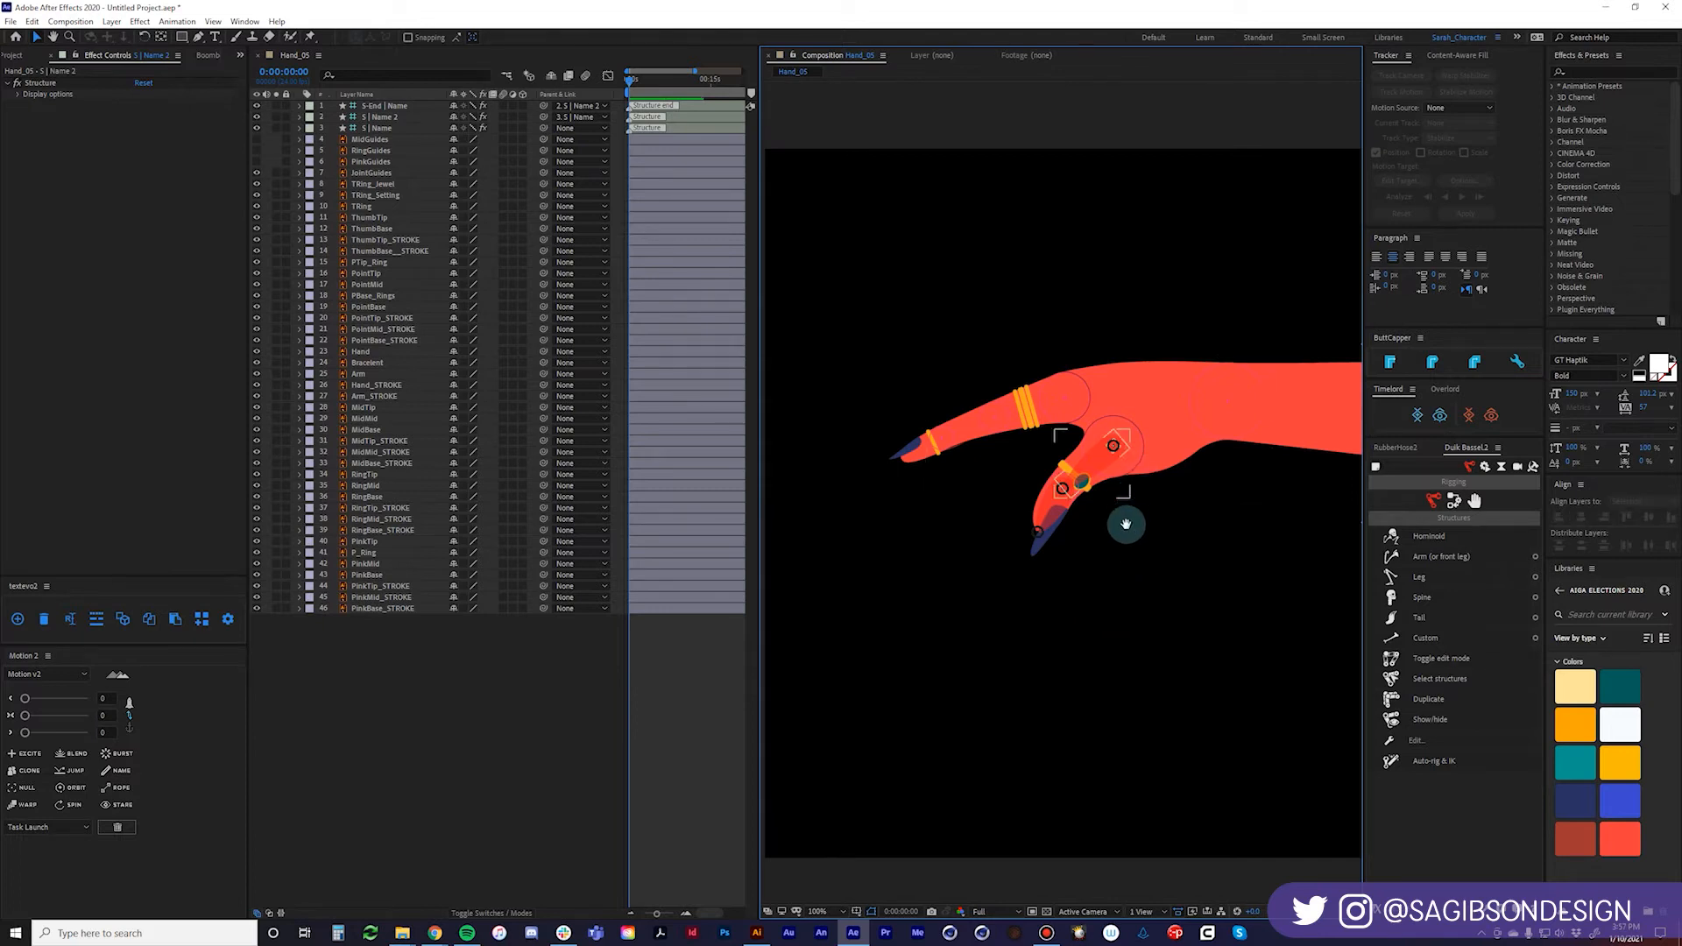
left_click_drag(1127, 518, 1044, 481)
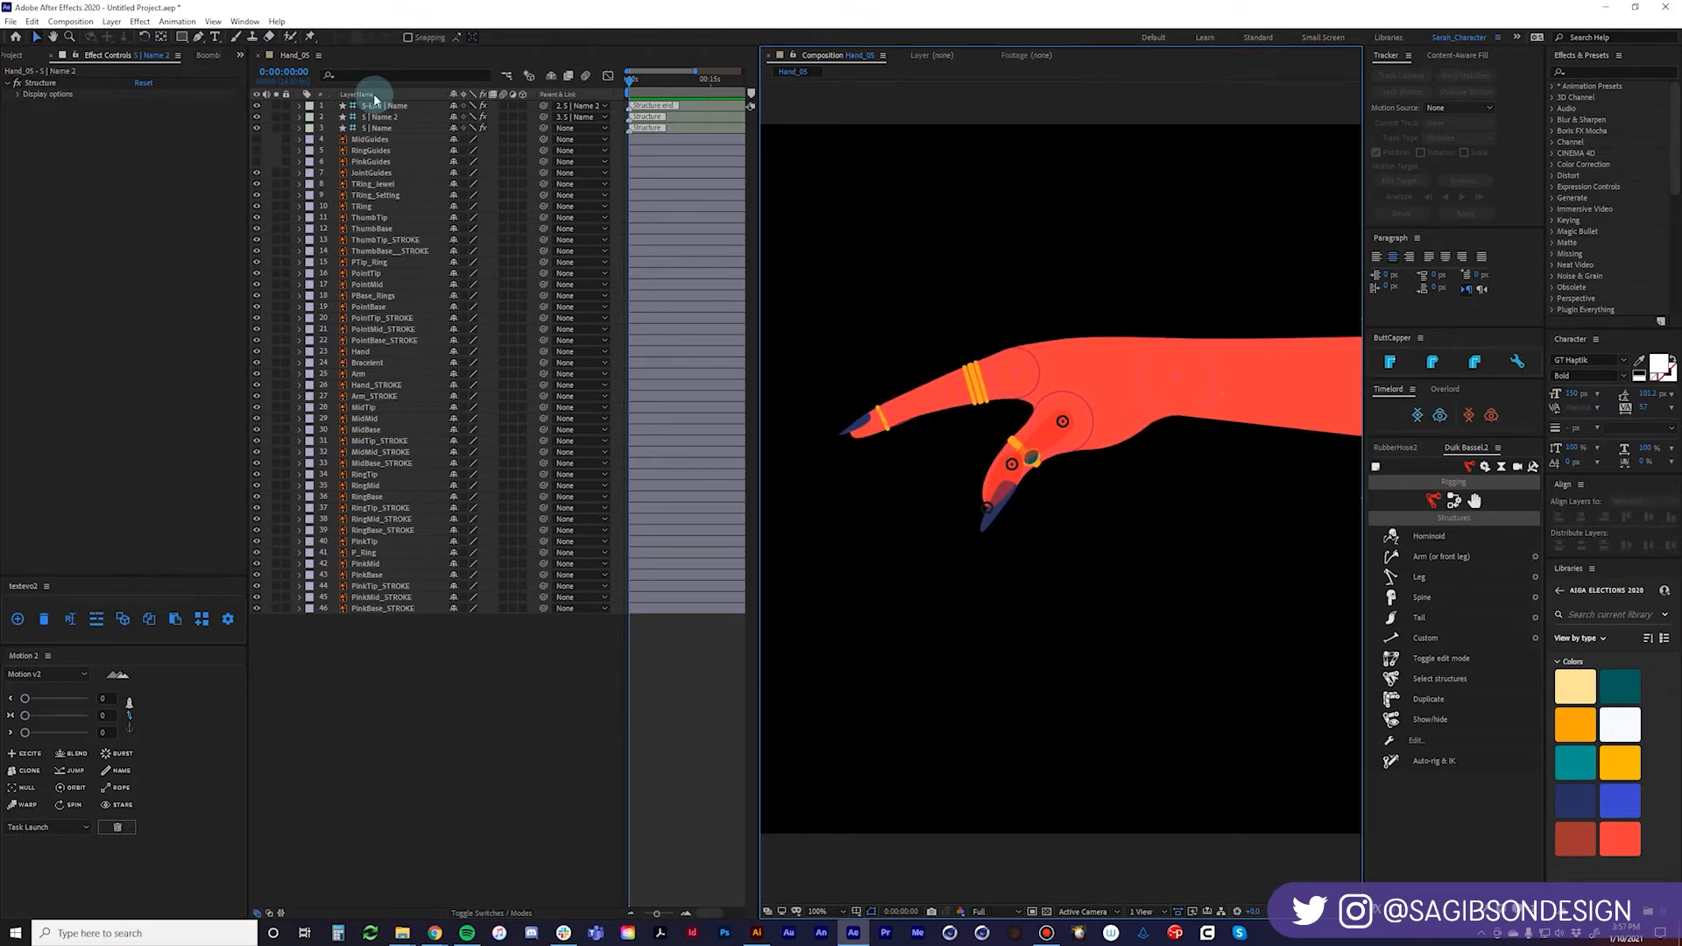
left_click(381, 129)
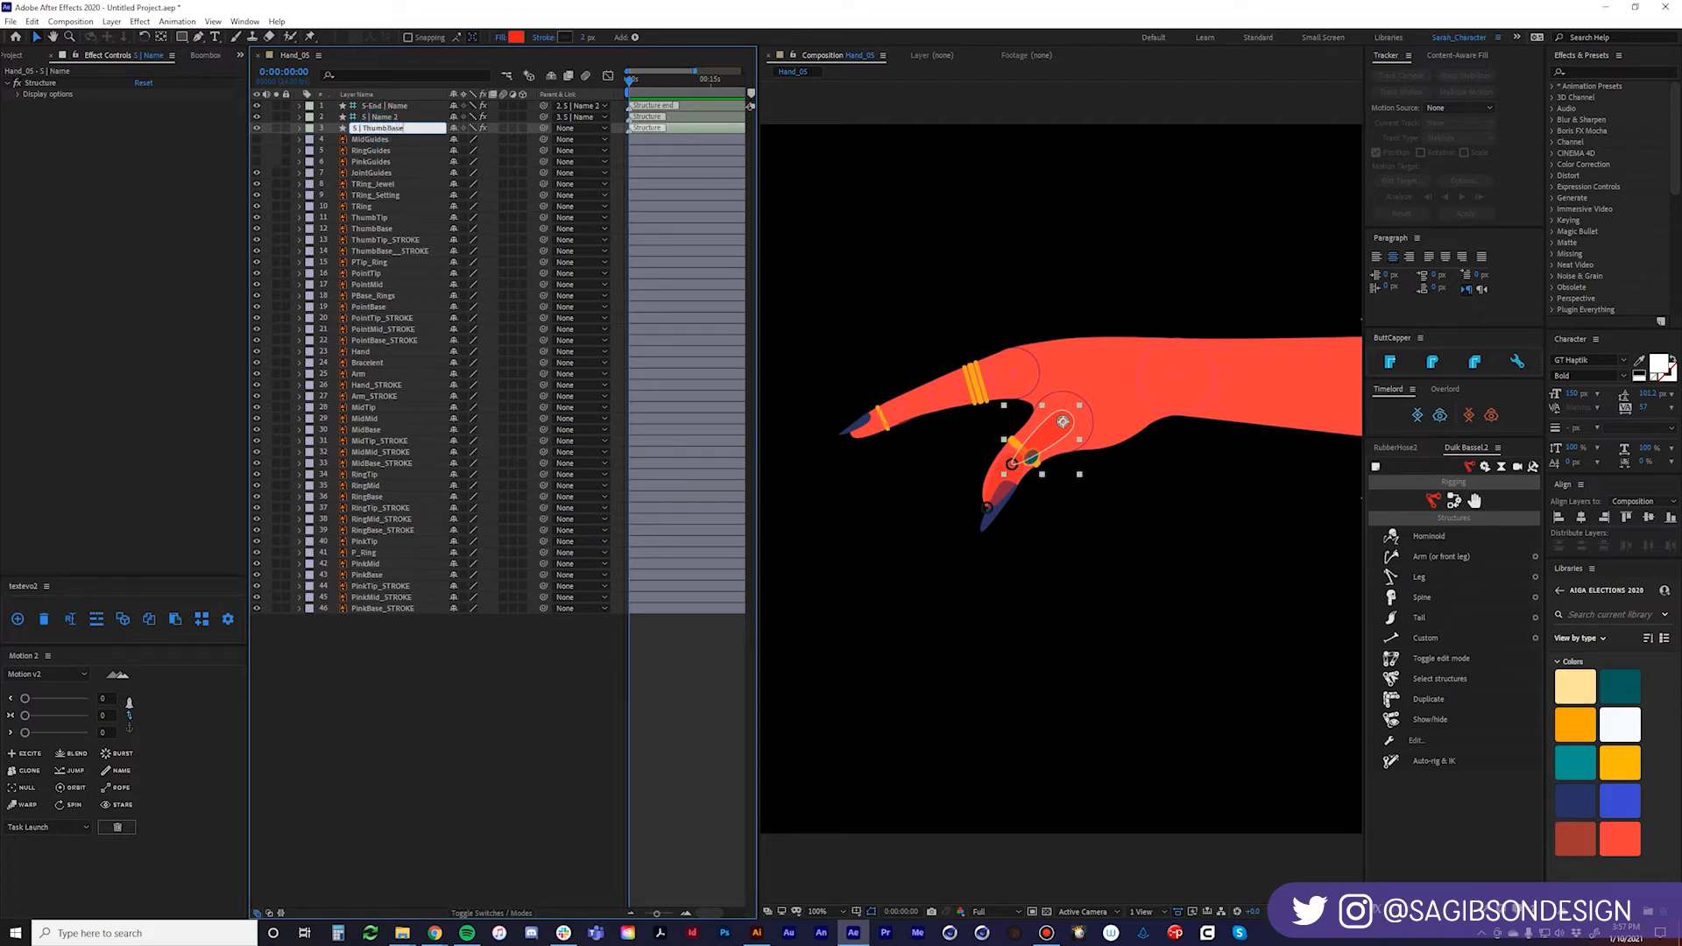
left_click(382, 130)
left_click(390, 119)
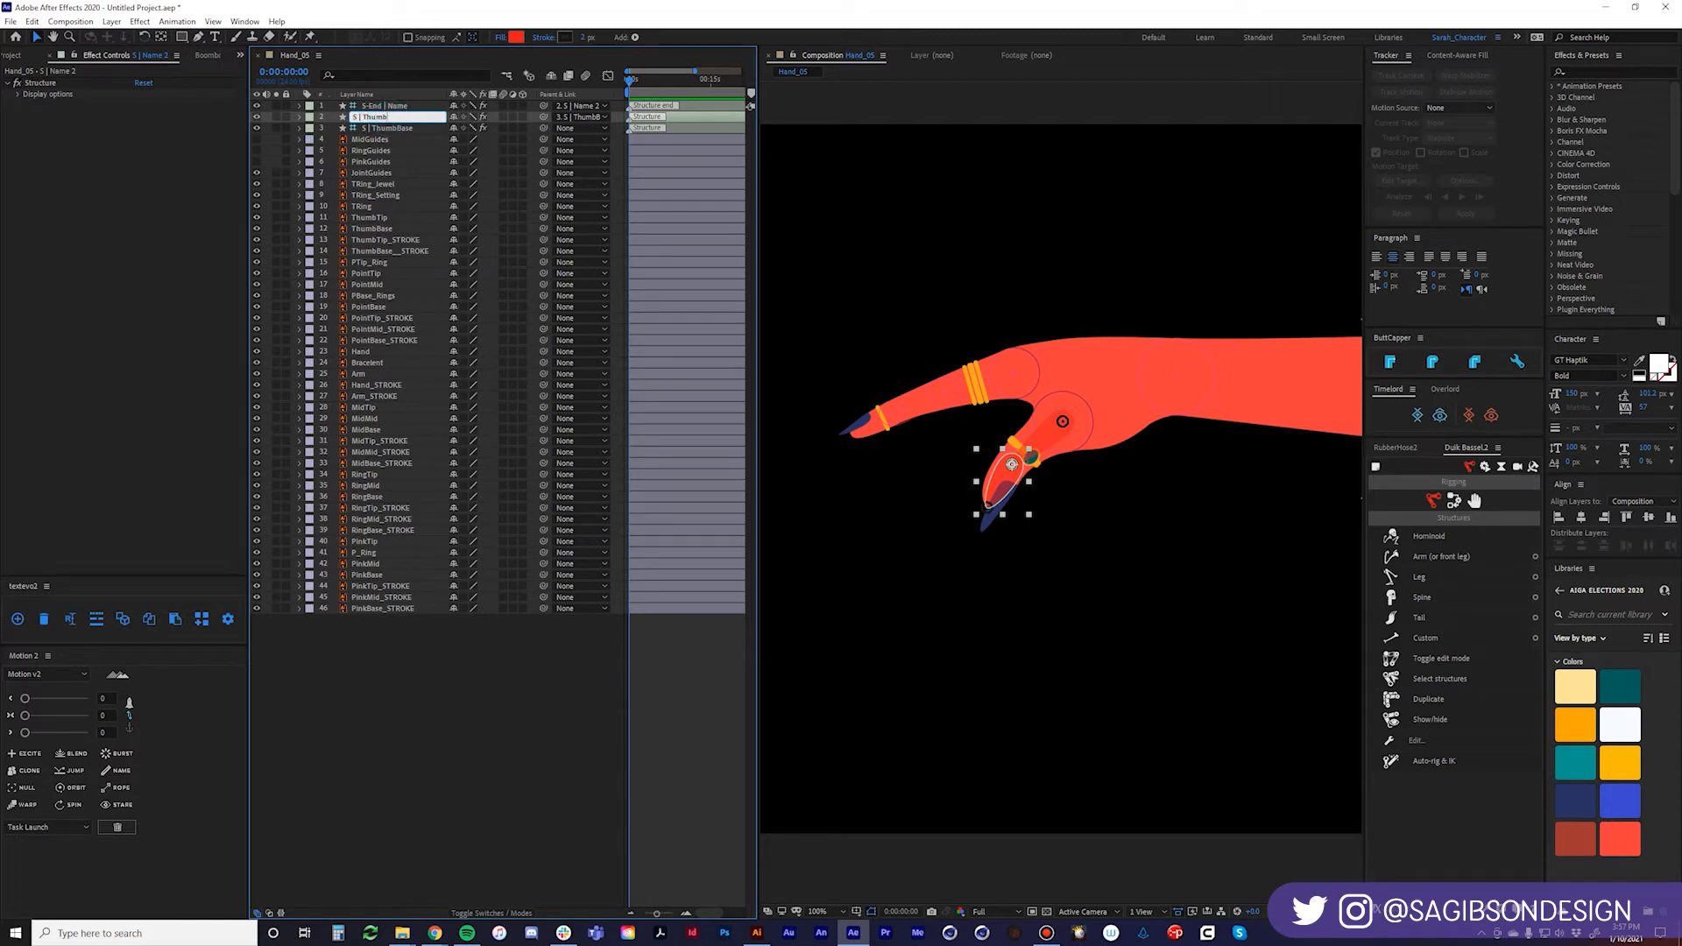
left_click(400, 106)
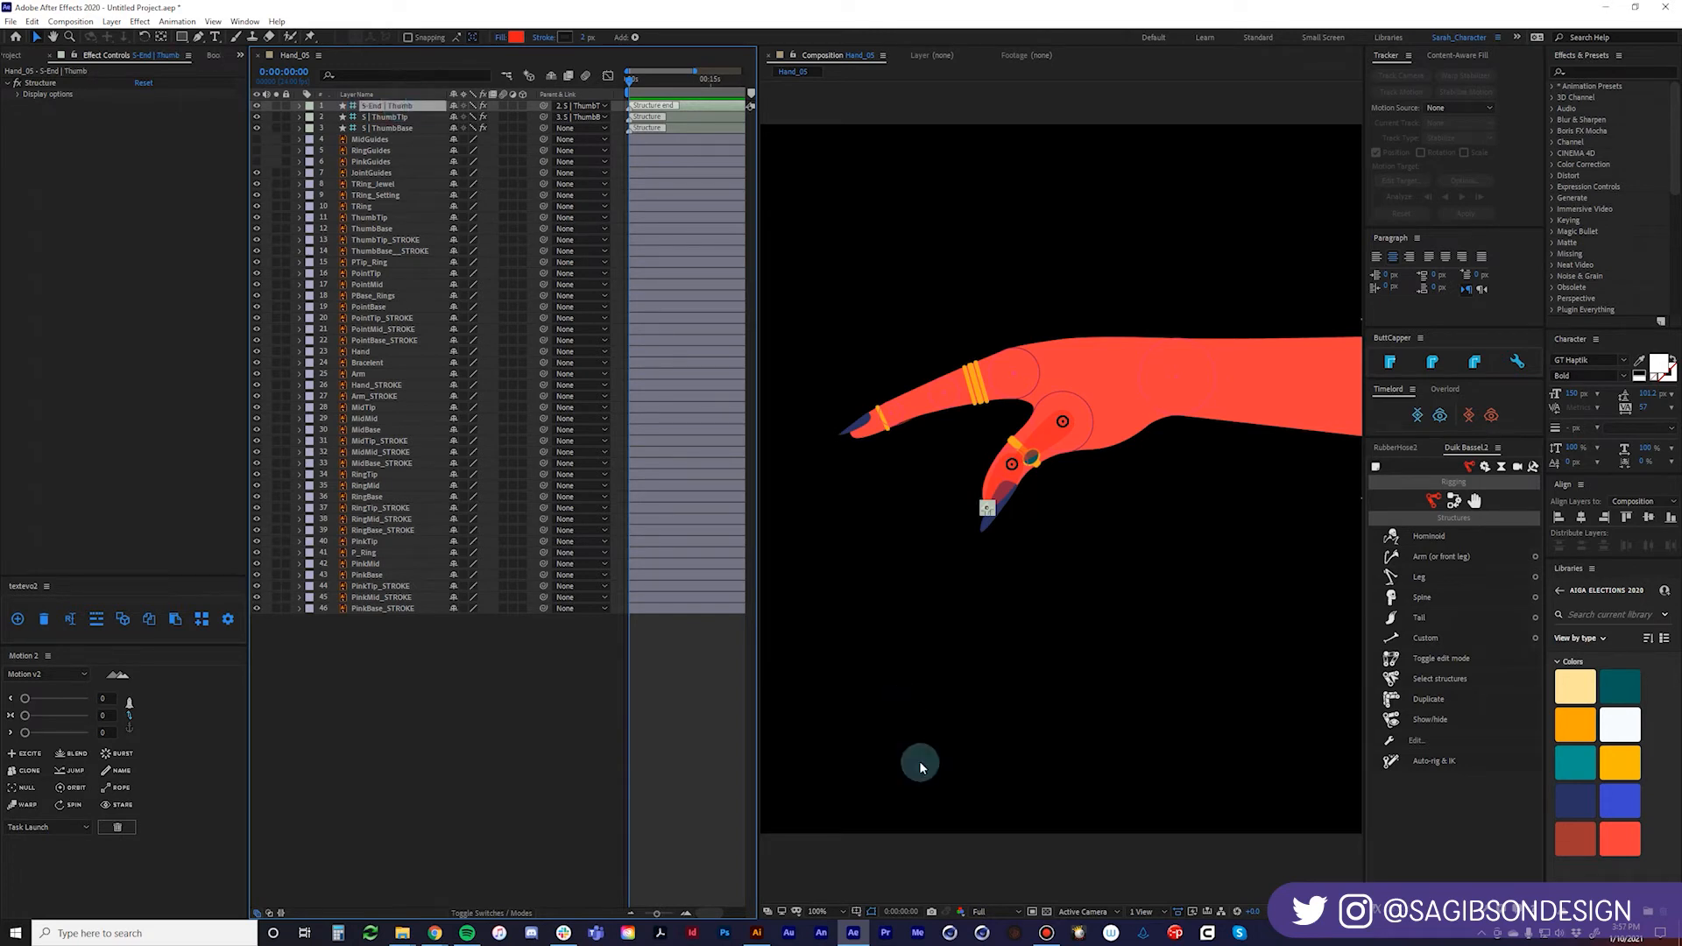
left_click(601, 714)
left_click(1153, 486)
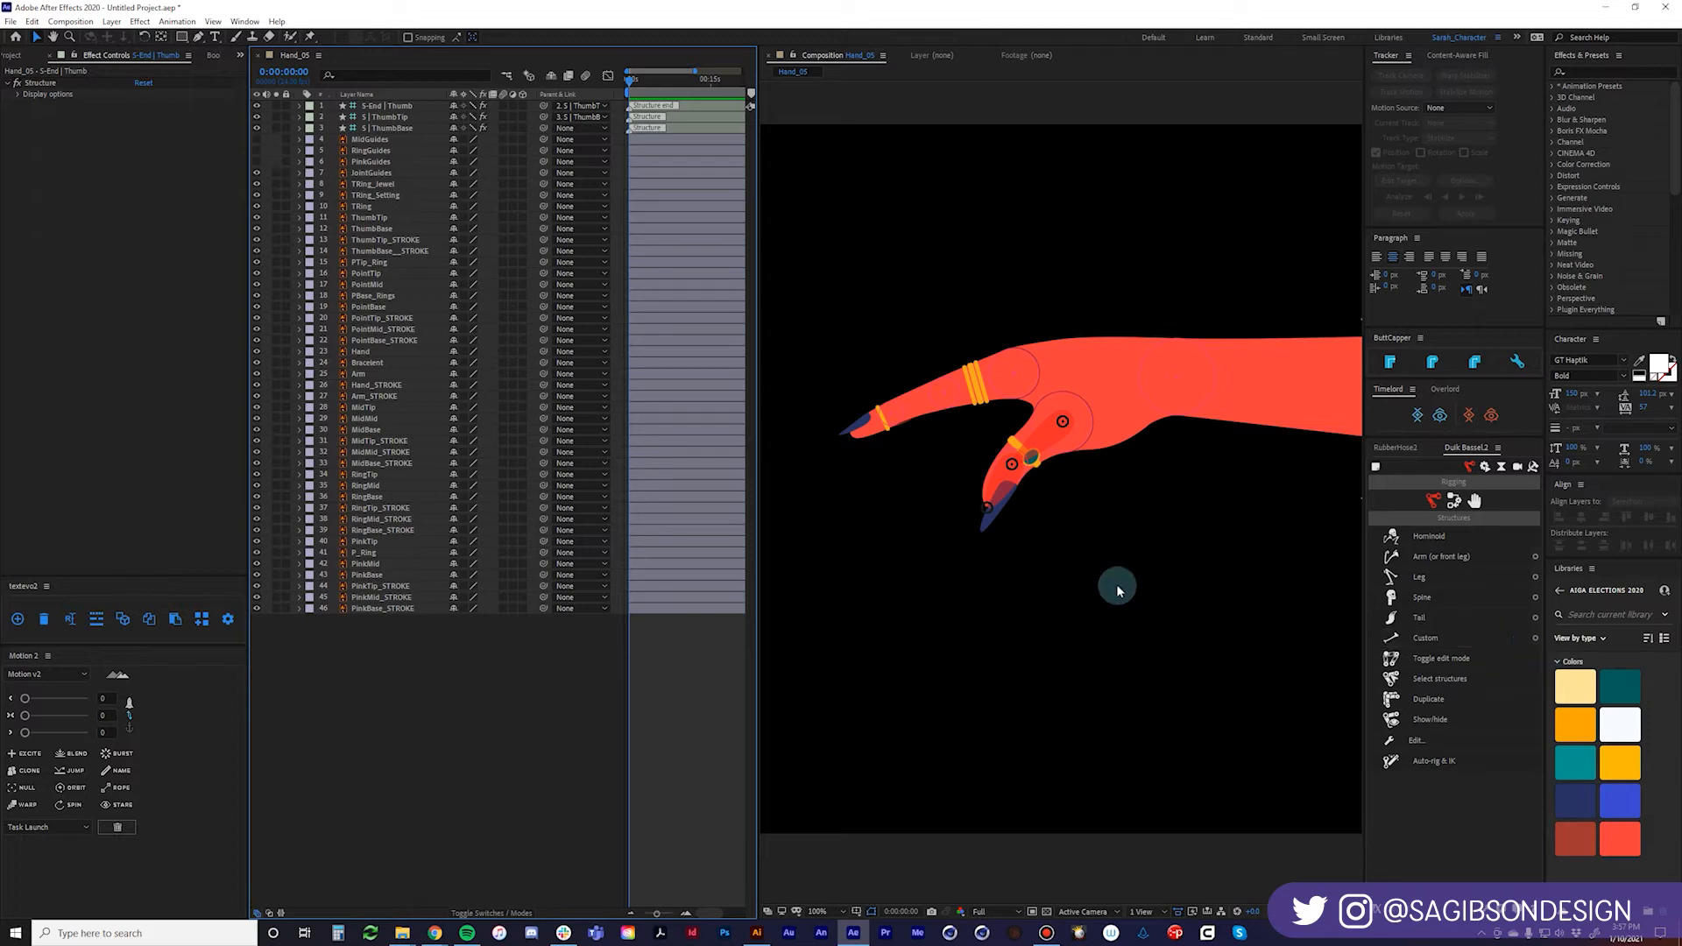
Create a new Duik custom structure with 3 elements for the pointer finger.
left_click(961, 409)
left_click(1535, 638)
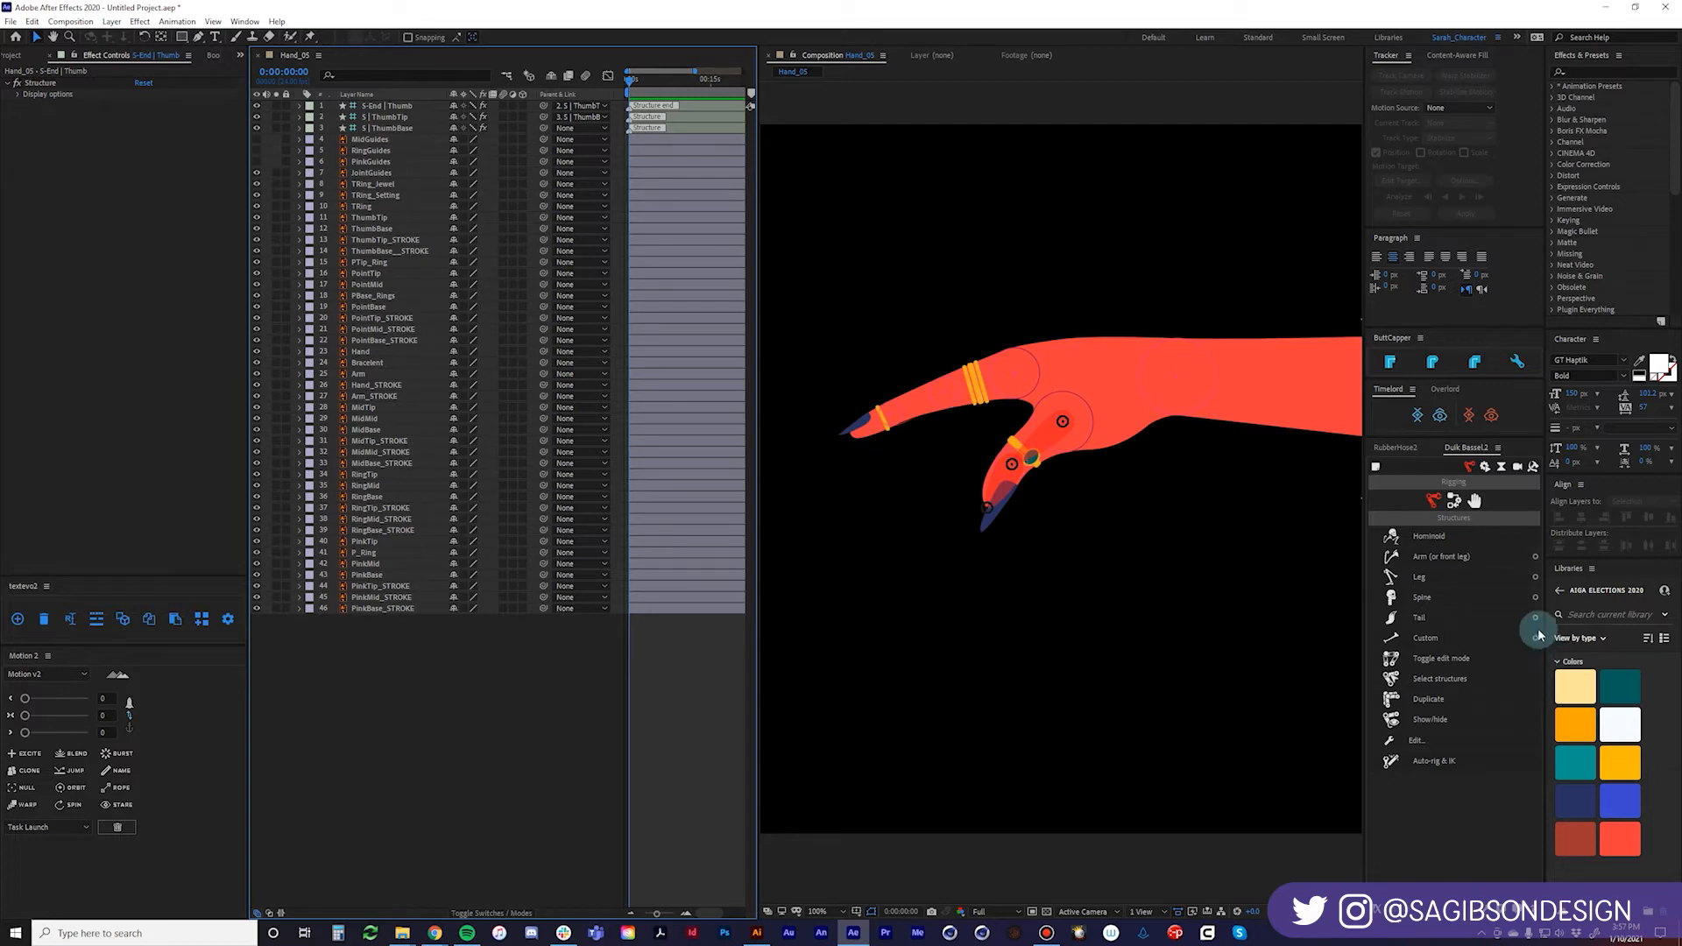
left_click(1535, 639)
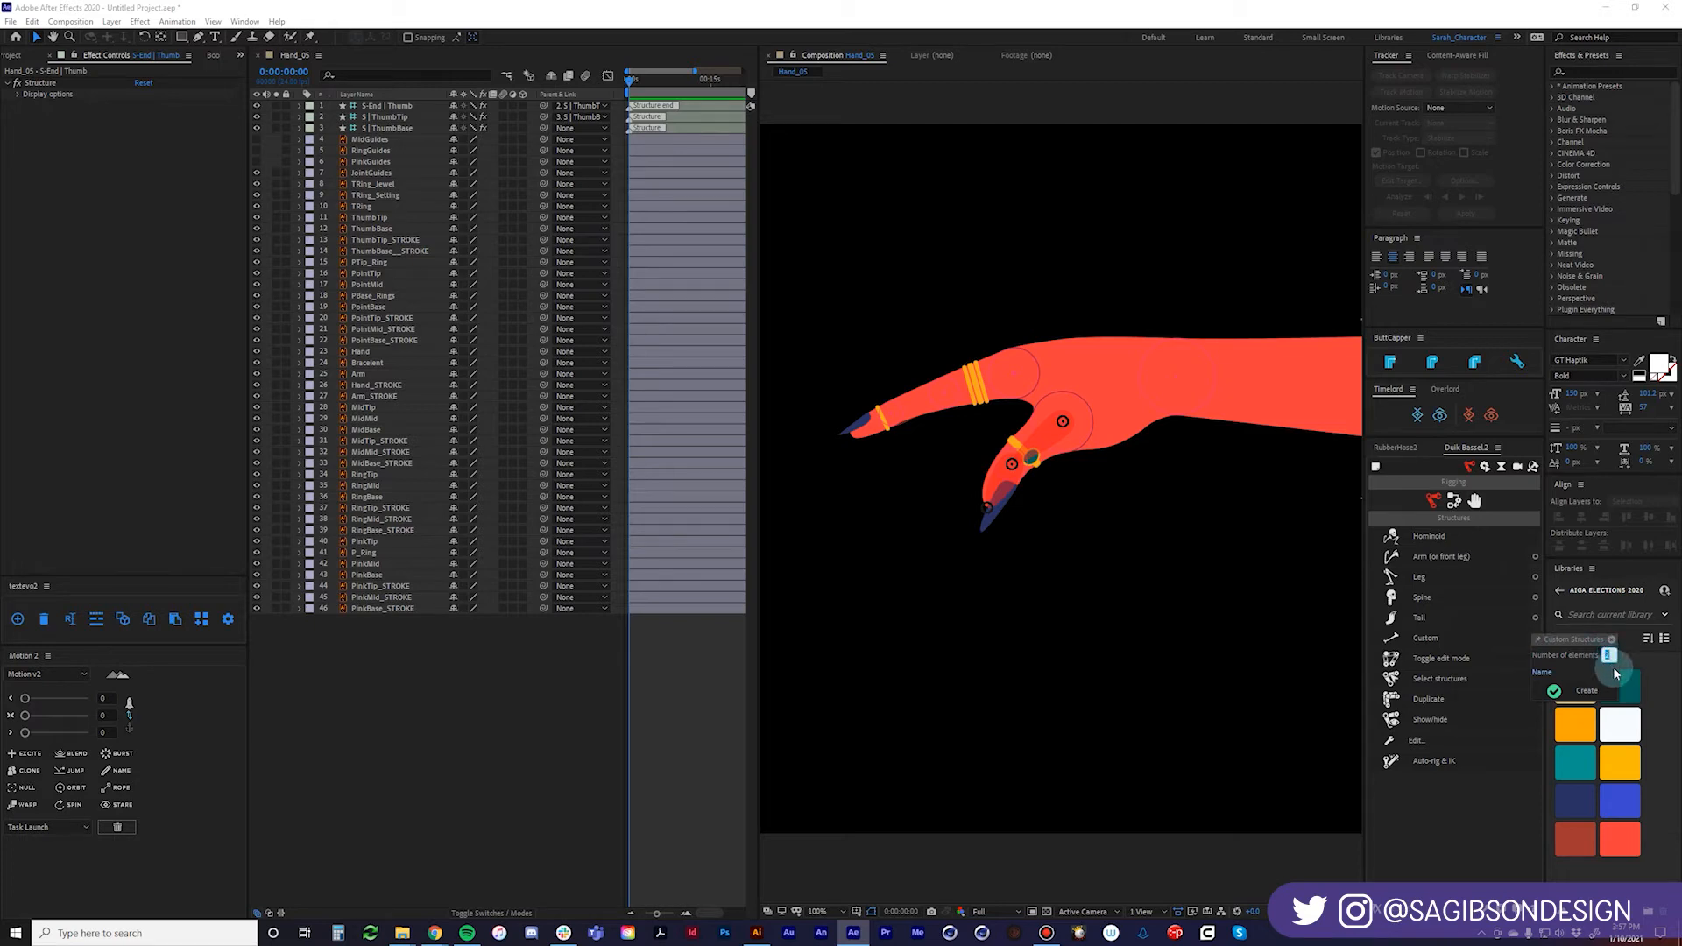
key("Return")
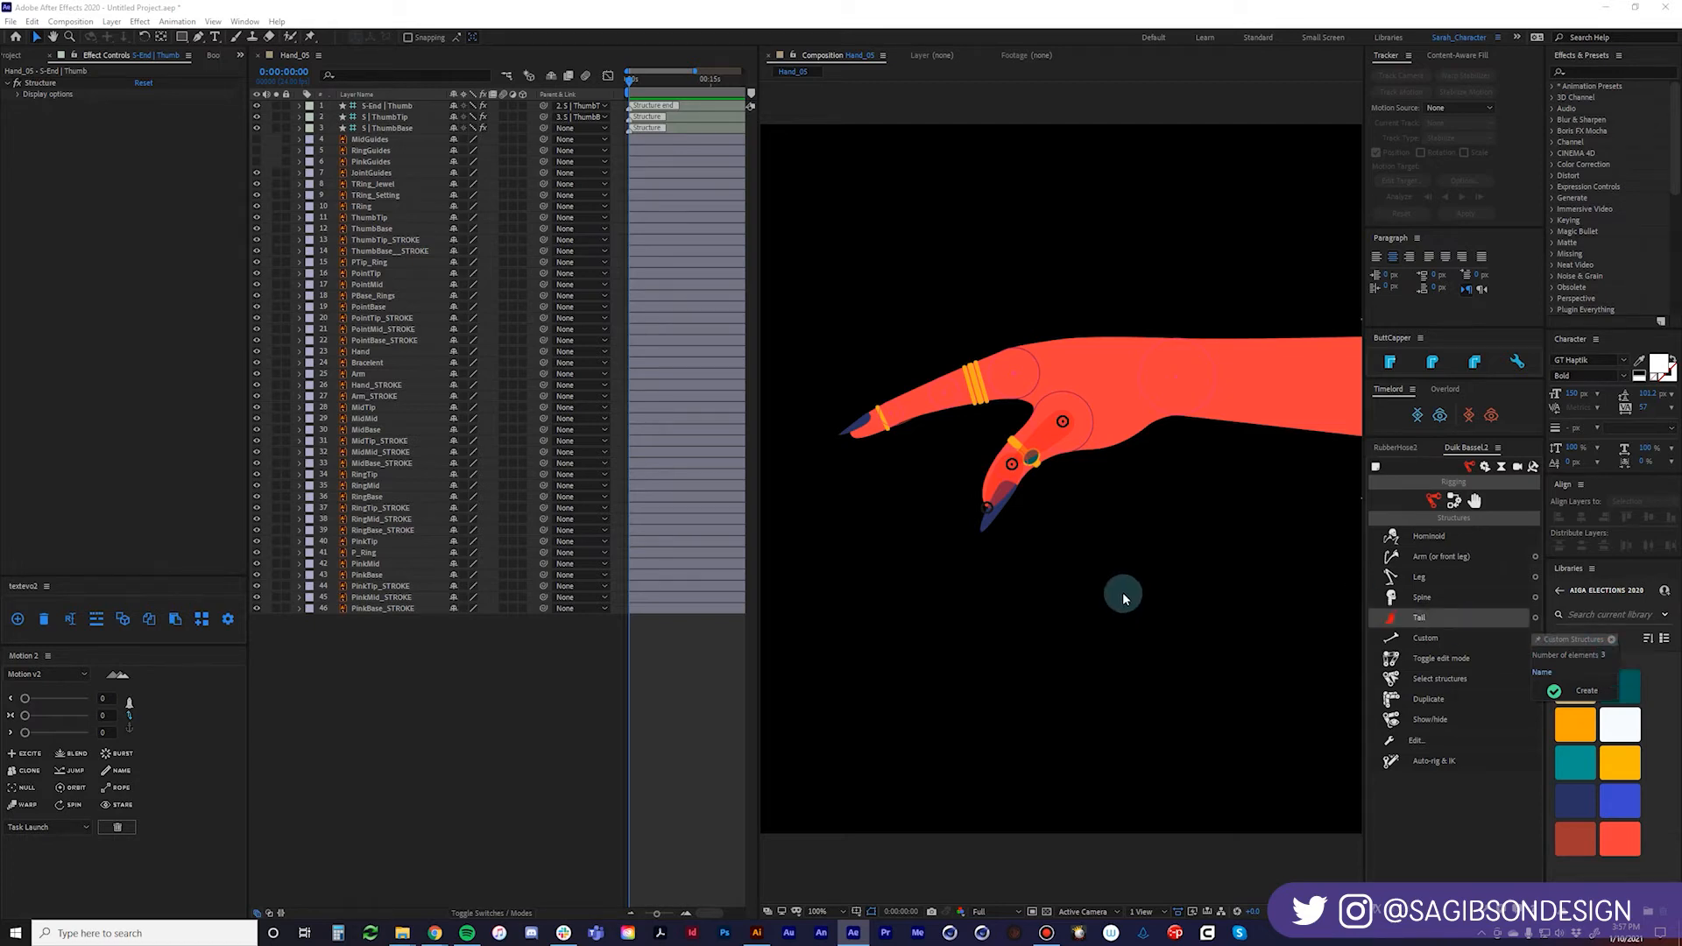
left_click(1555, 692)
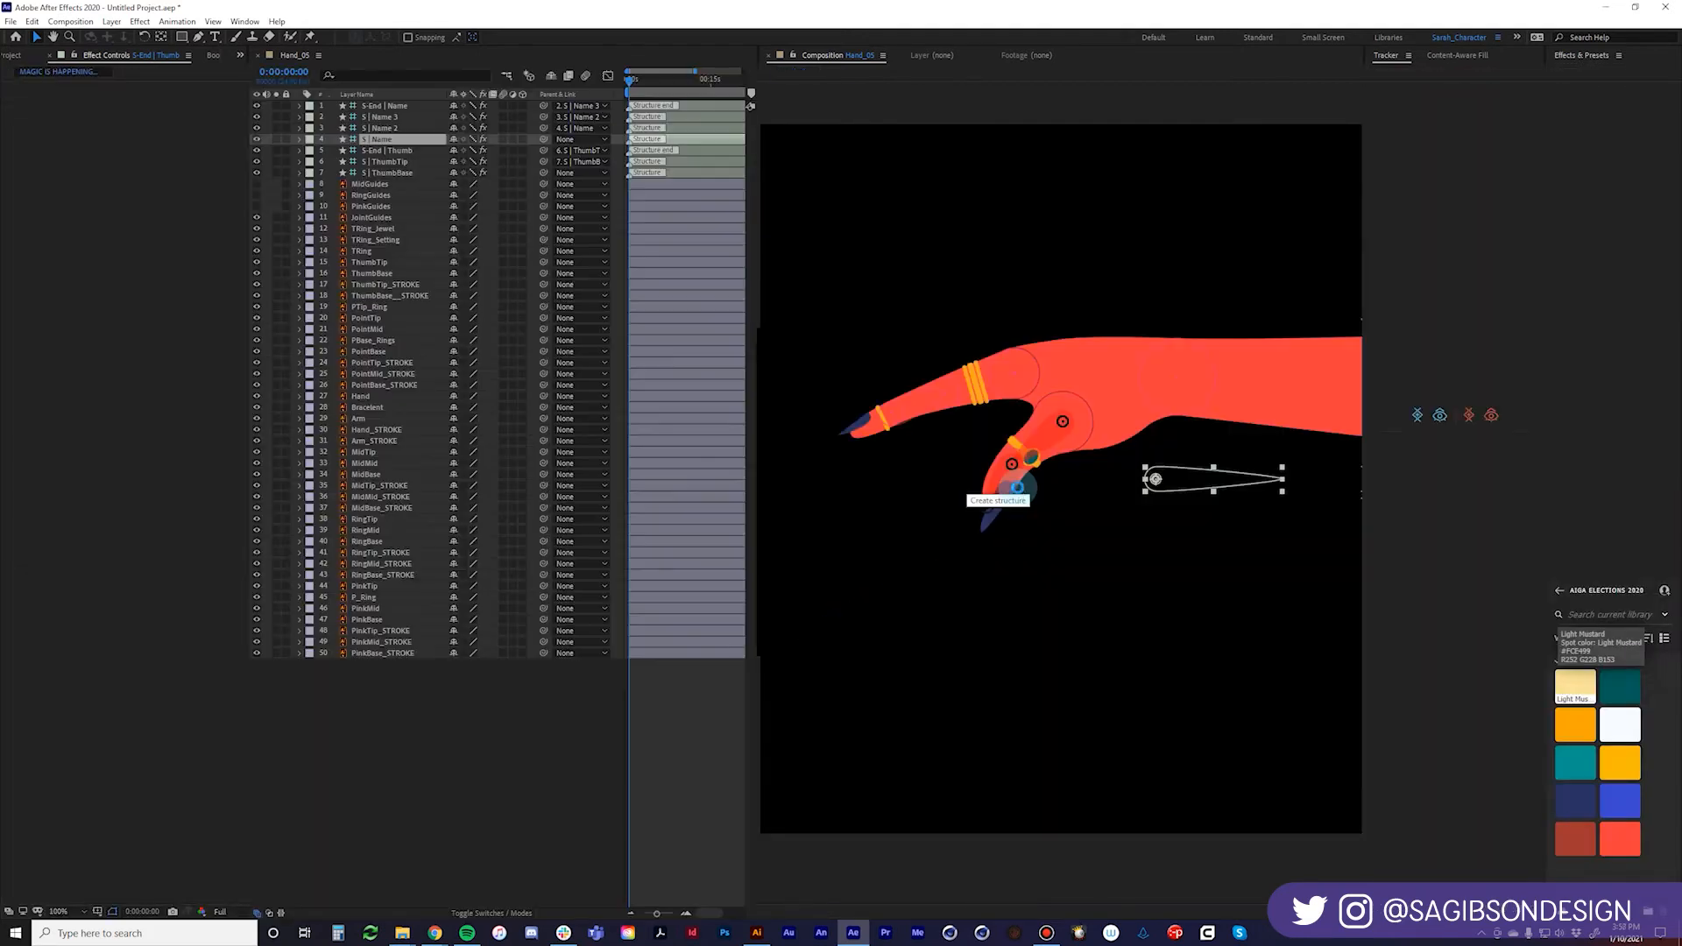
Place the new chain's first structure at the centre of the pointer finger's base guide circle.
left_click_drag(1155, 478, 1006, 375)
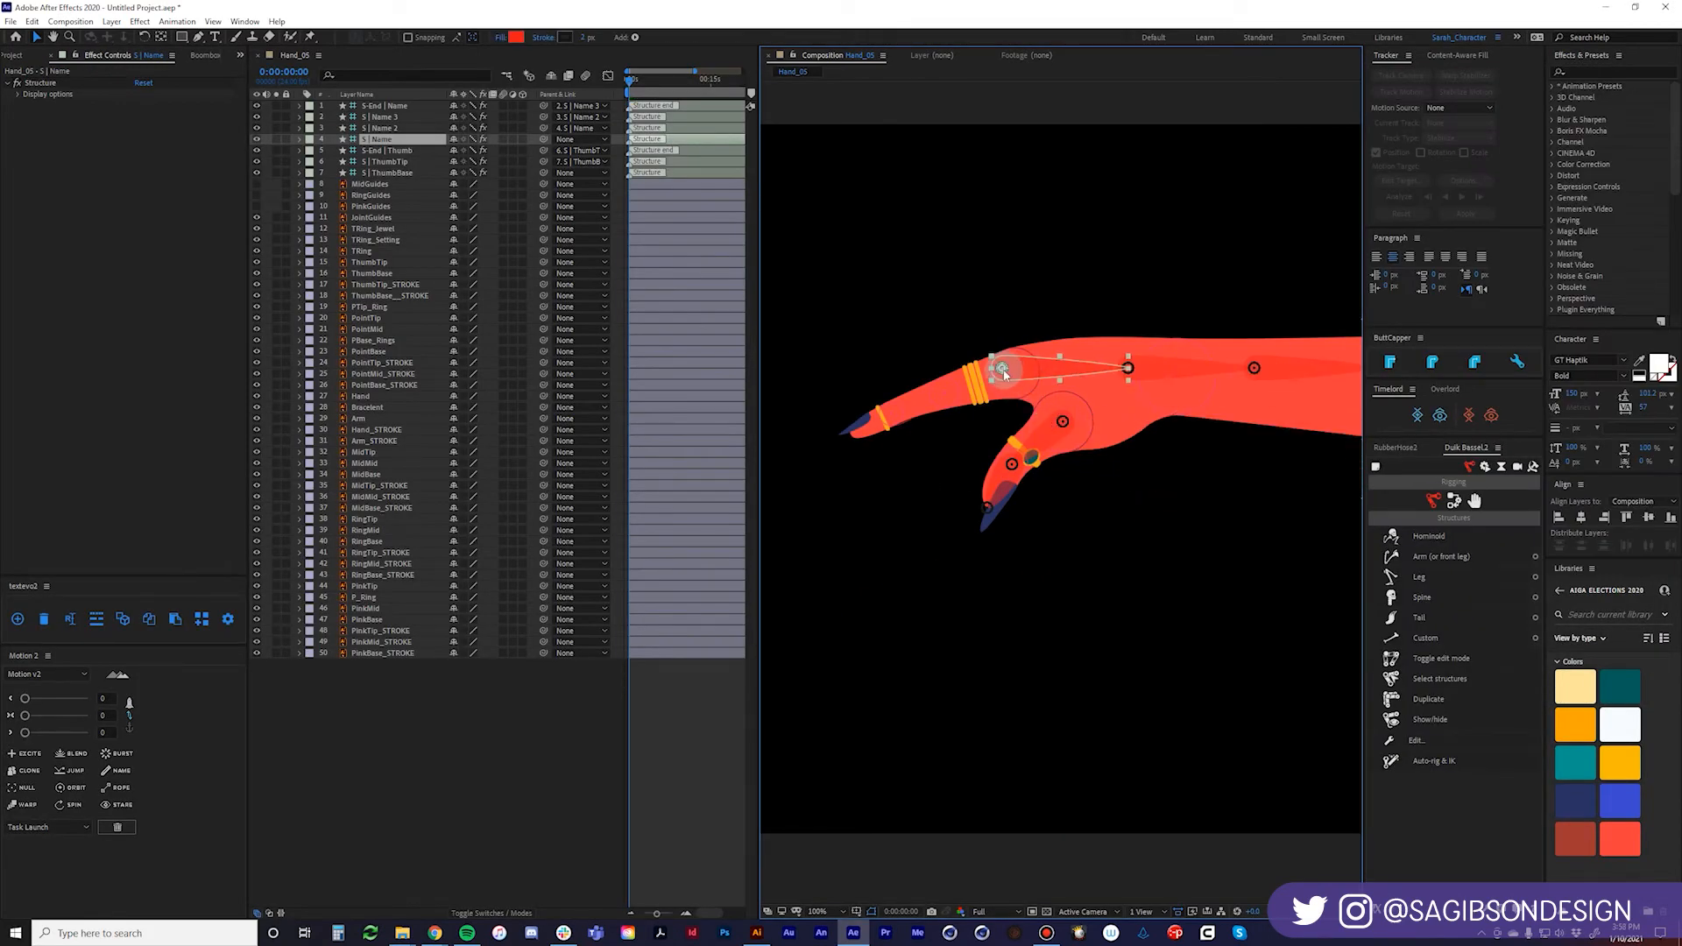
scroll(1006, 374, "up", 5)
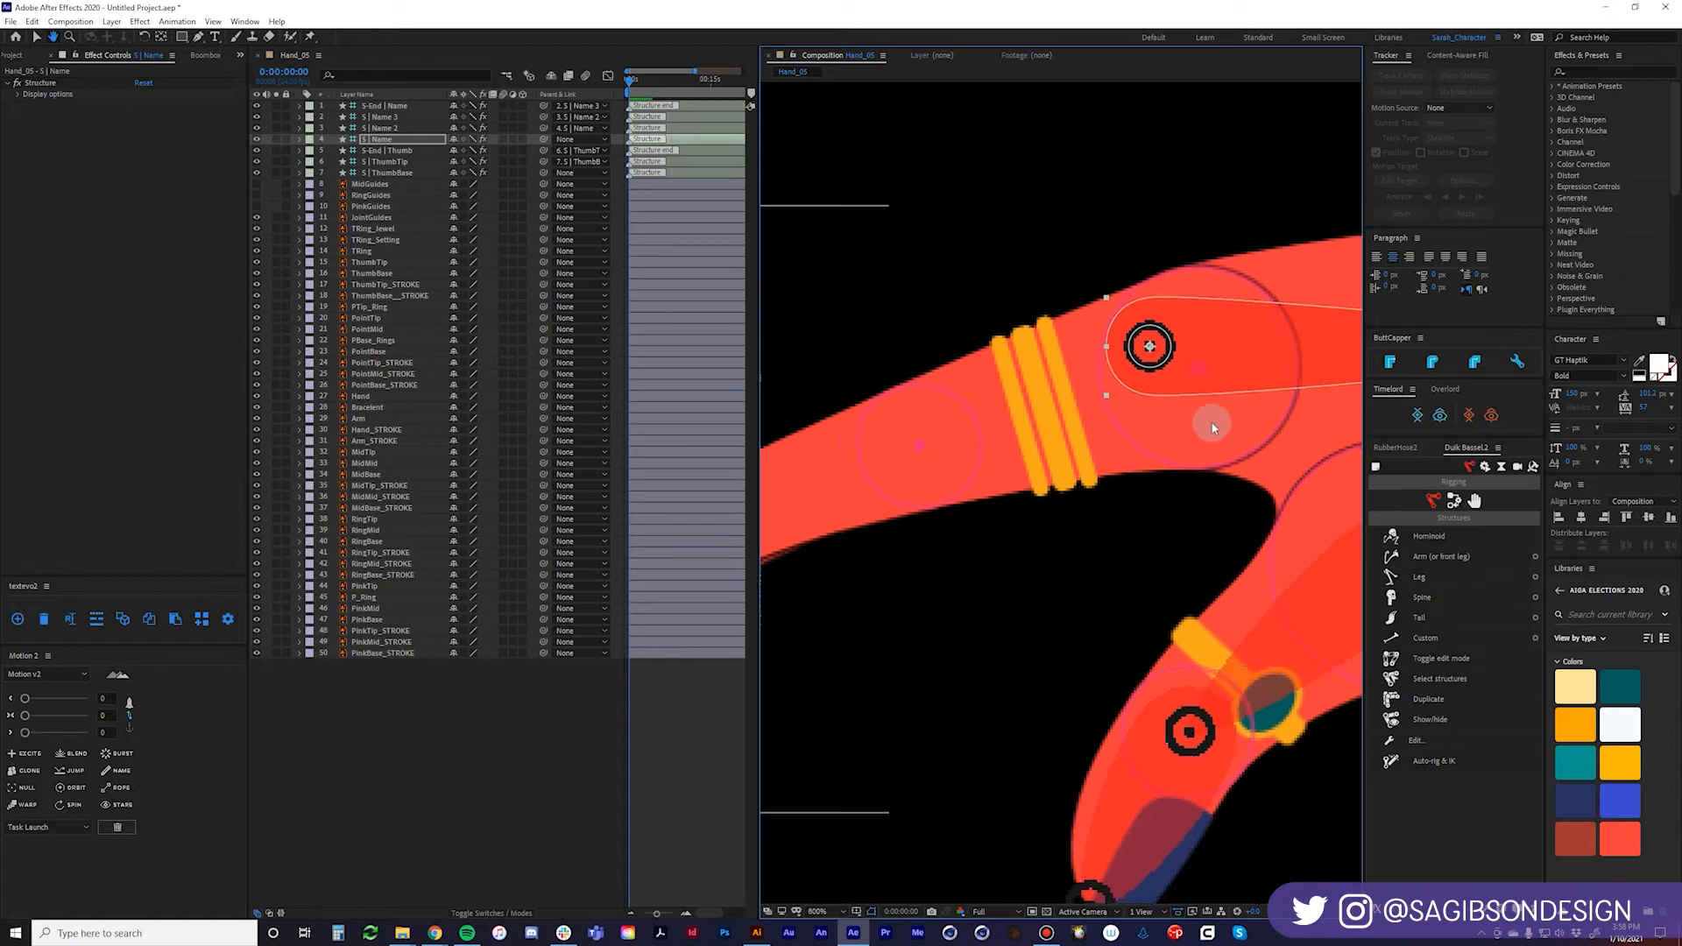
scroll(1108, 478, "up", 2)
left_click_drag(1108, 478, 1019, 499)
left_click_drag(983, 438, 1077, 486)
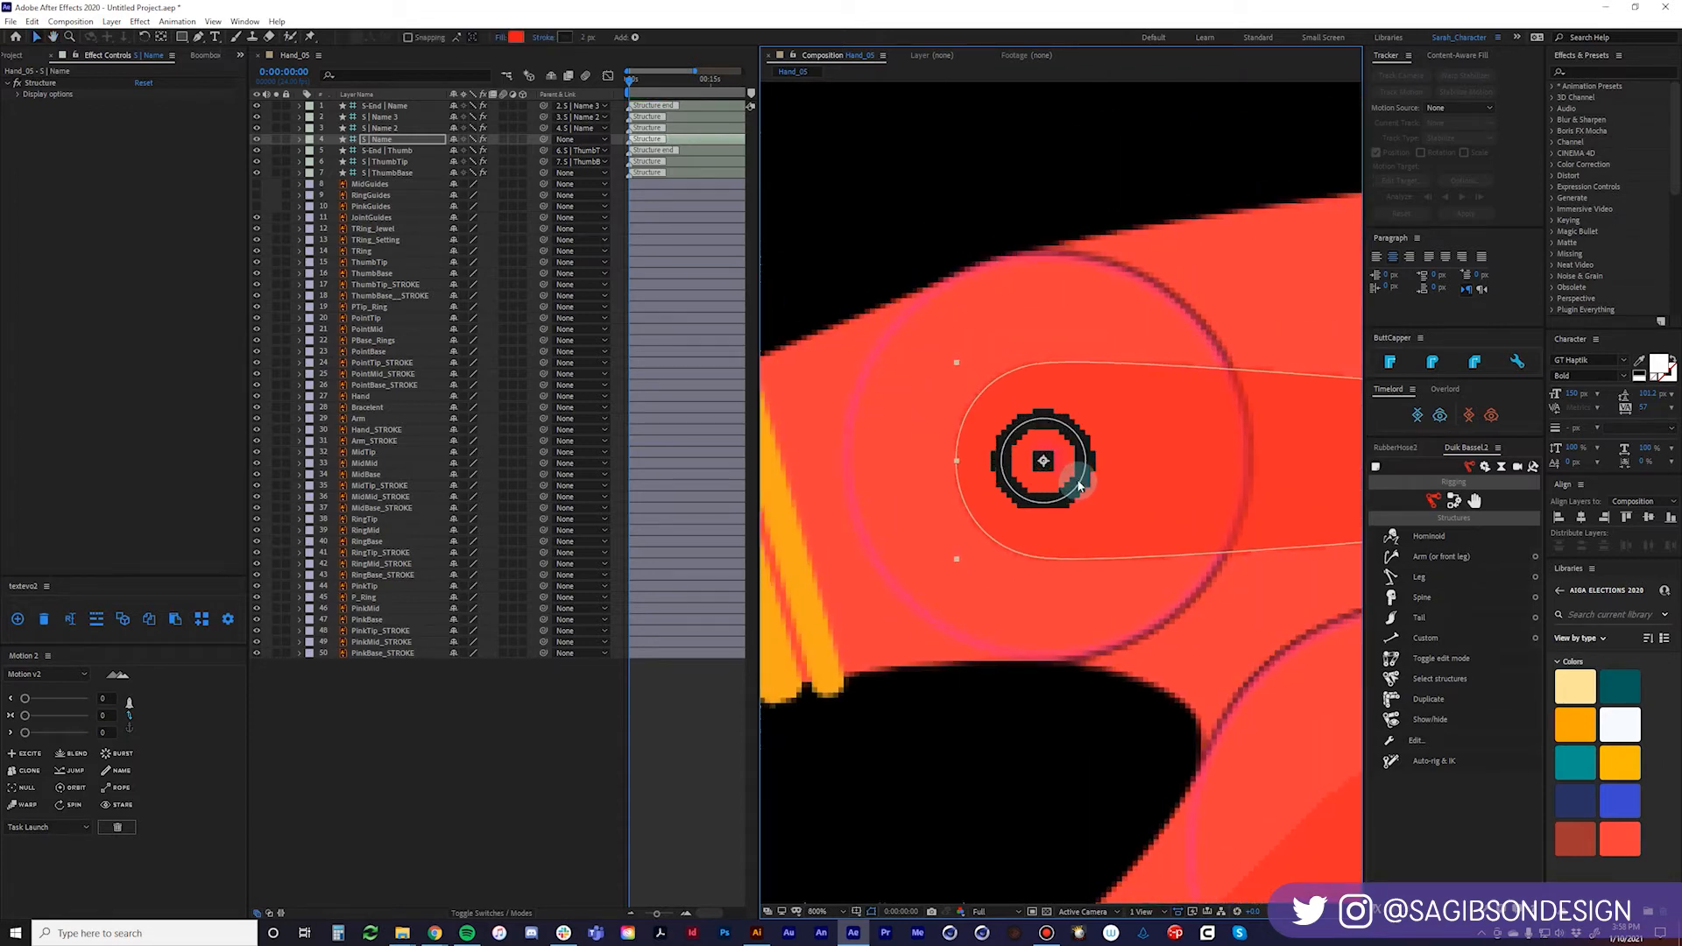
Place the new chain's second structure inside the guide circle beyond the pointer finger's three gold rings.
scroll(1082, 471, "down", 4)
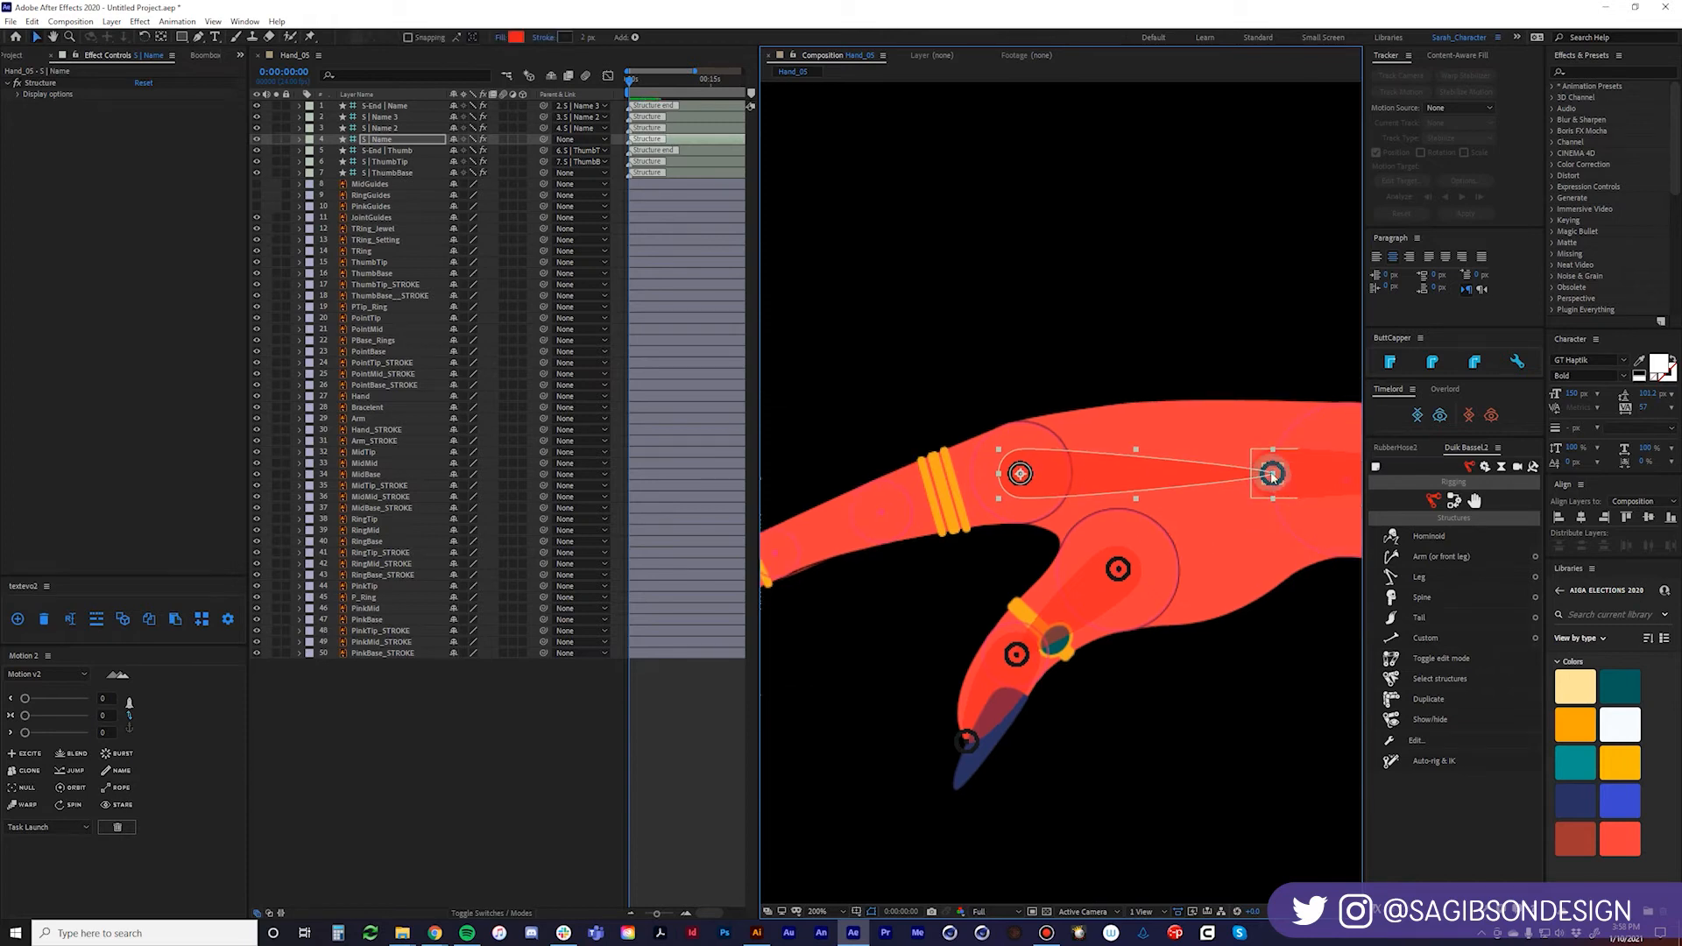
left_click(1279, 485)
left_click_drag(957, 537, 865, 540)
scroll(863, 540, "up", 4)
left_click_drag(1227, 477, 1112, 548)
left_click_drag(980, 565, 984, 522)
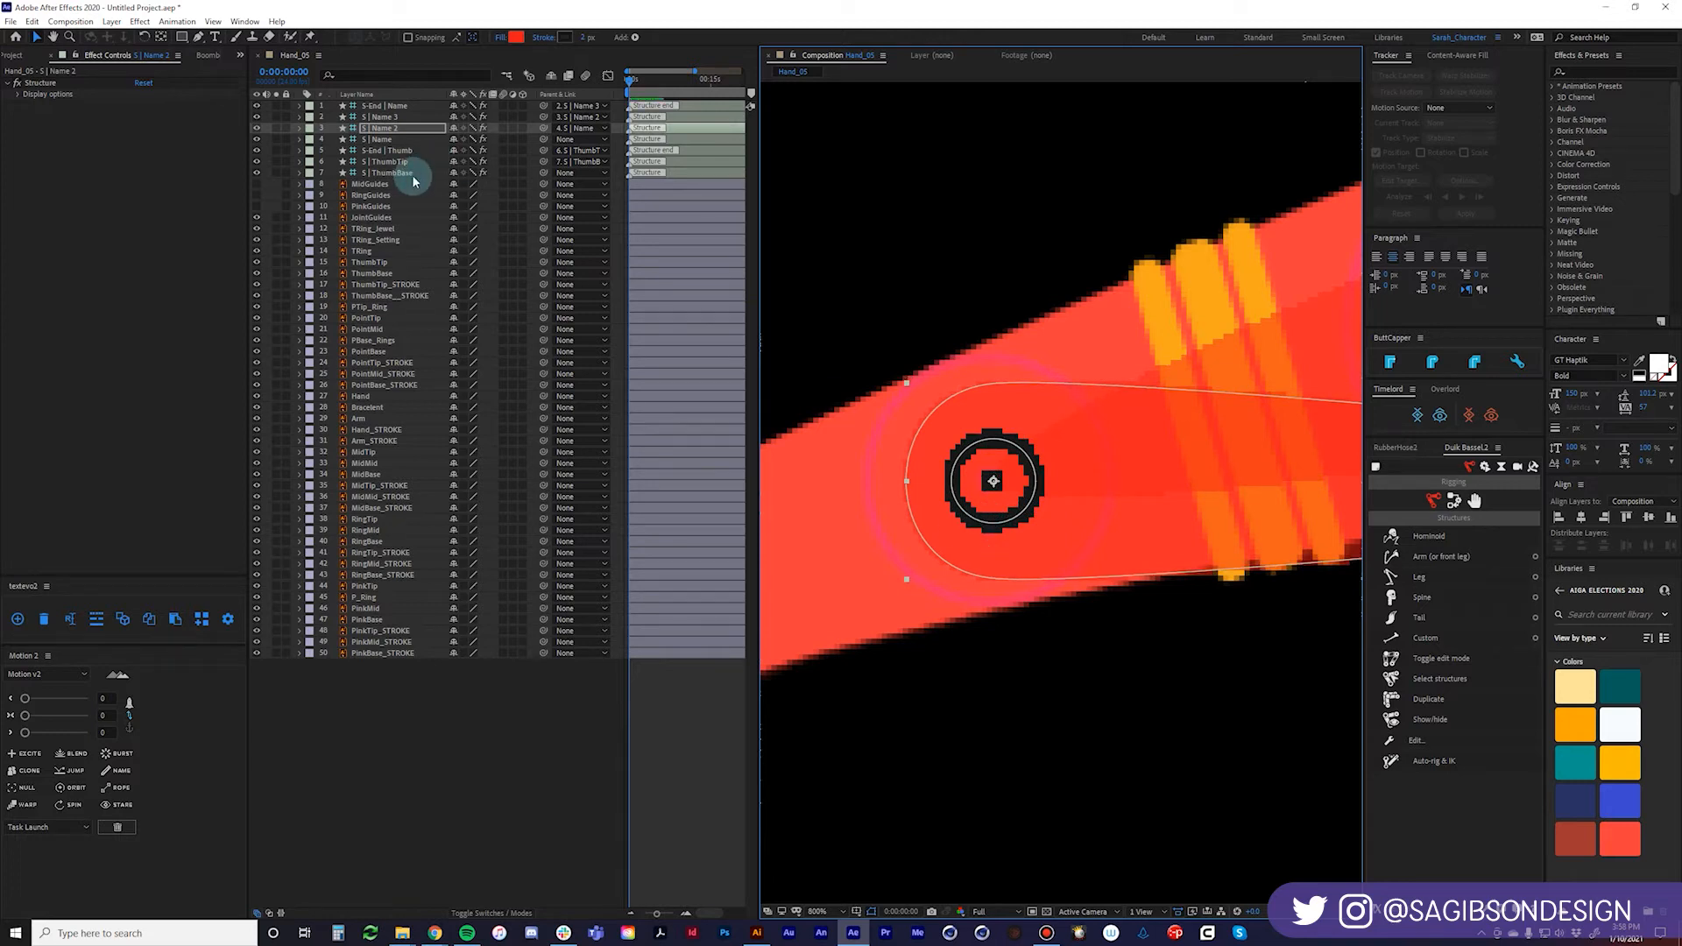
Apply a Fill effect to the JointGuides layer and set its color to white (FFFFFF).
left_click(367, 218)
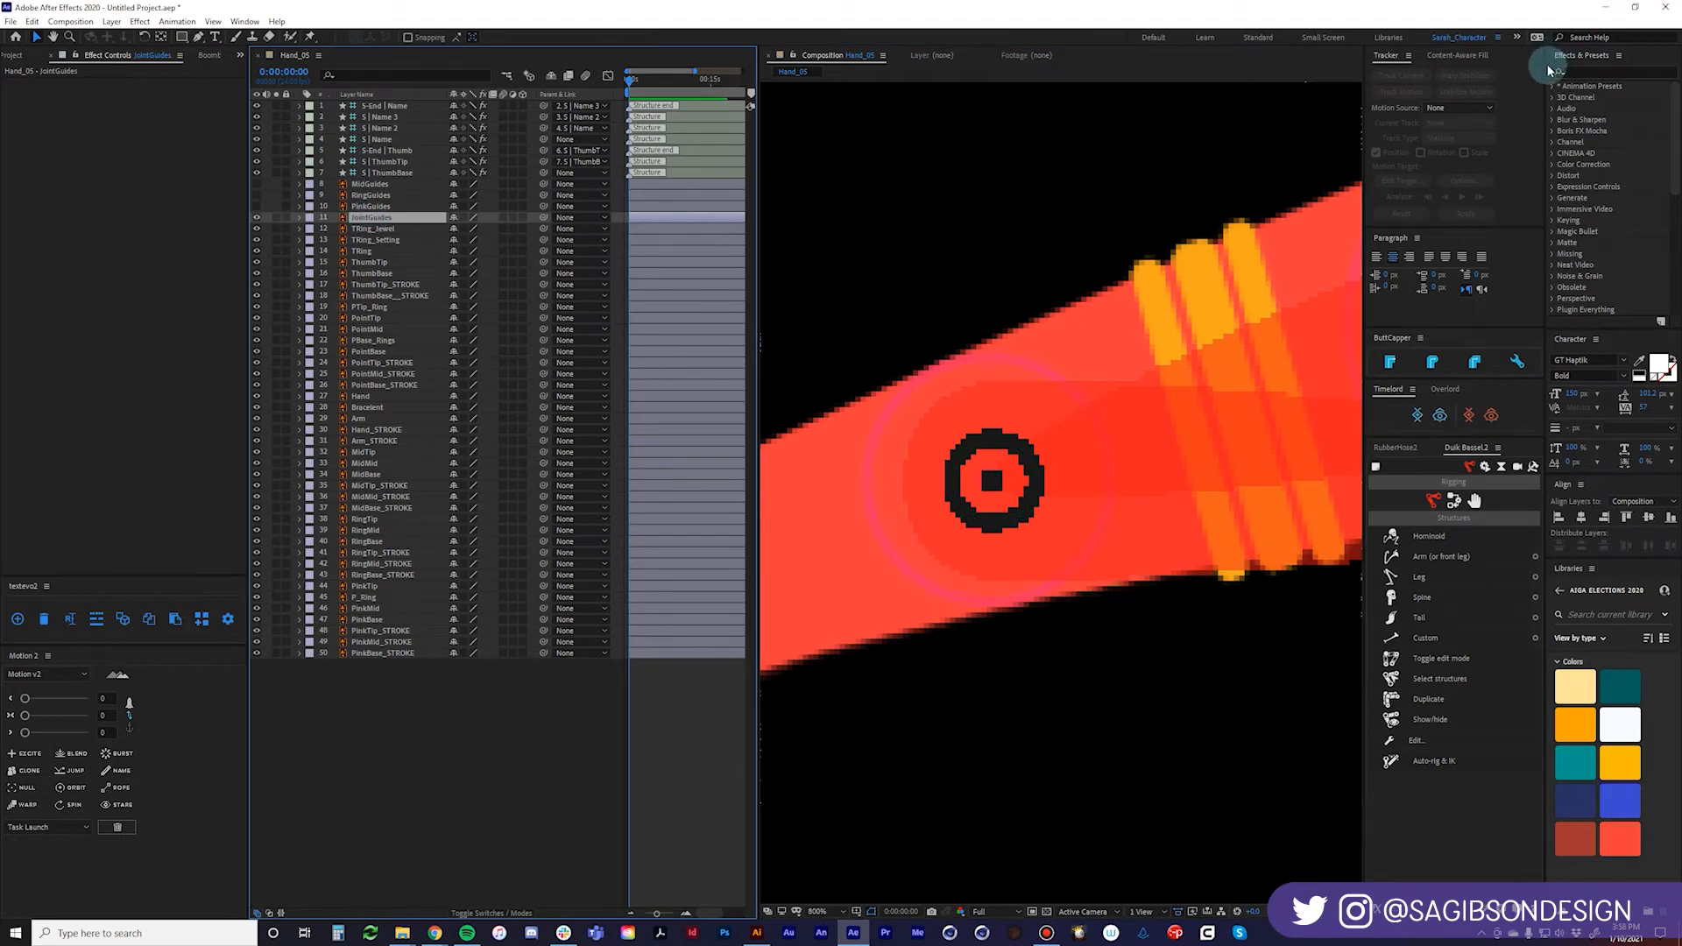
left_click(1589, 70)
type("fill")
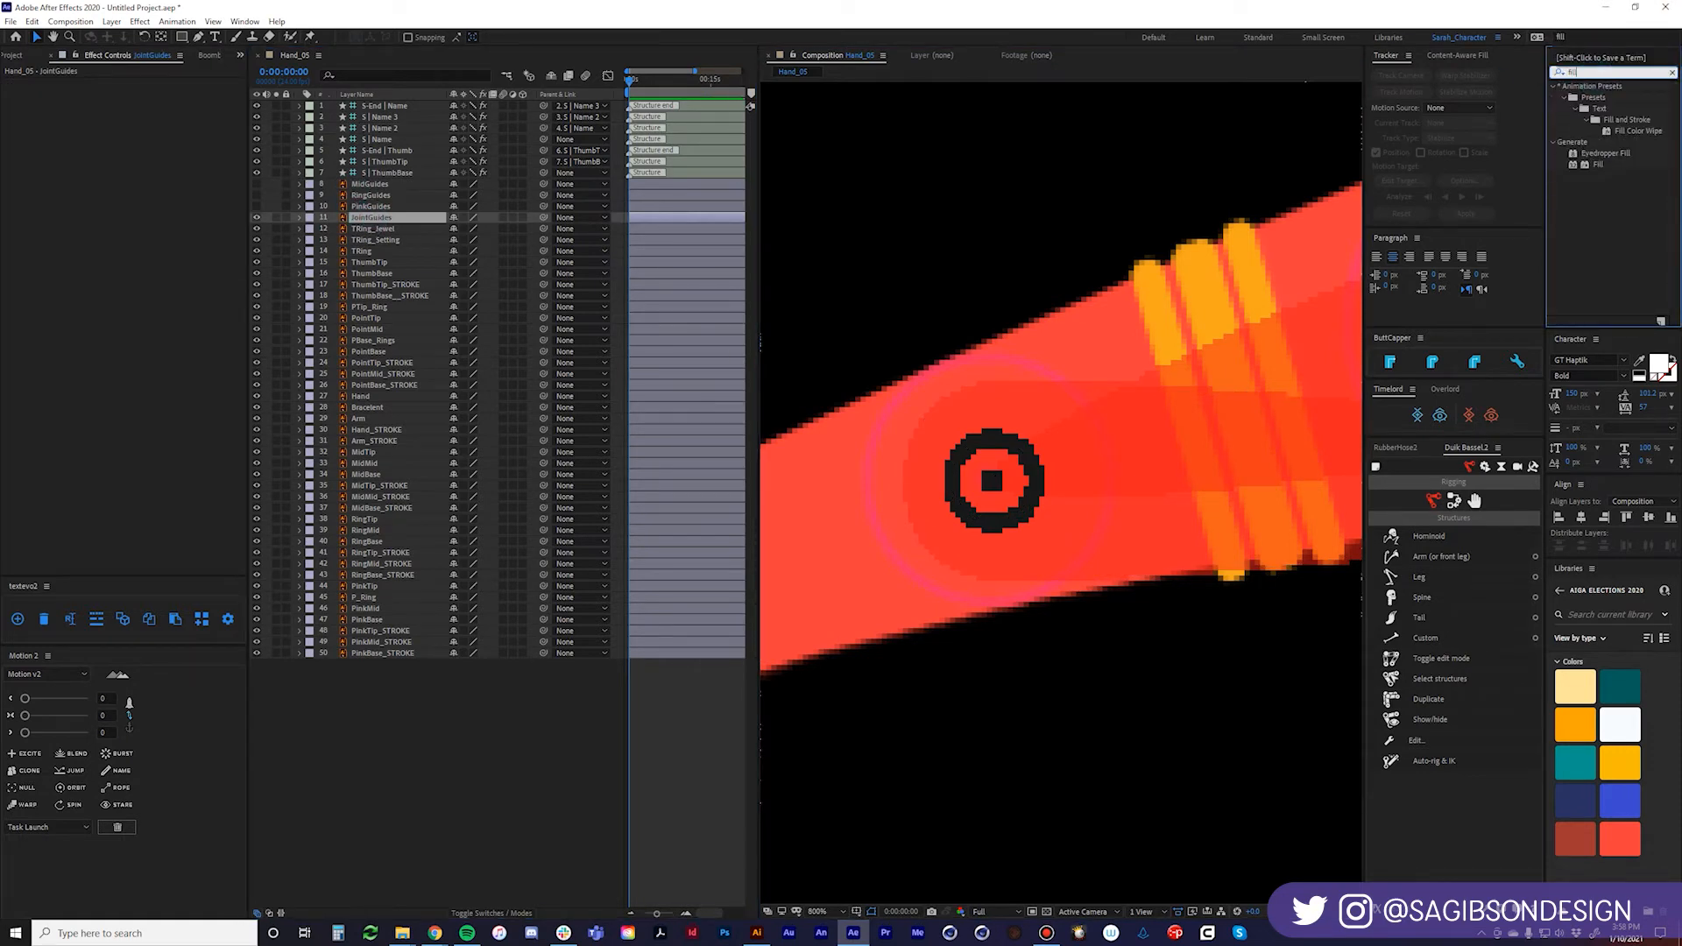
left_click(1647, 174)
double_click(1597, 164)
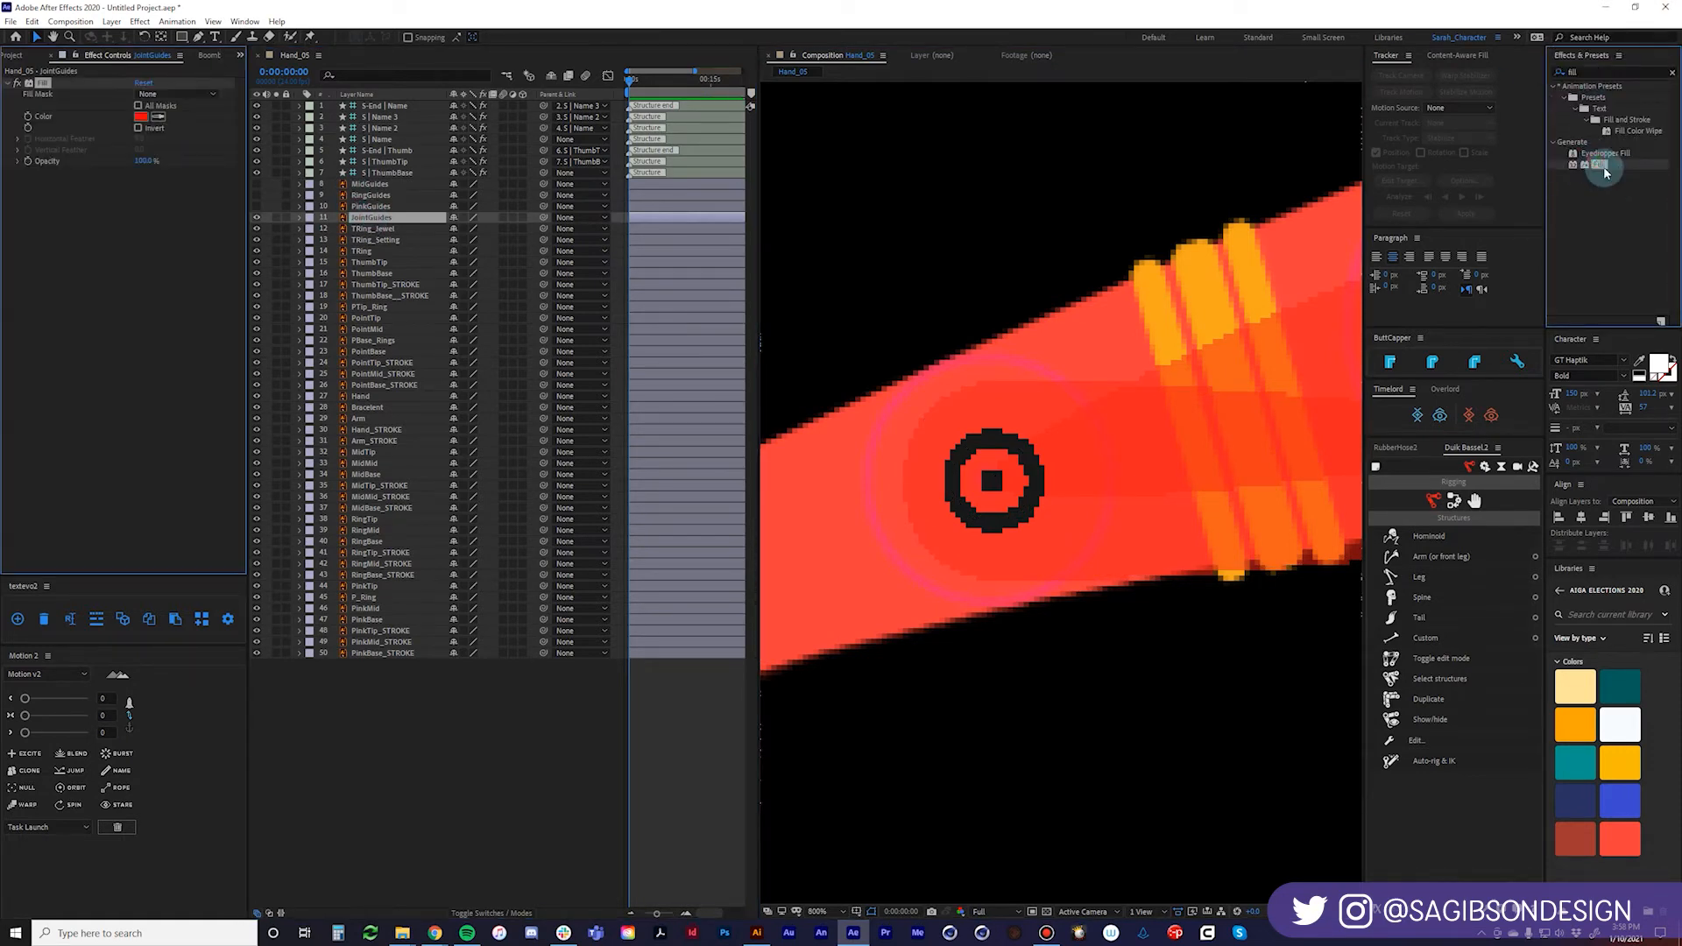
left_click(143, 117)
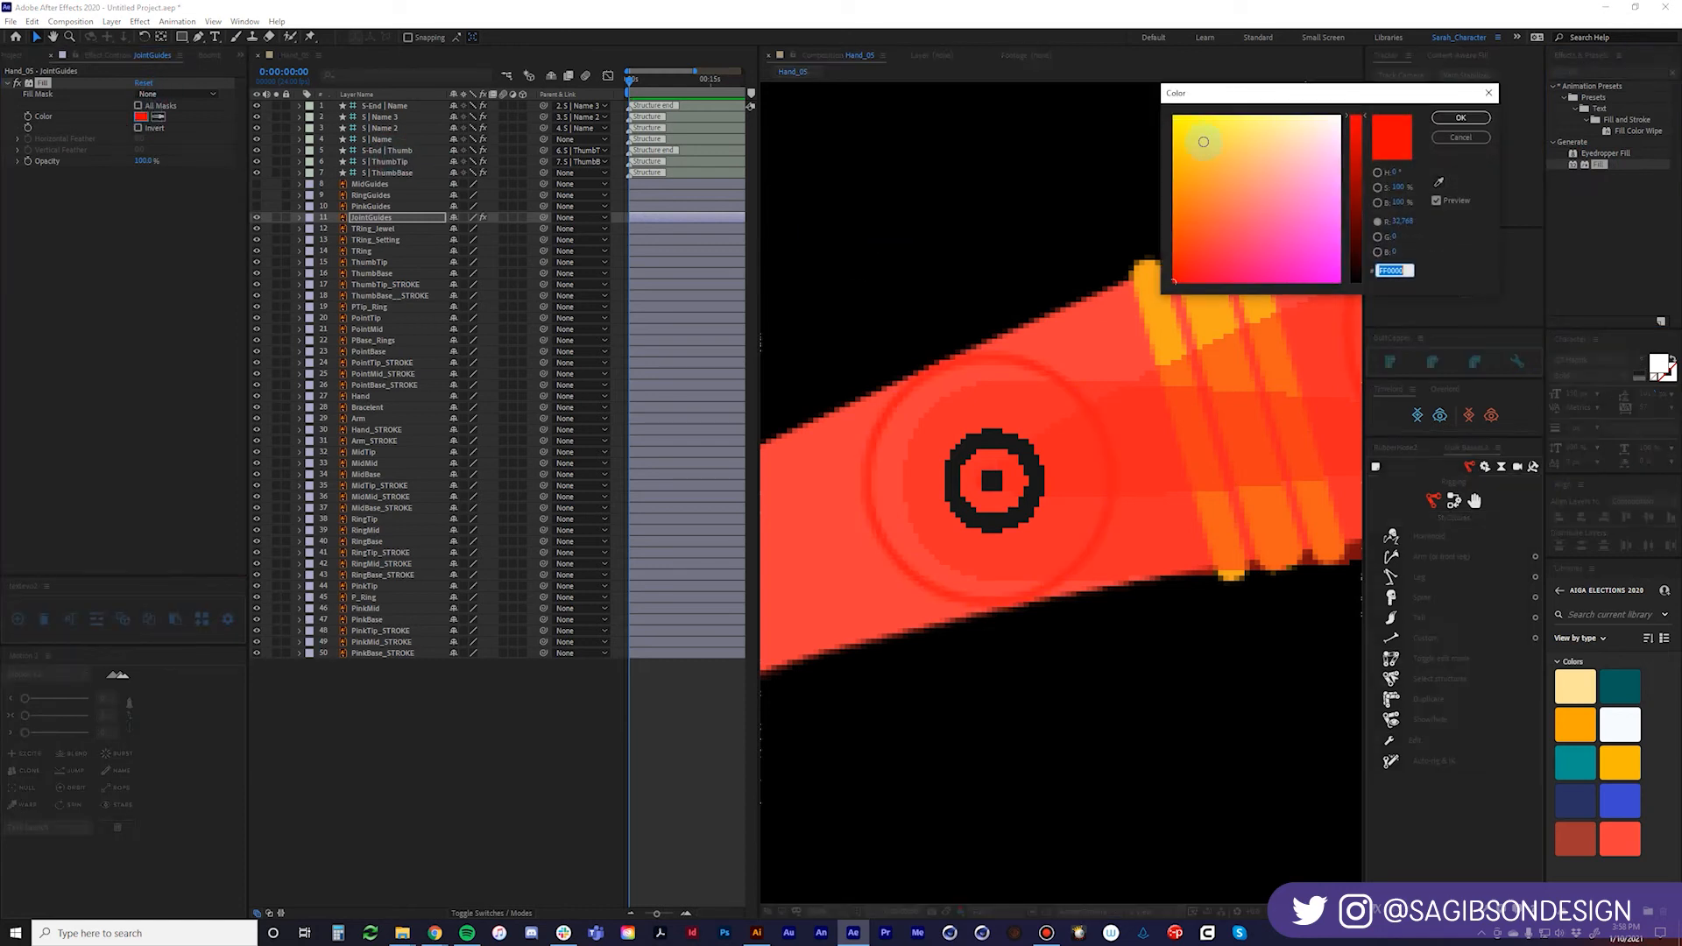
left_click_drag(1266, 154, 1448, 99)
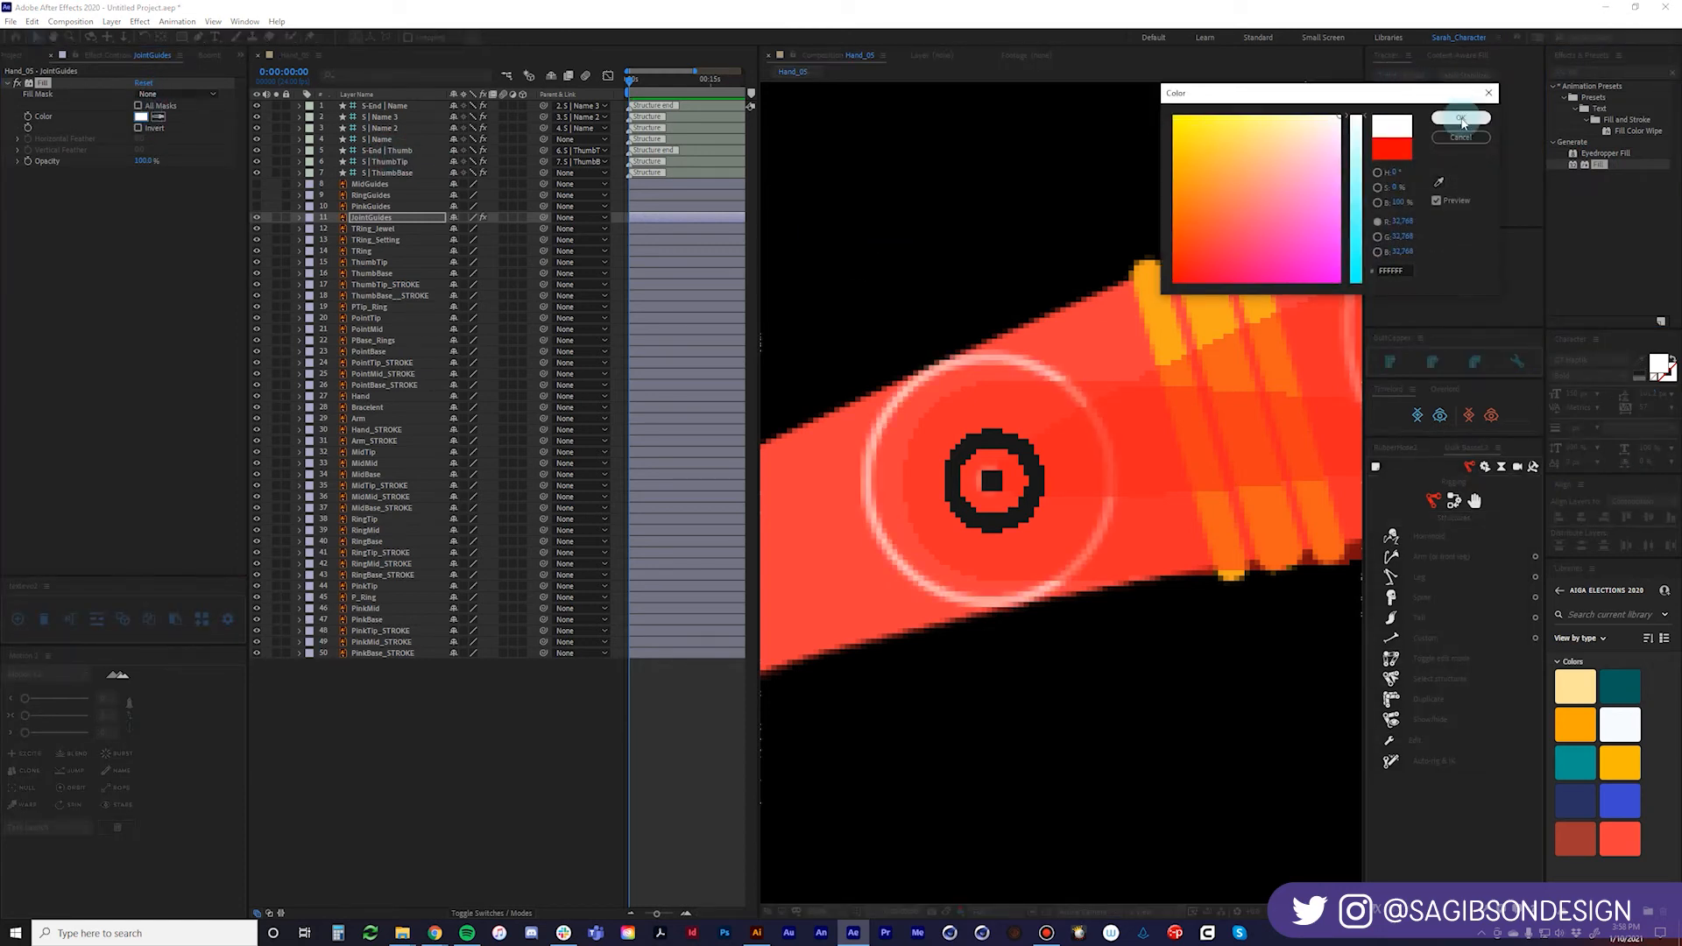
left_click(1461, 119)
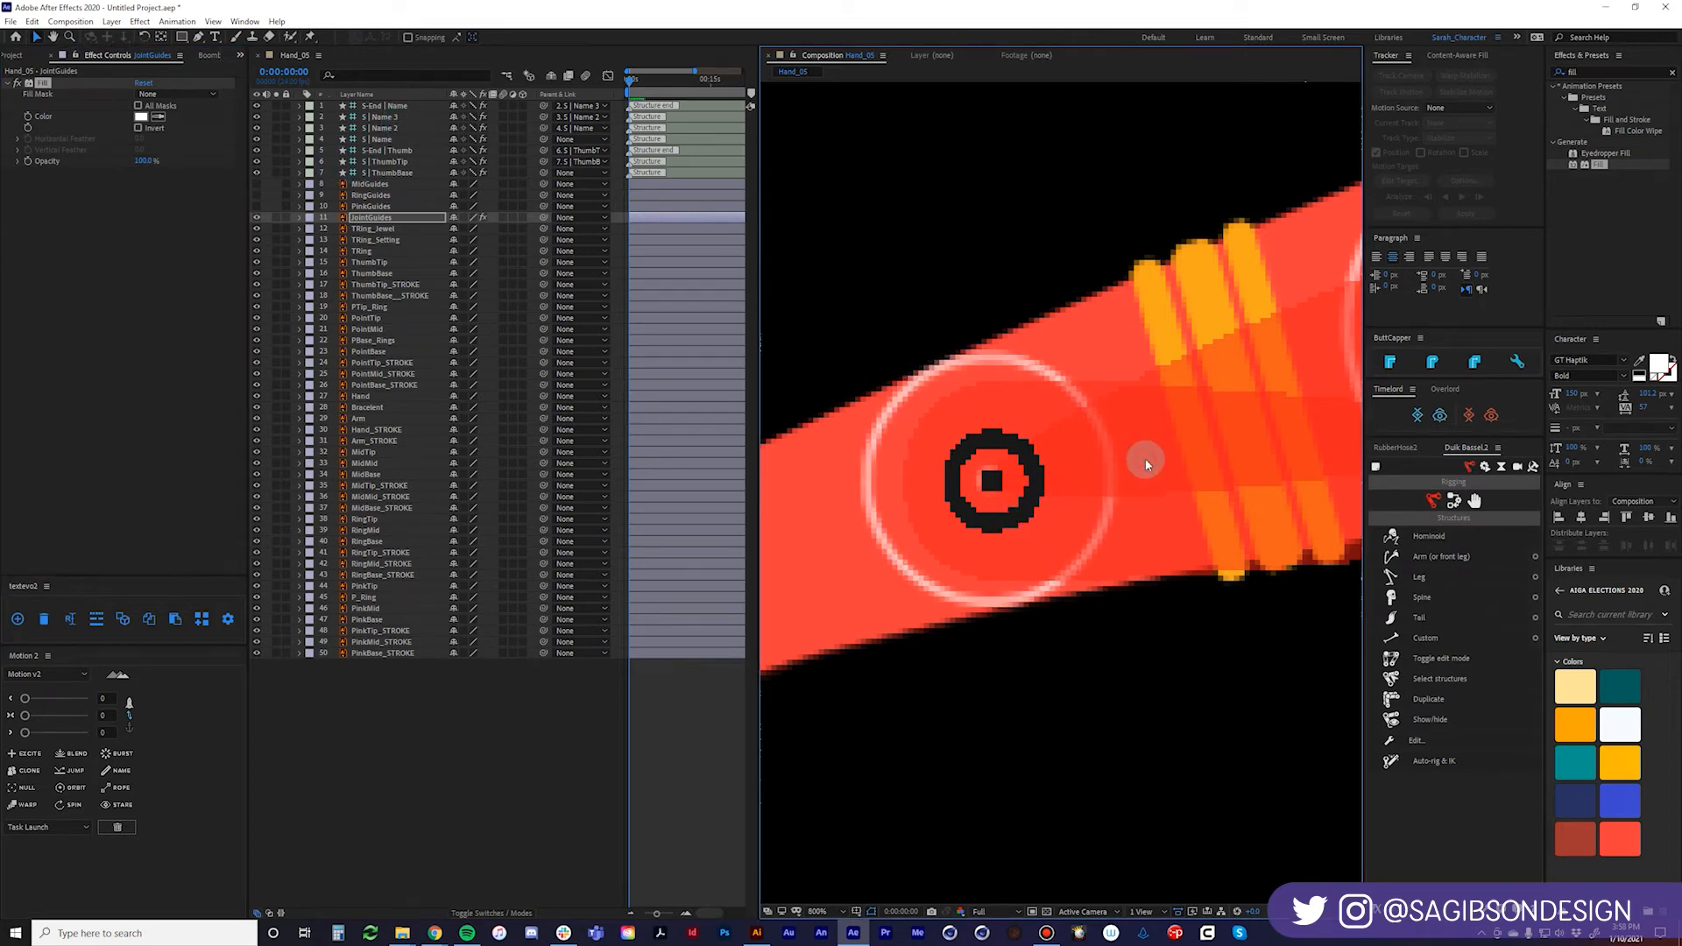
Adjust the pointer finger's second structure in its guide circle and re-centre the first structure on the base guide's centre dot.
left_click(377, 128)
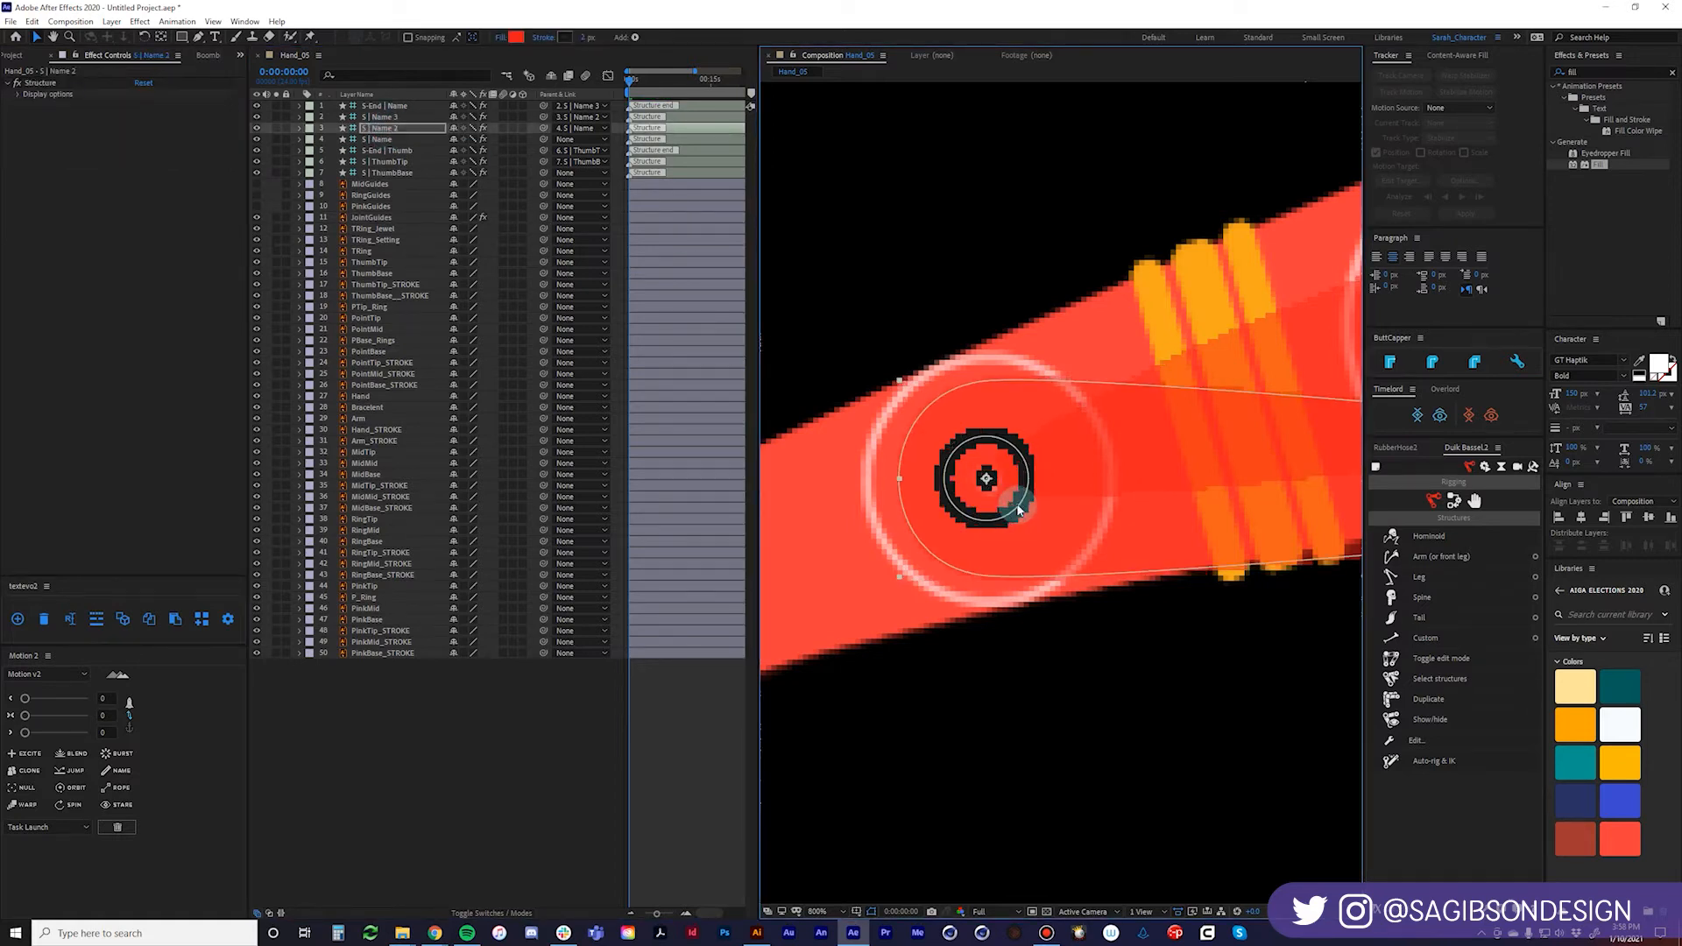
scroll(1017, 503, "down", 1)
scroll(1150, 515, "up", 3)
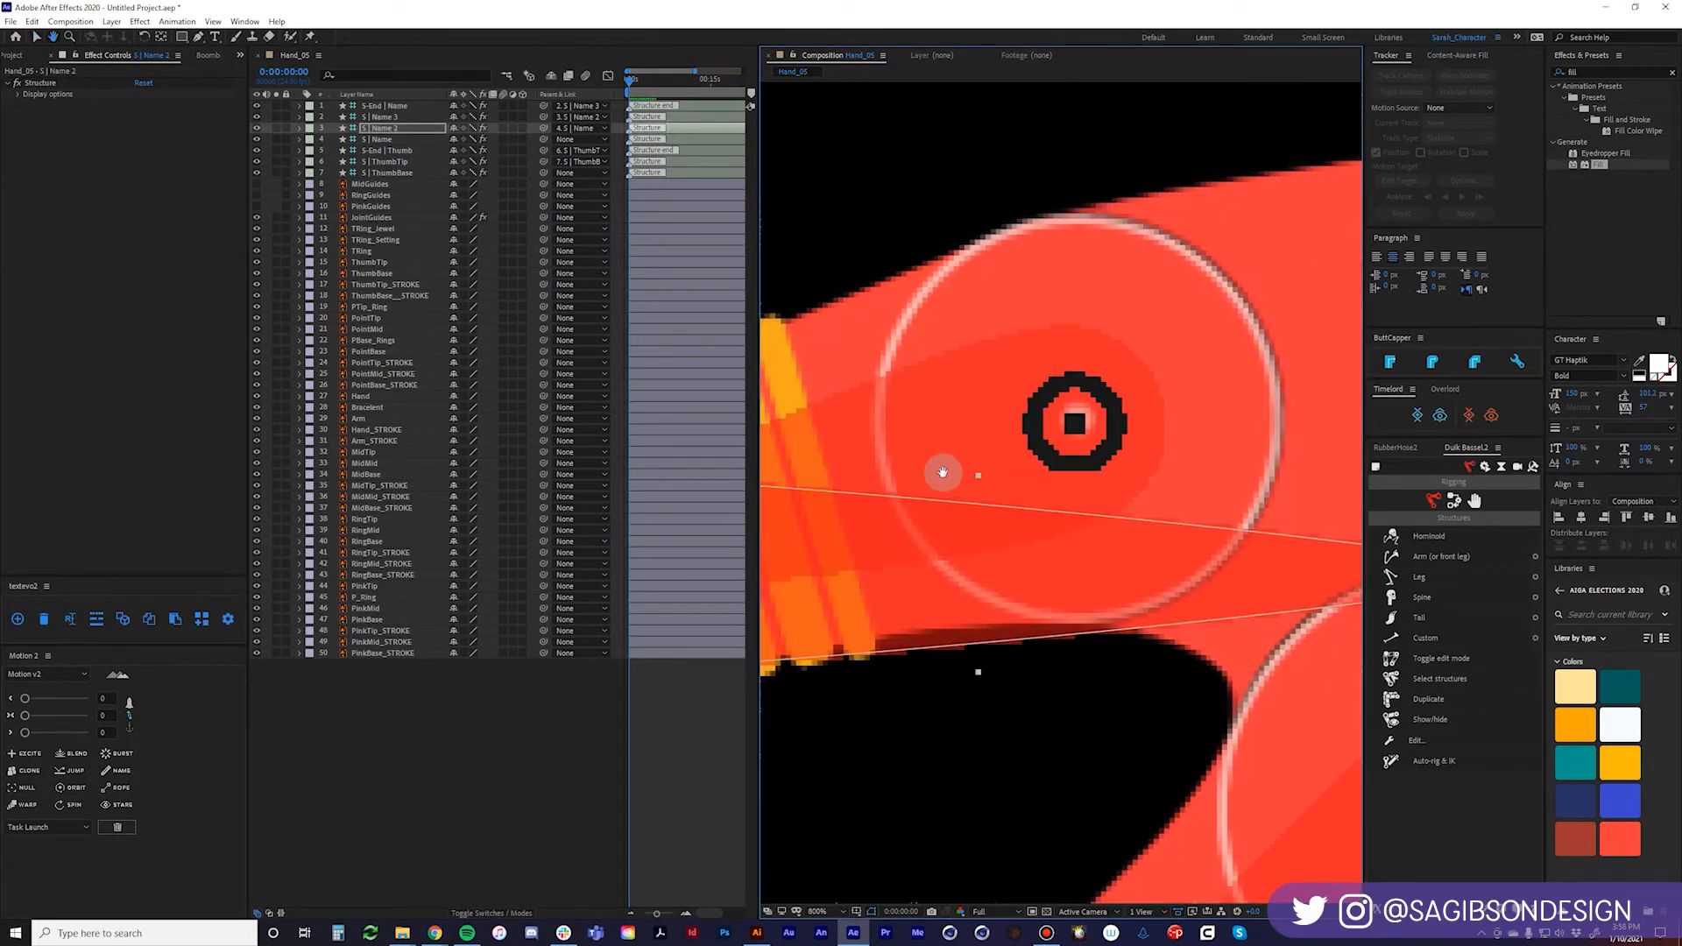
left_click(1097, 462)
left_click_drag(1101, 444, 1102, 449)
Fine-tune the S | Name 2 structure onto the centre dot of the pointer finger's middle guide circle.
scroll(1016, 470, "down", 1)
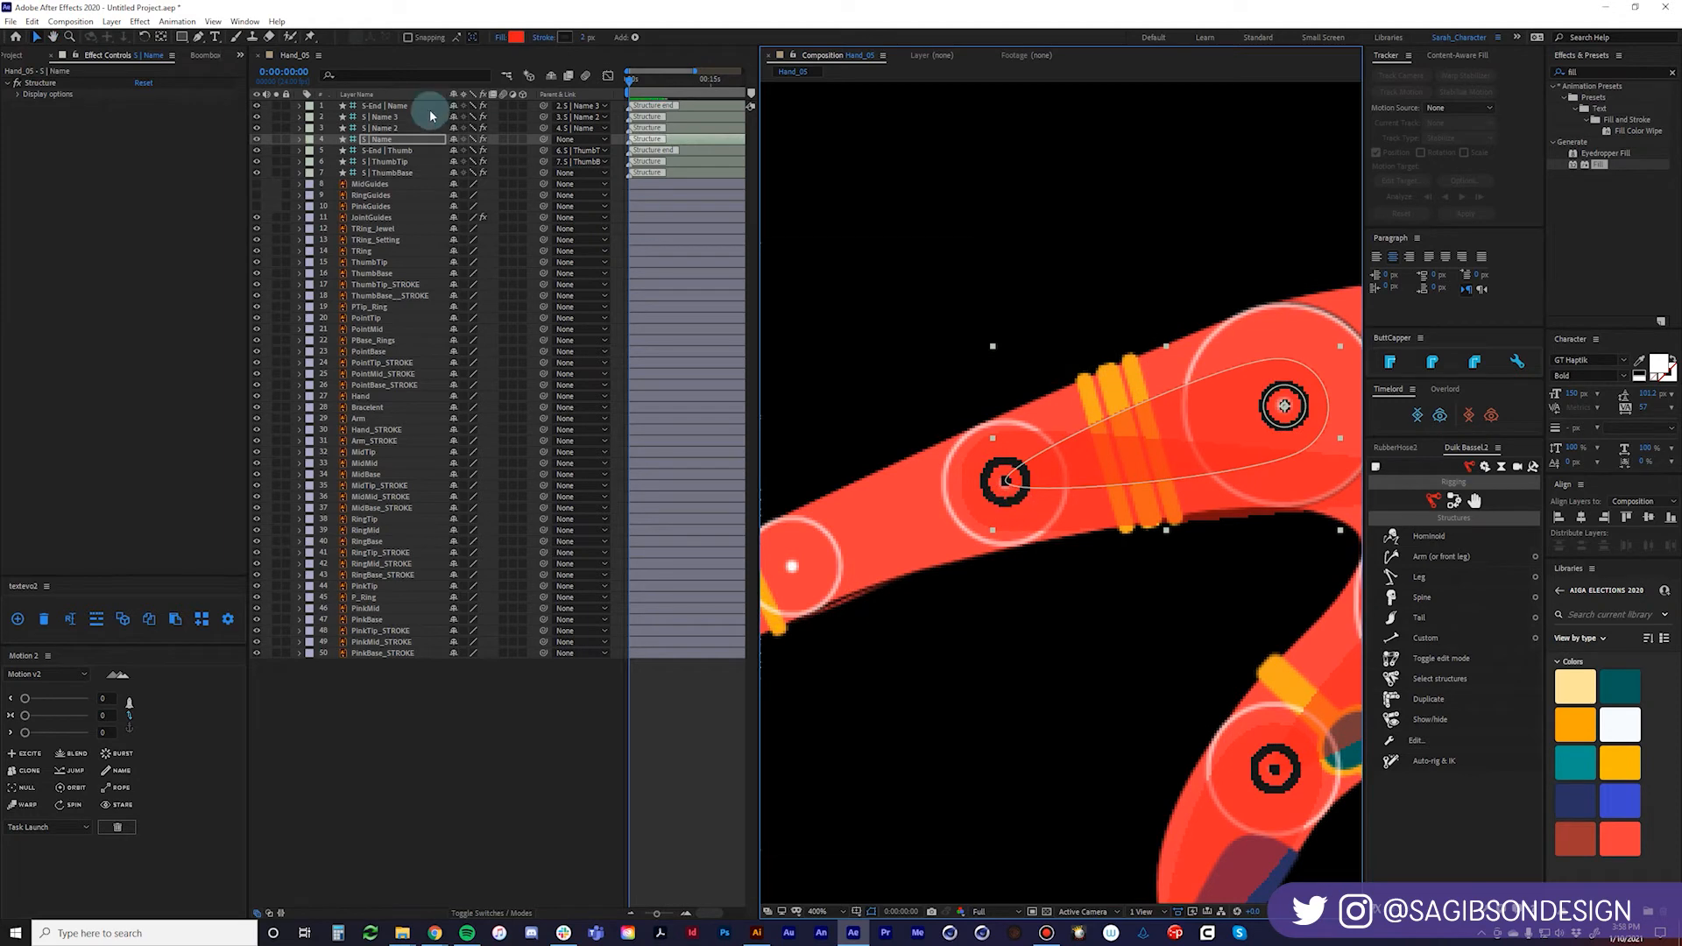
left_click(382, 128)
scroll(1016, 500, "up", 1)
left_click(979, 501)
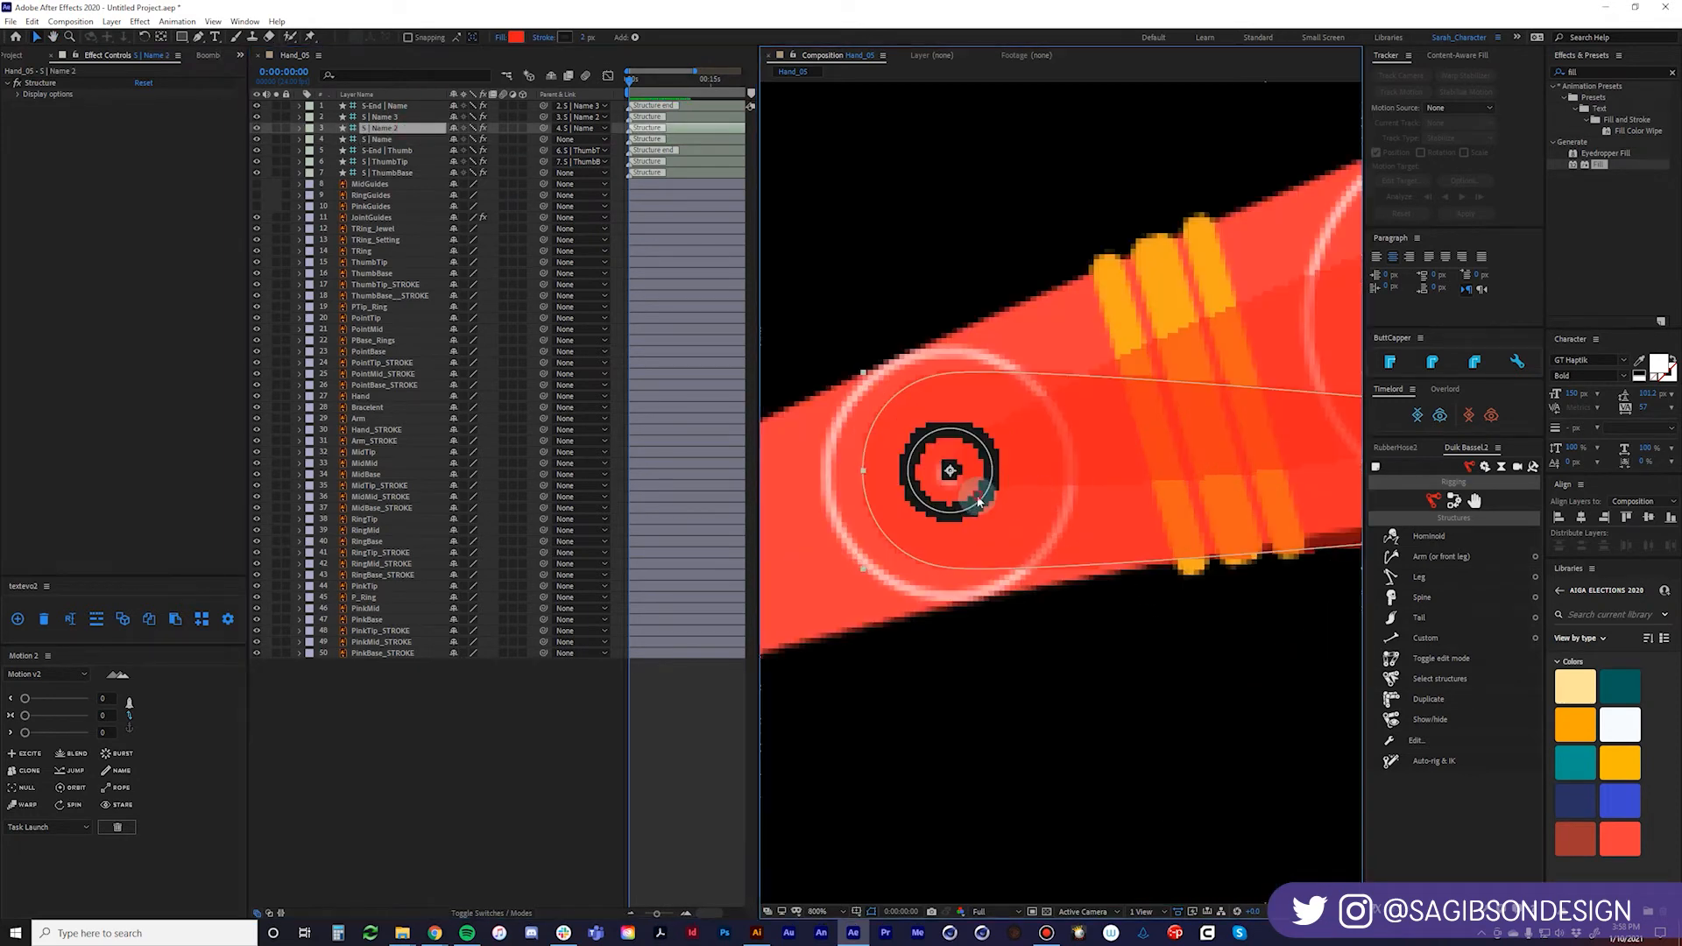
left_click_drag(979, 502, 978, 508)
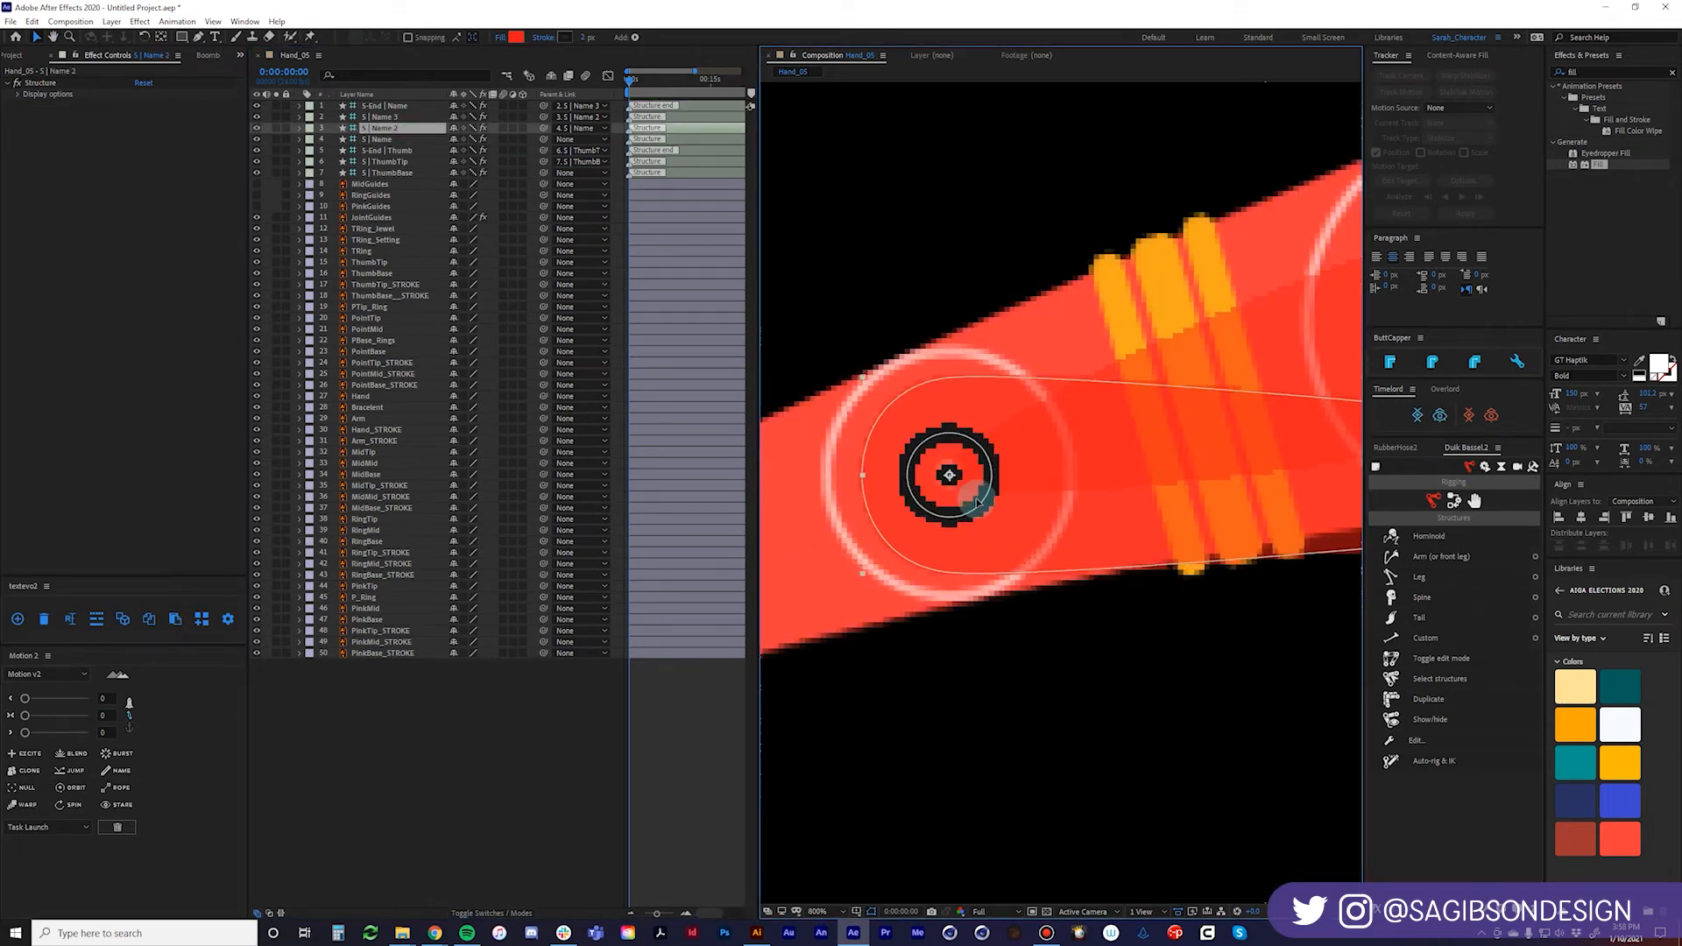
Move the pointer chain's third structure from the palm onto the centre dot of the guide circle nearest the pointer fingertip.
scroll(985, 464, "down", 1)
scroll(1197, 455, "down", 2)
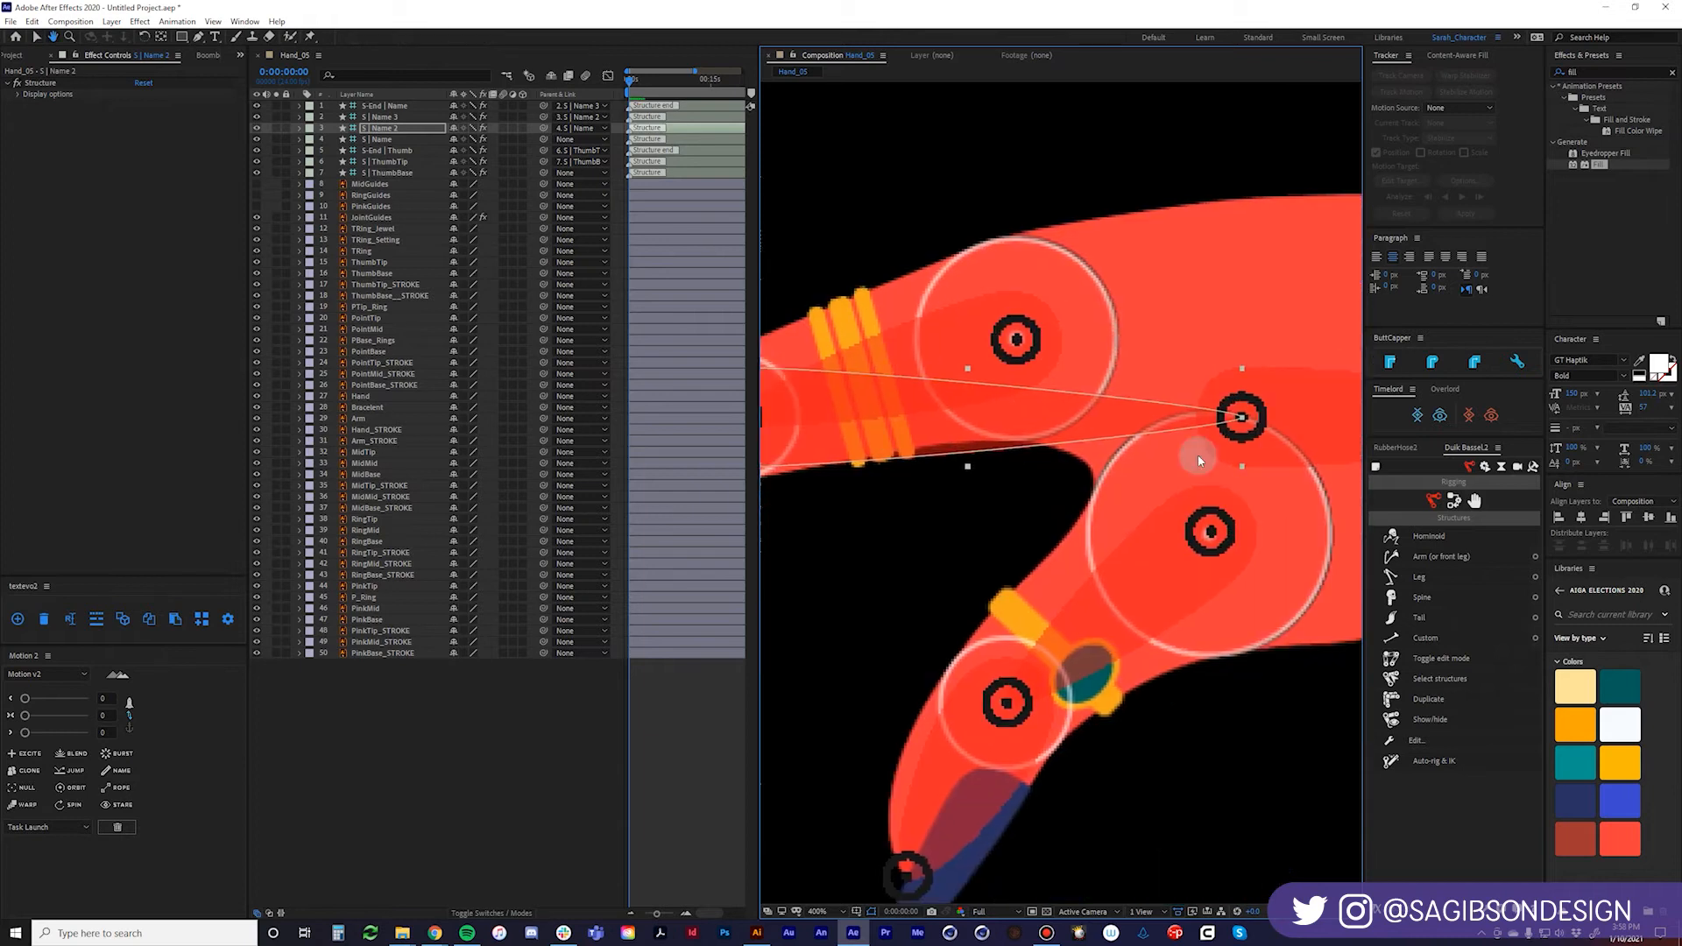
left_click(1239, 419)
scroll(1233, 427, "down", 3)
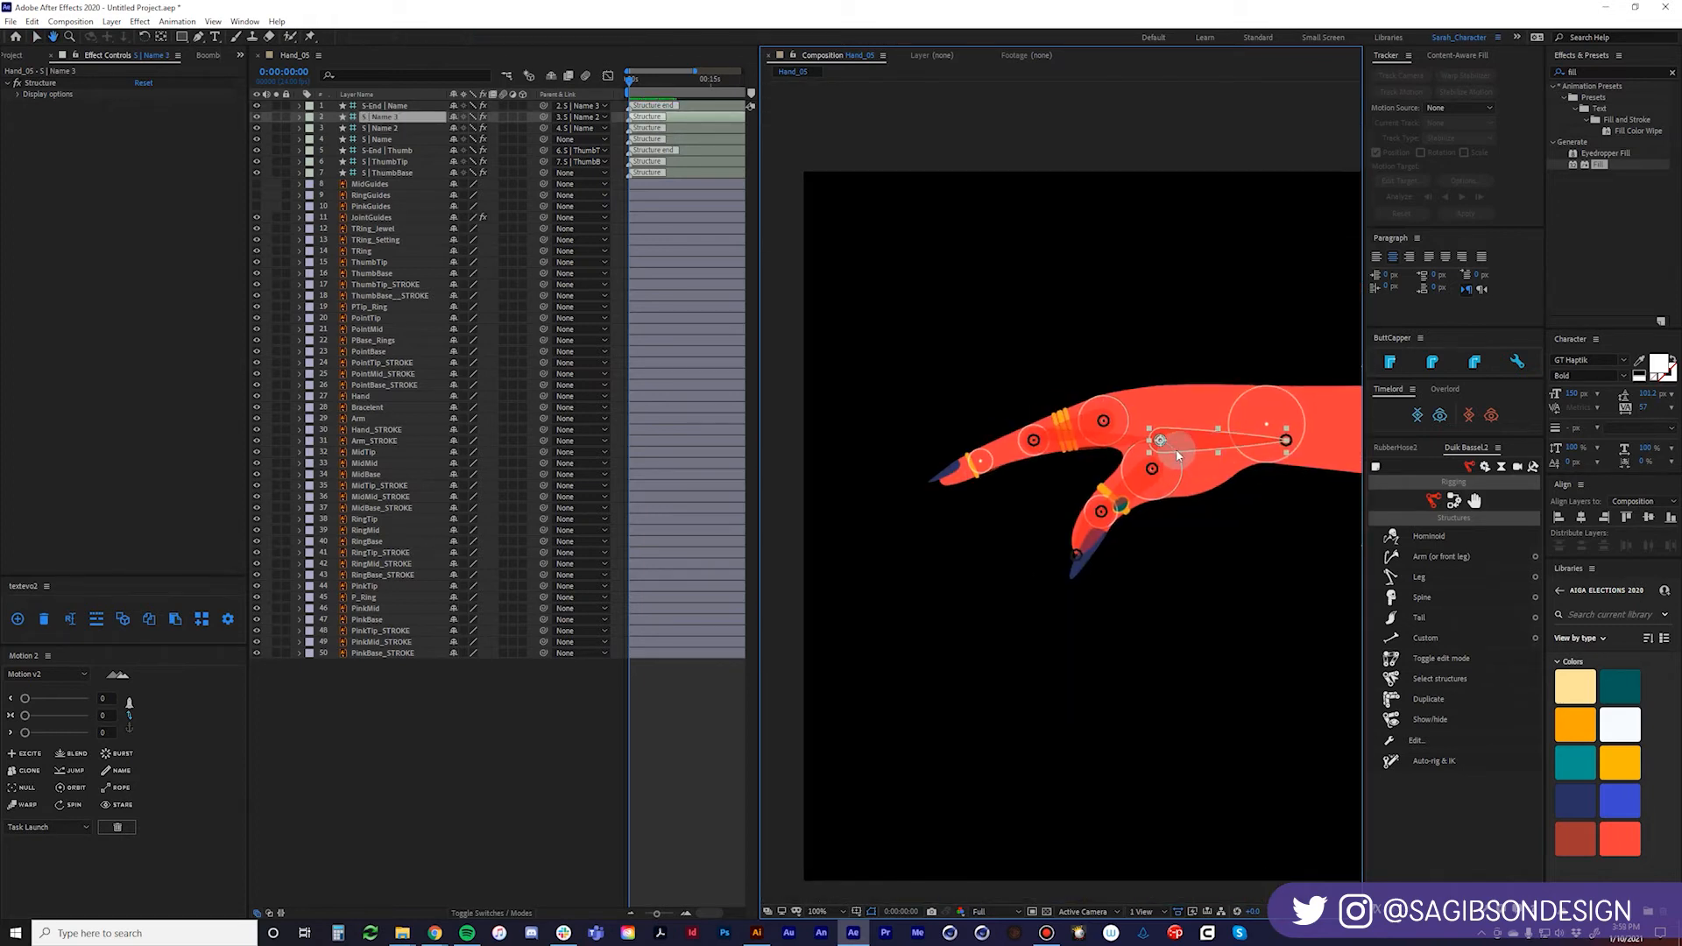
left_click_drag(1150, 451, 961, 468)
scroll(959, 468, "up", 3)
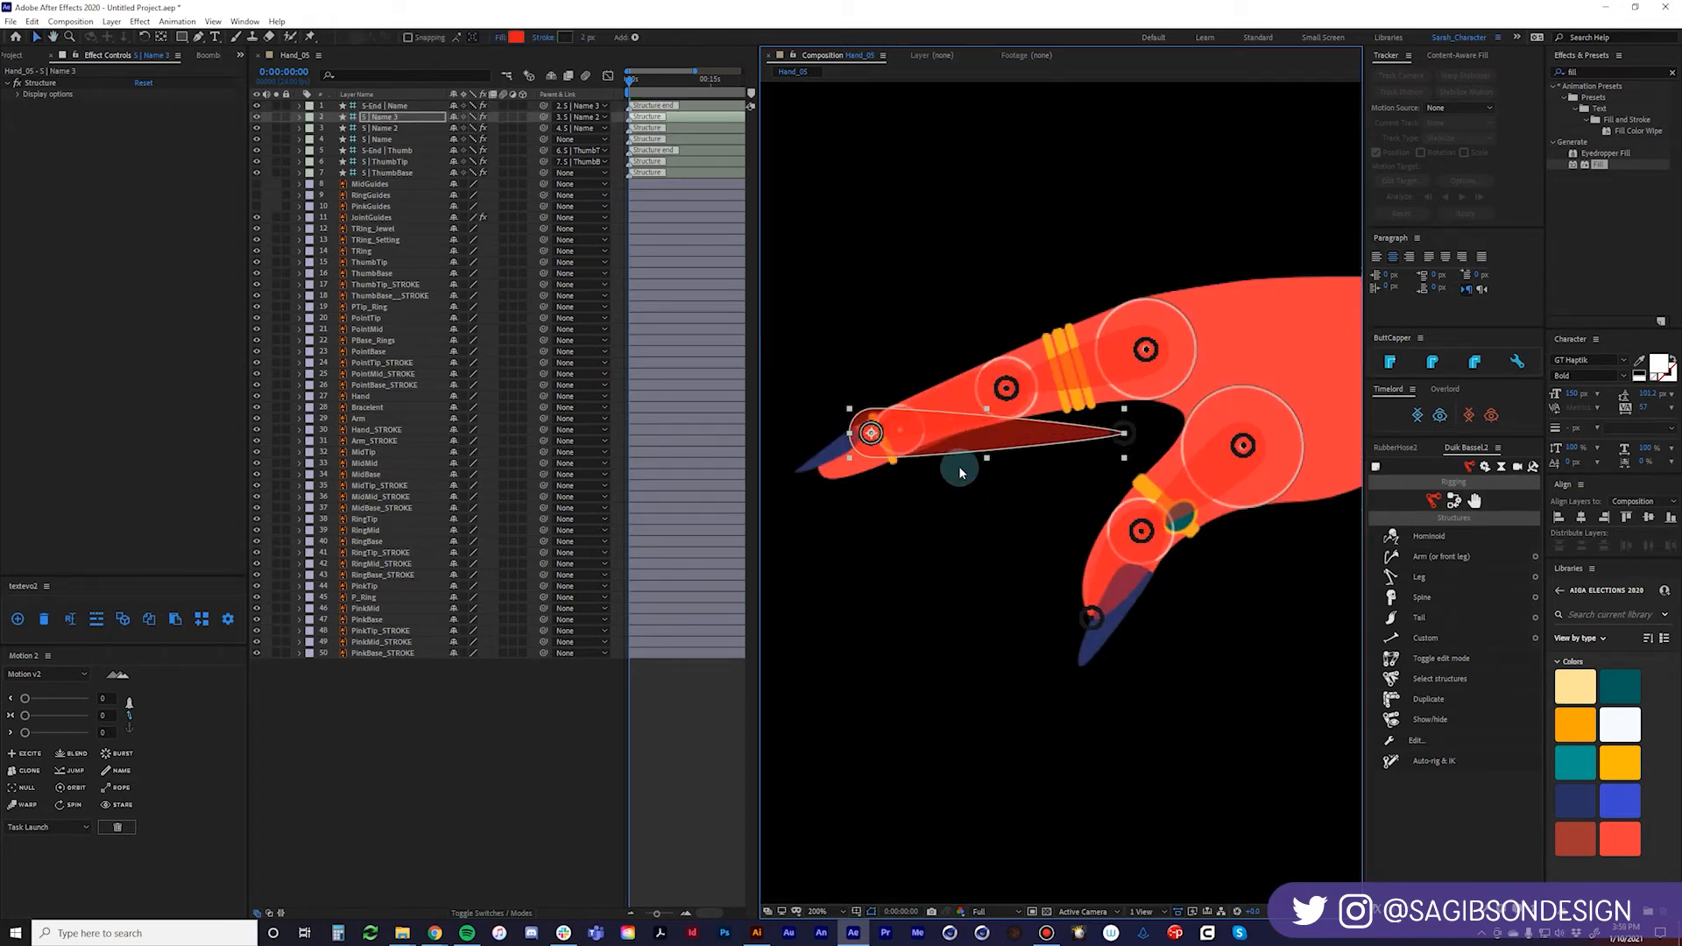
scroll(1130, 345, "down", 2)
scroll(1160, 375, "up", 4)
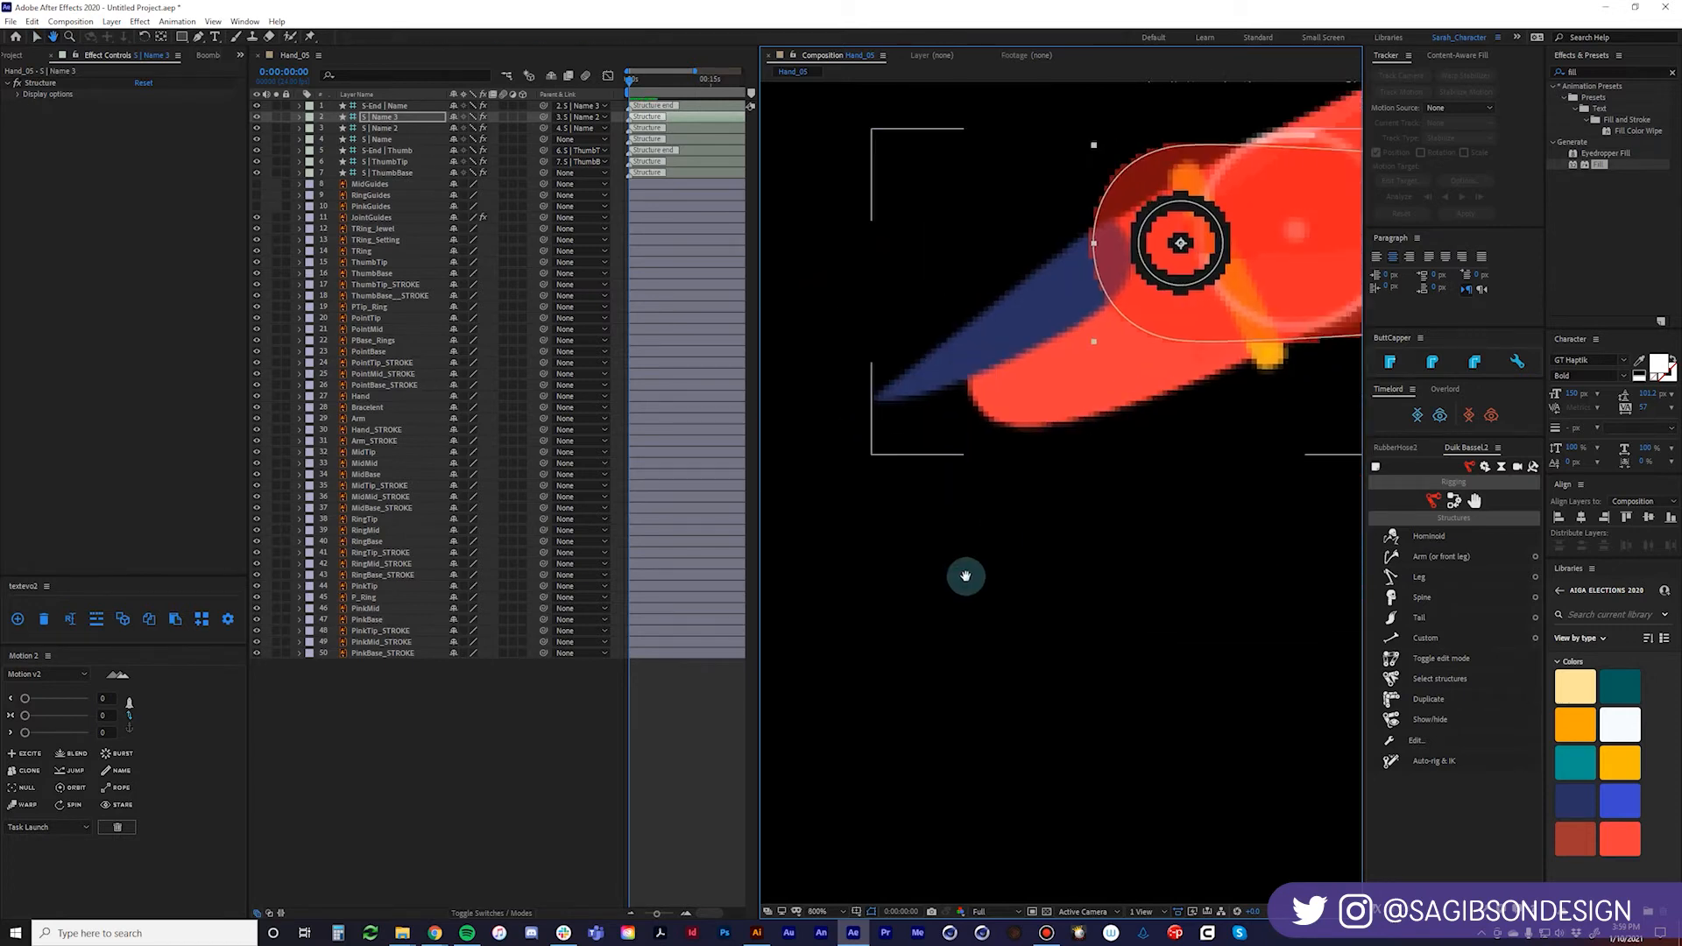
scroll(1027, 462, "up", 3)
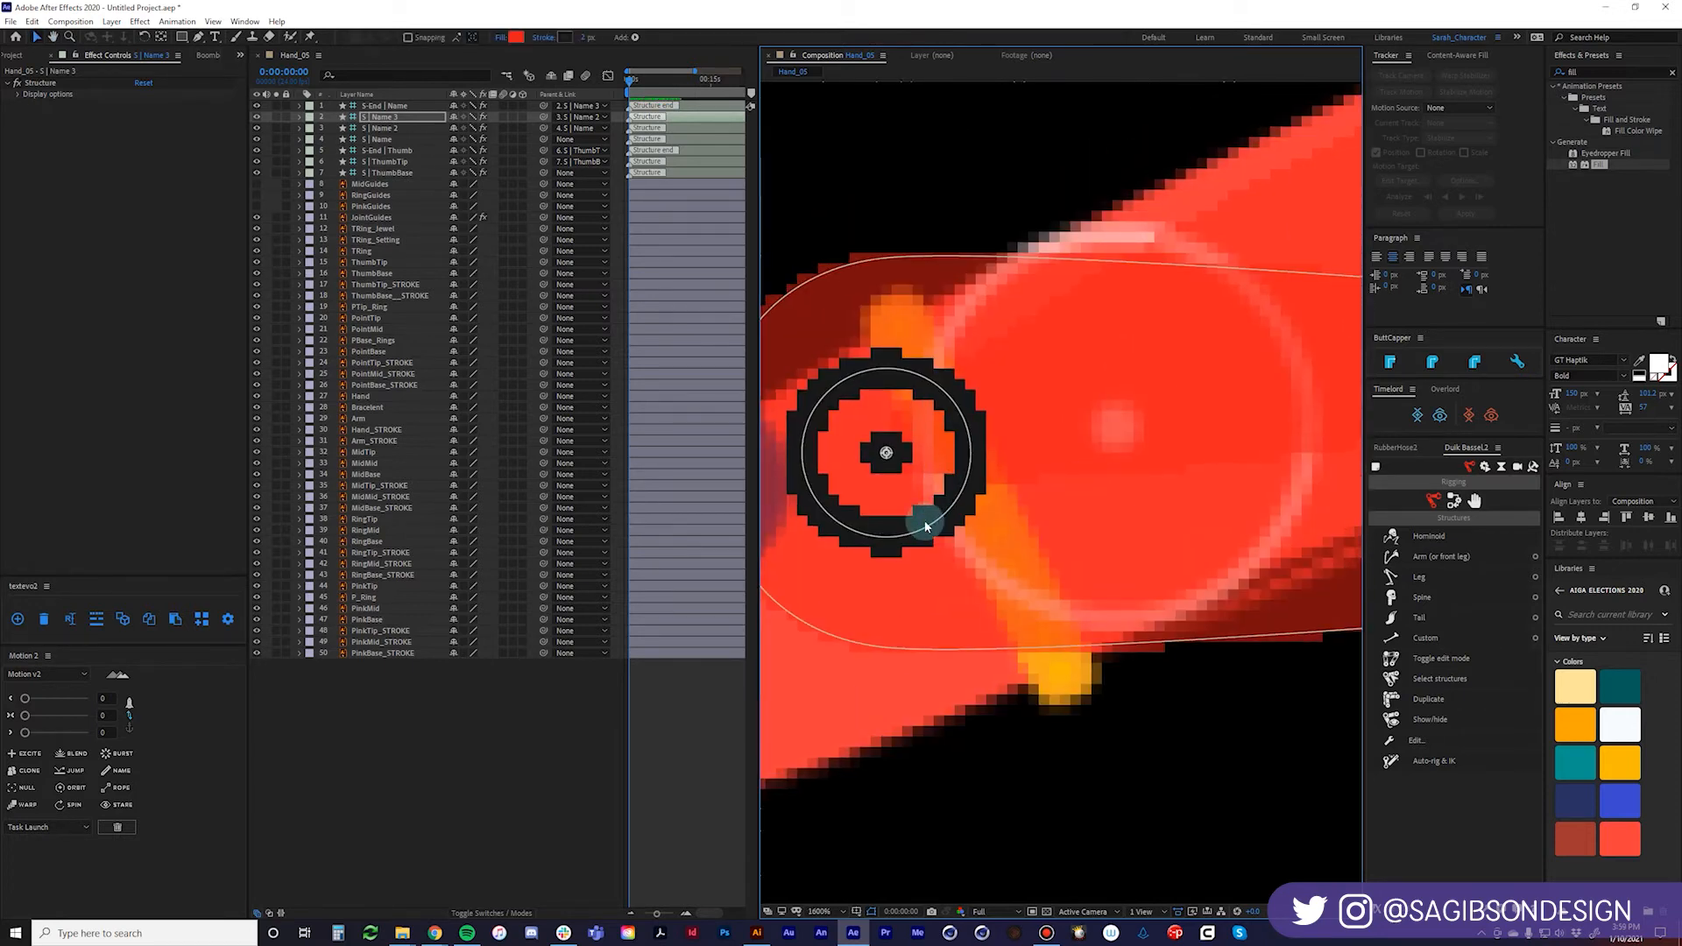
left_click_drag(1125, 500, 893, 557)
Place the S-End | Name structure at the very tip of the pointer finger, where the nail meets the flesh.
scroll(930, 455, "down", 3)
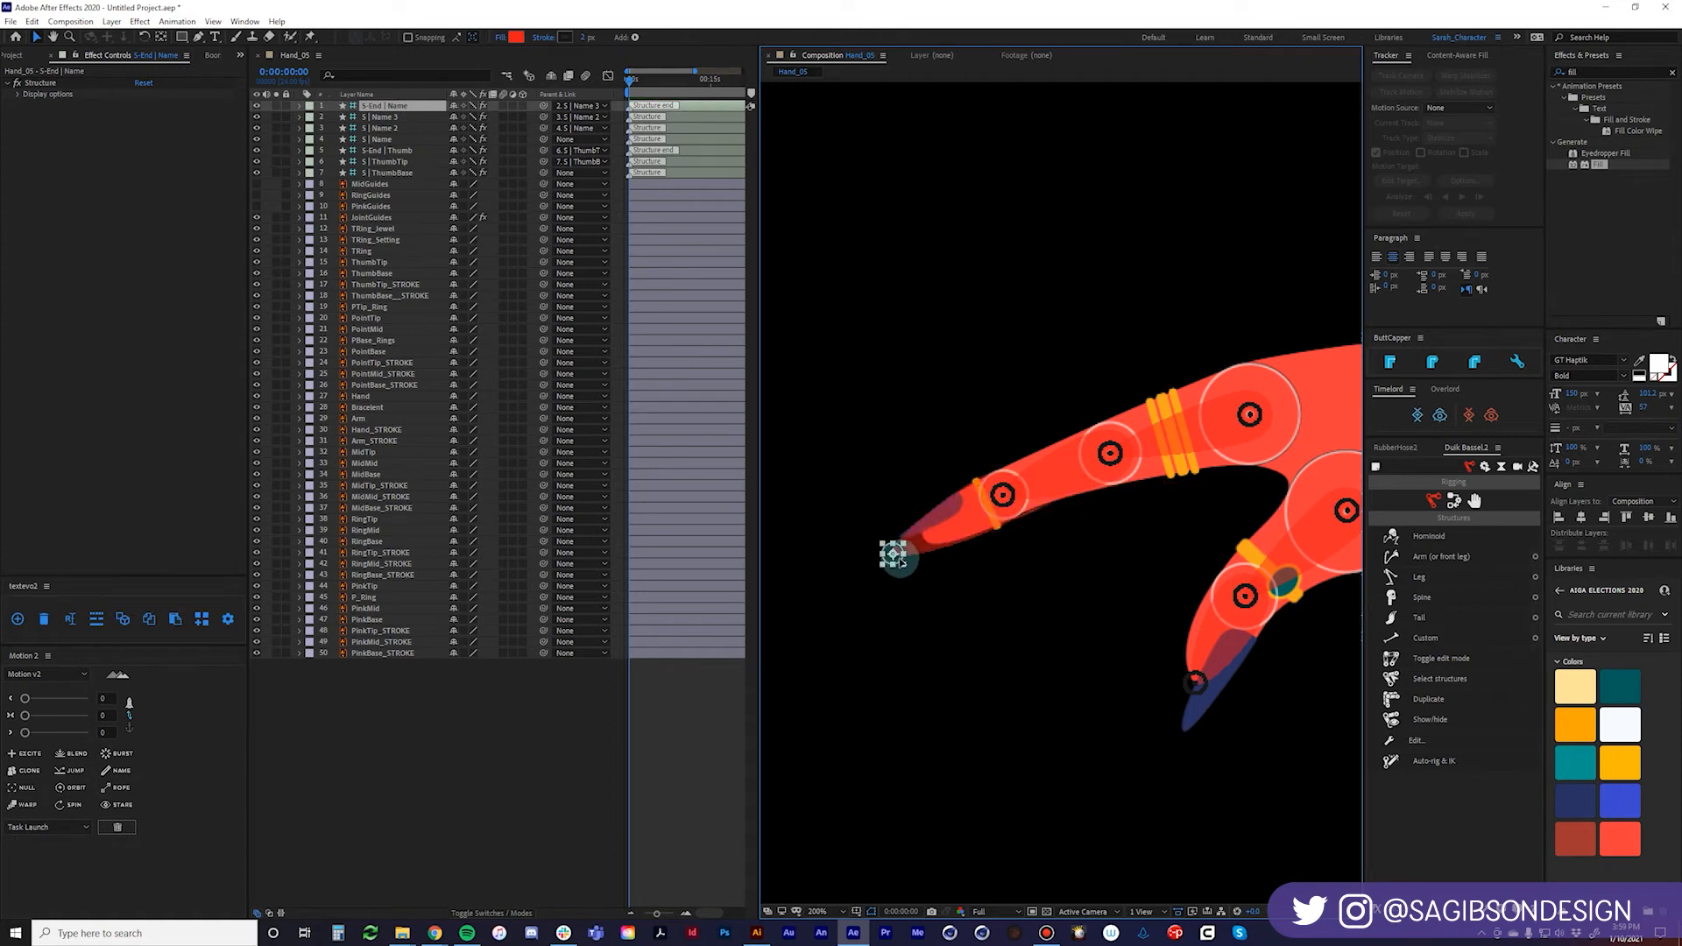
scroll(906, 555, "up", 4)
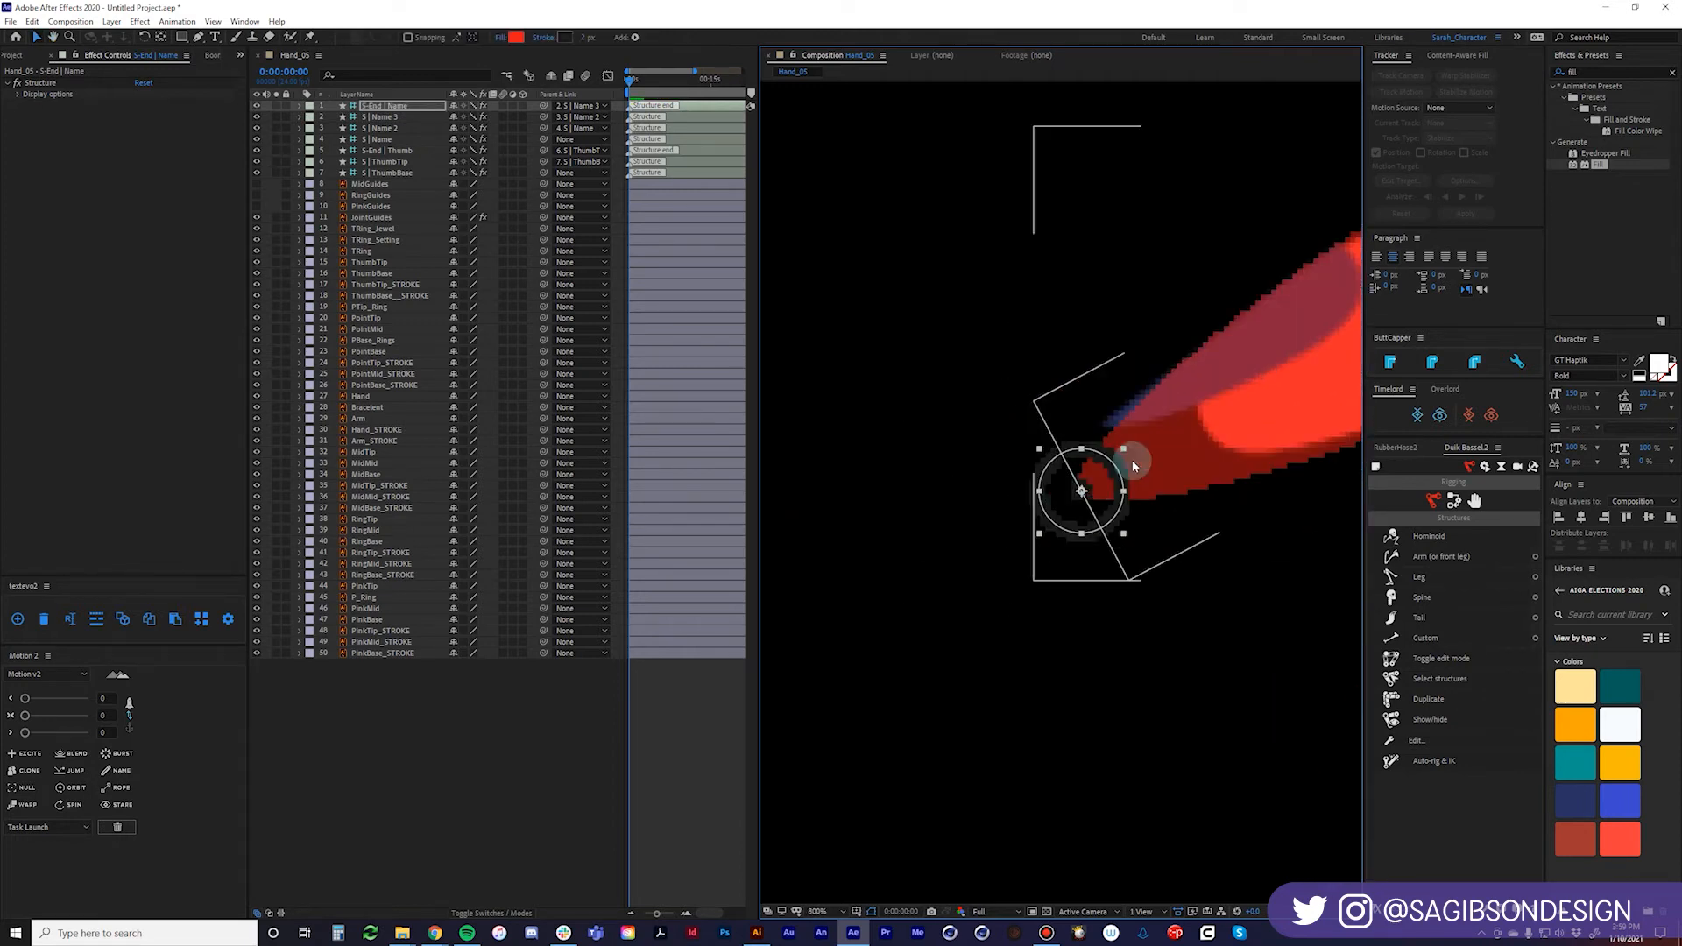
left_click_drag(1079, 478, 959, 562)
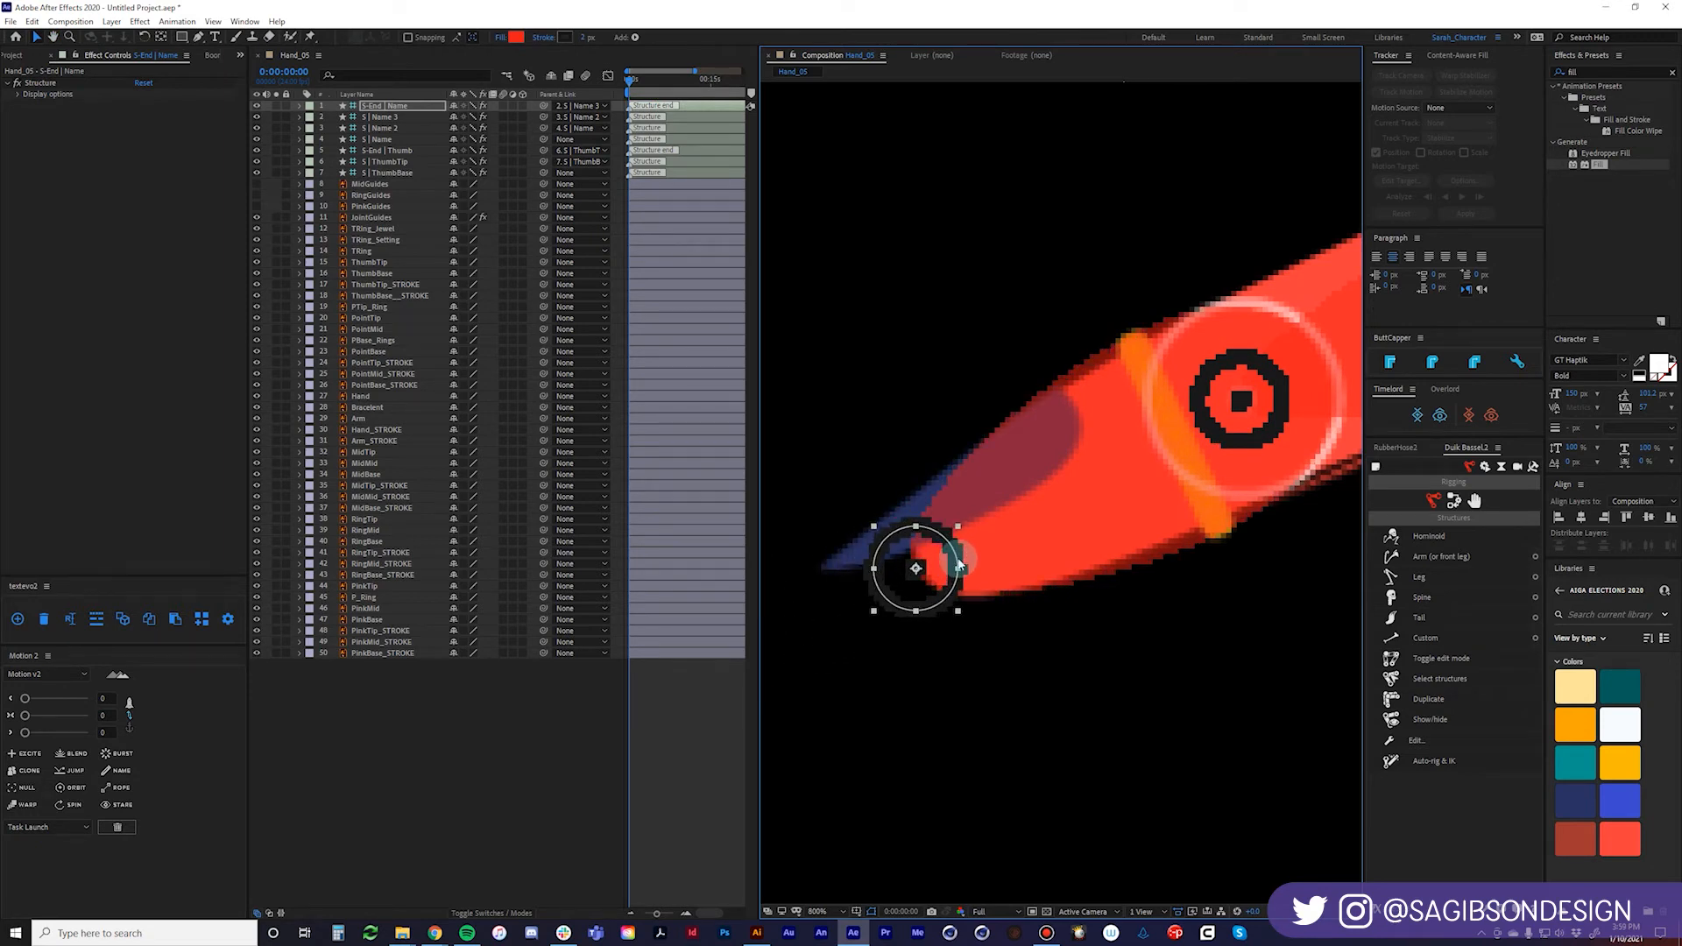
scroll(959, 563, "down", 1)
left_click_drag(1284, 219, 1120, 512)
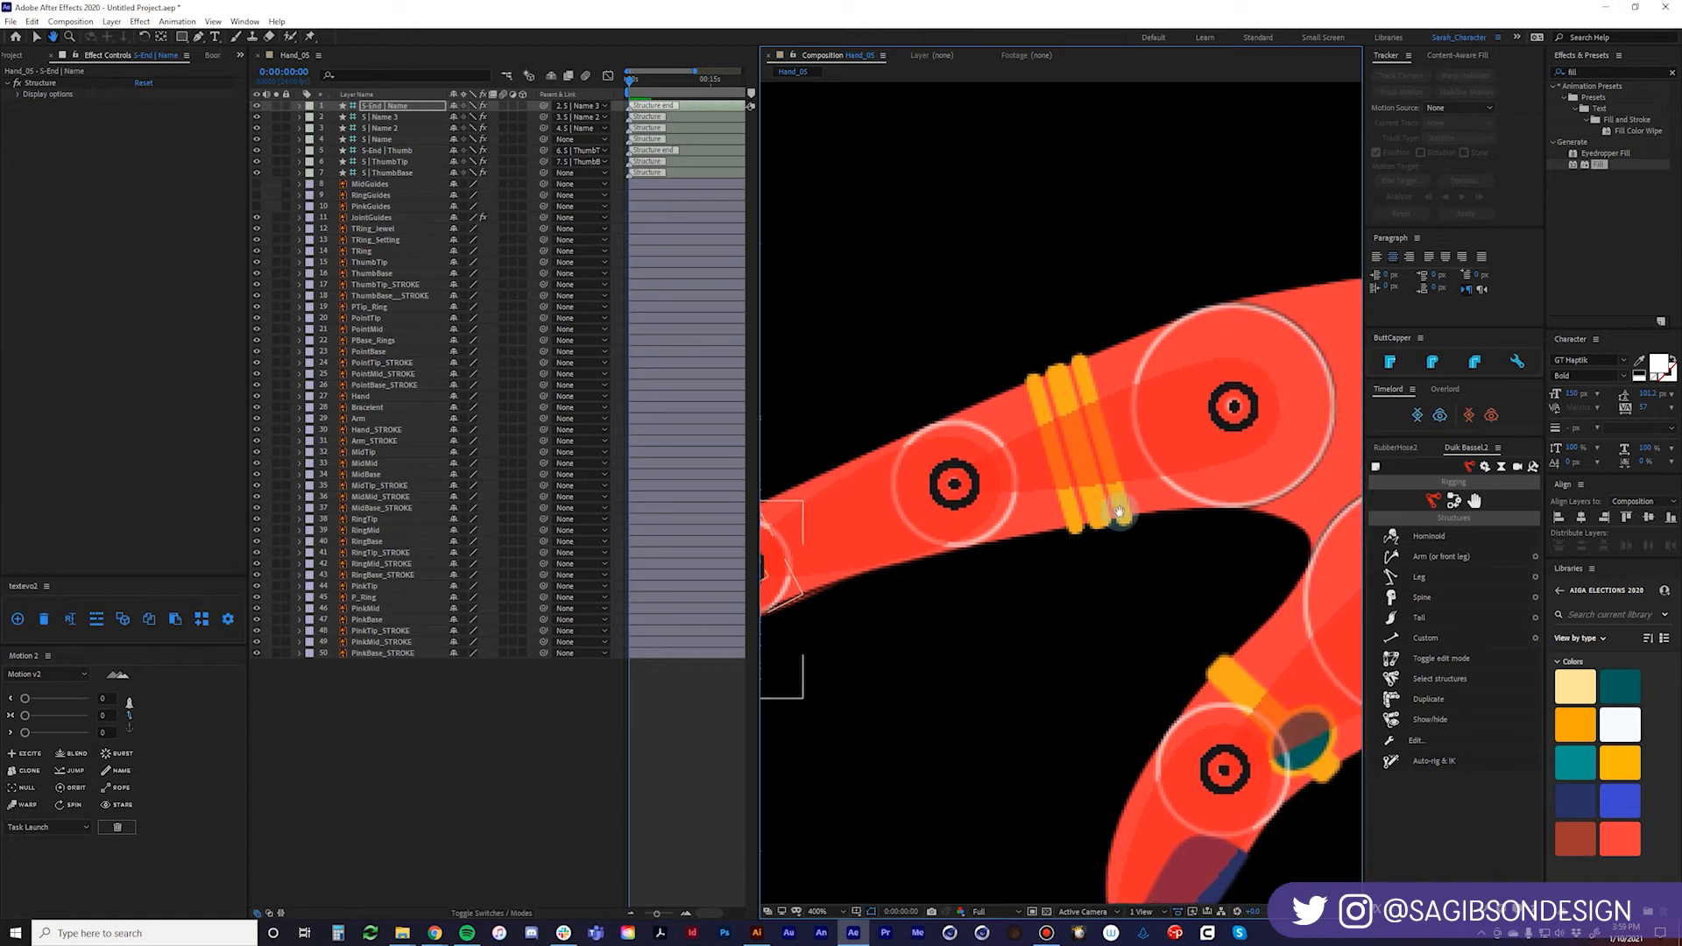
key("v")
scroll(1119, 512, "down", 1)
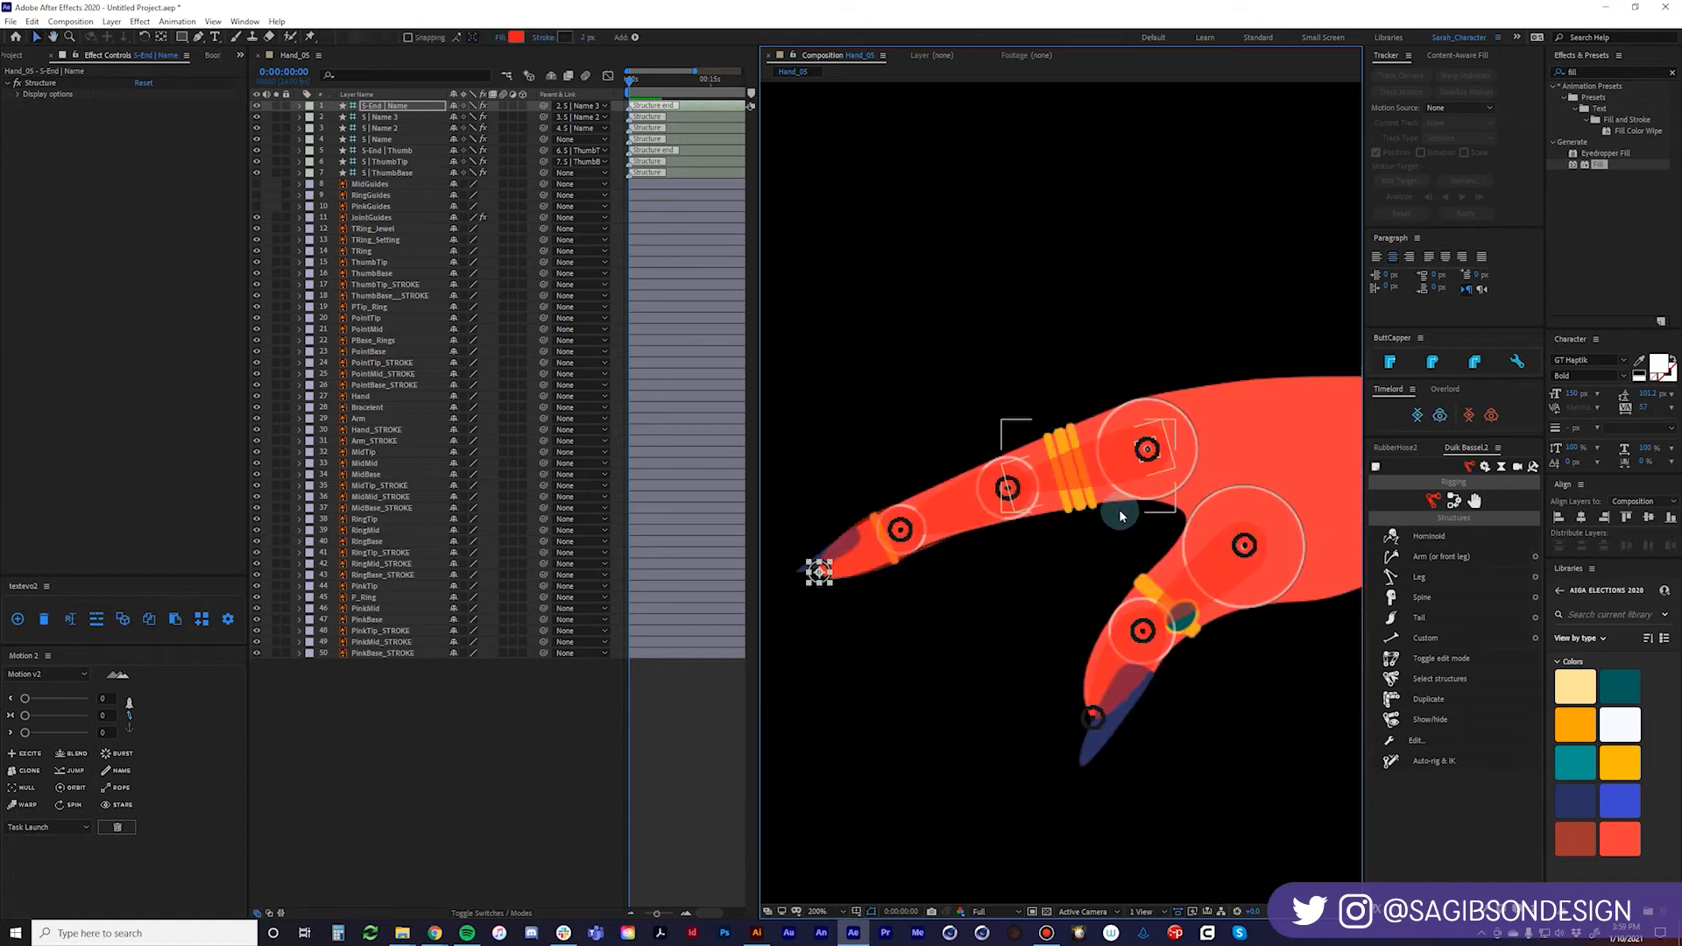
Rename the pointer finger's first structure S | PointBase and its second structure S | PointMid.
left_click(405, 140)
key("Return")
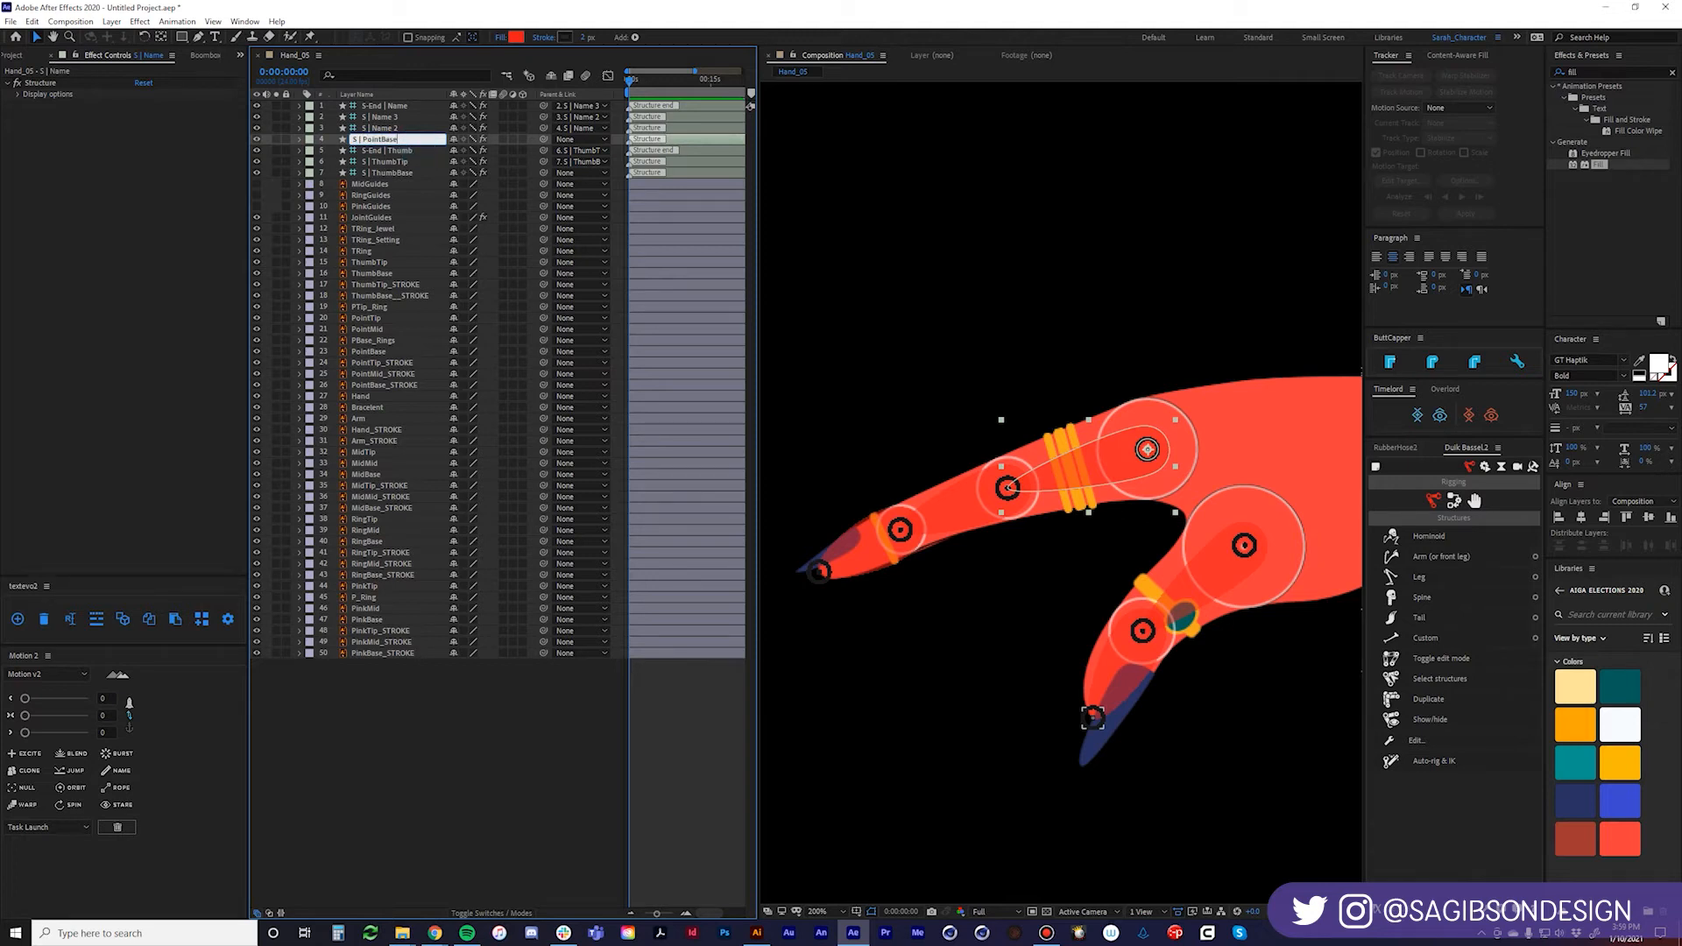
key("Return")
left_click(377, 106)
left_click(377, 117)
left_click(377, 129)
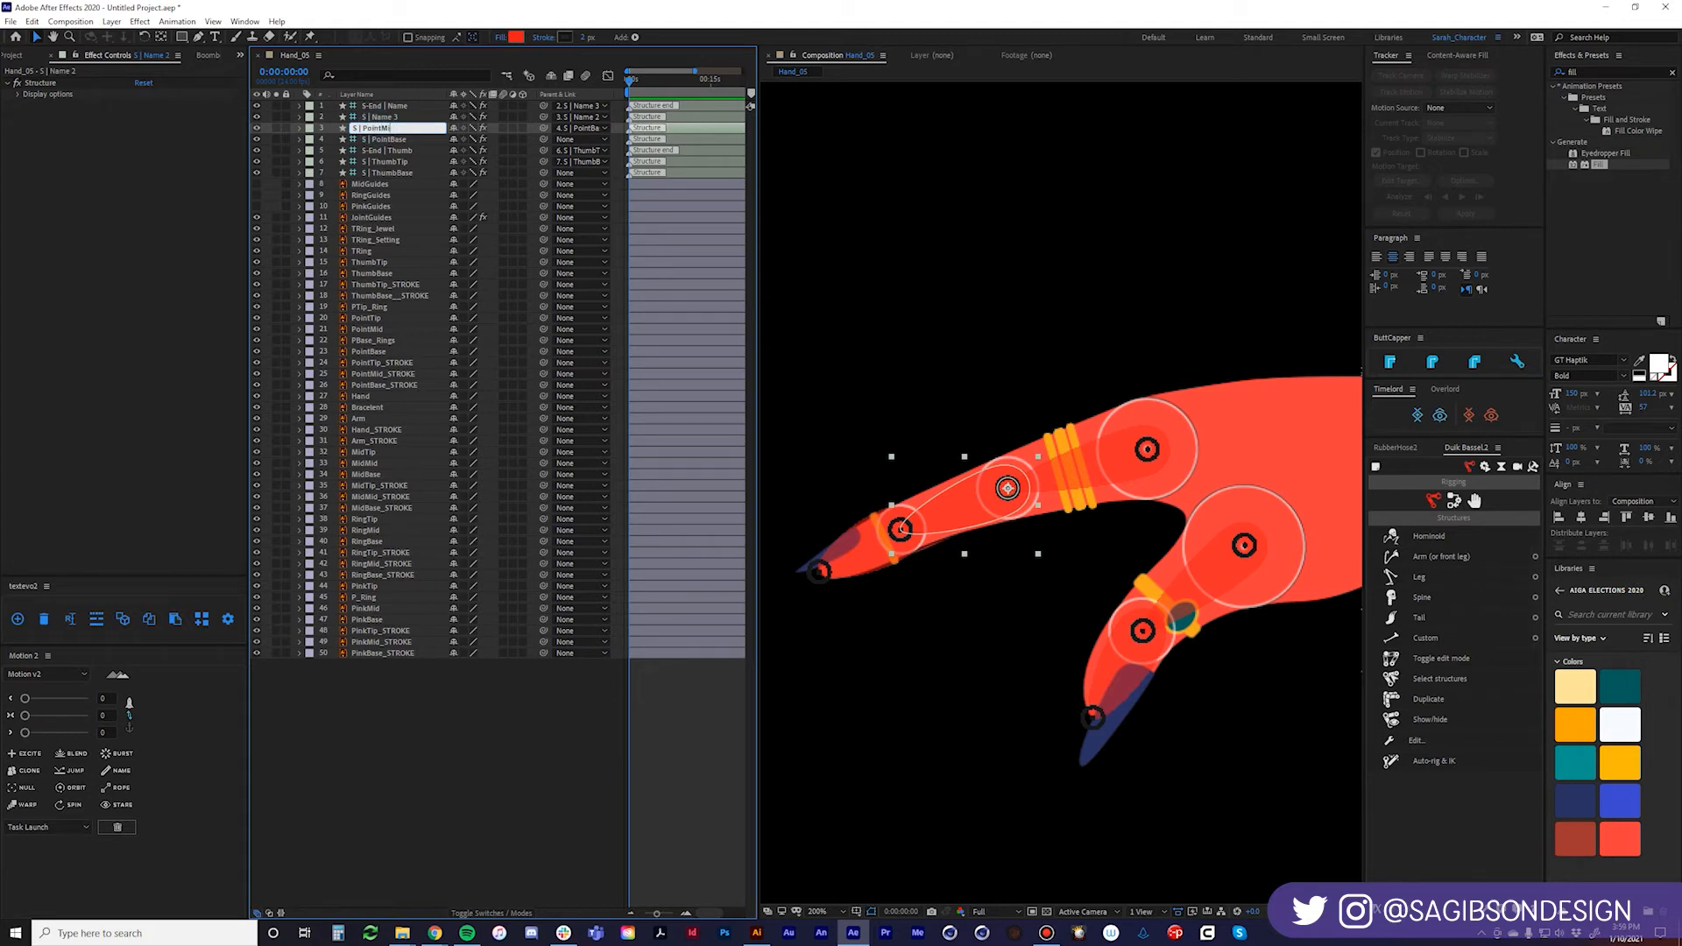
key("Return")
Rename the pointer finger's third structure S | PointTip and its end structure S-End | Point.
left_click(386, 117)
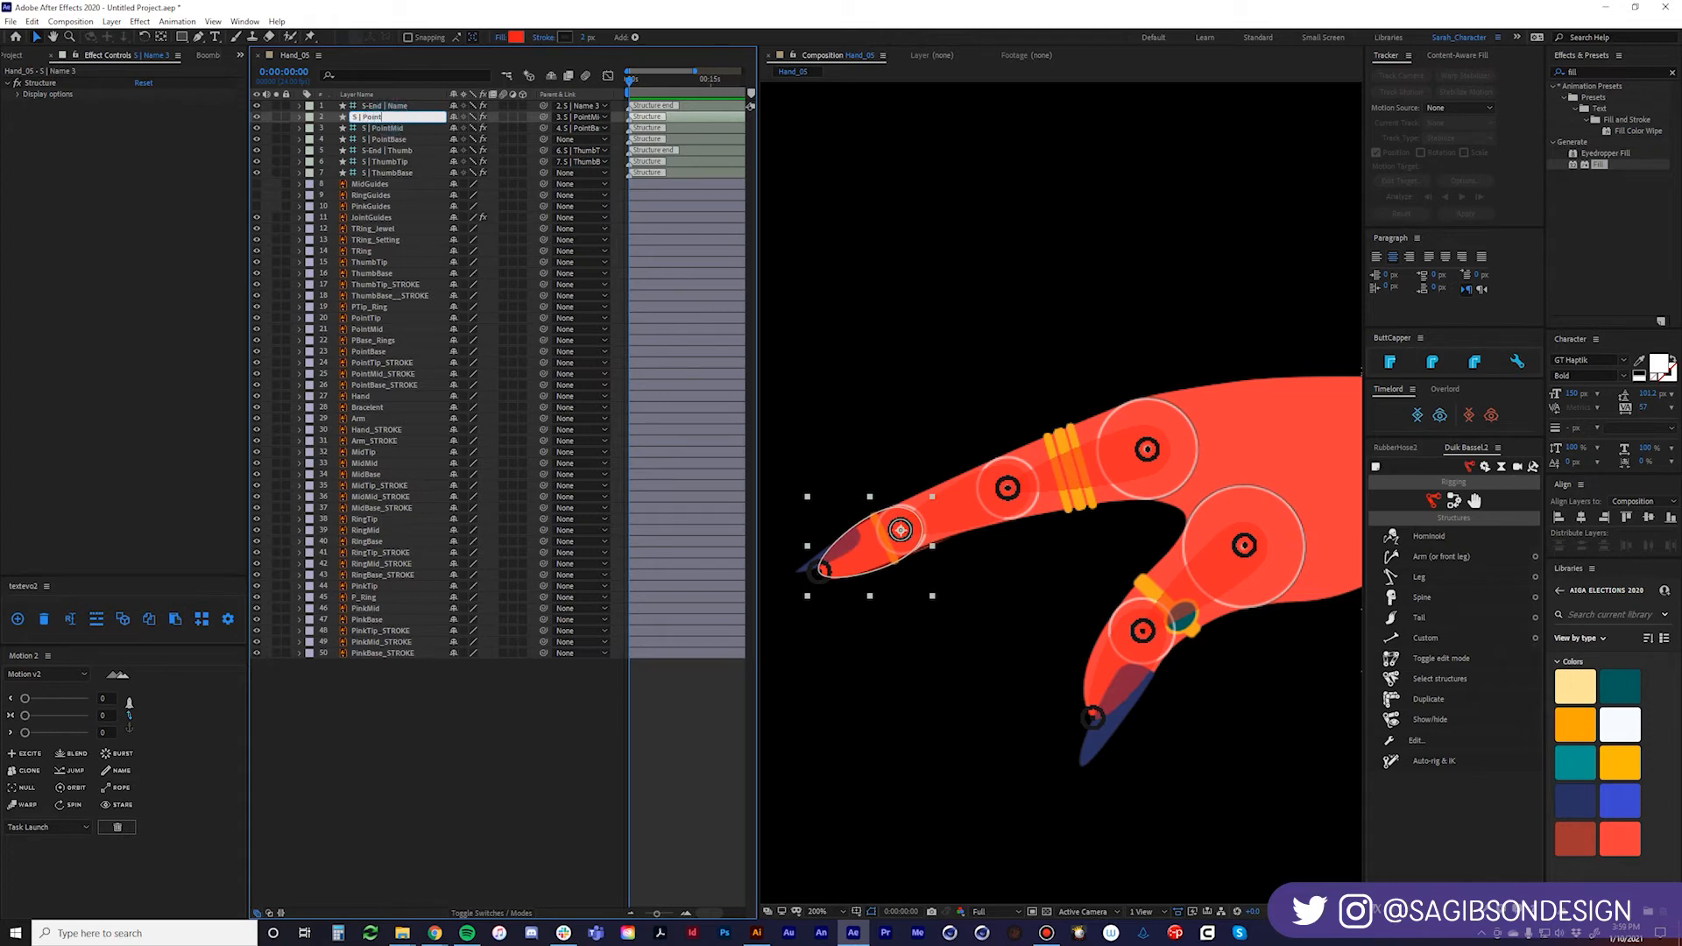
key("Return")
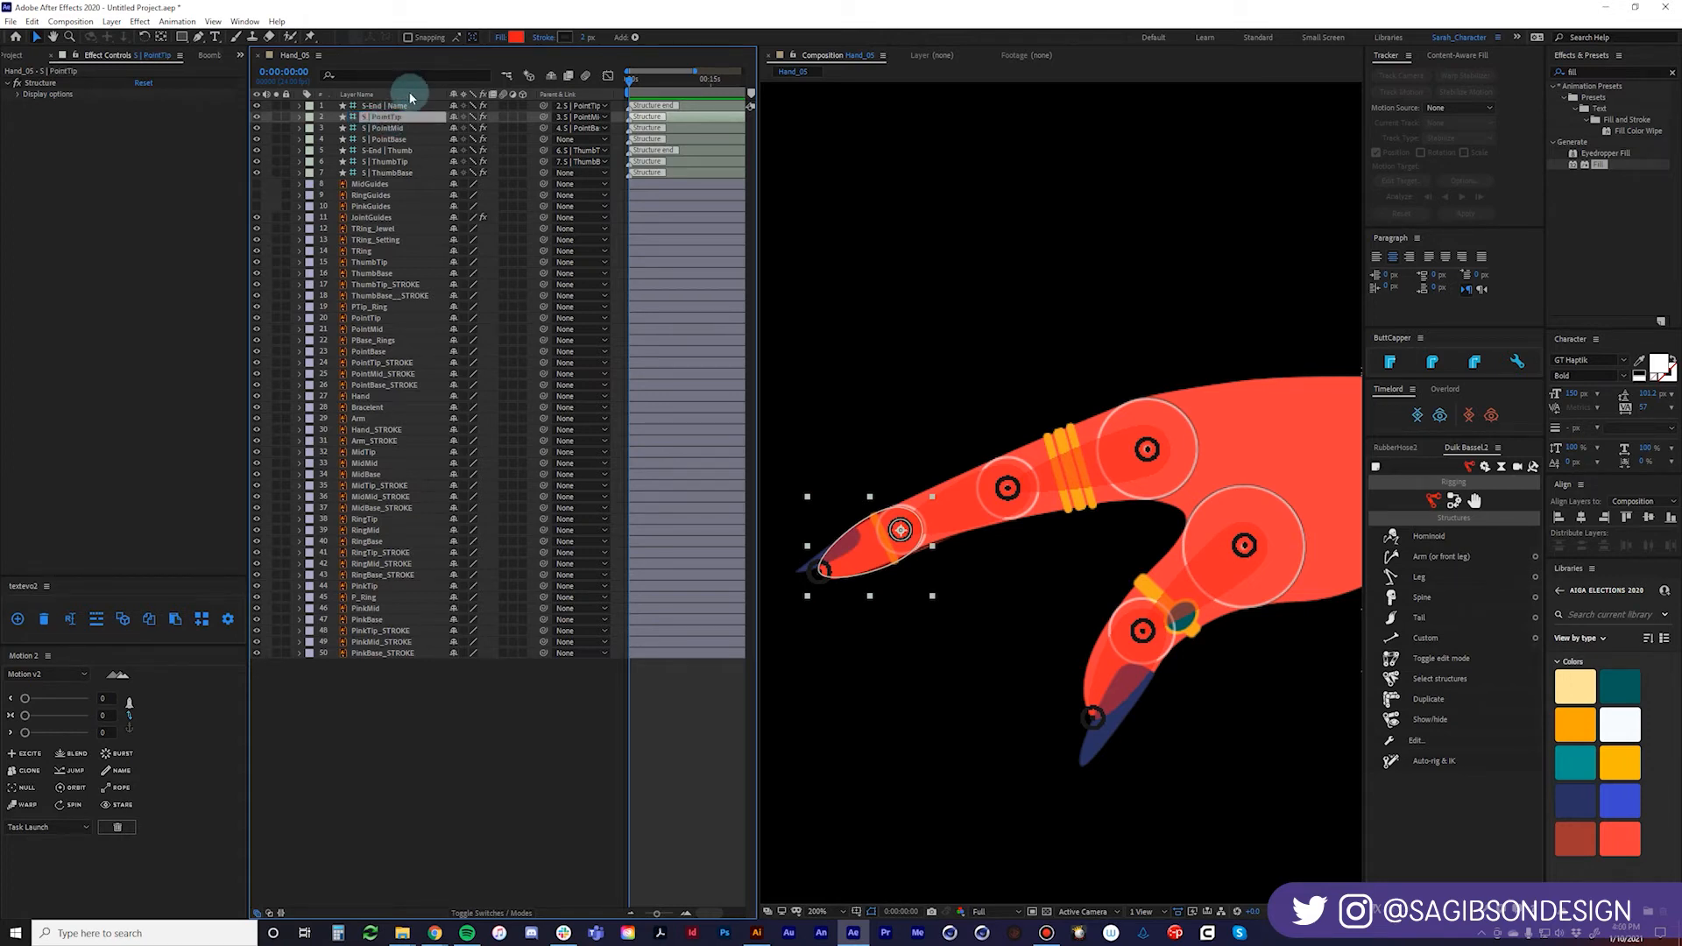
left_click(406, 95)
left_click(399, 106)
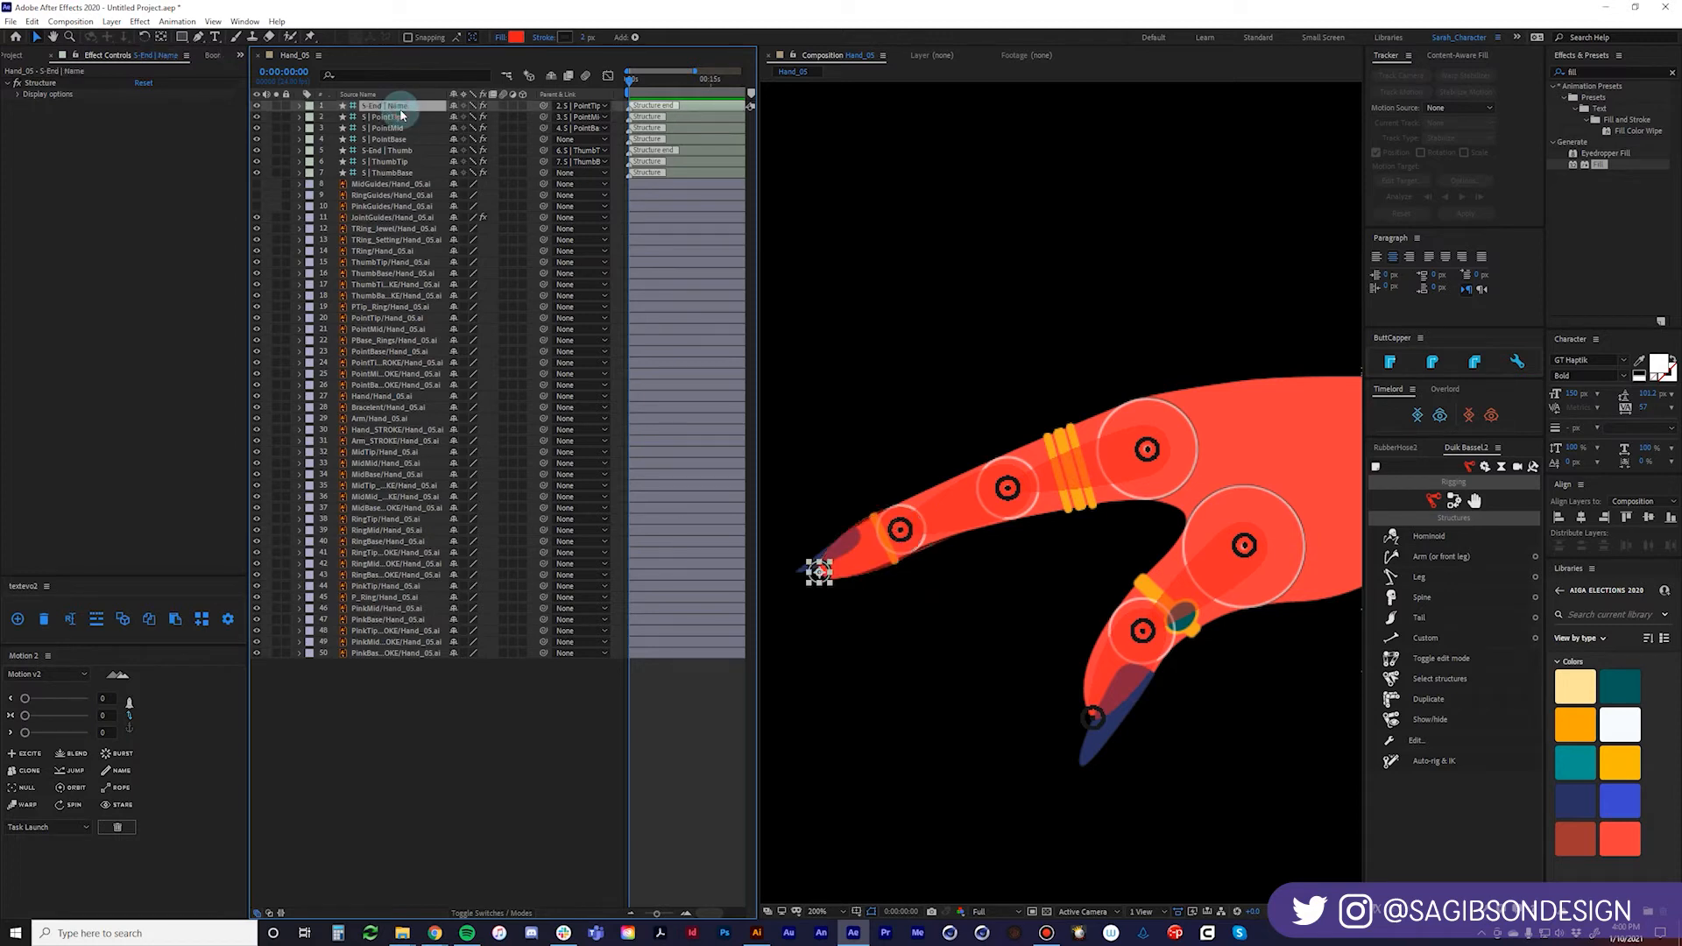
key("Return")
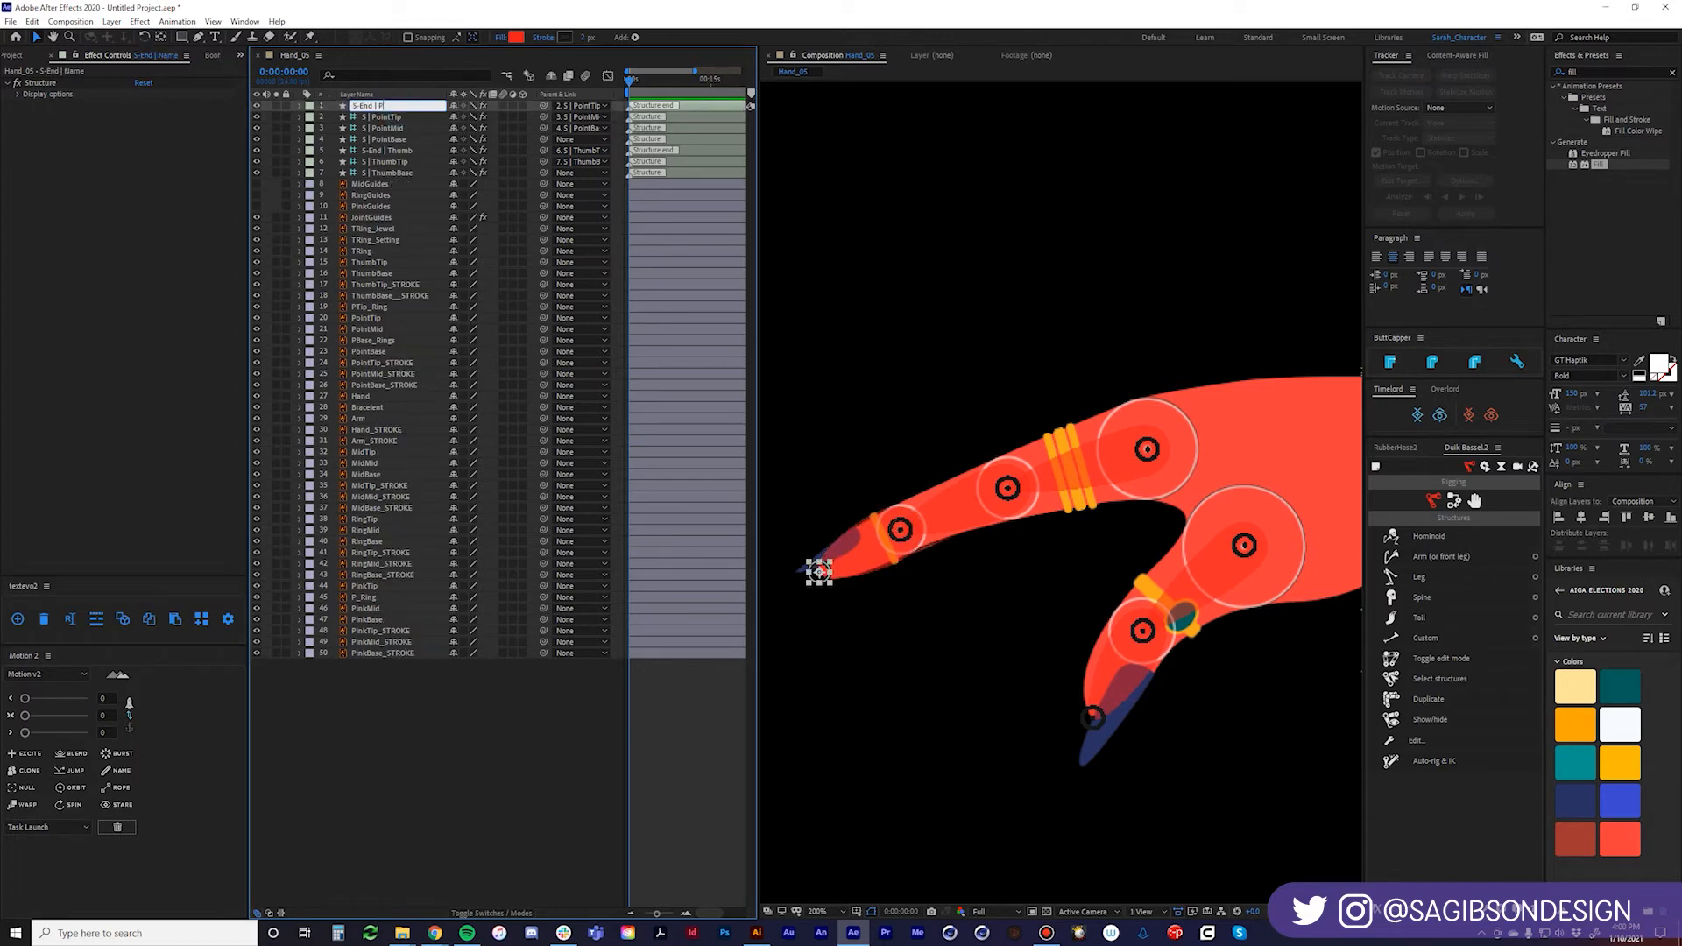
type("S-End | Point")
left_click(450, 743)
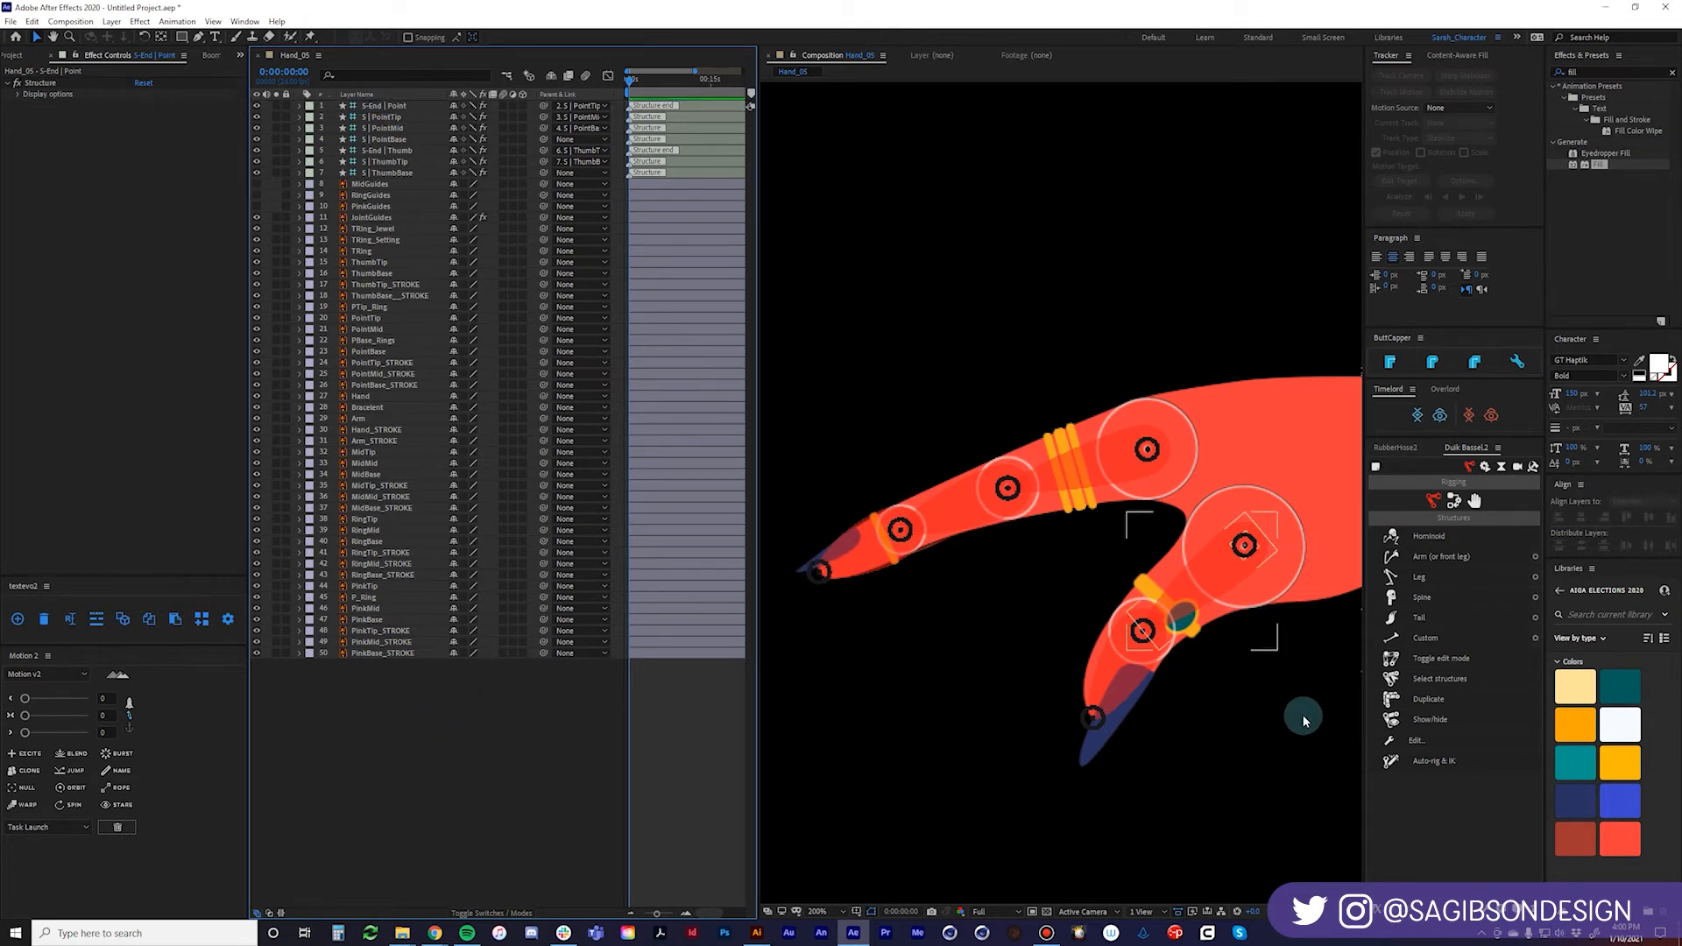
left_click(1176, 580)
left_click_drag(1176, 585, 1048, 555)
scroll(1048, 555, "down", 2)
scroll(908, 556, "up", 3)
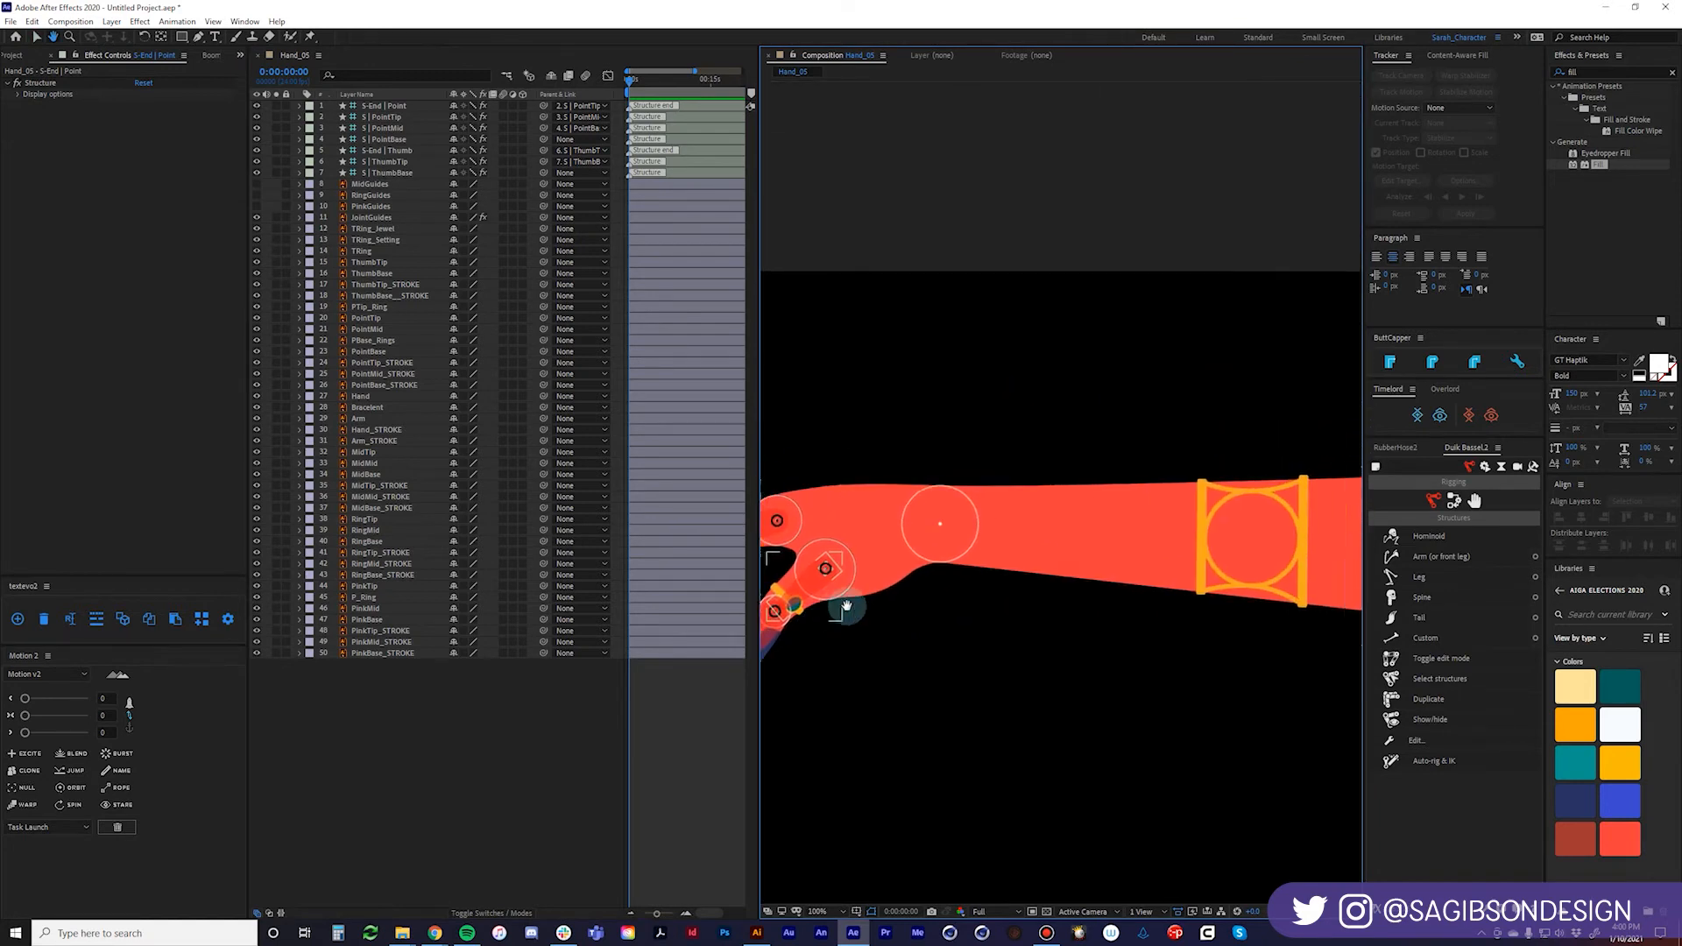
scroll(848, 601, "down", 3)
left_click_drag(944, 550, 1130, 498)
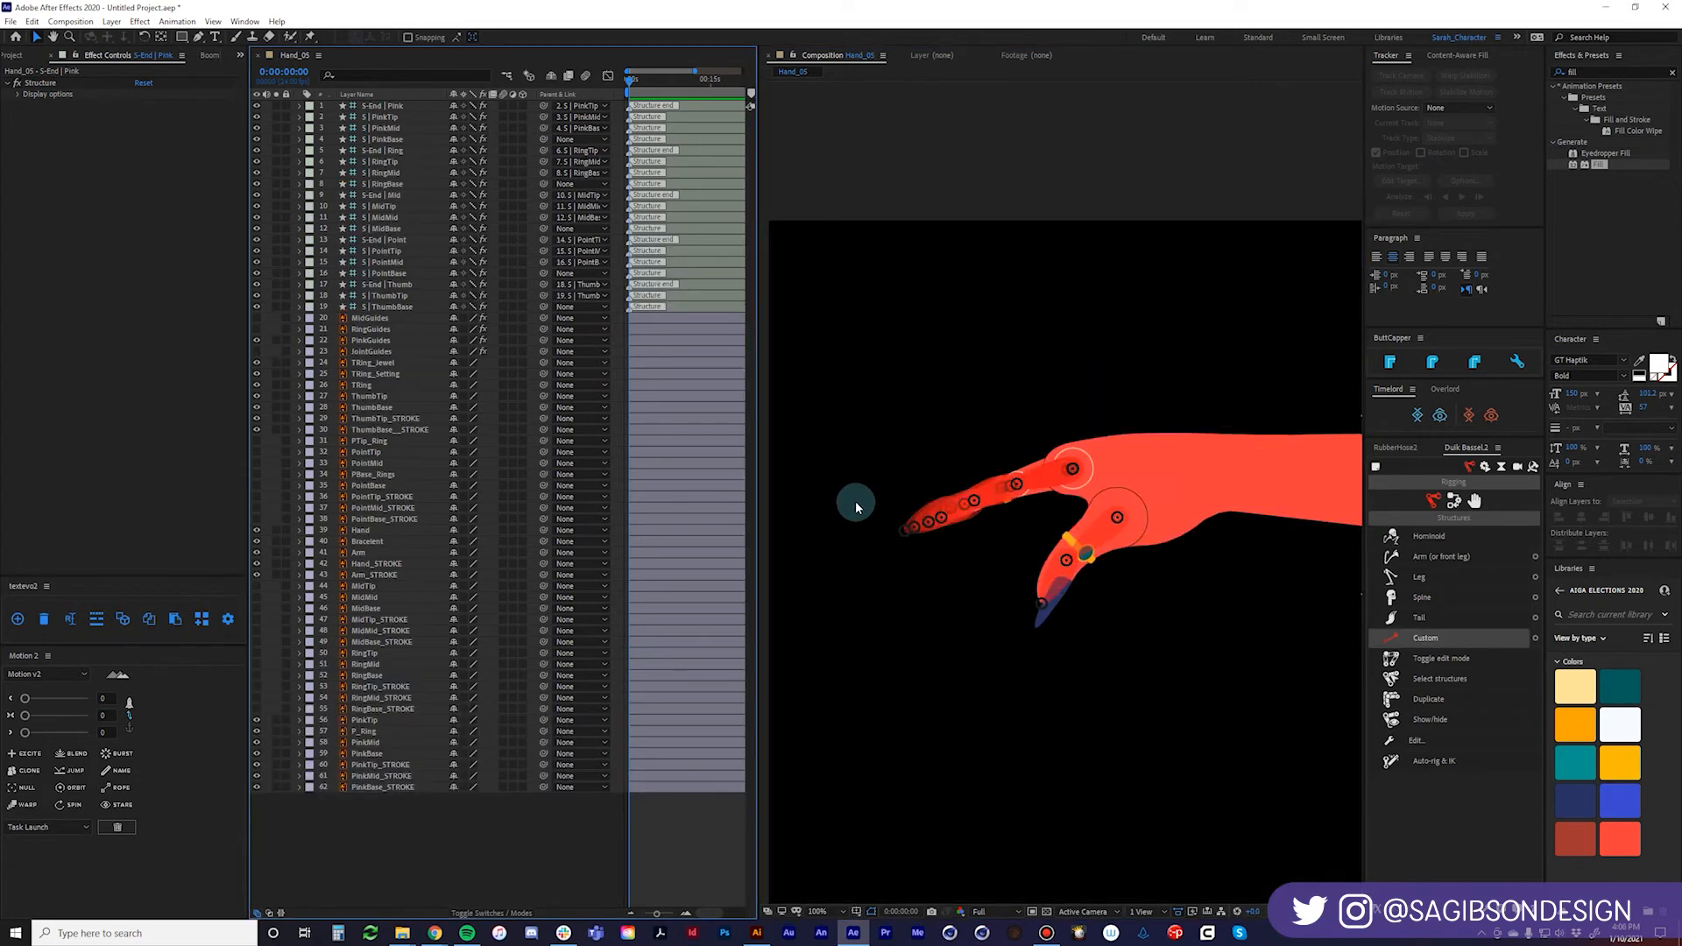
Make the hidden pointer, middle and ring finger artwork layers visible again, from PTip_Ring downward.
scroll(1140, 557, "down", 2)
scroll(1139, 554, "up", 2)
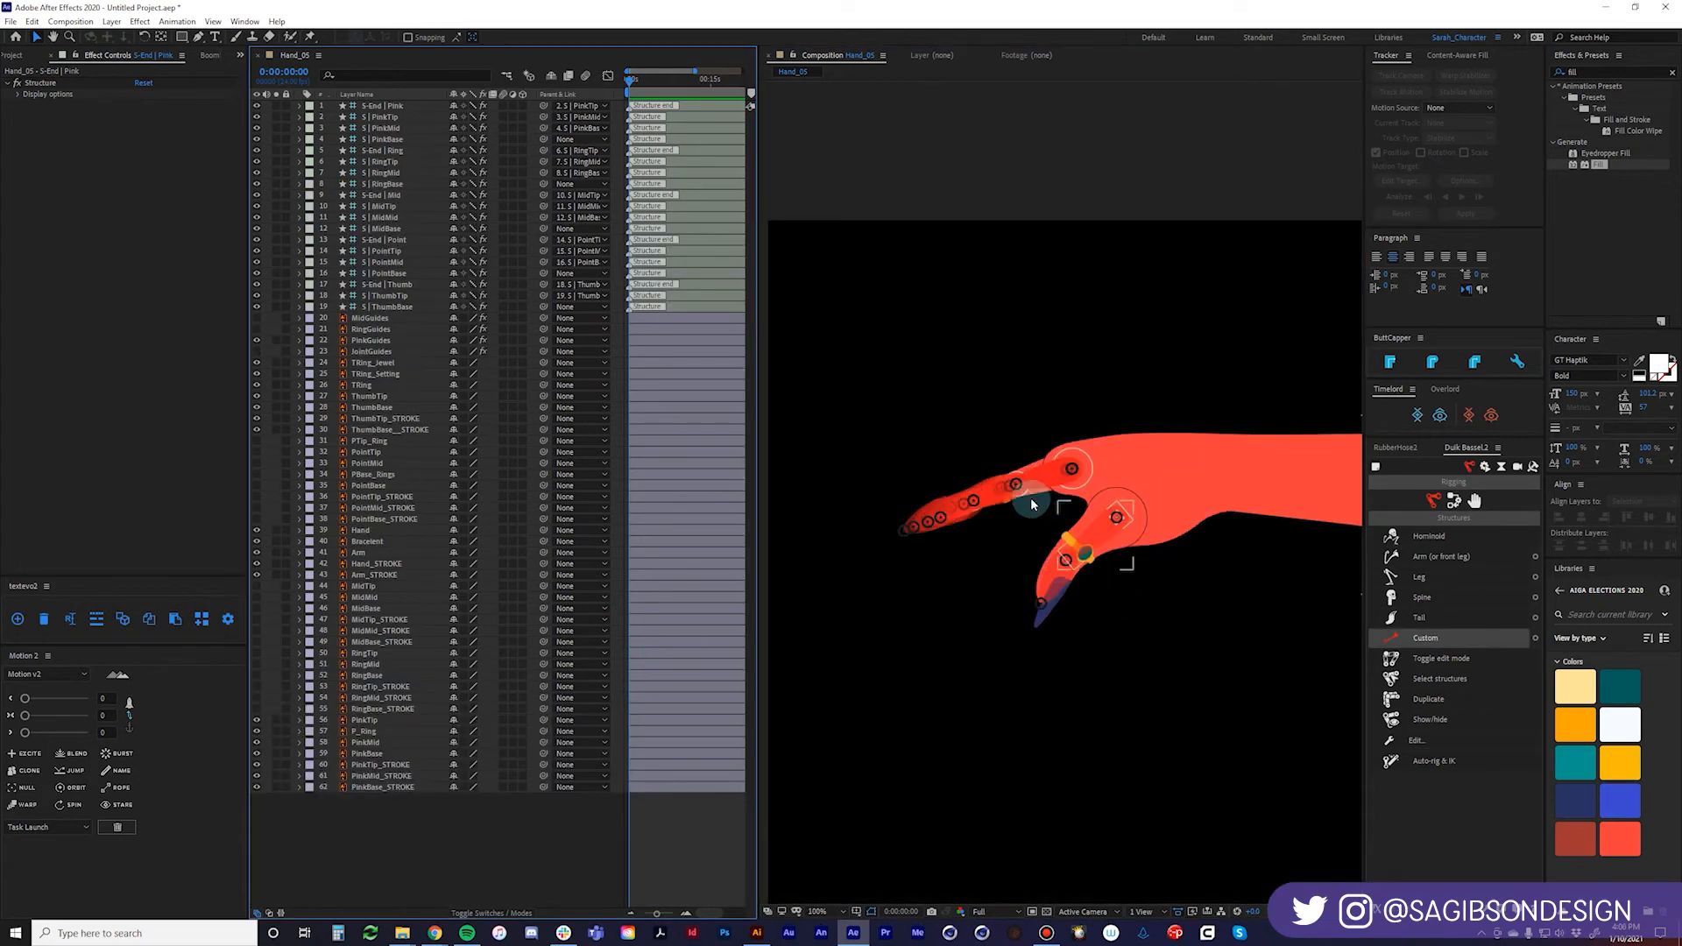
scroll(1285, 477, "up", 3)
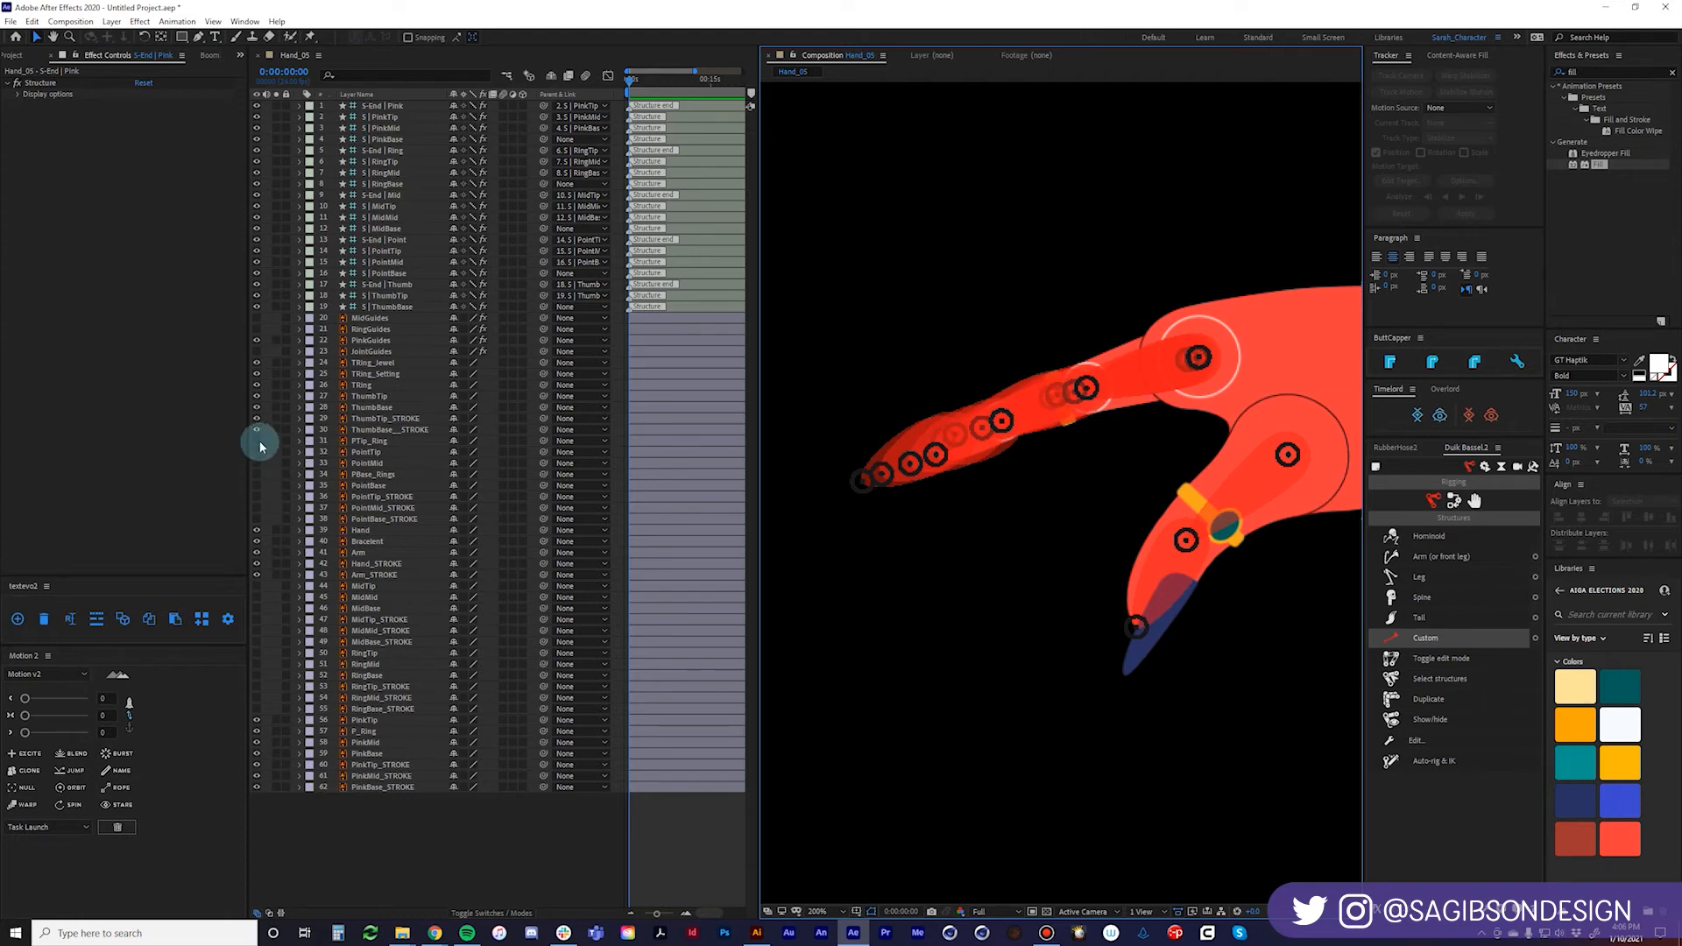
left_click_drag(256, 441, 258, 587)
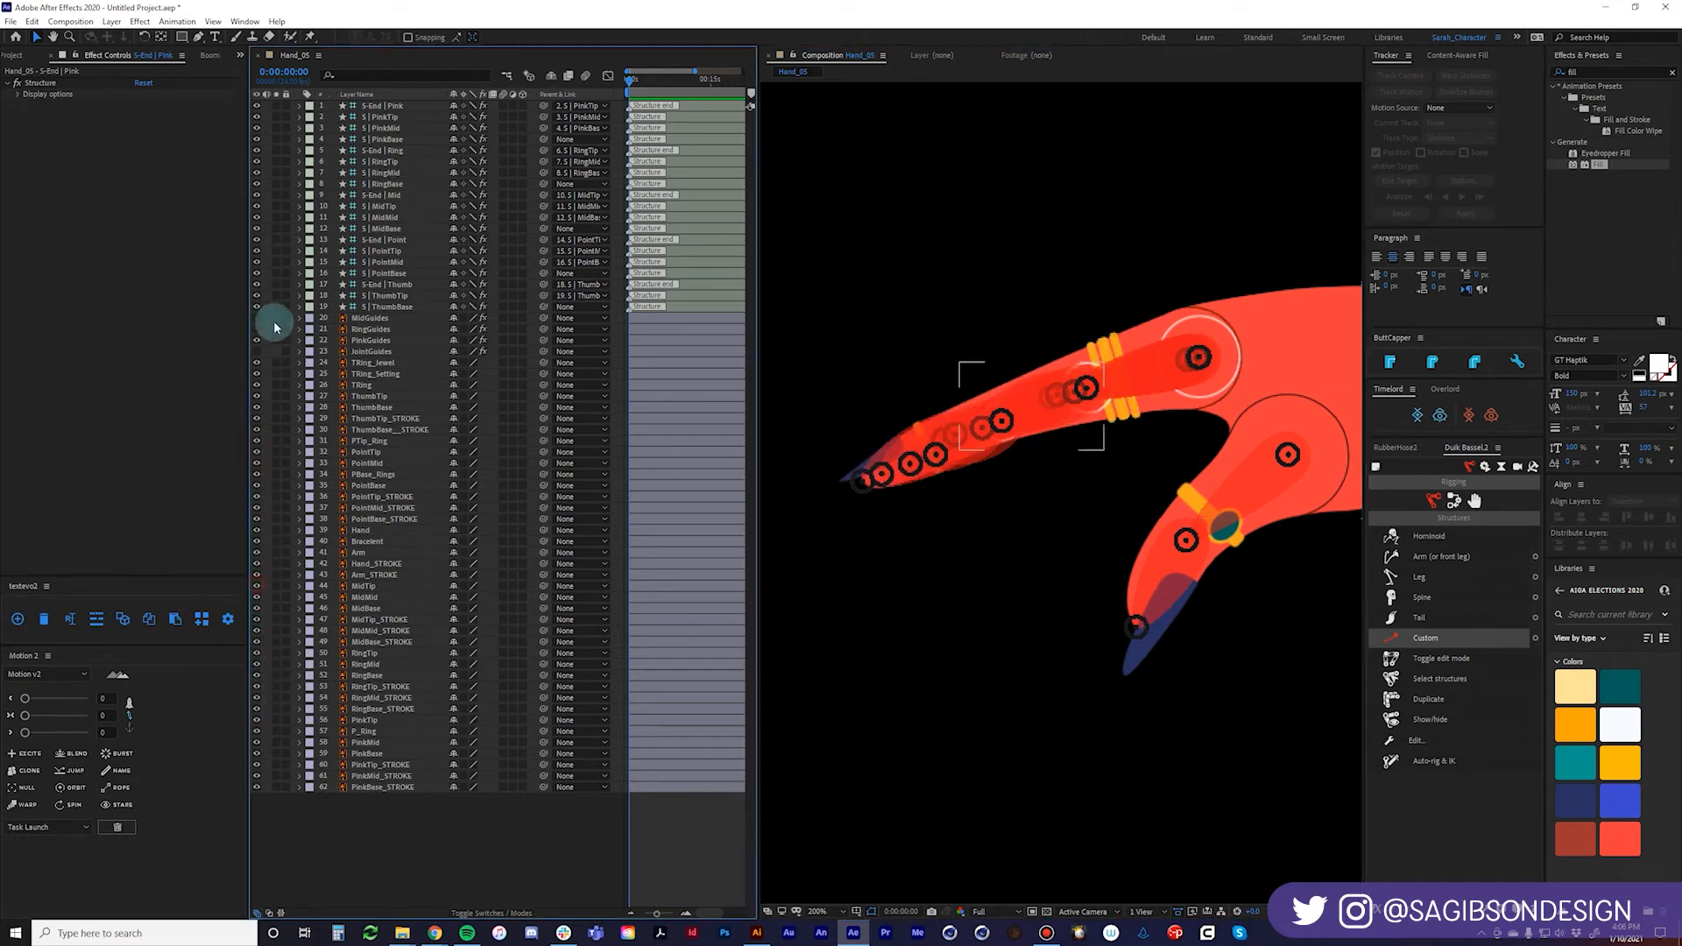
Show the JointGuides layer and hide the PinkGuides layer.
left_click_drag(258, 321, 251, 353)
left_click(257, 352)
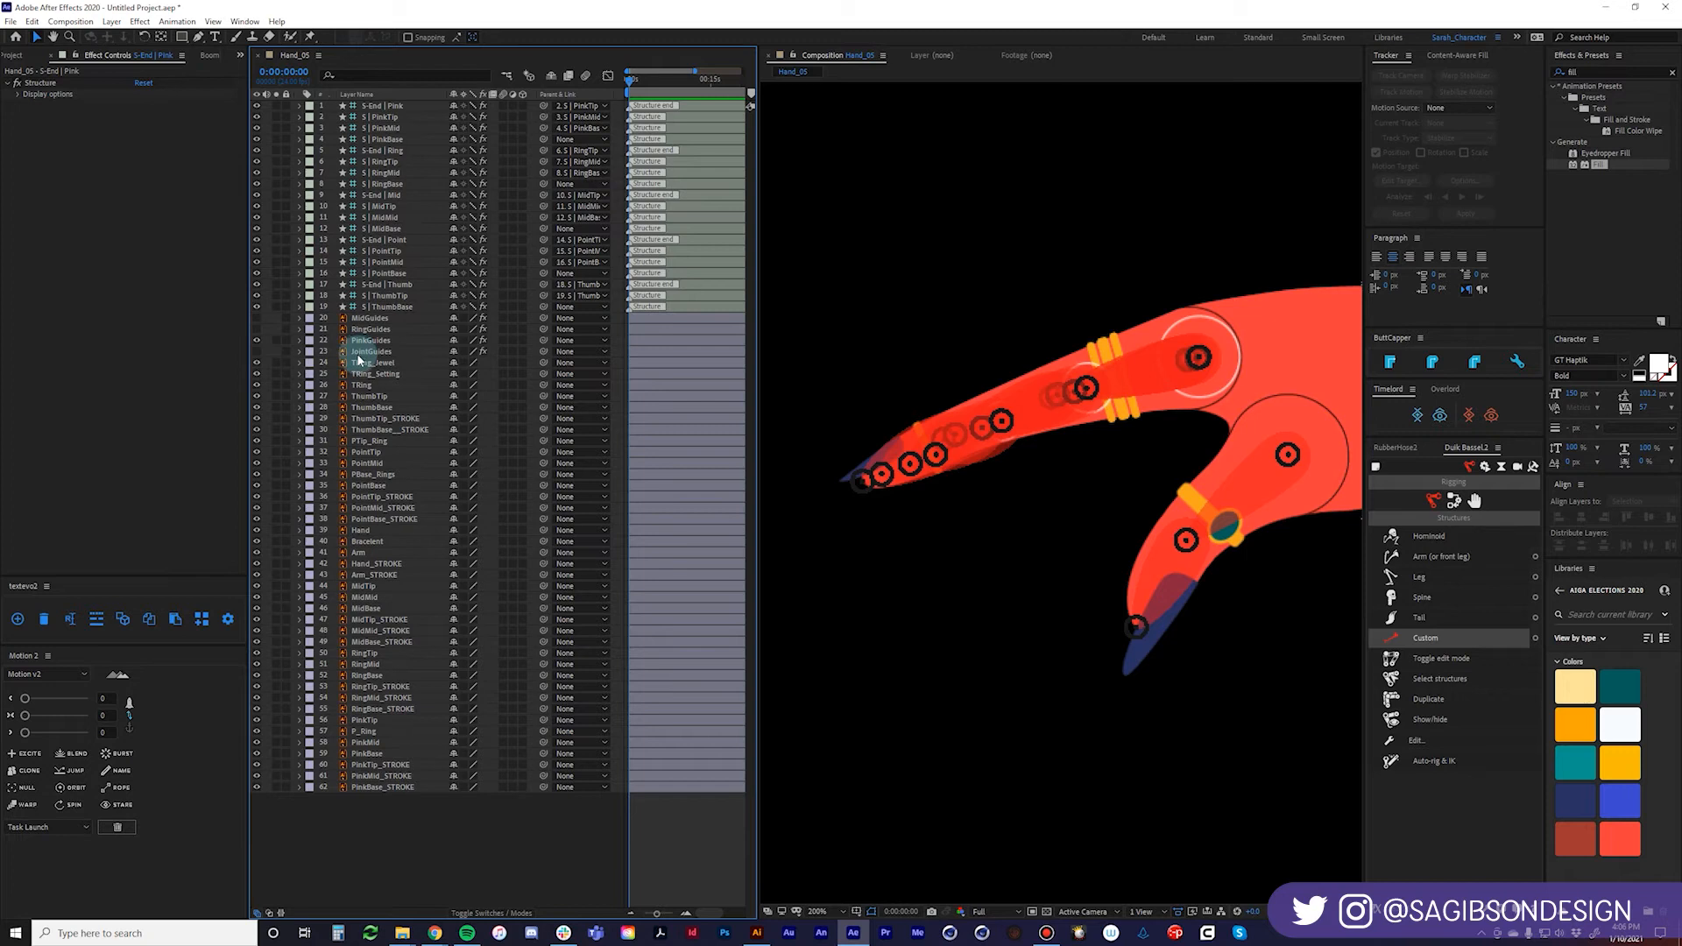
left_click(258, 340)
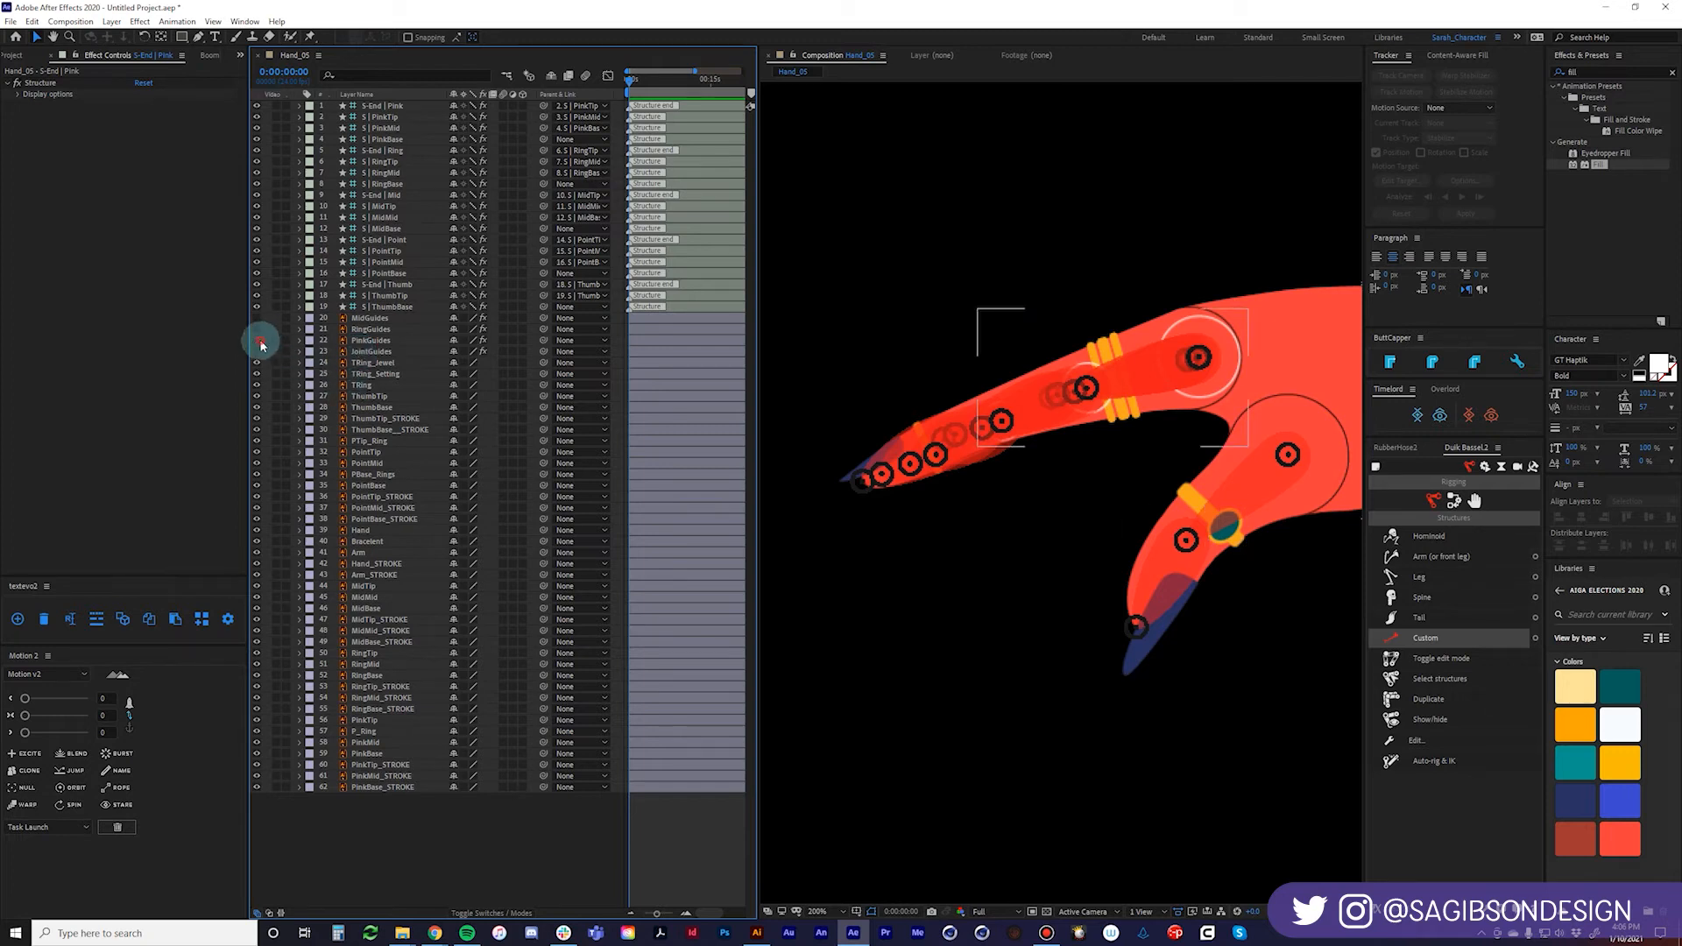
Select the Arm layer and move its anchor point into the wrist guide circle with the Pan Behind tool.
key("h")
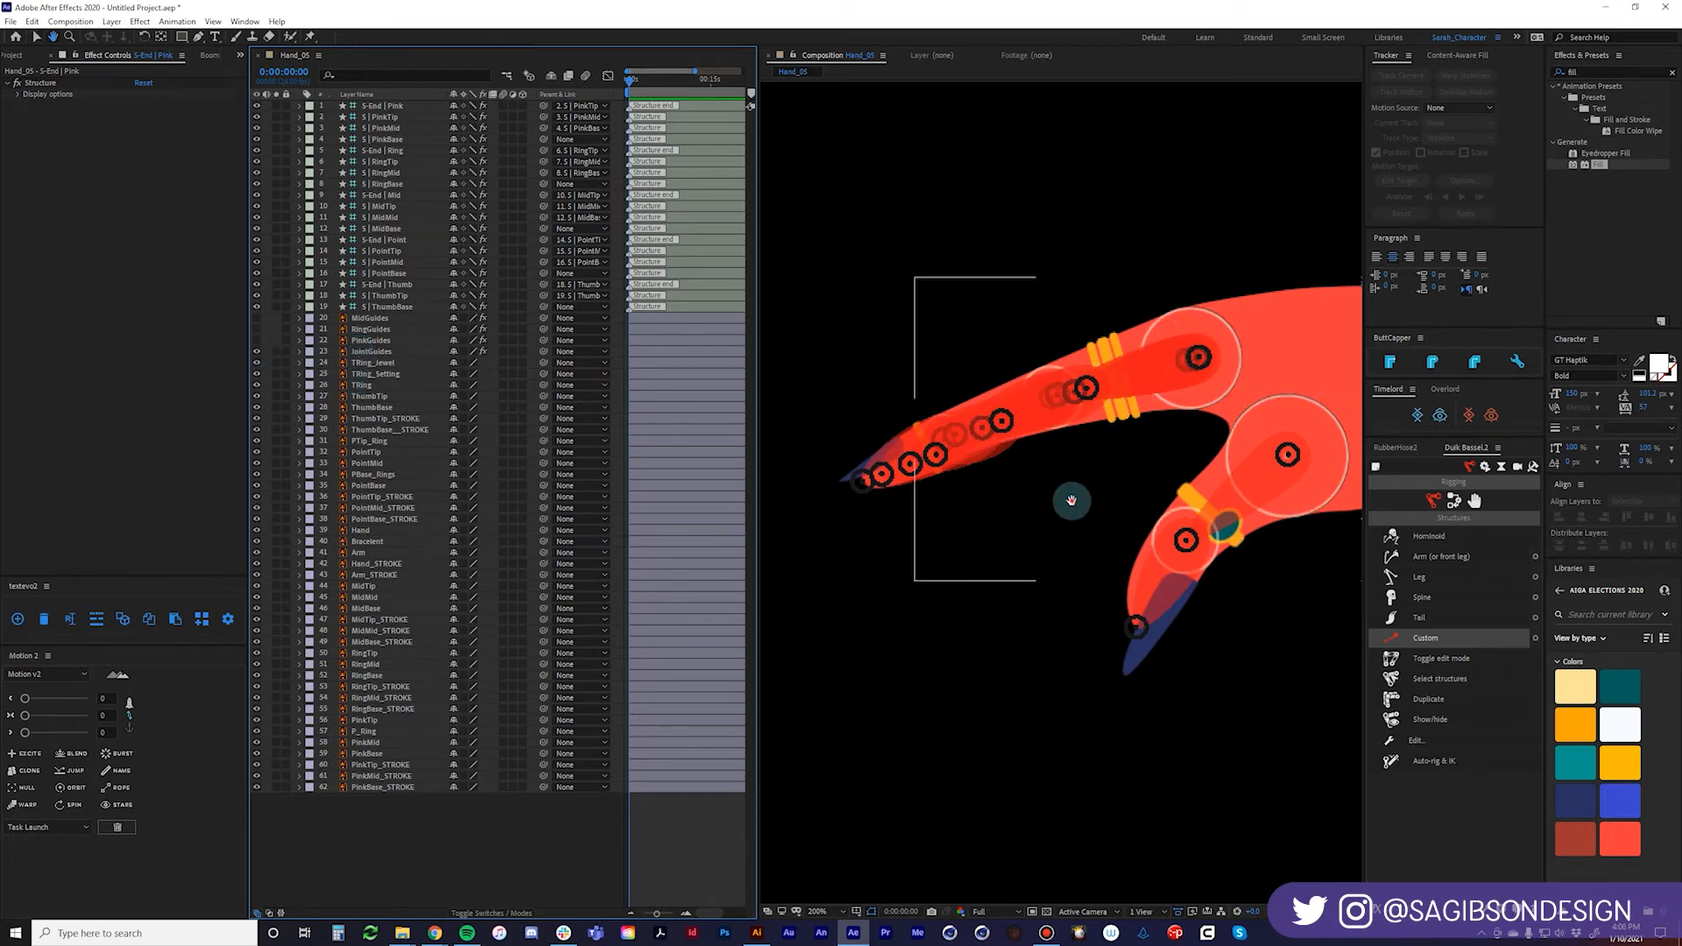
mouse_move(1070, 500)
left_mouse_down()
mouse_move(1130, 462)
mouse_move(1100, 492)
left_mouse_up()
key("v")
left_click(1182, 448)
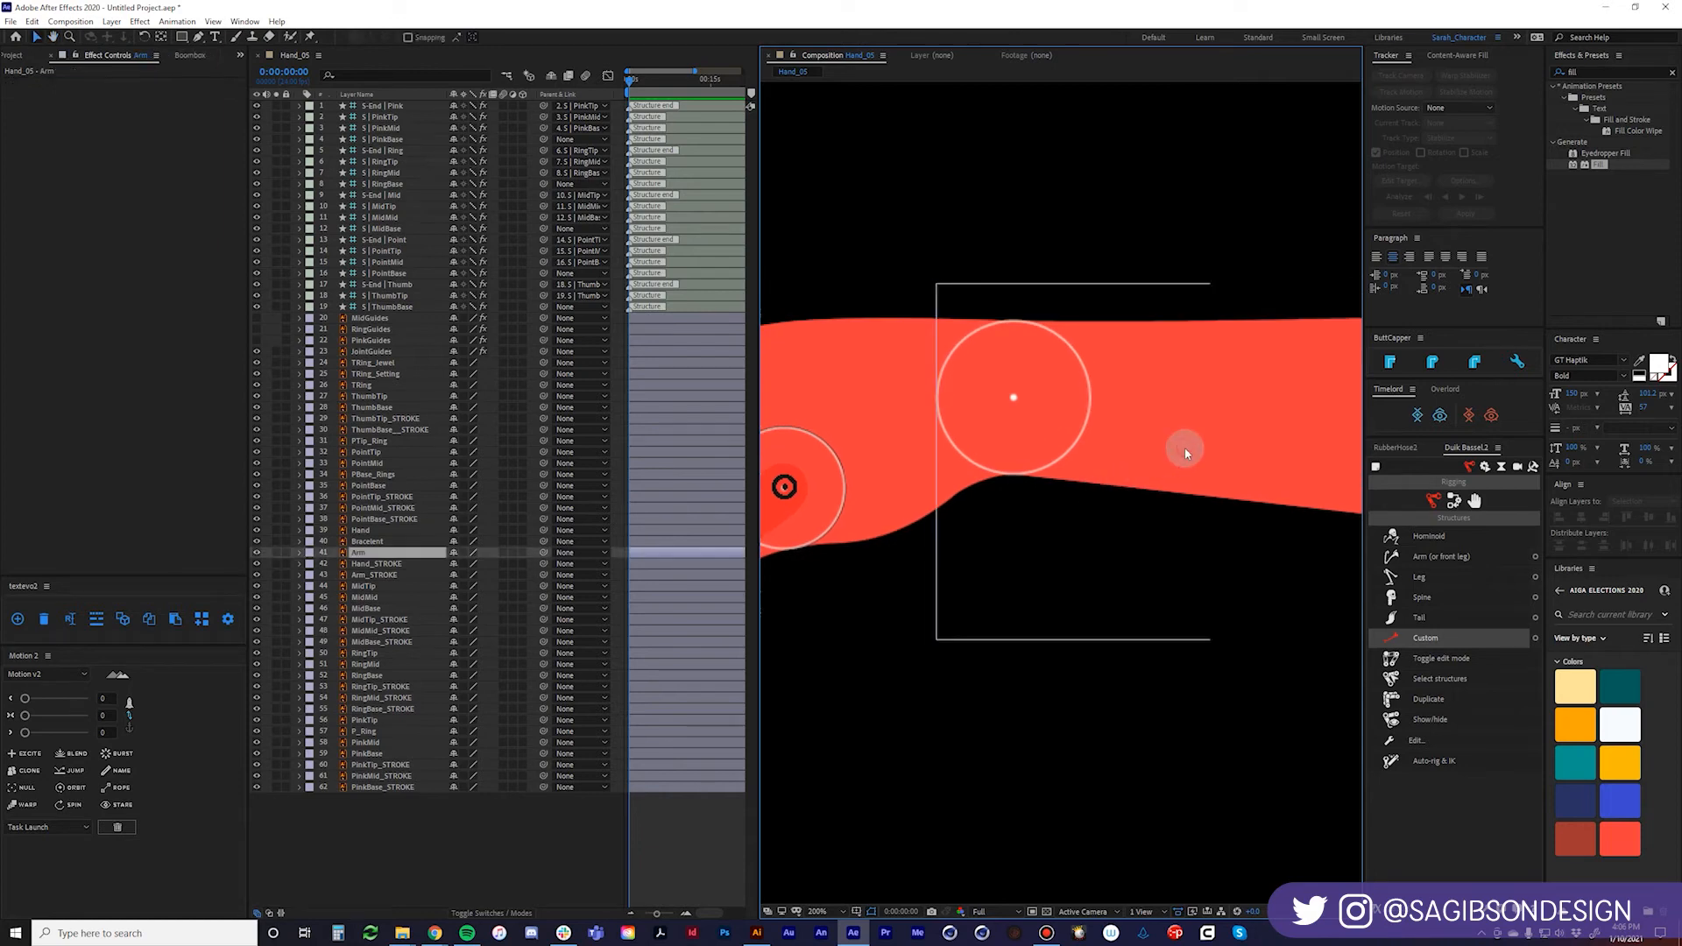
left_click(161, 37)
left_click(797, 463)
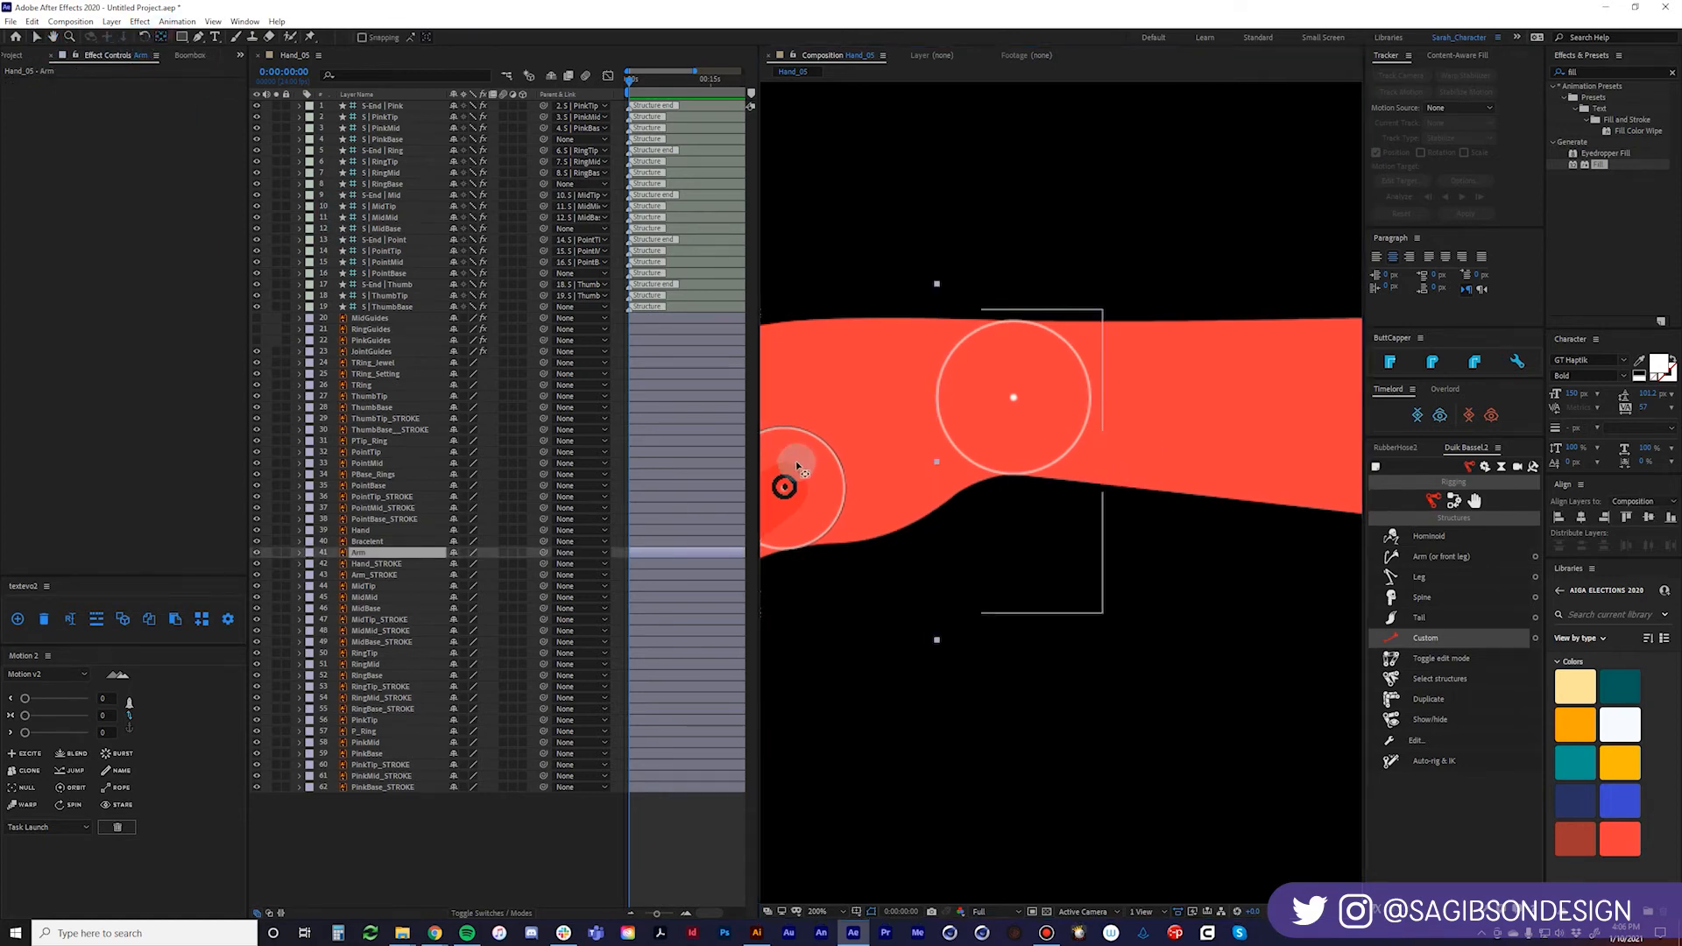
scroll(1220, 402, "down", 3)
scroll(1198, 465, "up", 2)
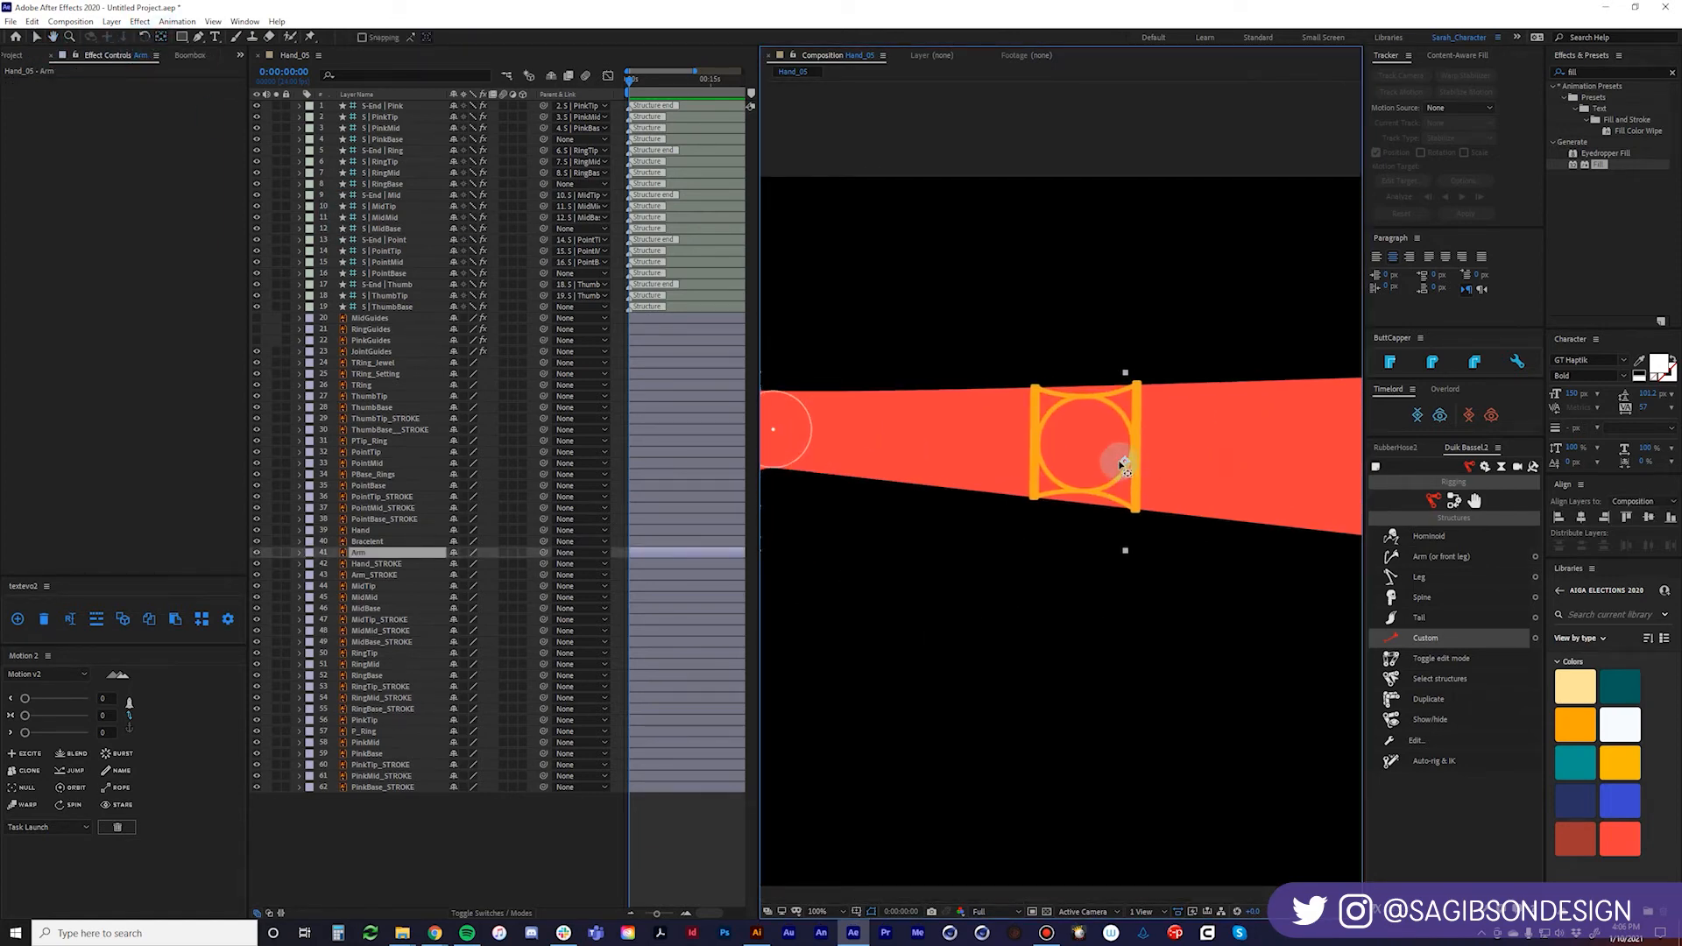
left_click_drag(1124, 464, 1019, 454)
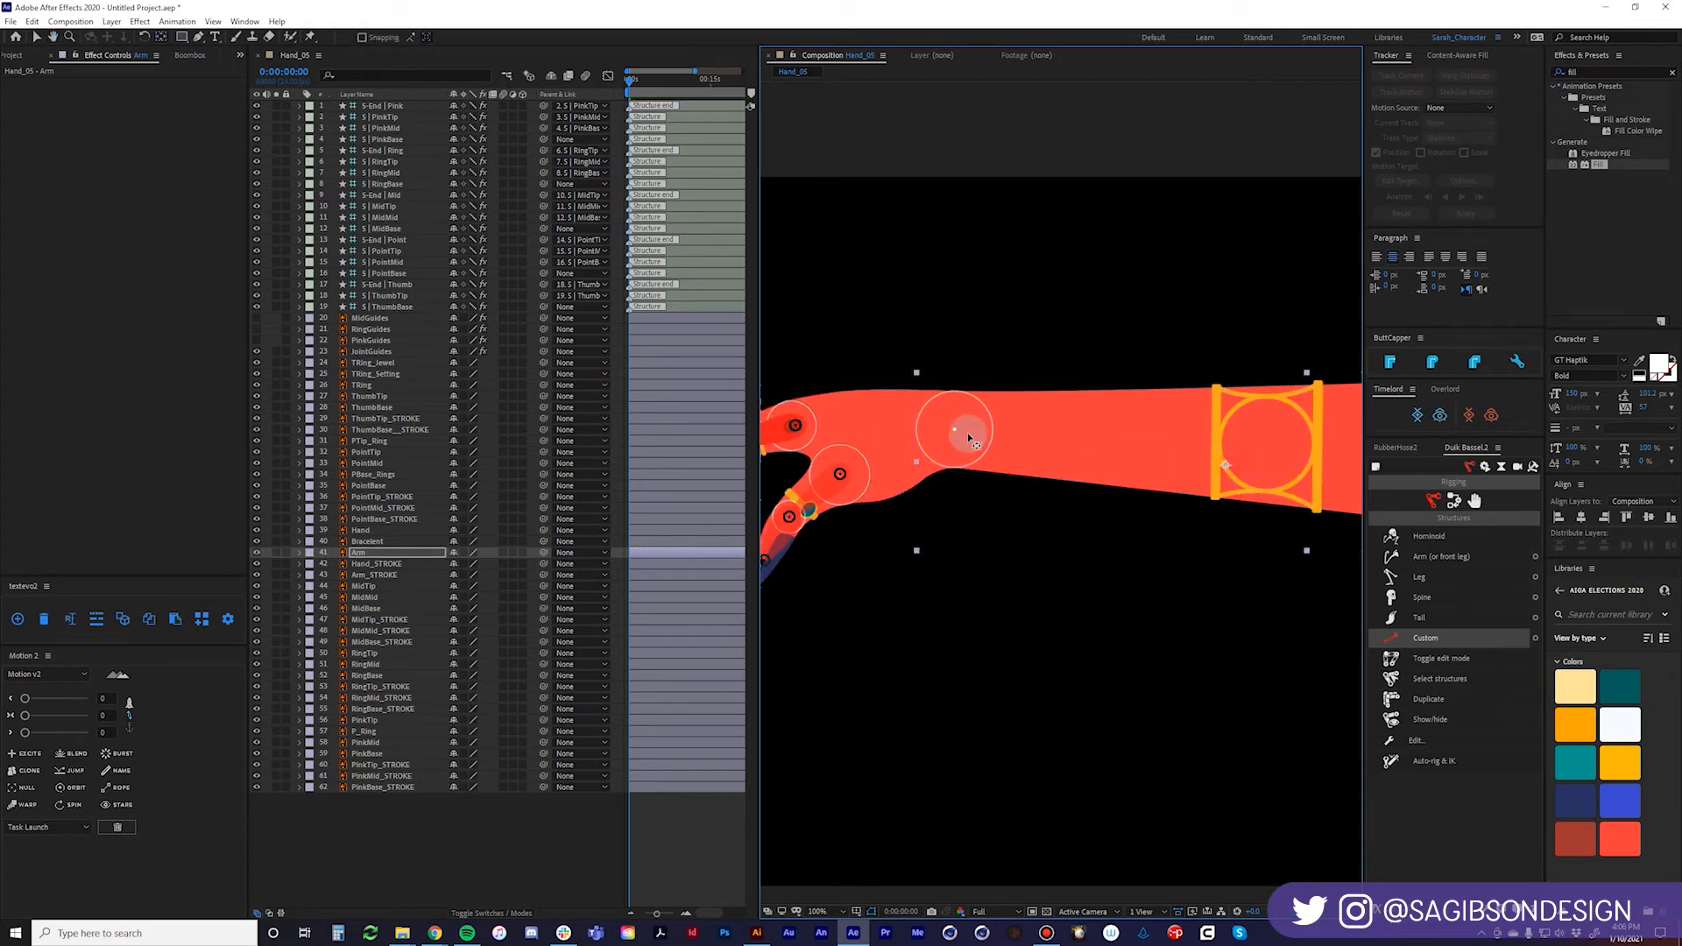
key("period")
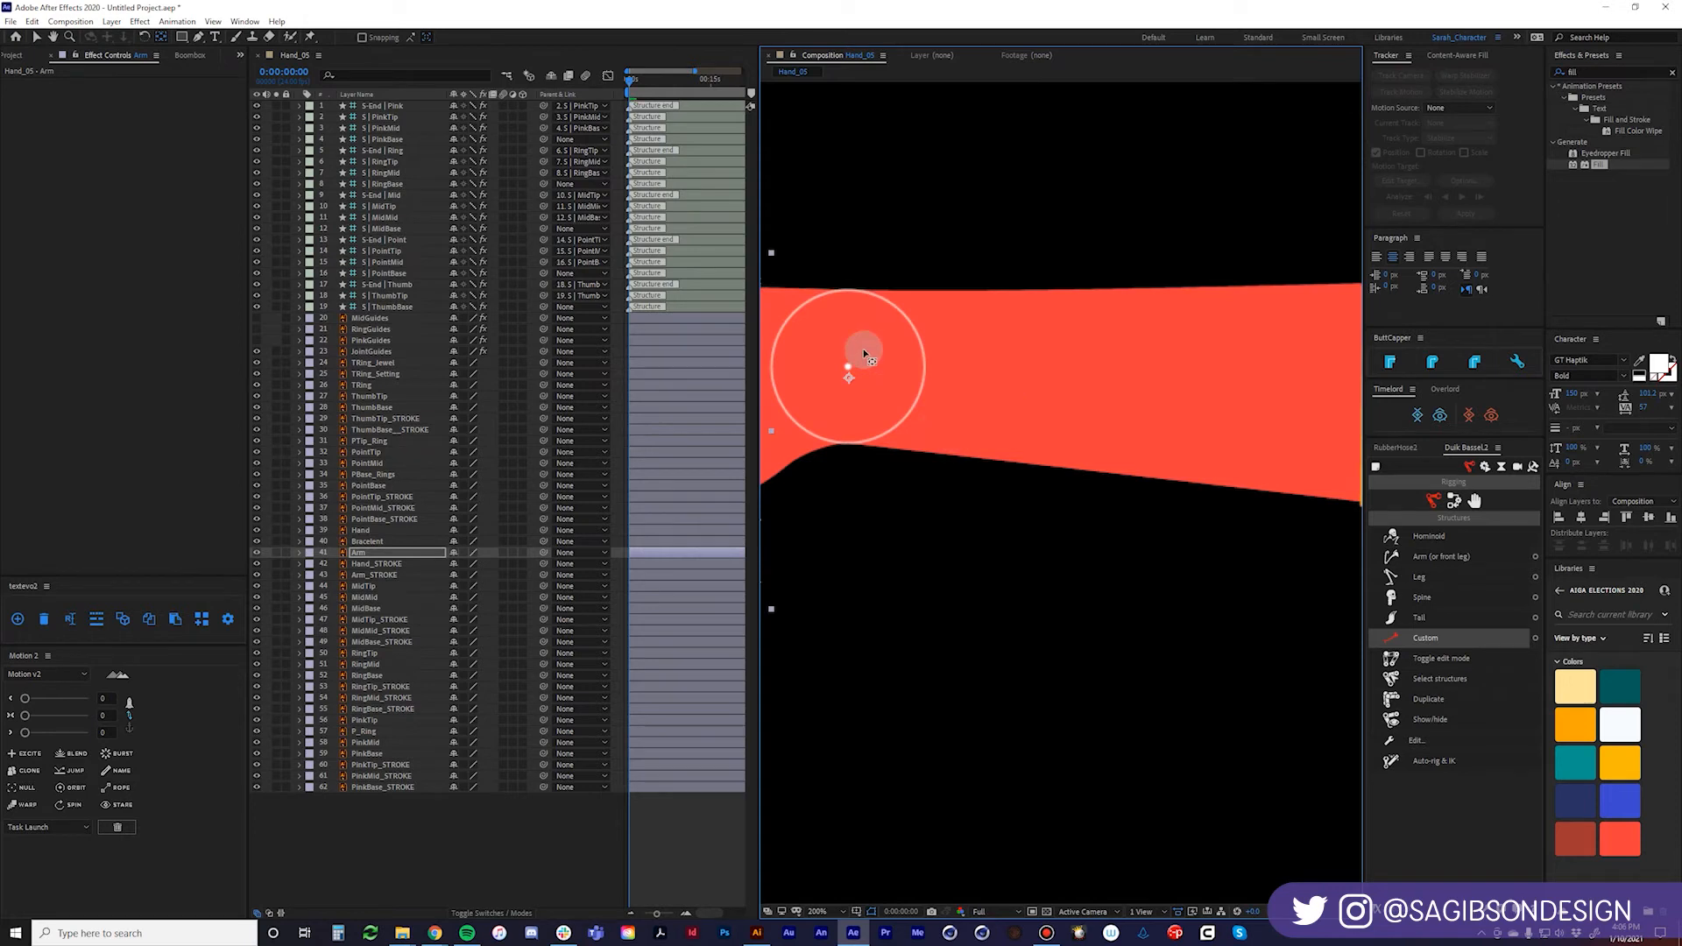
Fine-tune the Arm layer's anchor point onto the centre dot of the wrist guide circle.
key("period")
left_click_drag(871, 350, 1208, 541)
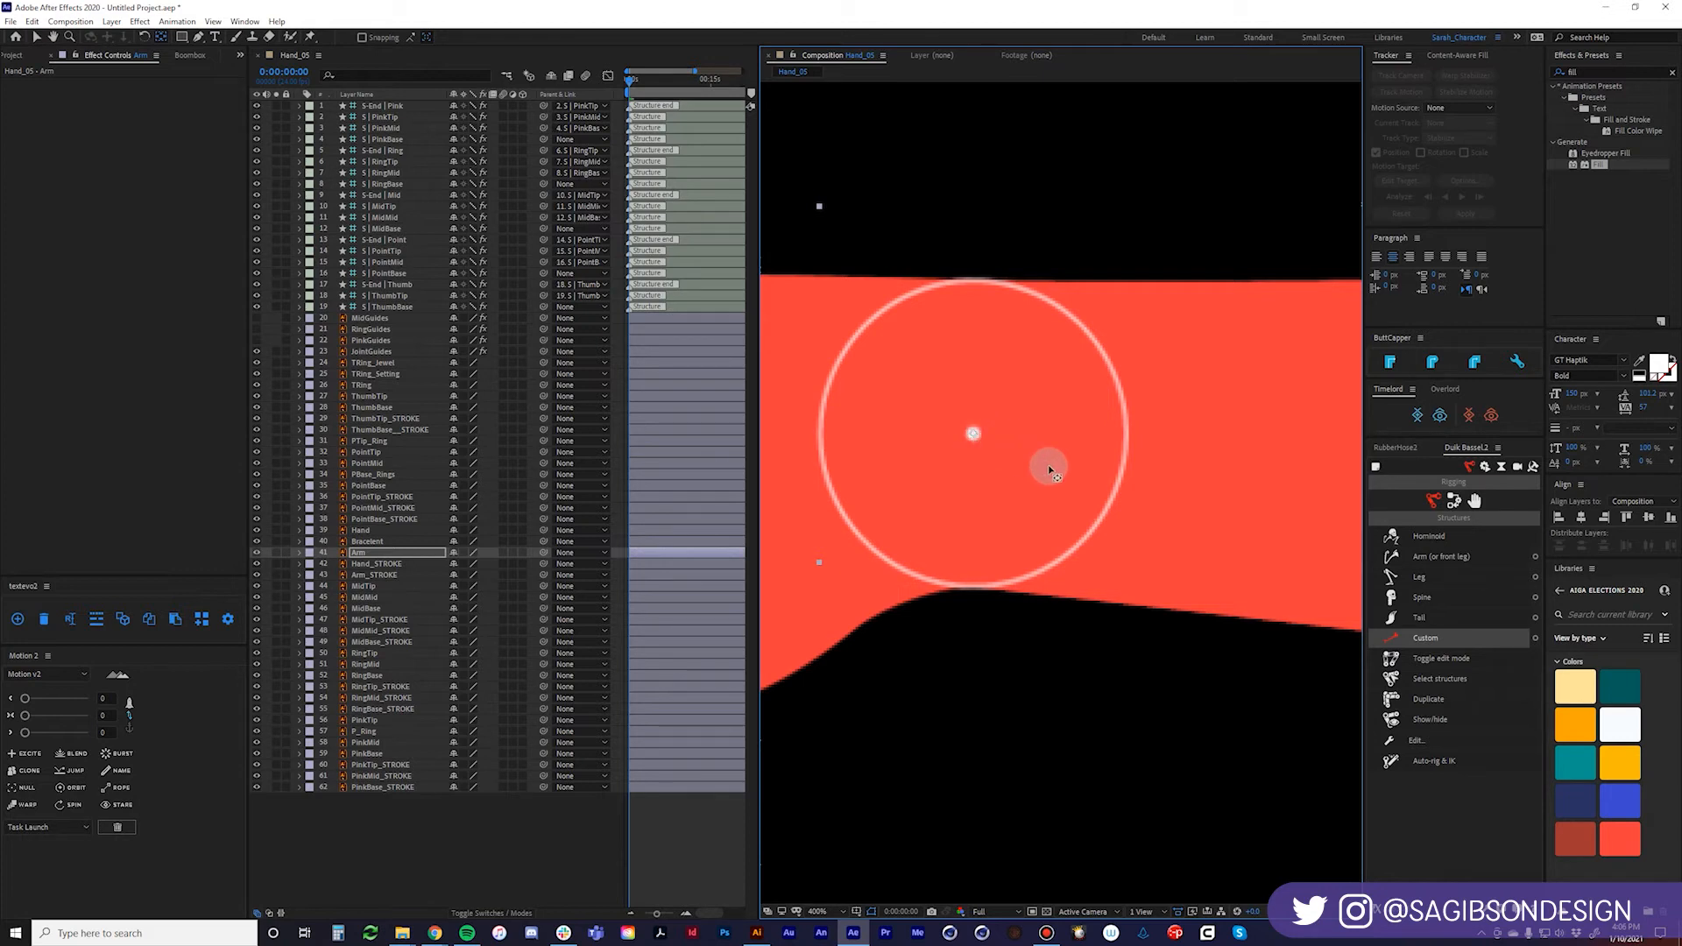
key("comma")
key("comma")
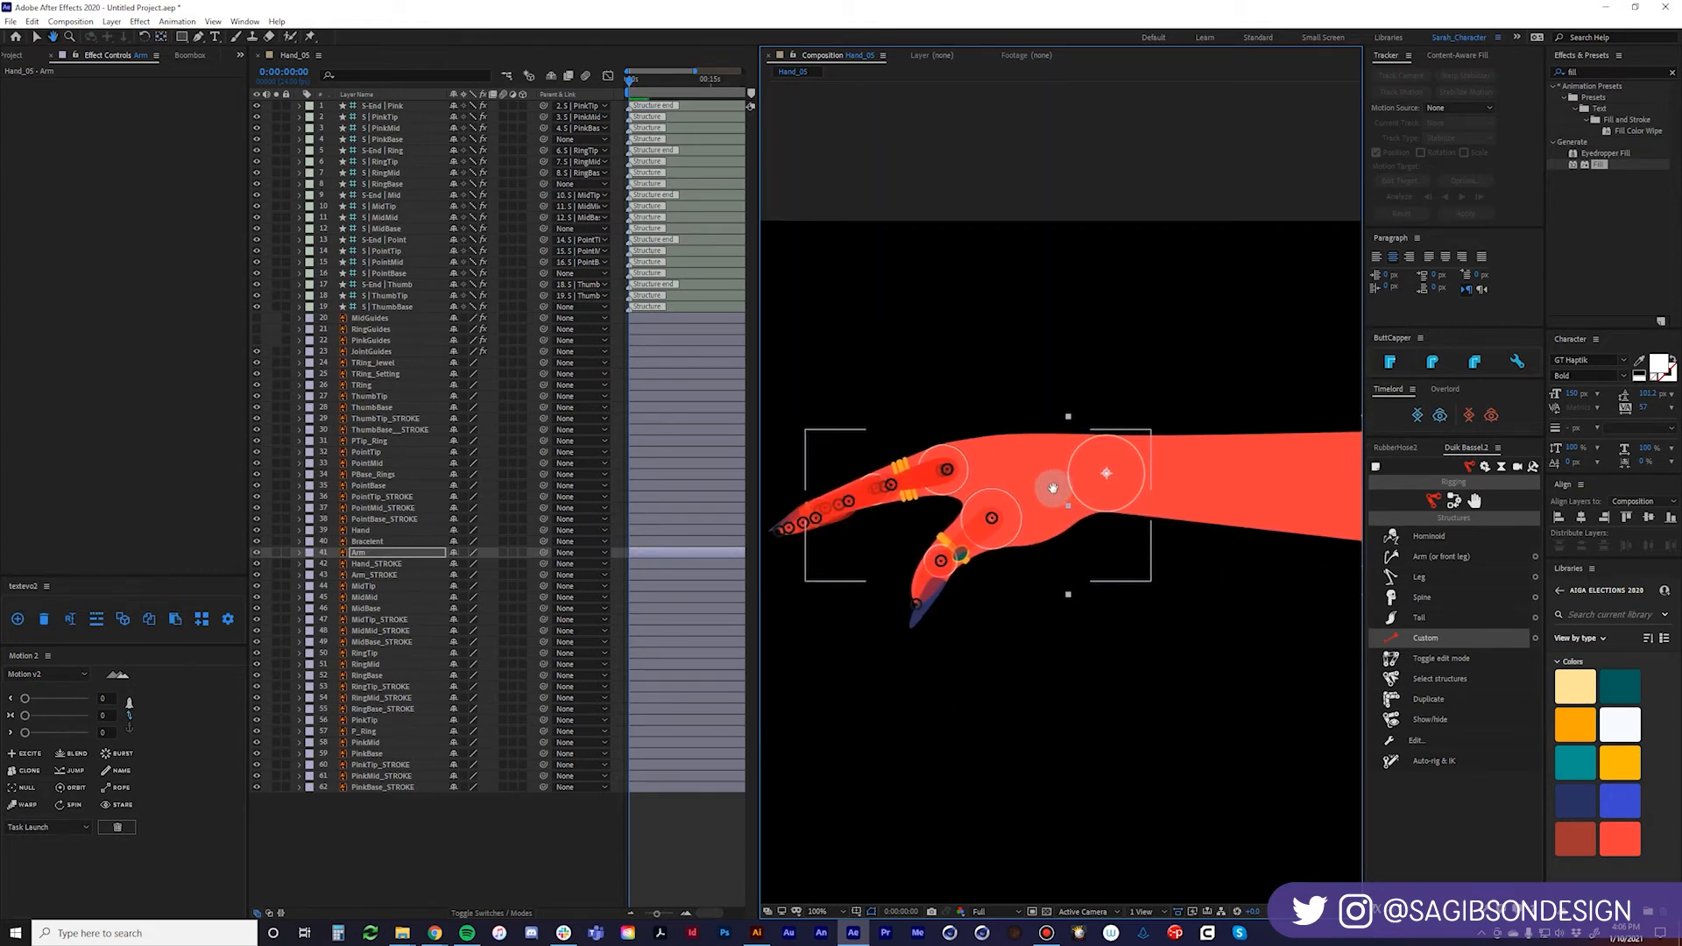
left_click_drag(1053, 488, 1049, 493)
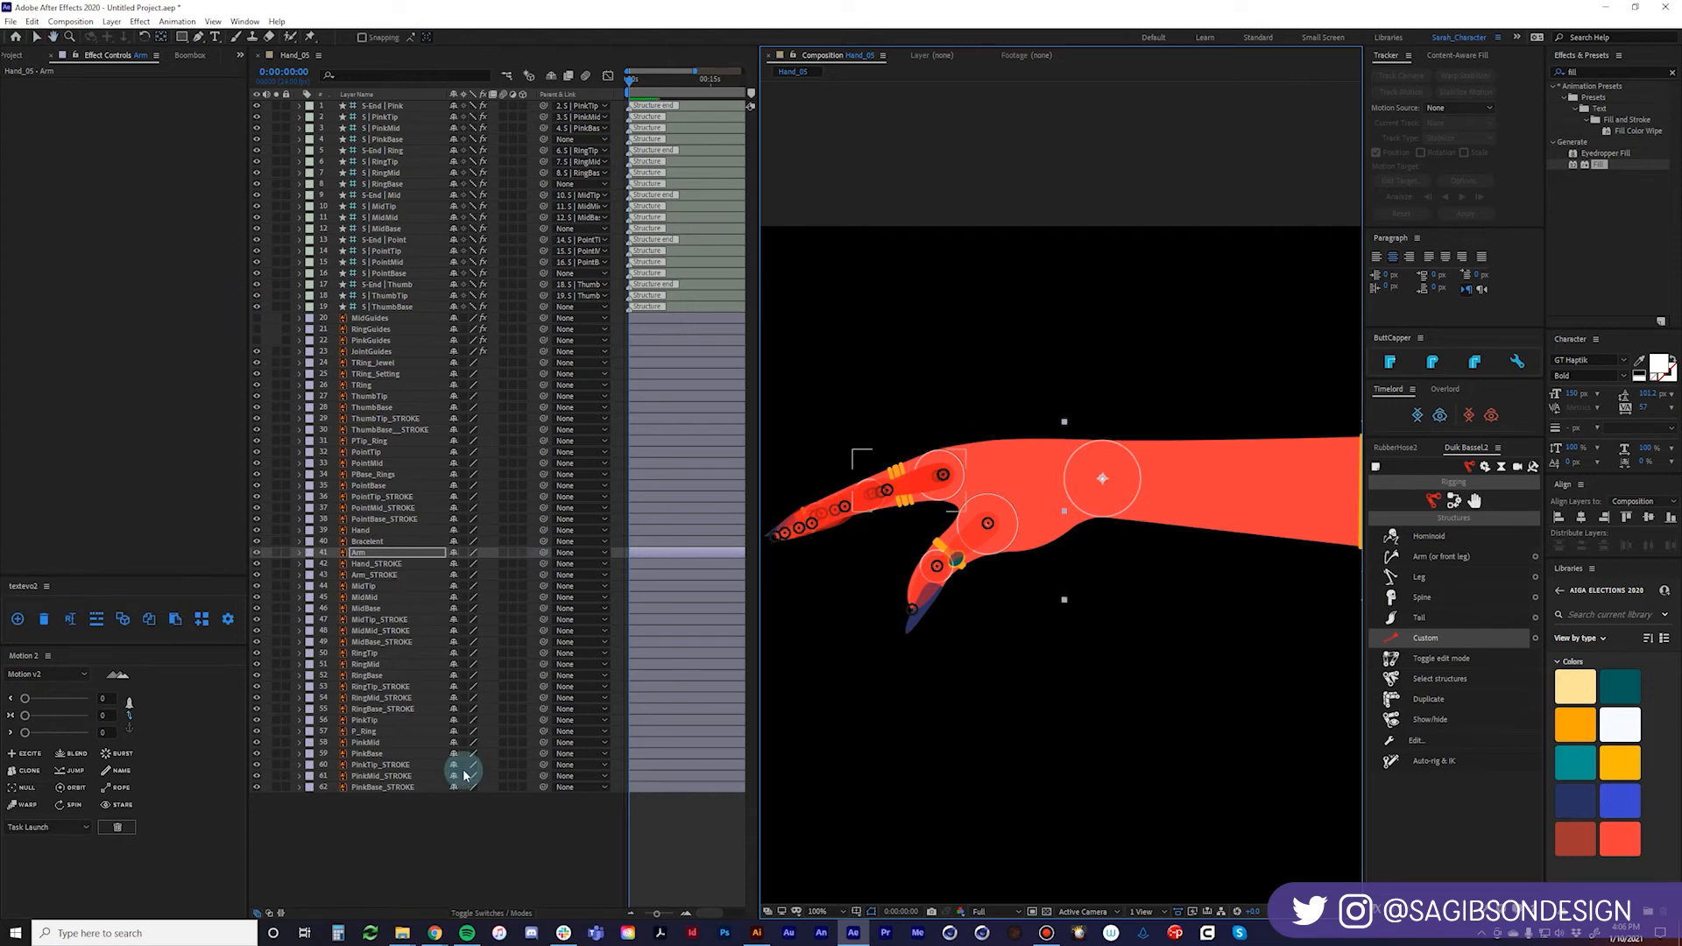
Deselect the Arm layer and hide the JointGuides layer.
left_click(454, 841)
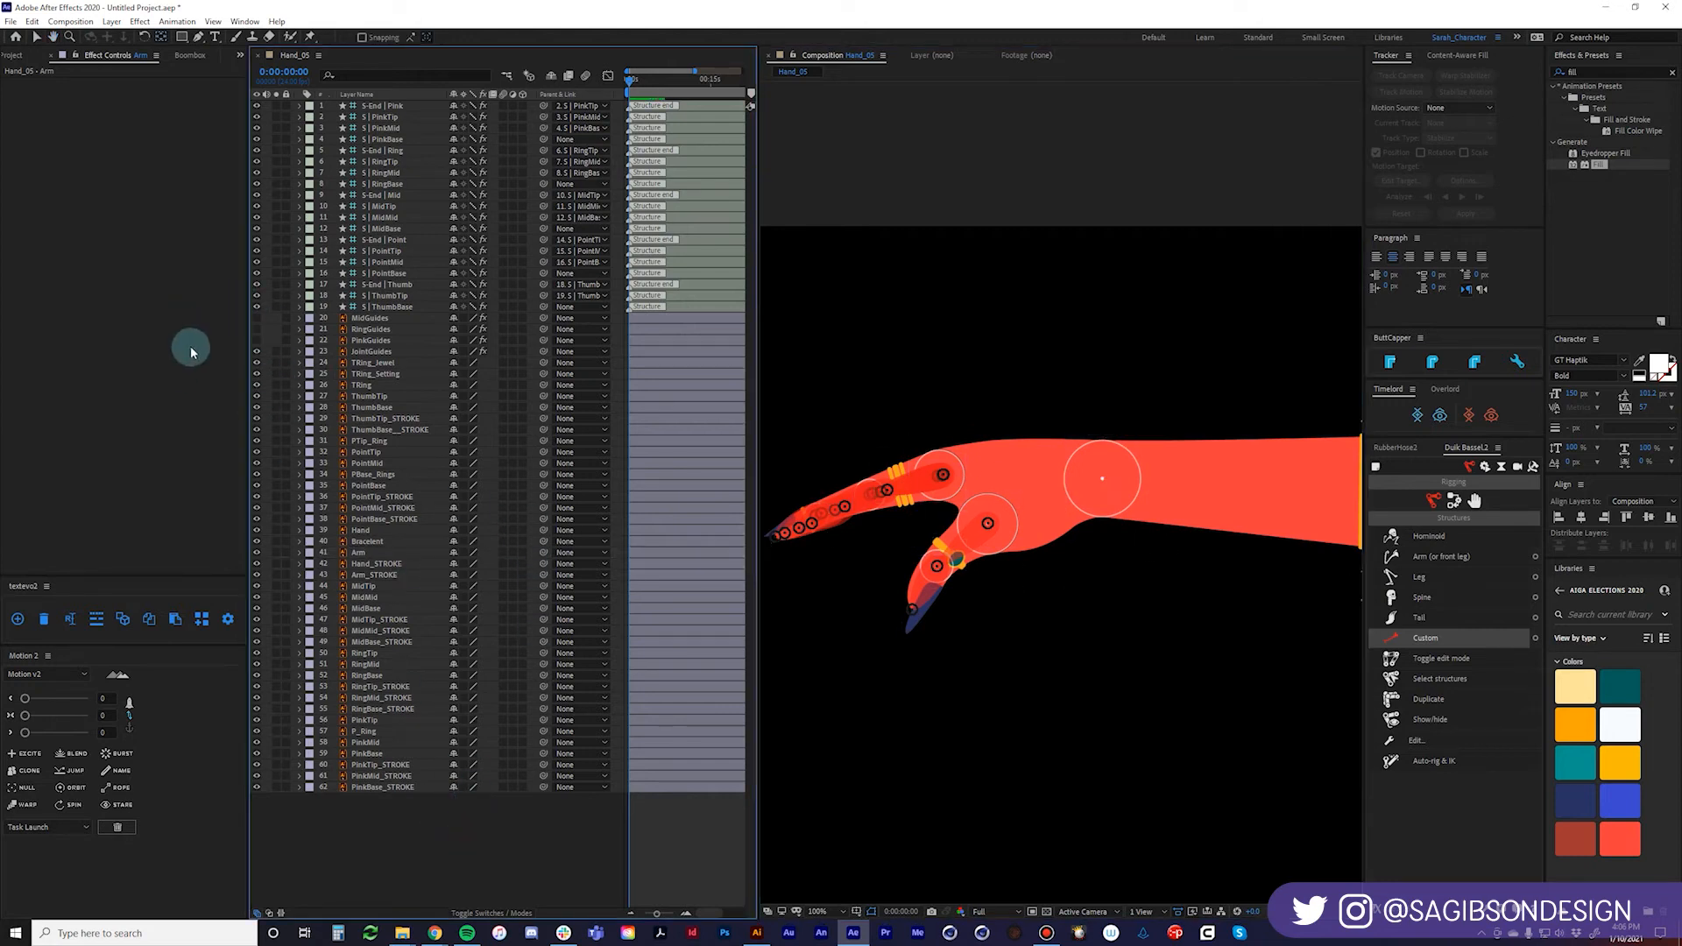
left_click(256, 354)
left_click(683, 309)
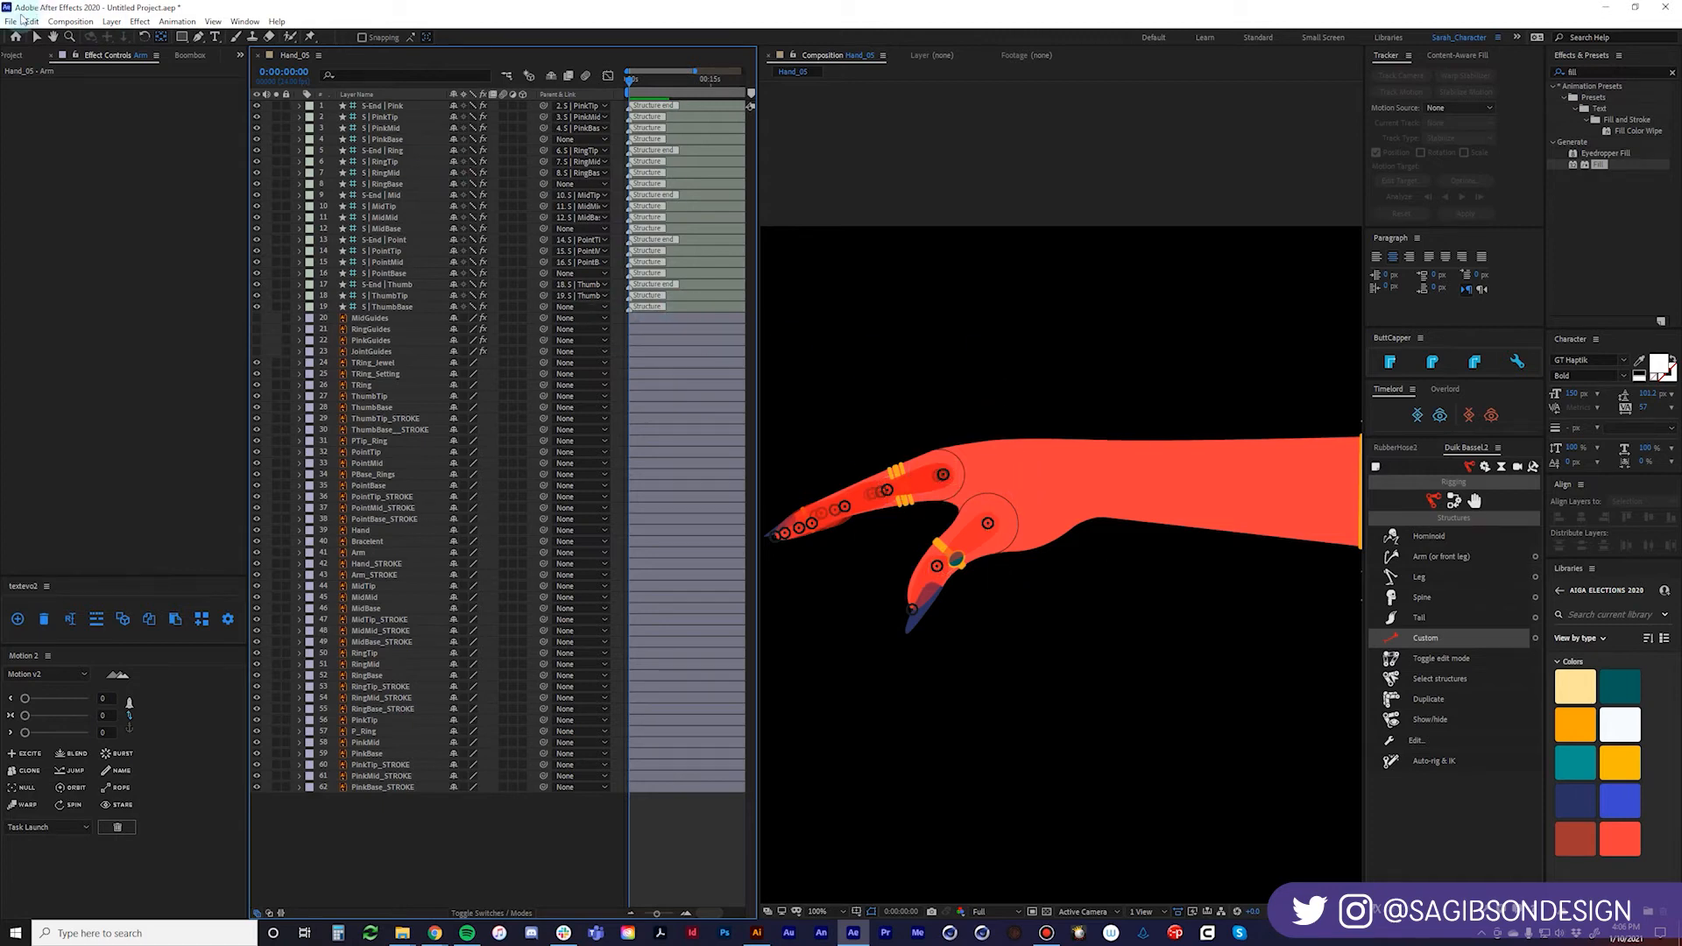
left_click(35, 37)
left_click(980, 427)
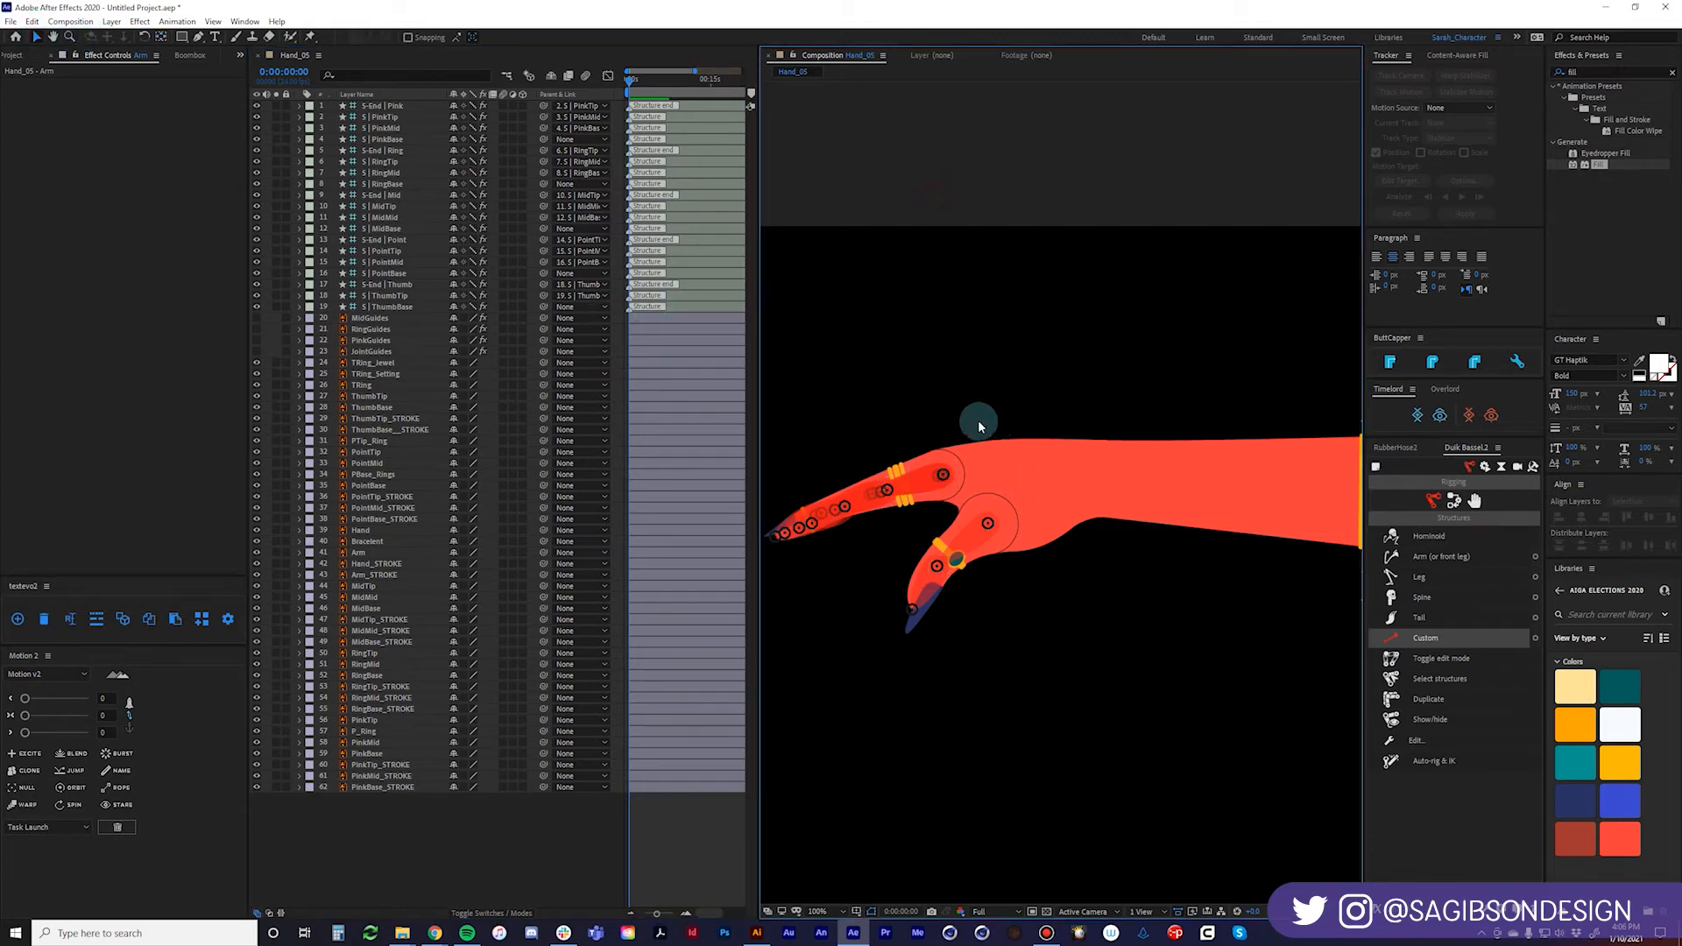
left_click_drag(940, 391, 1004, 329)
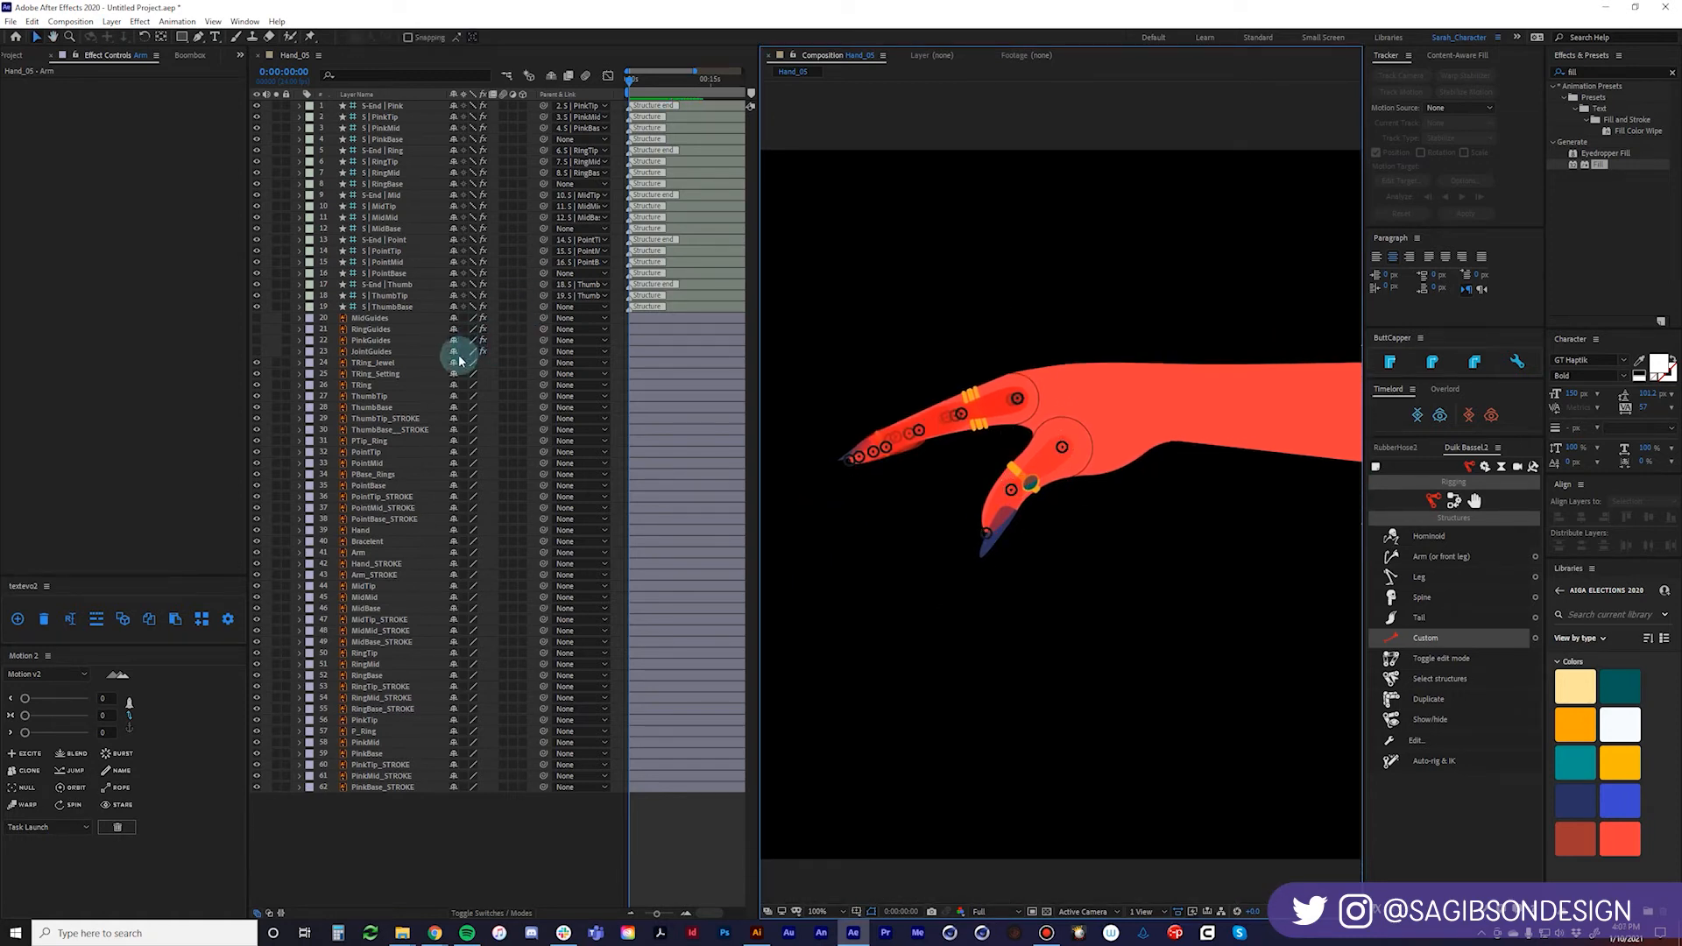
left_click(409, 308)
left_click(411, 309)
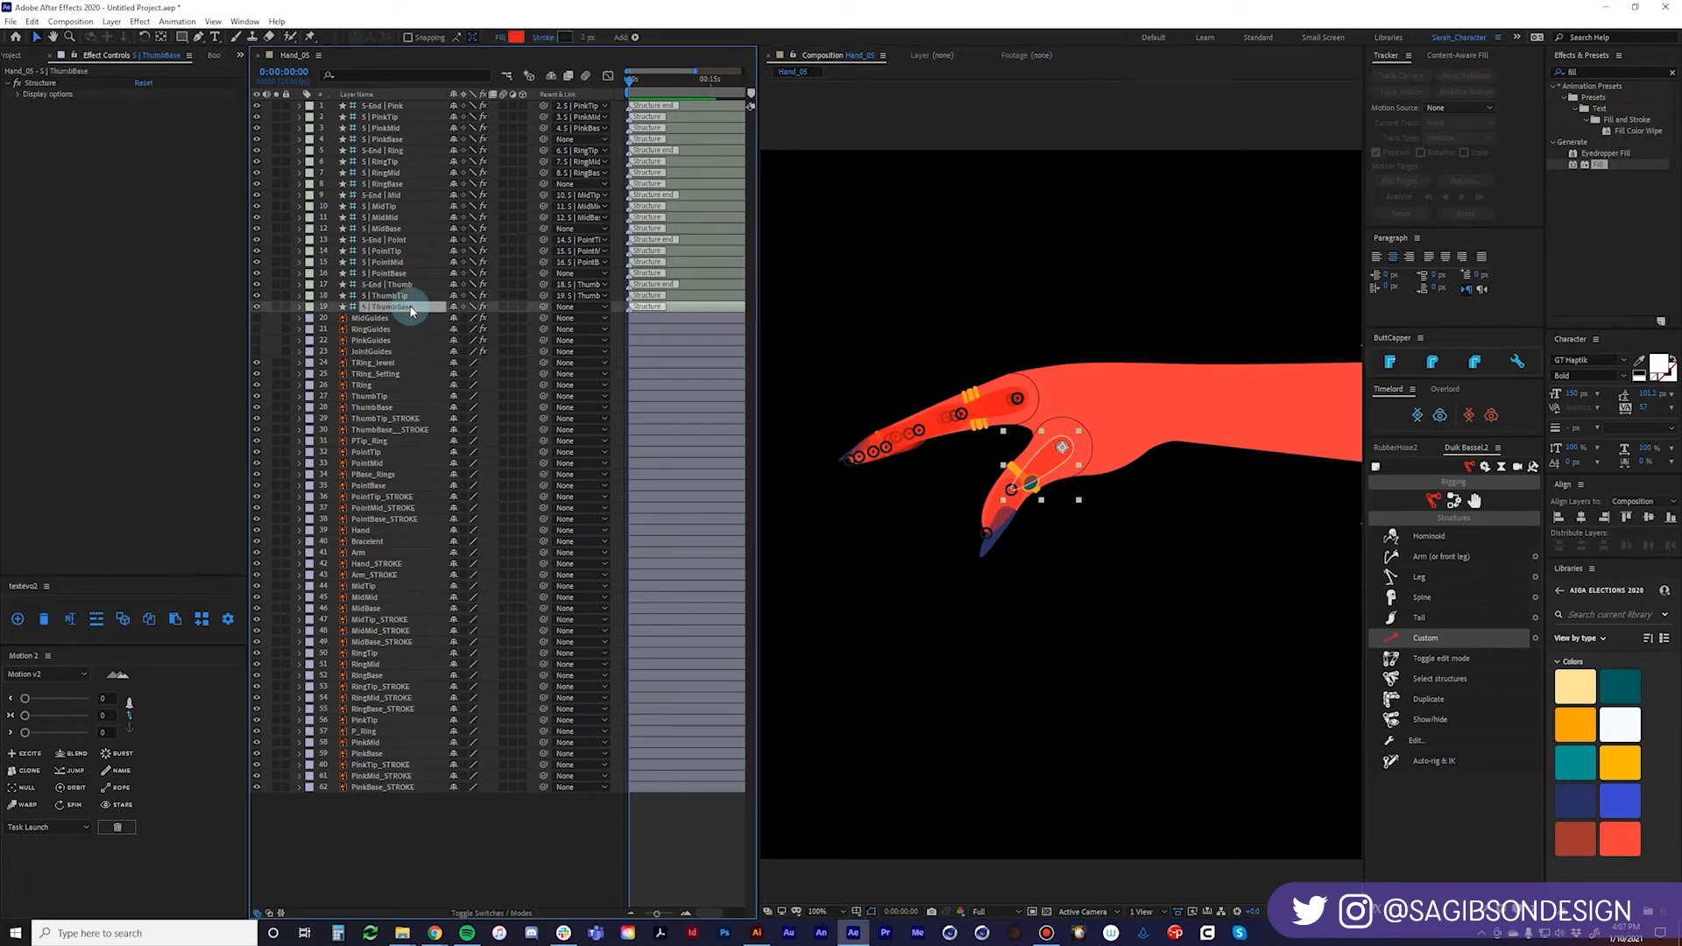
left_click(459, 867)
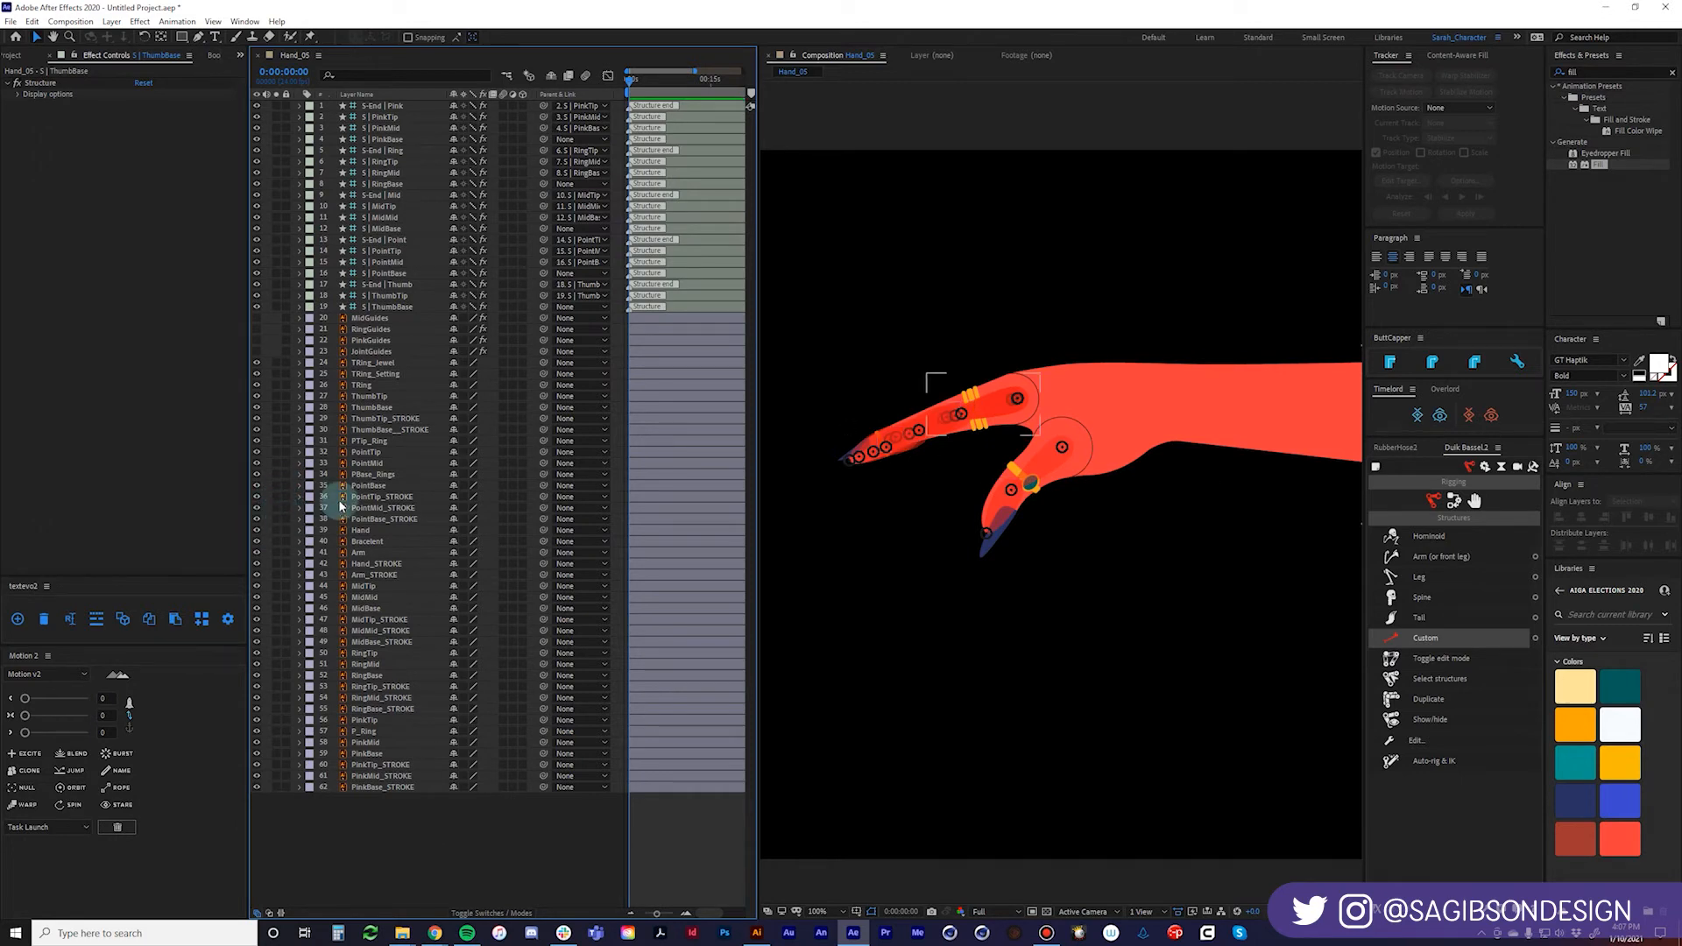
Show the JointGuides layer and move the Hand layer's anchor point onto the centre of the wrist guide circle with the Pan Behind tool.
left_click(257, 351)
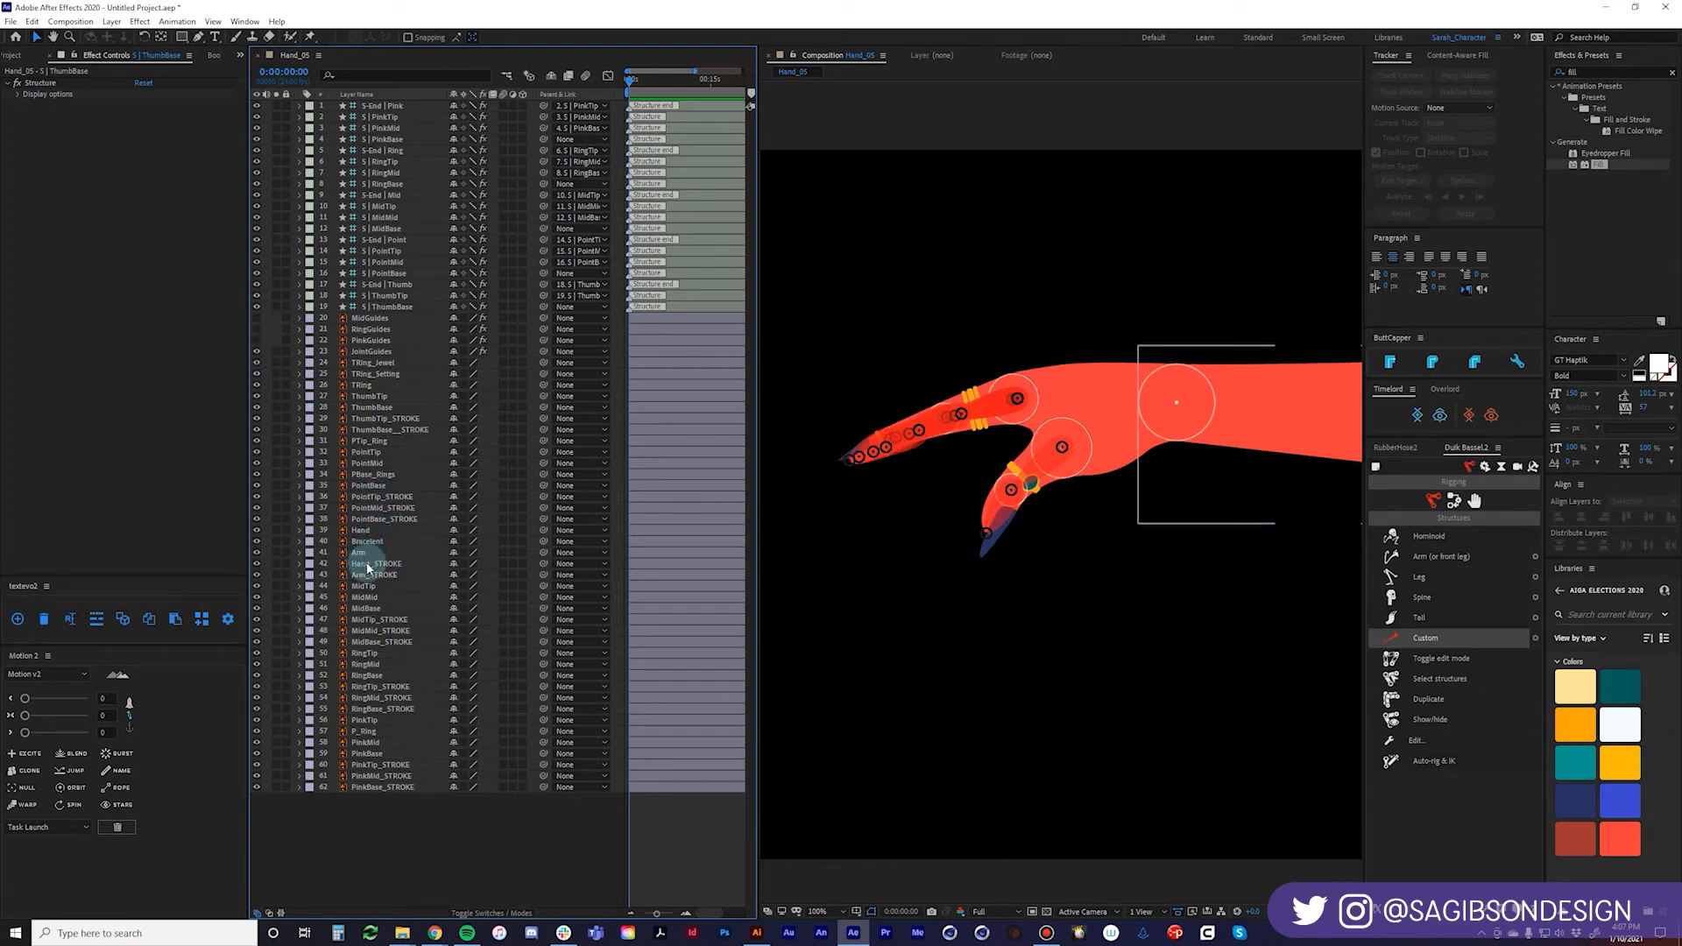
left_click(363, 530)
scroll(1148, 373, "up", 1)
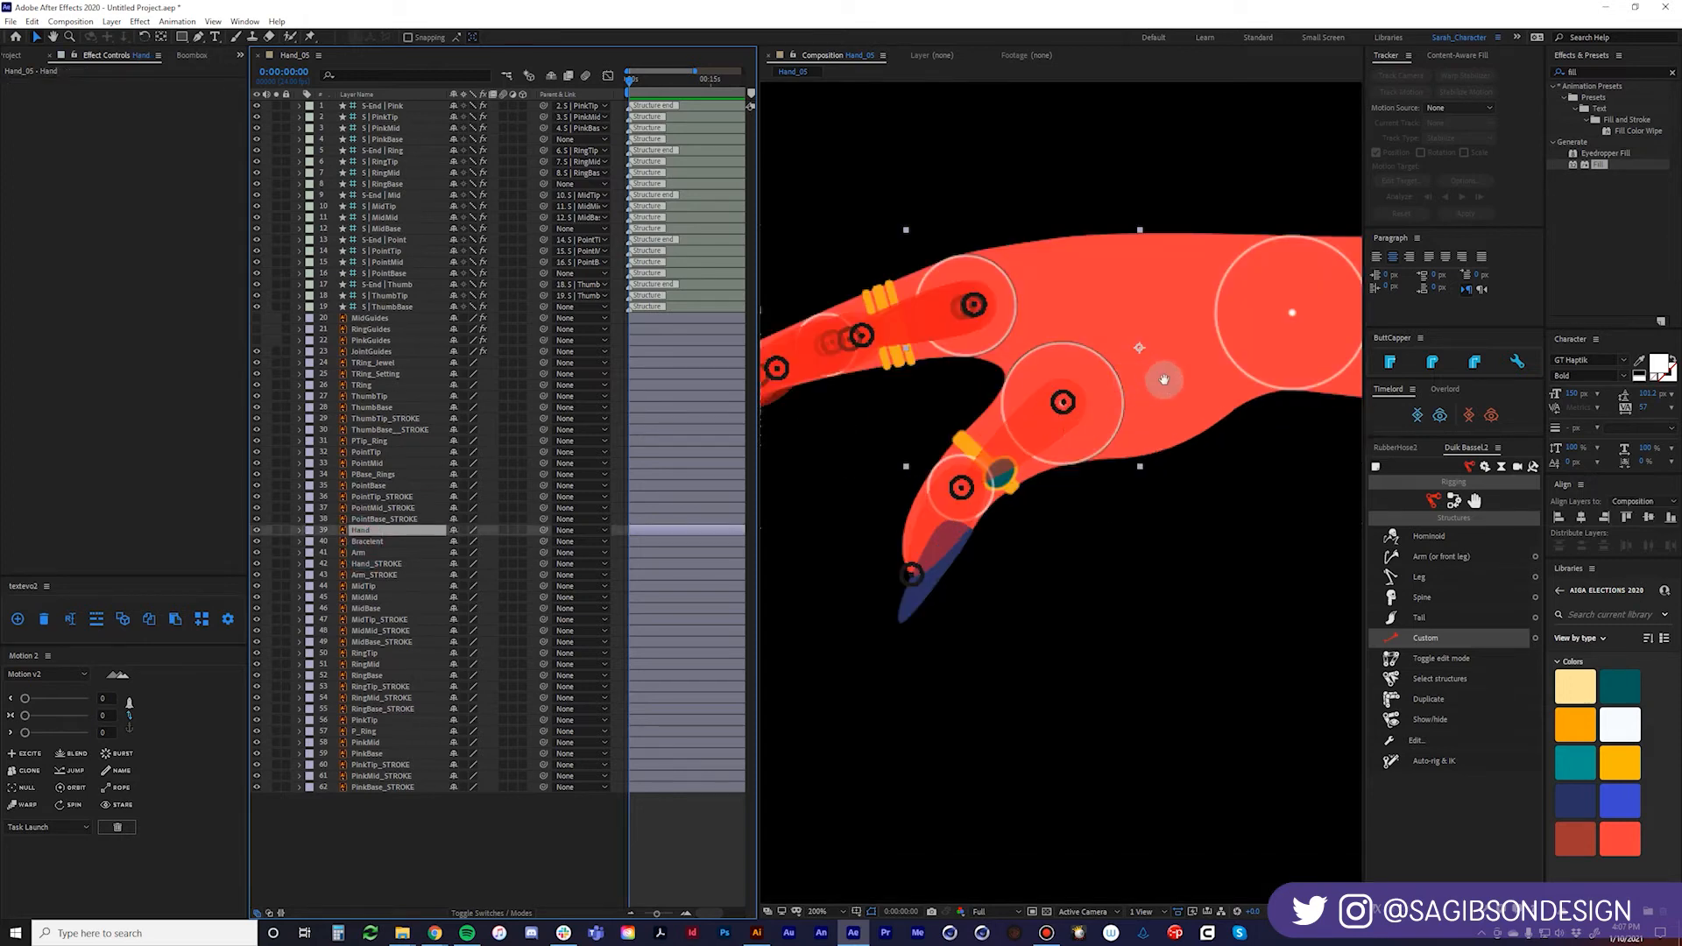
left_click_drag(1164, 379, 916, 531)
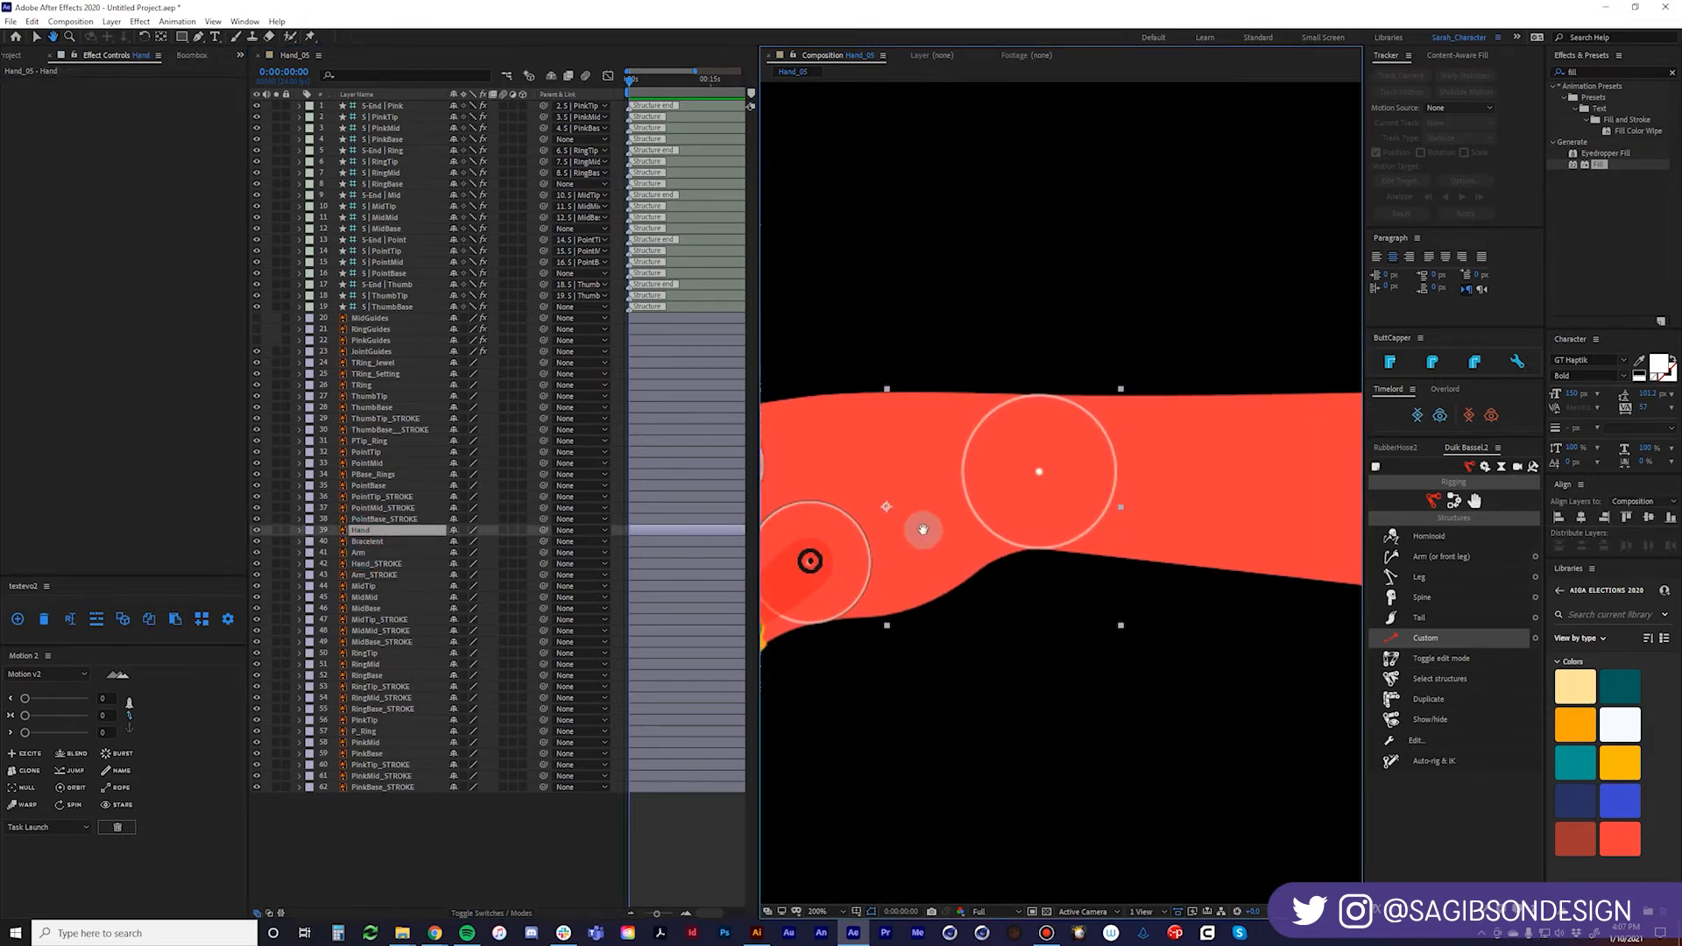
left_click(128, 40)
left_click_drag(891, 505, 1044, 471)
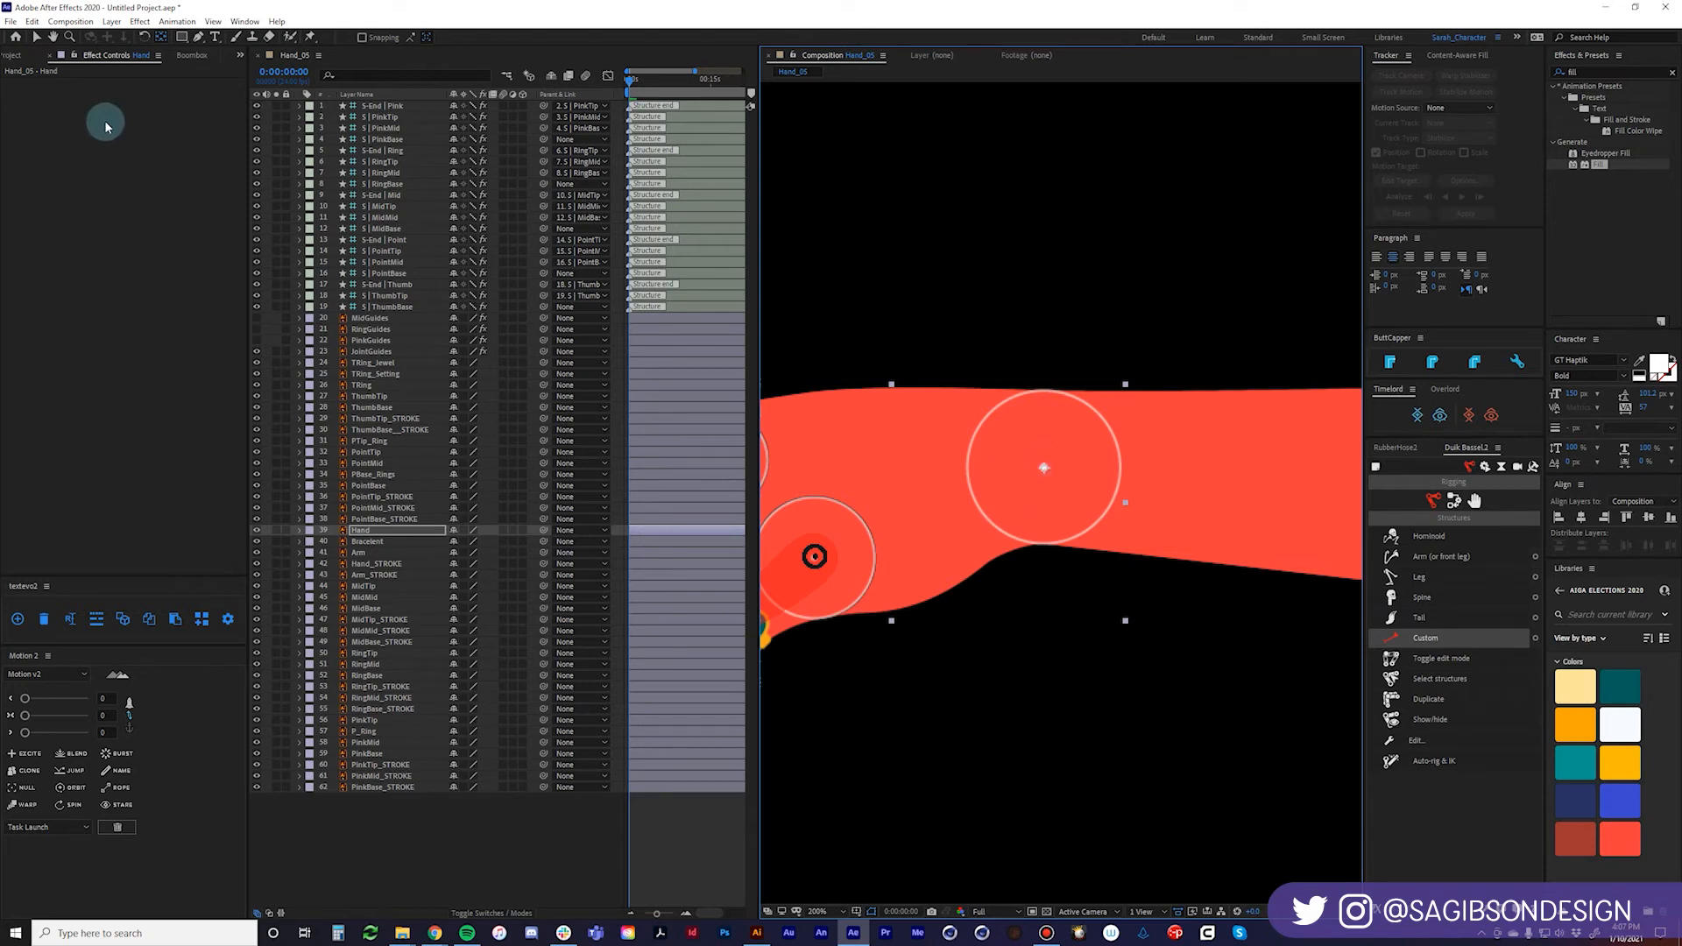
left_click(38, 38)
scroll(1001, 412, "down", 2)
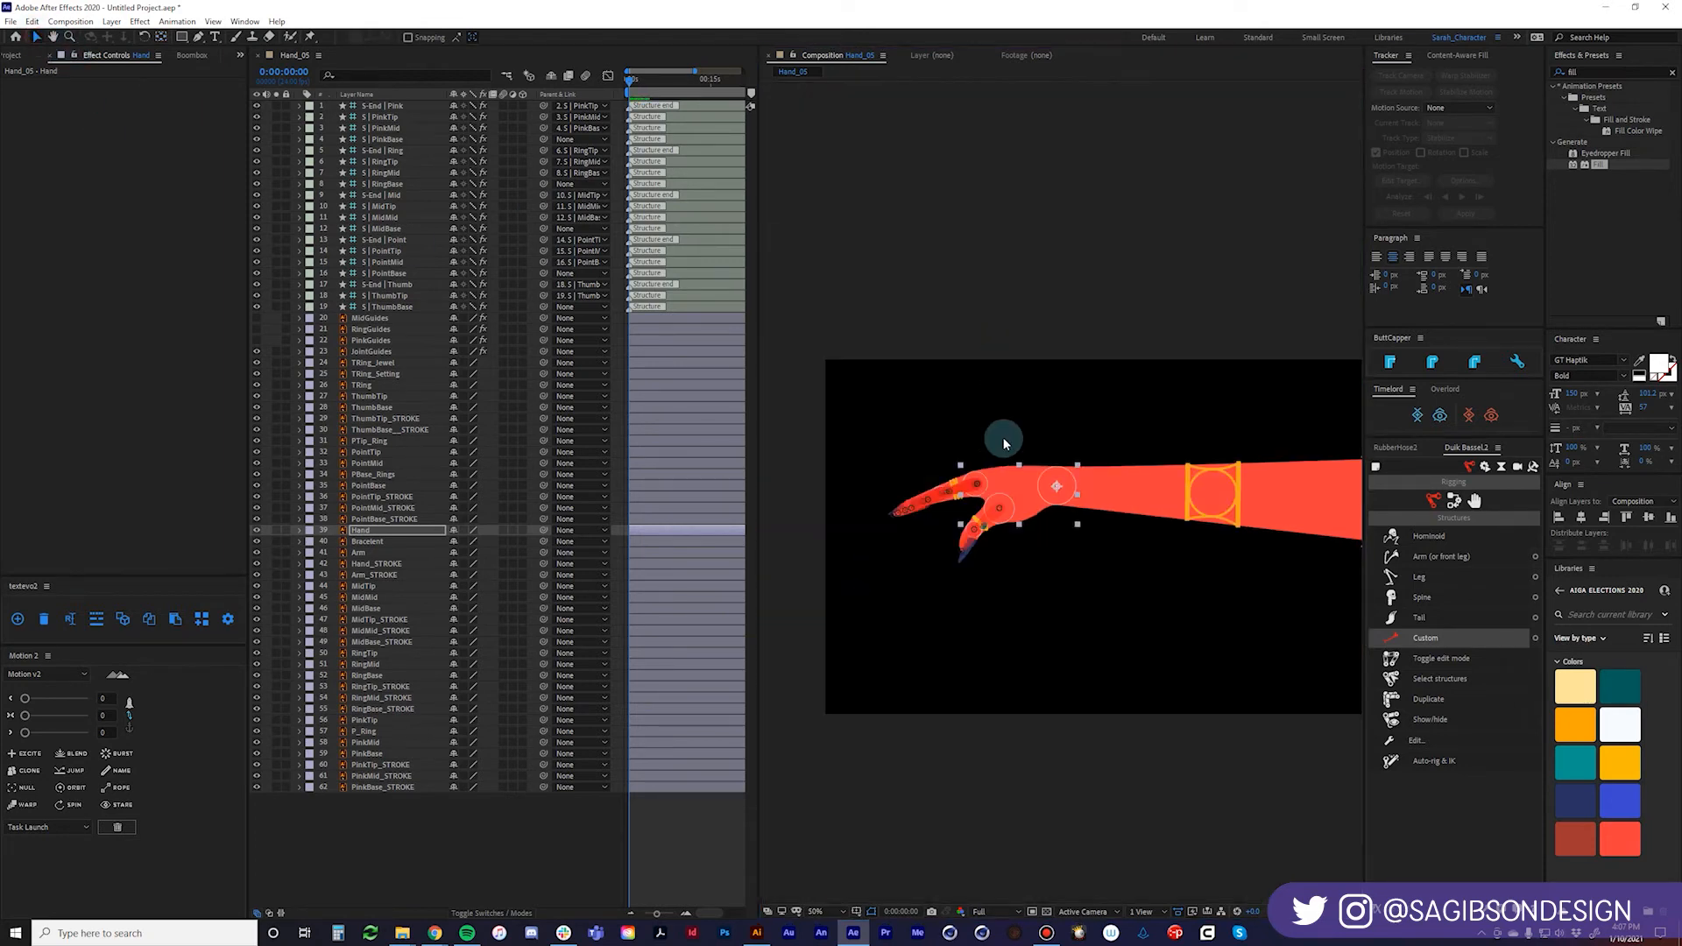
scroll(1004, 429, "up", 1)
key("space")
left_click_drag(990, 489, 1127, 469)
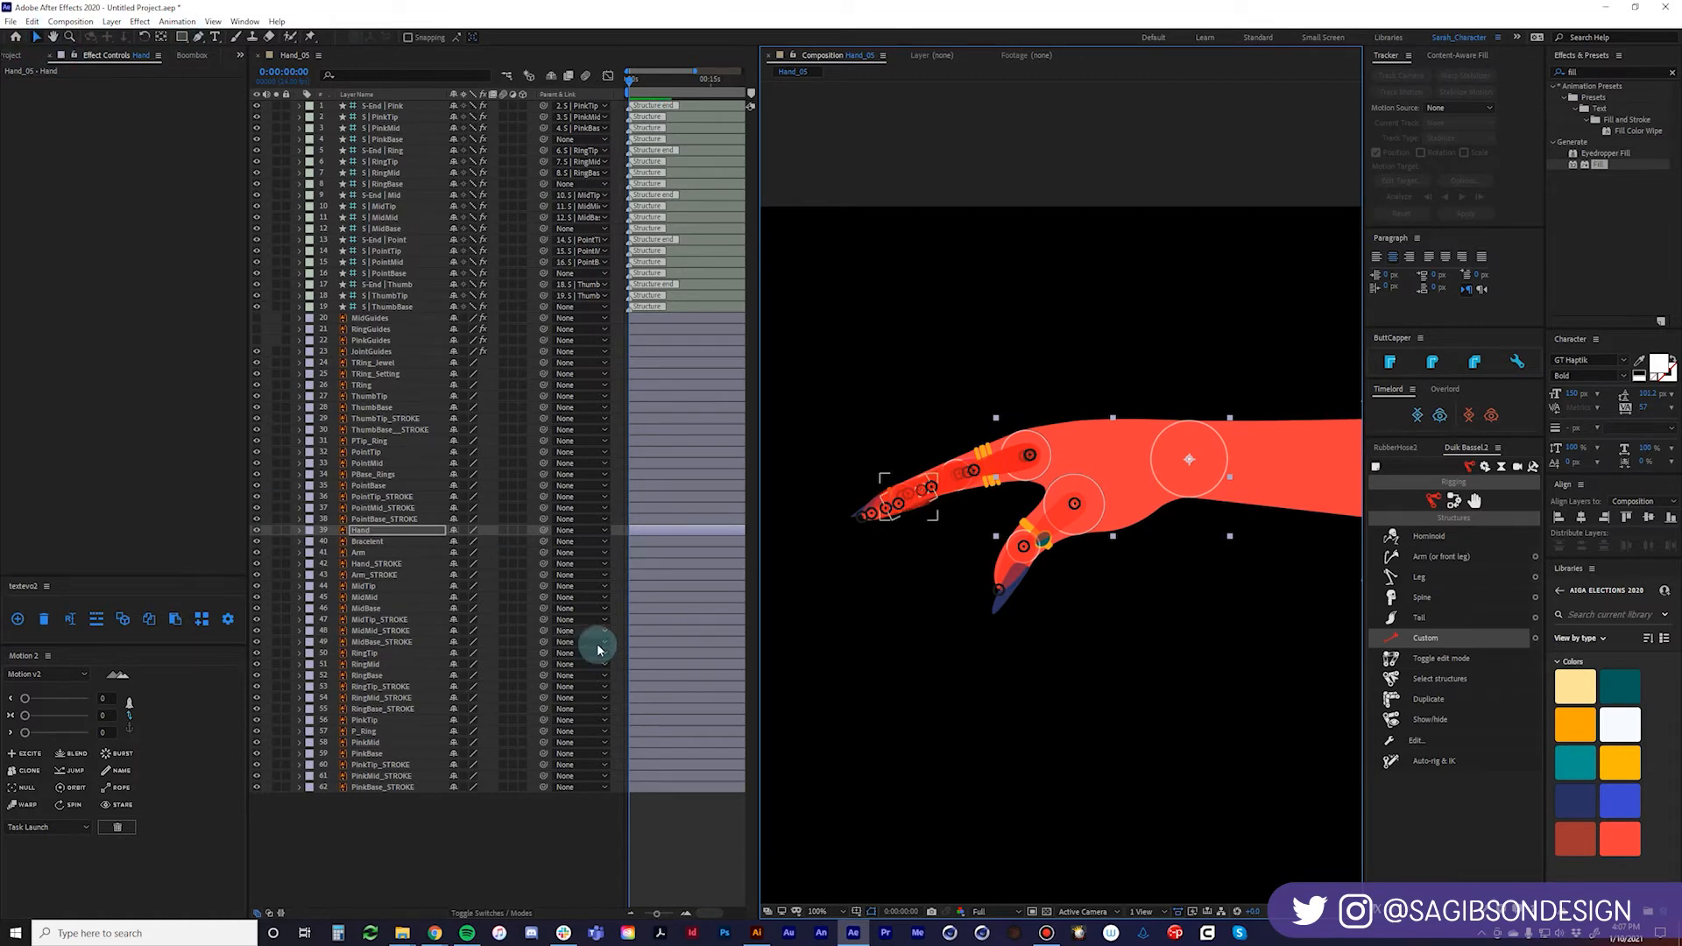
left_click(432, 874)
Parent the PointTip_STROKE layer to the PointTip layer.
left_click(381, 531)
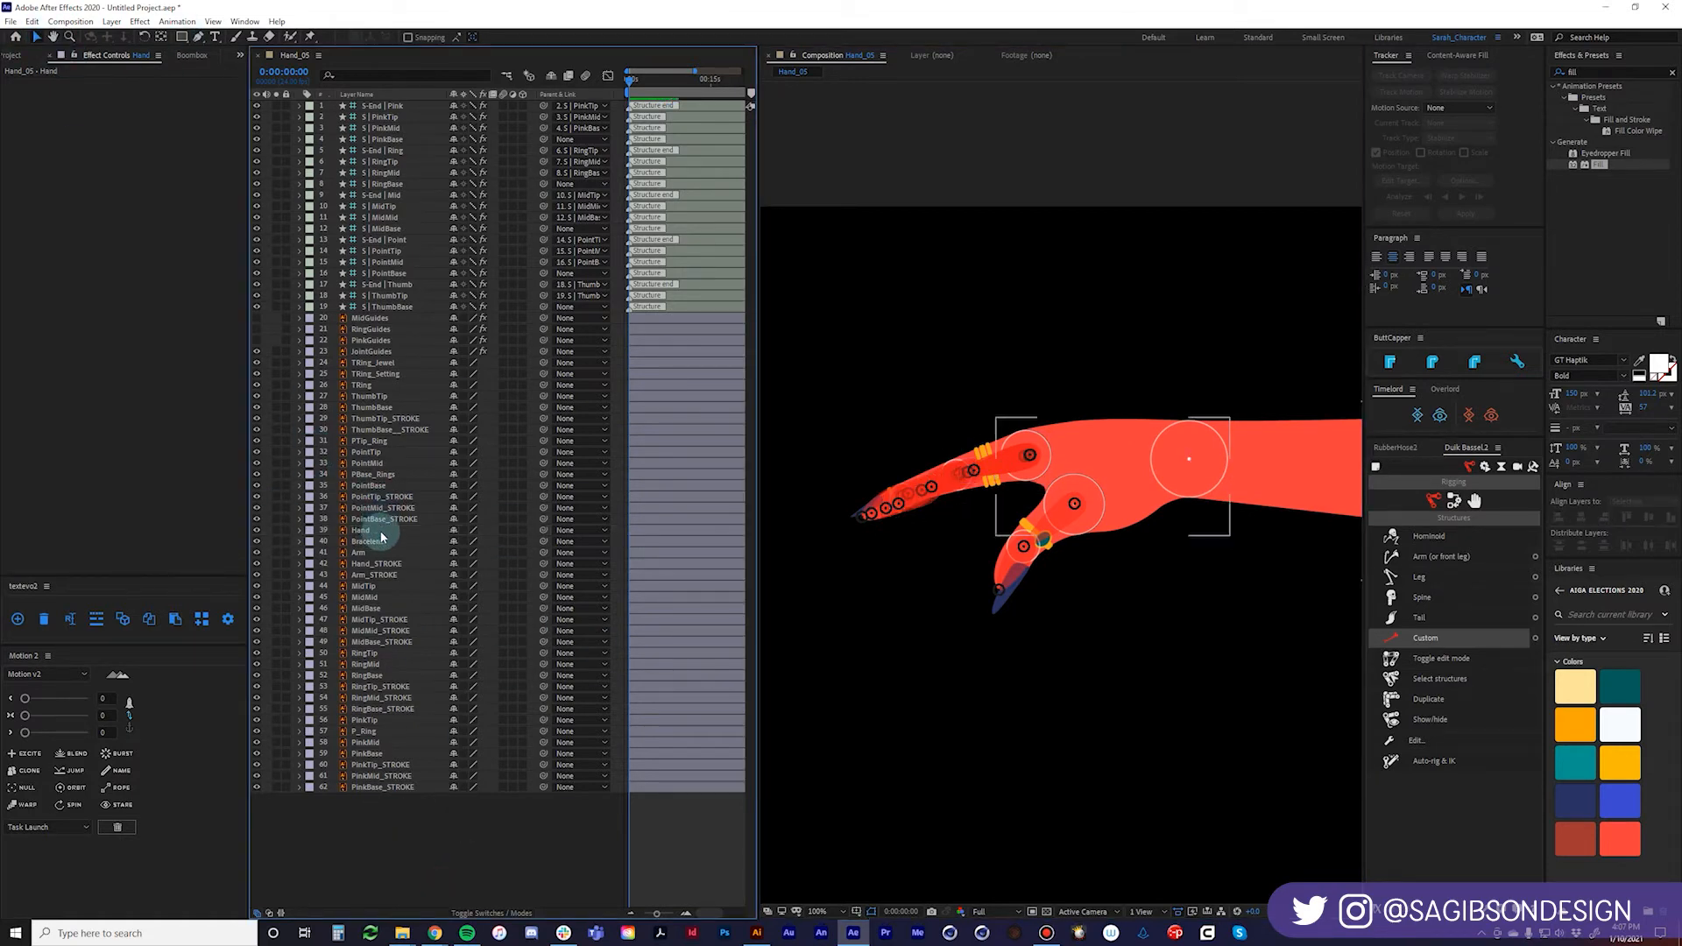
left_click(383, 485)
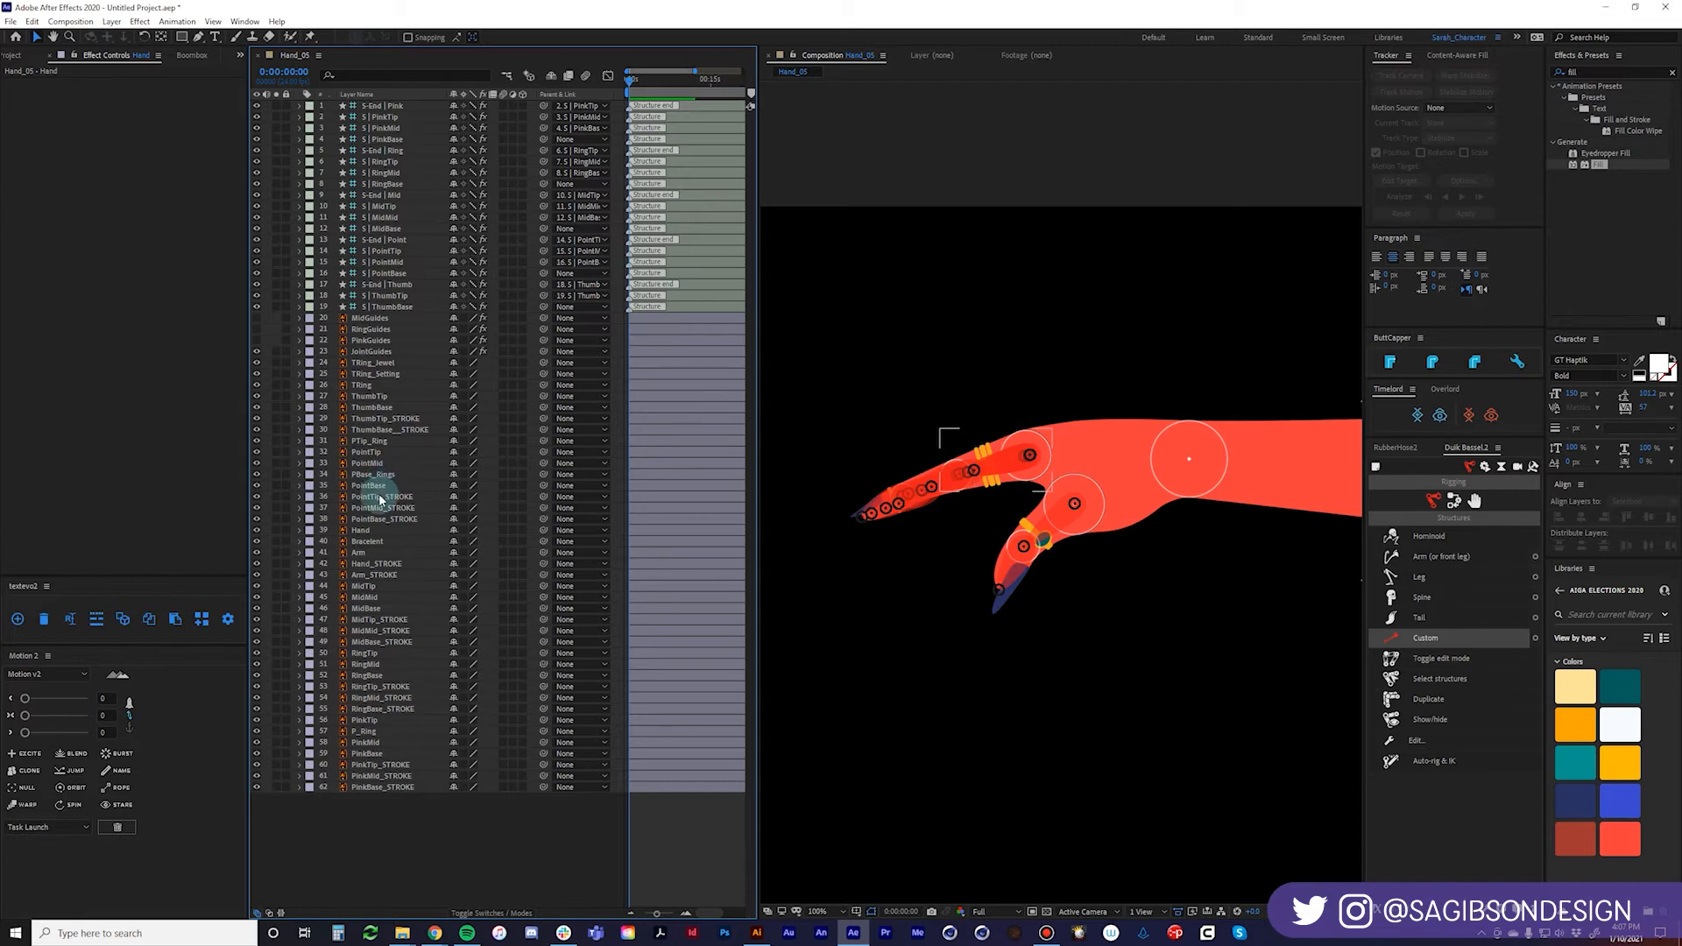
left_click(381, 497)
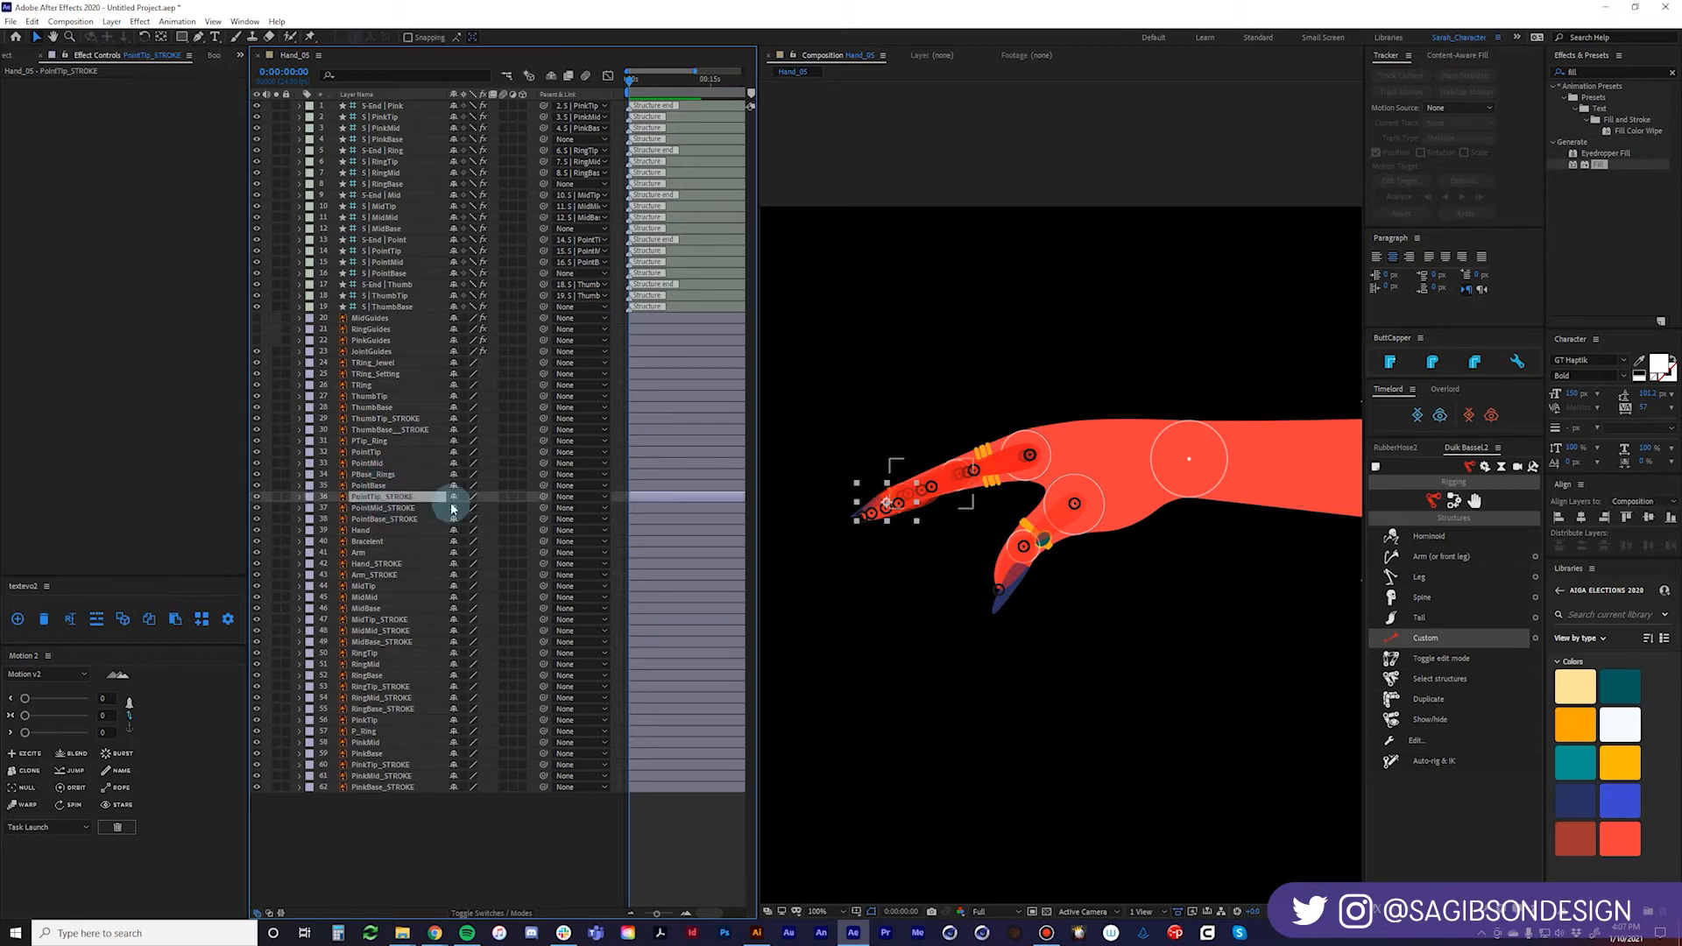
left_click(544, 497)
left_click_drag(548, 499, 368, 452)
Parent the PointMid_STROKE layer to PointMid and the PointBase_STROKE layer to PointBase.
left_click(398, 508)
left_click(538, 510)
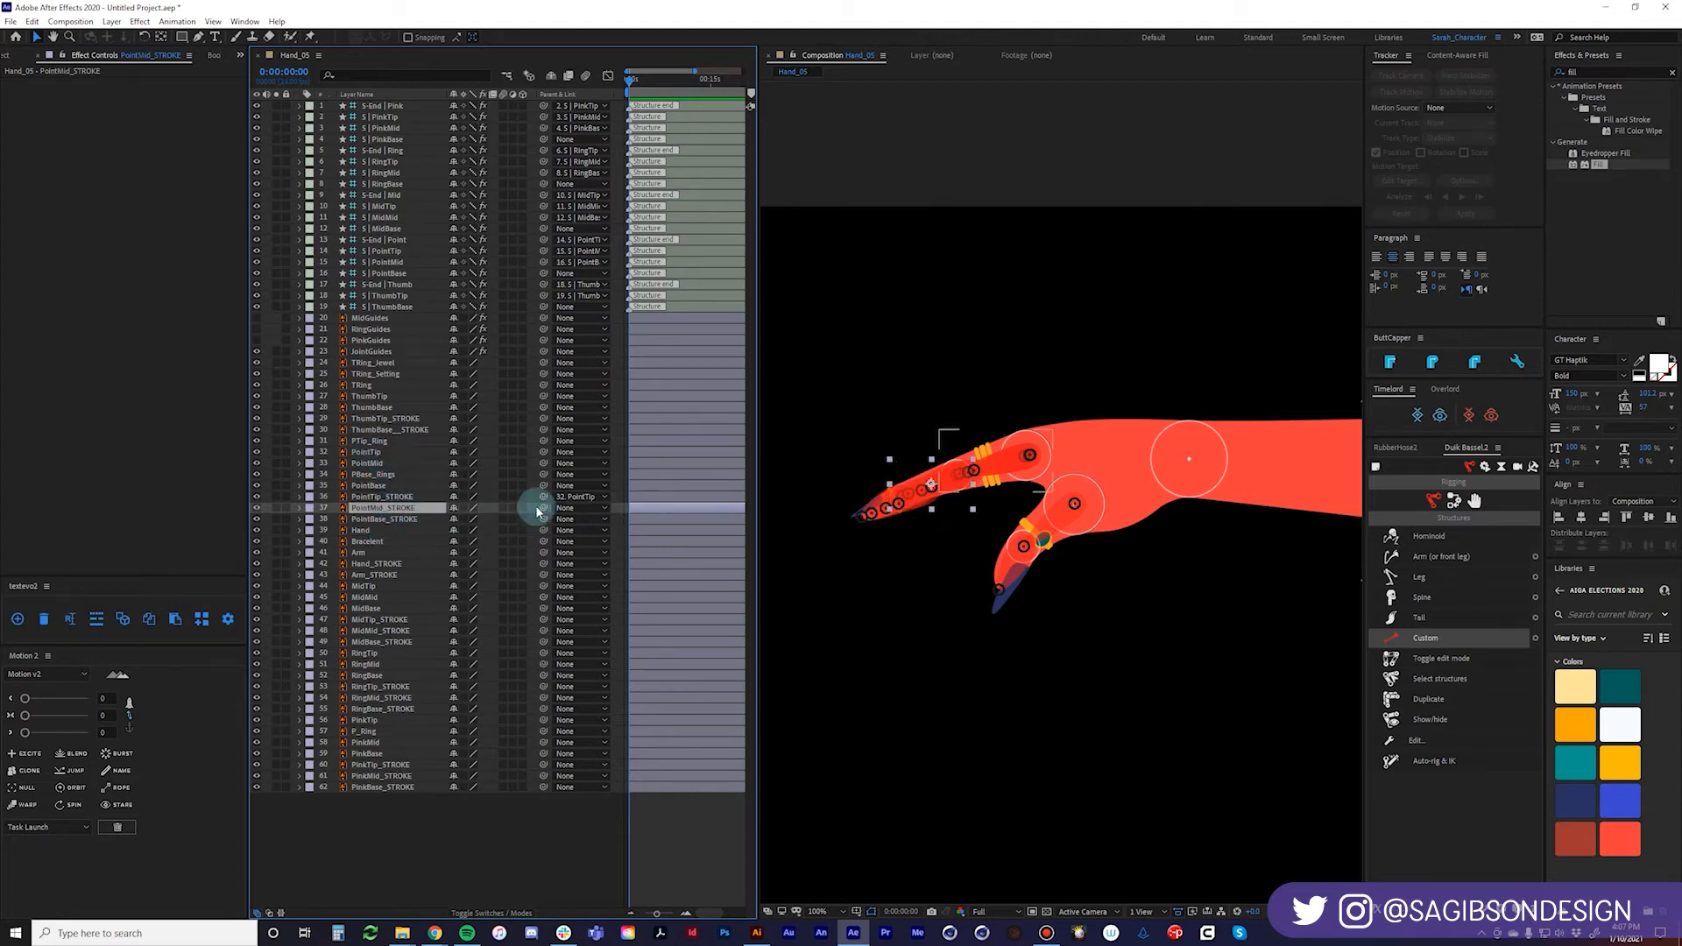
left_click_drag(543, 513, 386, 464)
left_click(392, 519)
left_click(543, 518)
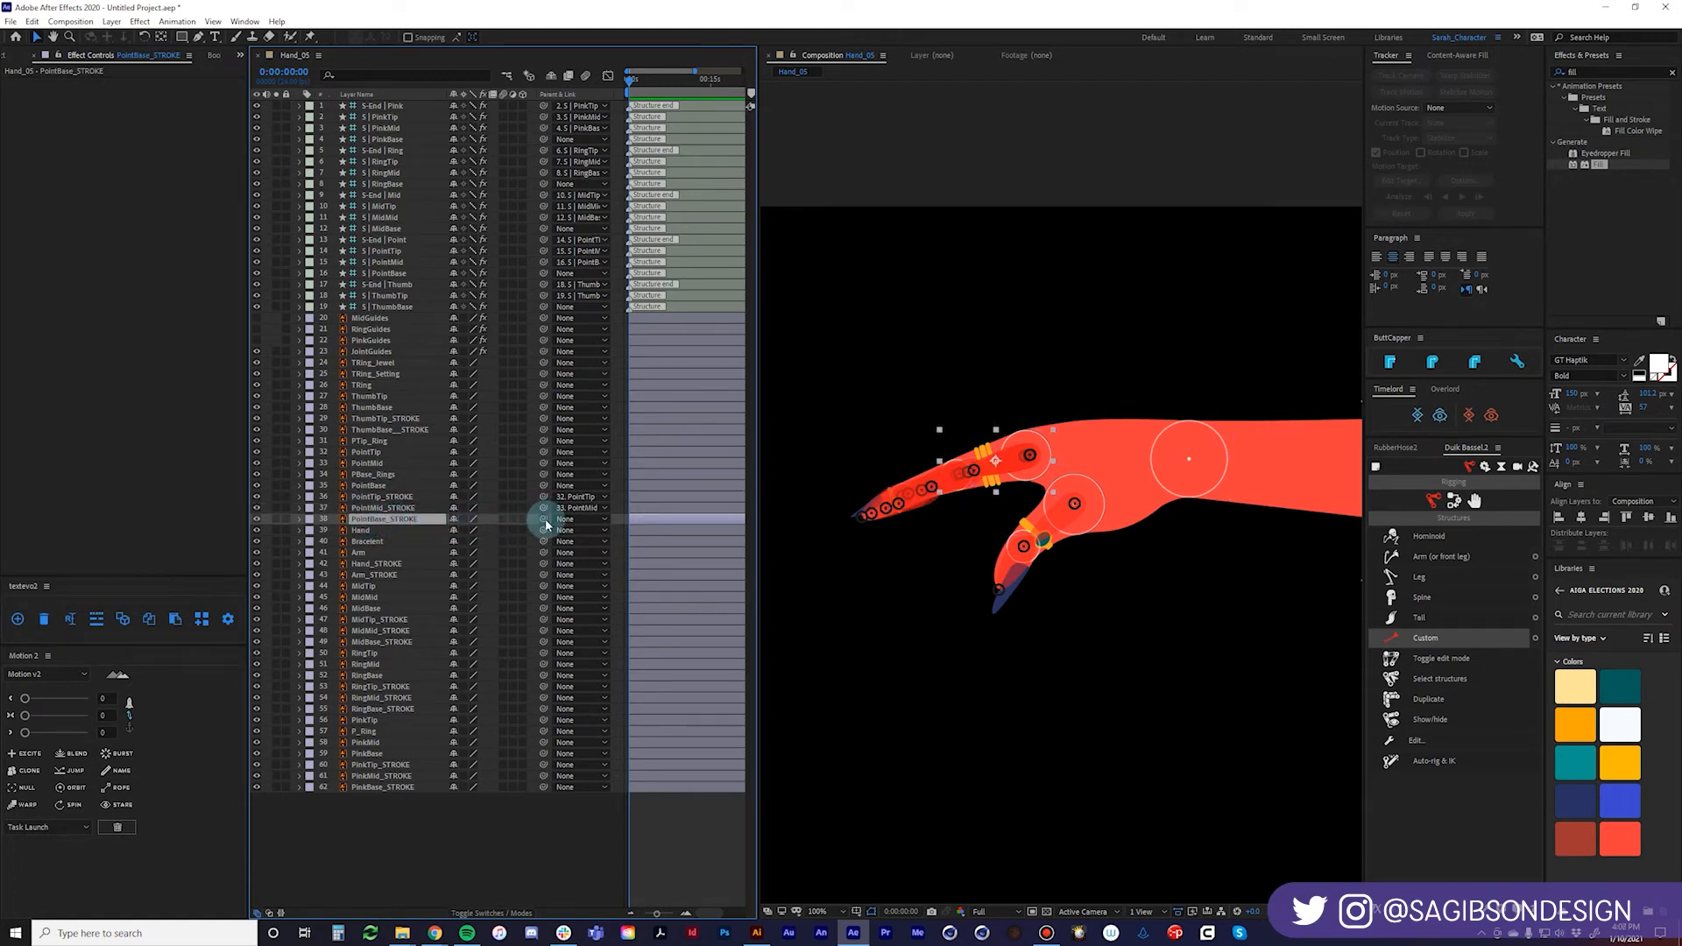
left_click_drag(546, 524, 391, 485)
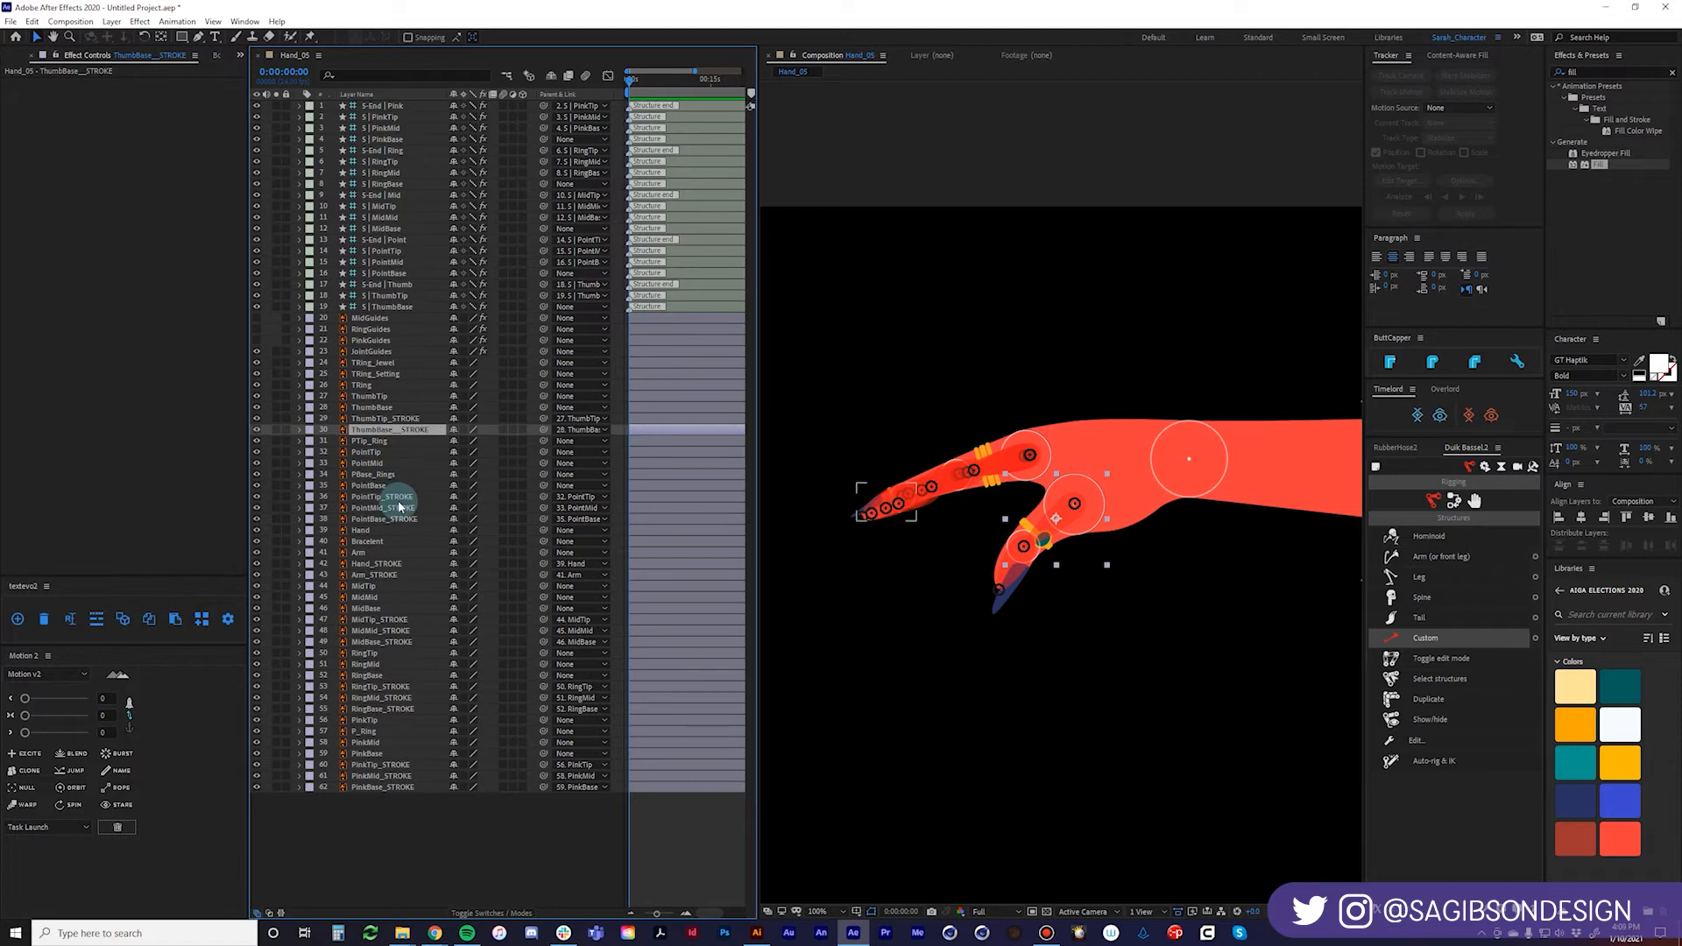
Parent the P_Ring layer to PinkMid and the bracelet layer to Arm.
left_click(389, 733)
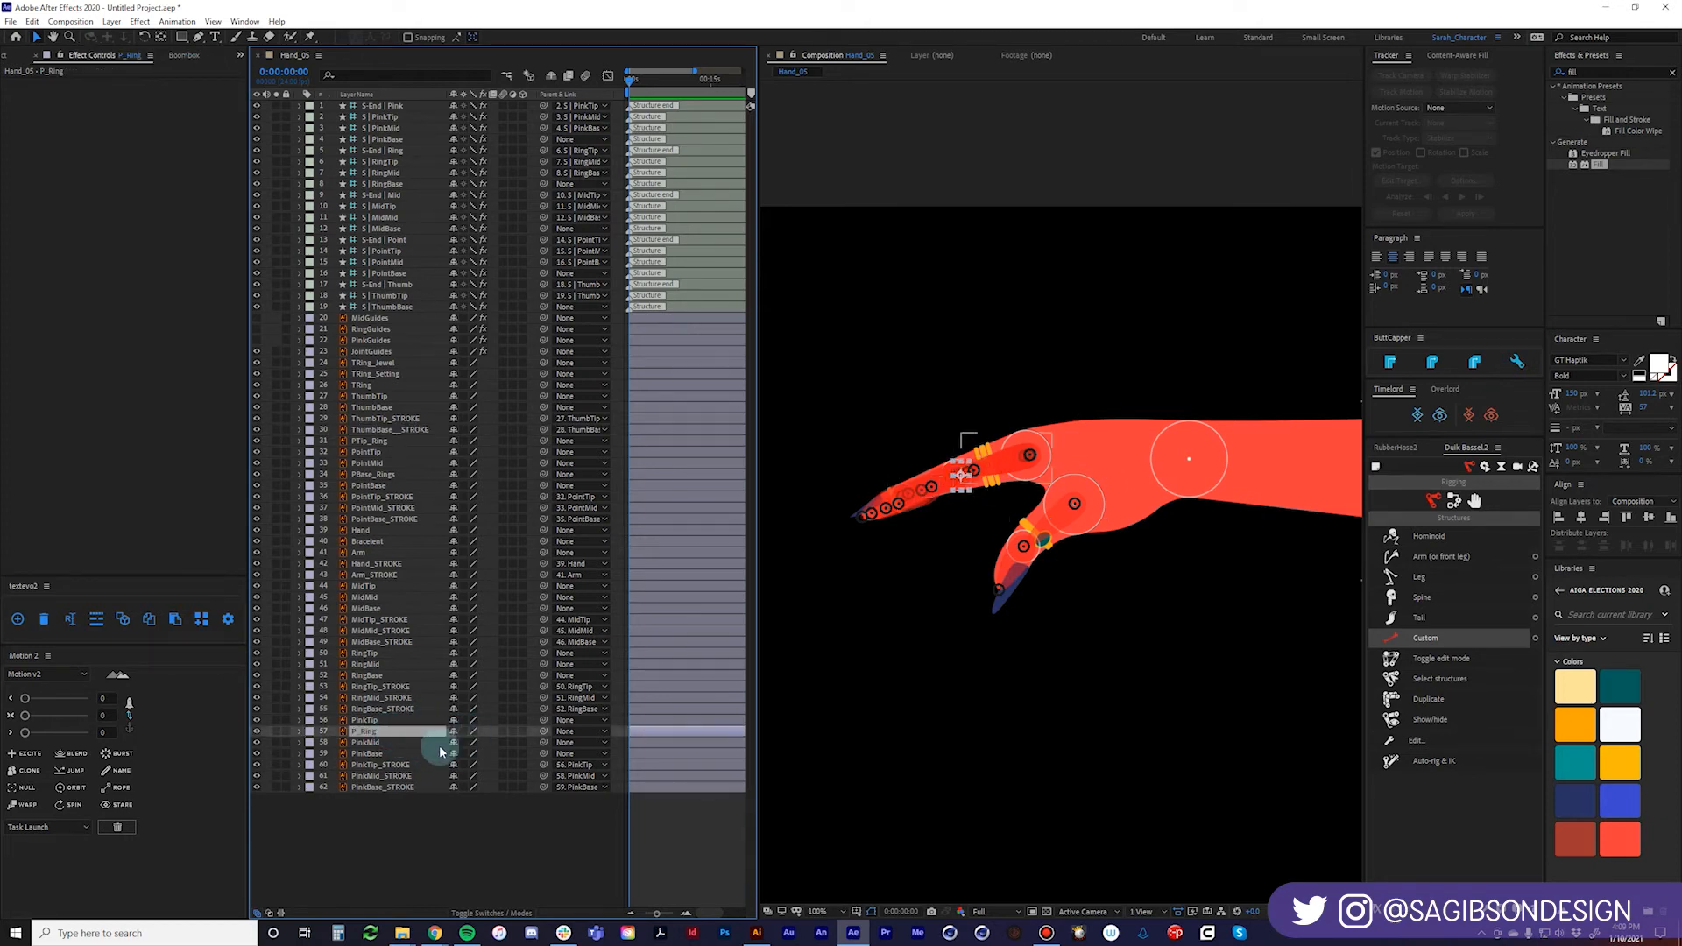
left_click_drag(544, 733, 387, 750)
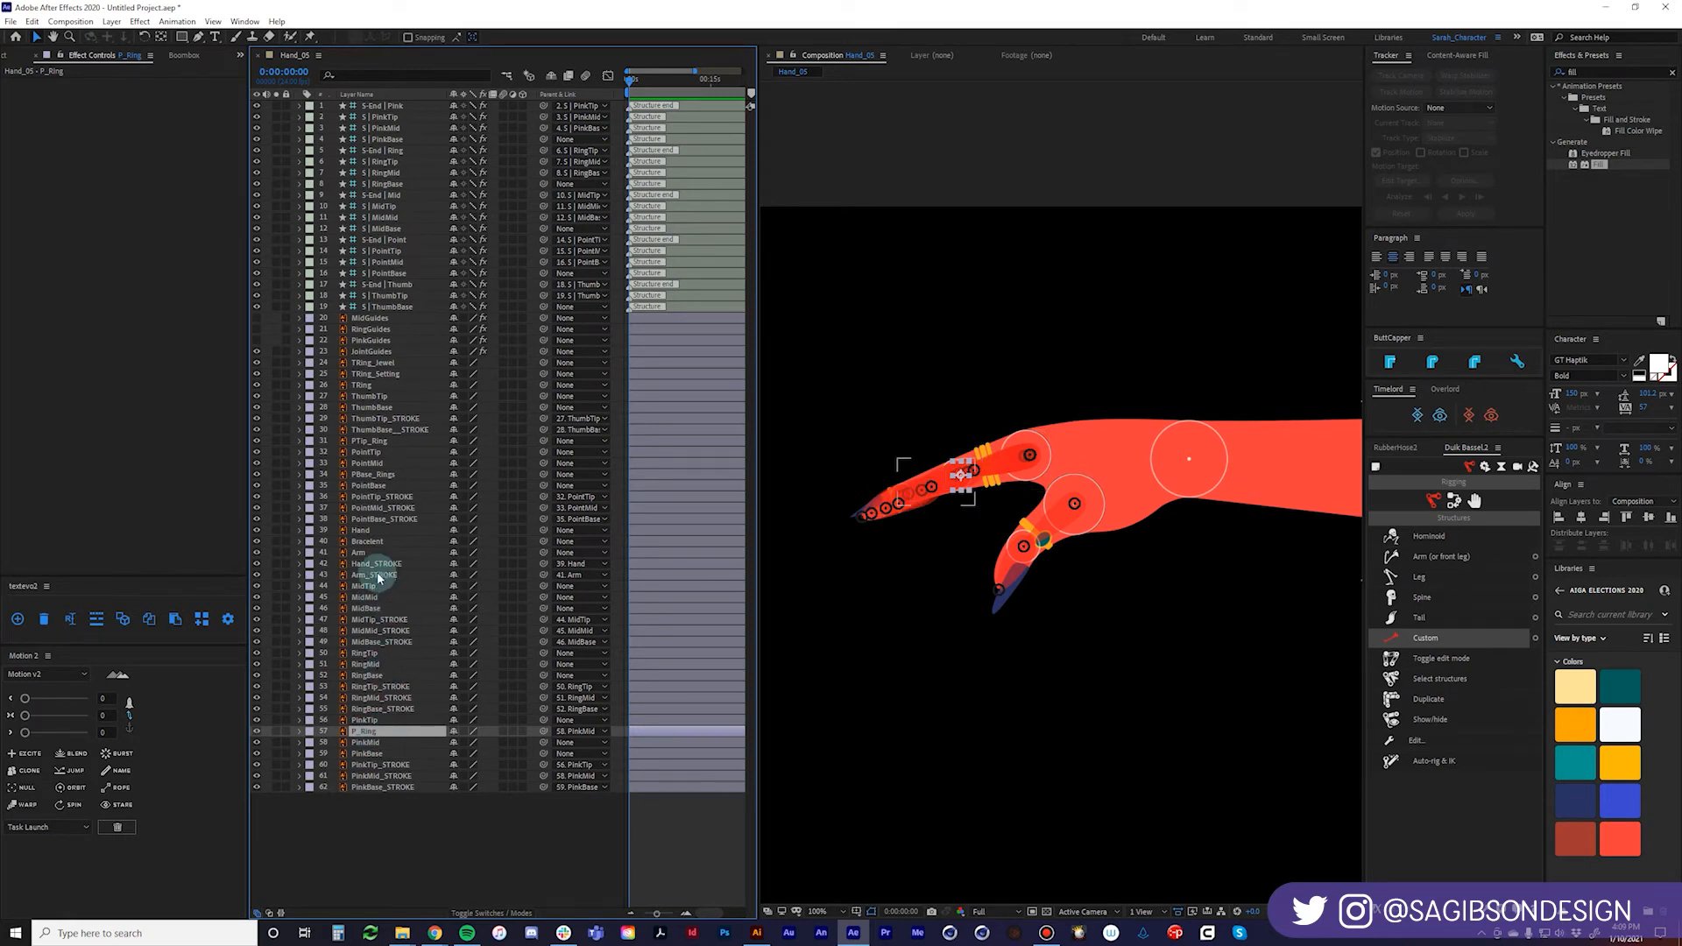
left_click(386, 542)
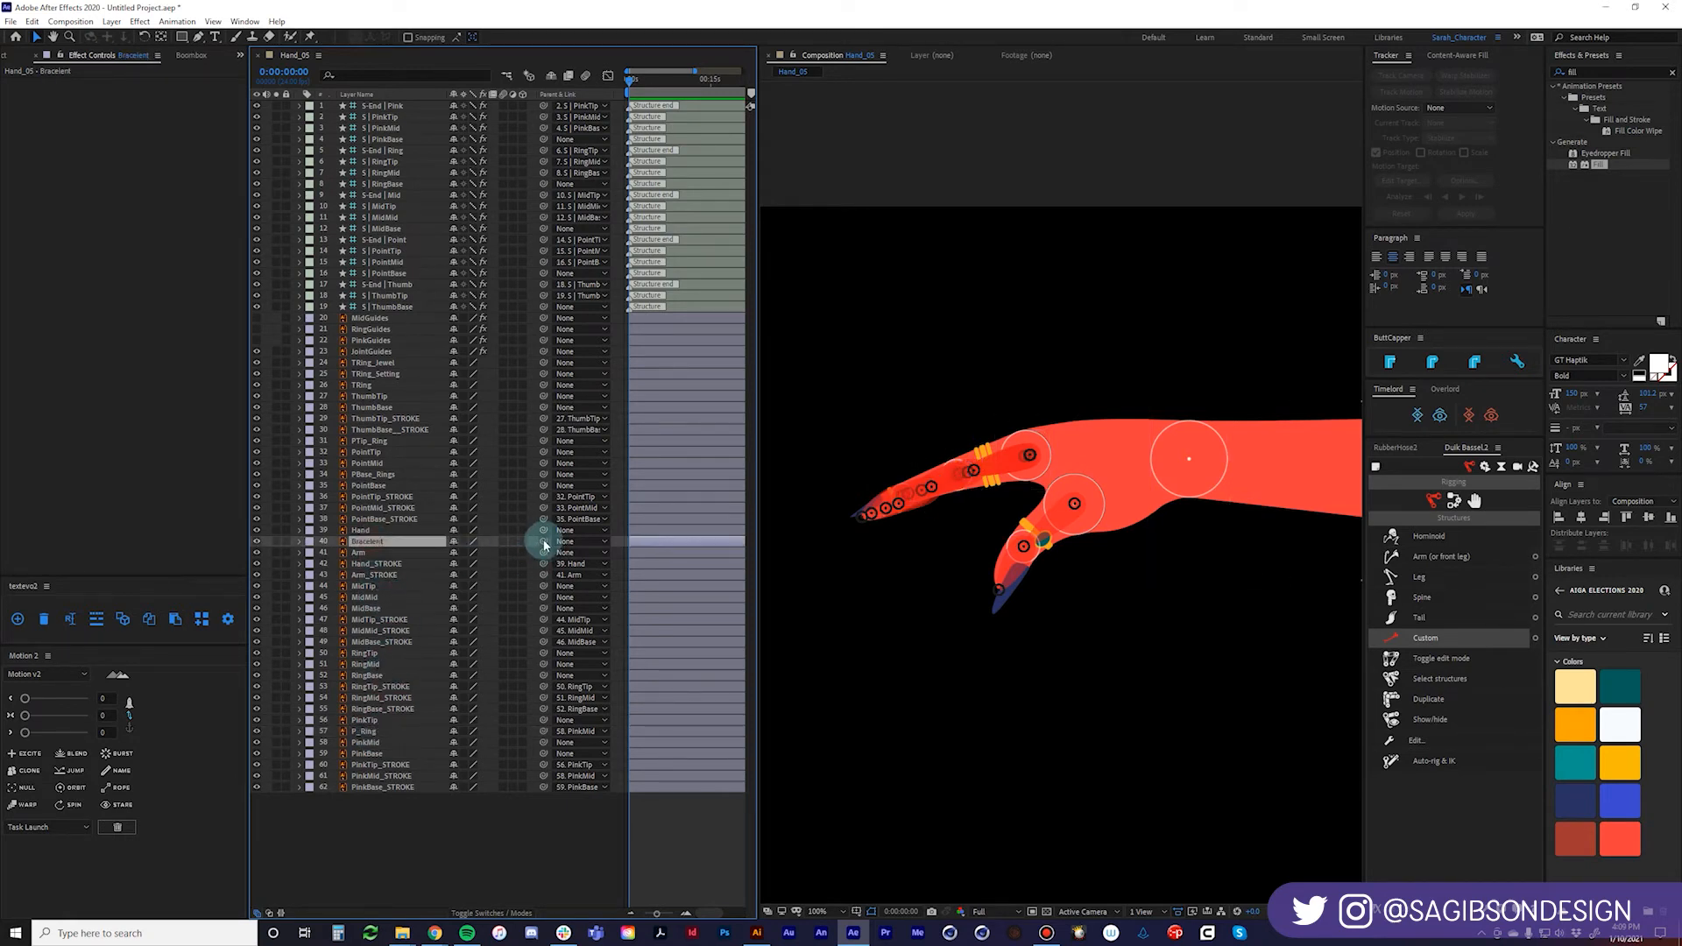
left_click_drag(544, 545, 354, 552)
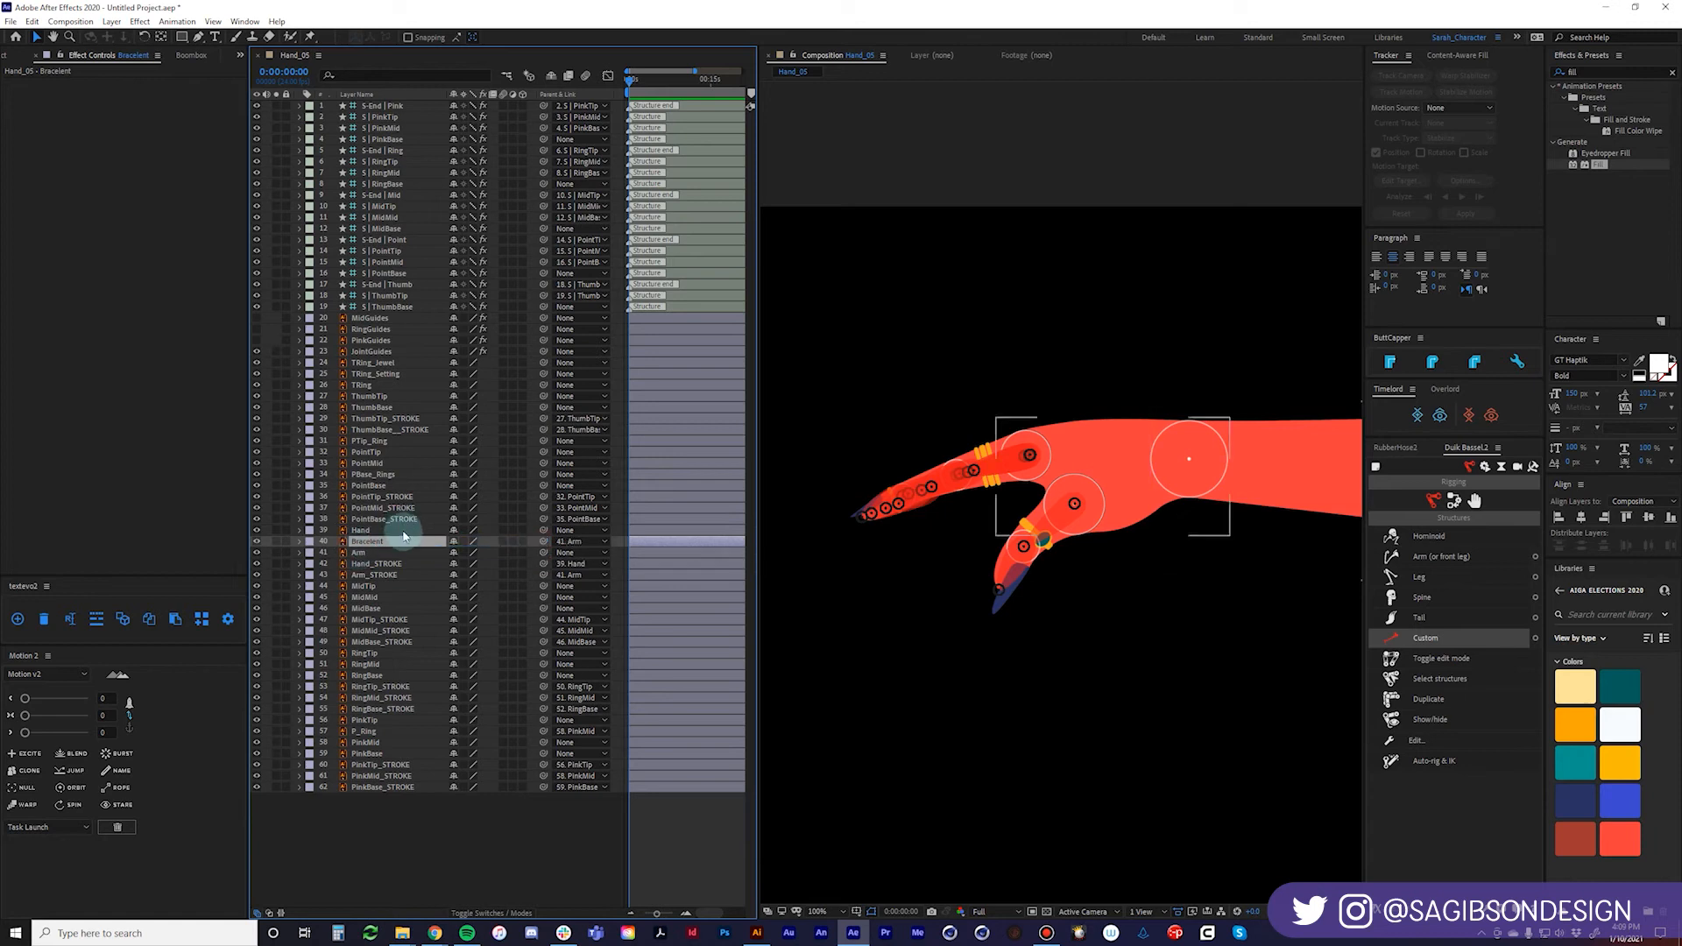
Parent the TRing_Jewel and TRing_Setting layers to TRing, and parent TRing to ThumbBase.
left_click(395, 362)
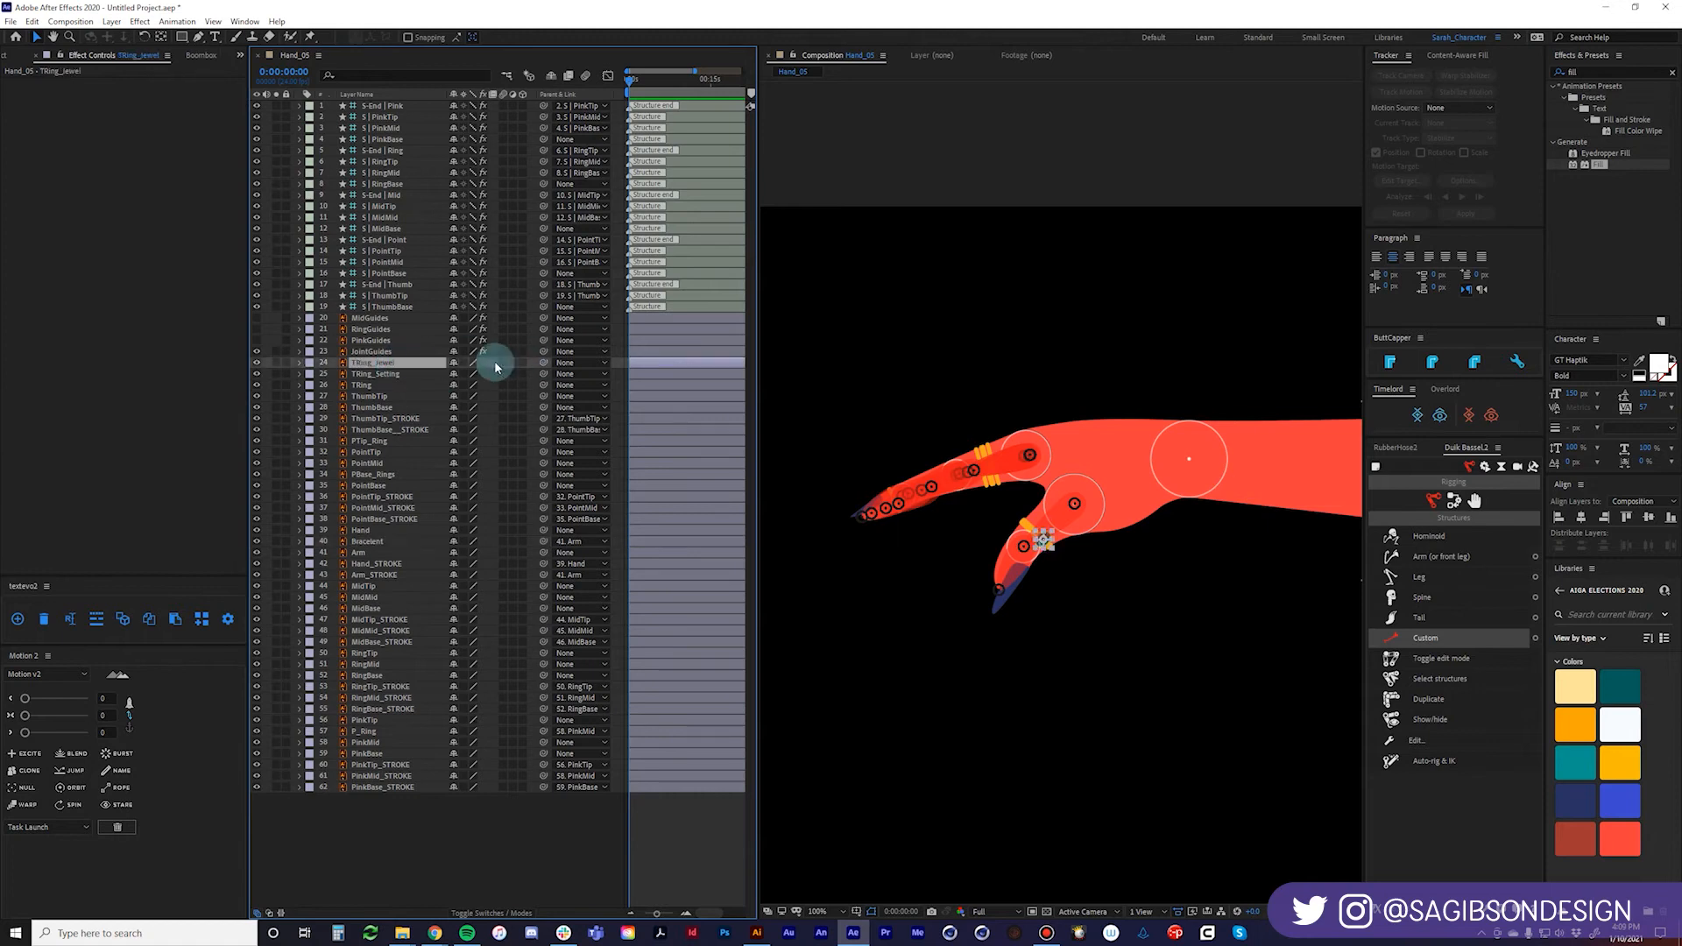
left_click(394, 375, "shift")
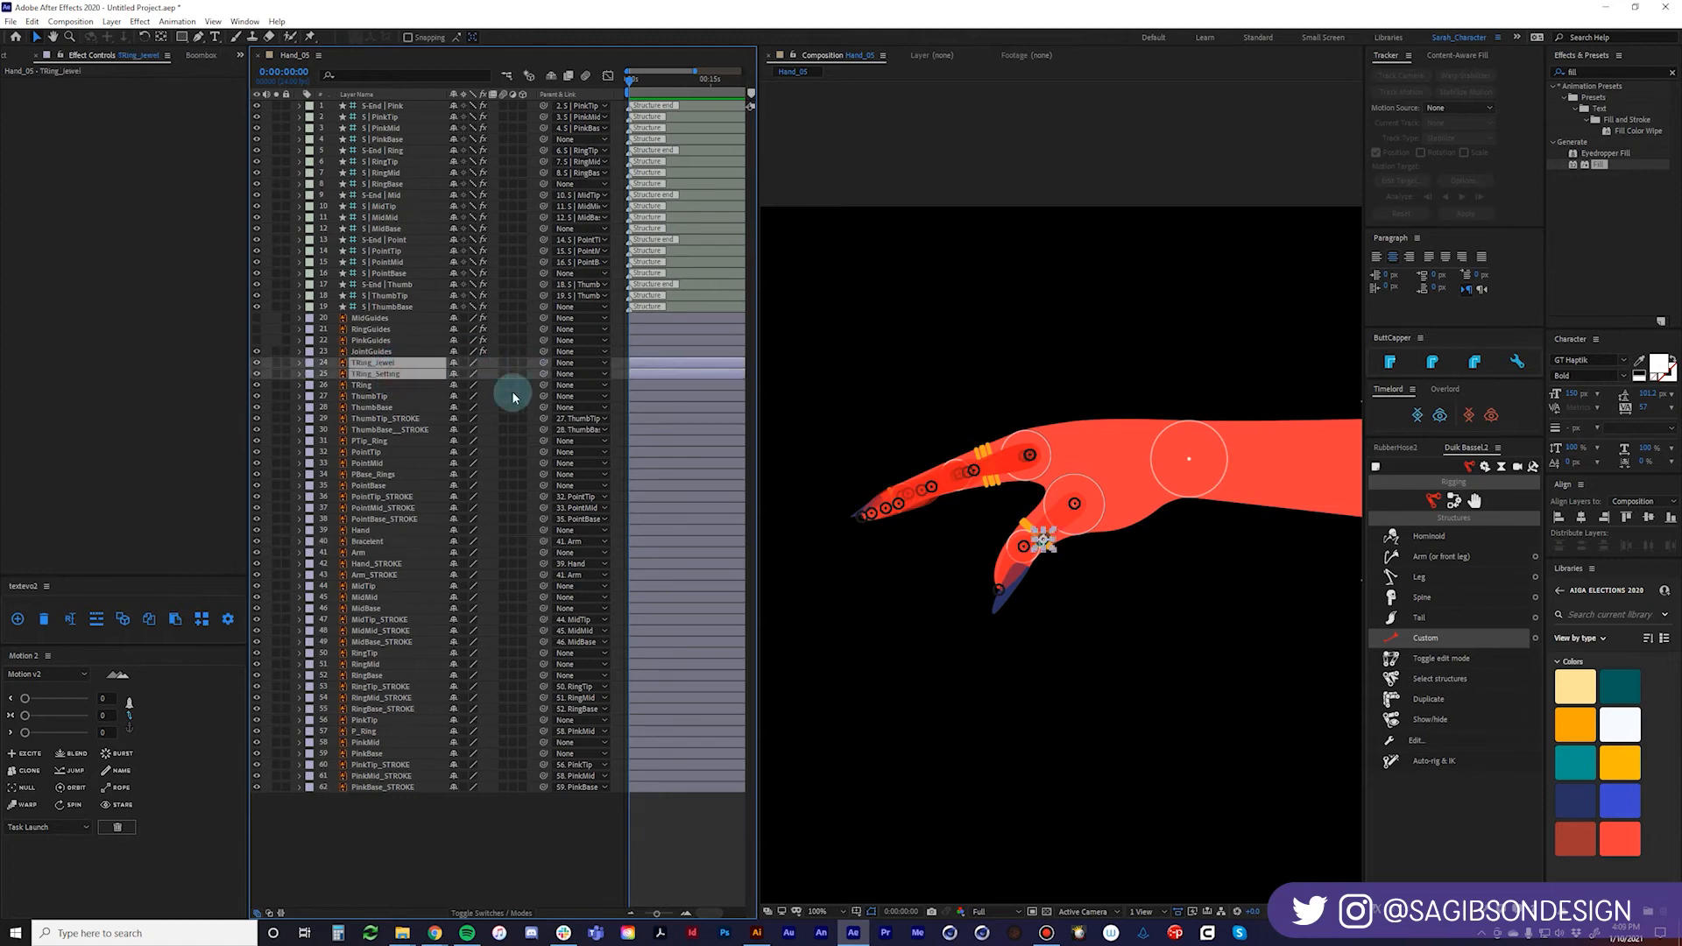
left_click_drag(543, 375, 384, 387)
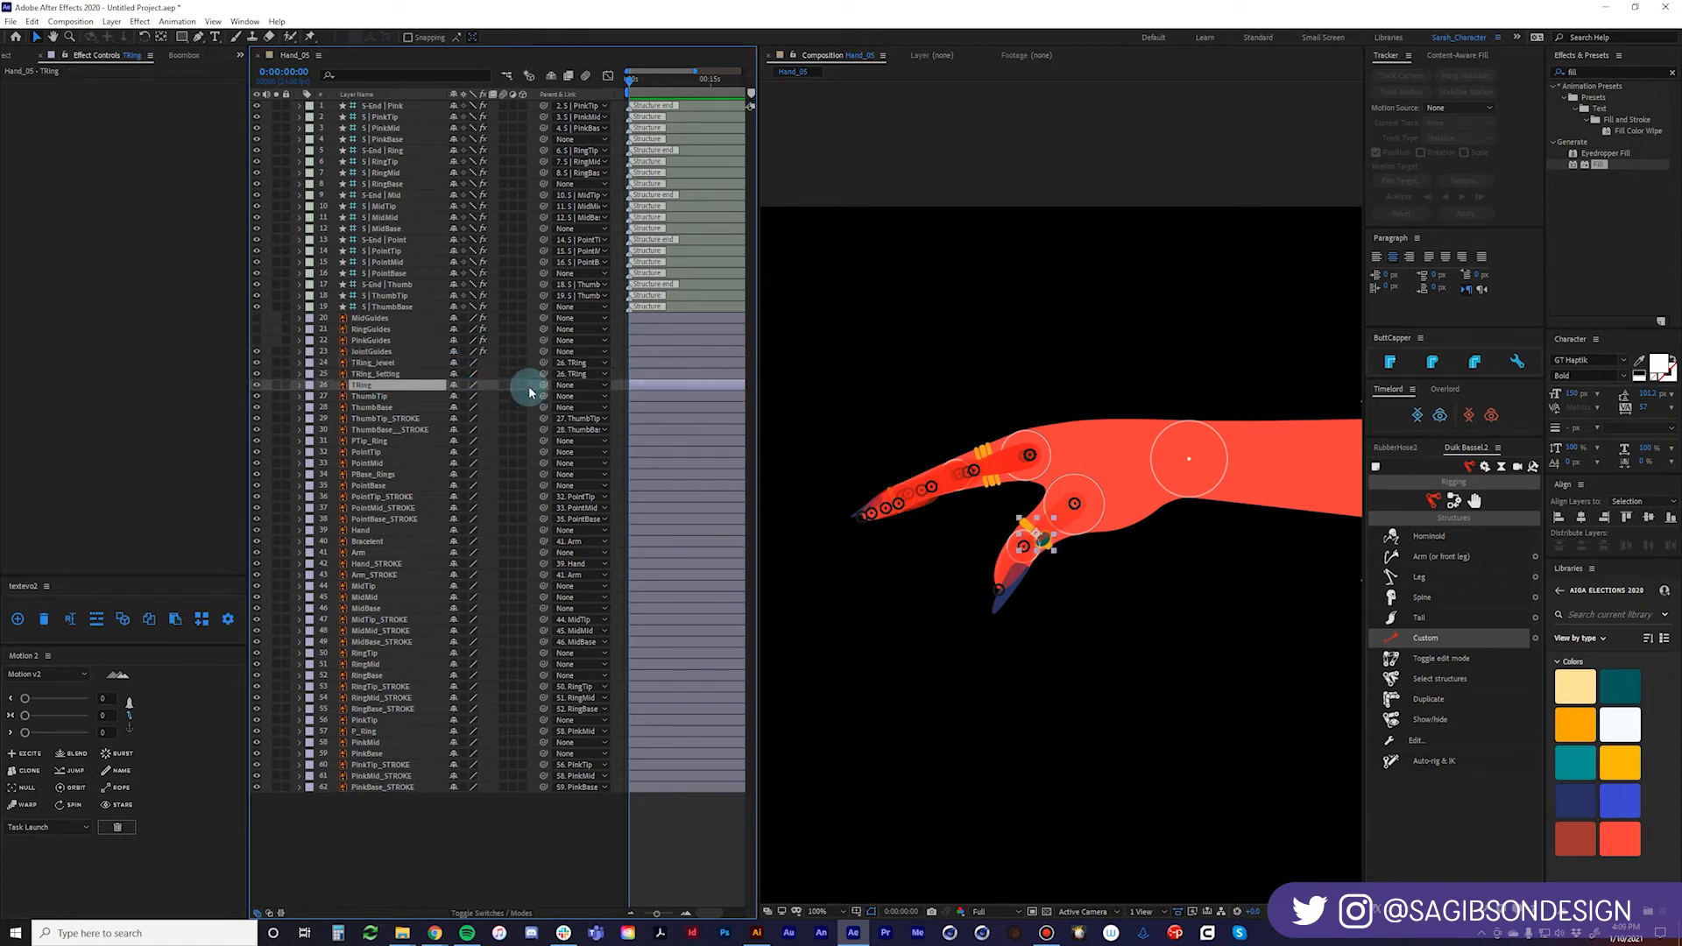
left_click_drag(544, 389, 399, 409)
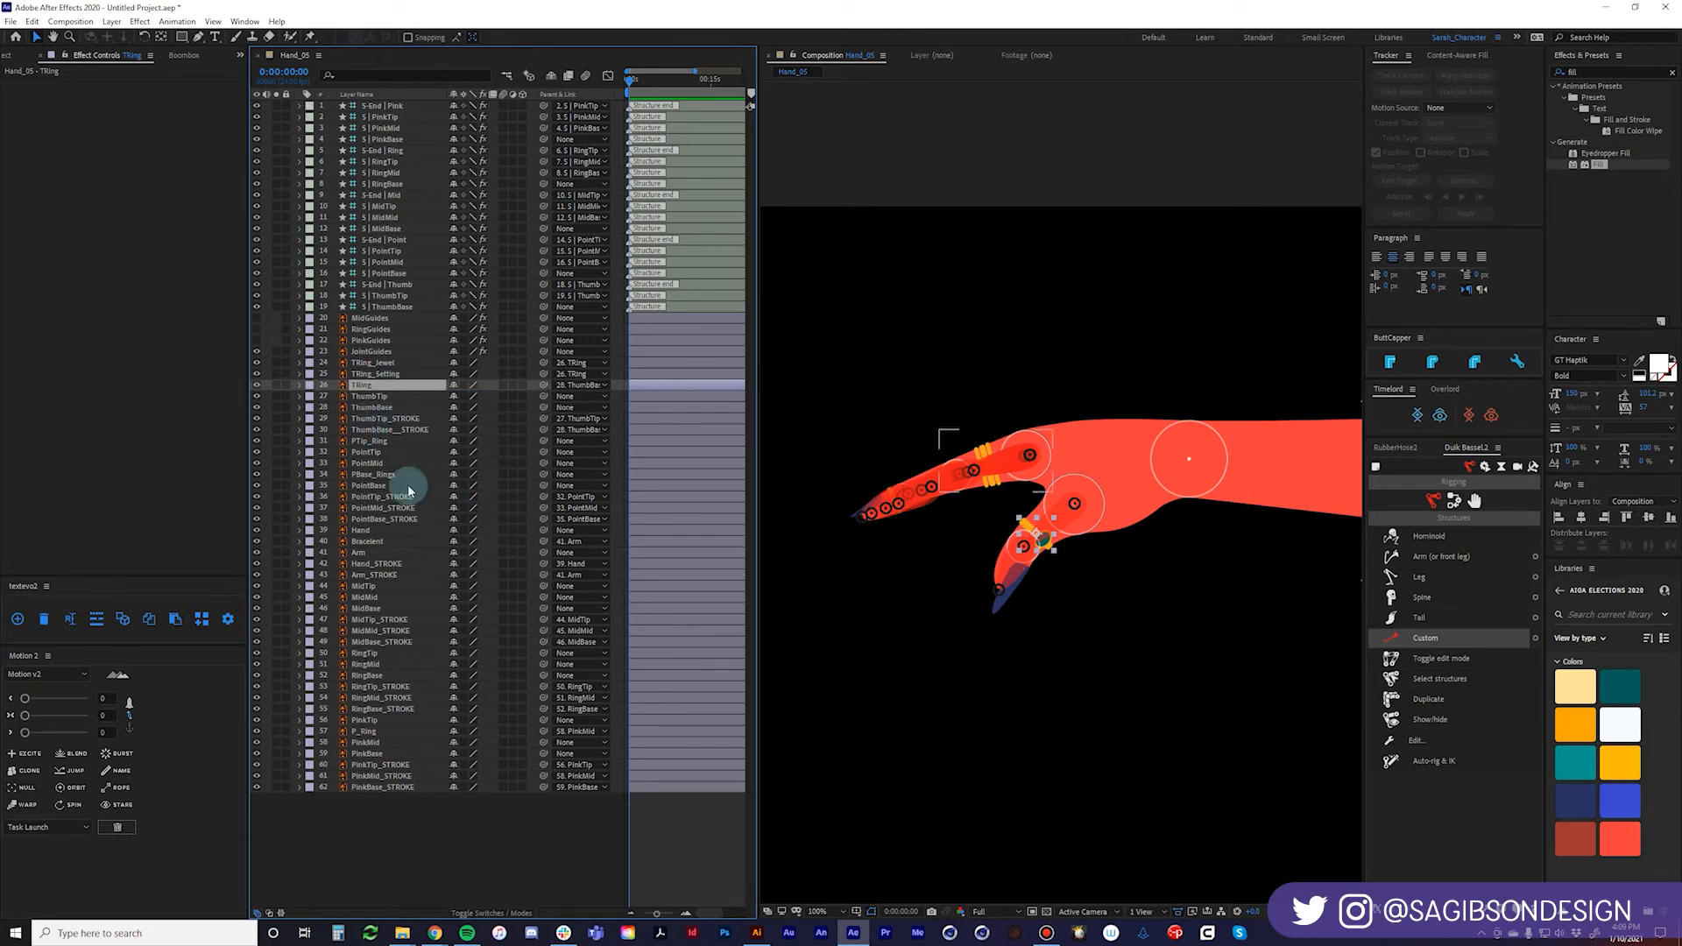
Parent the PTip_Ring layer to PointTip and the PBase_Rings layer to PointBase.
left_click(382, 443)
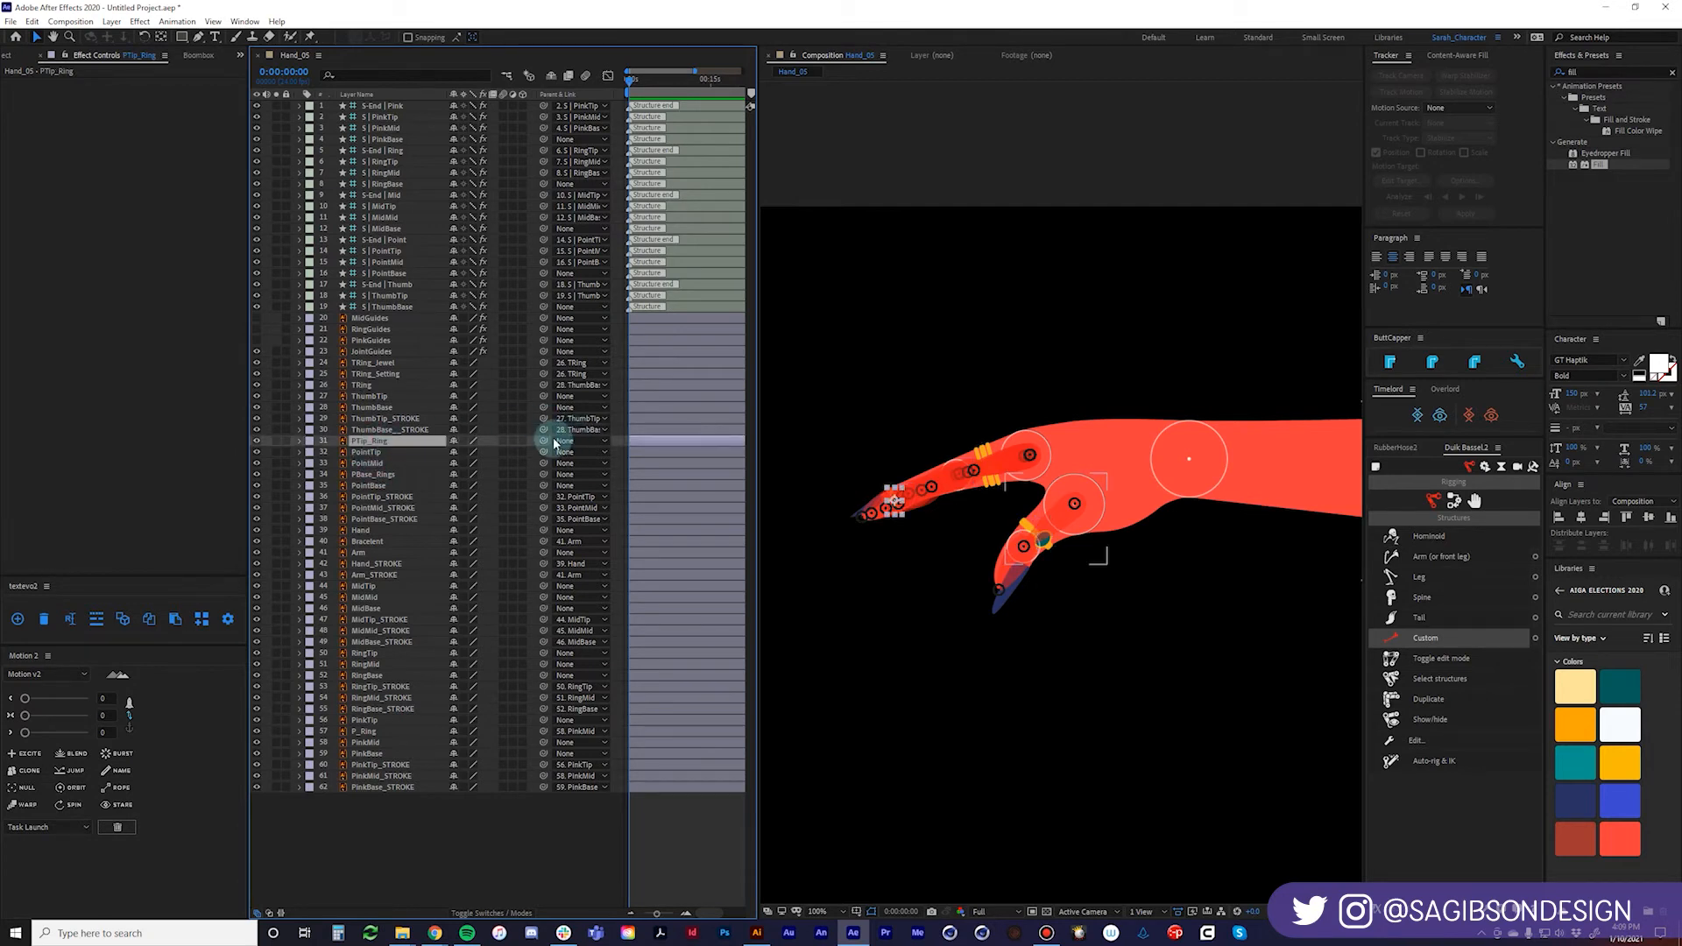
left_click_drag(544, 441, 385, 456)
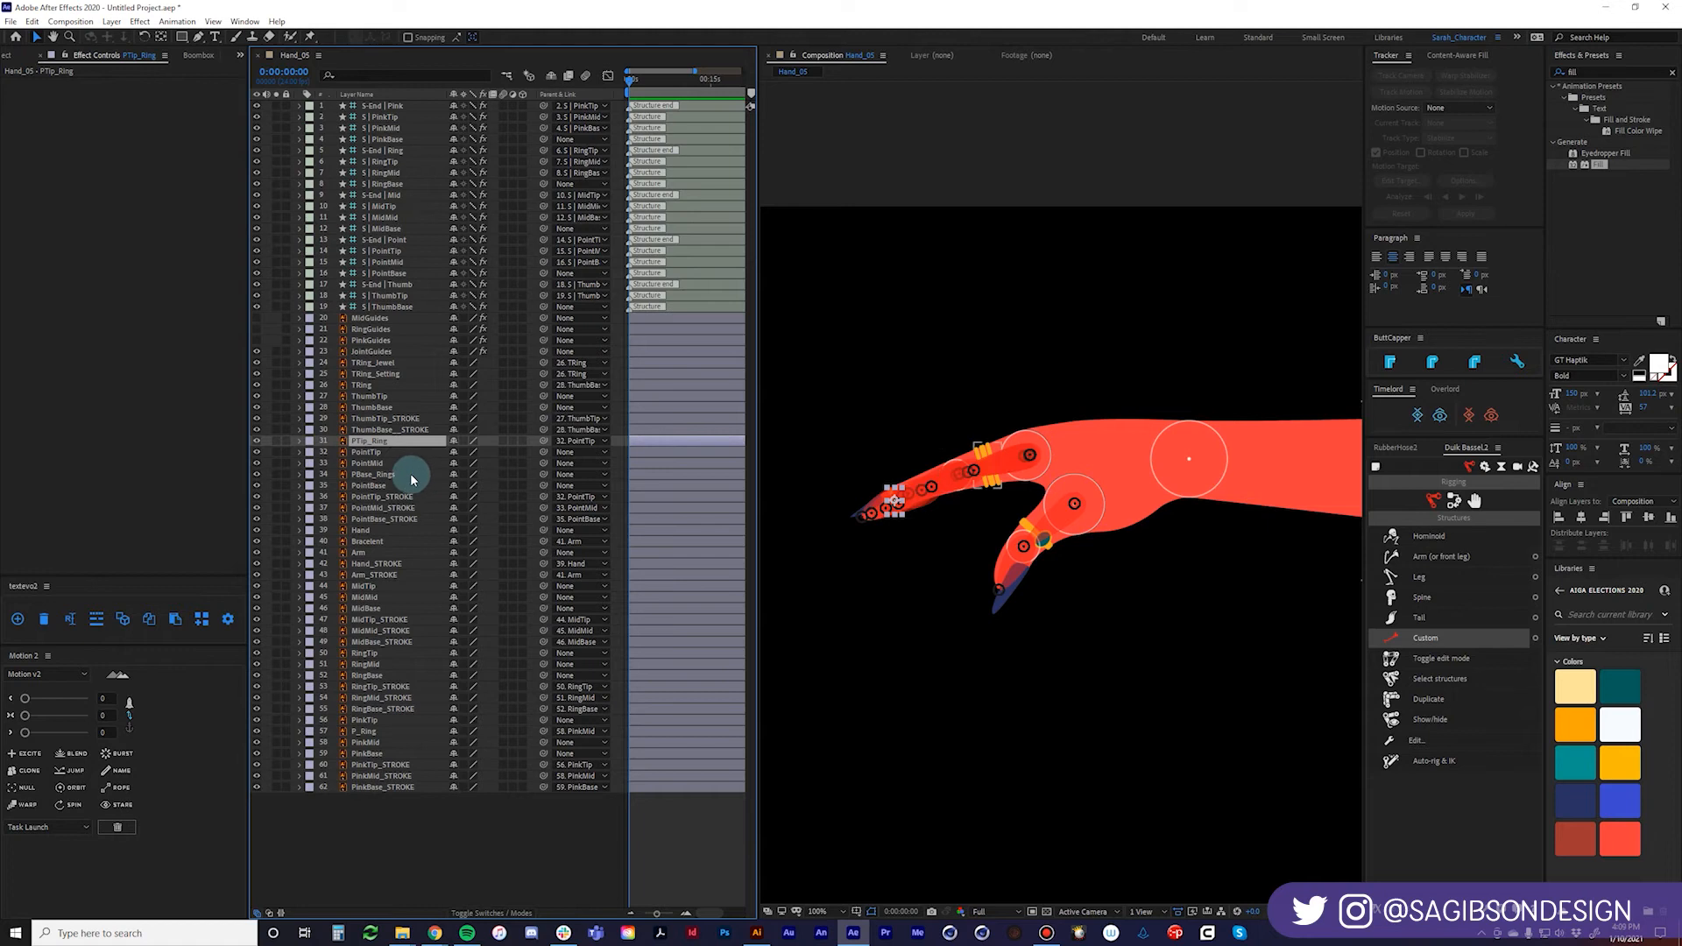
left_click(410, 474)
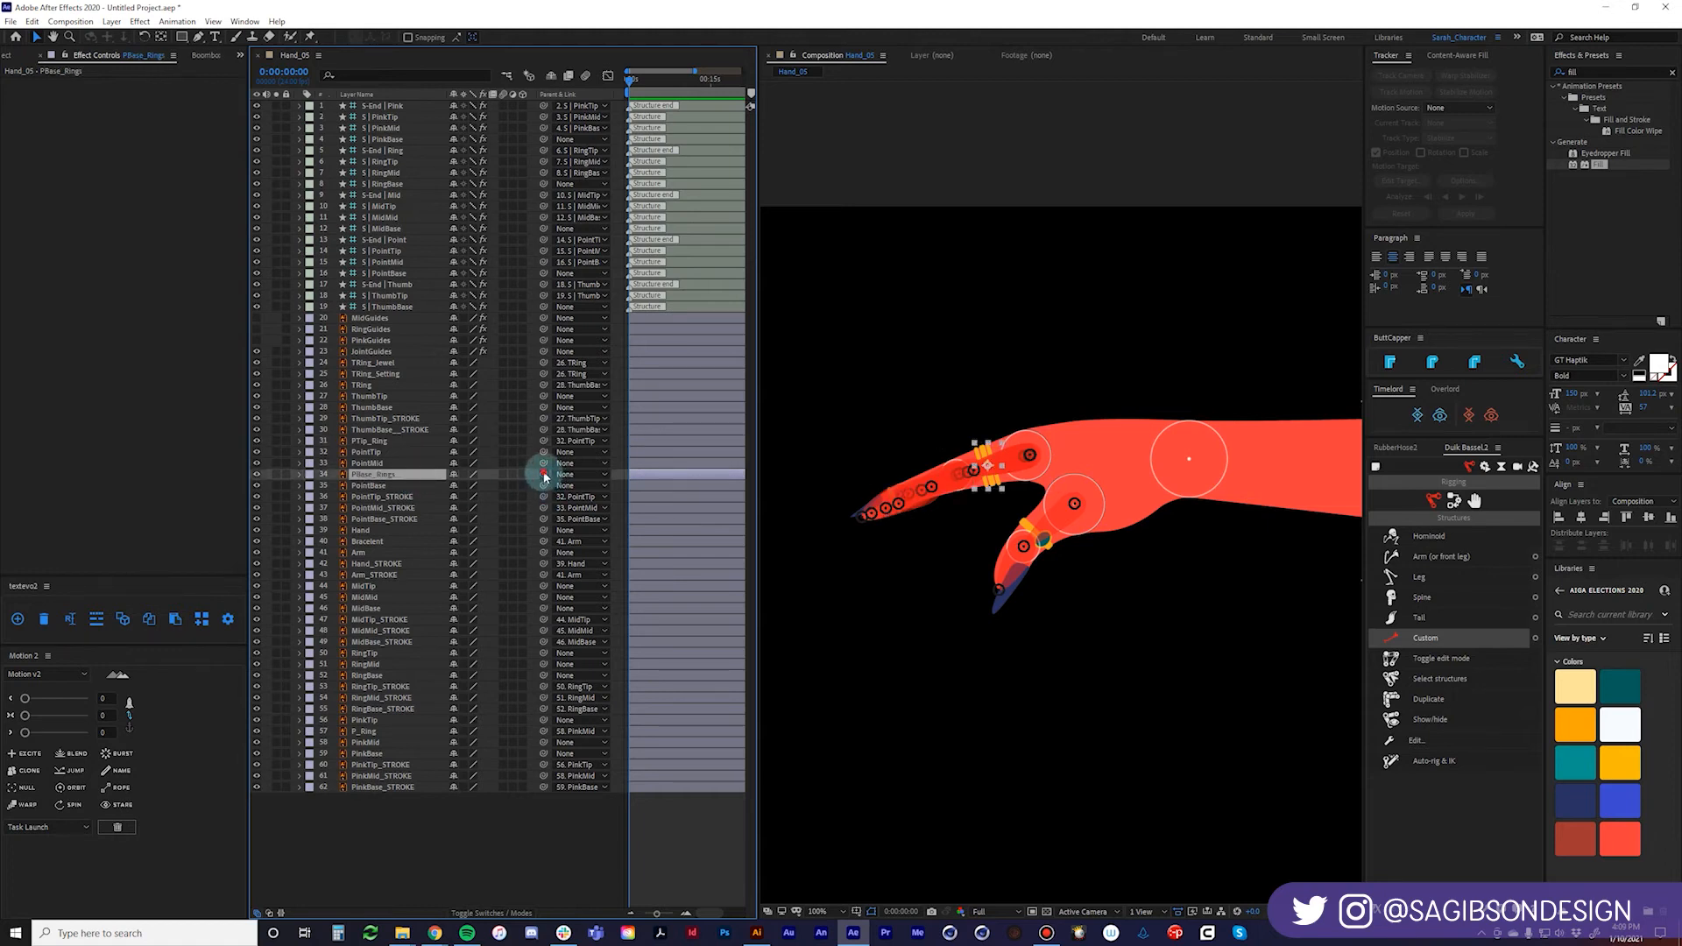
left_click_drag(544, 474, 376, 487)
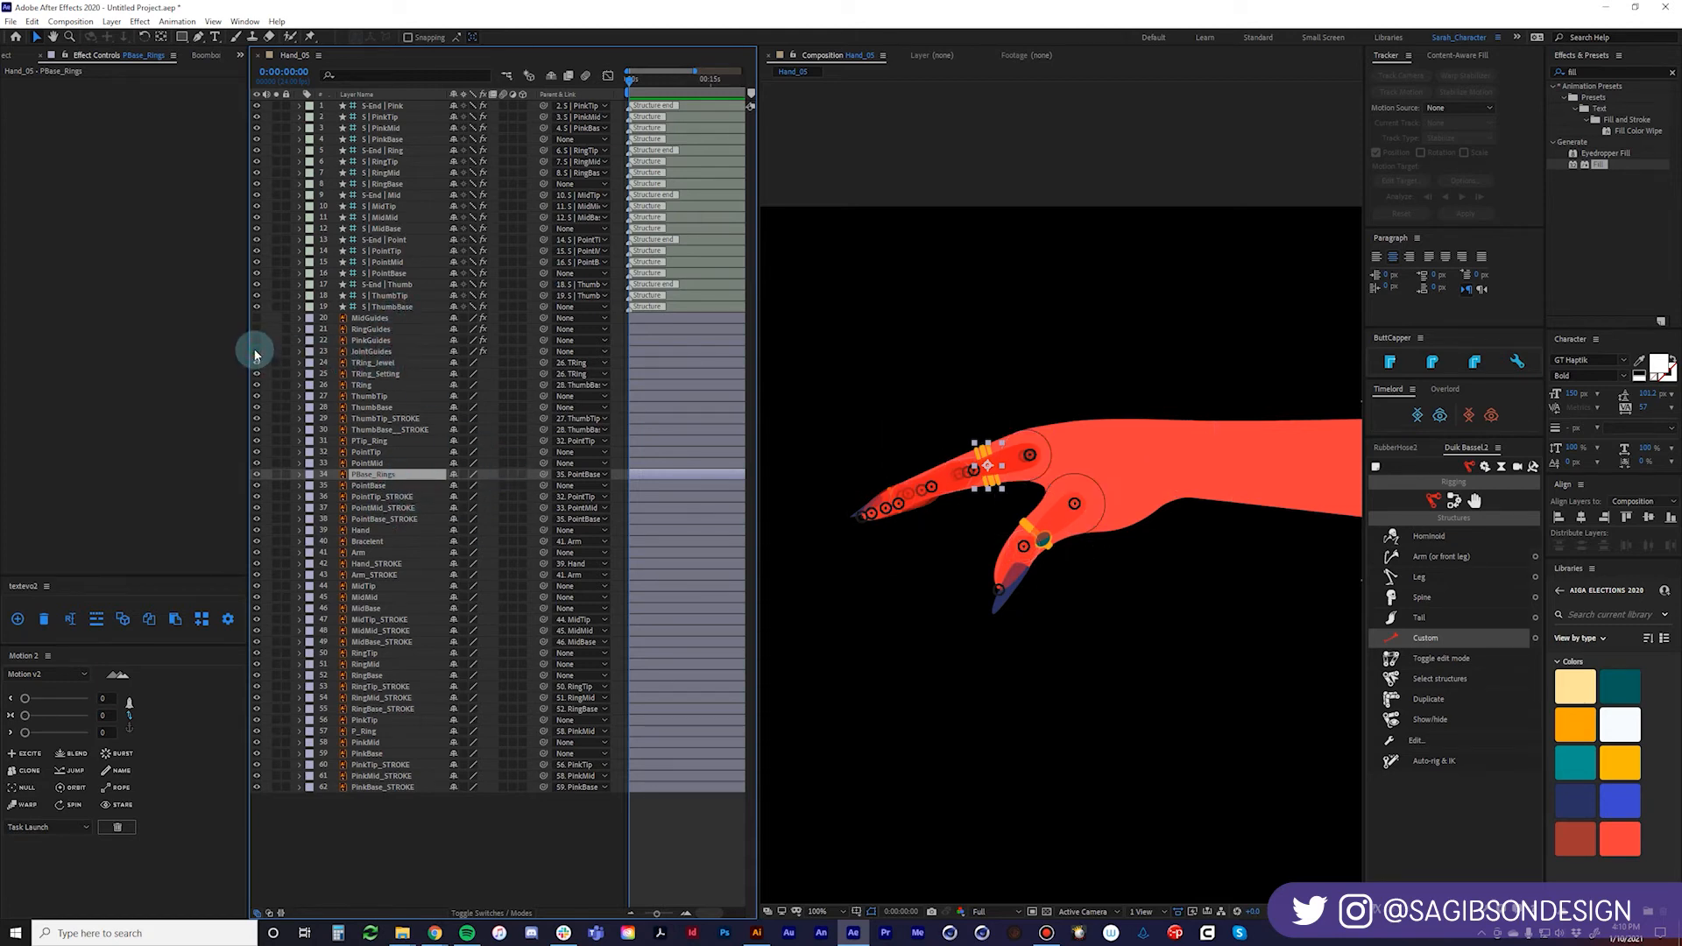
Parent the ThumbTip layer to the S | ThumbTip structure and the ThumbBase layer to the S | ThumbBase structure.
left_click(386, 363)
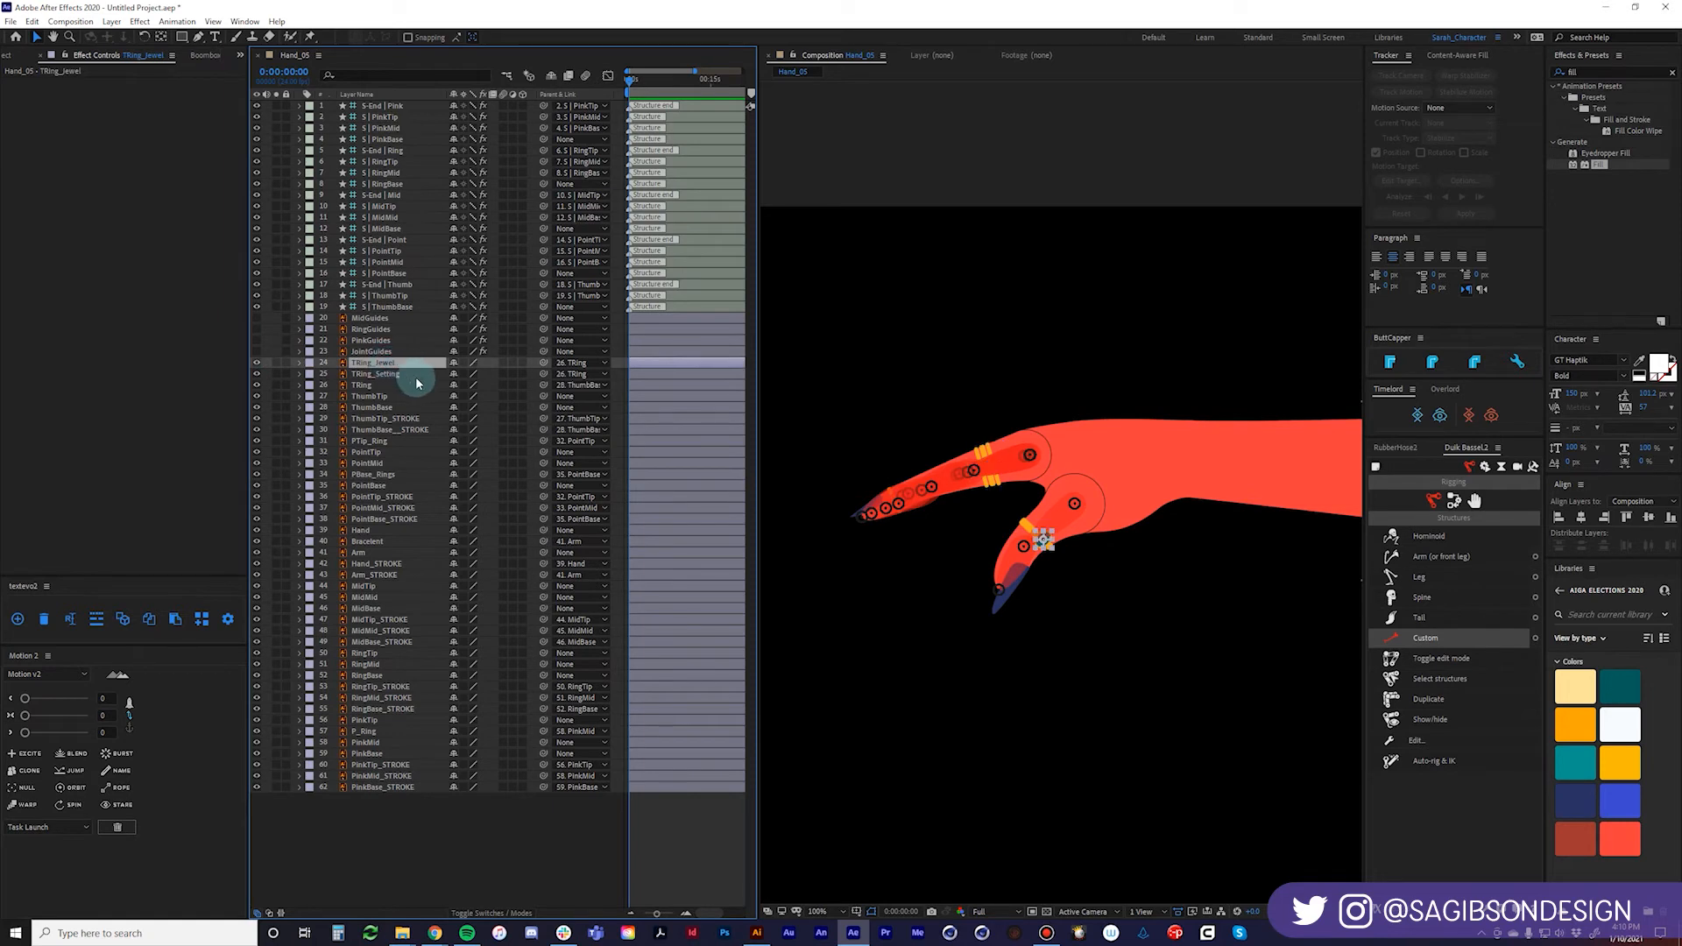
left_click(372, 396)
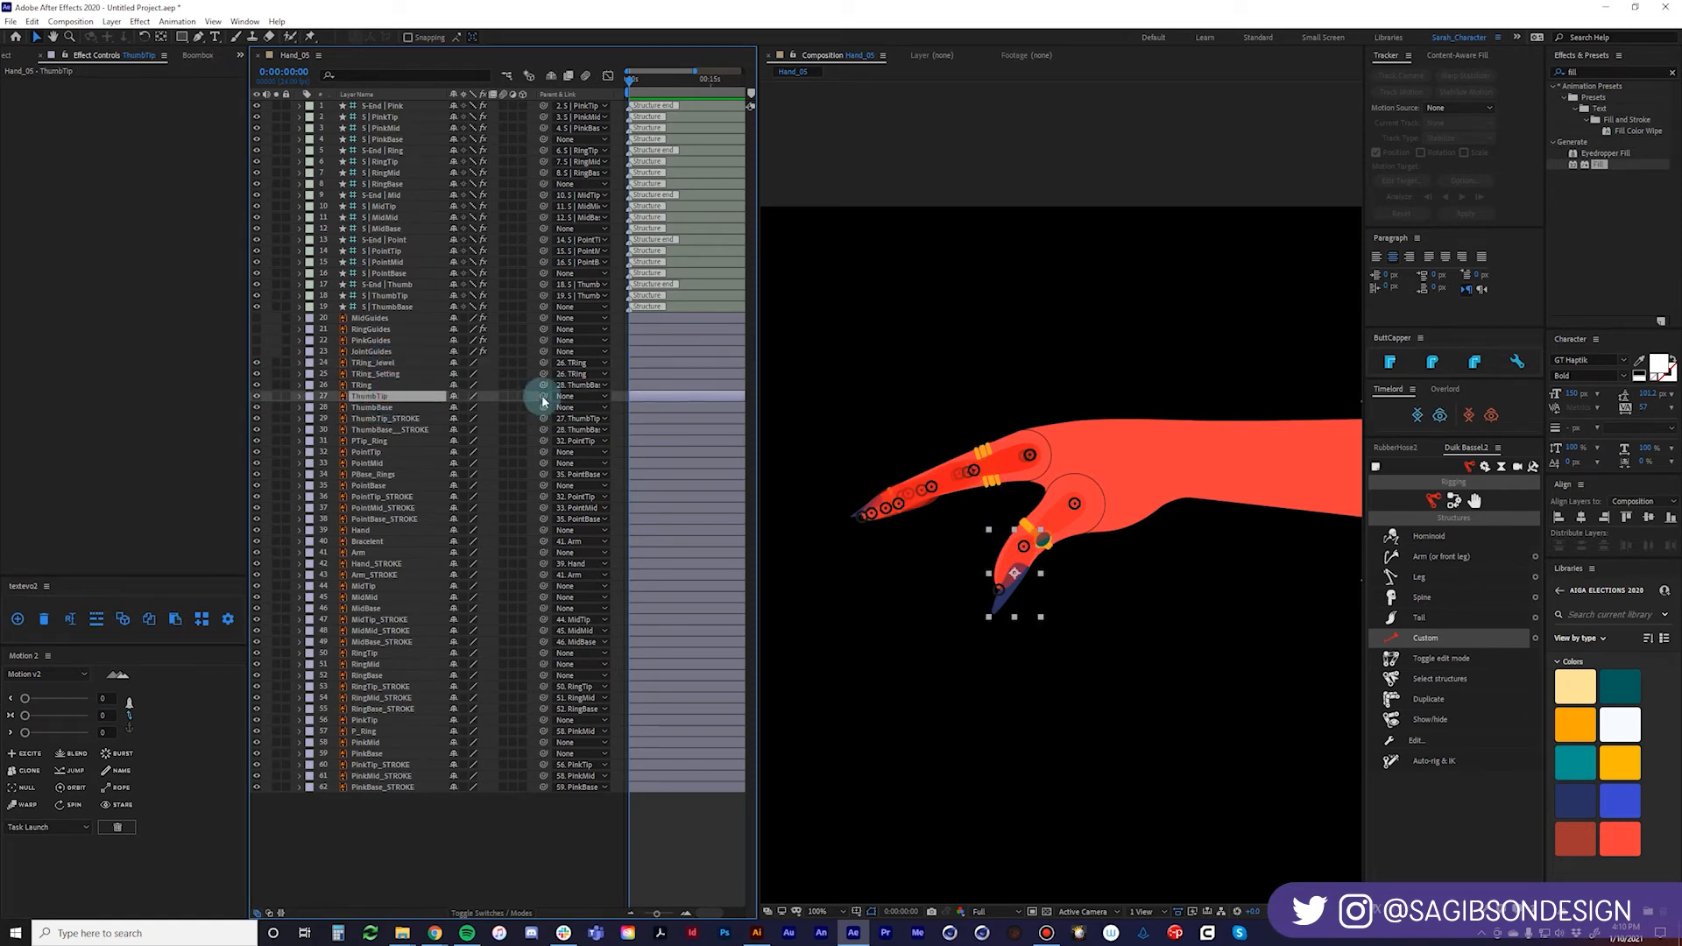
left_click_drag(537, 401, 391, 296)
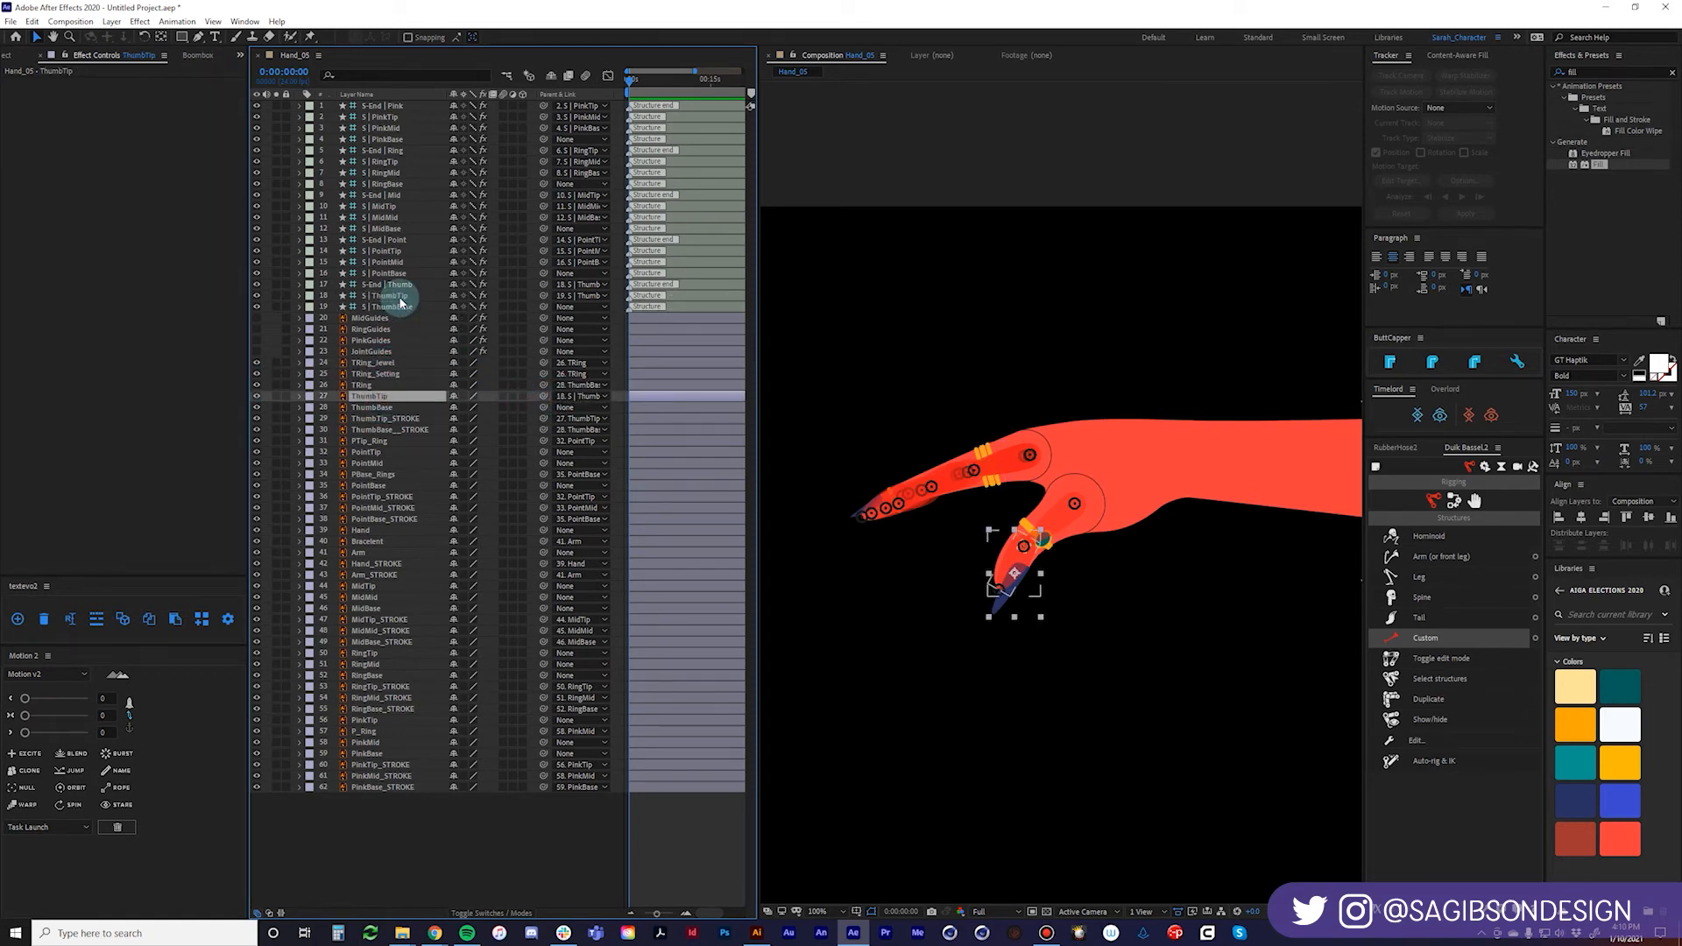
left_click(404, 409)
left_click_drag(543, 408, 398, 314)
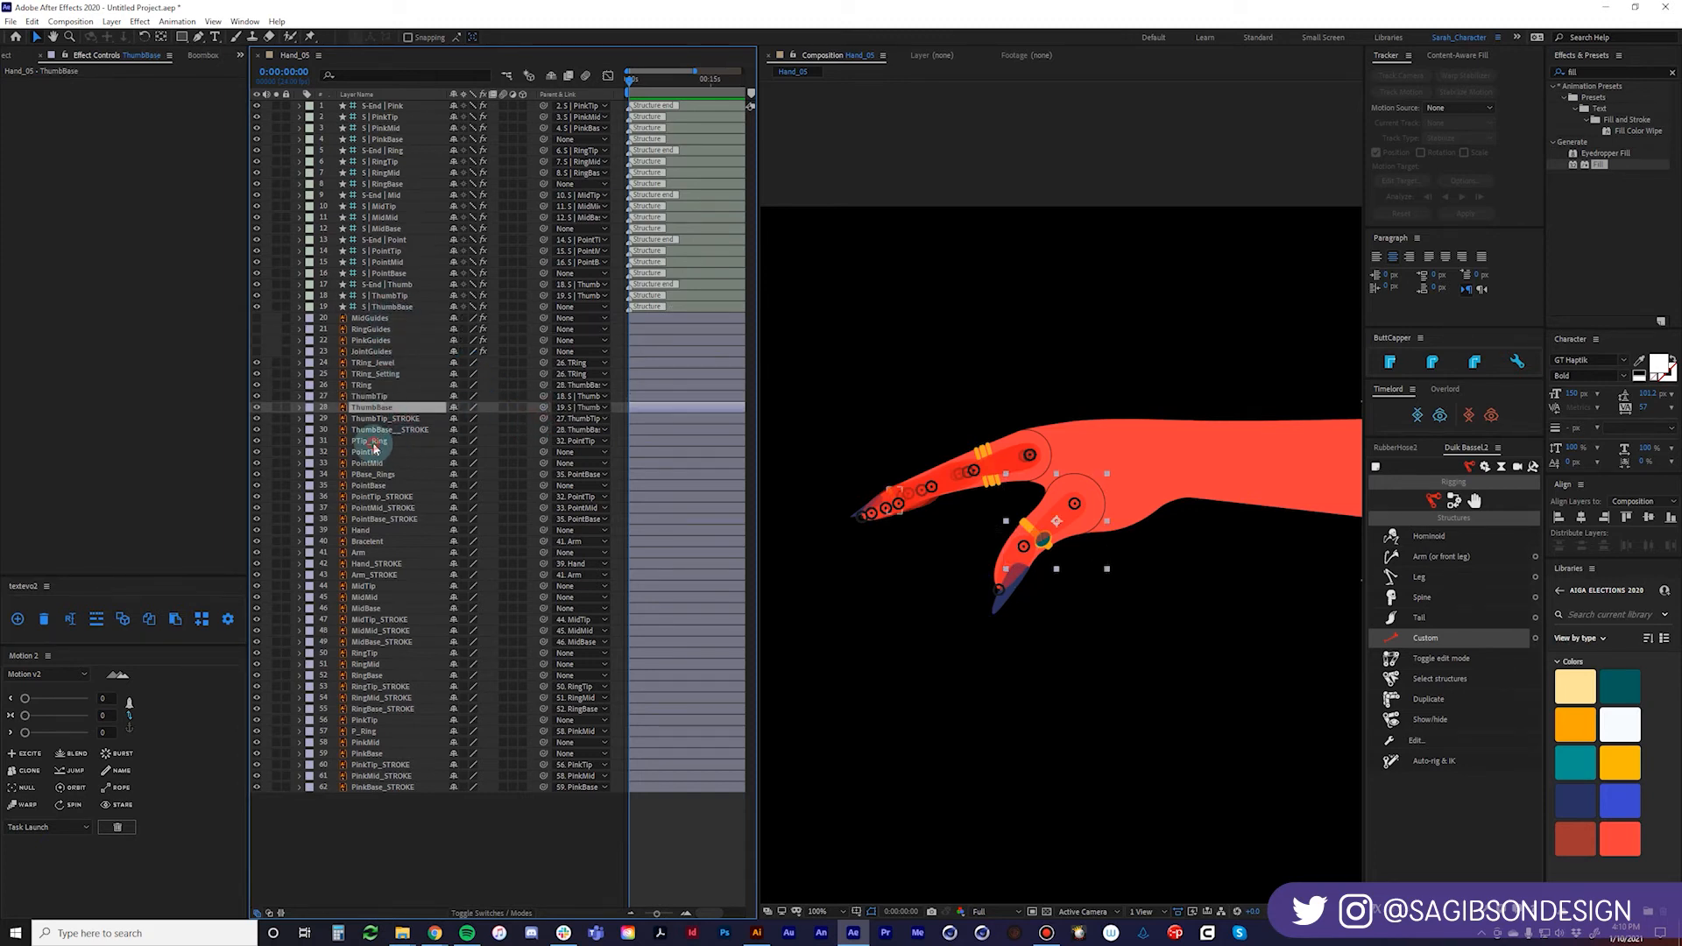
Parent the PointTip, PointMid and PointBase layers to the S | PointTip, S | PointMid and S | PointBase structures.
left_click(373, 443)
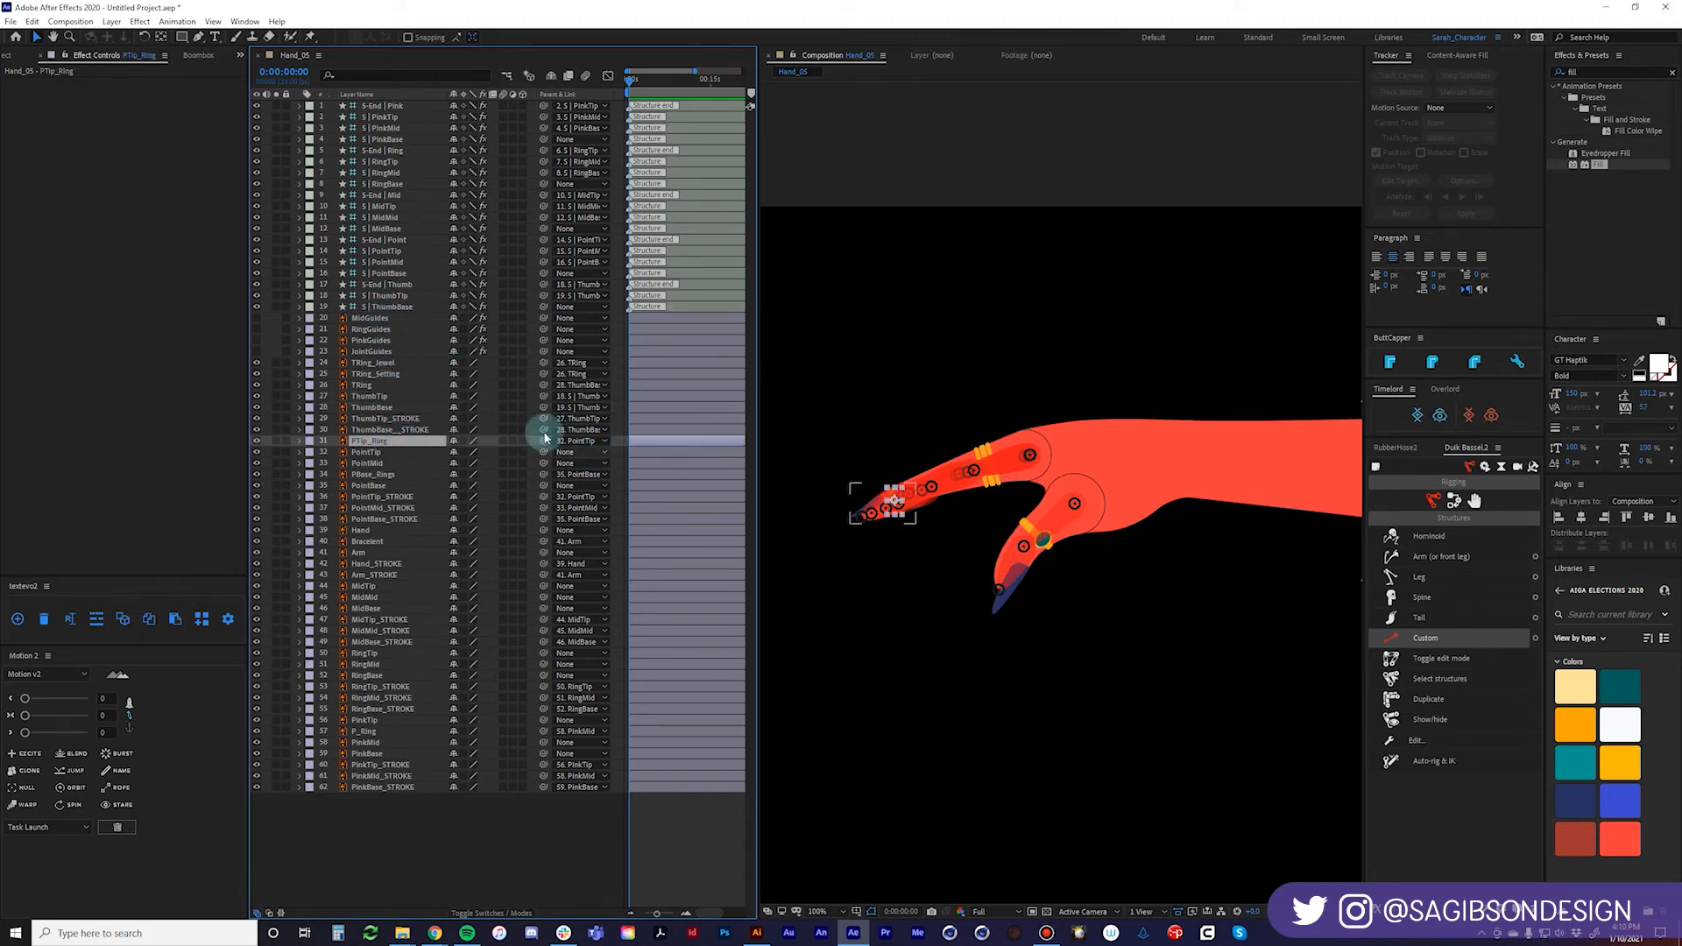
left_click(372, 452)
left_click_drag(543, 452, 413, 252)
left_click(384, 464)
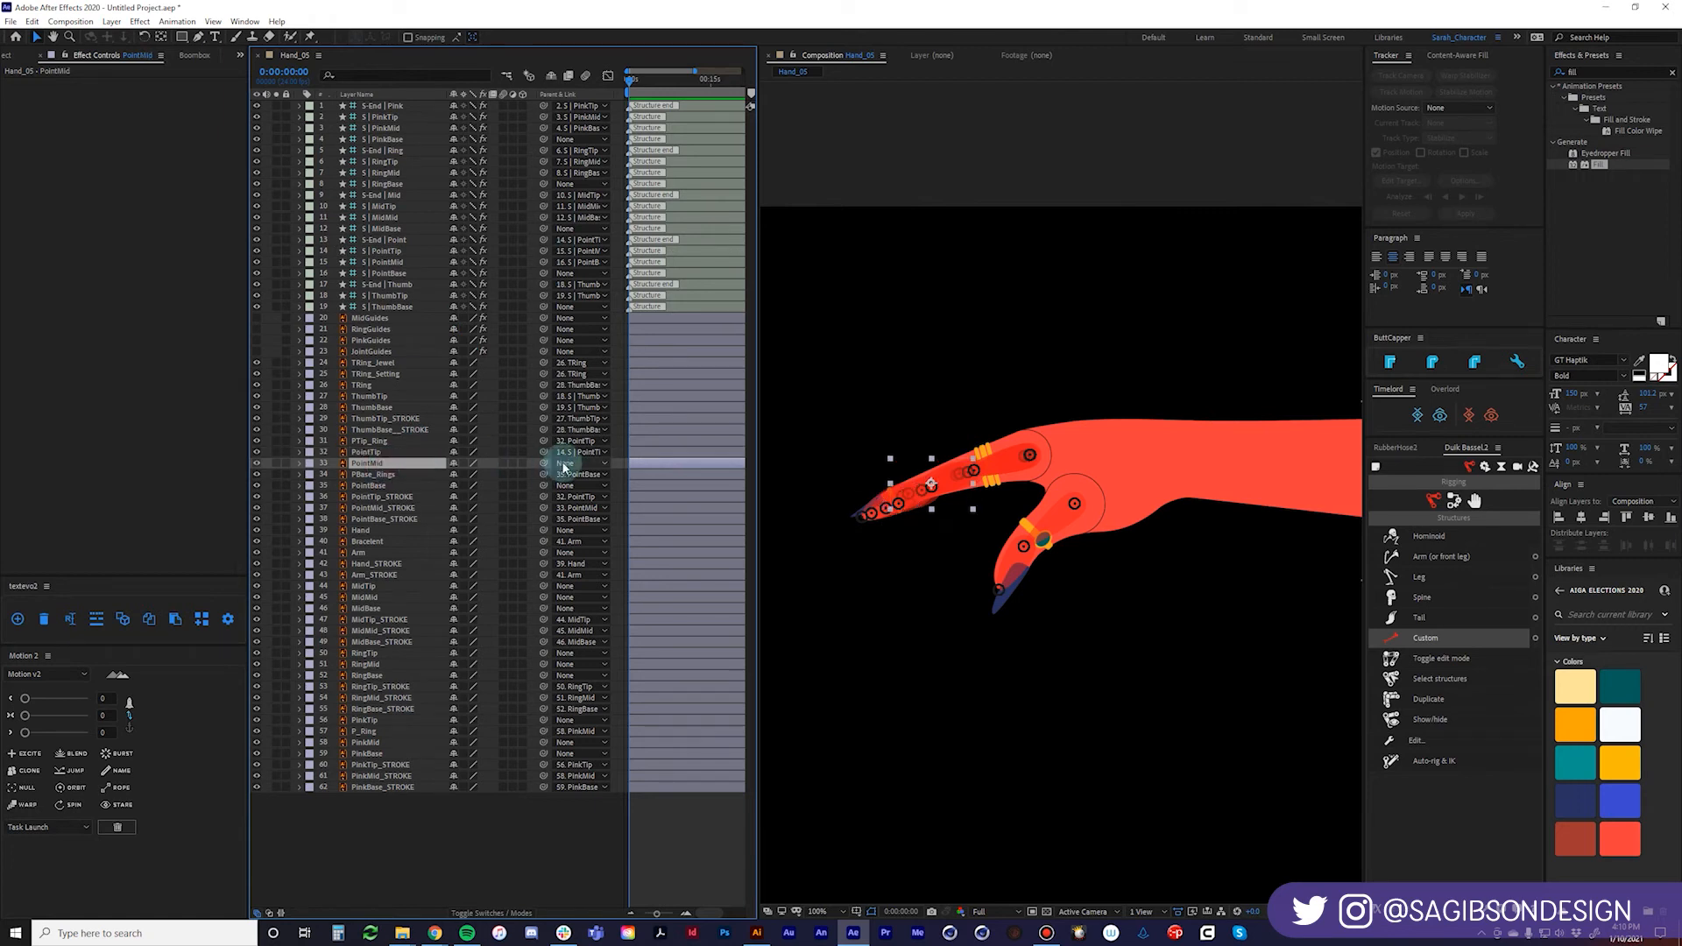
left_click_drag(543, 467, 402, 262)
left_click(386, 485)
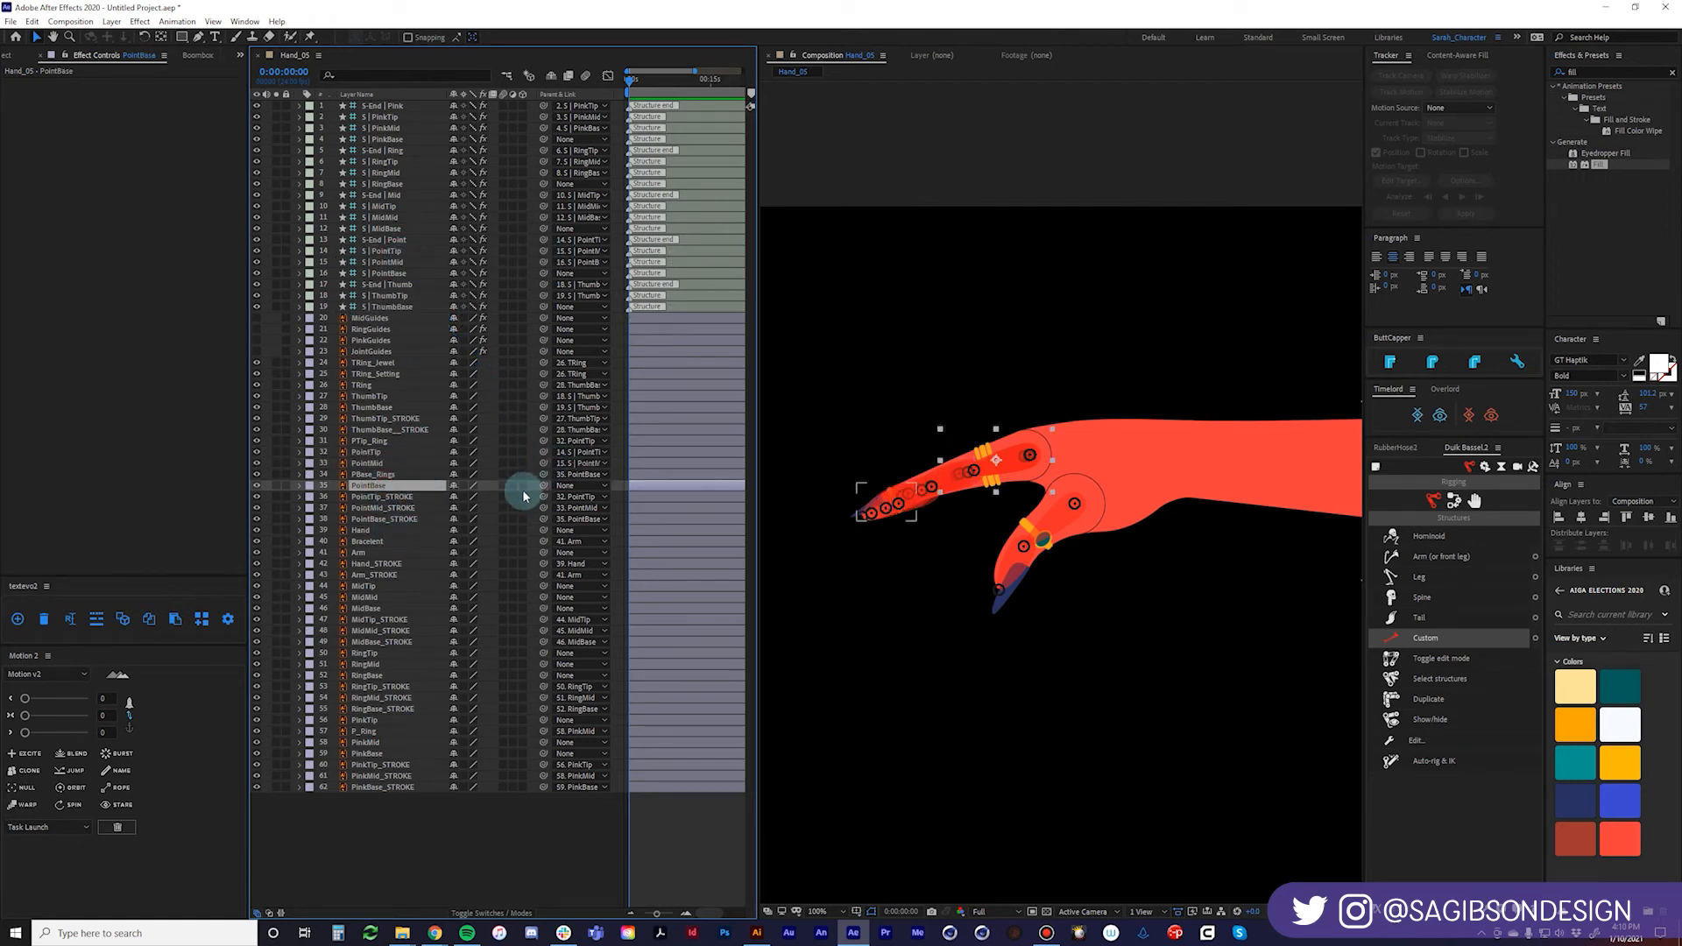
left_click_drag(542, 488, 399, 273)
left_click(371, 532)
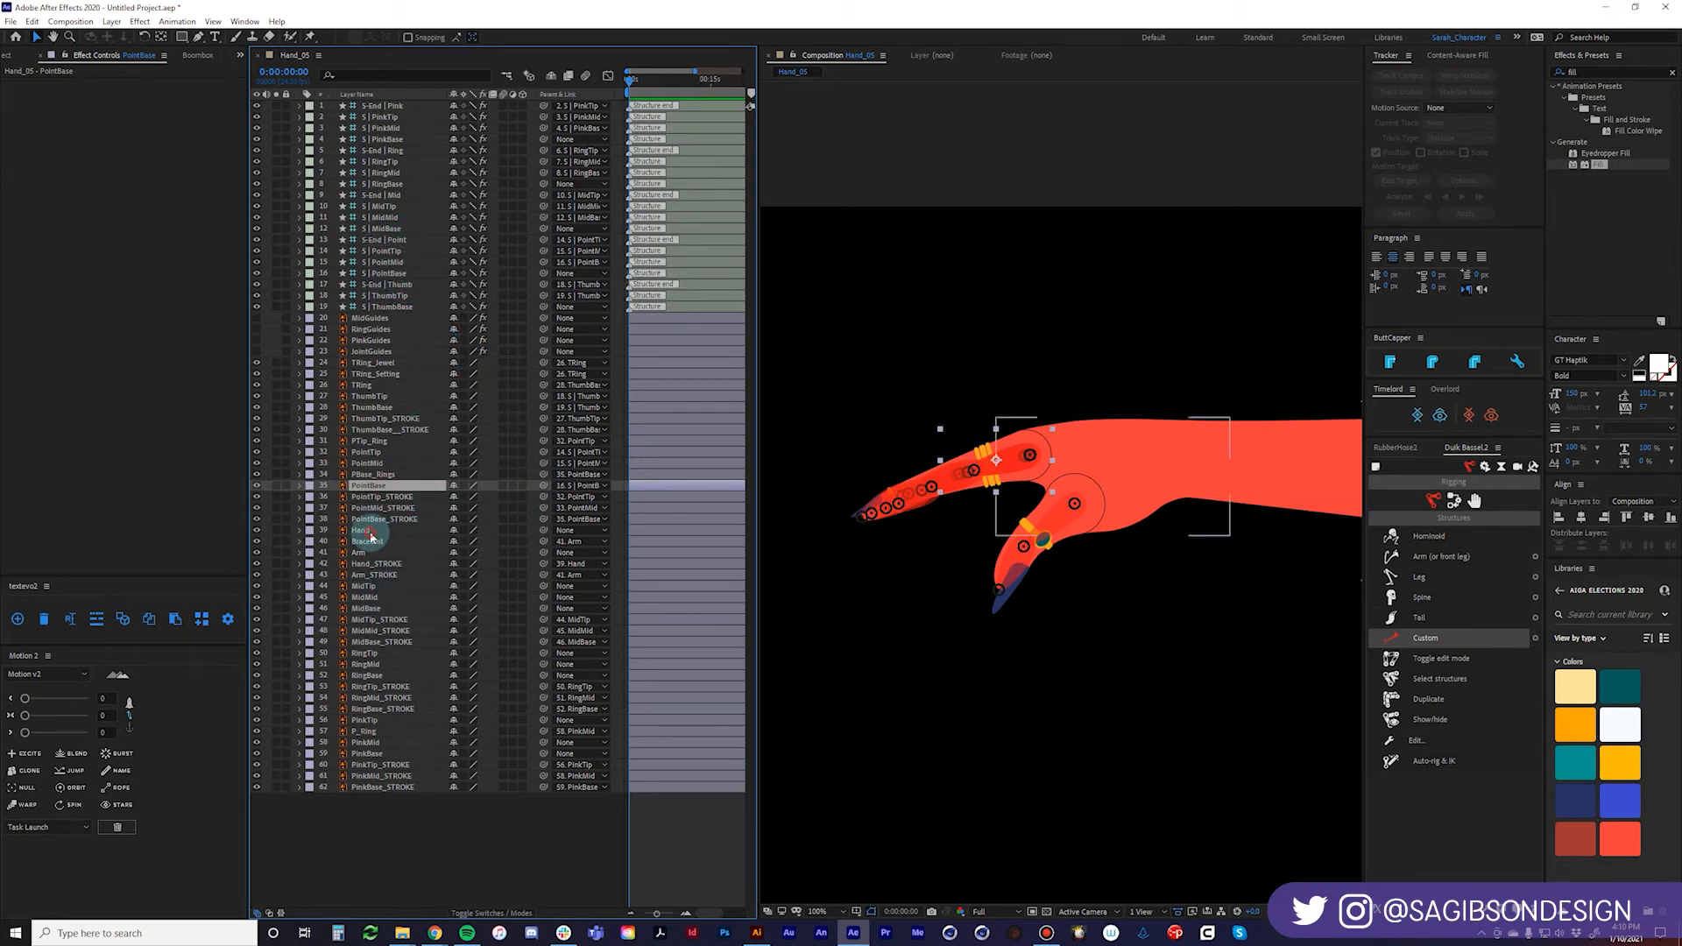
mouse_move(544, 532)
left_mouse_down()
mouse_move(394, 275)
mouse_move(364, 173)
mouse_move(560, 570)
mouse_move(545, 533)
left_mouse_up()
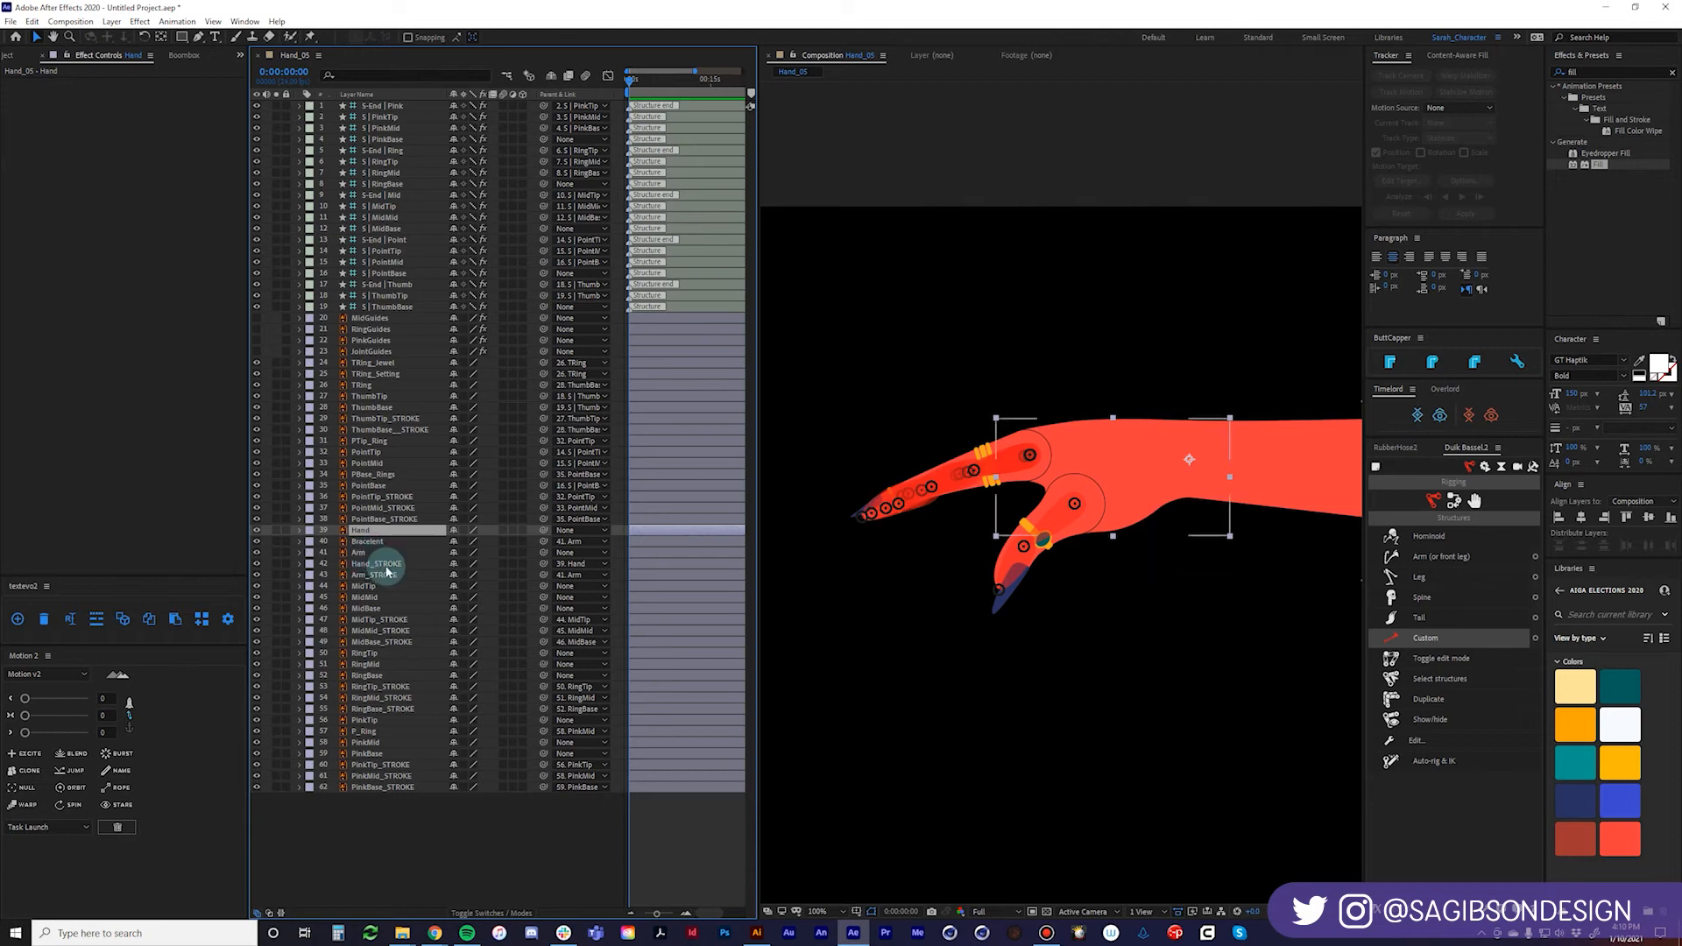
left_click(366, 553)
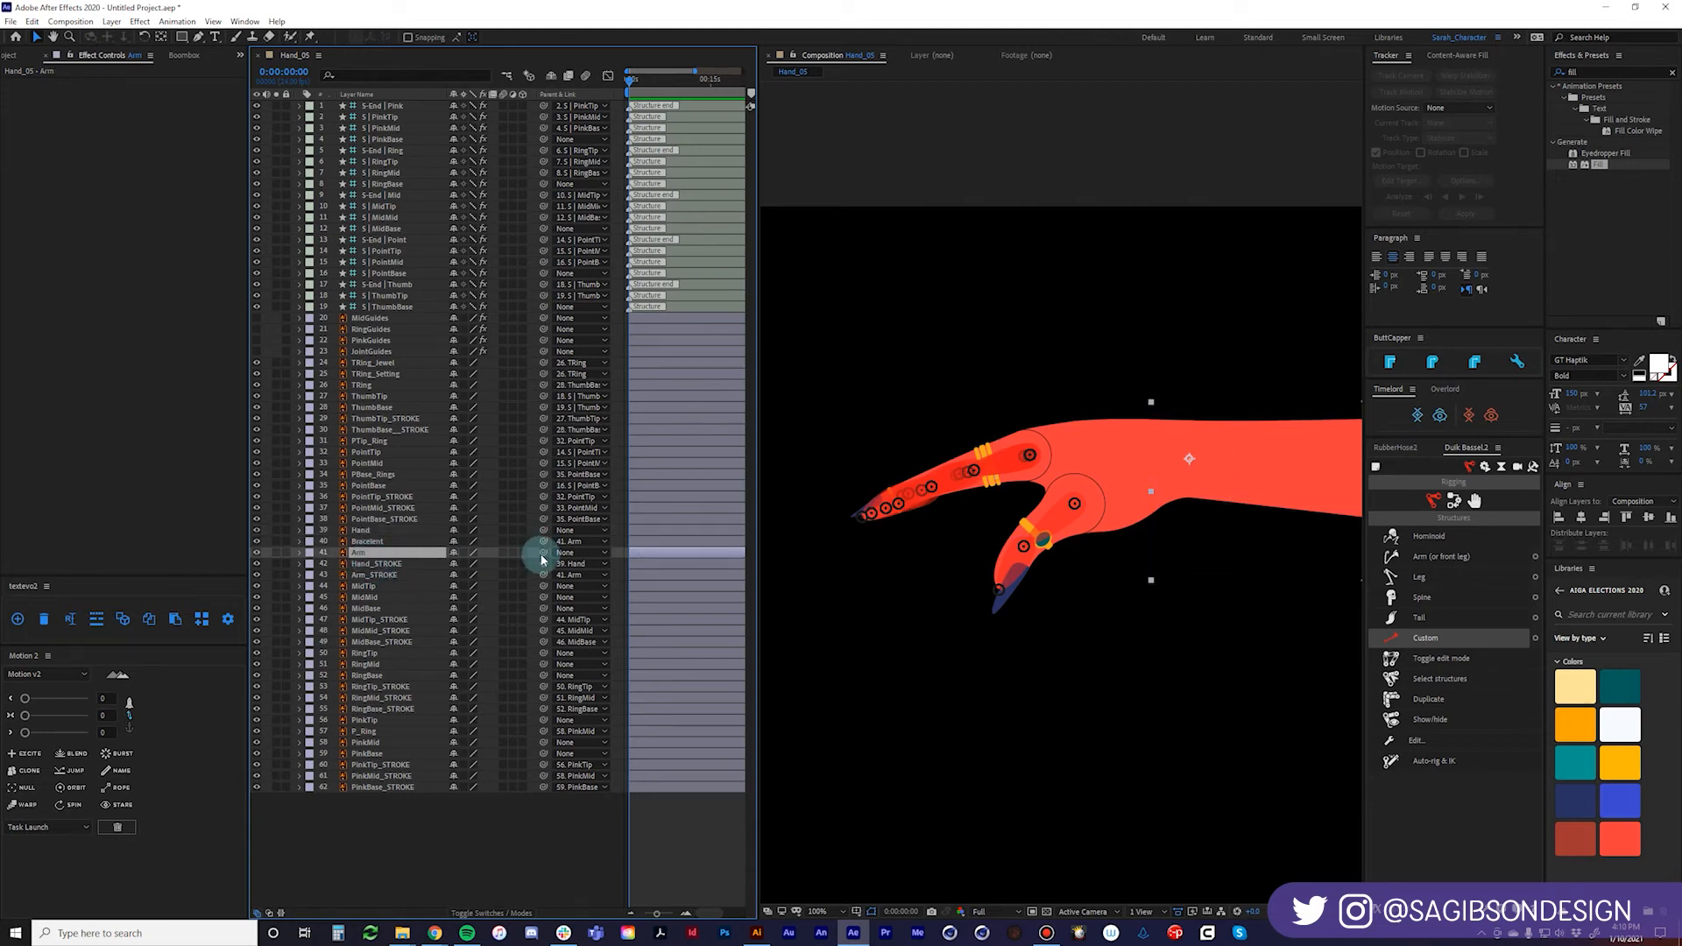
left_click_drag(541, 559, 401, 575)
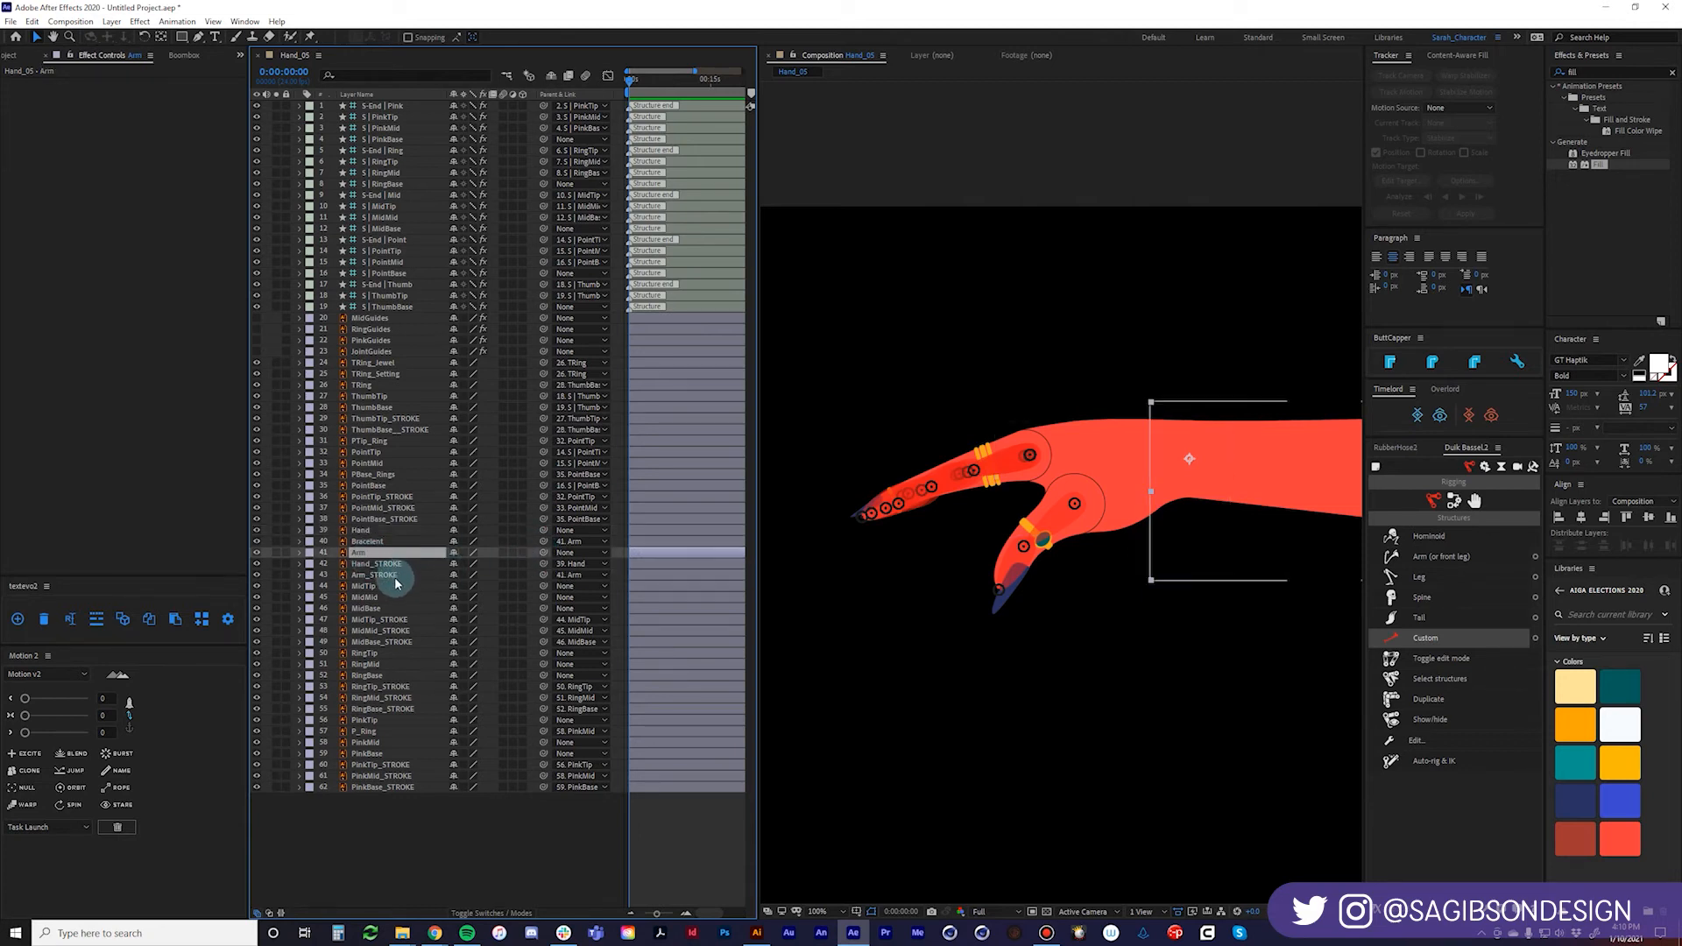
Parent the MidTip, MidMid and MidBase layers to the S | MidTip, S | MidMid and S | MidBase structures.
left_click(383, 586)
left_click_drag(545, 586, 385, 206)
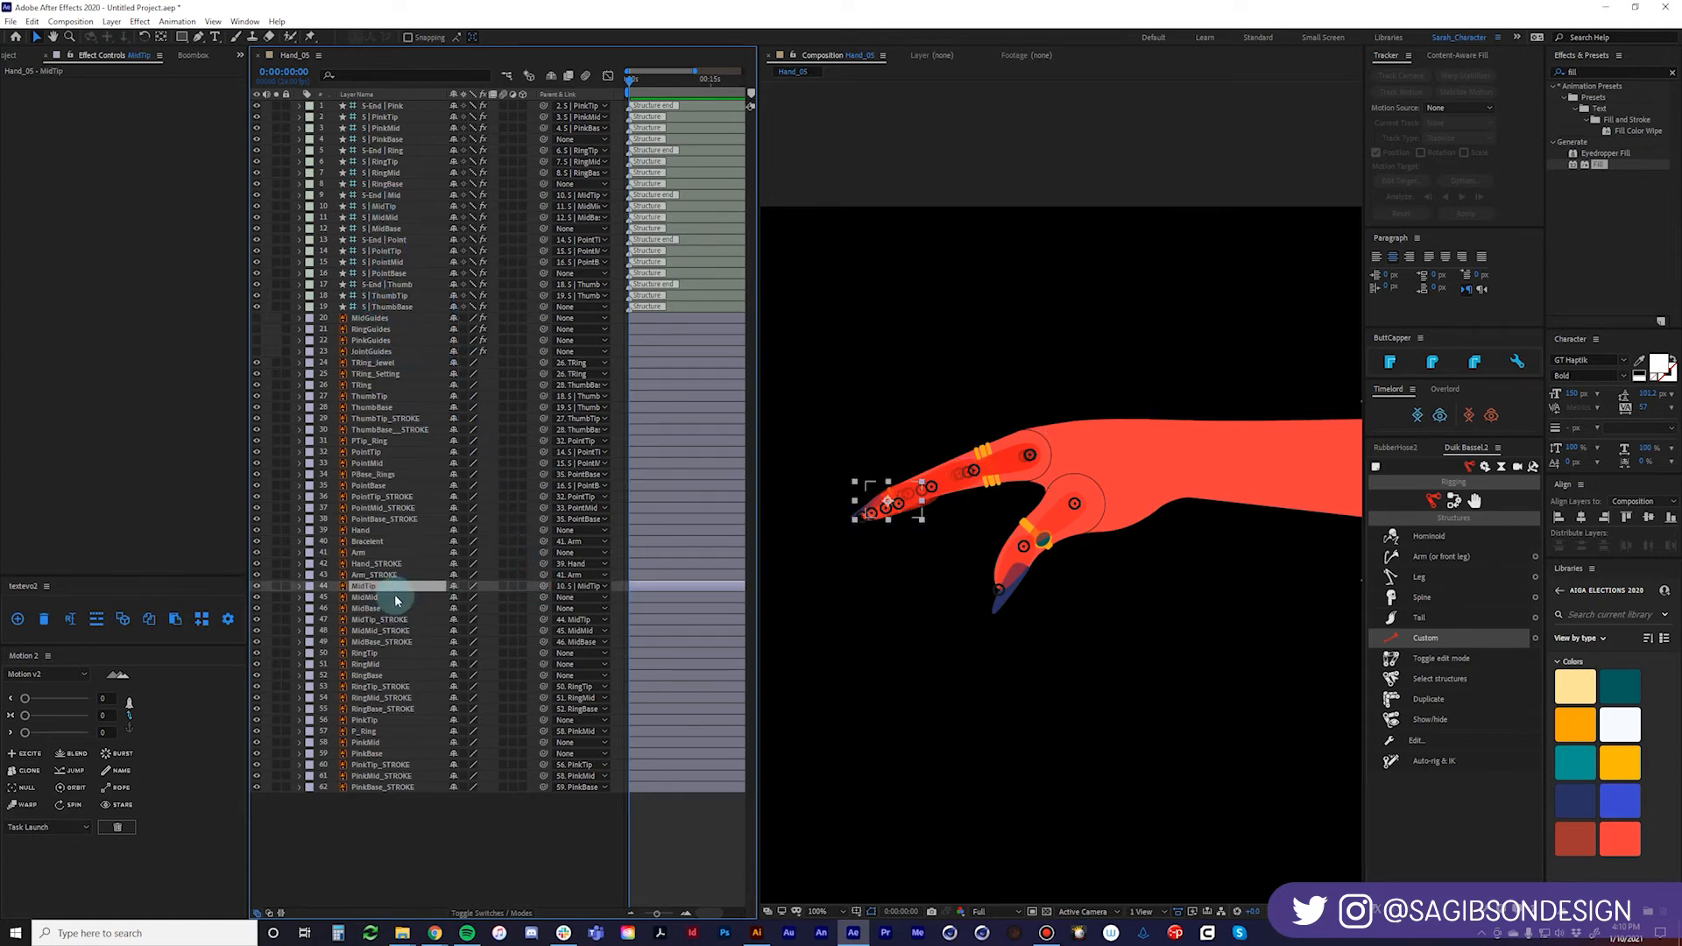
left_click(395, 597)
left_click_drag(544, 597, 403, 218)
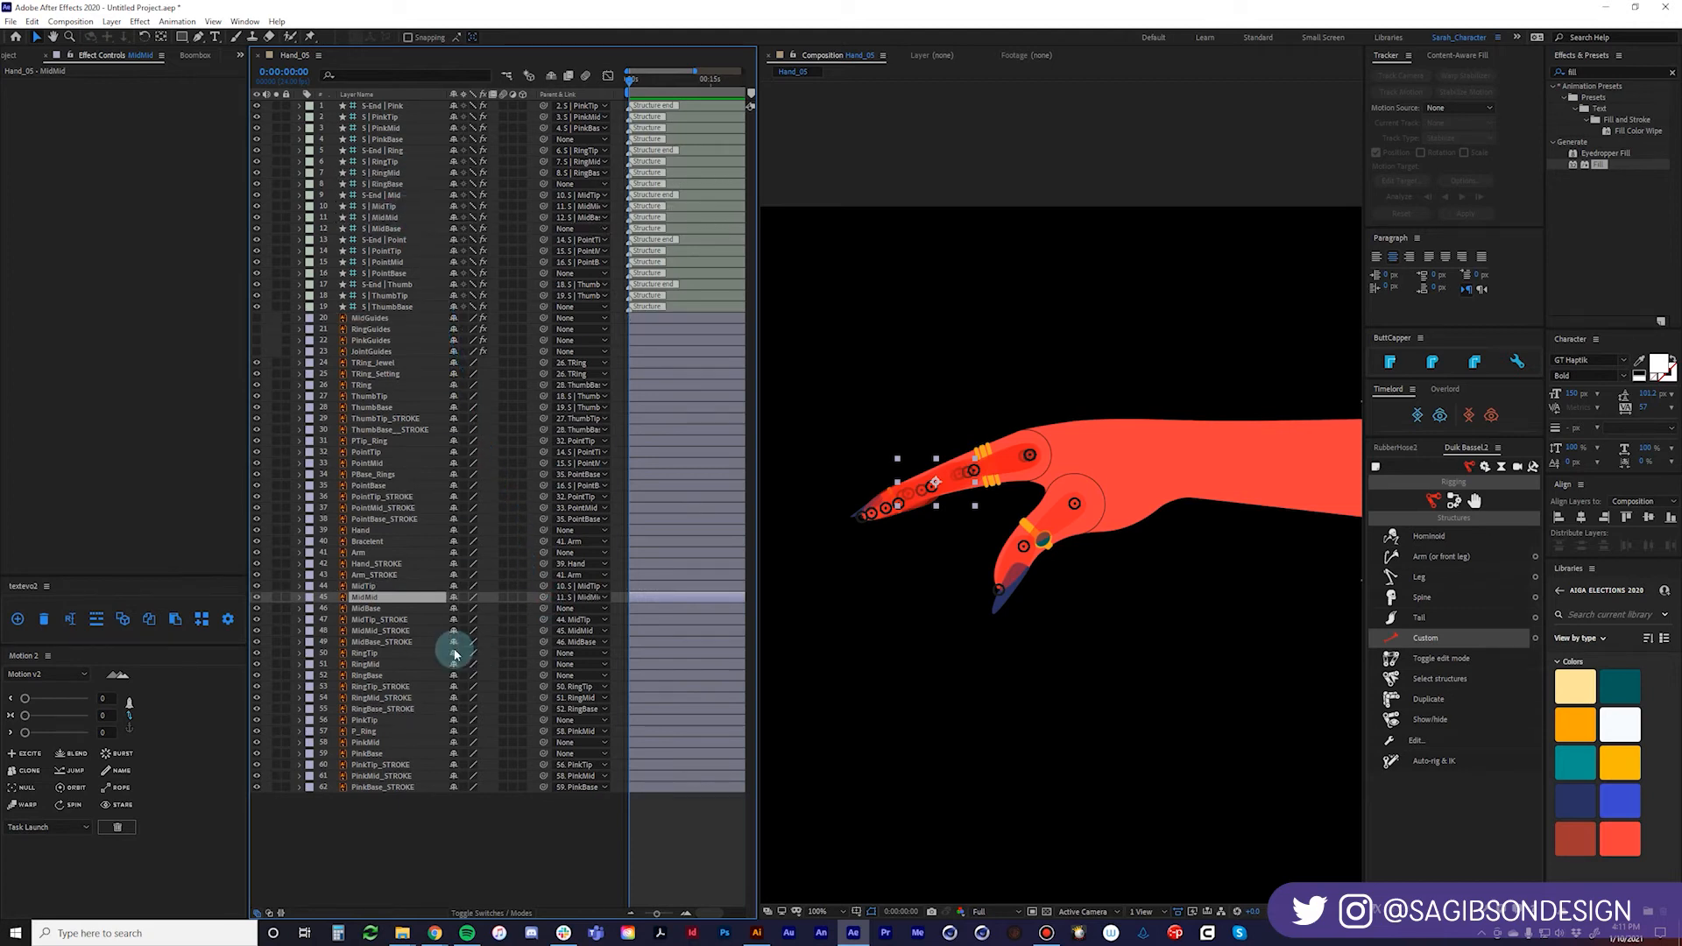
left_click(394, 608)
left_click_drag(544, 608, 405, 245)
Parent the RingTip, RingMid, RingBase, PinkTip, PinkMid and PinkBase layers to their matching S | structures.
left_click(391, 655)
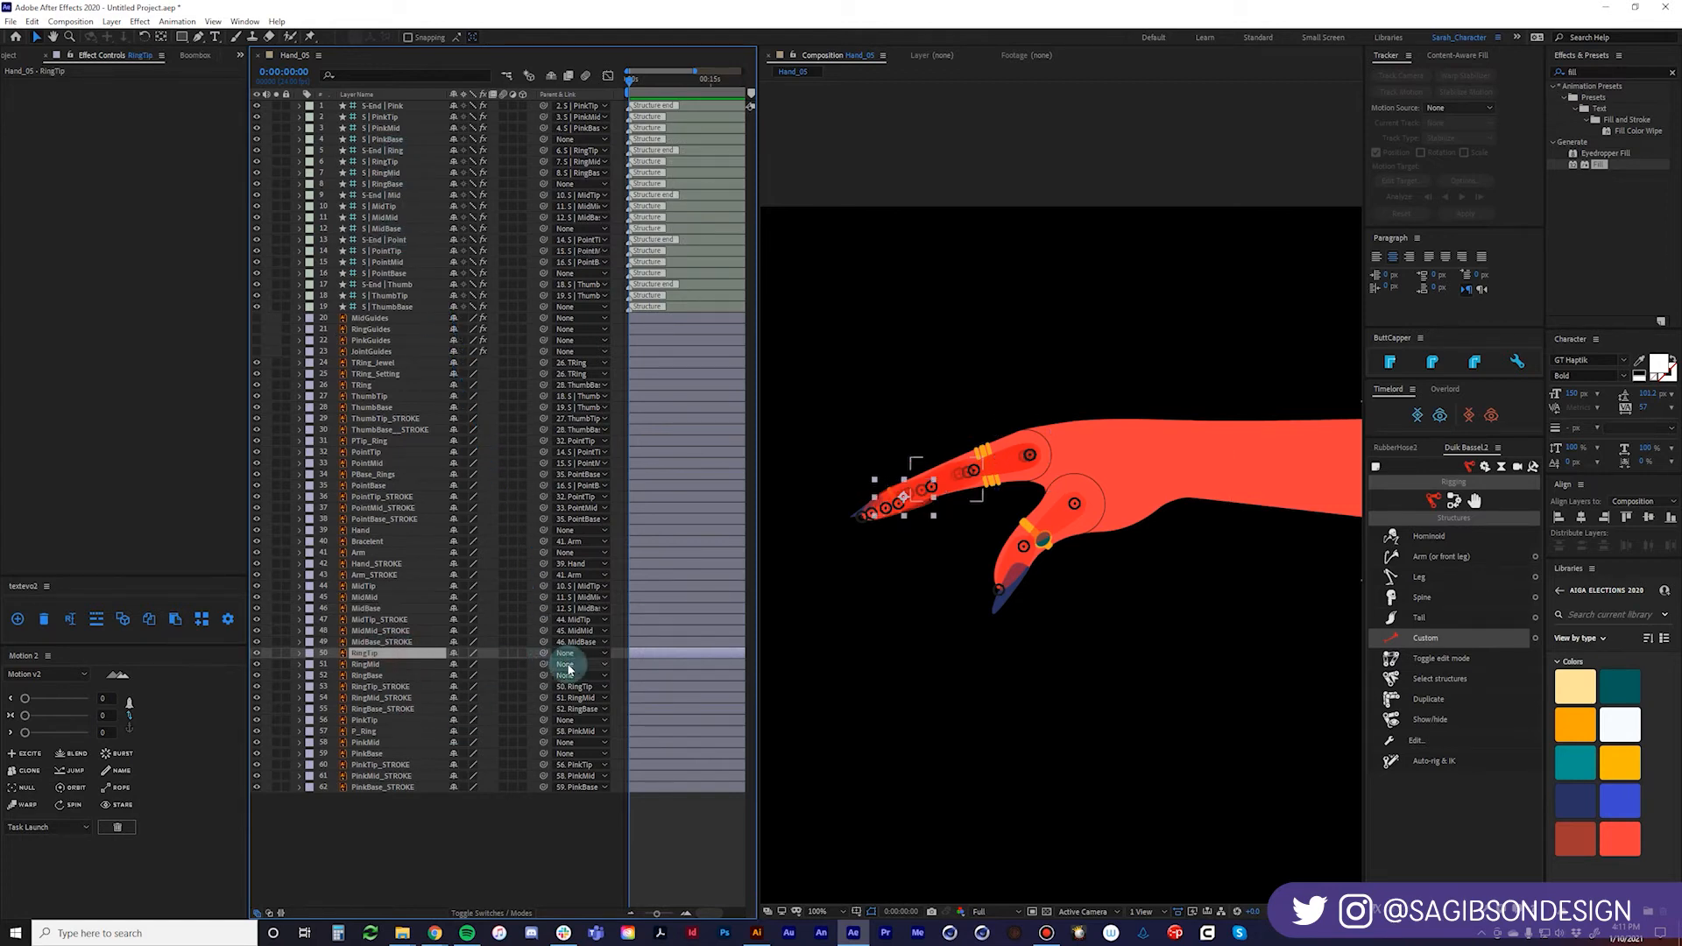
left_click_drag(544, 652, 392, 169)
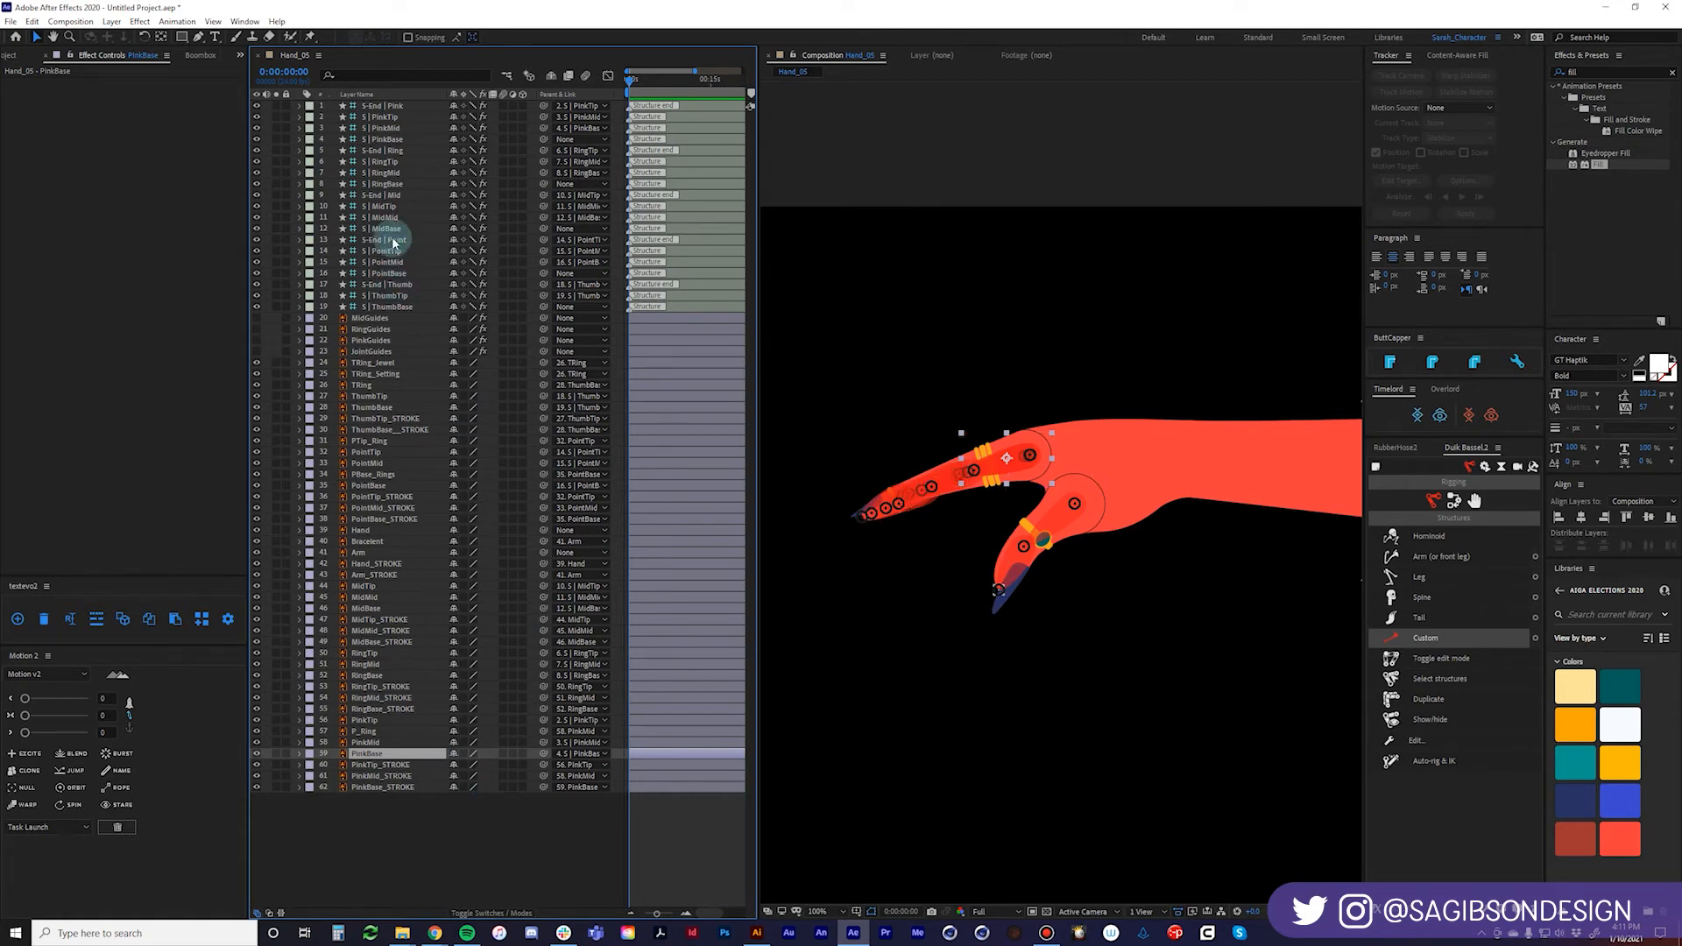
left_click(383, 107)
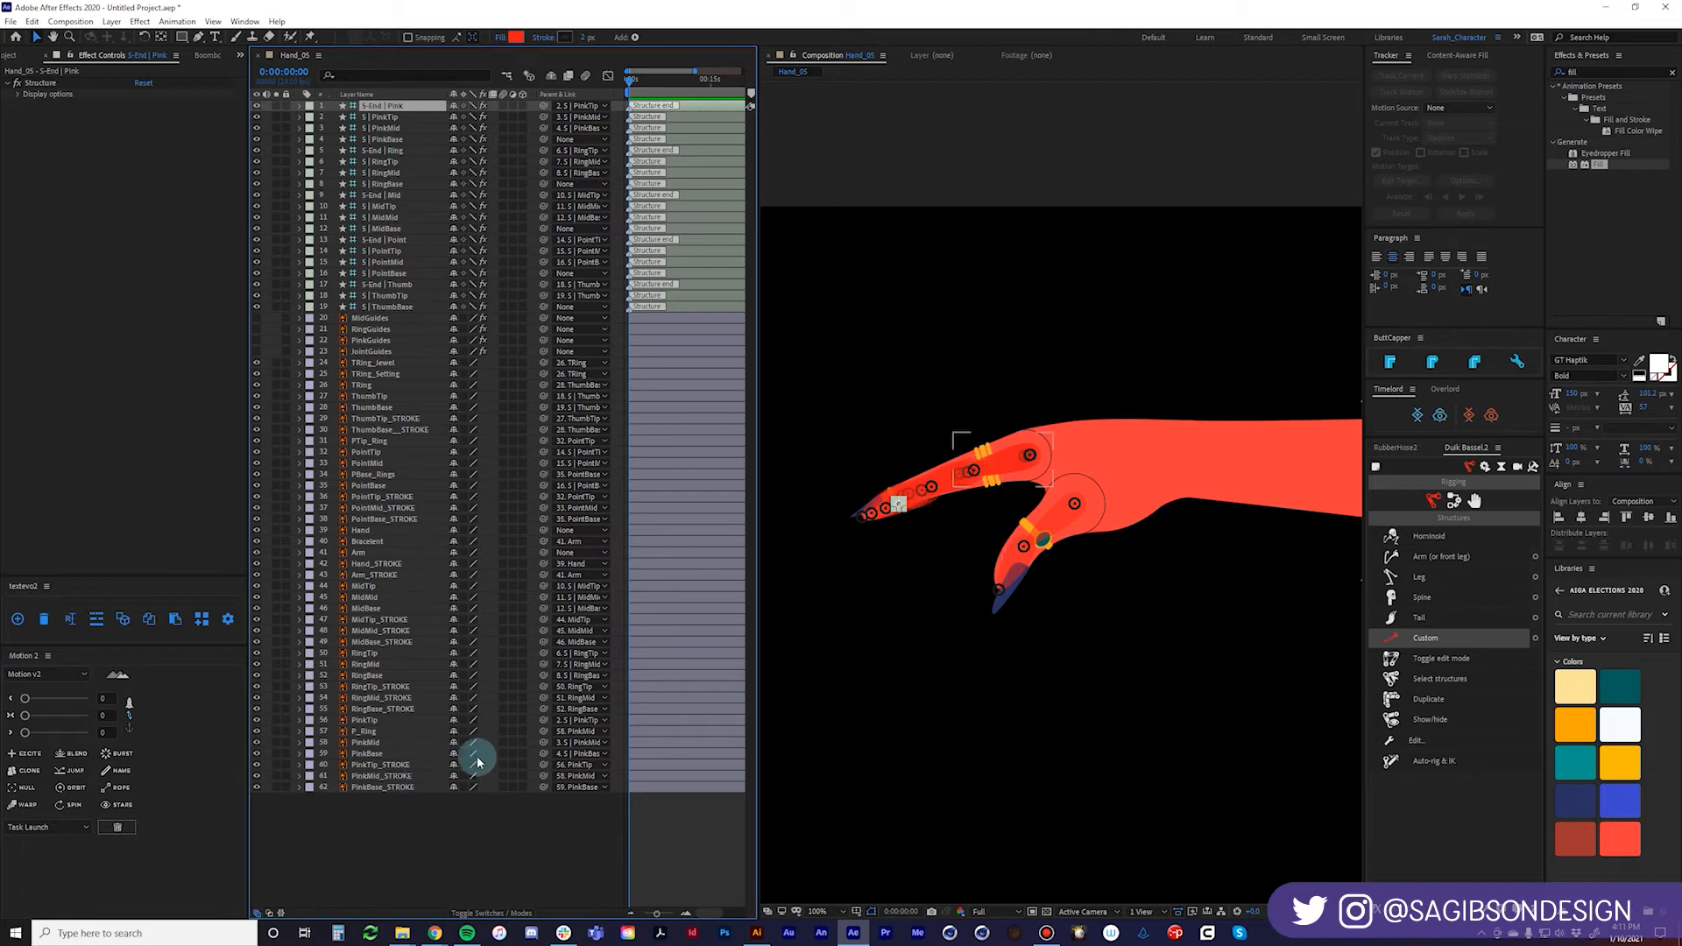
left_click(450, 824)
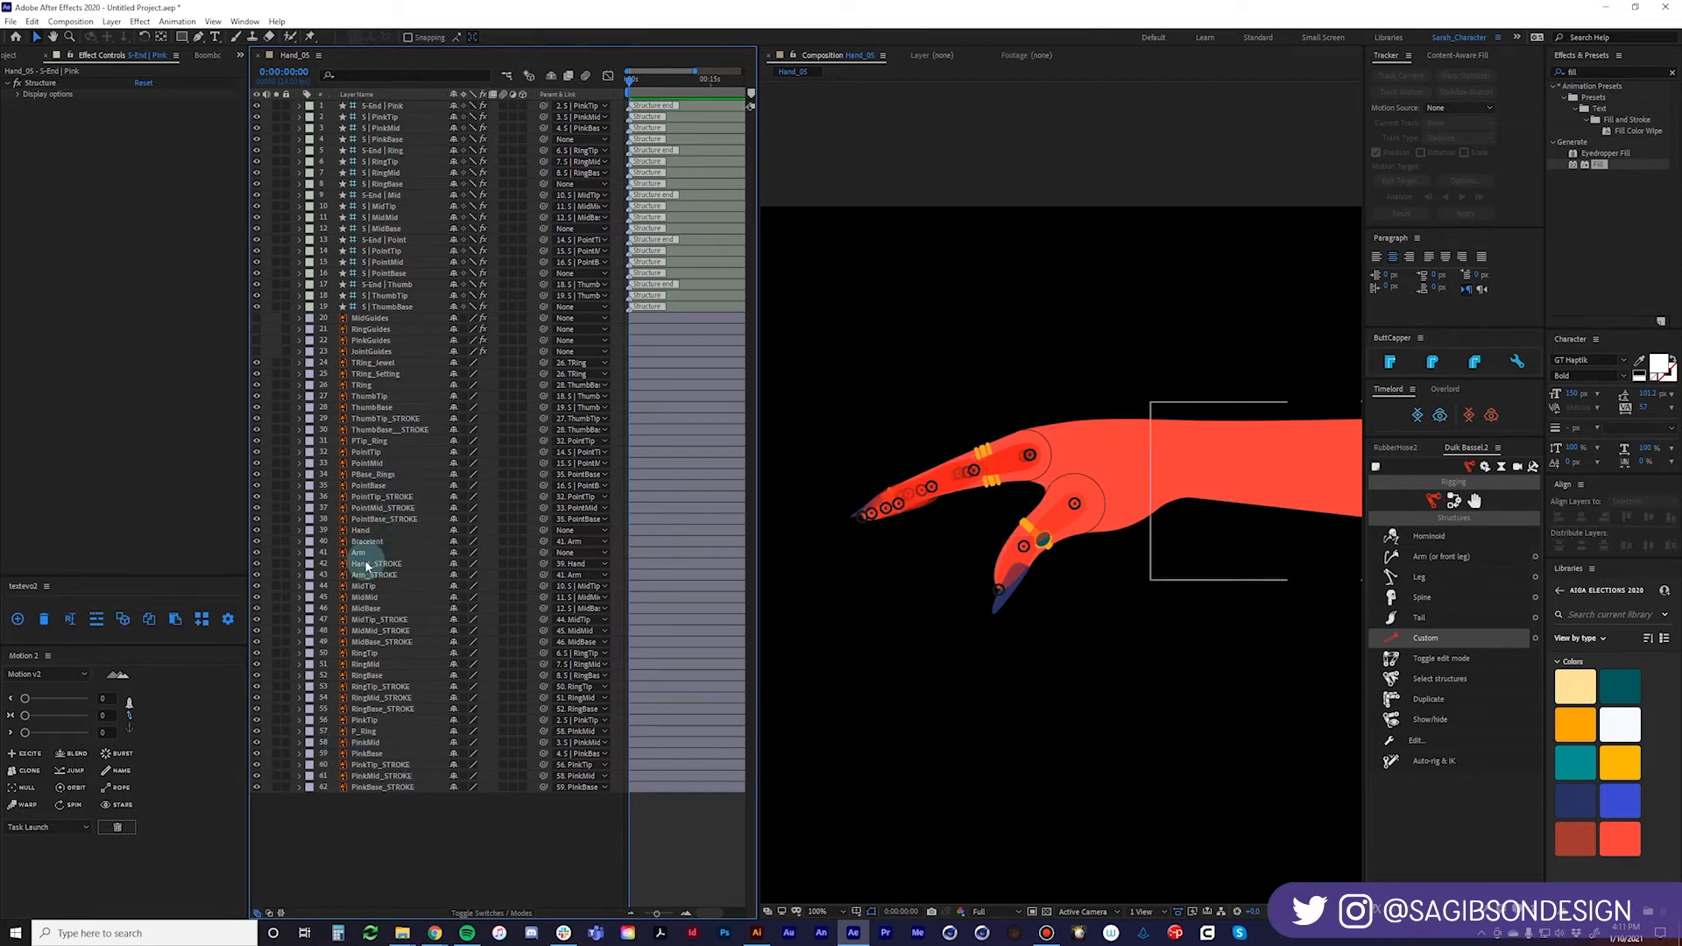
Create a Duik rotation controller at the Hand layer and parent the Hand layer to the C | Hand controller.
left_click(363, 531)
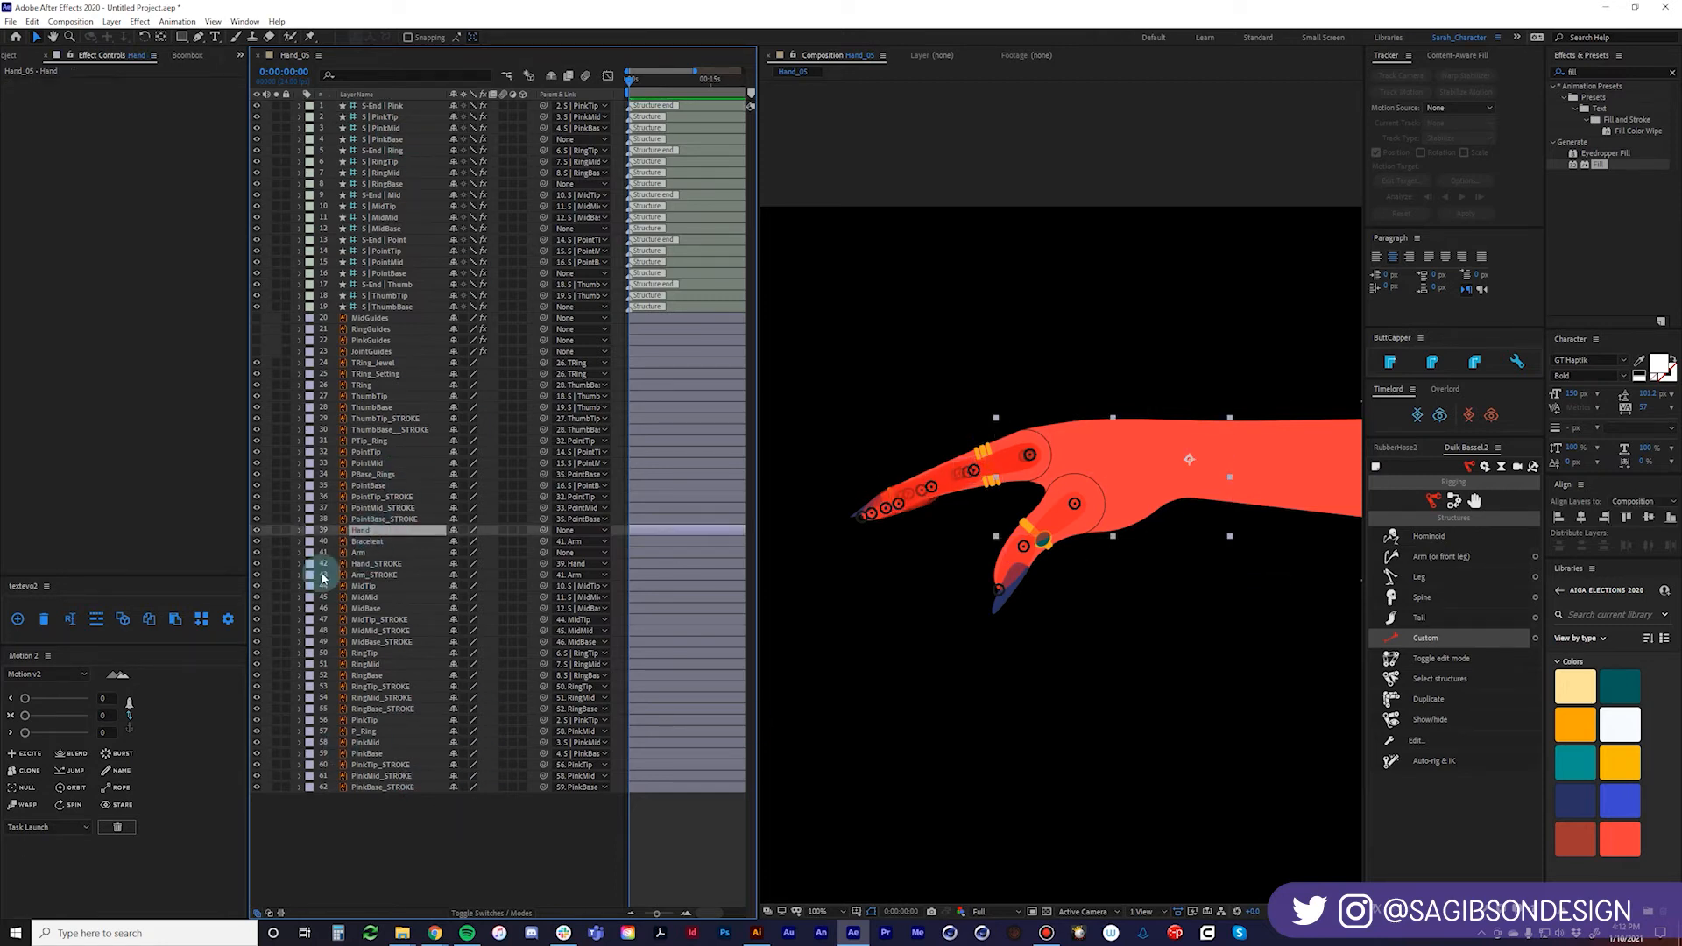
left_click(1457, 501)
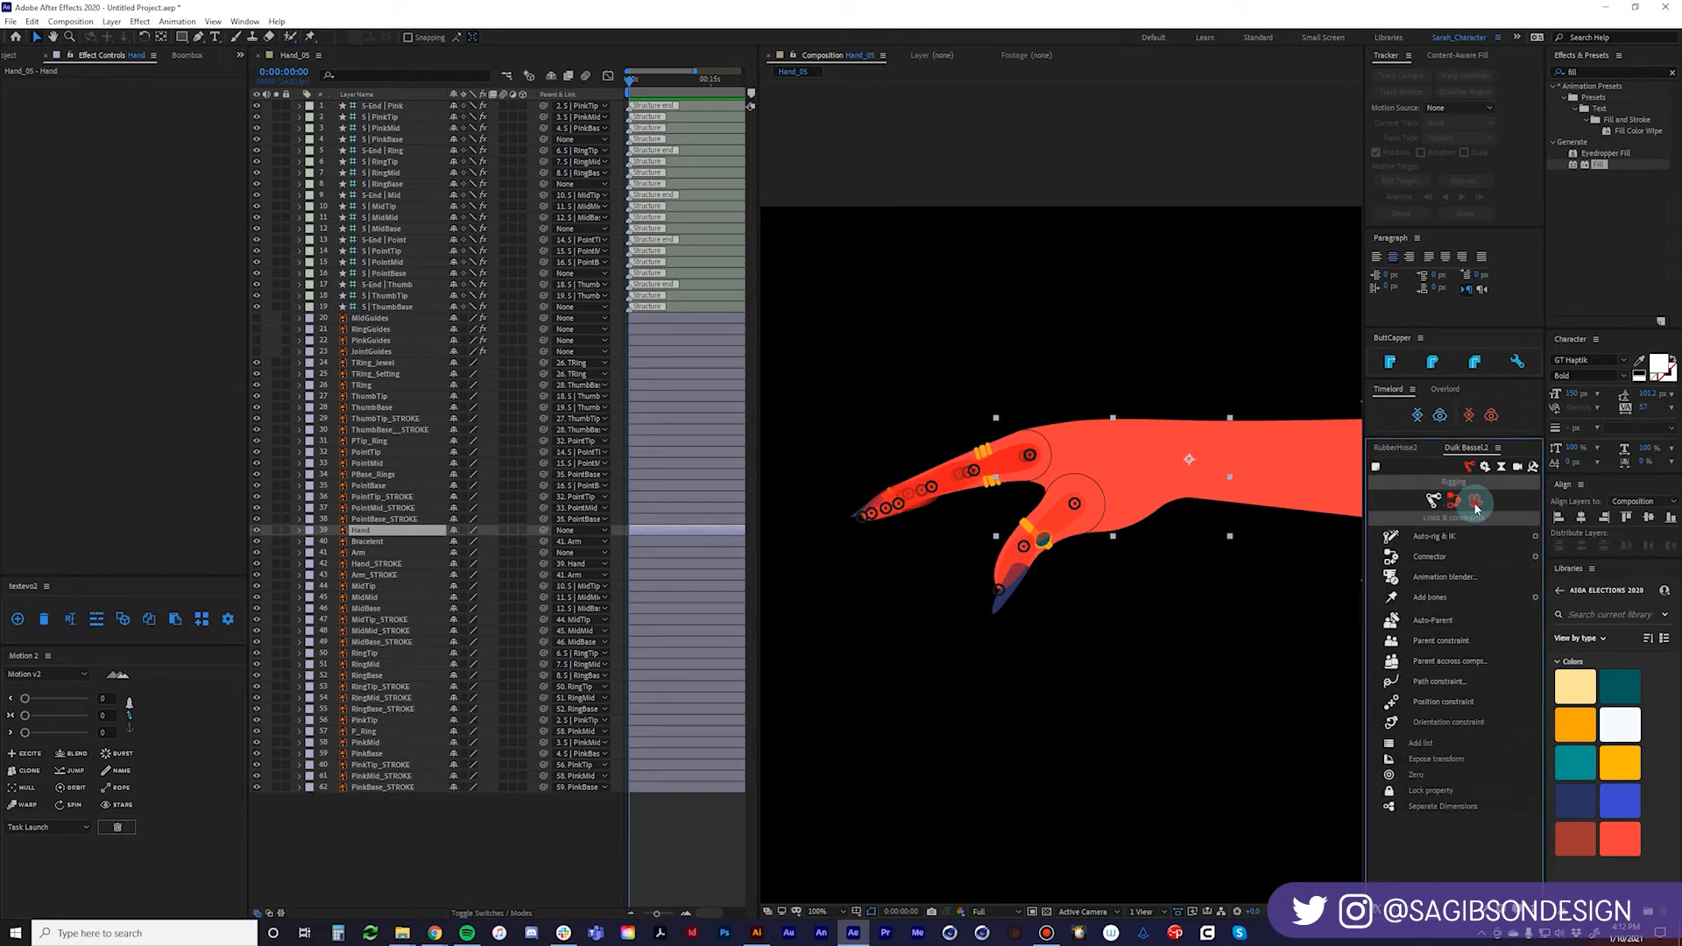
left_click(1476, 504)
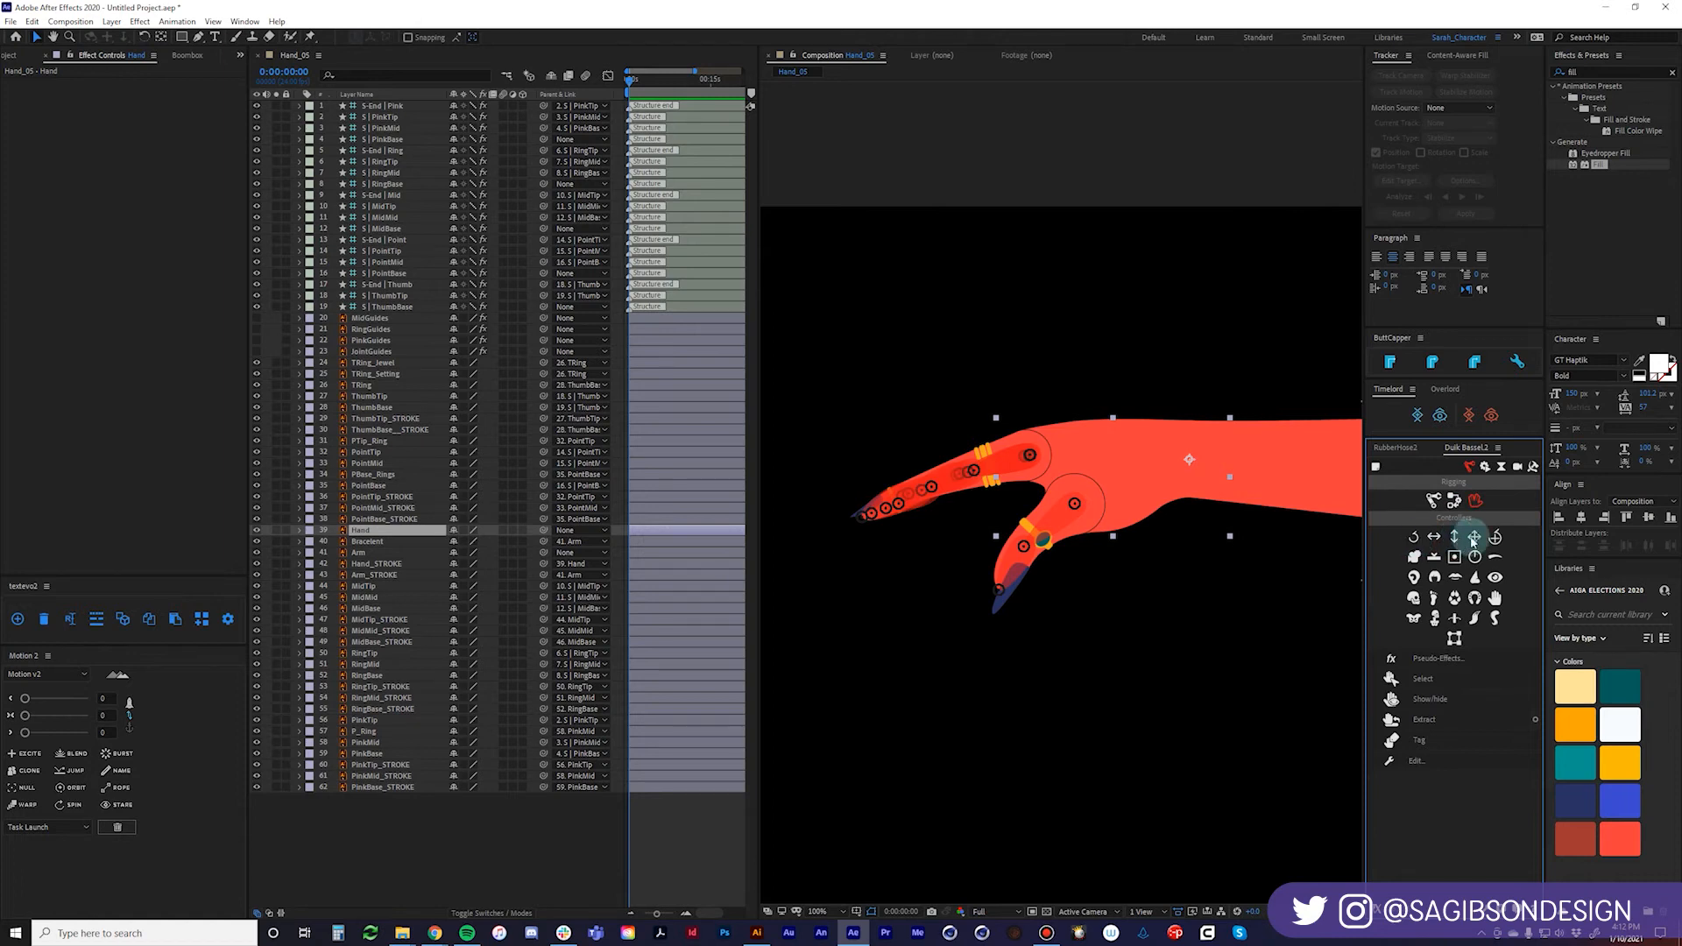
left_click(1414, 538)
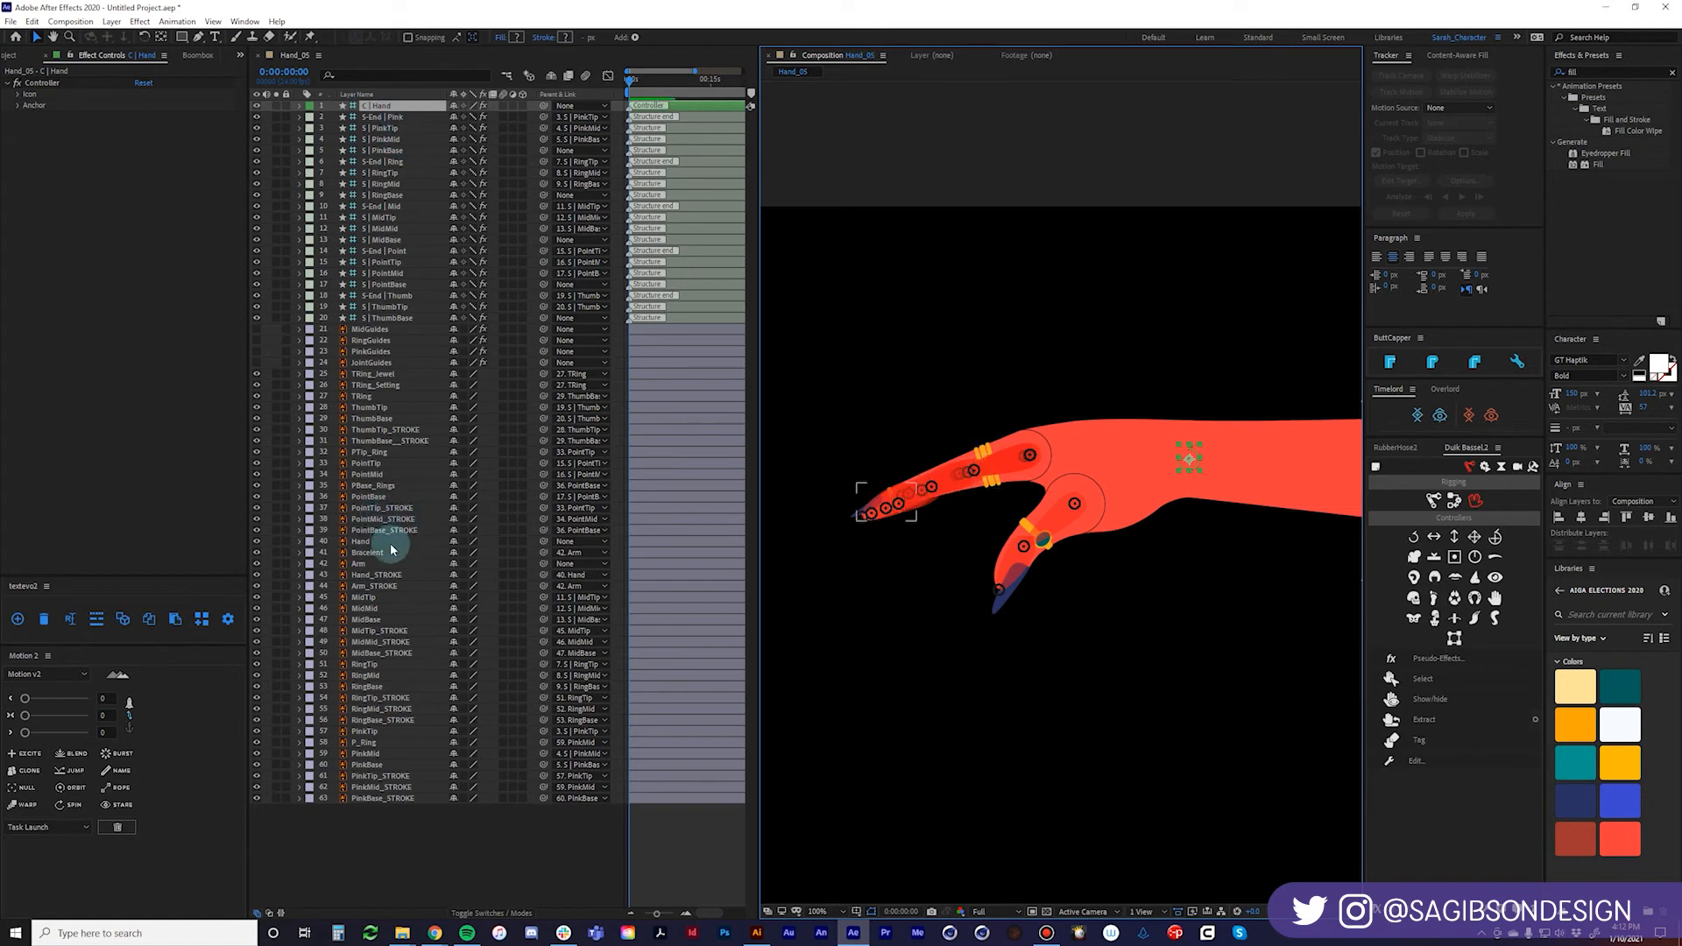
left_click(366, 543)
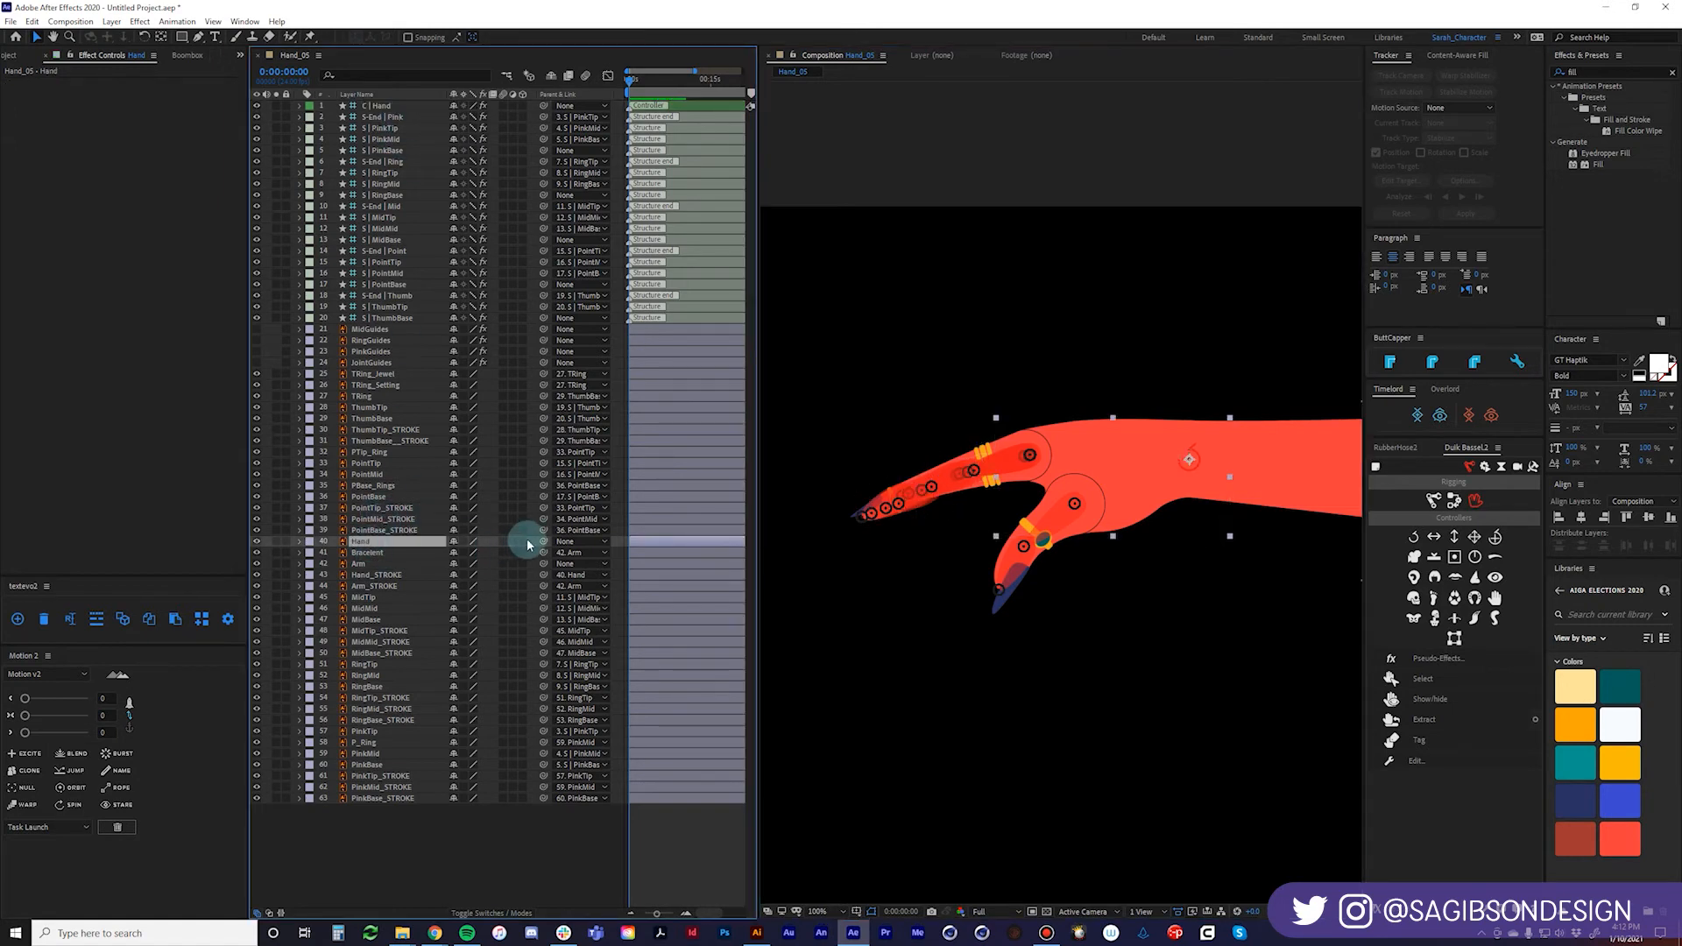
left_click_drag(543, 541, 388, 109)
Test the C | Hand controller by changing its Rotation, and undo the rotation.
left_click(386, 106)
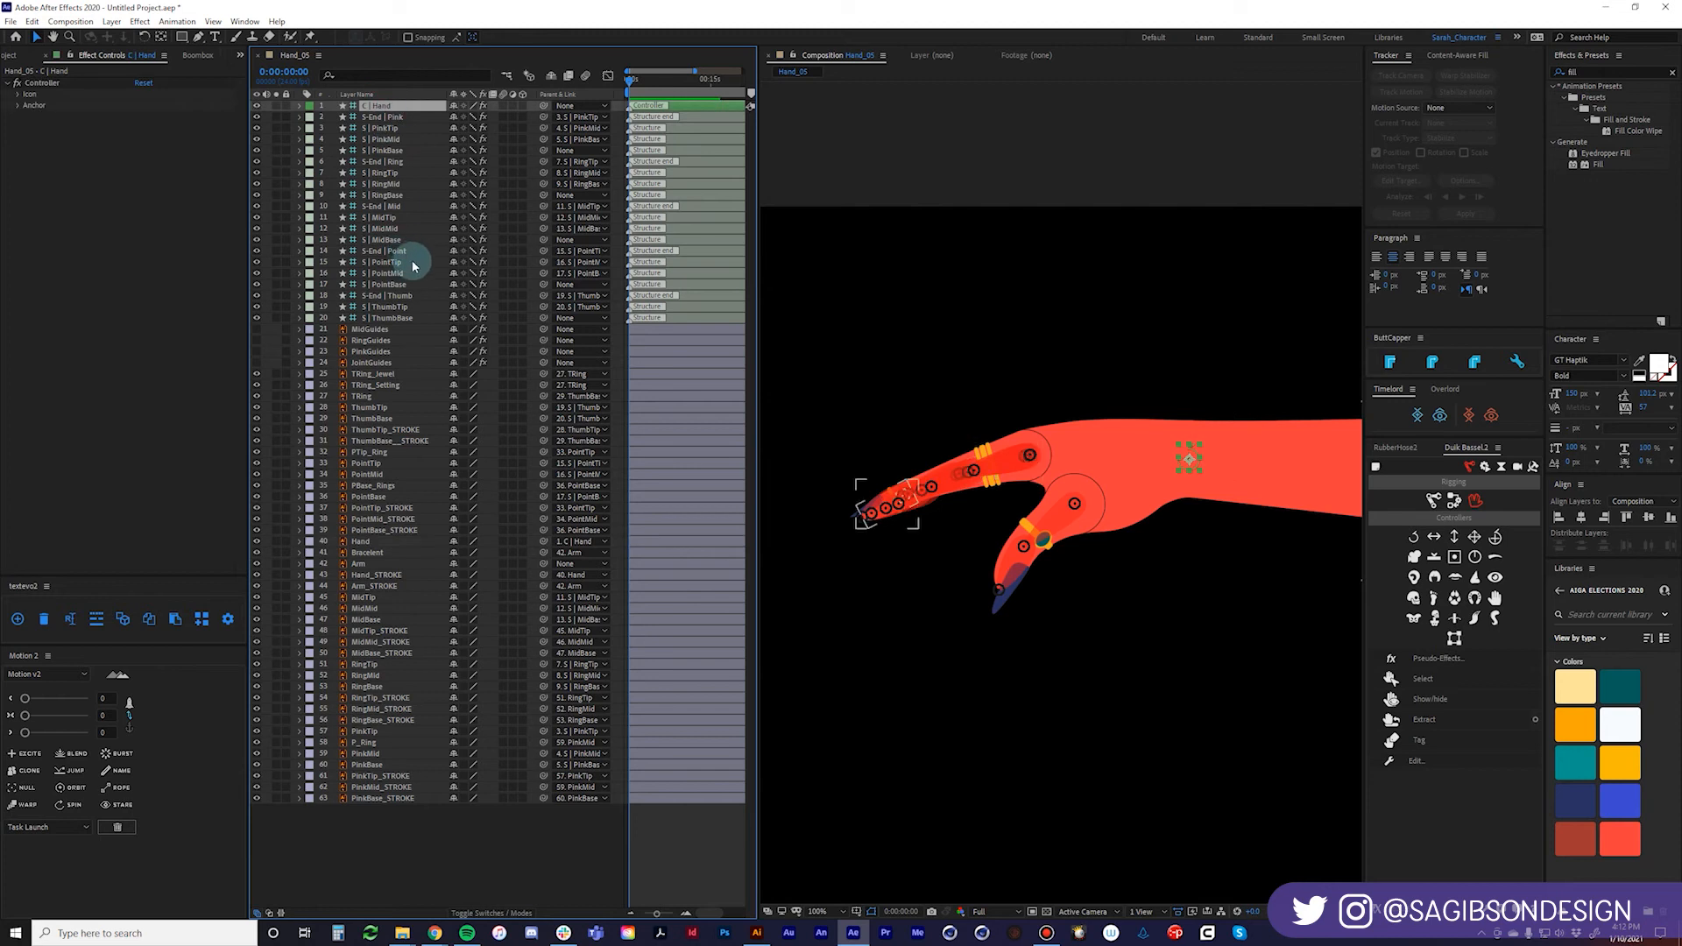
key("r")
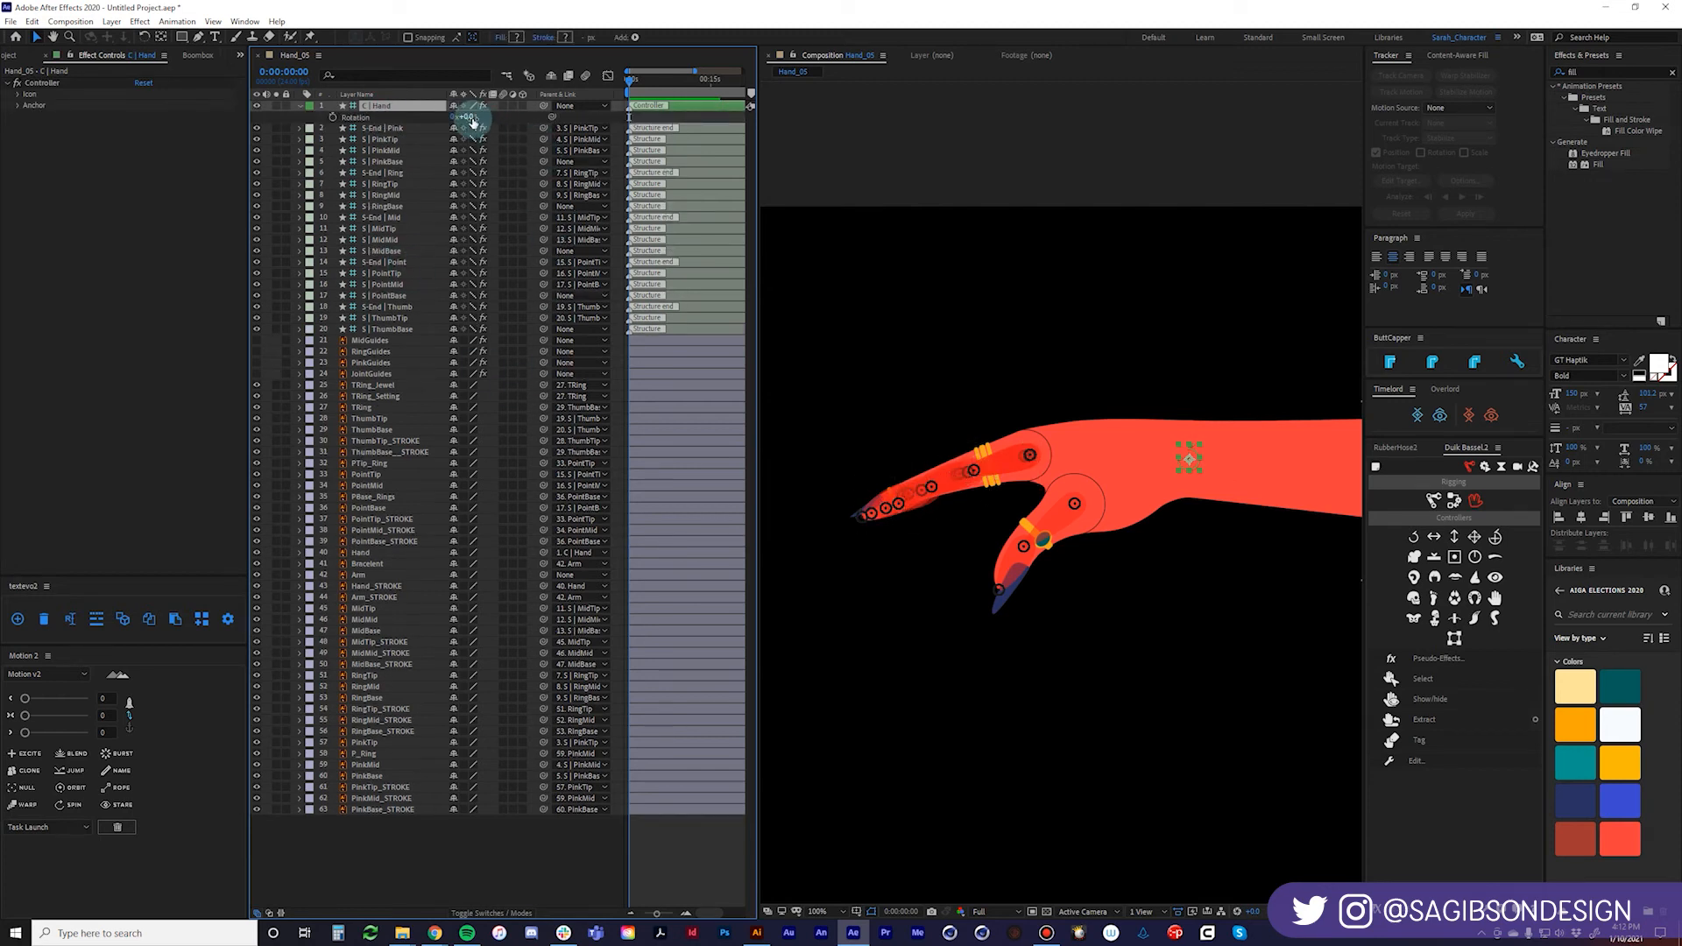
left_click_drag(473, 121, 512, 127)
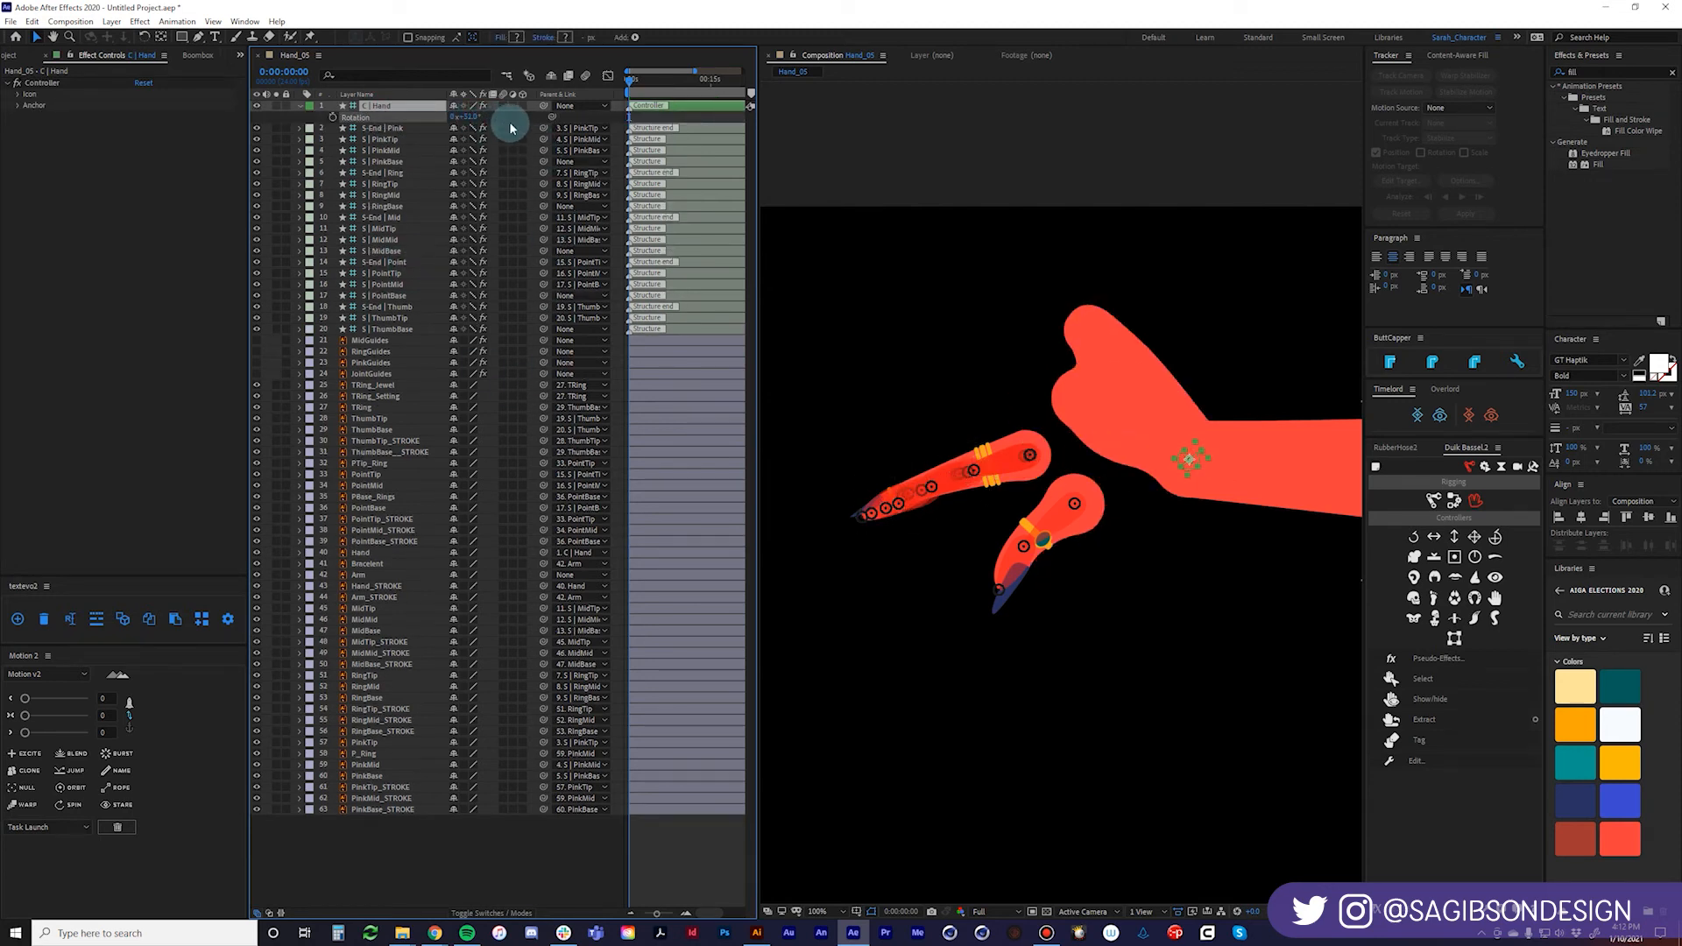
key("ctrl+z")
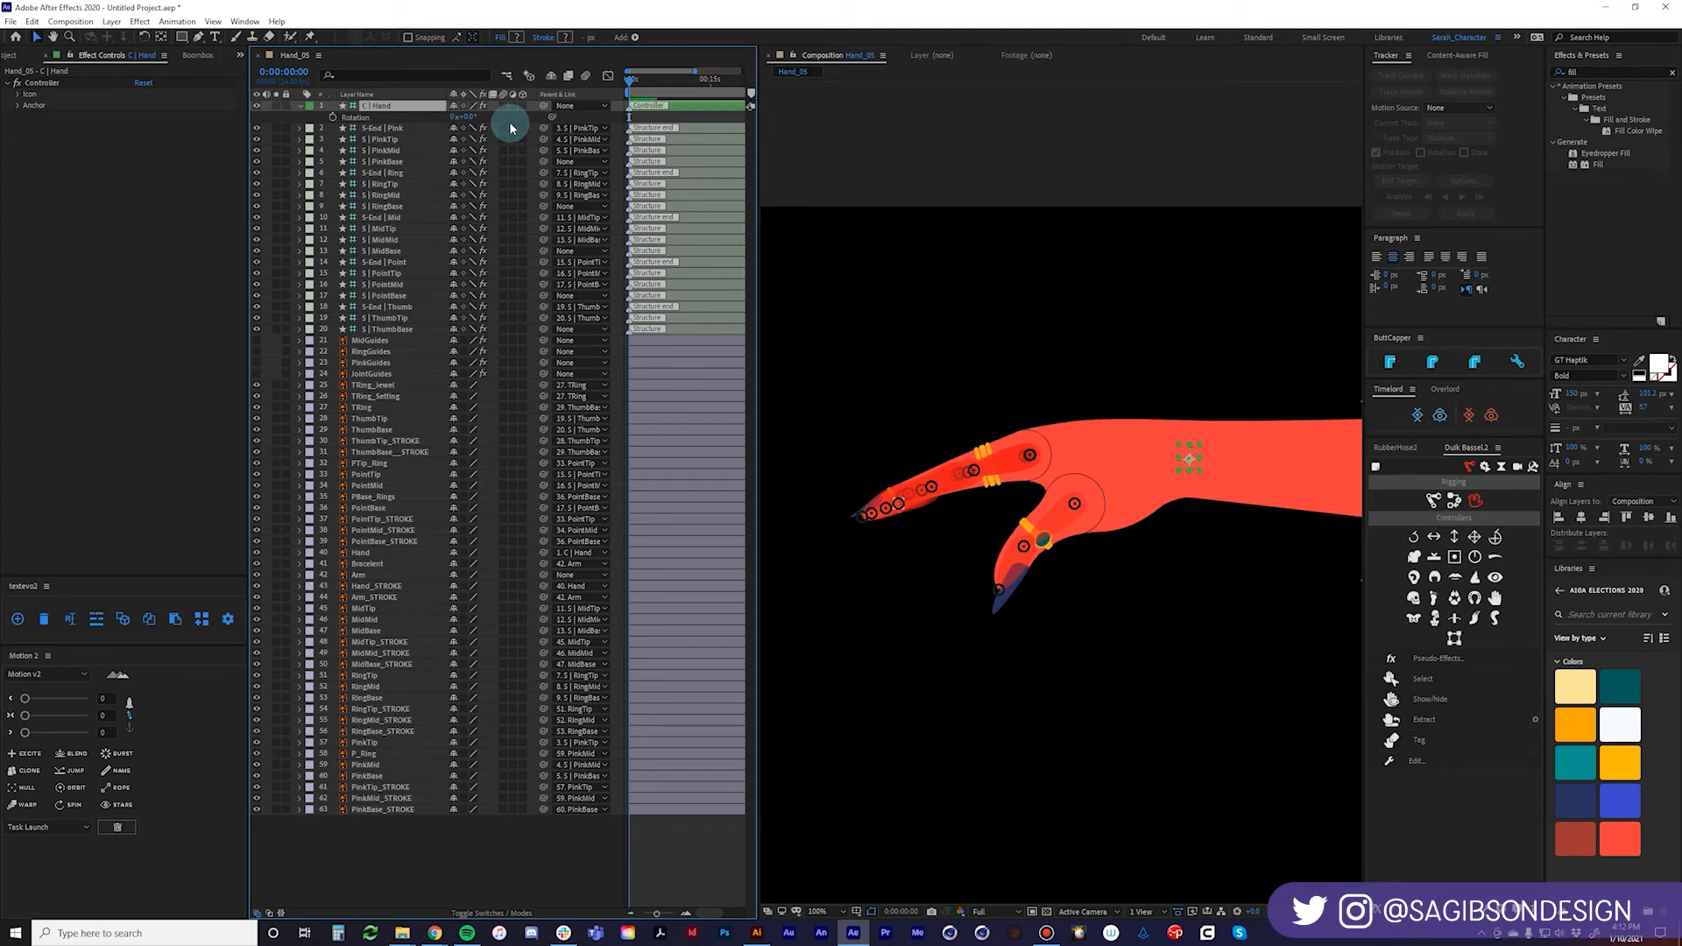
left_click(440, 520)
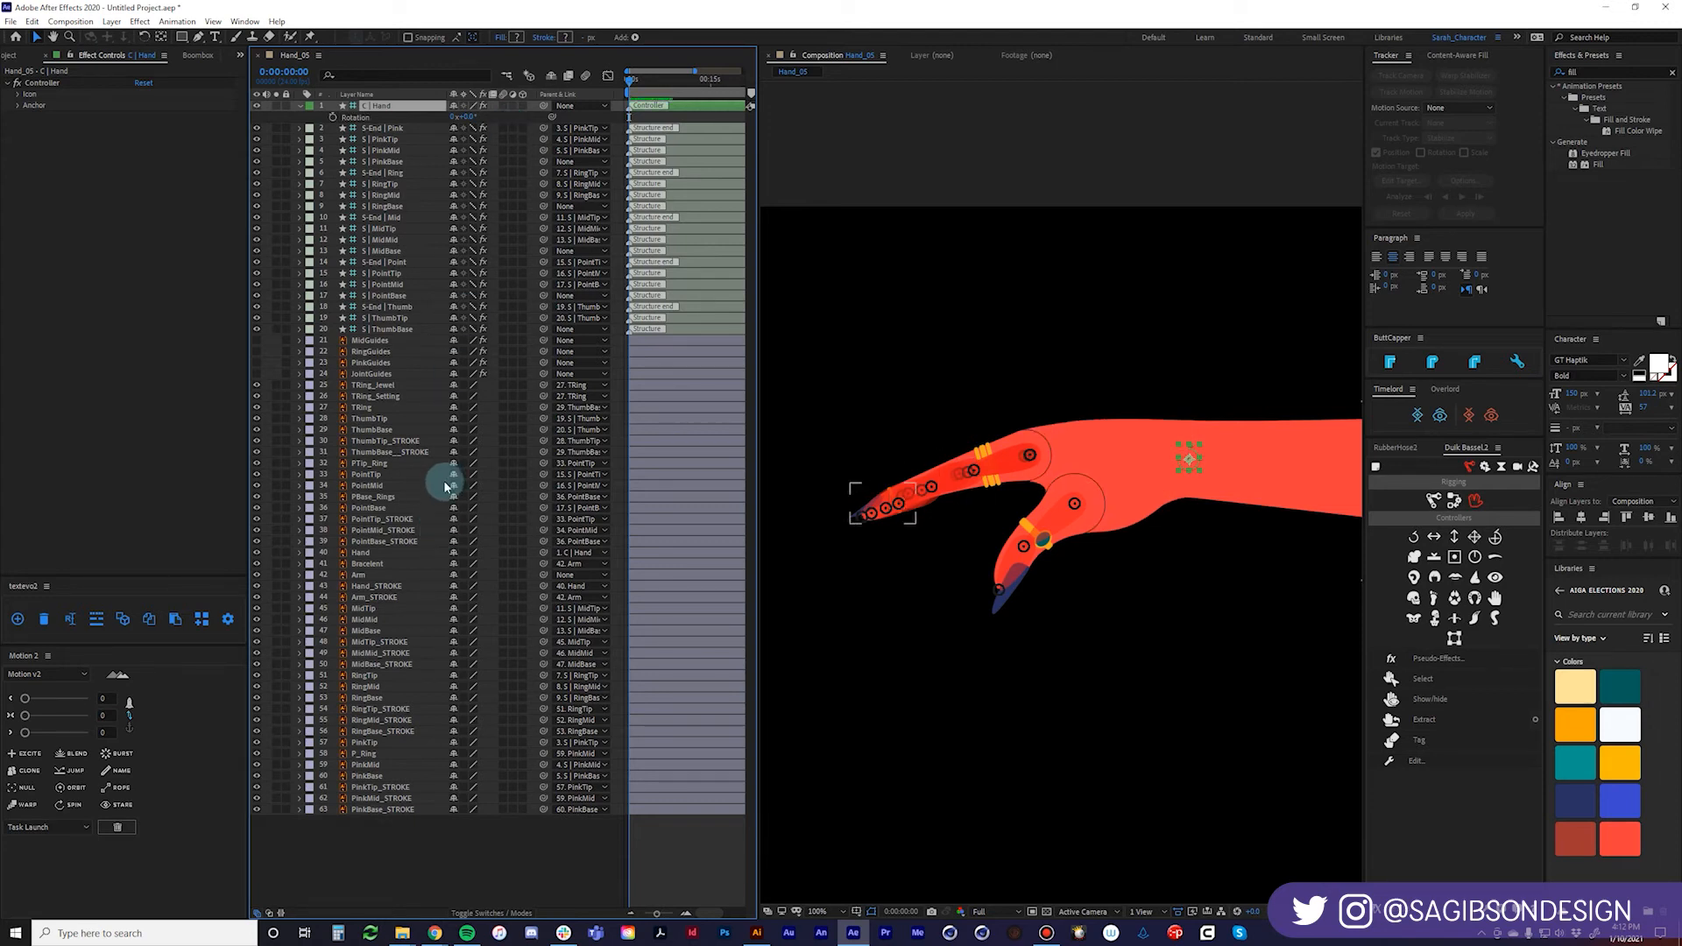
left_click(520, 589)
left_click(473, 286)
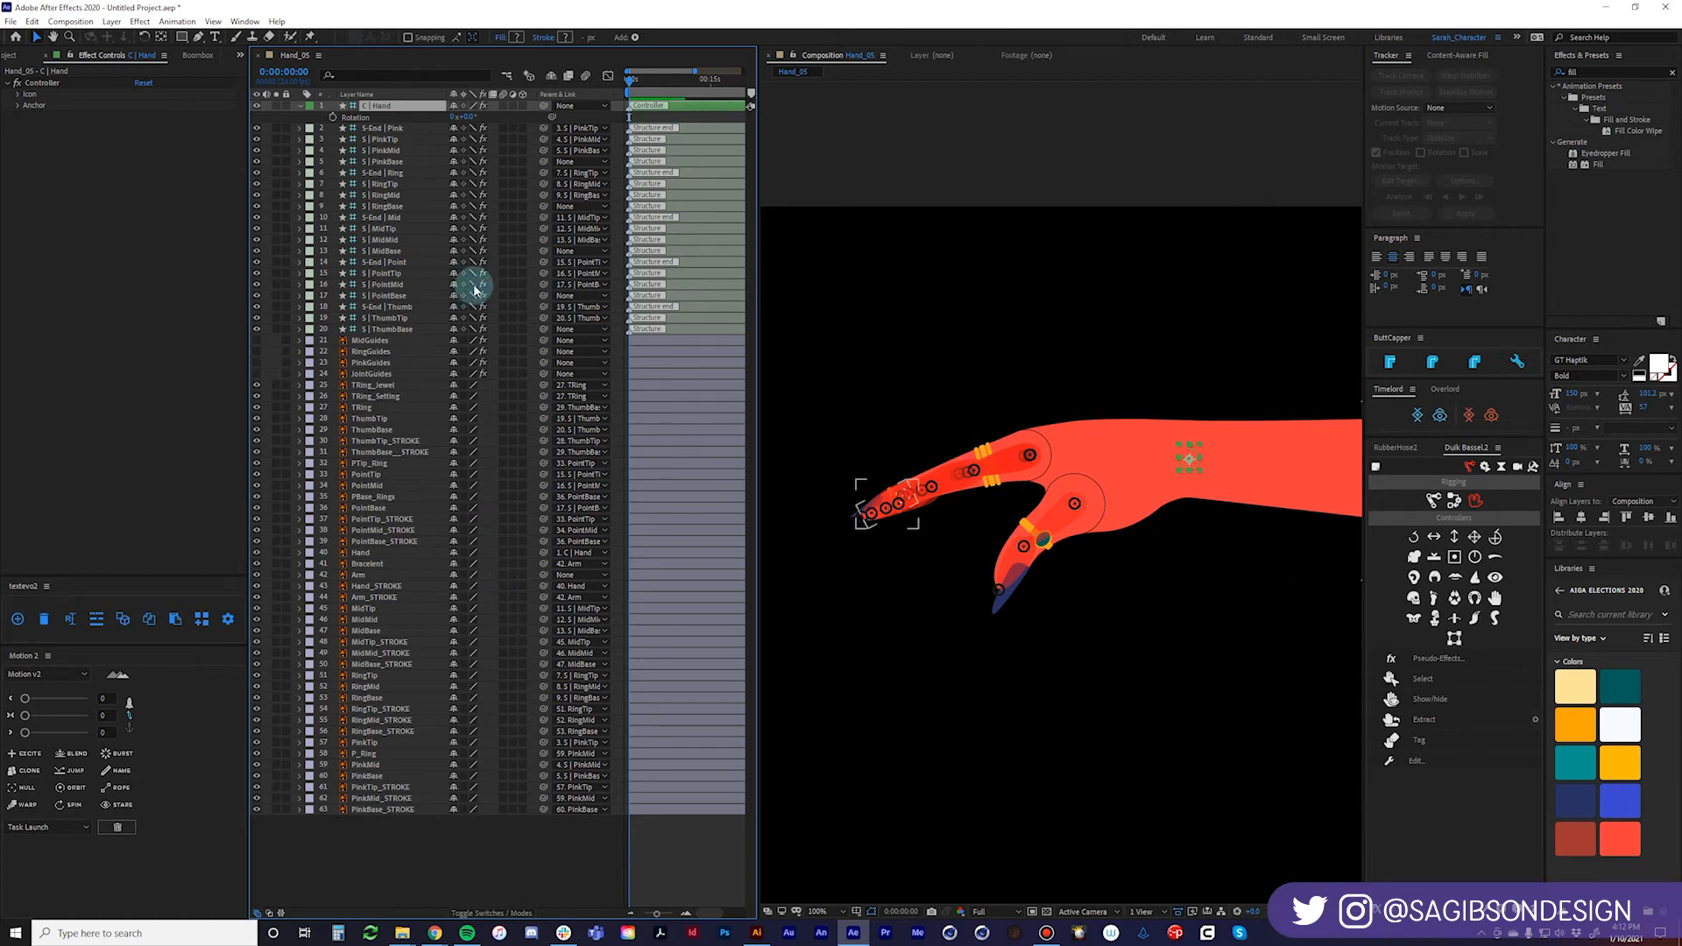
left_click(458, 256)
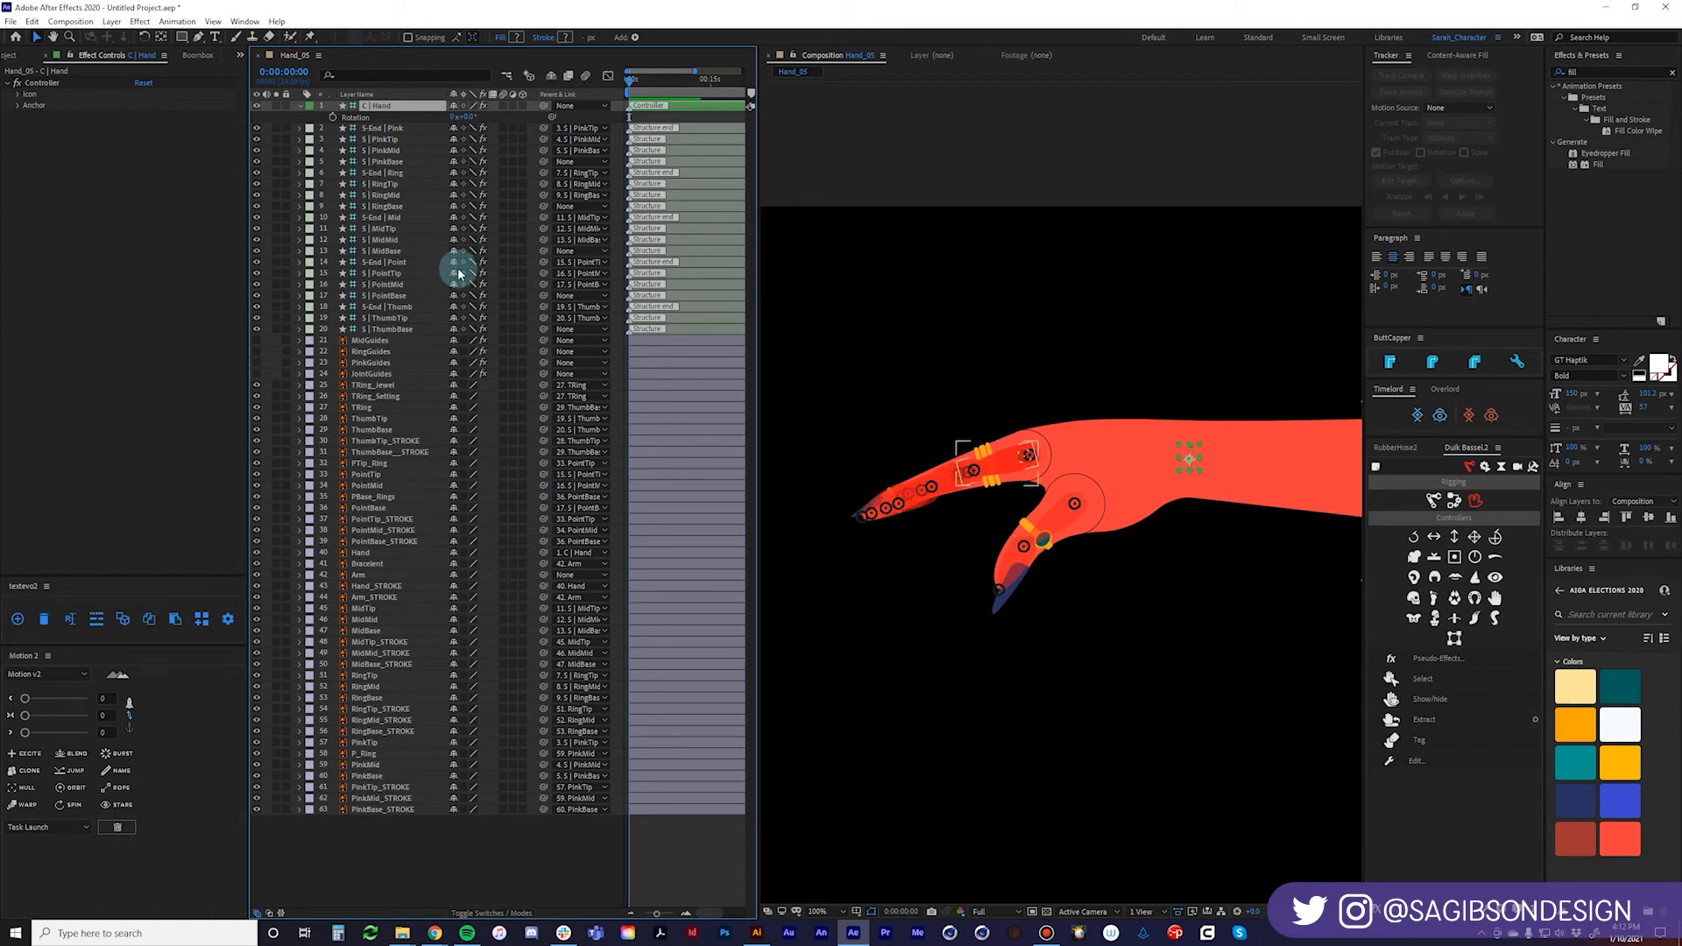
left_click(405, 145)
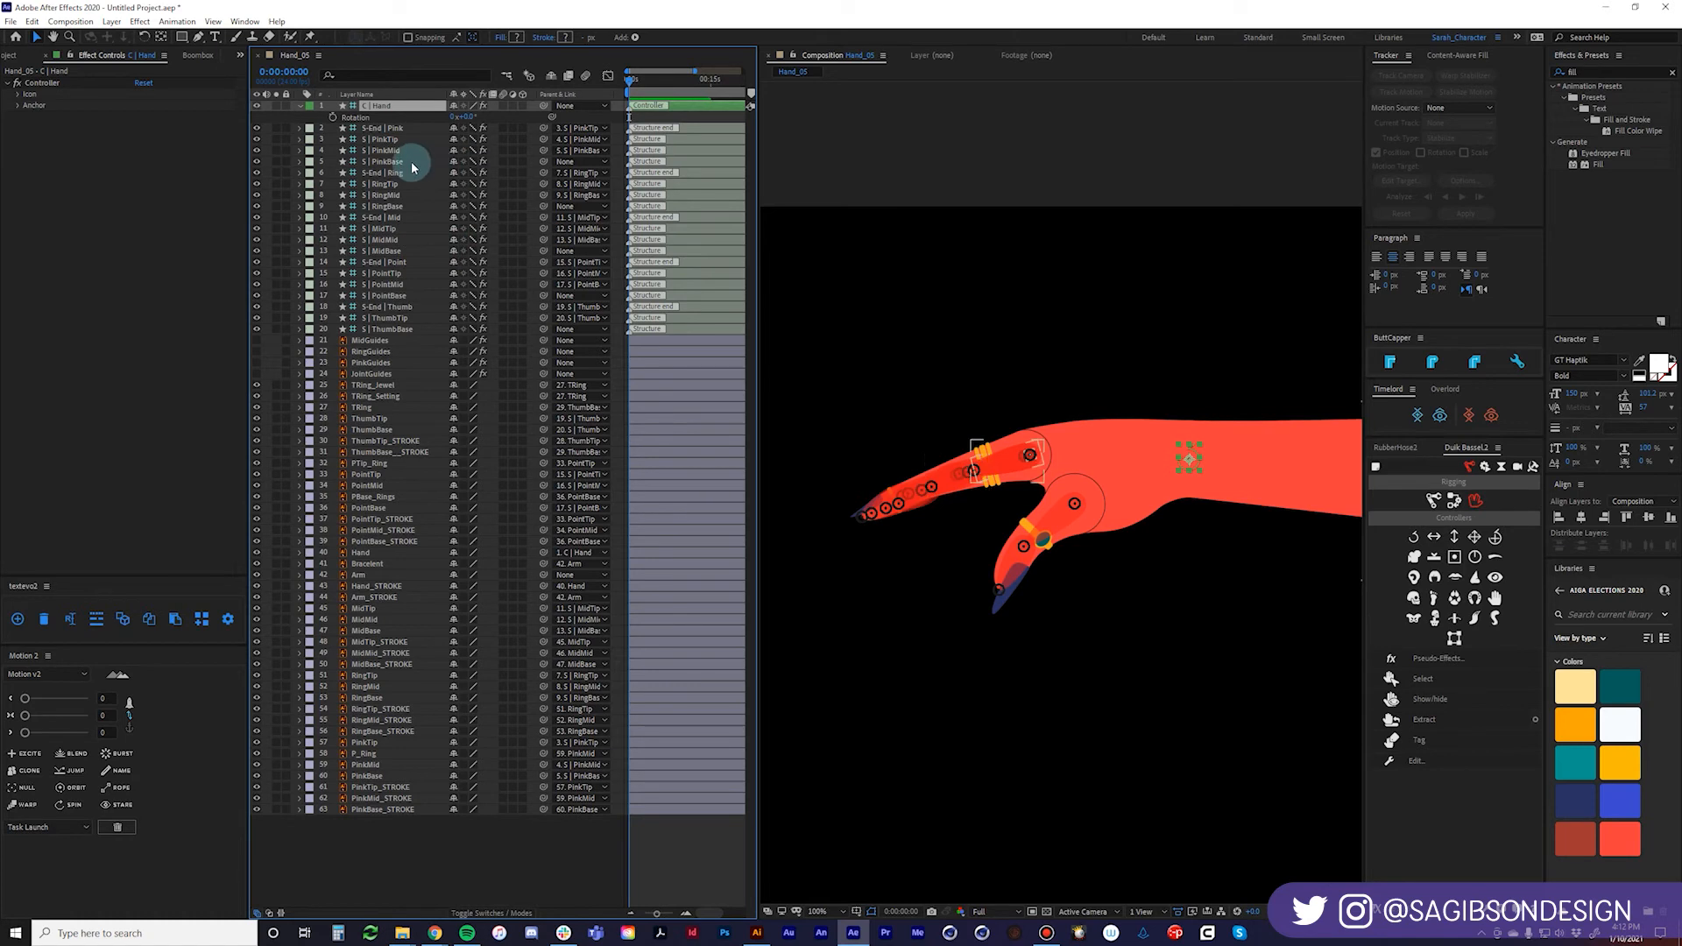
Parent the S | PinkBase, S | RingBase, S | MidBase and S | PointBase structures to C | Hand, and test the controller's rotation.
left_click(411, 164)
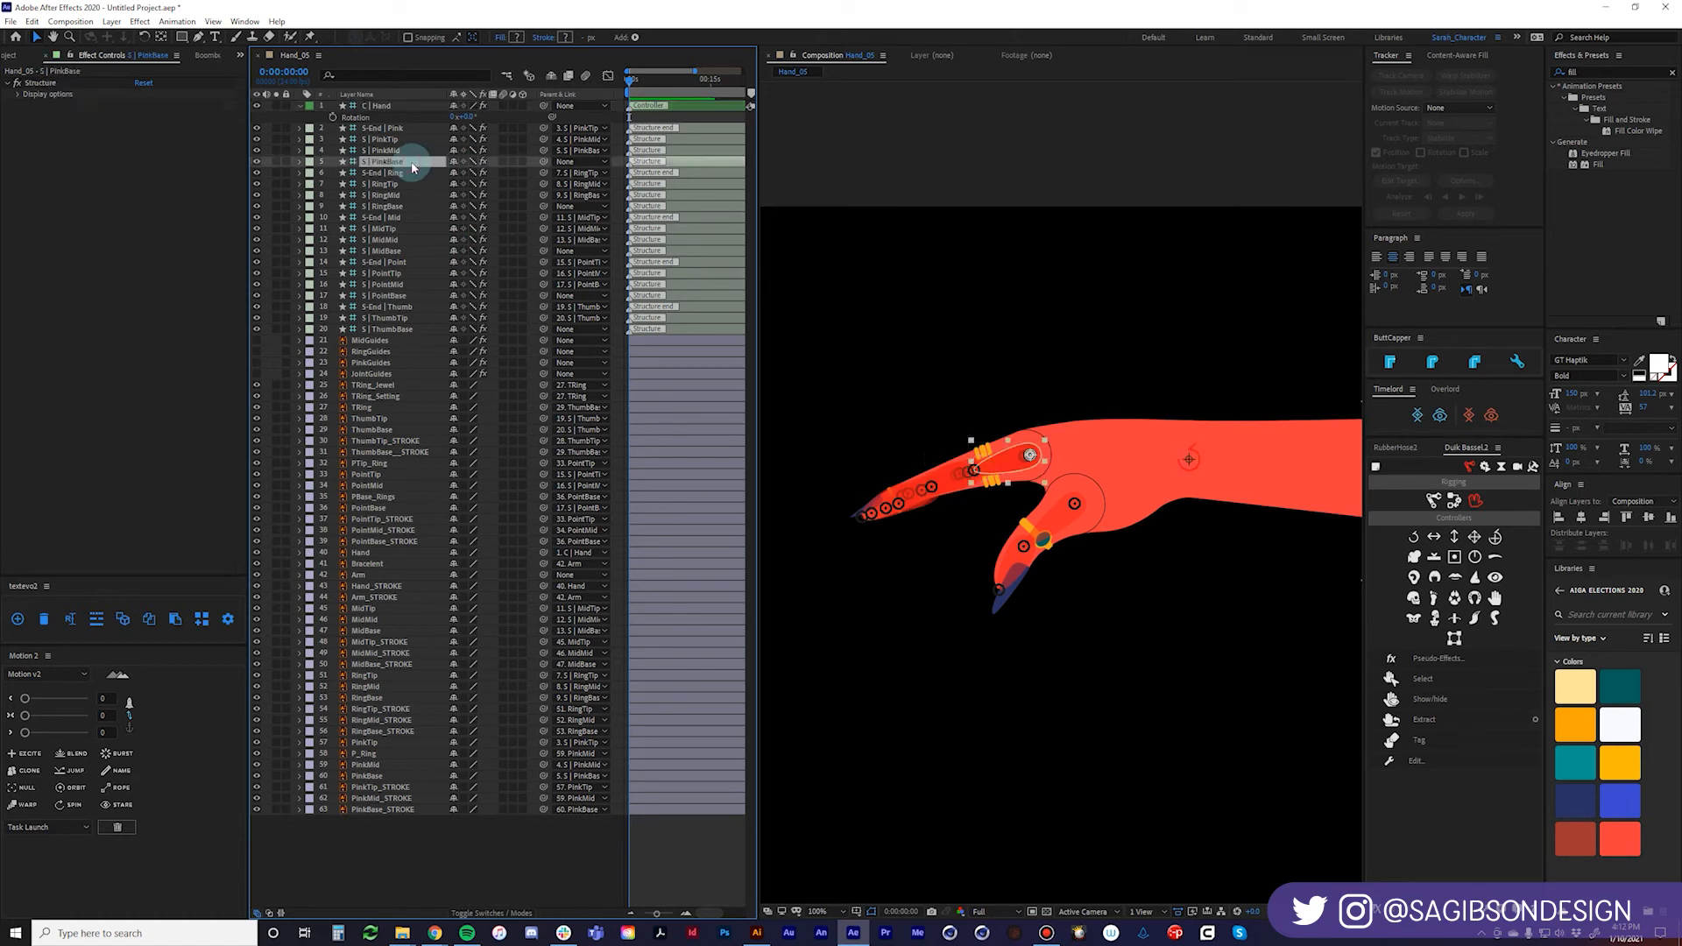
left_click(383, 207, "ctrl")
left_click(383, 252, "ctrl")
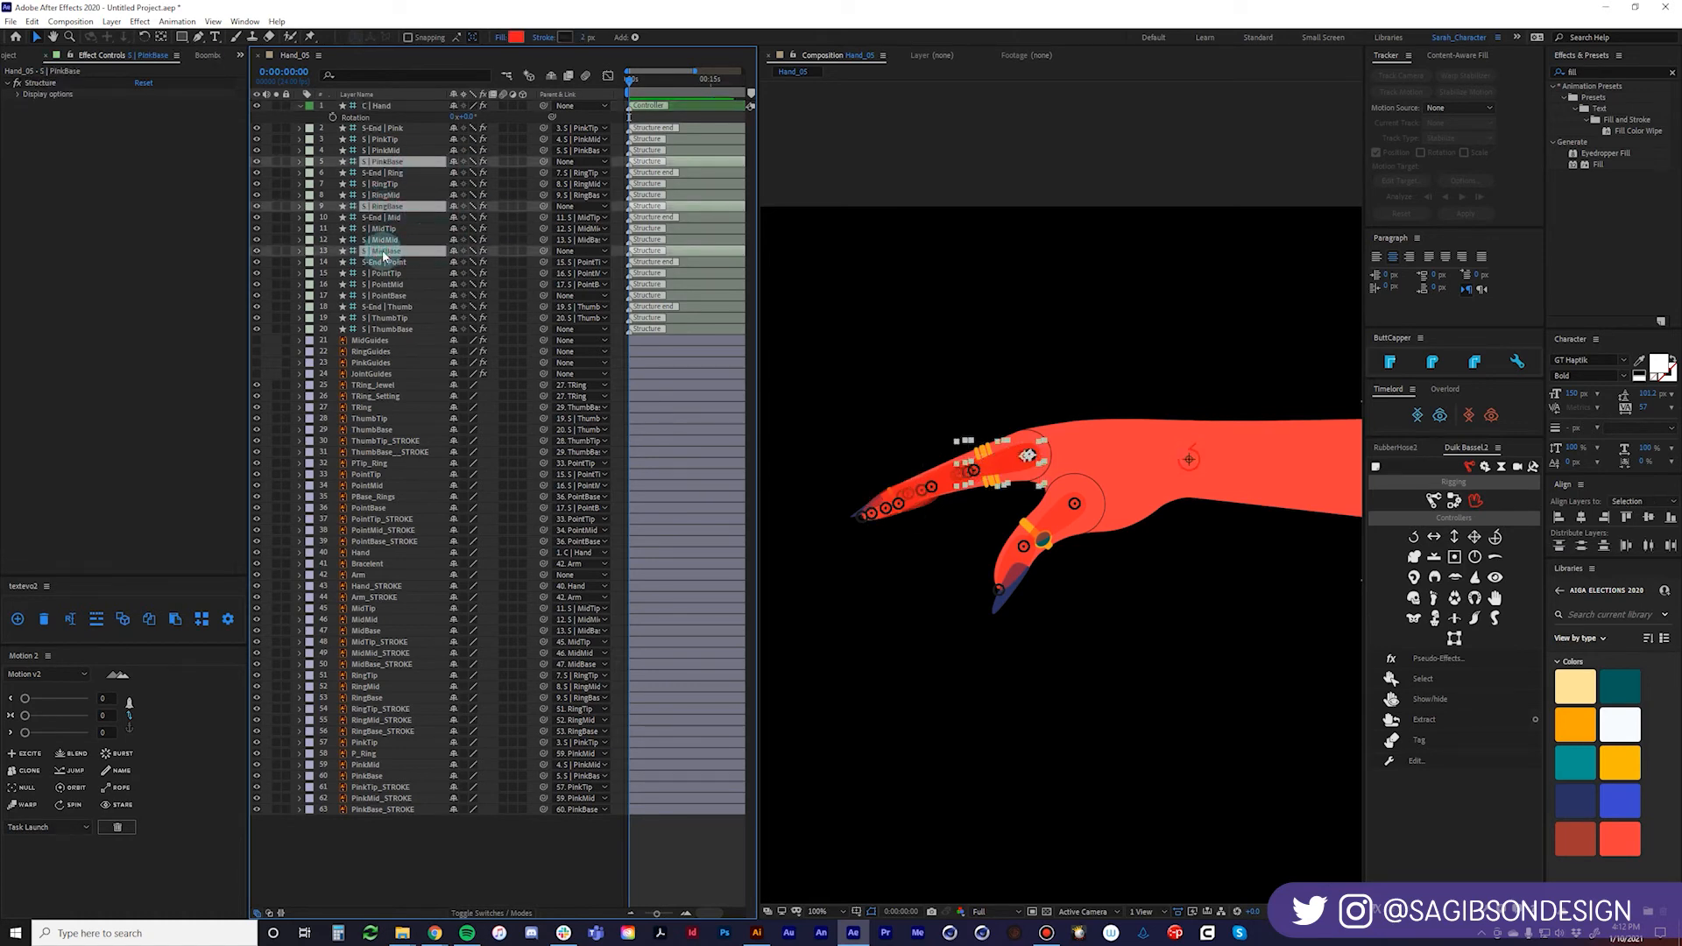
left_click(397, 298, "ctrl")
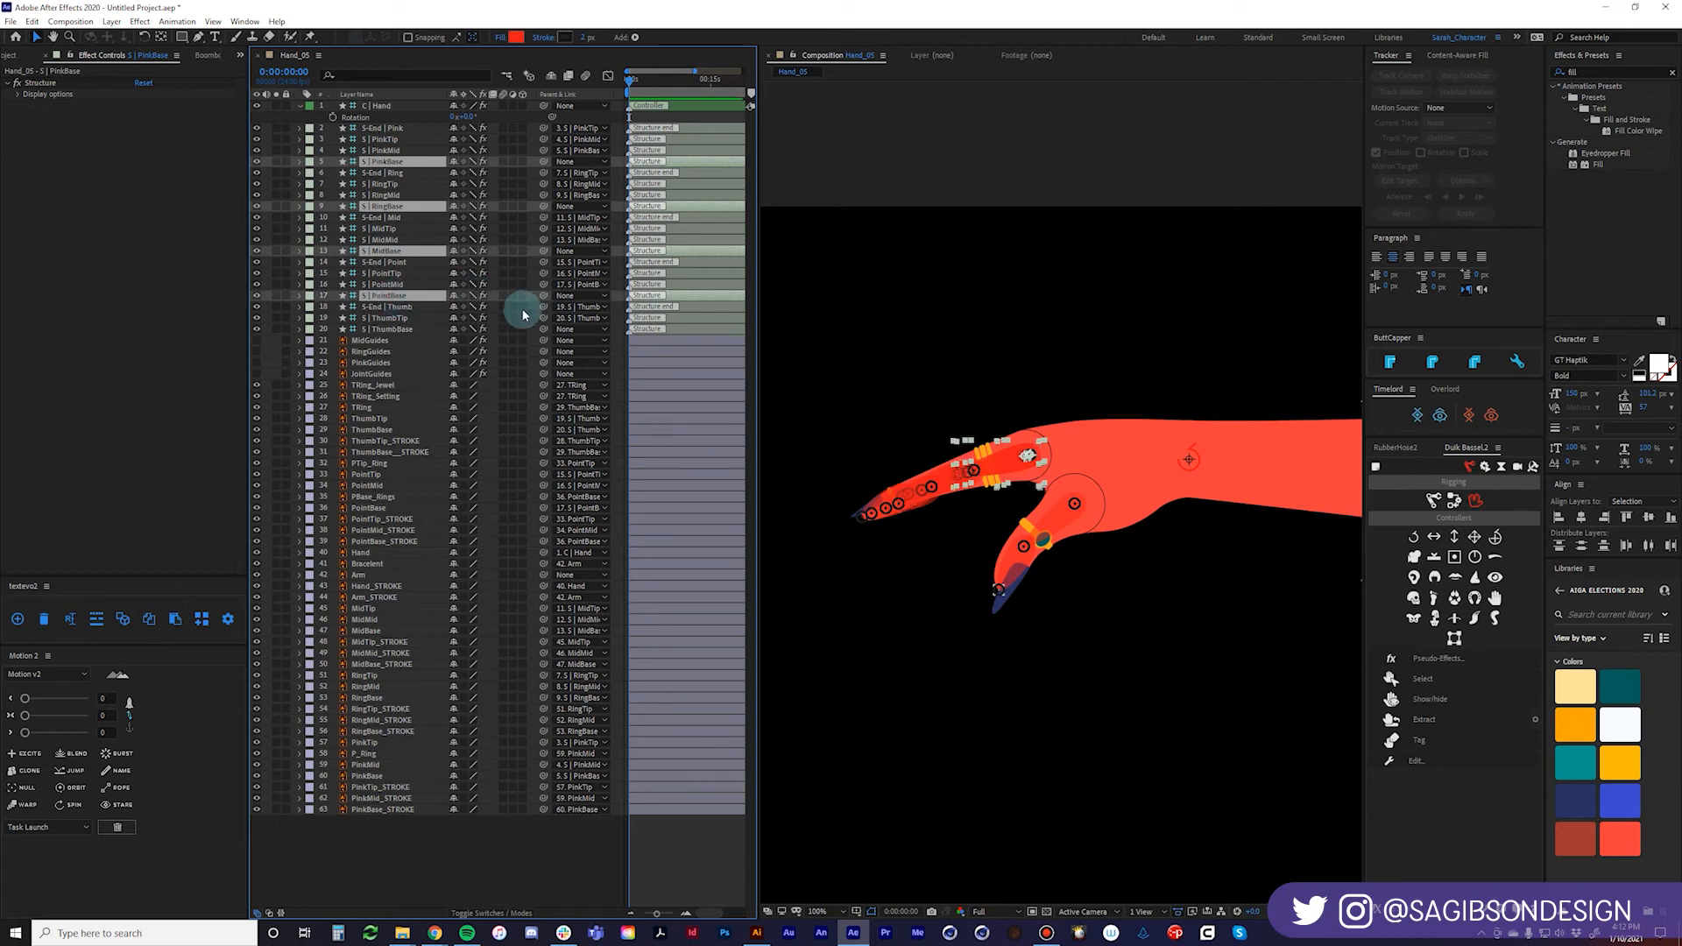
left_click_drag(543, 297, 449, 116)
left_click(378, 107)
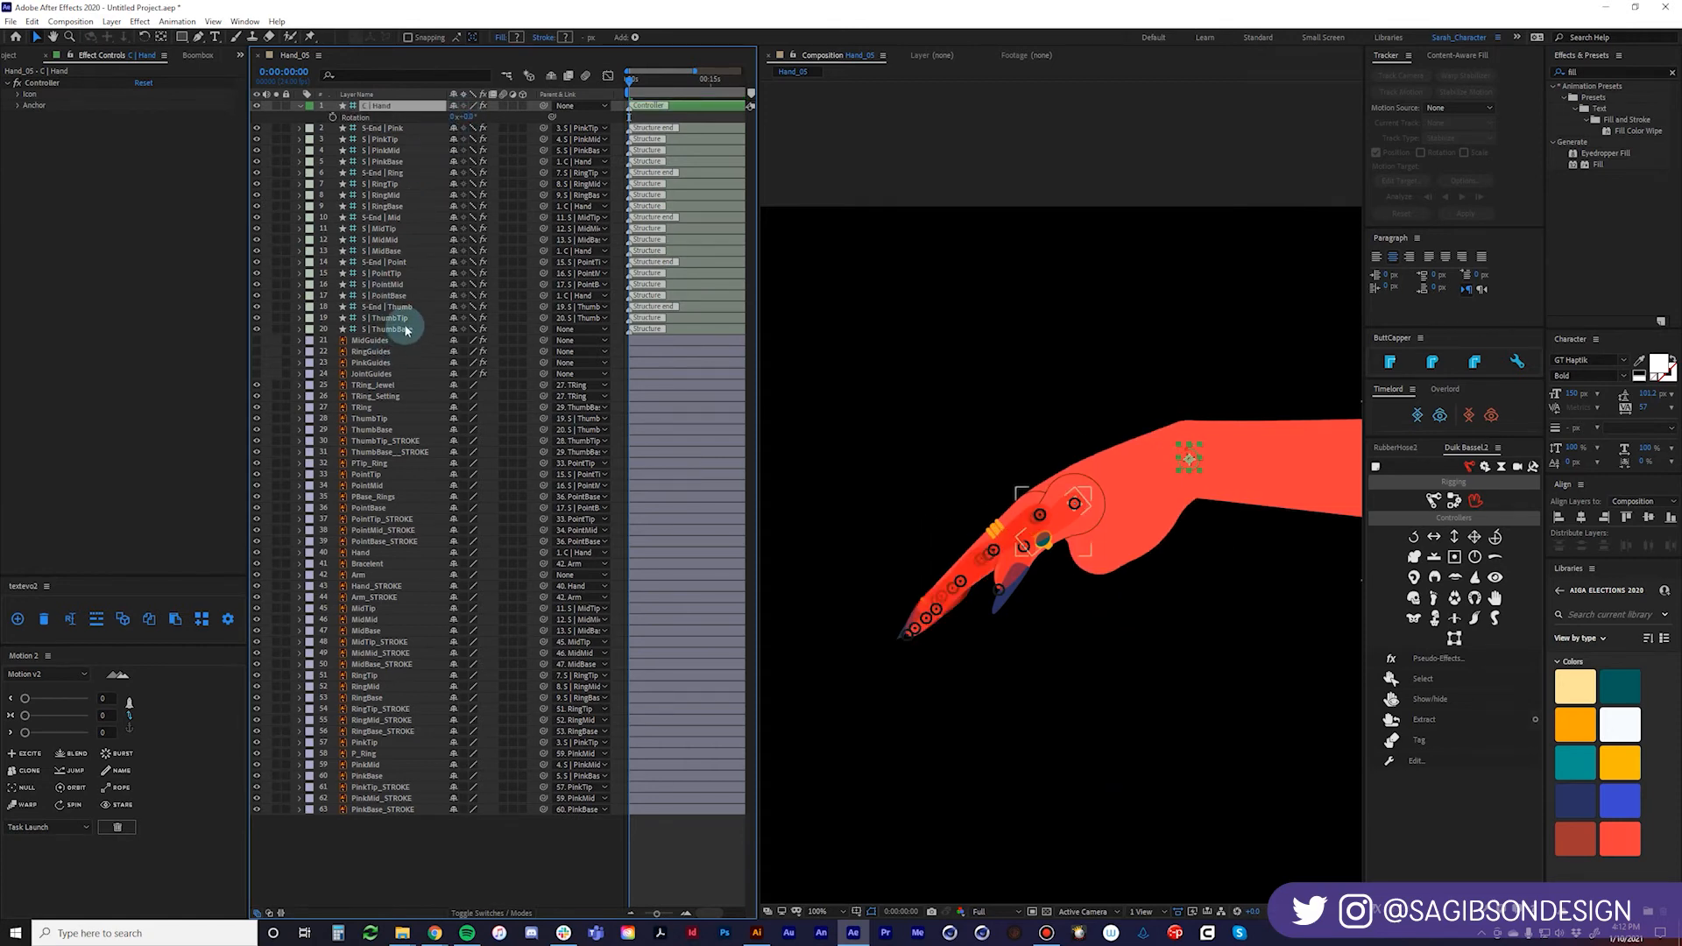
key("ctrl+z")
Parent the S | ThumbBase structure to the C | Hand controller.
left_click(433, 329)
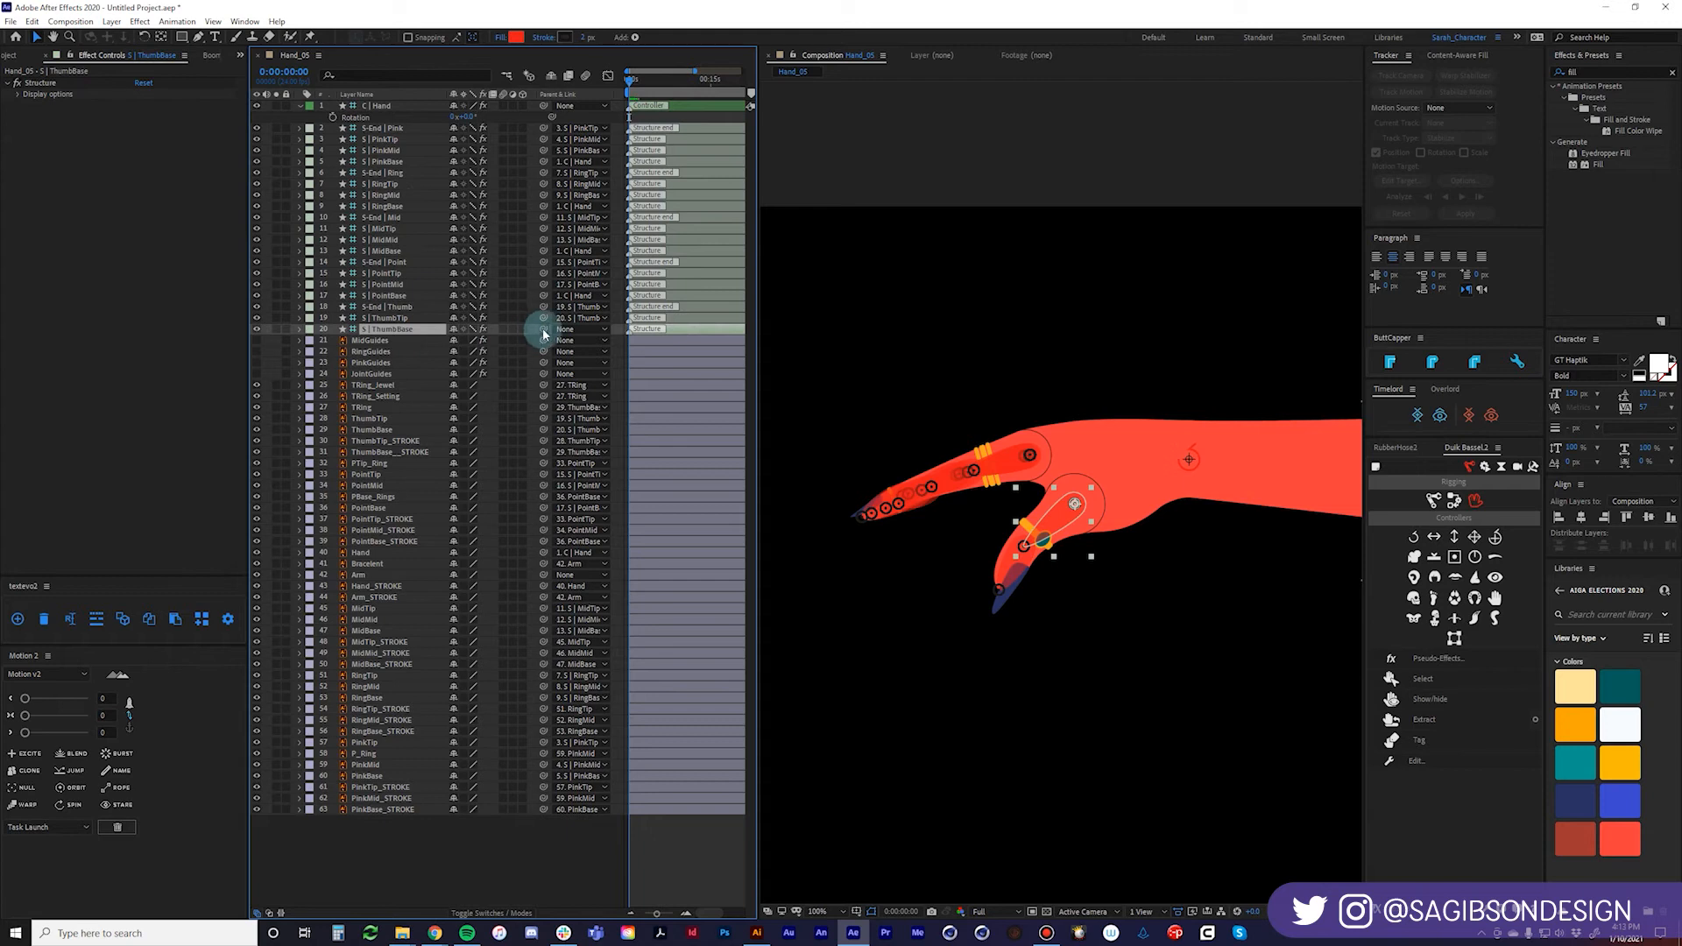
left_click_drag(544, 329, 377, 106)
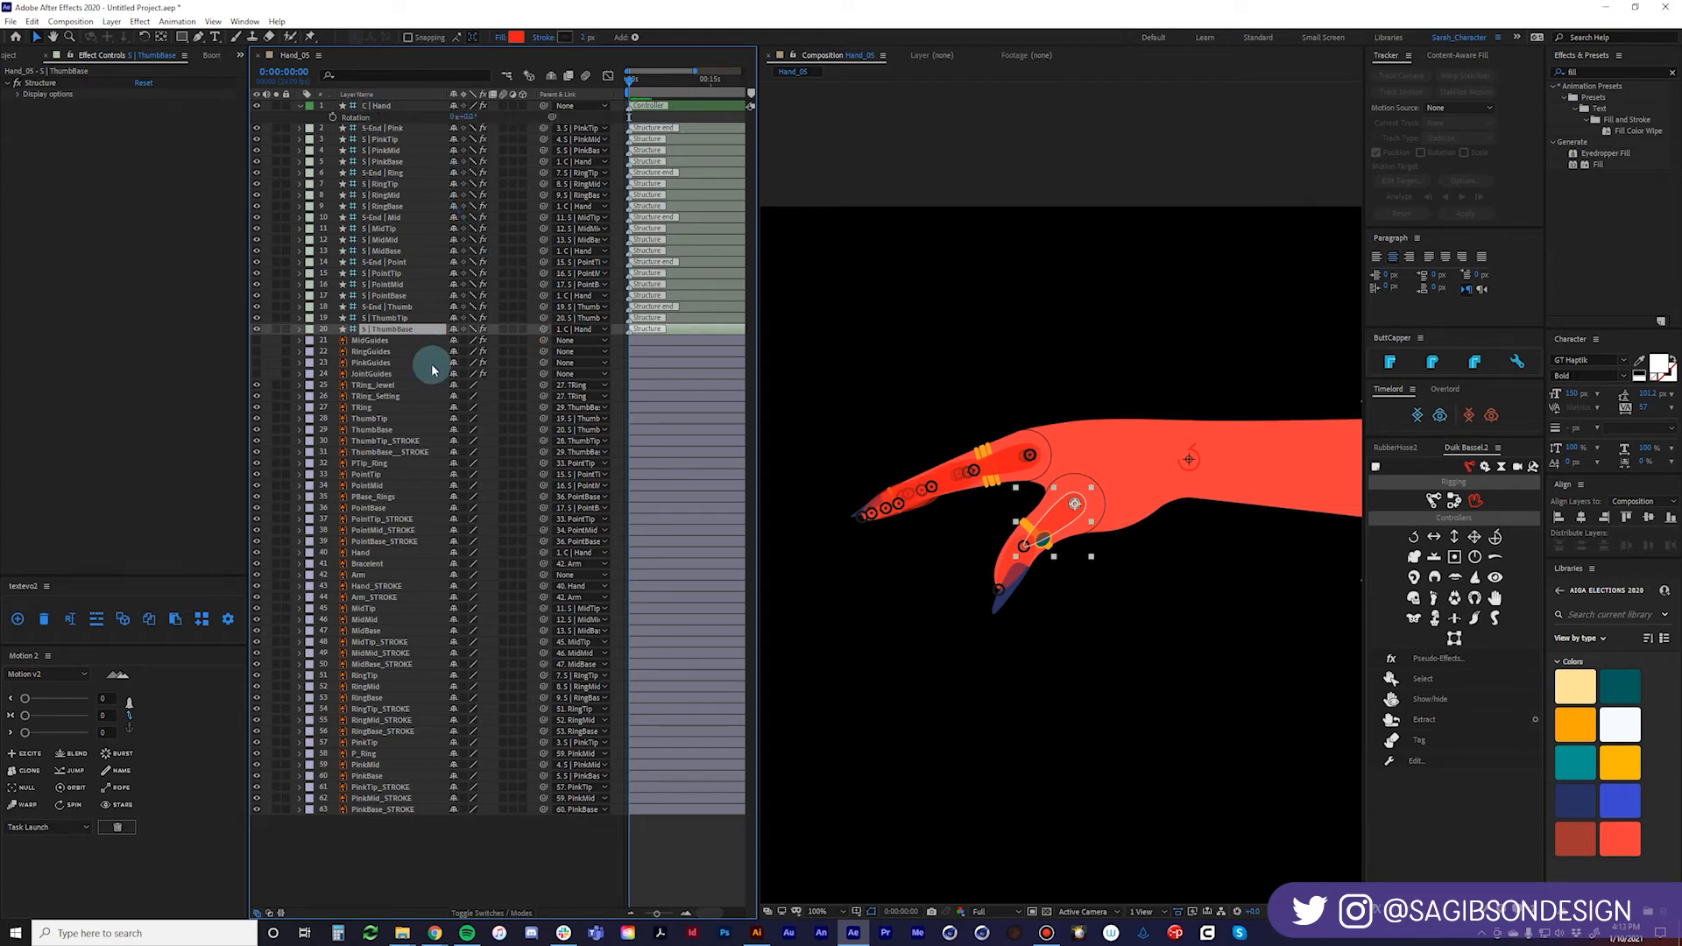
left_click(475, 850)
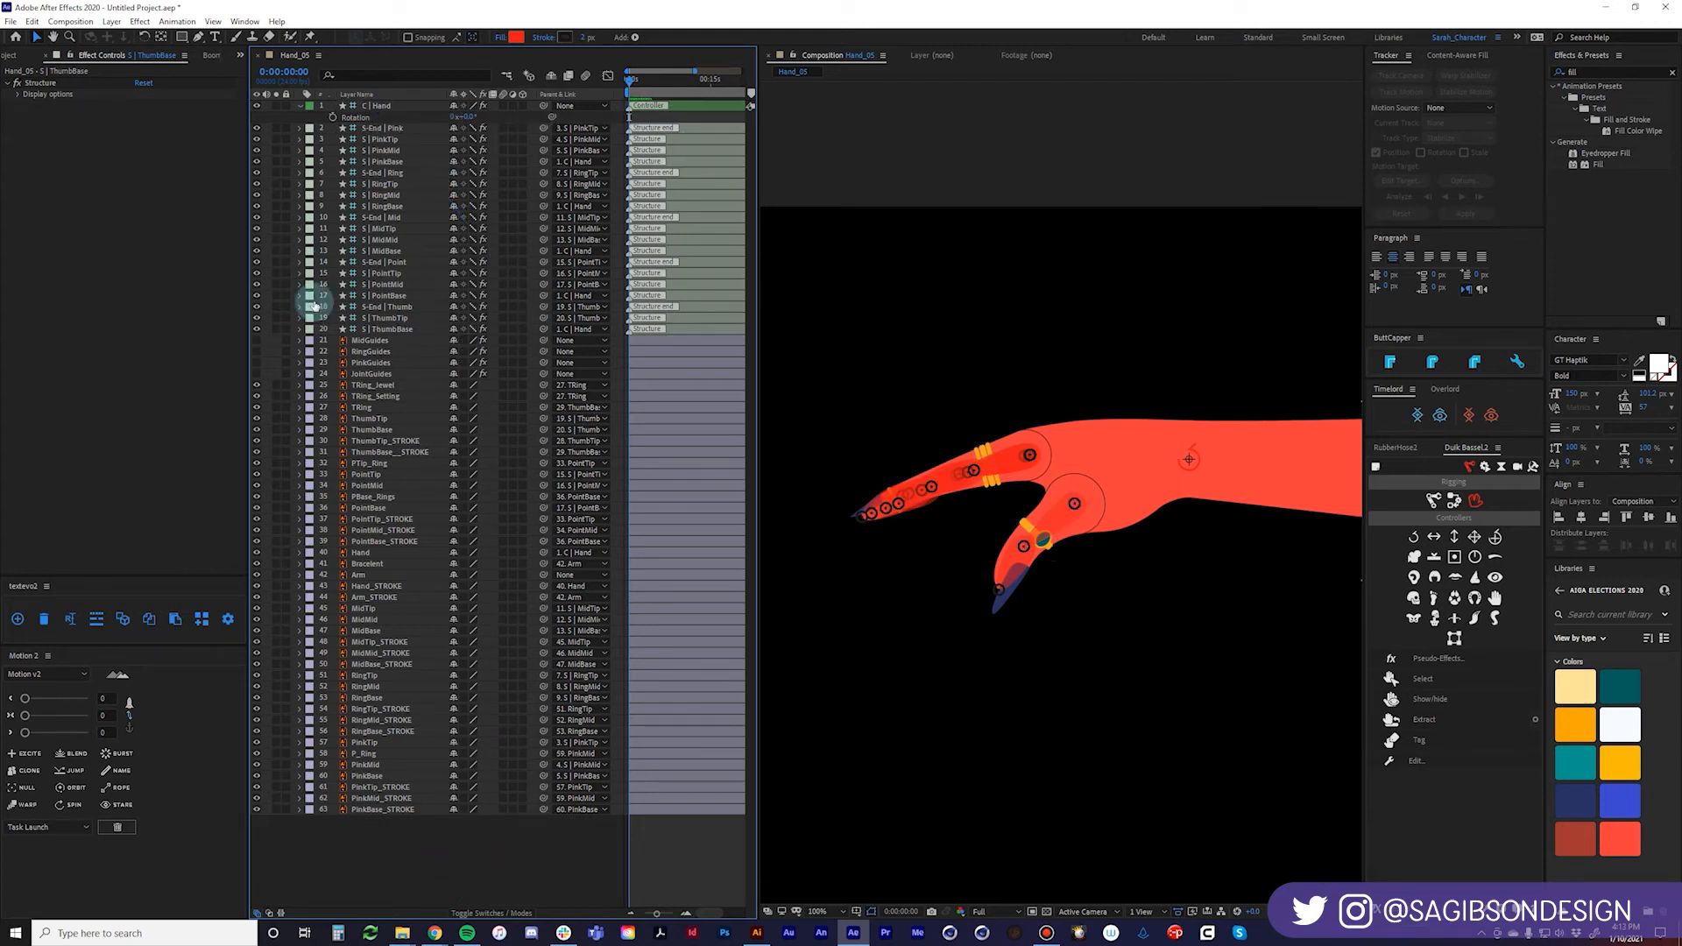
Apply Duik's Auto-rig & IK to all finger and thumb structures, from S-End | Pink through S | ThumbBase.
left_click(393, 129)
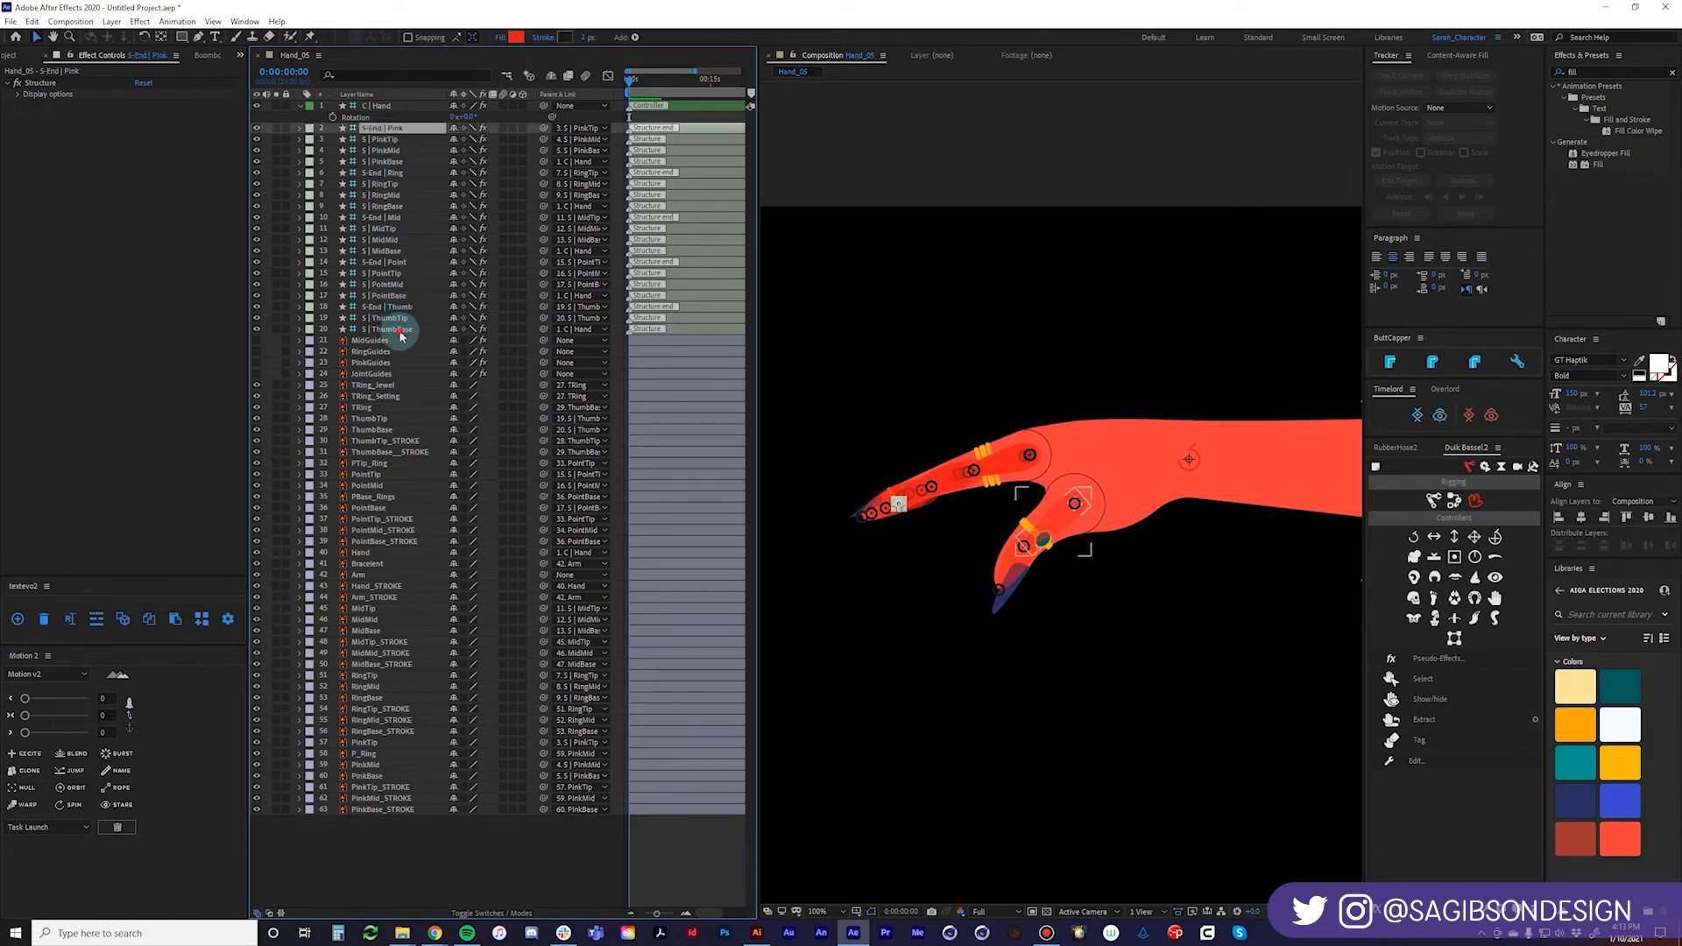
left_click(396, 329, "shift")
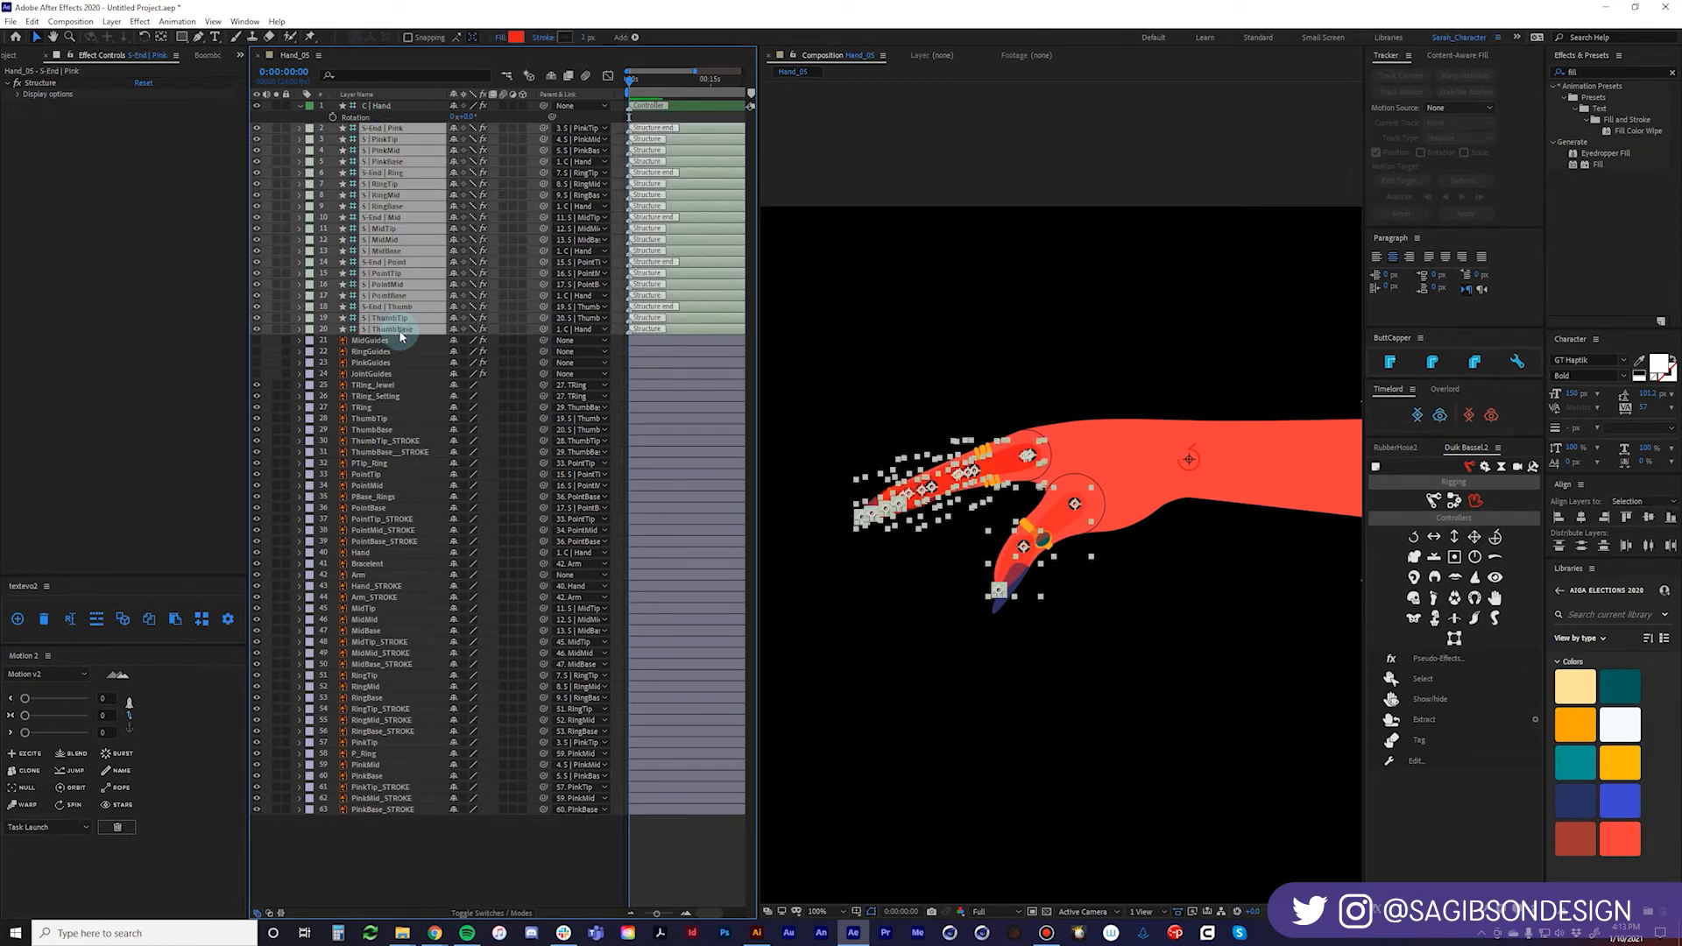
left_click(1452, 502)
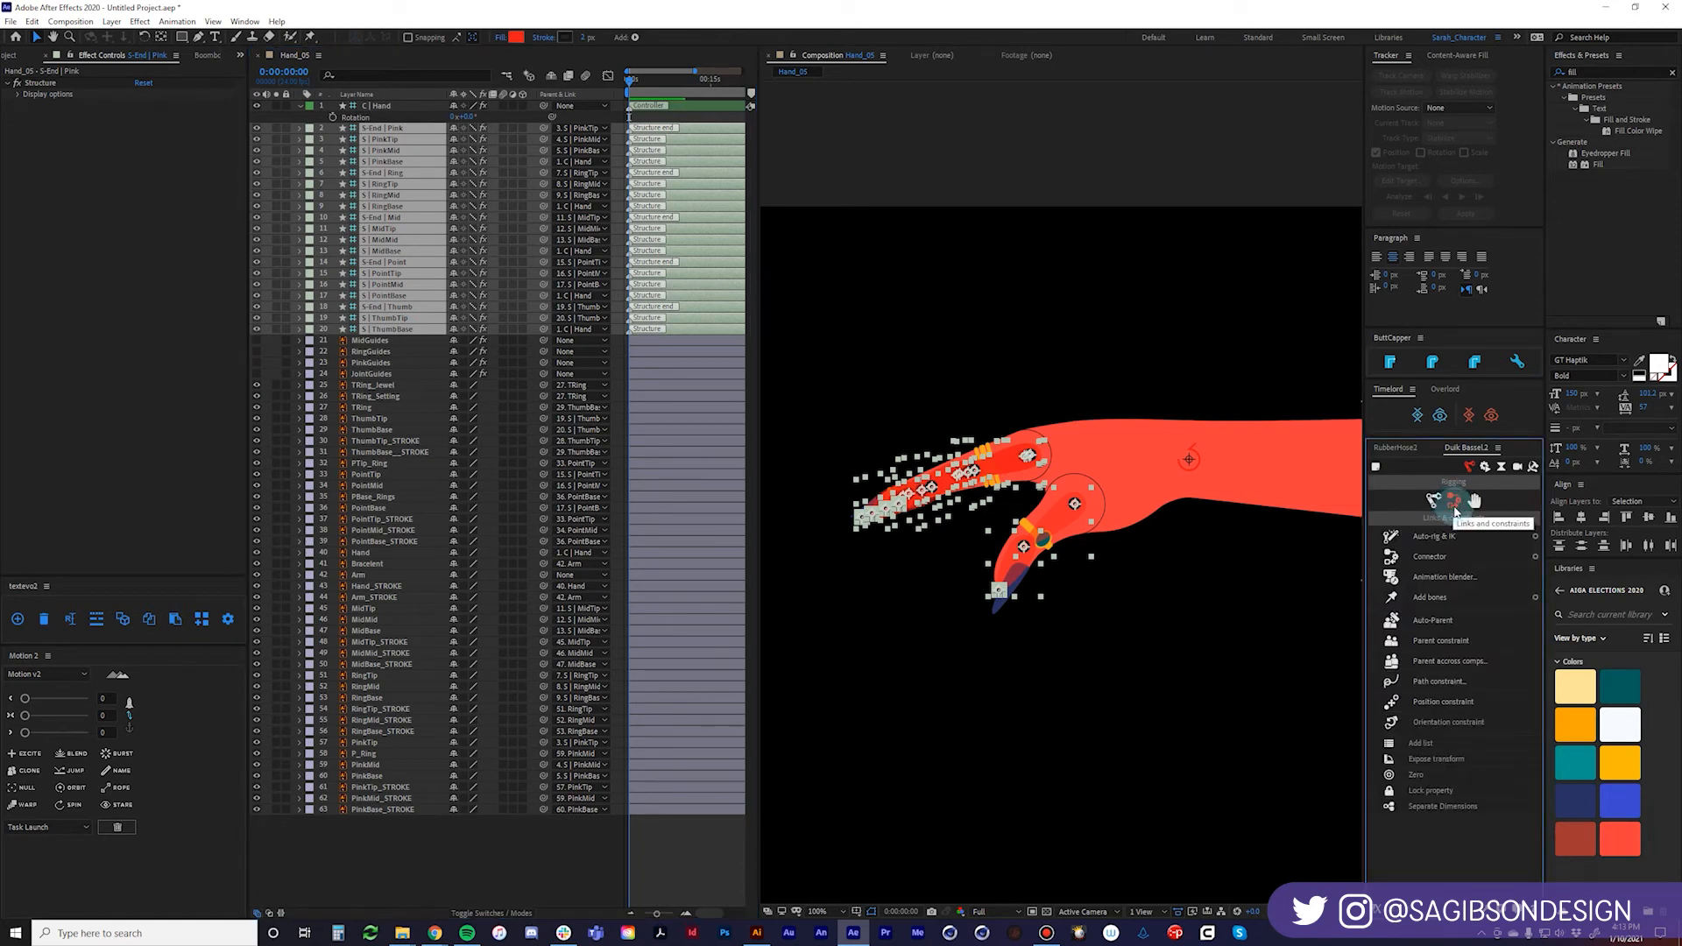
left_click(1439, 535)
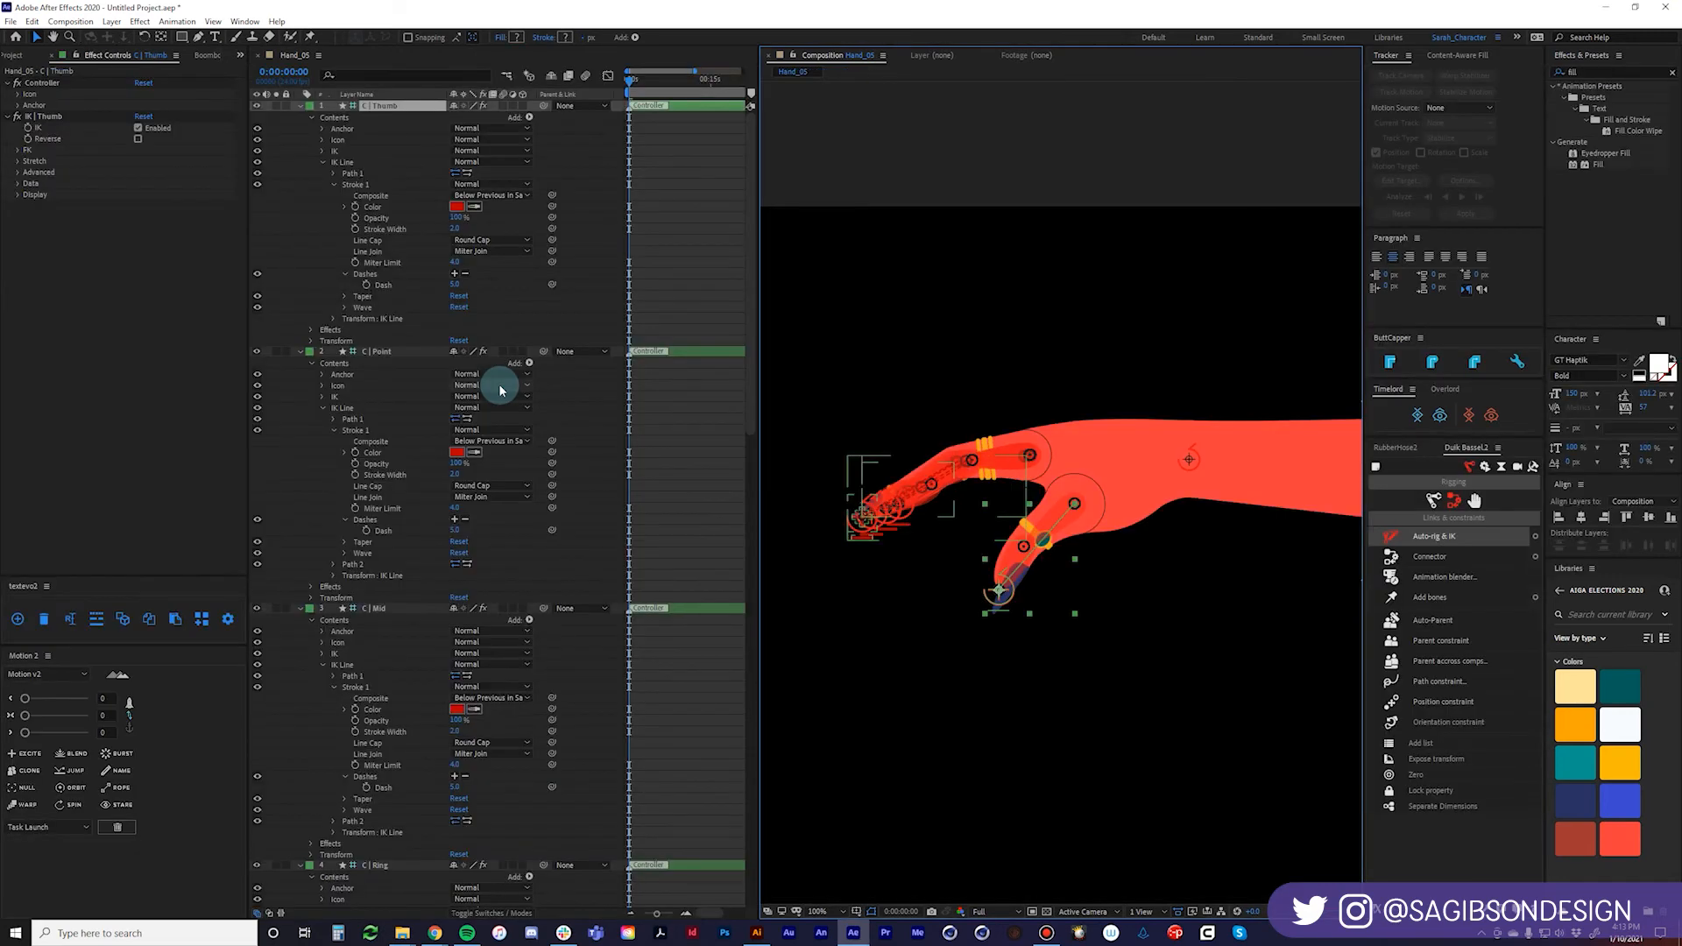
Collapse the expanded properties of the C | Thumb, C | Point, C | Mid, C | Ring and C | Pink controller layers.
left_click(301, 105)
left_click(300, 117)
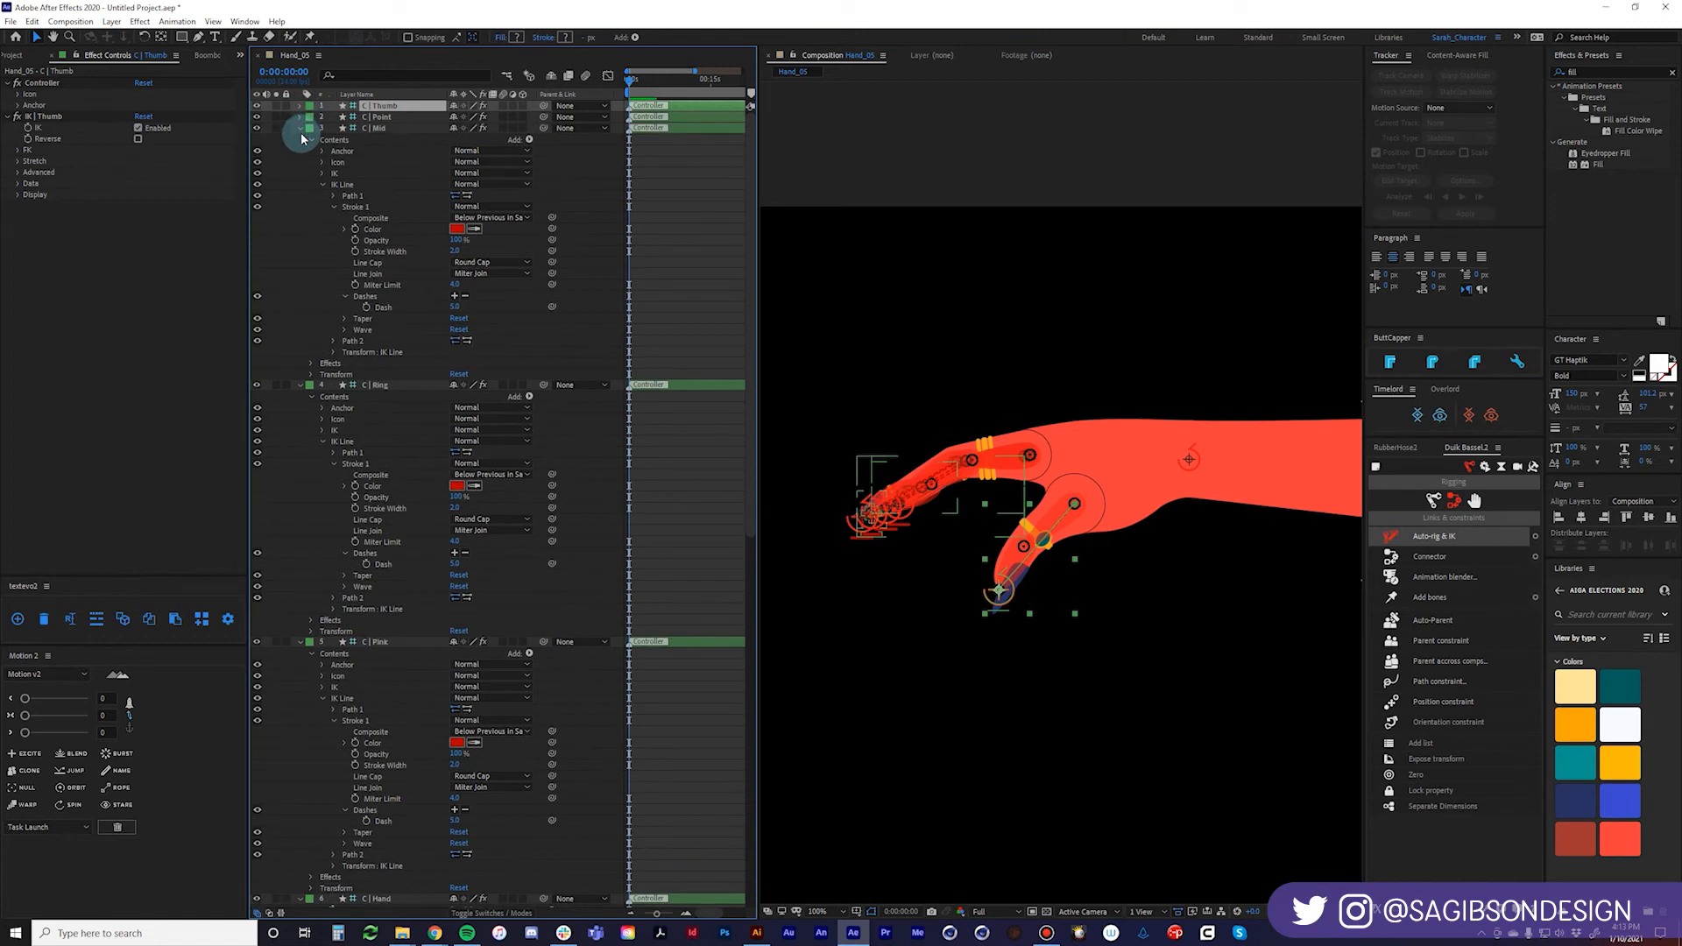
left_click(300, 129)
left_click(301, 139)
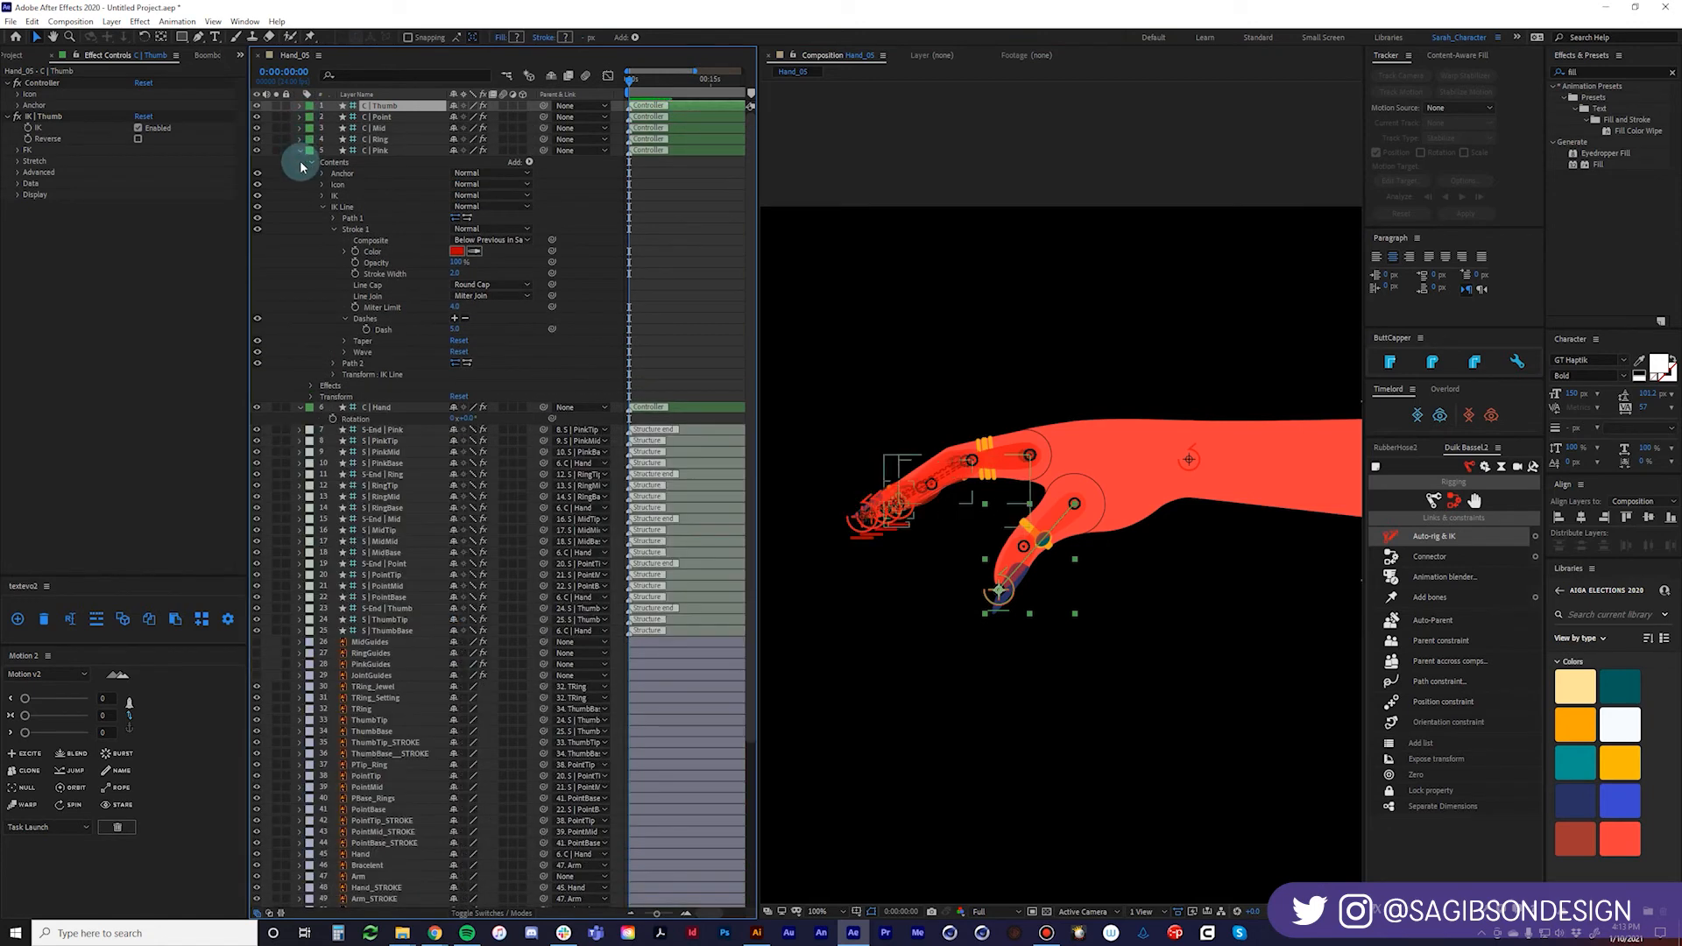
left_click(301, 150)
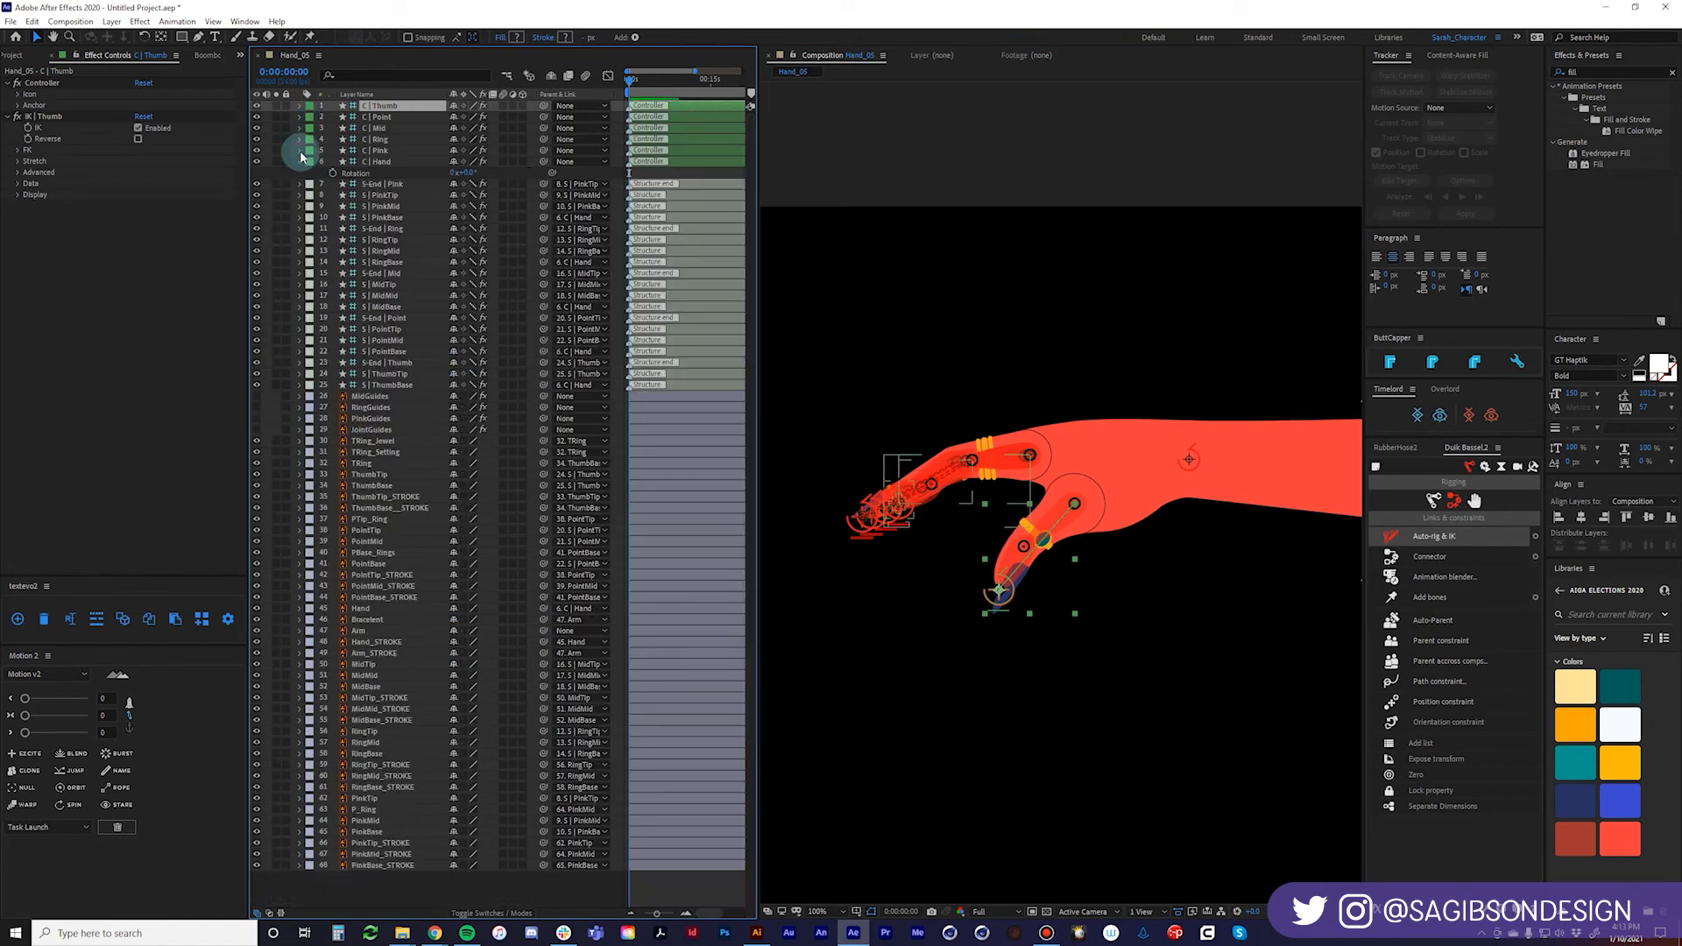
Hide all the finger and thumb structure layers, and clear the layer selection.
left_click(378, 185)
left_click(391, 379, "shift")
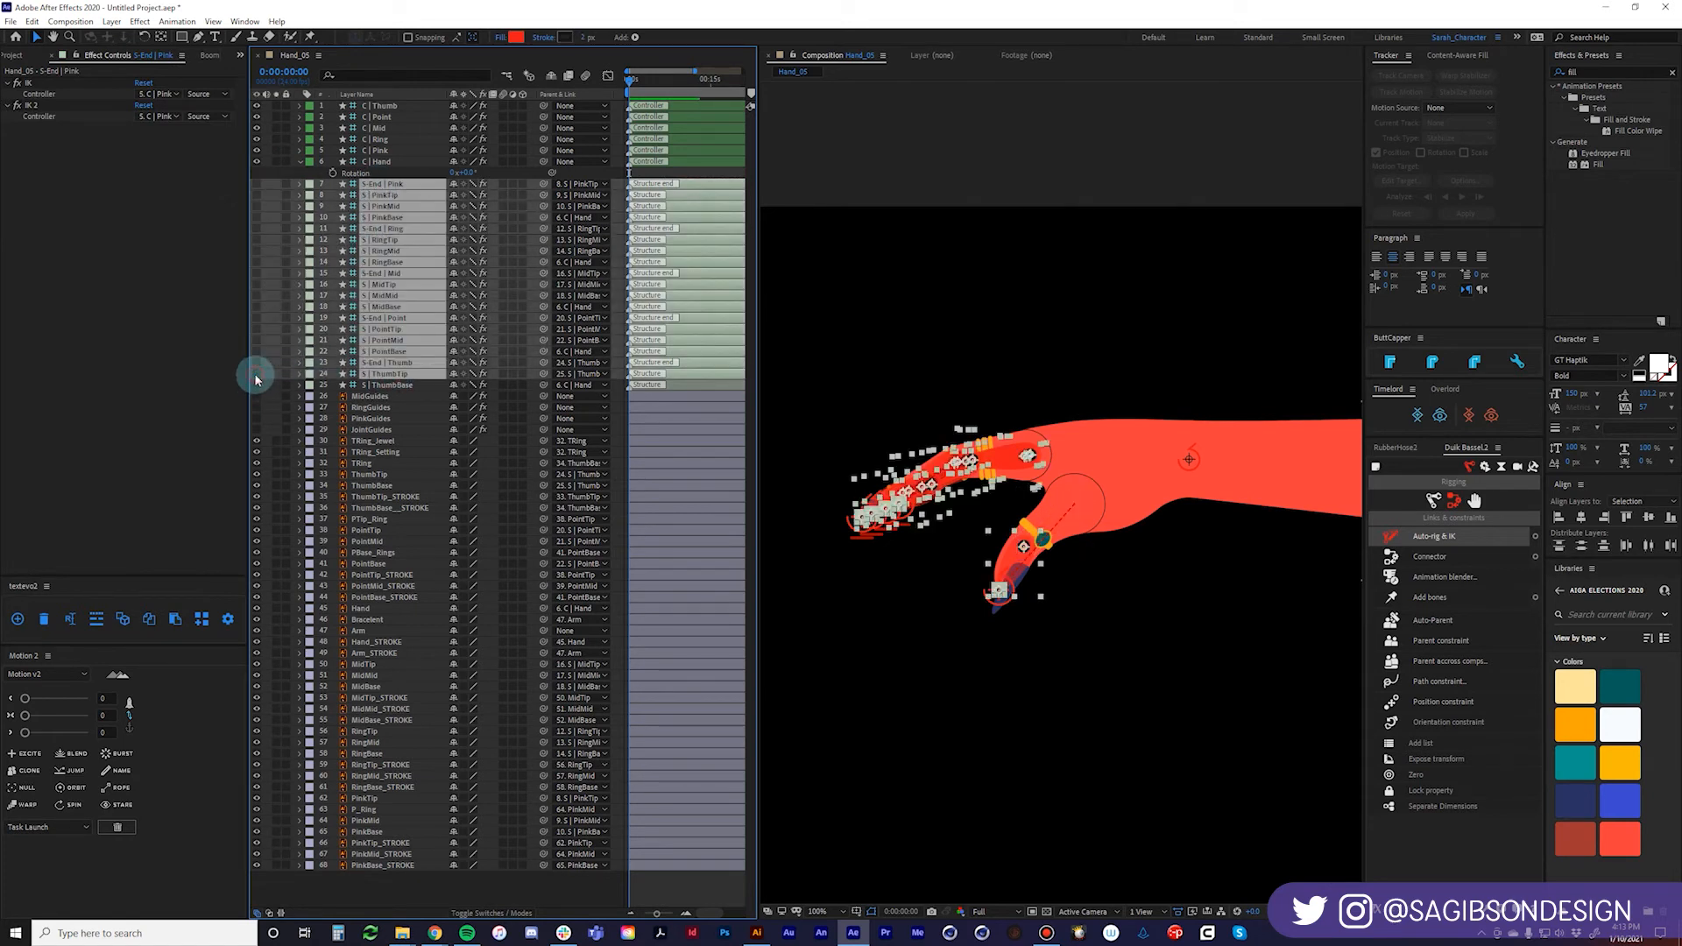
left_click(451, 894)
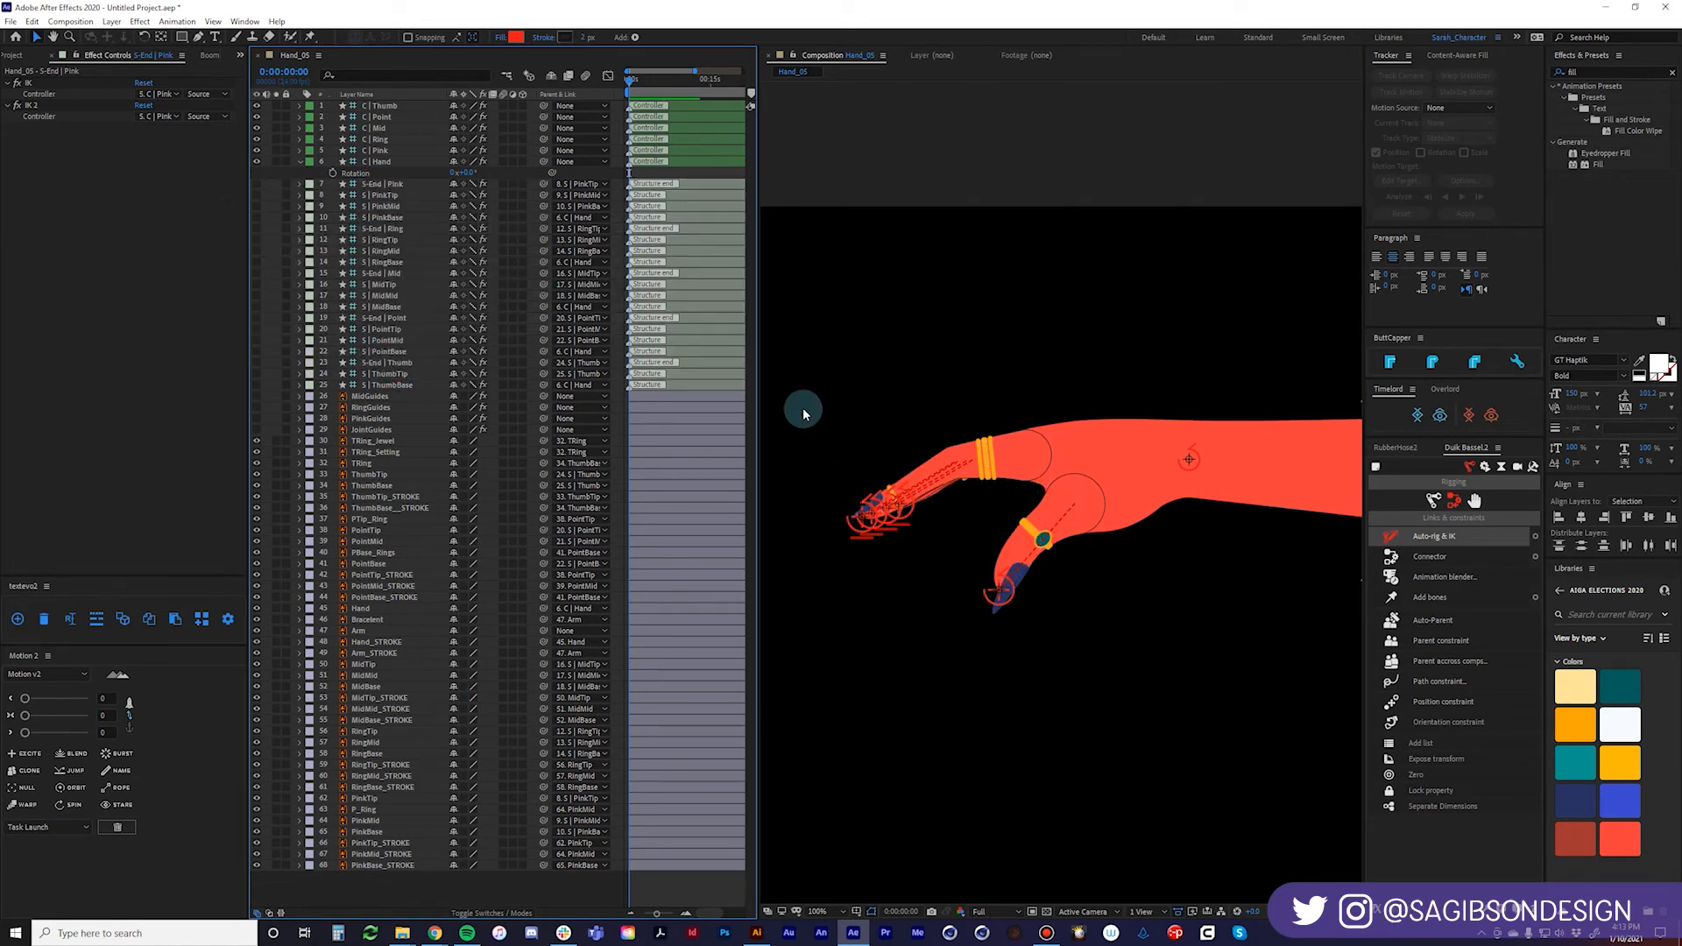
Change the C | Point controller's icon color to orange.
left_click(386, 150)
left_click(395, 118)
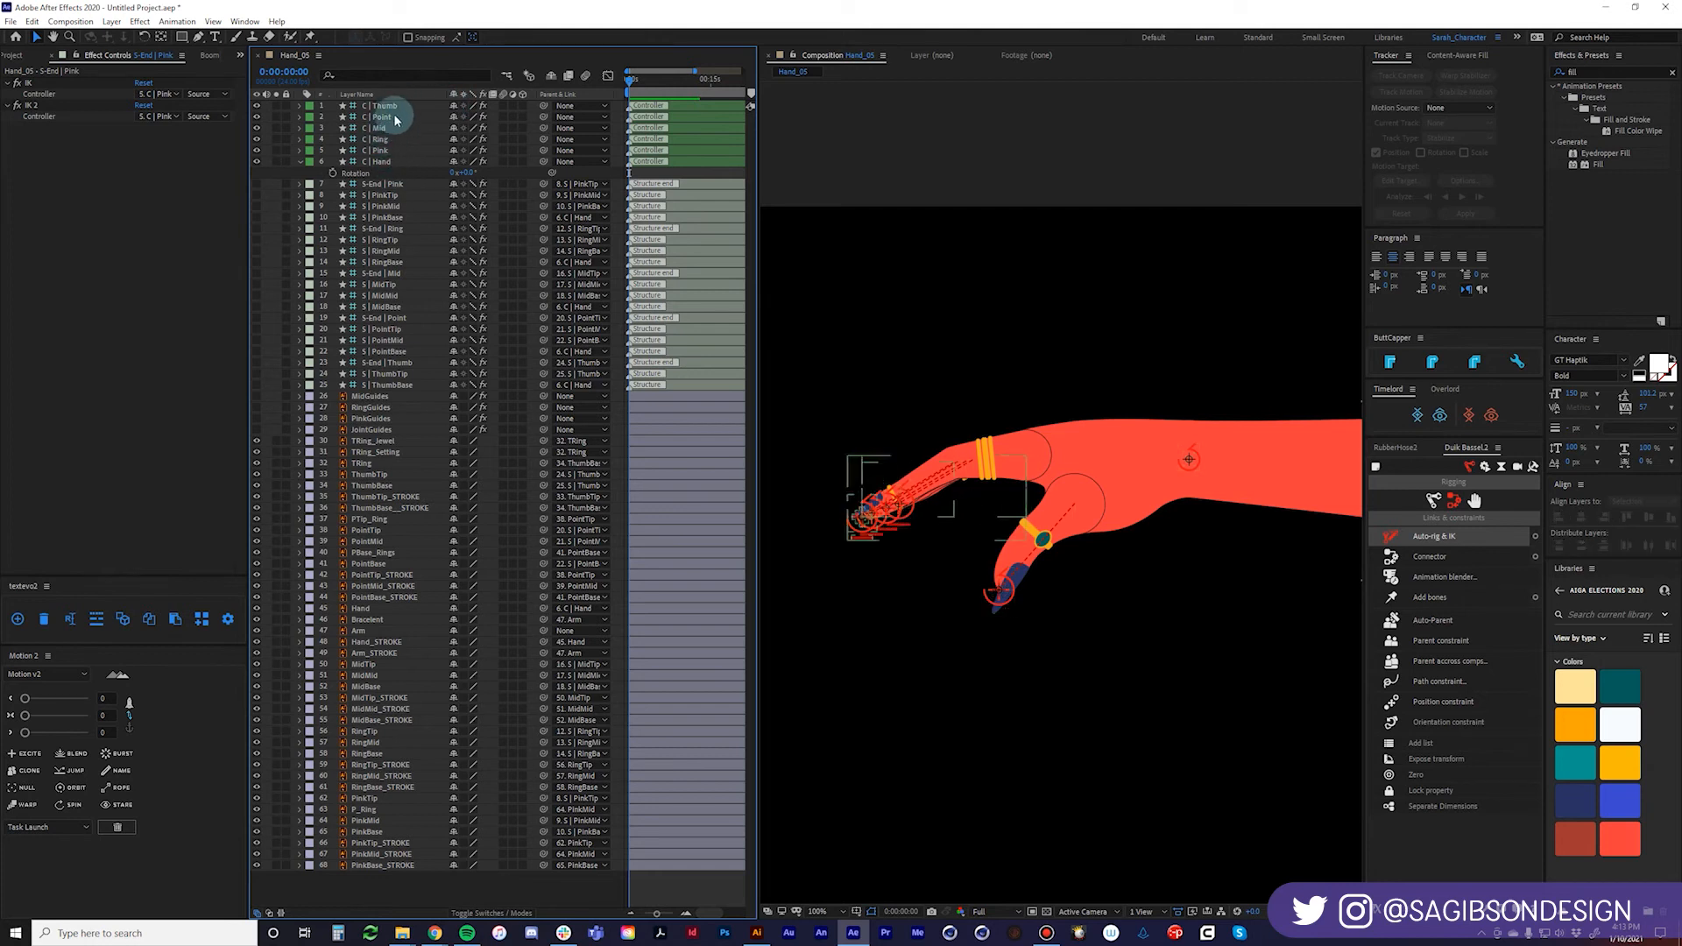
left_click(398, 120)
mouse_move(863, 500)
left_mouse_down()
mouse_move(869, 440)
mouse_move(880, 547)
mouse_move(942, 579)
mouse_move(968, 534)
mouse_move(893, 575)
mouse_move(939, 525)
mouse_move(924, 552)
mouse_move(866, 512)
left_mouse_up()
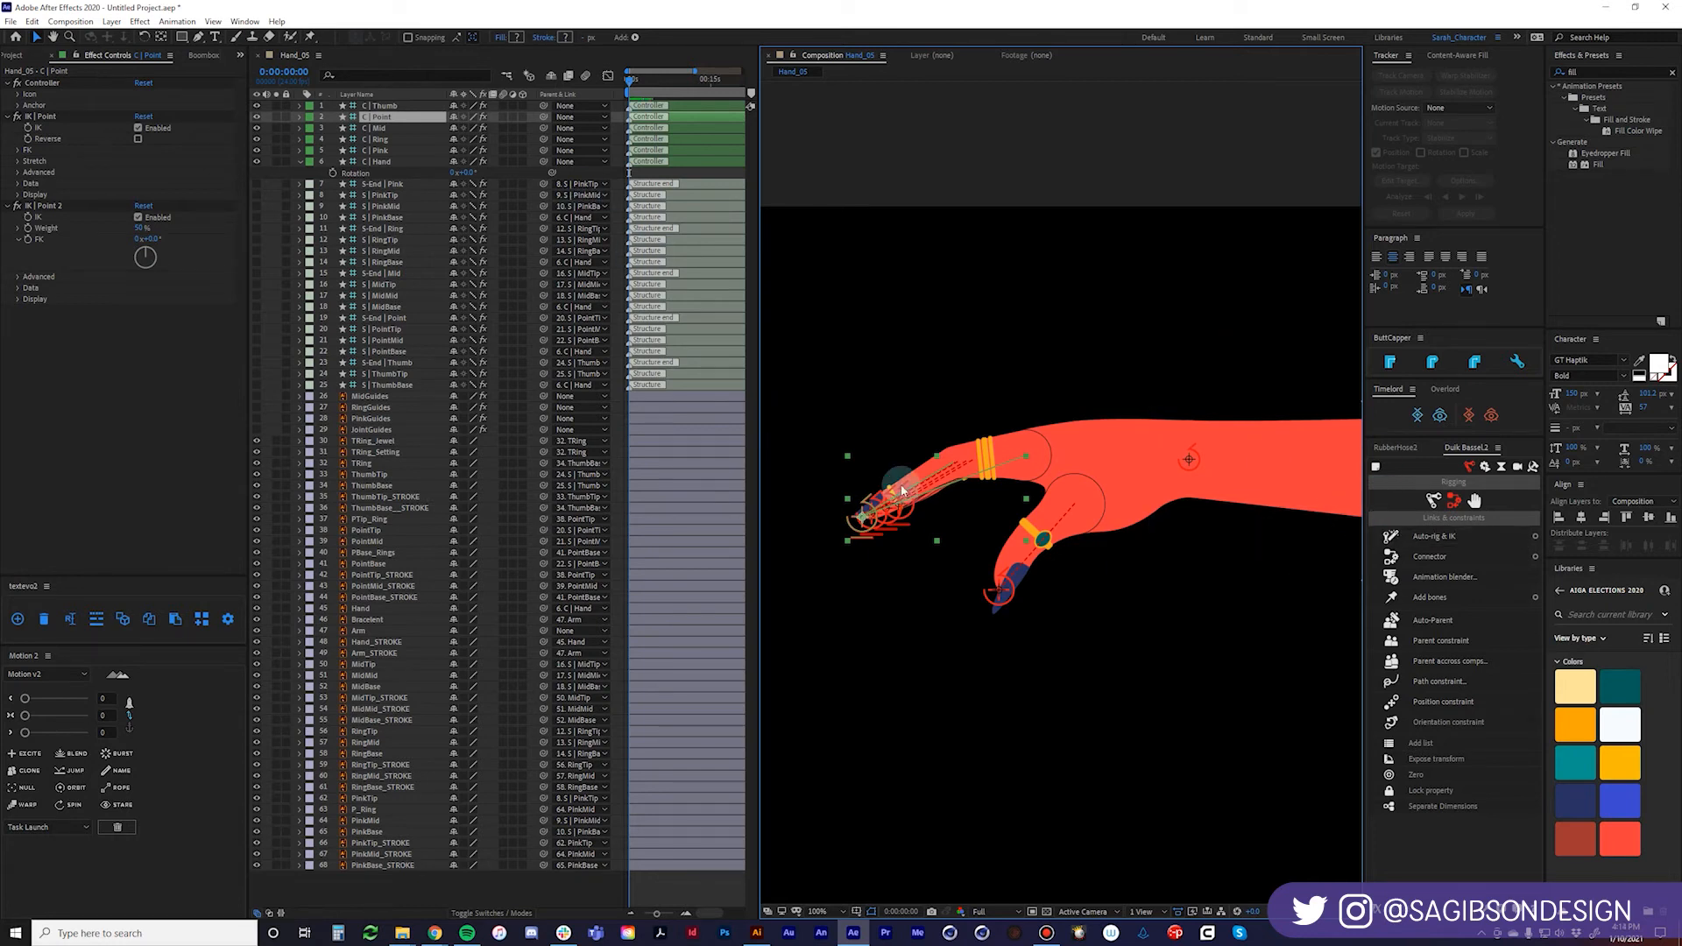
left_click(19, 95)
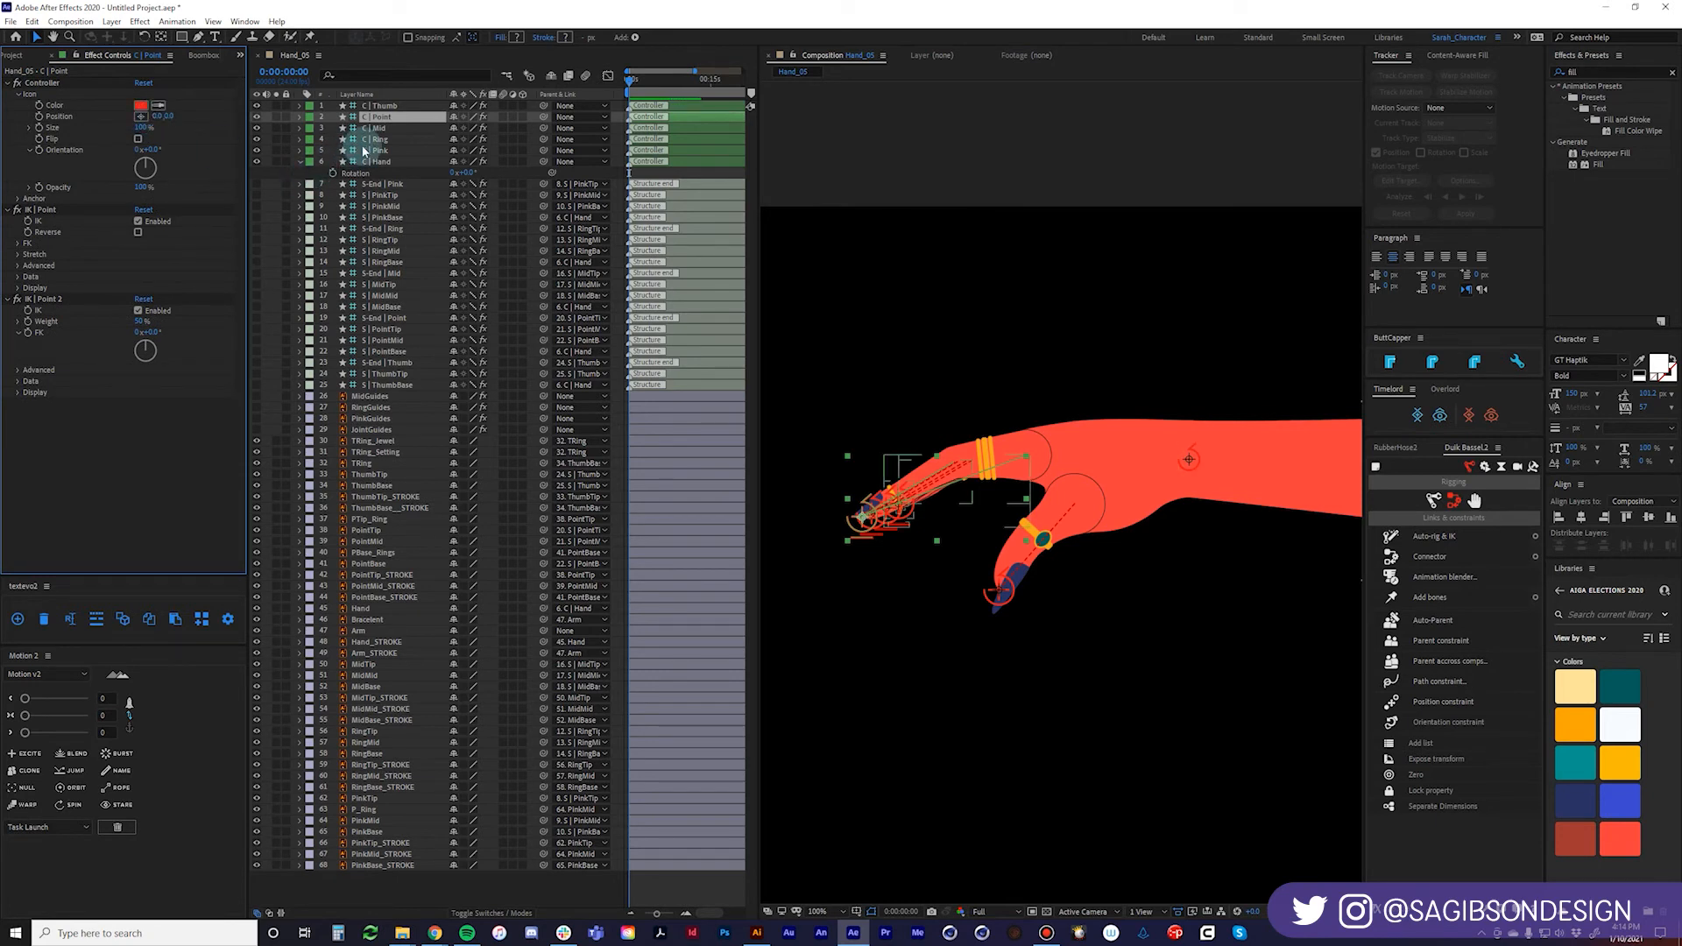
left_click(389, 106)
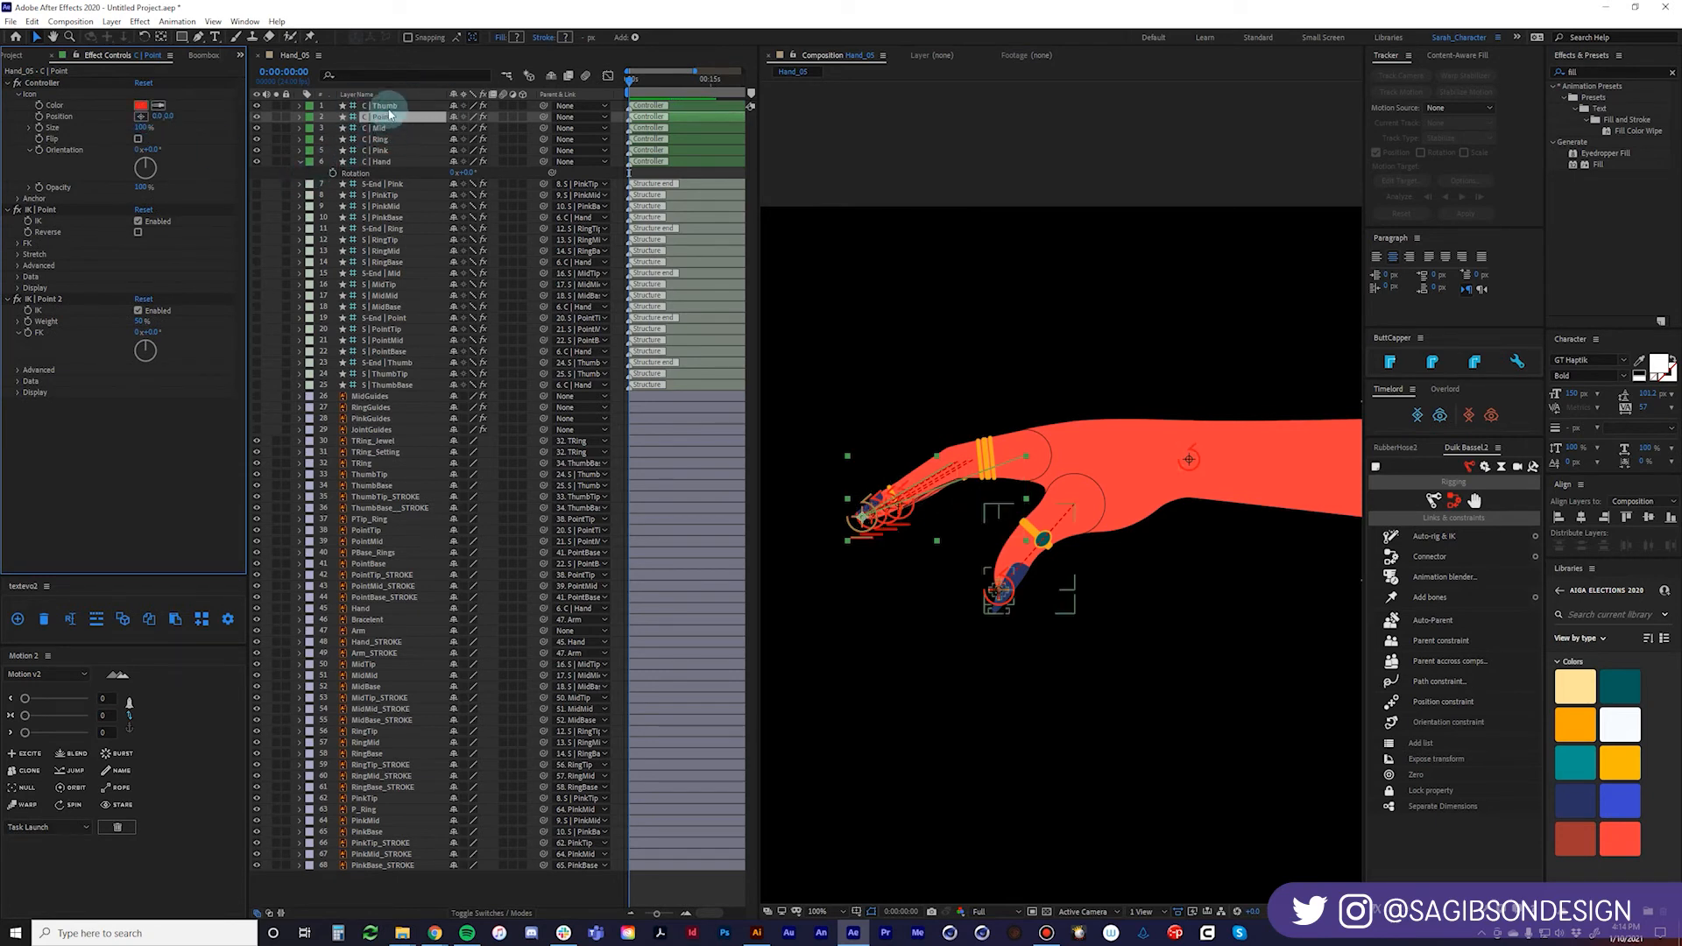
left_click(385, 106)
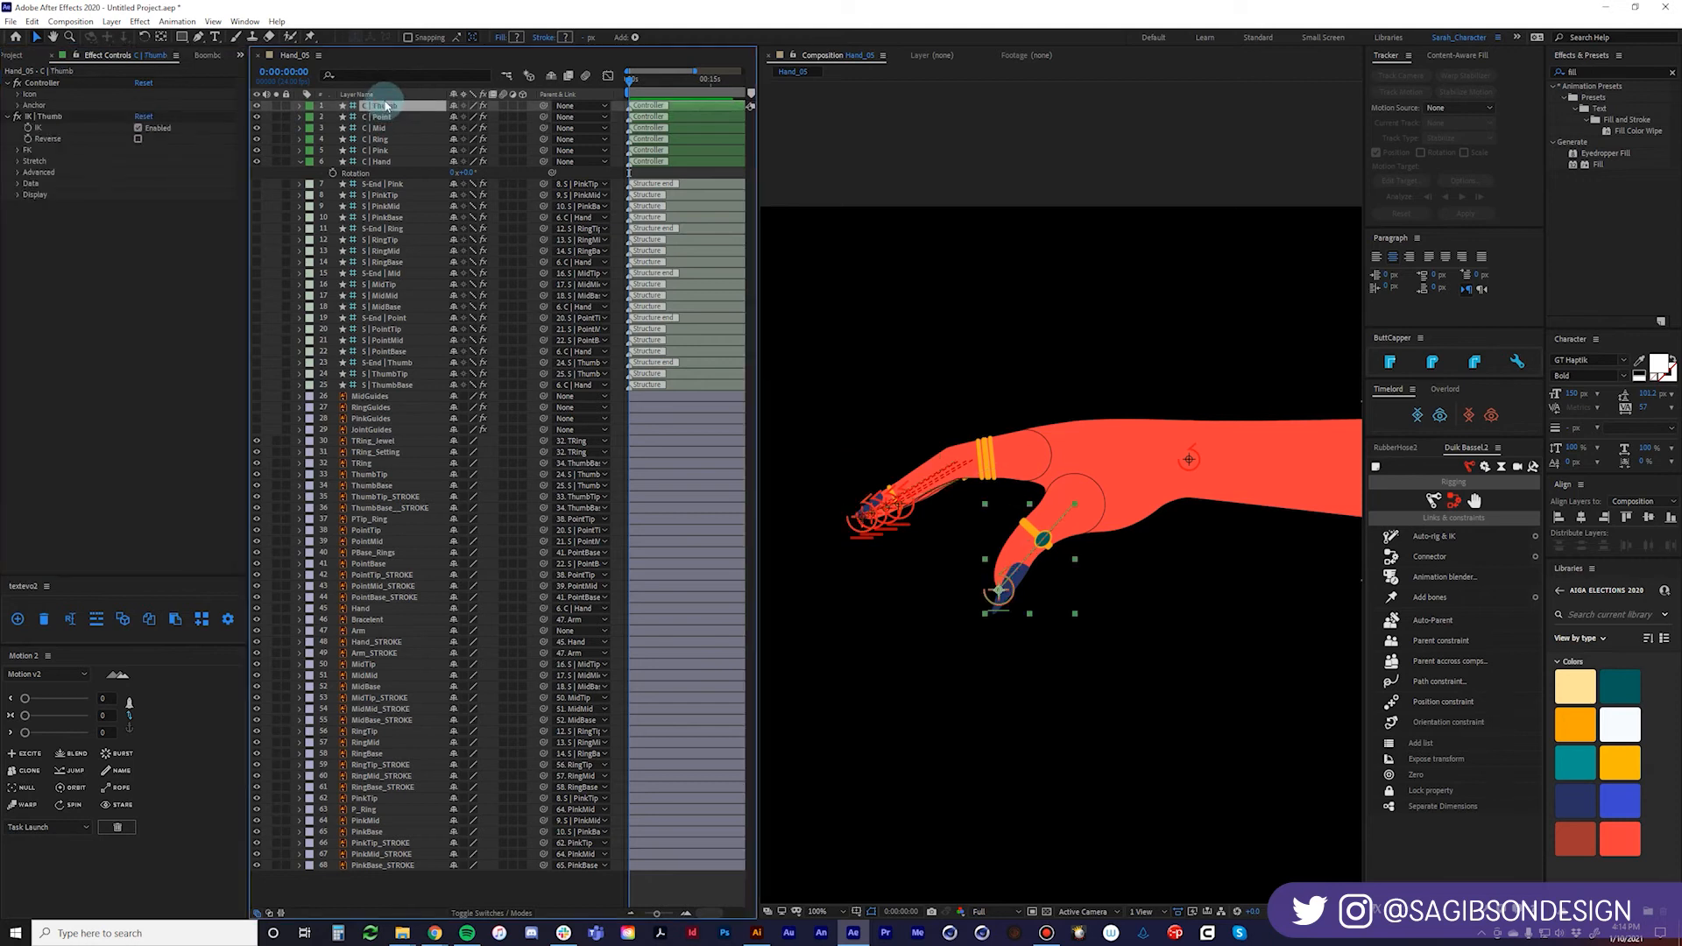
left_click(385, 117)
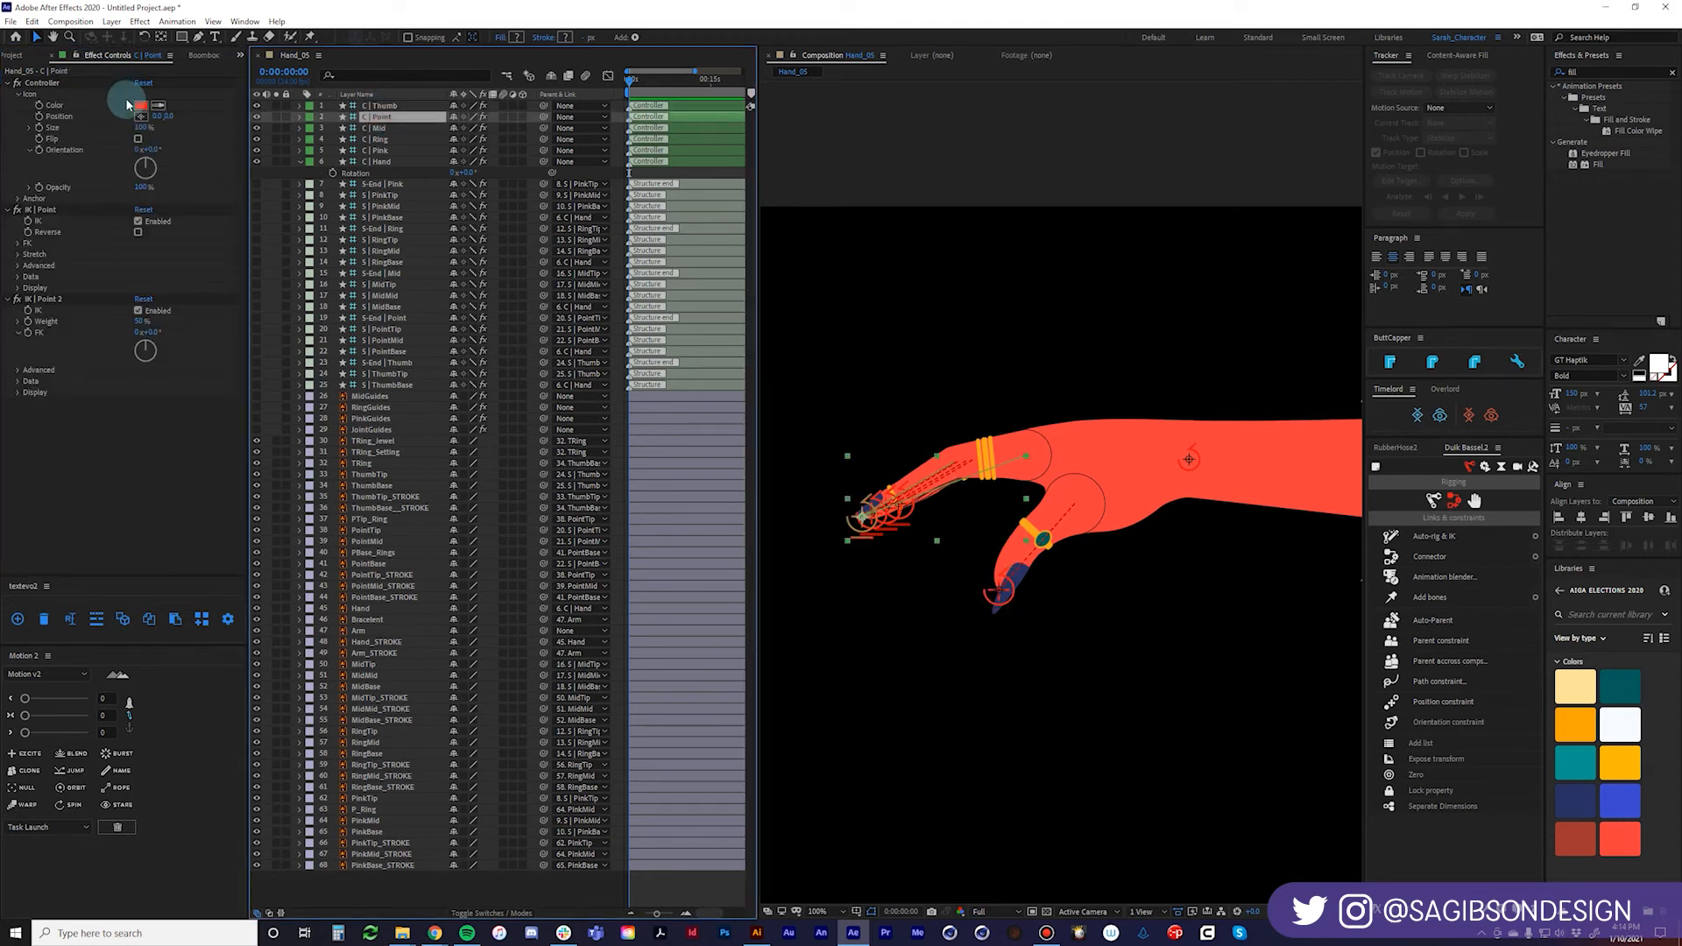
left_click(140, 105)
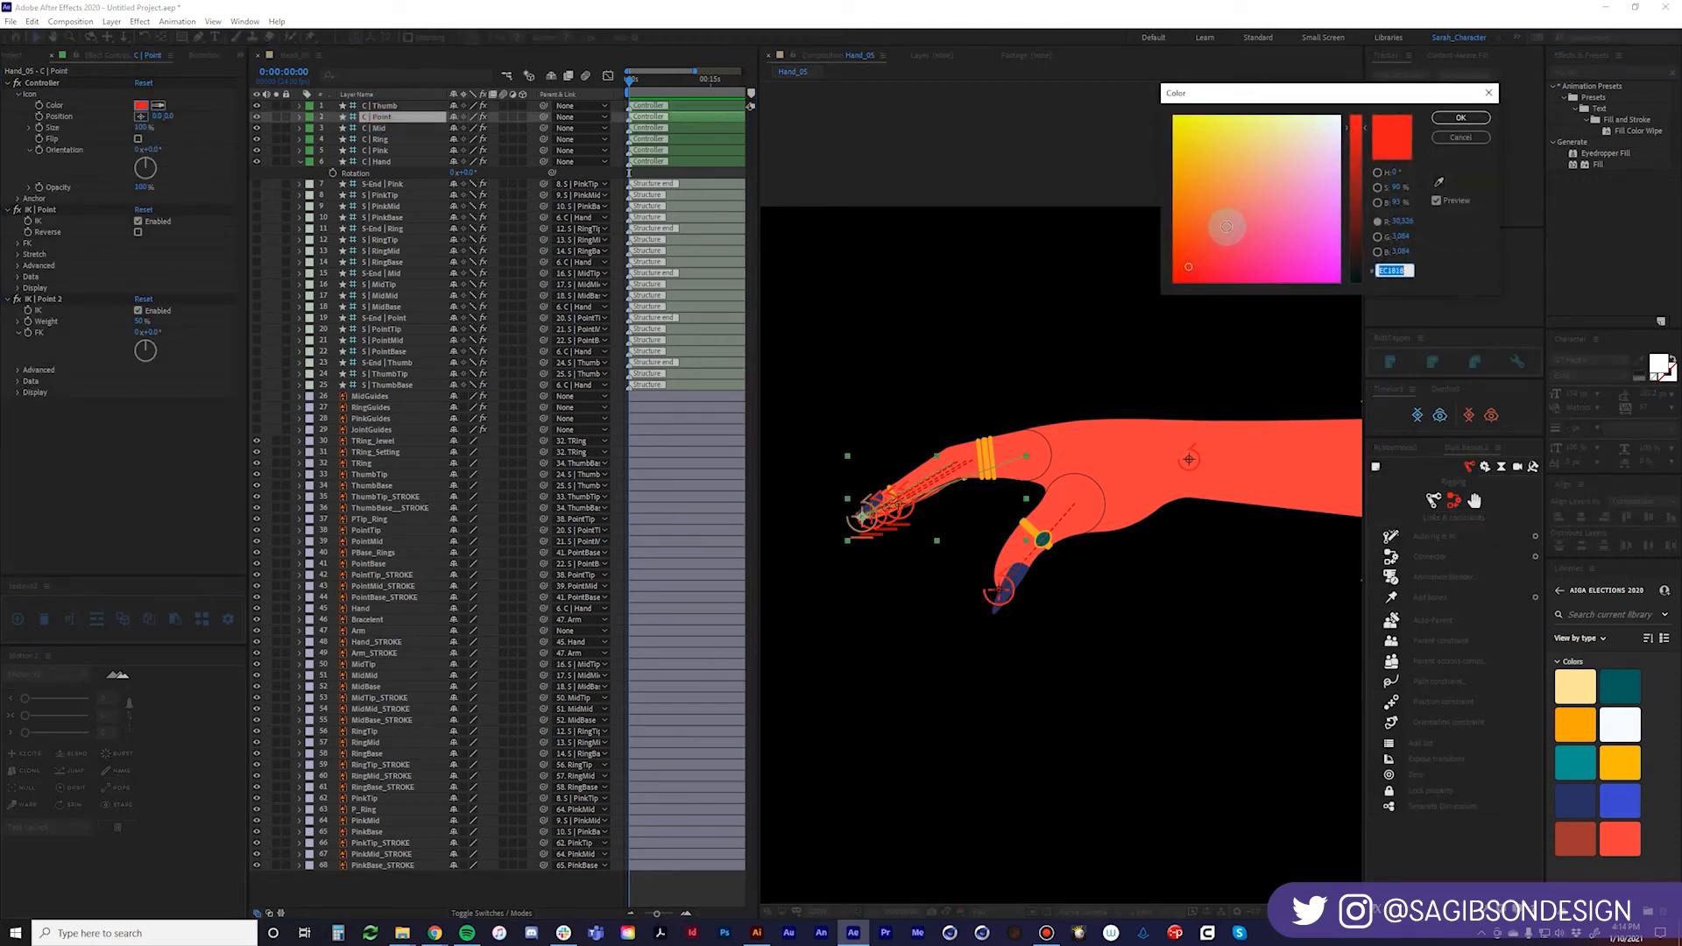
mouse_move(1203, 237)
left_mouse_down()
mouse_move(1212, 225)
mouse_move(1179, 244)
left_mouse_up()
left_click(1461, 117)
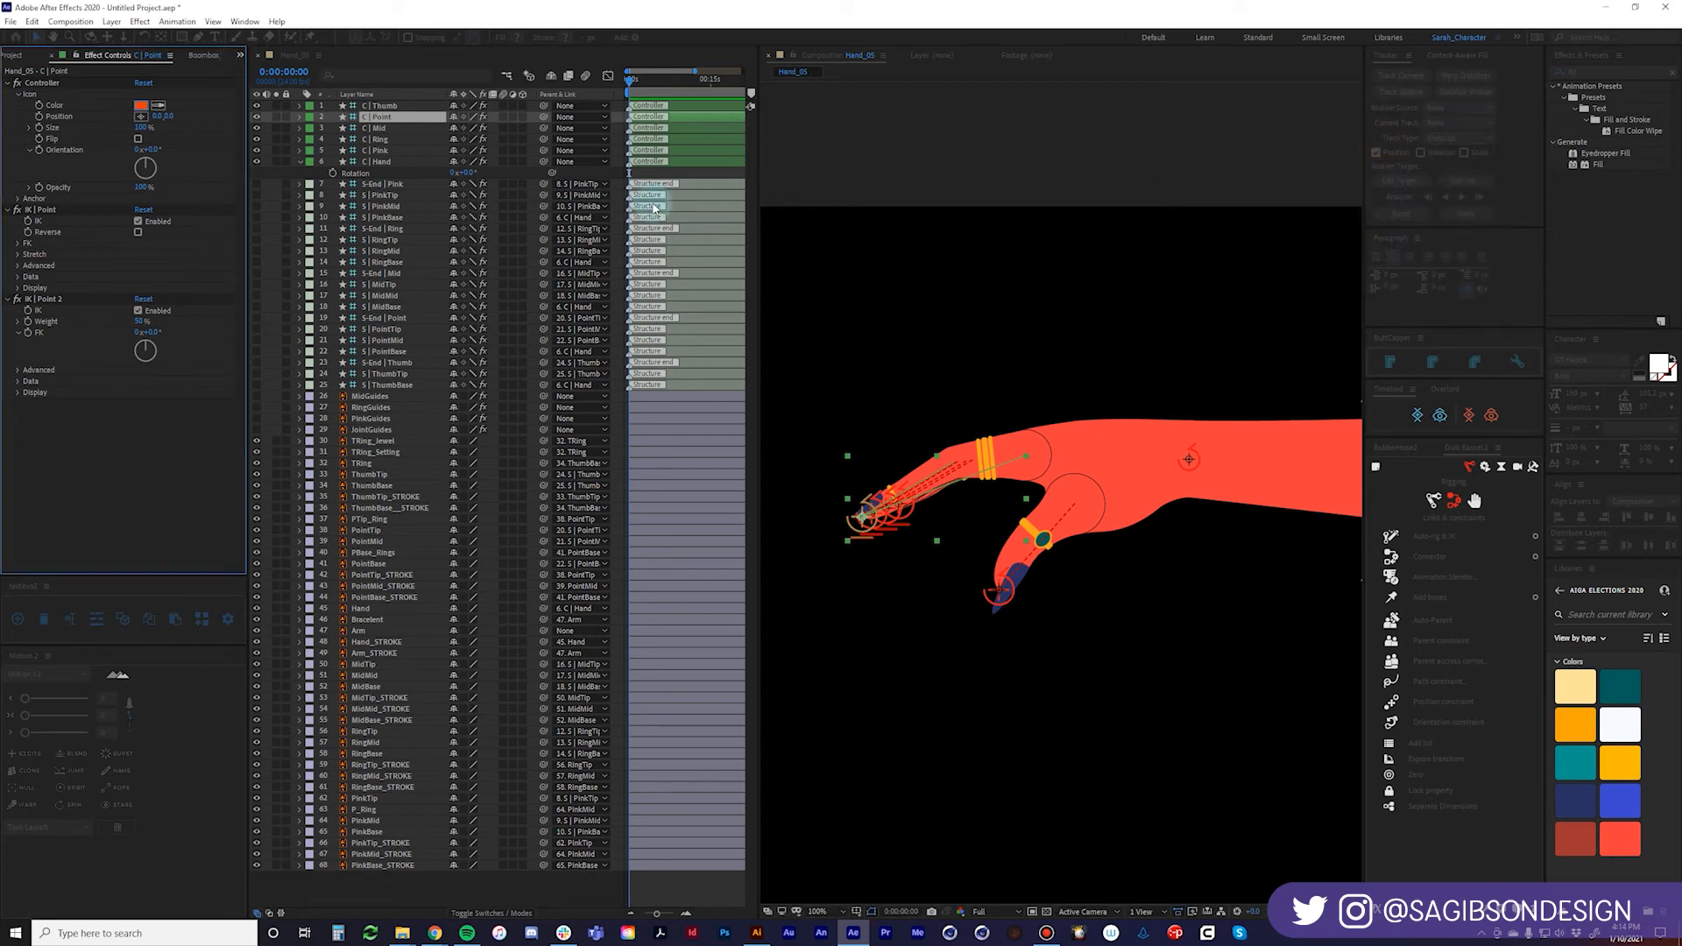
Set the C | Mid controller's icon color to yellow, ECB219.
left_click(386, 128)
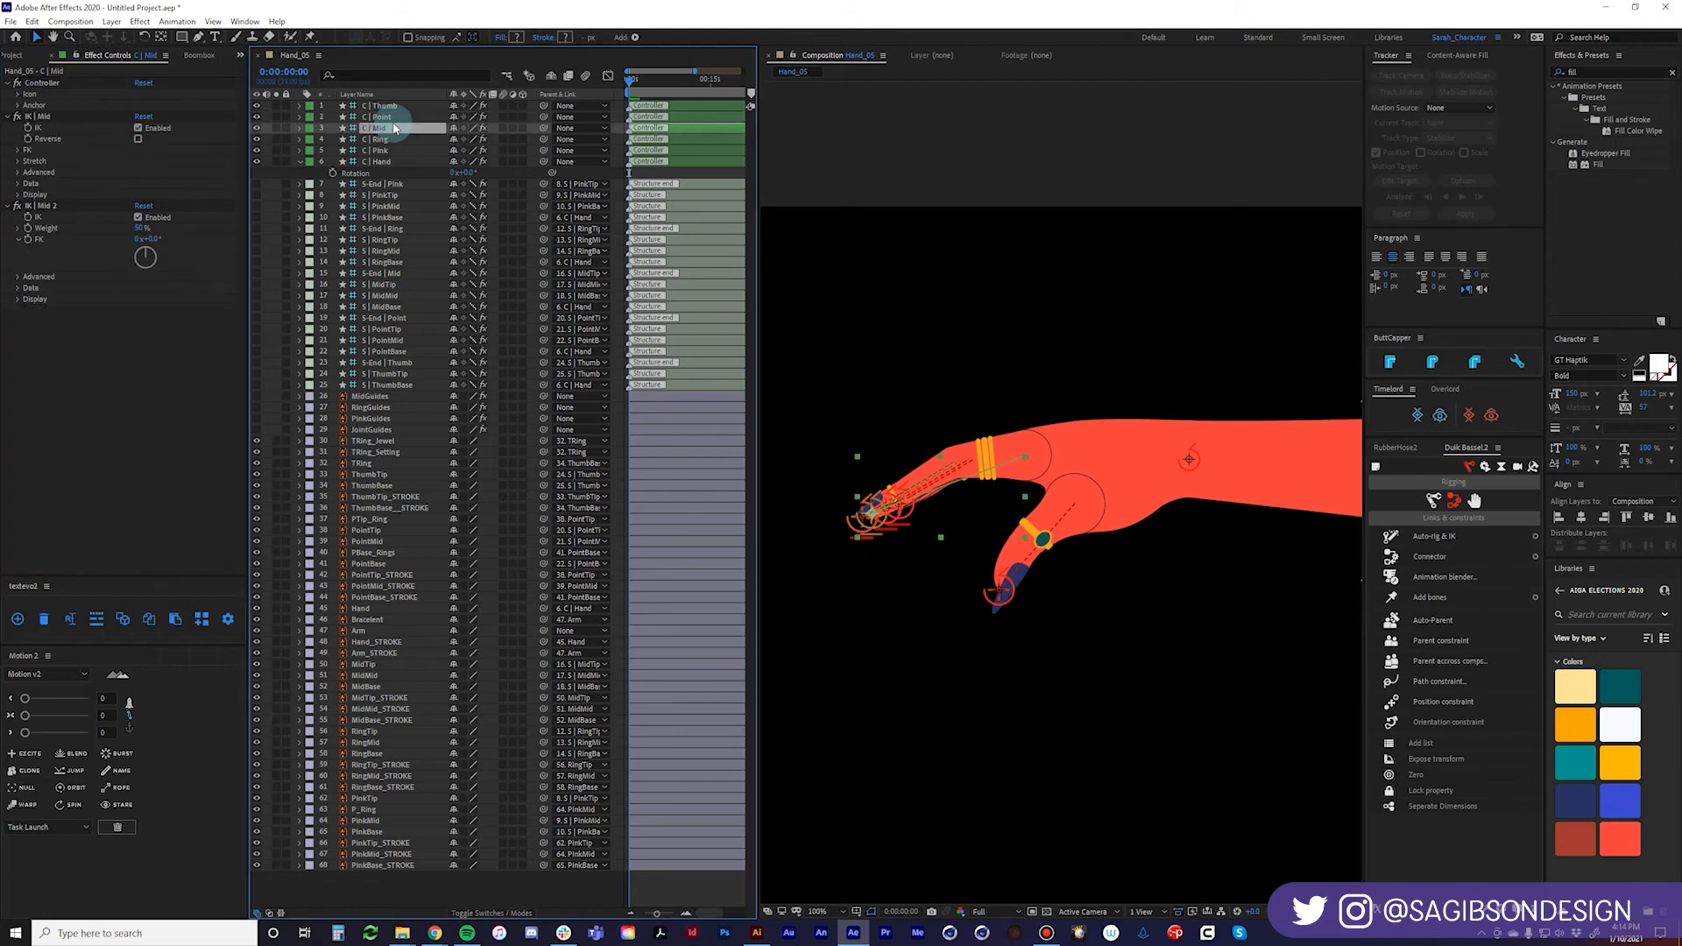
left_click(18, 93)
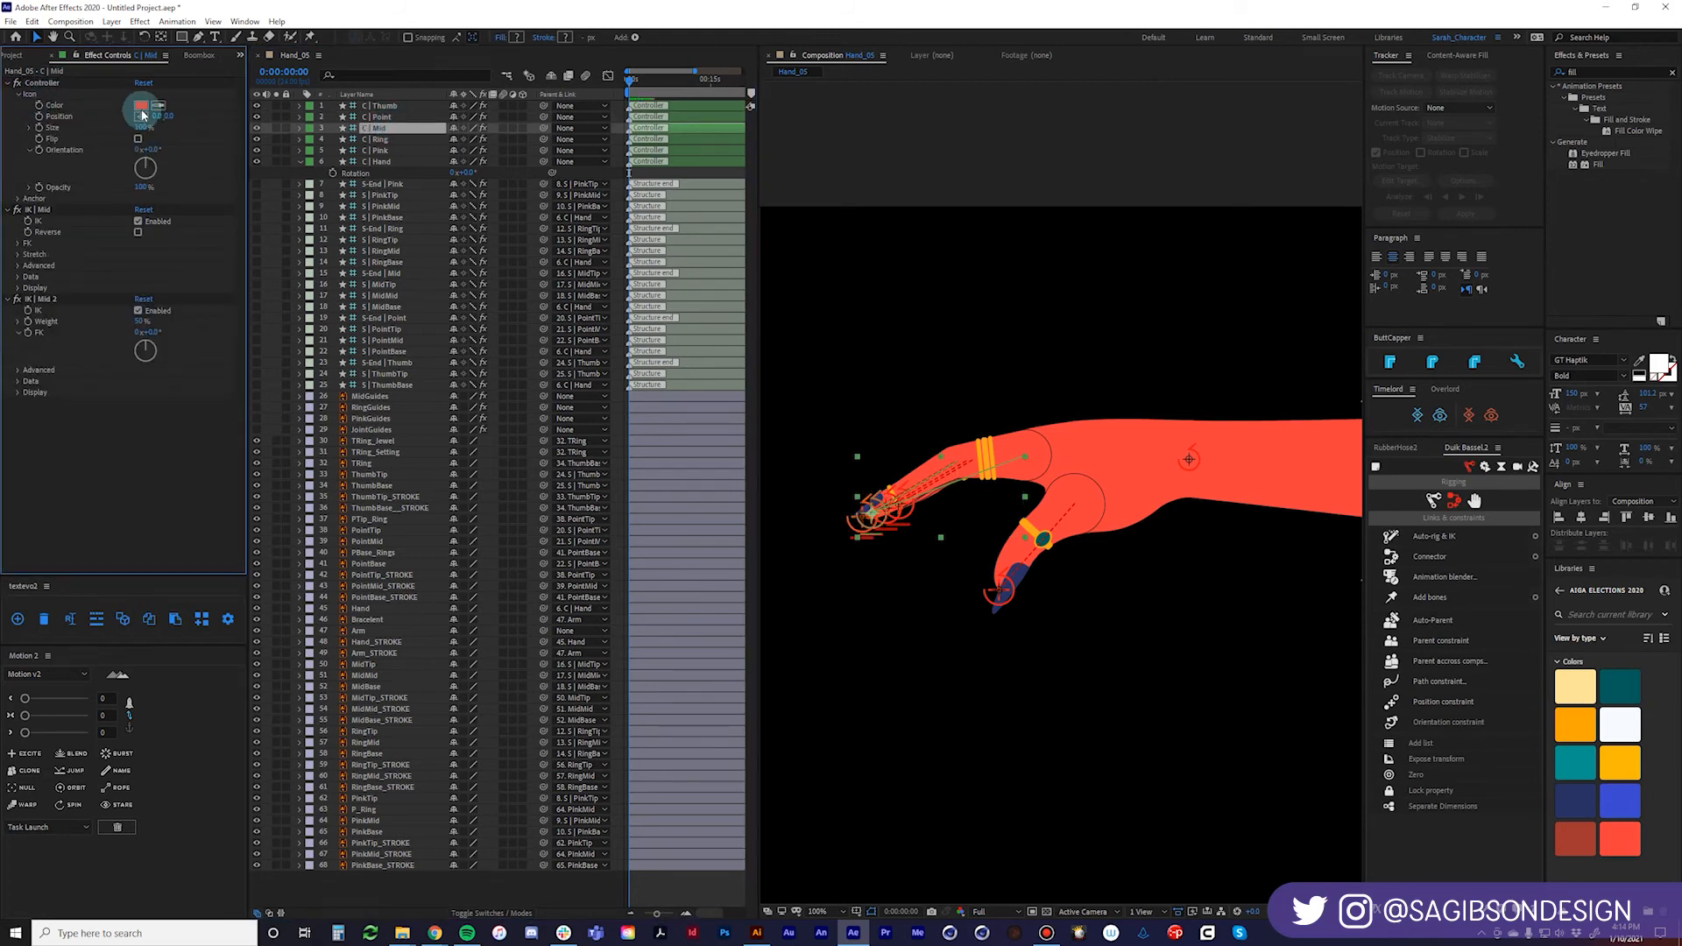
left_click(141, 105)
left_click(1189, 166)
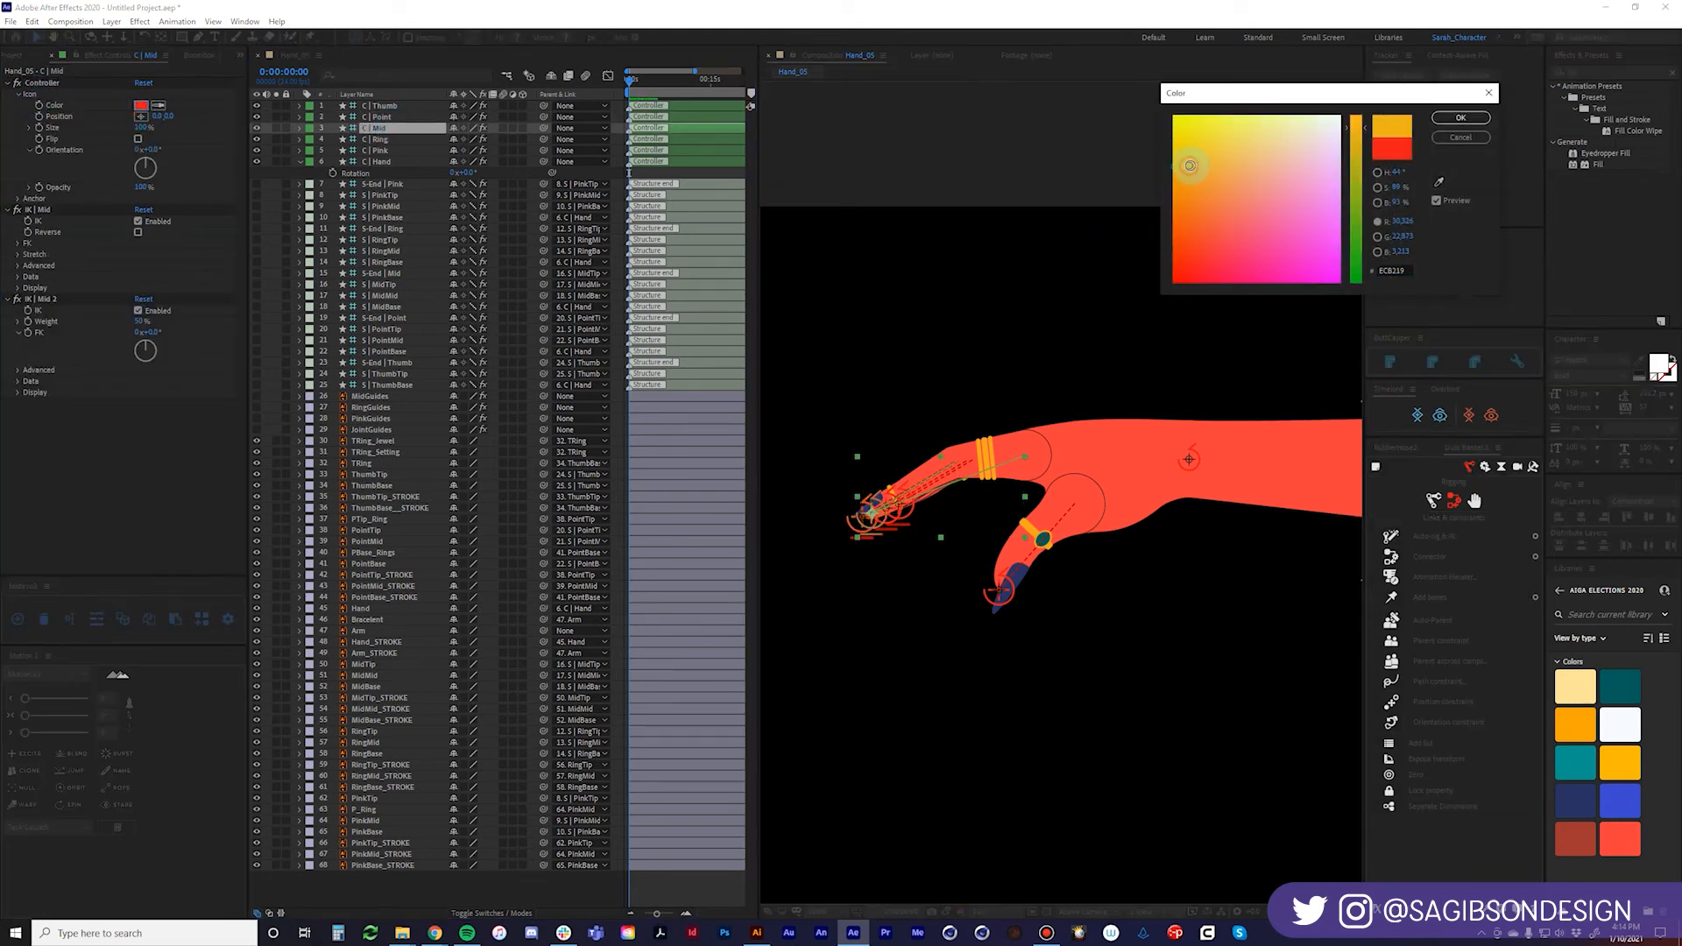
left_click(1466, 117)
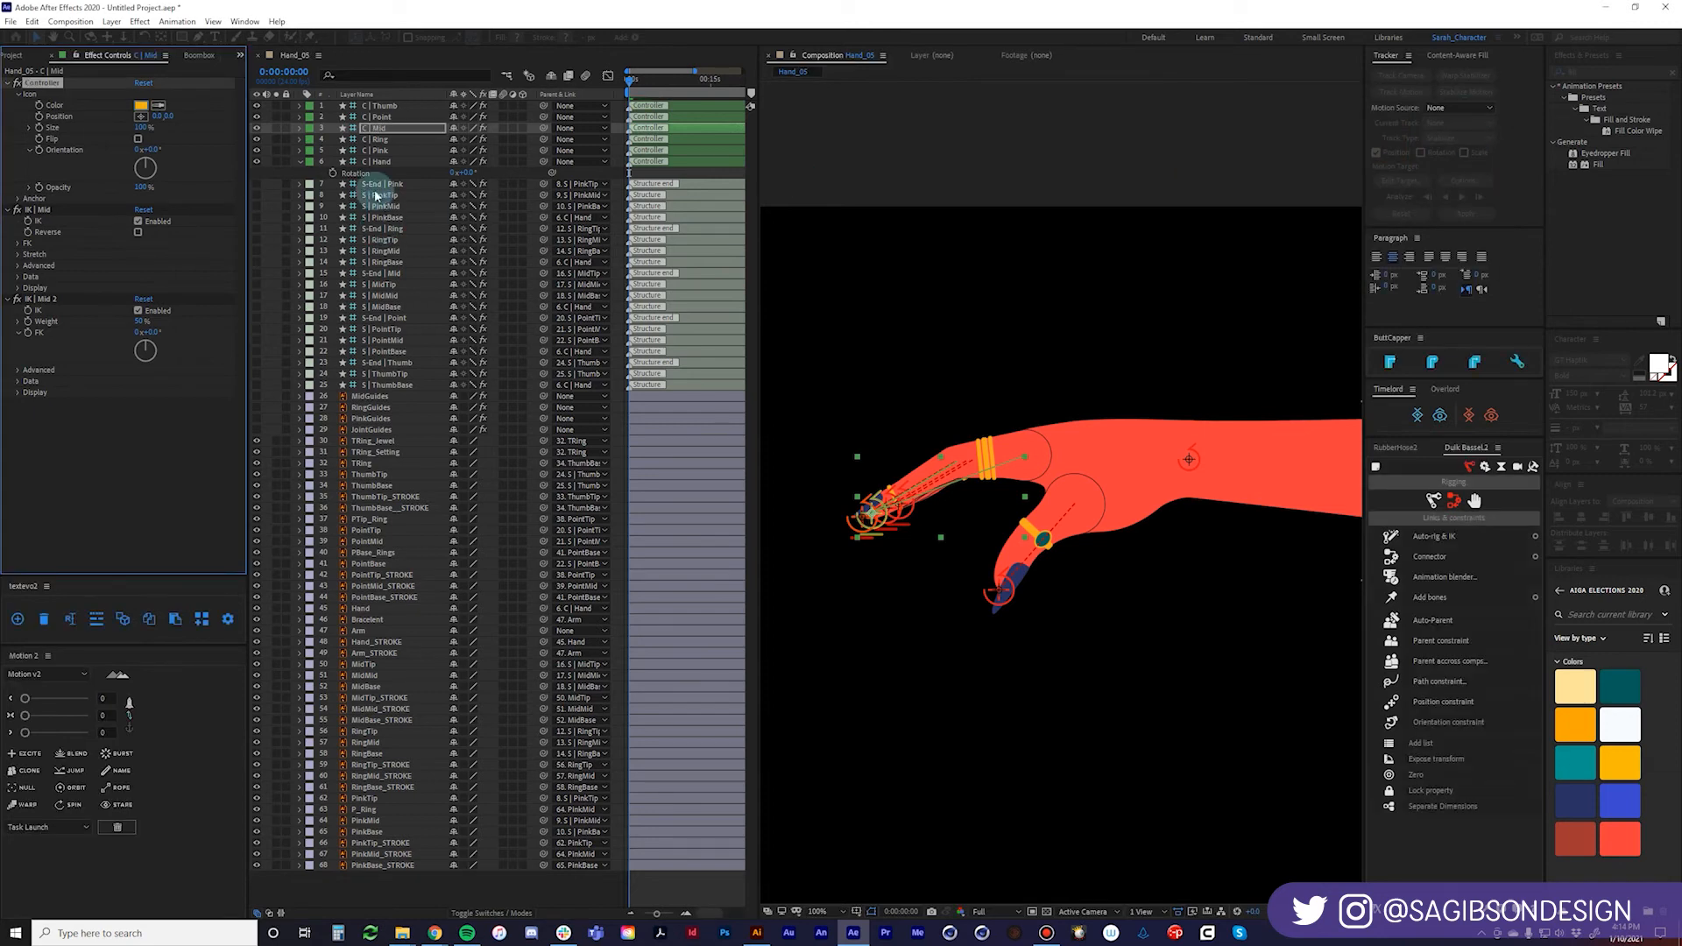
Set the C | Ring controller's icon color to green, 4EB21F.
left_click(382, 140)
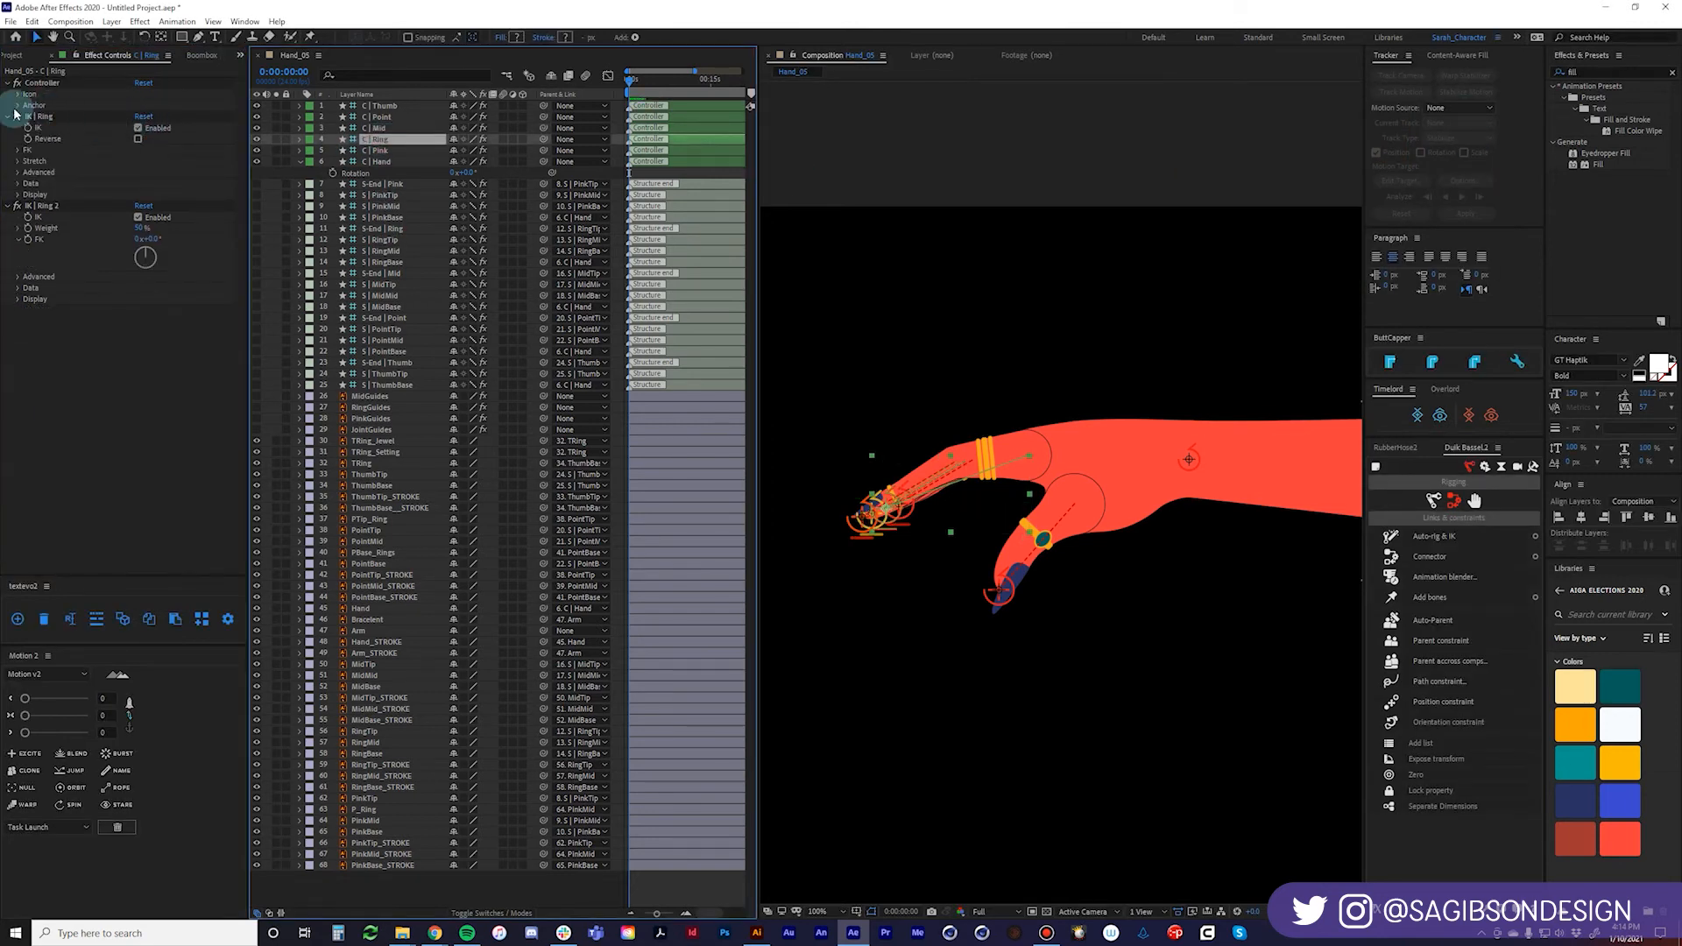
left_click(18, 95)
left_click(141, 105)
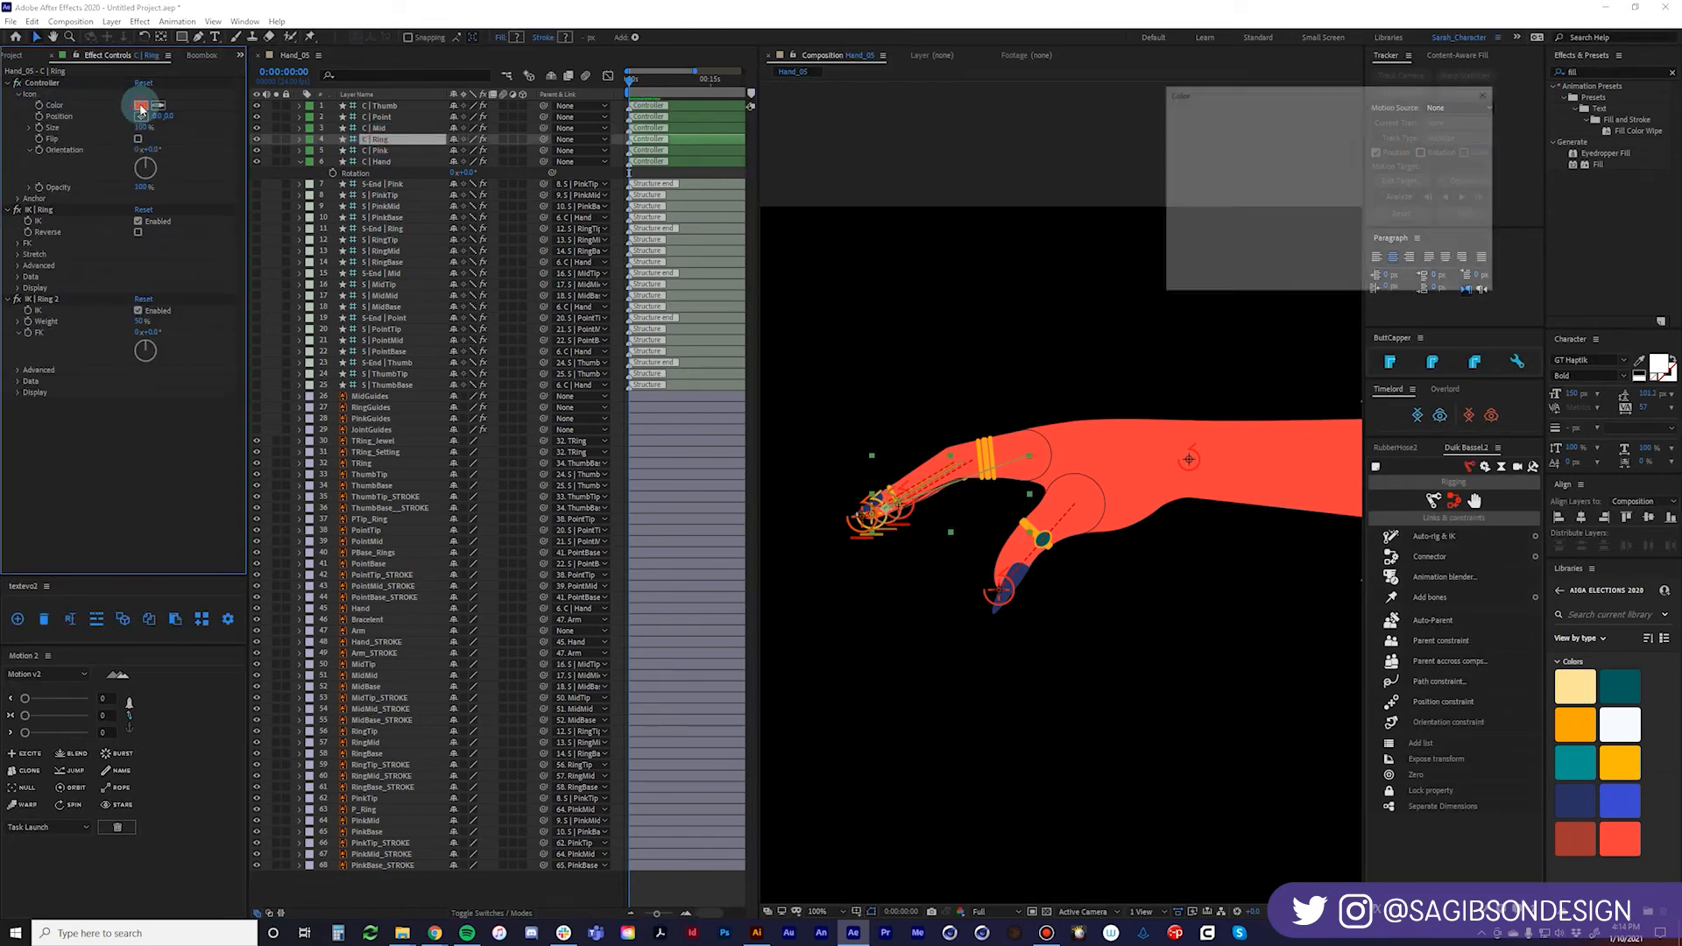
left_click(1351, 228)
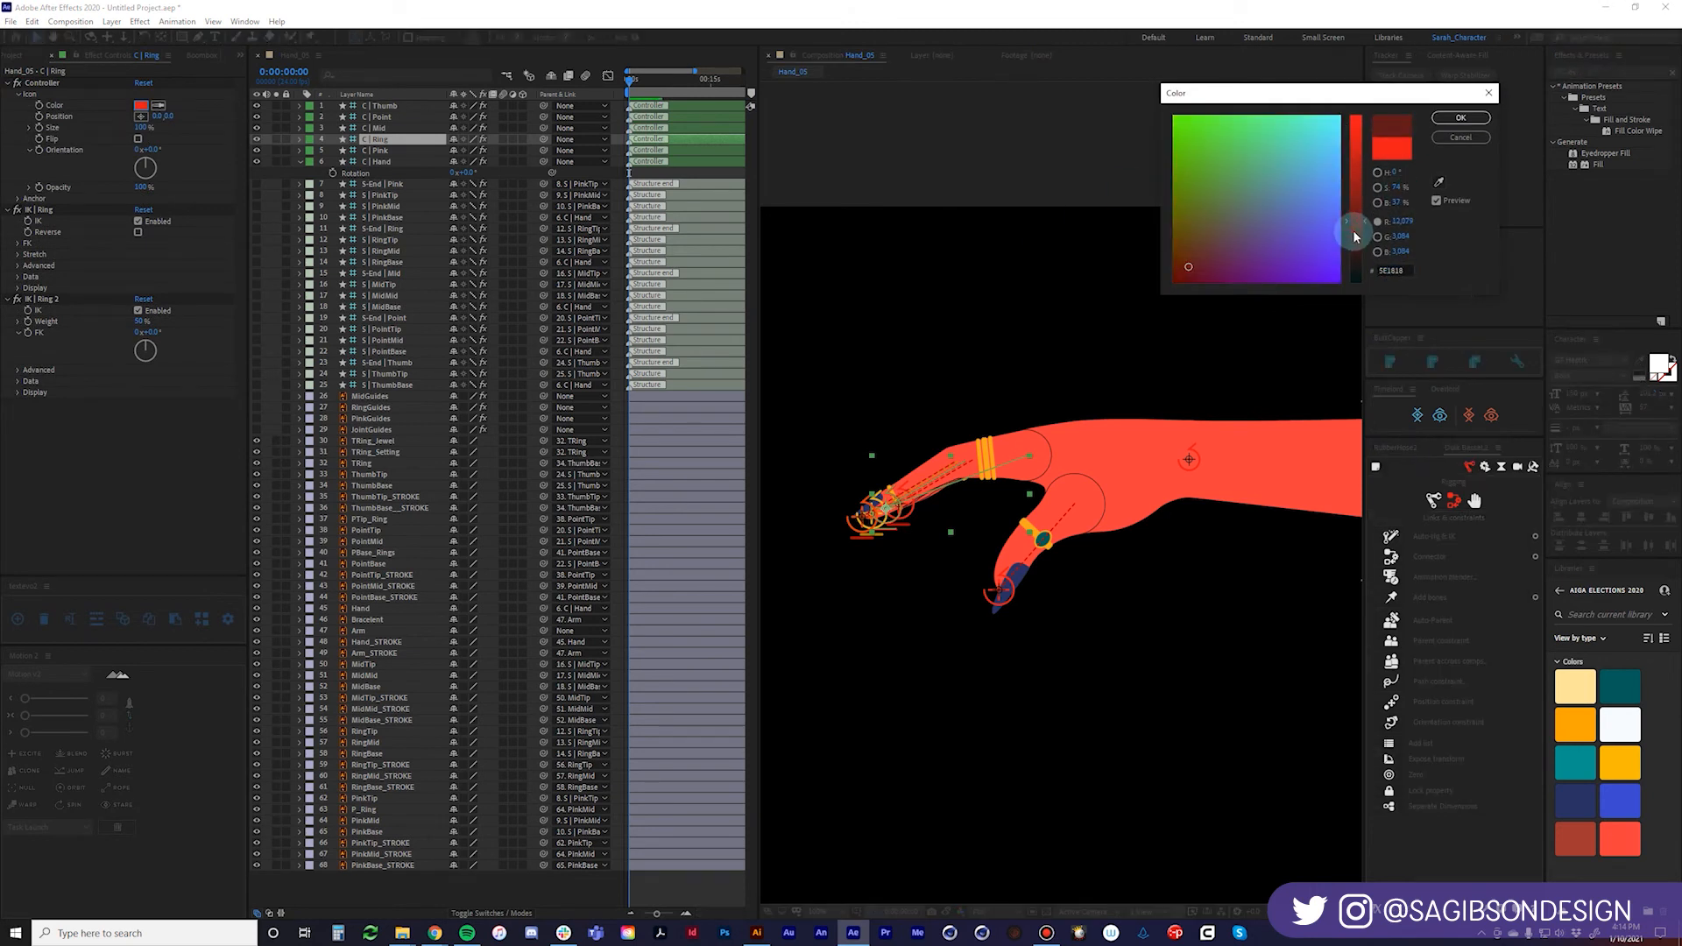
left_click_drag(1230, 167, 1192, 166)
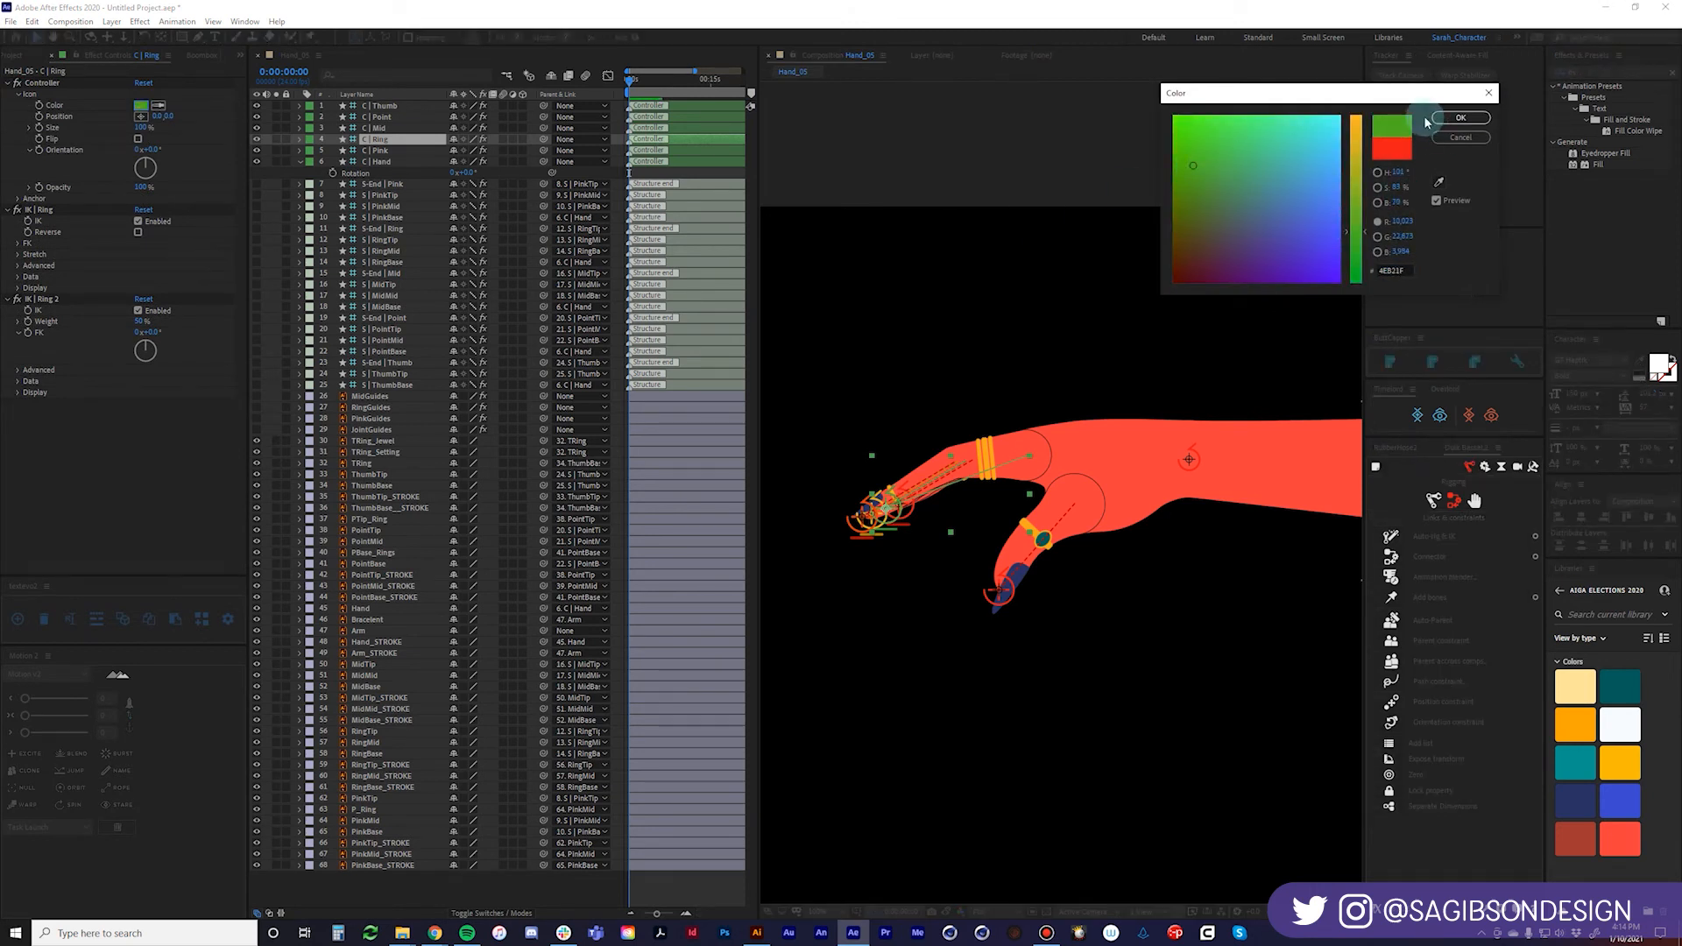
left_click(1461, 117)
Change the C | Pink controller's icon color to blue.
left_click(386, 150)
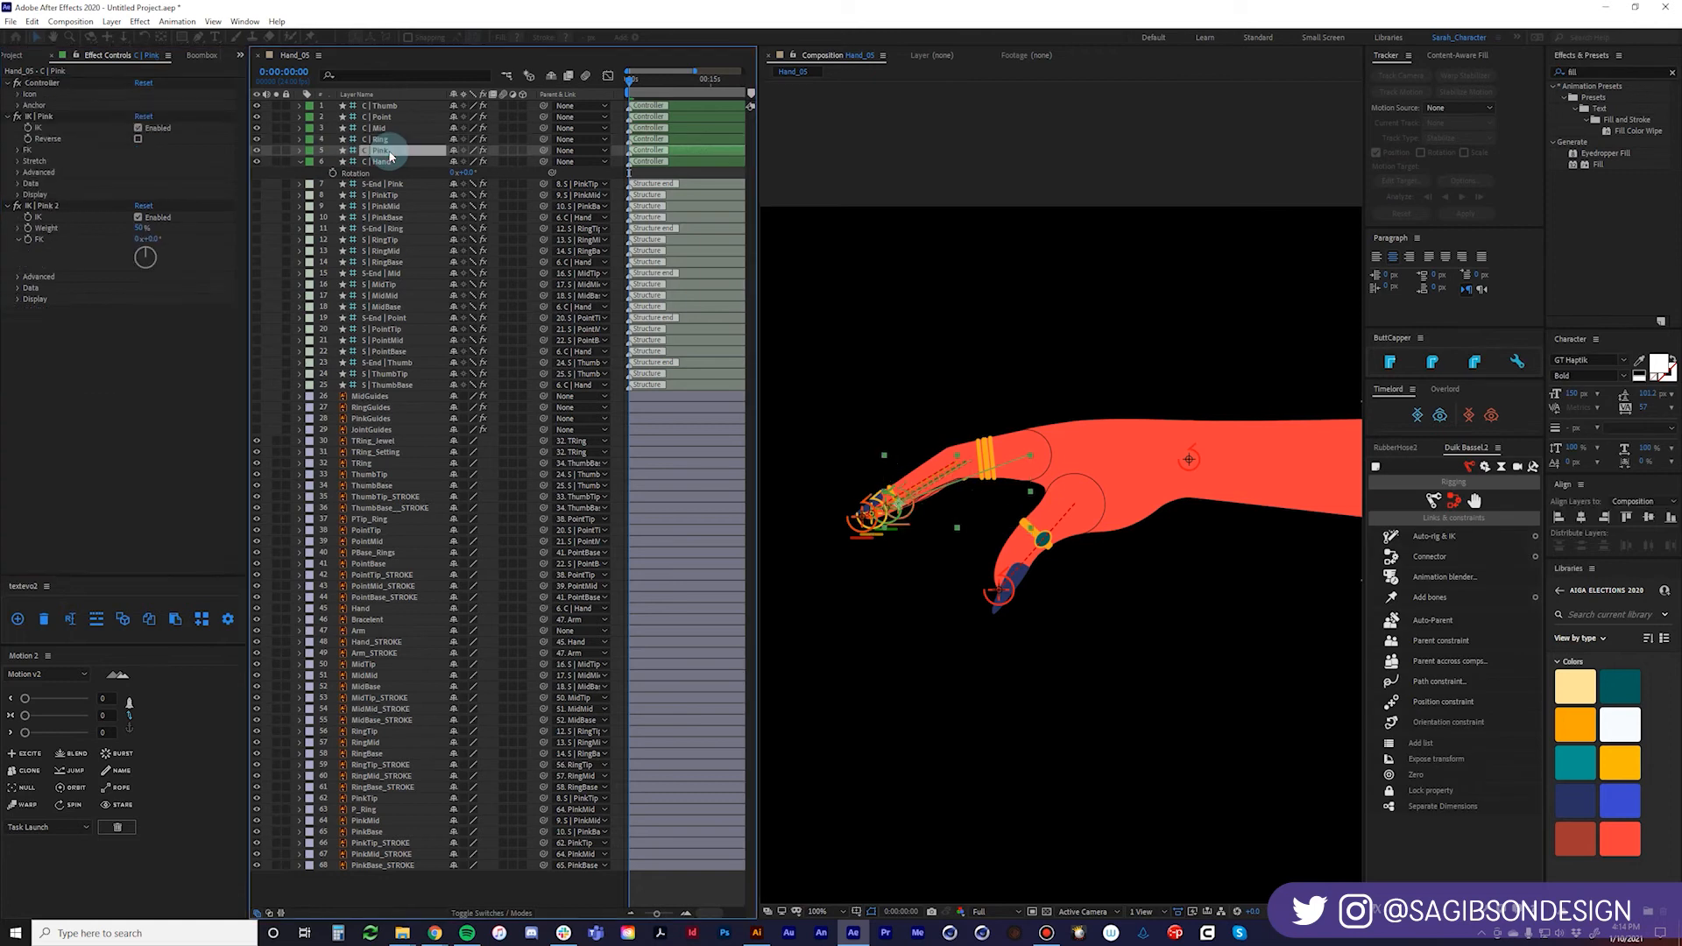
left_click(18, 95)
left_click(137, 107)
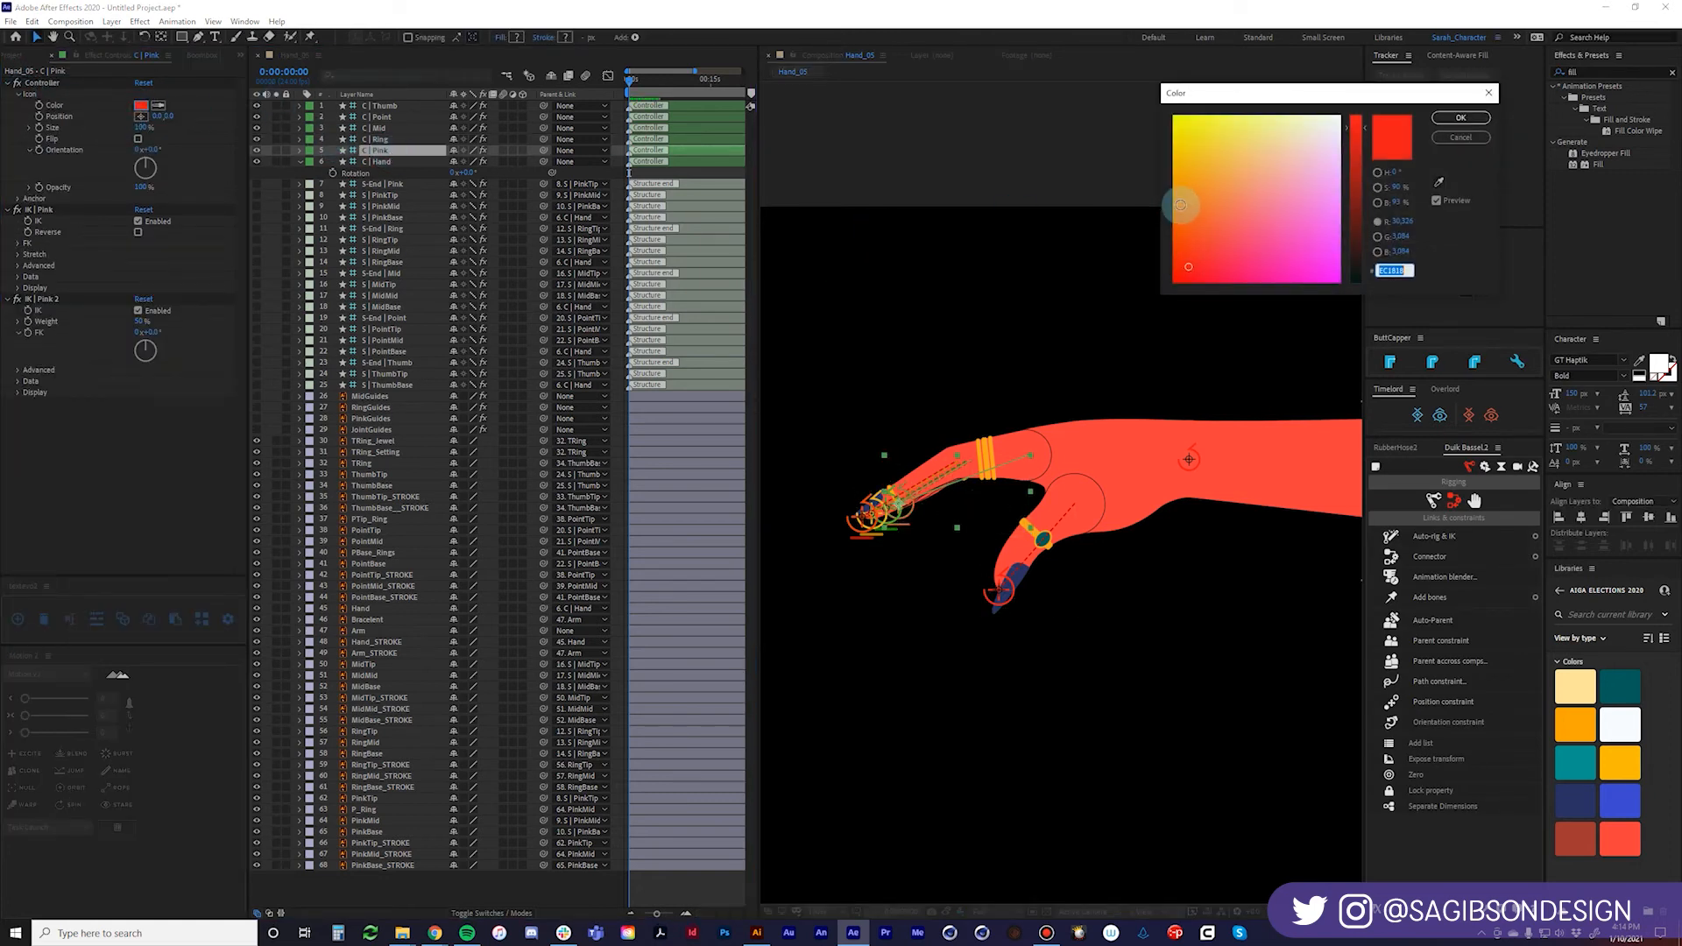
left_click_drag(1350, 213, 1352, 251)
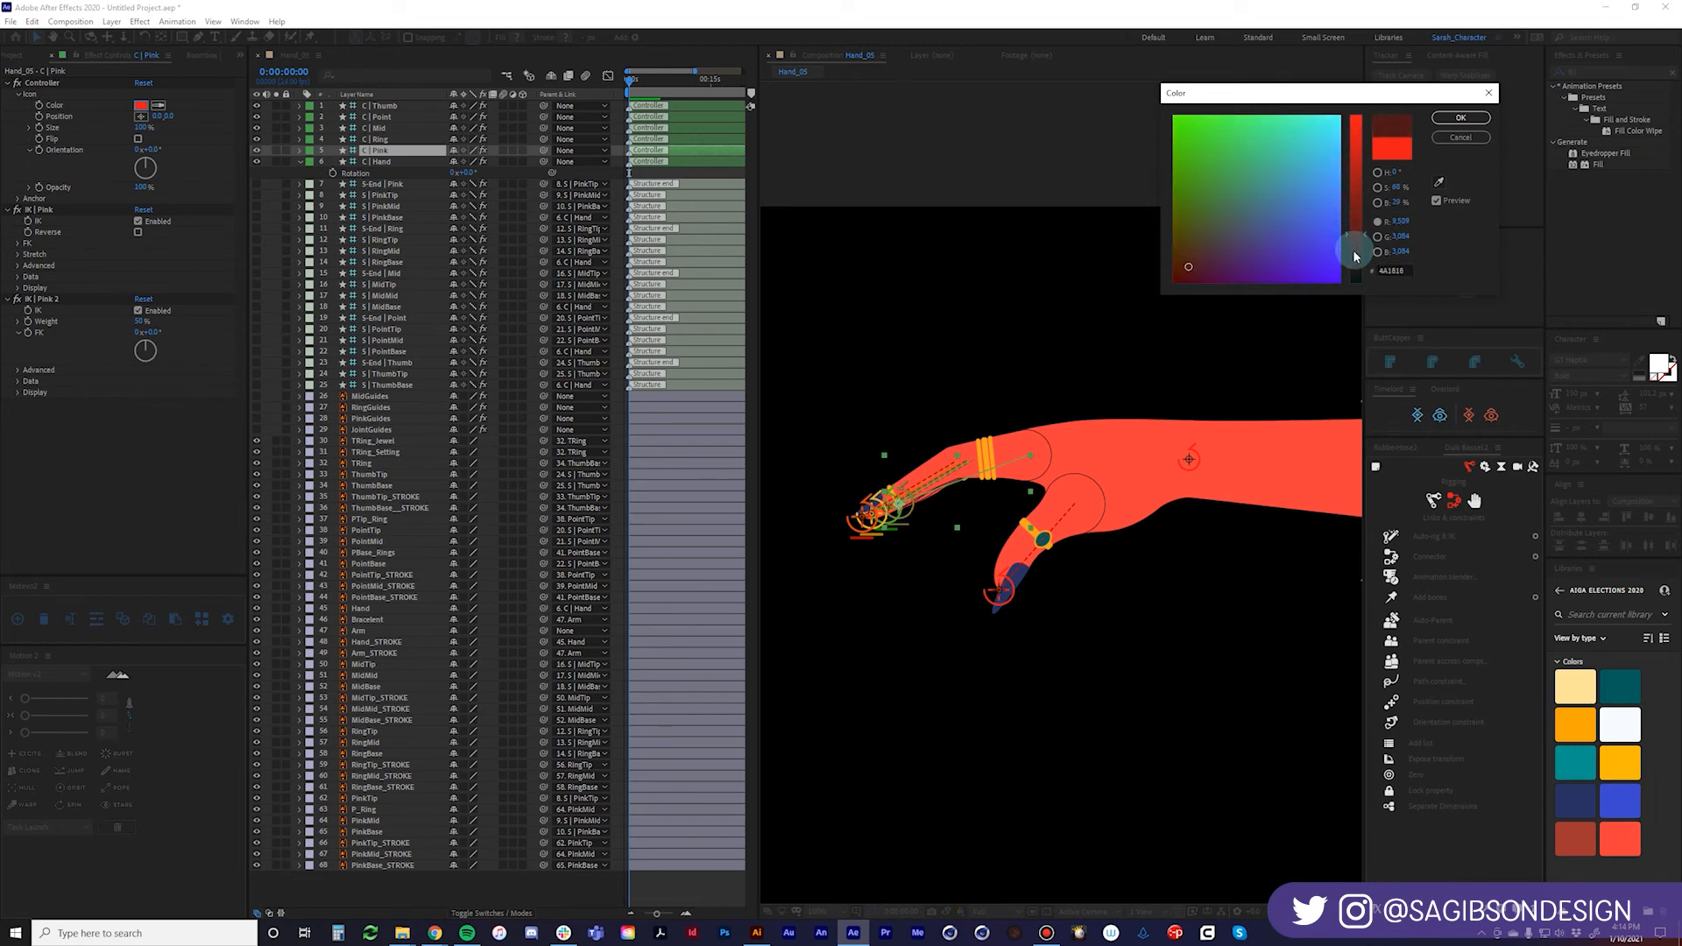
left_click(1320, 259)
left_click(1460, 117)
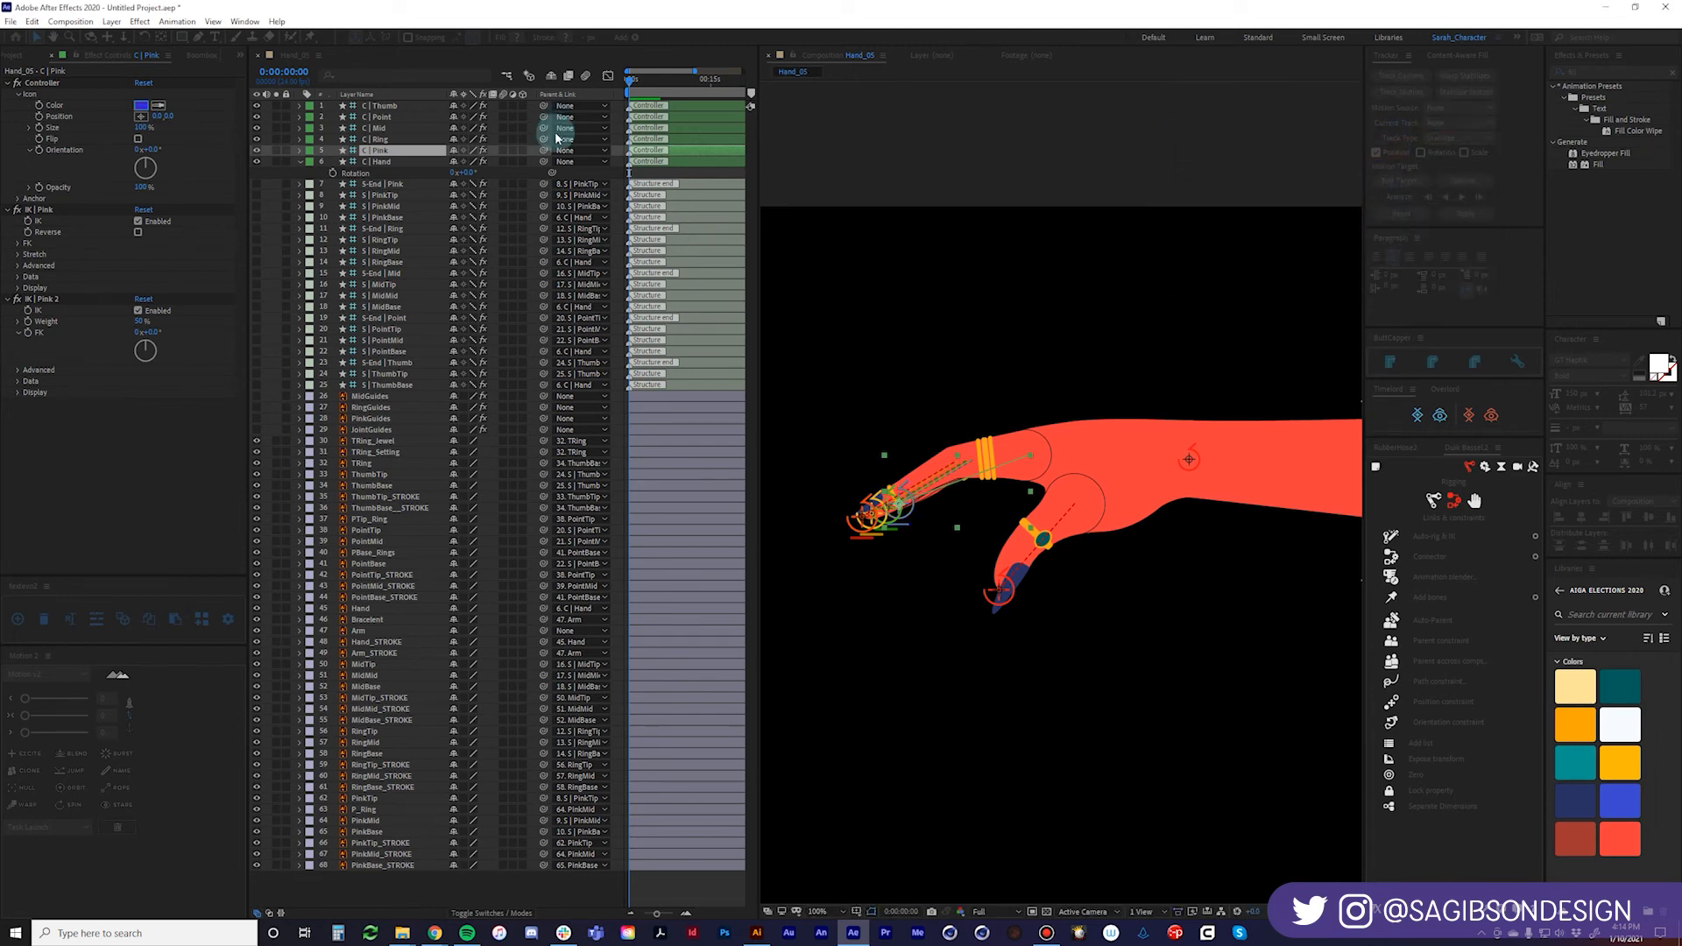
Set the C | Hand controller's icon color to dark purple, 3A206C.
left_click(388, 163)
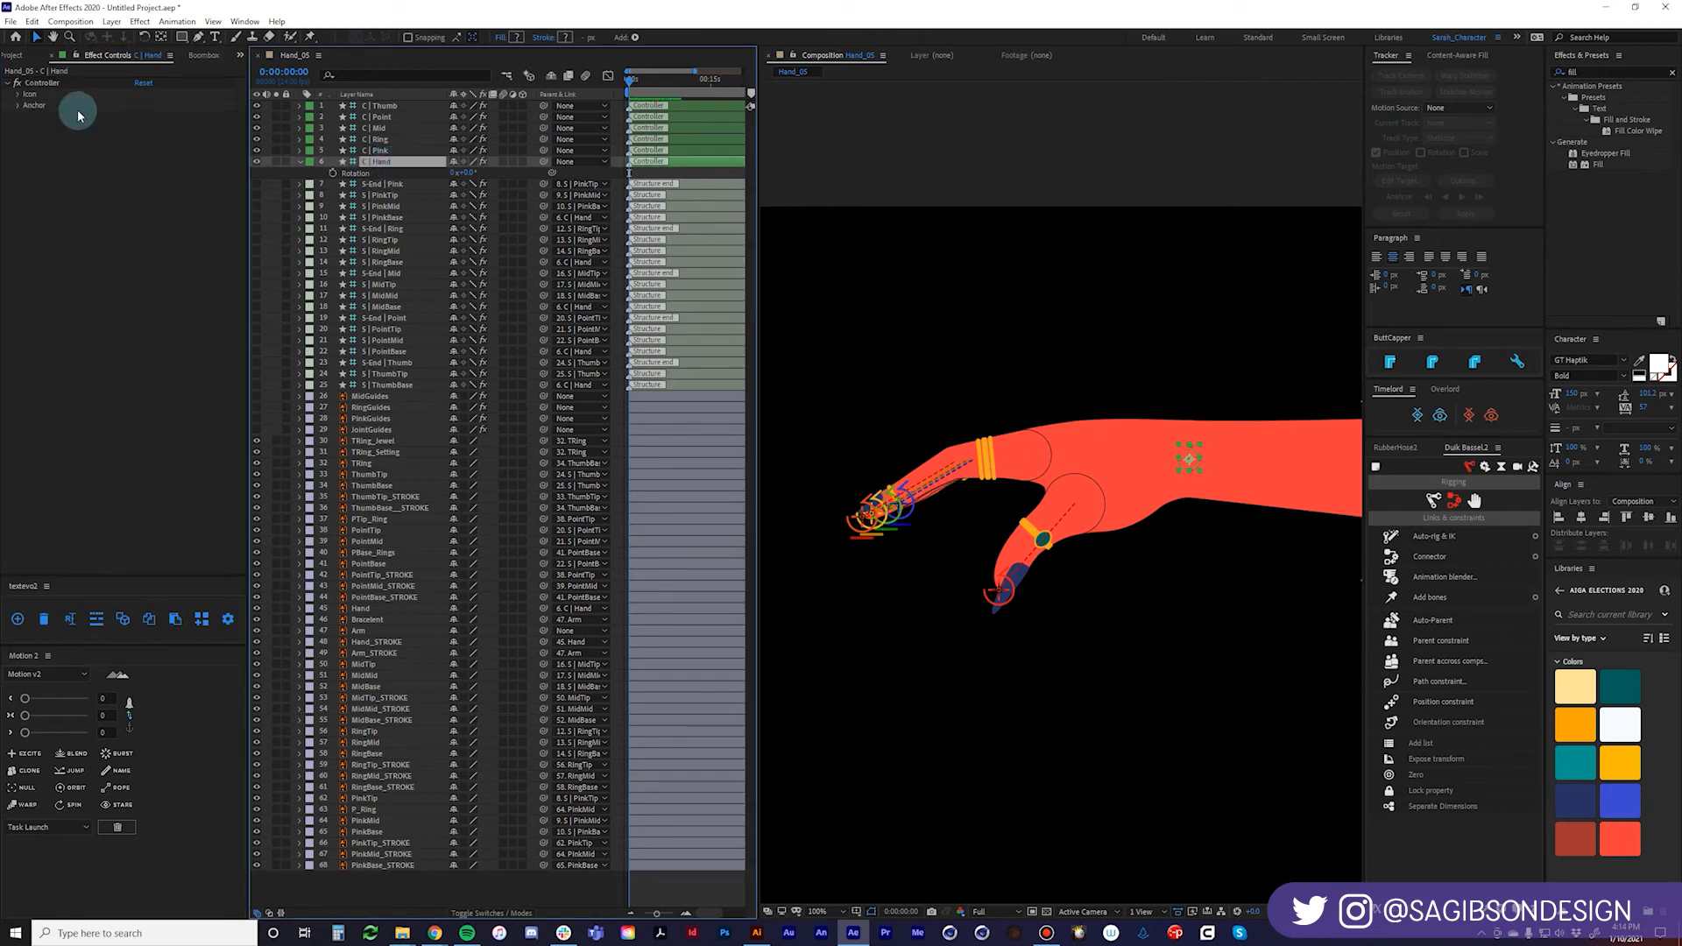
left_click(22, 94)
left_click(16, 96)
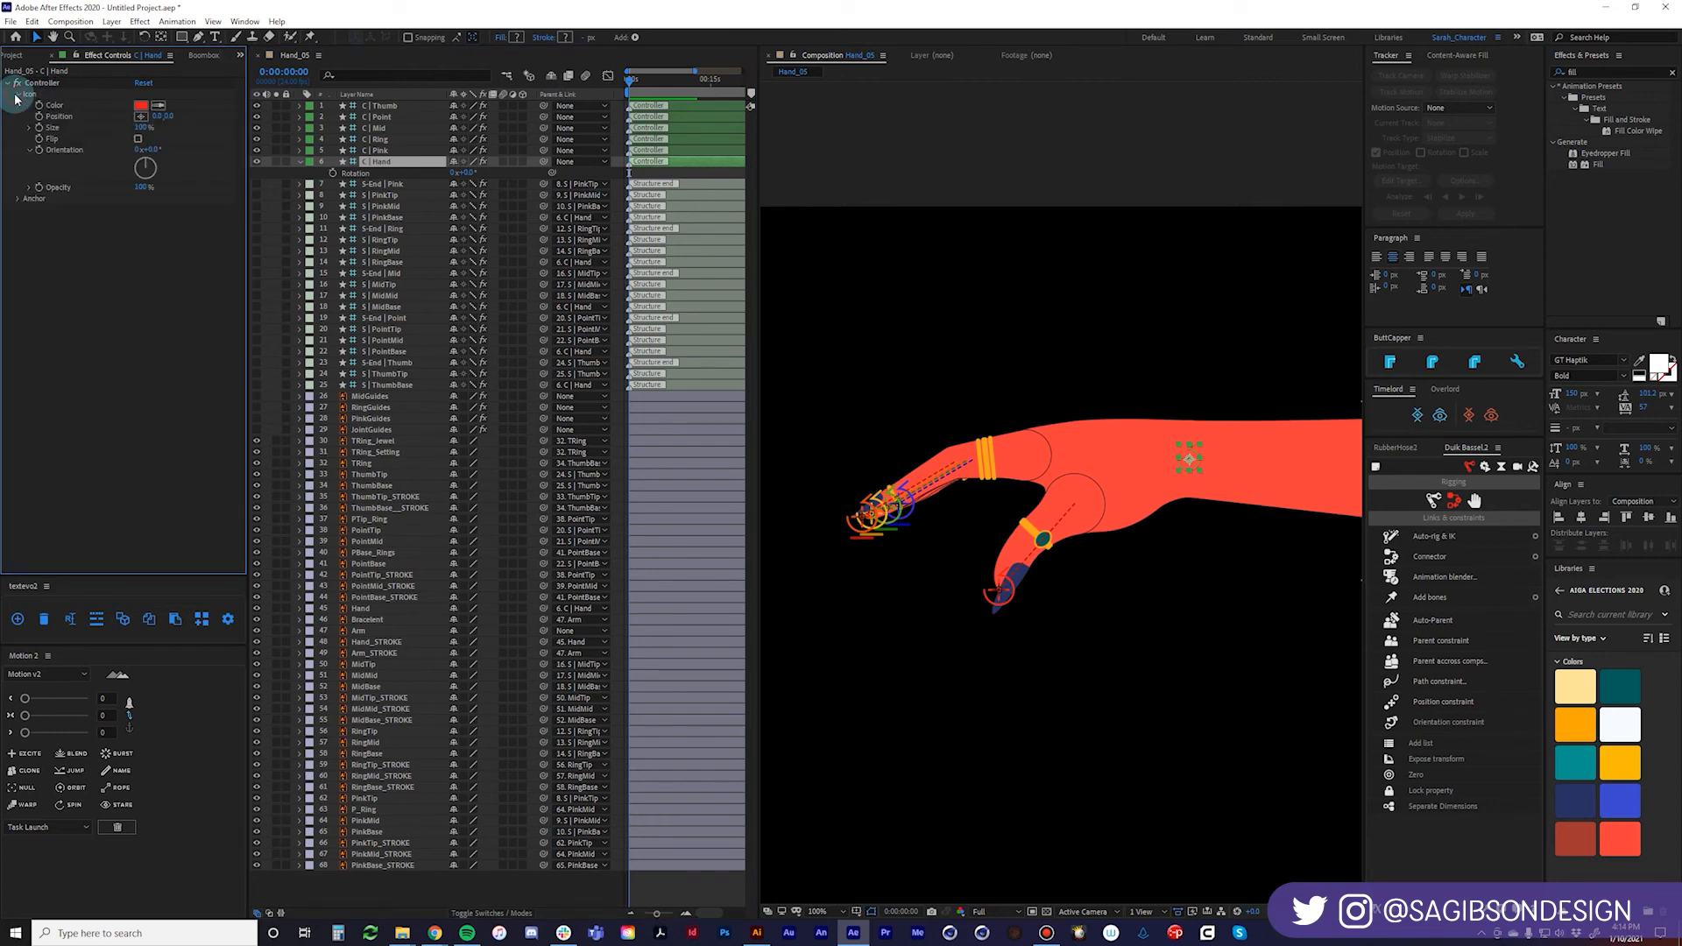
left_click(141, 105)
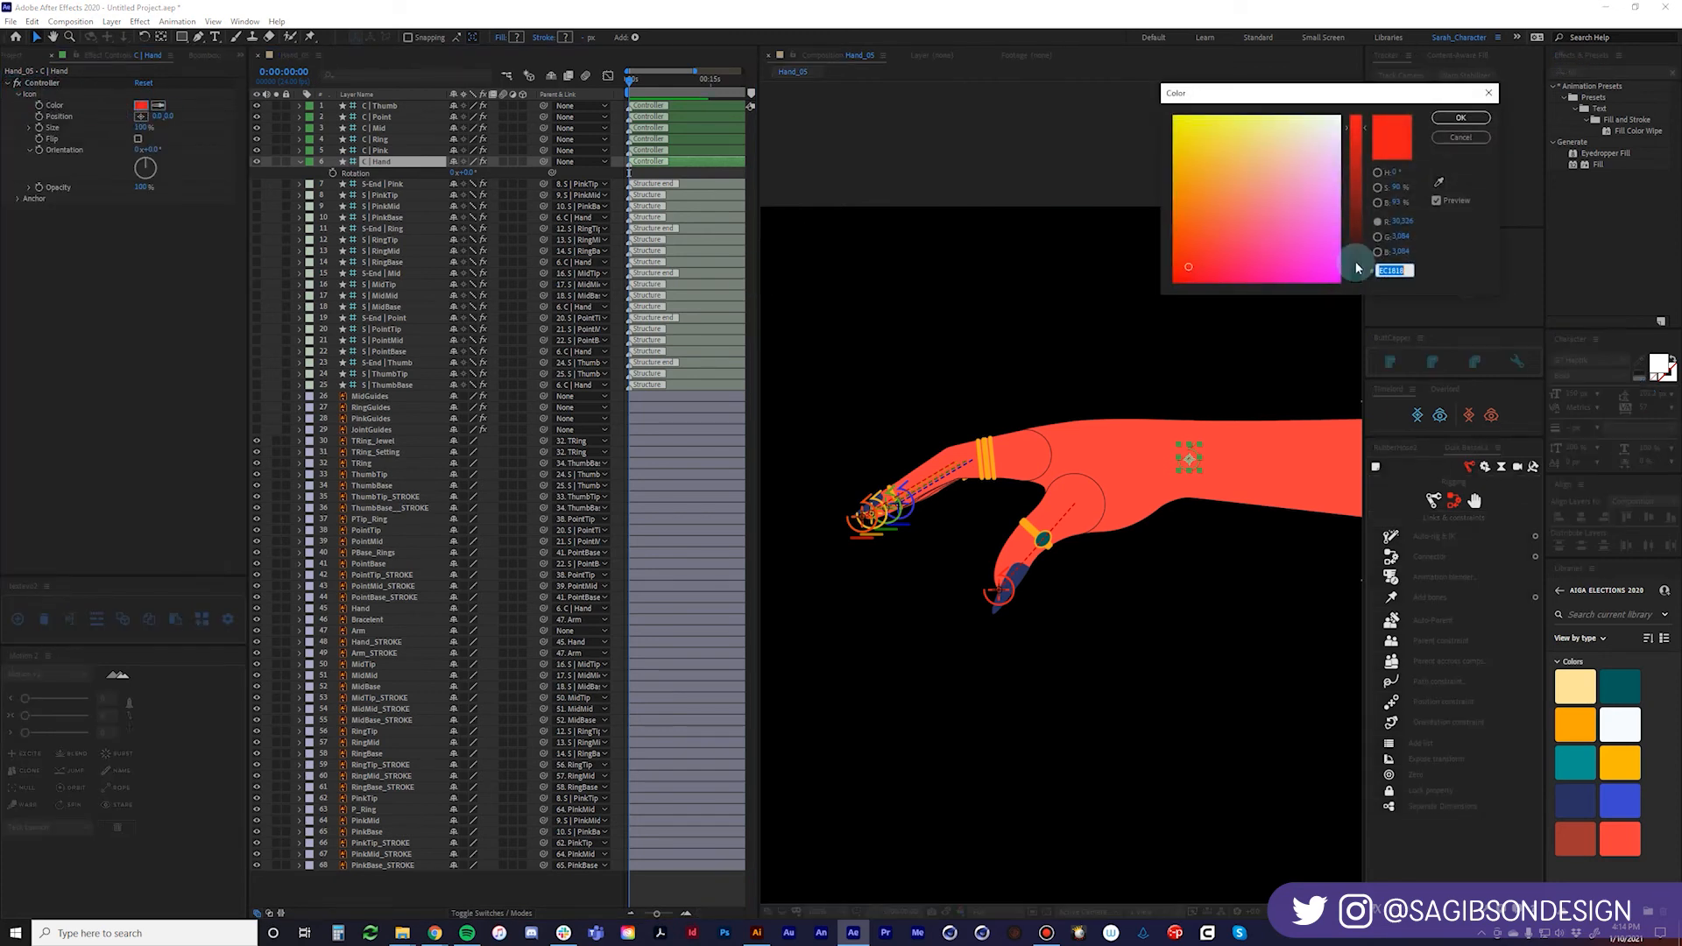
left_click(1359, 265)
left_click_drag(1361, 268, 1361, 244)
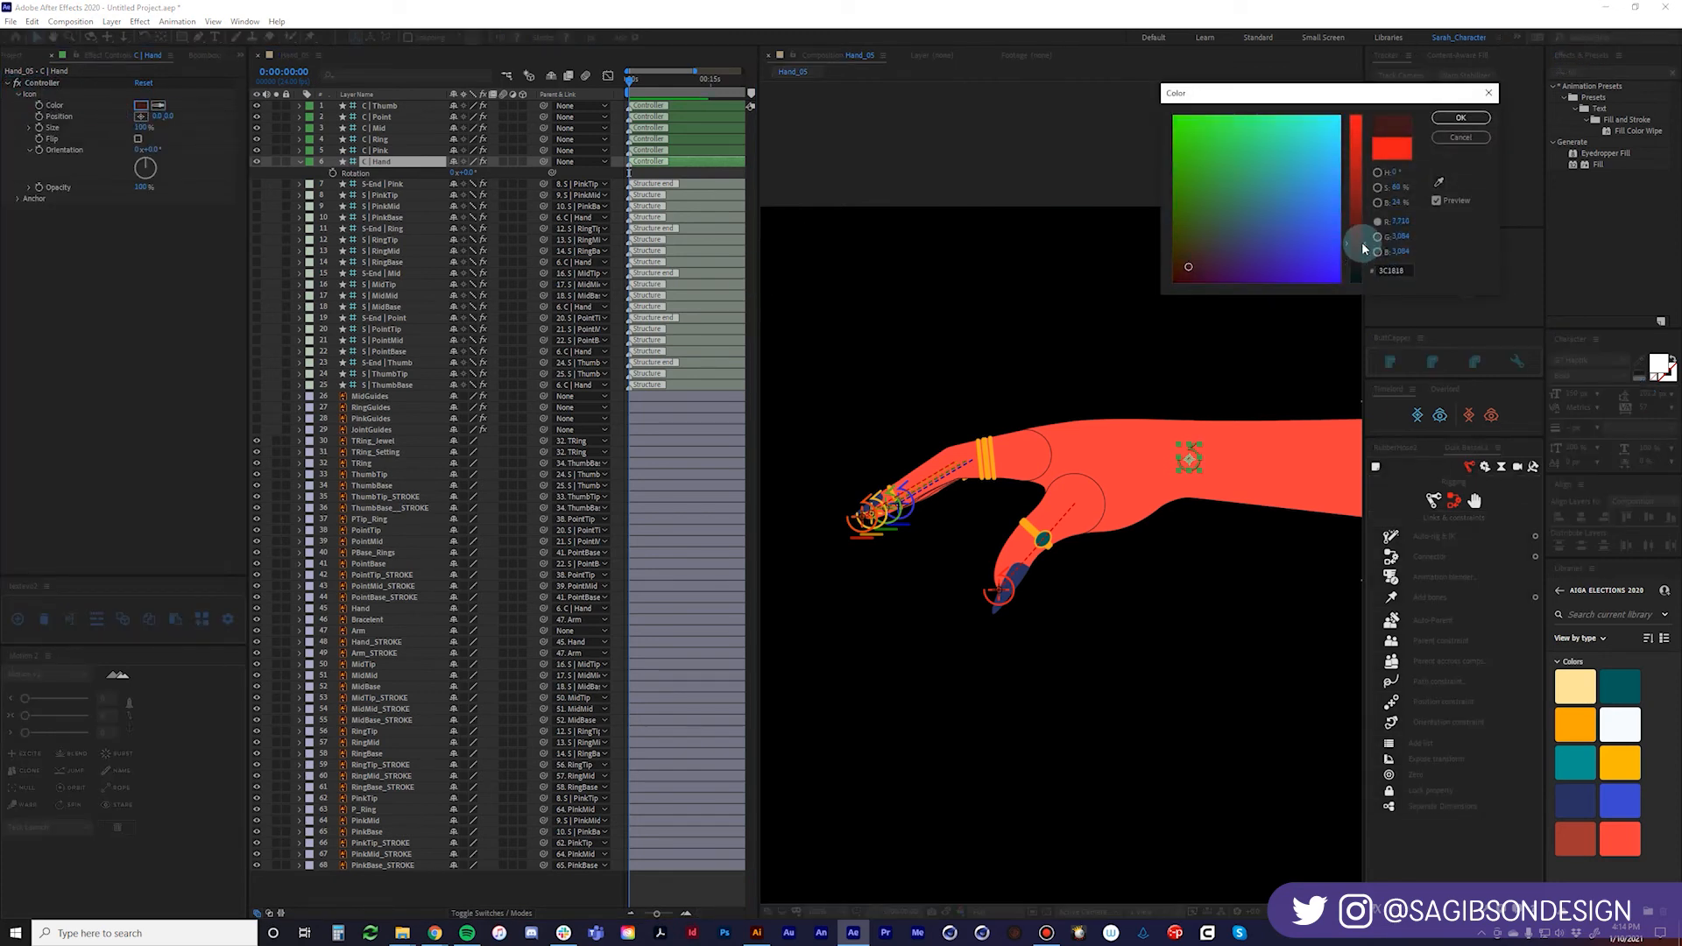
left_click(1239, 270)
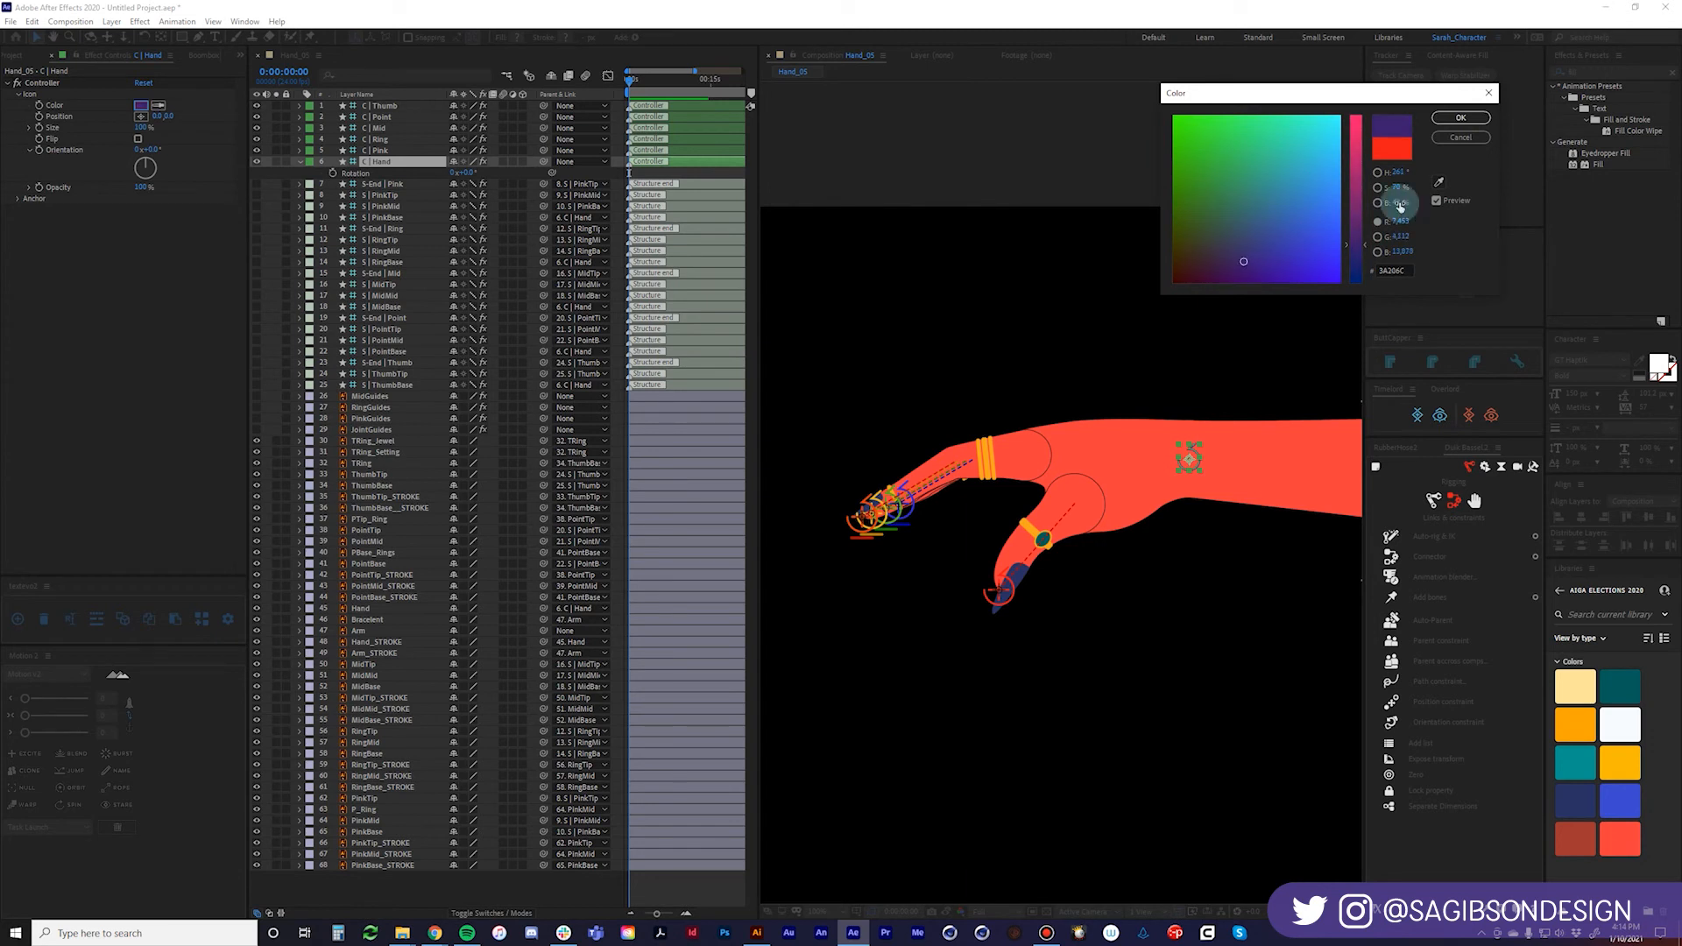
left_click(1455, 120)
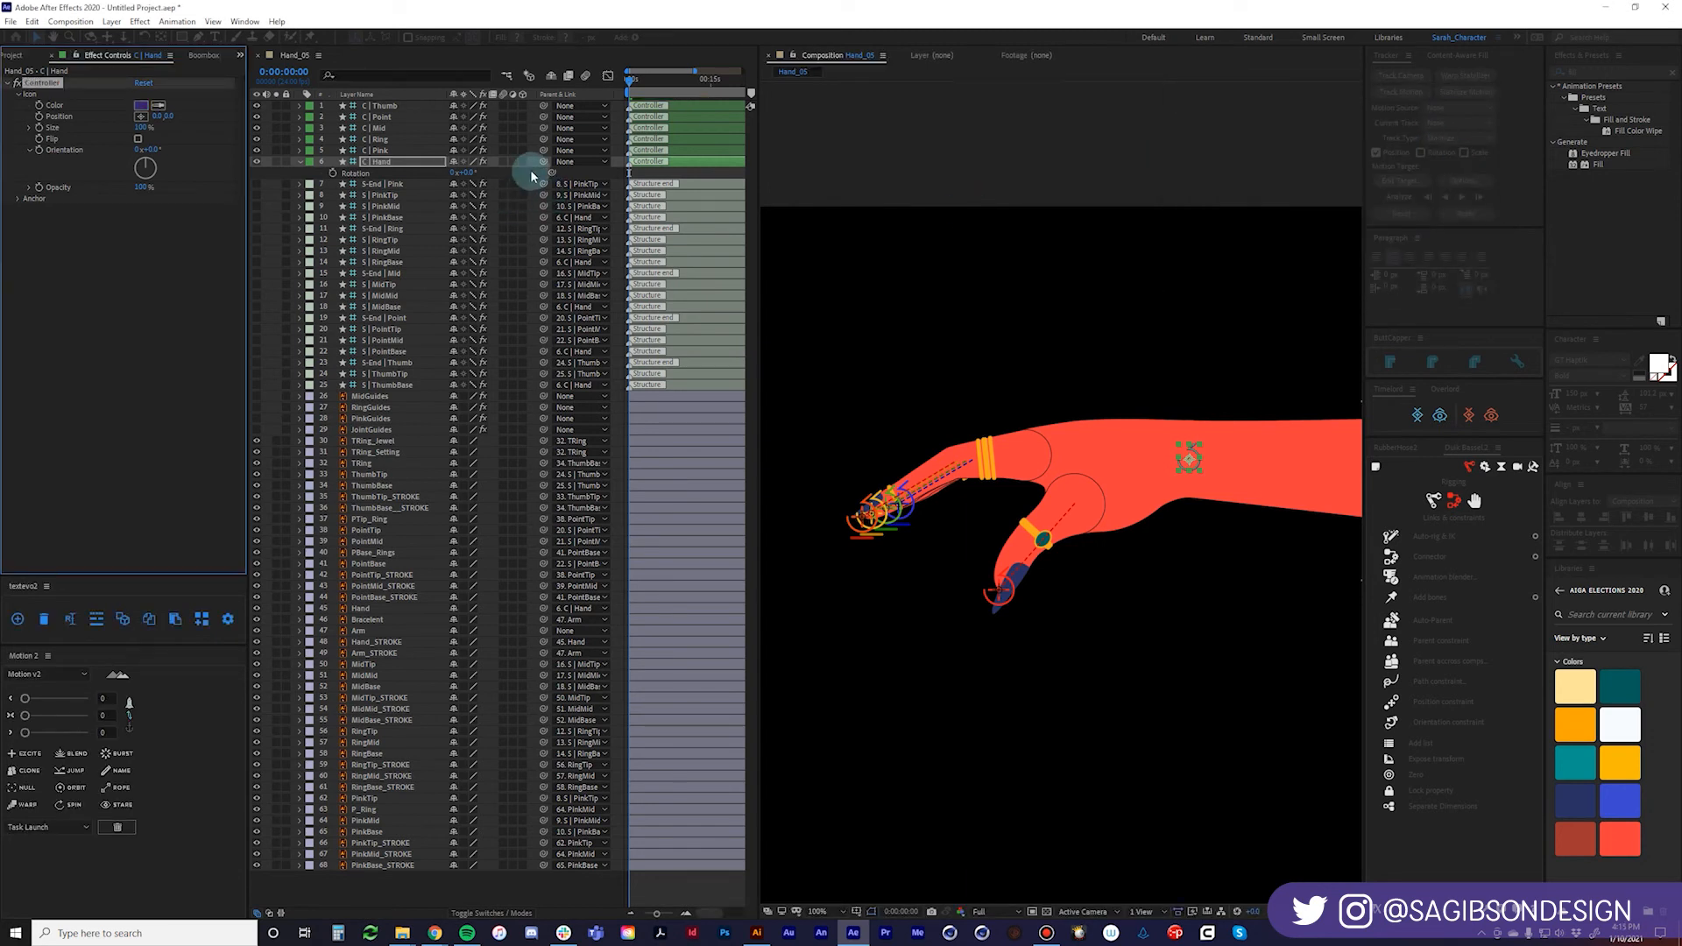
Offset the C | Thumb controller's icon position to 70, 40 and set the layer's label color to red.
left_click(382, 106)
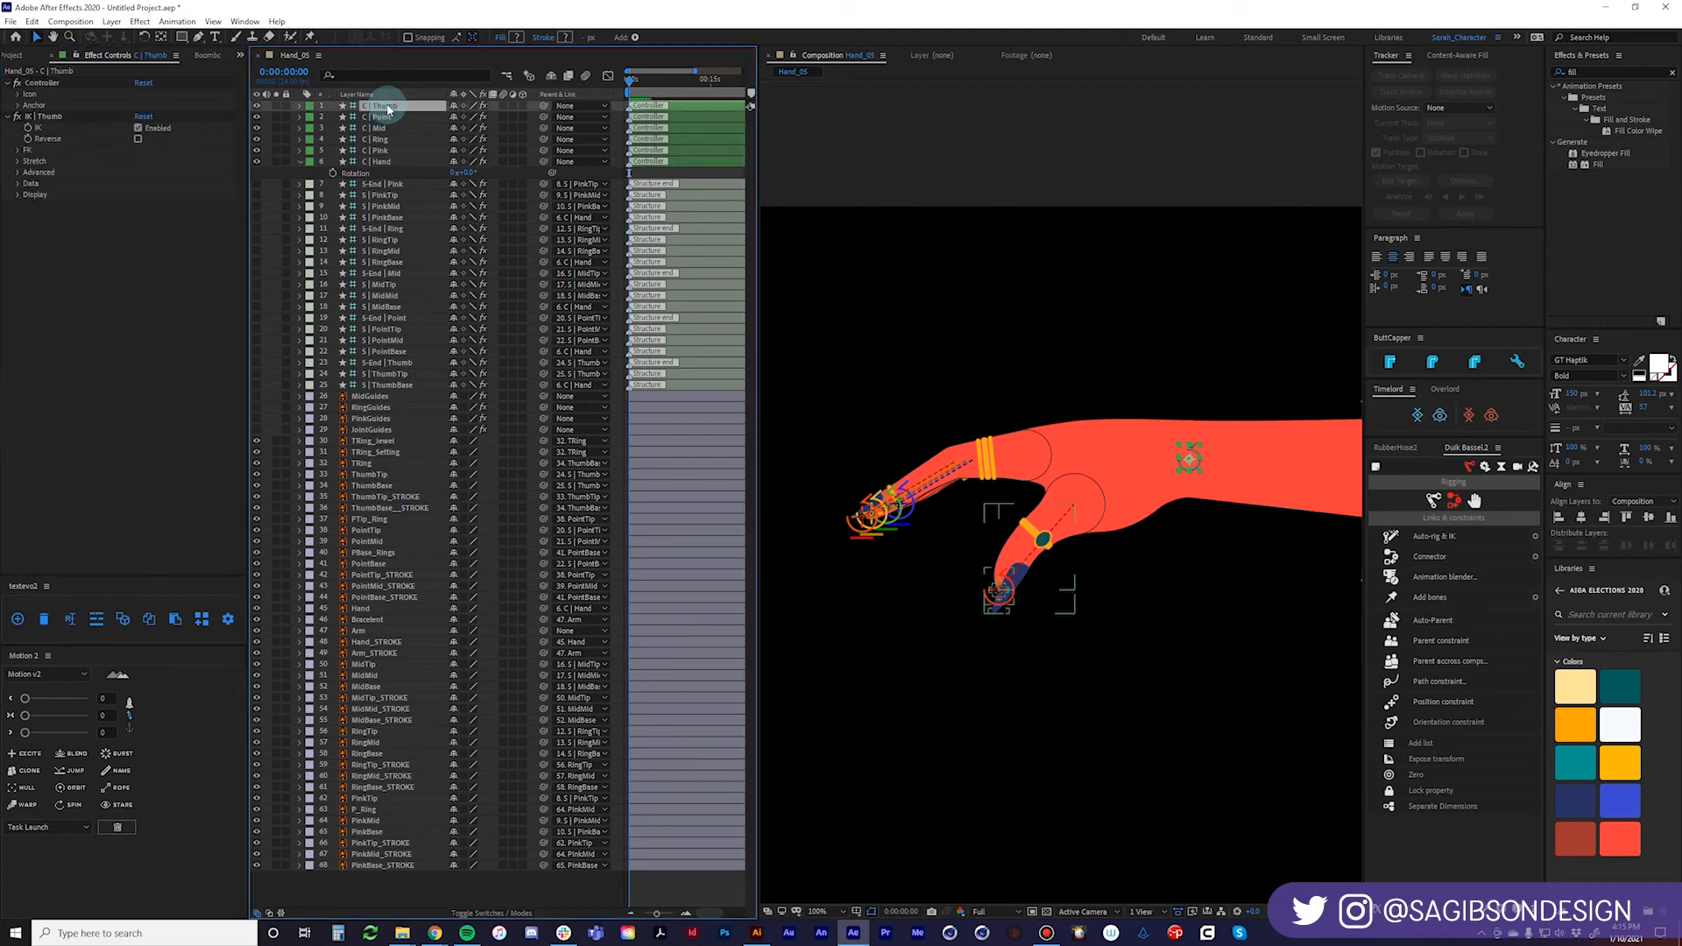
left_click(19, 94)
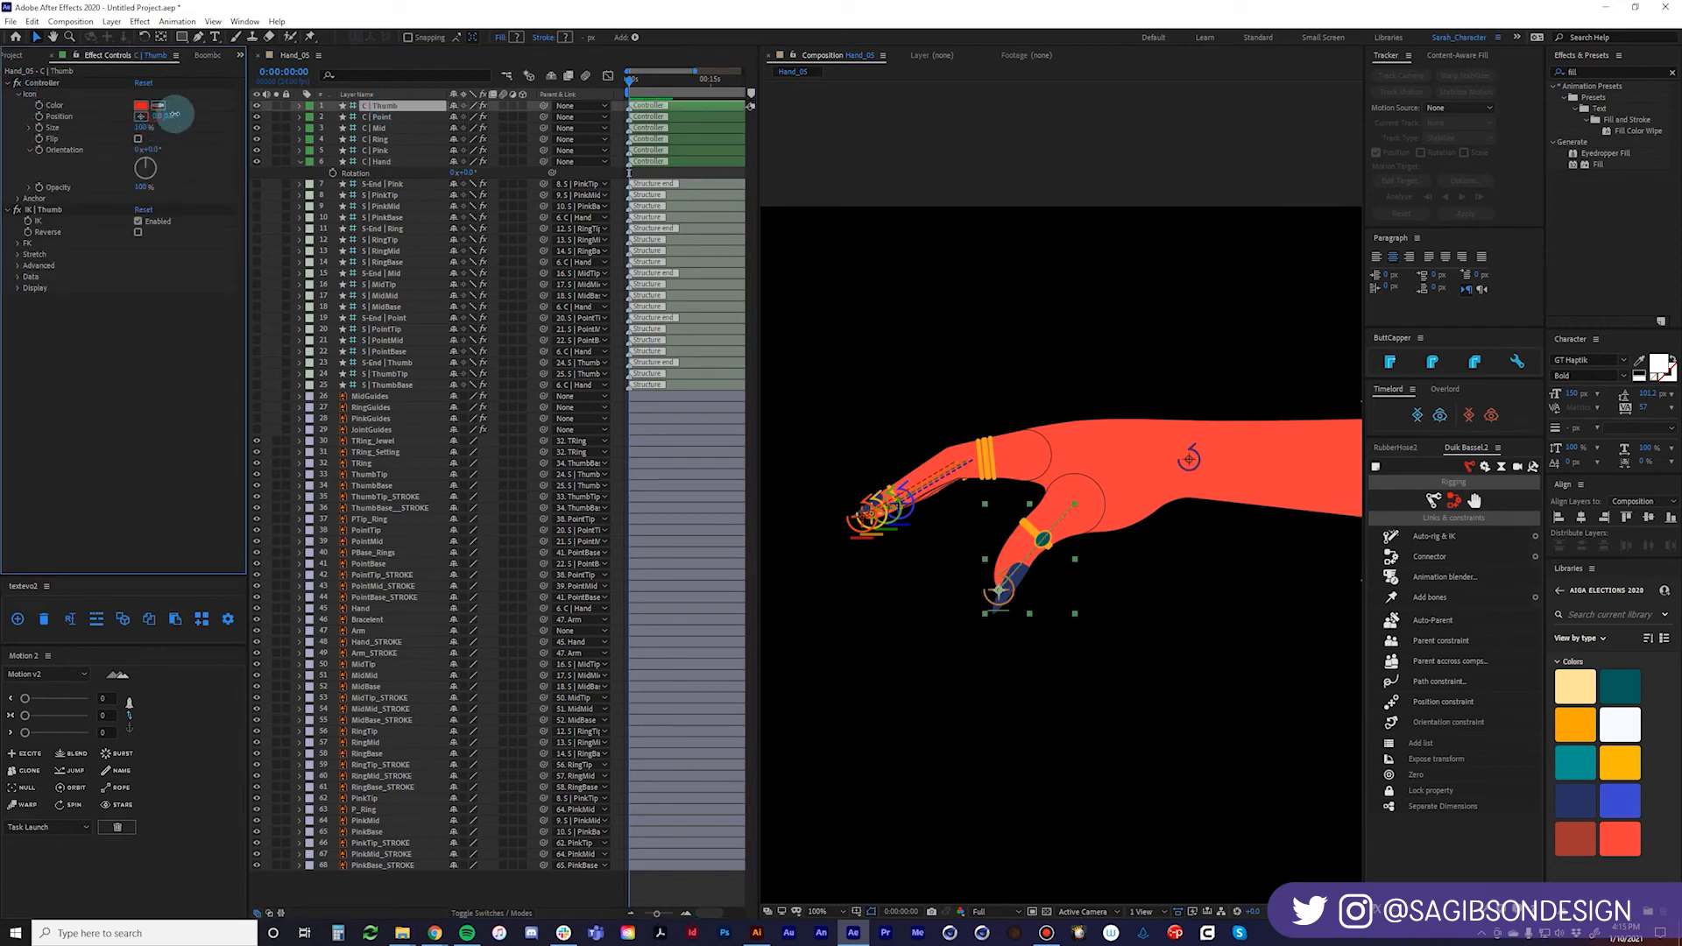
left_click_drag(175, 114, 198, 114)
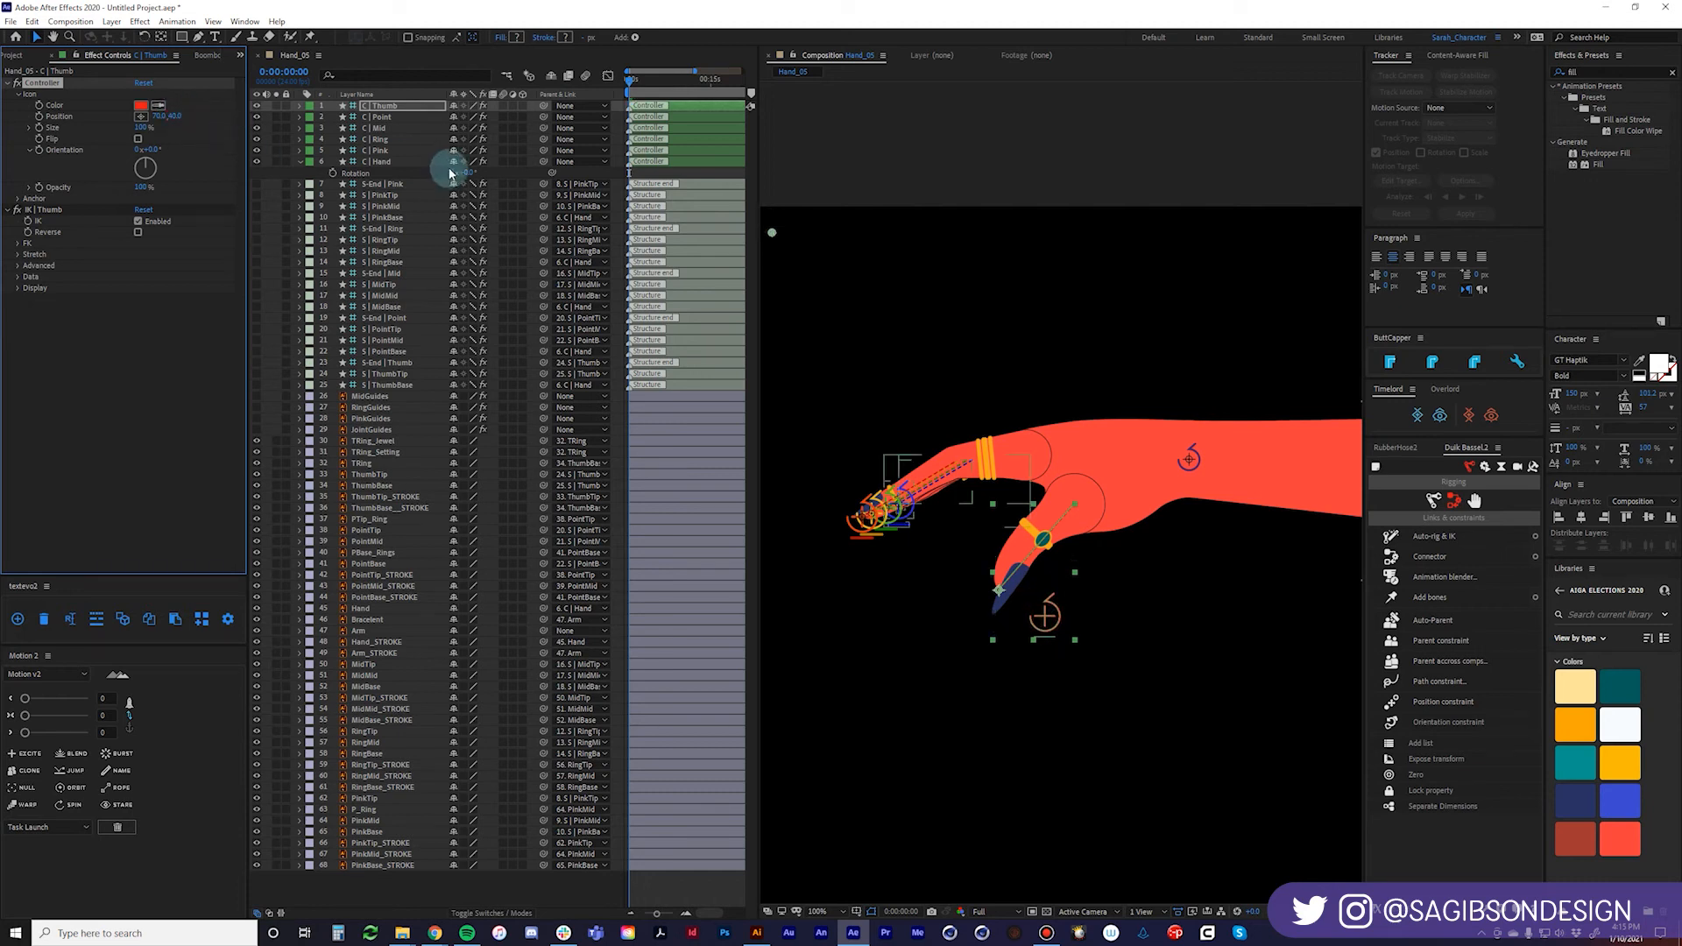
left_click(310, 107)
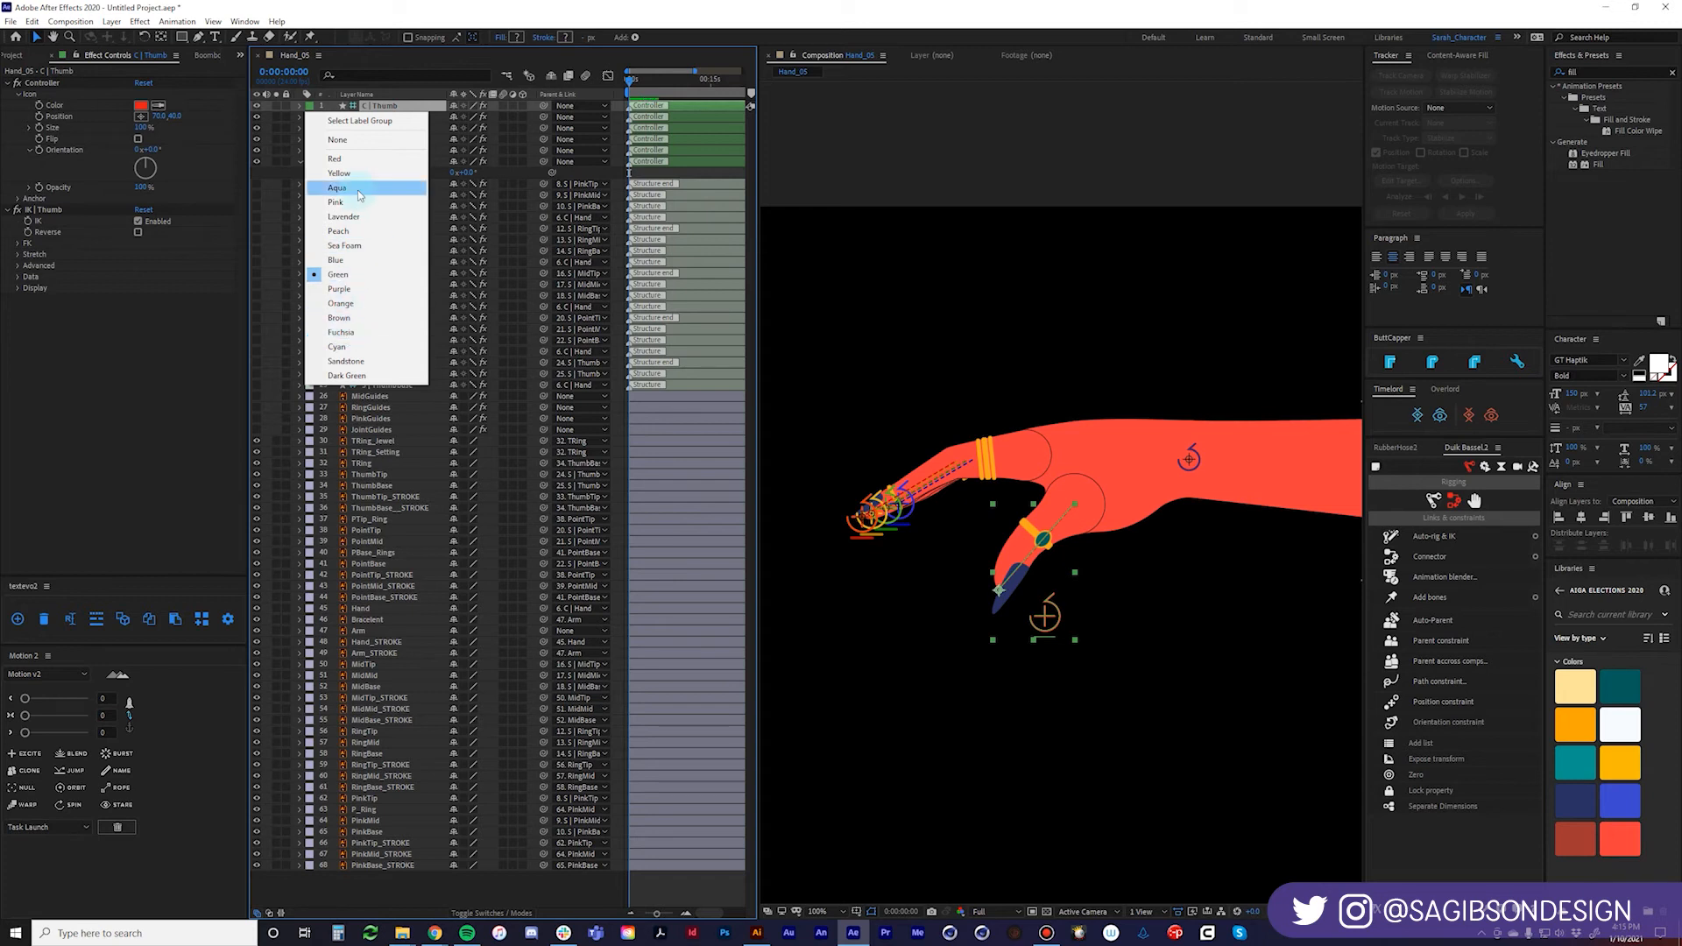
left_click(355, 158)
Set the C | Point layer's label to orange and offset its controller icon outward from the fingertip, to about -49, 0.
left_click(377, 117)
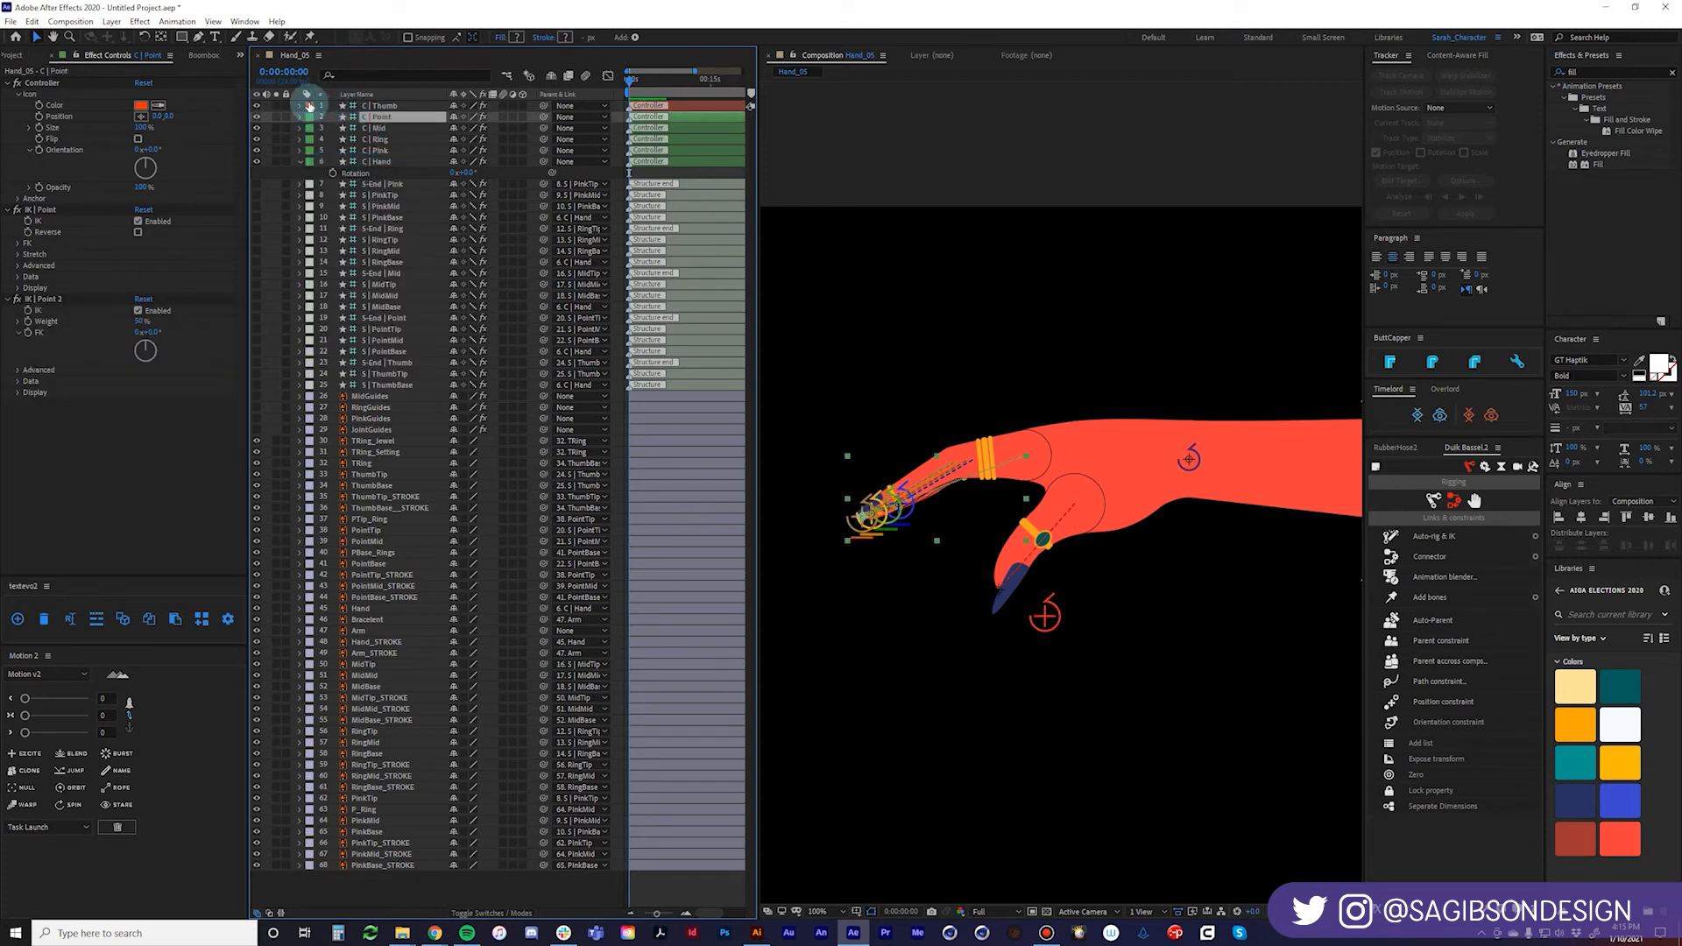
left_click(309, 117)
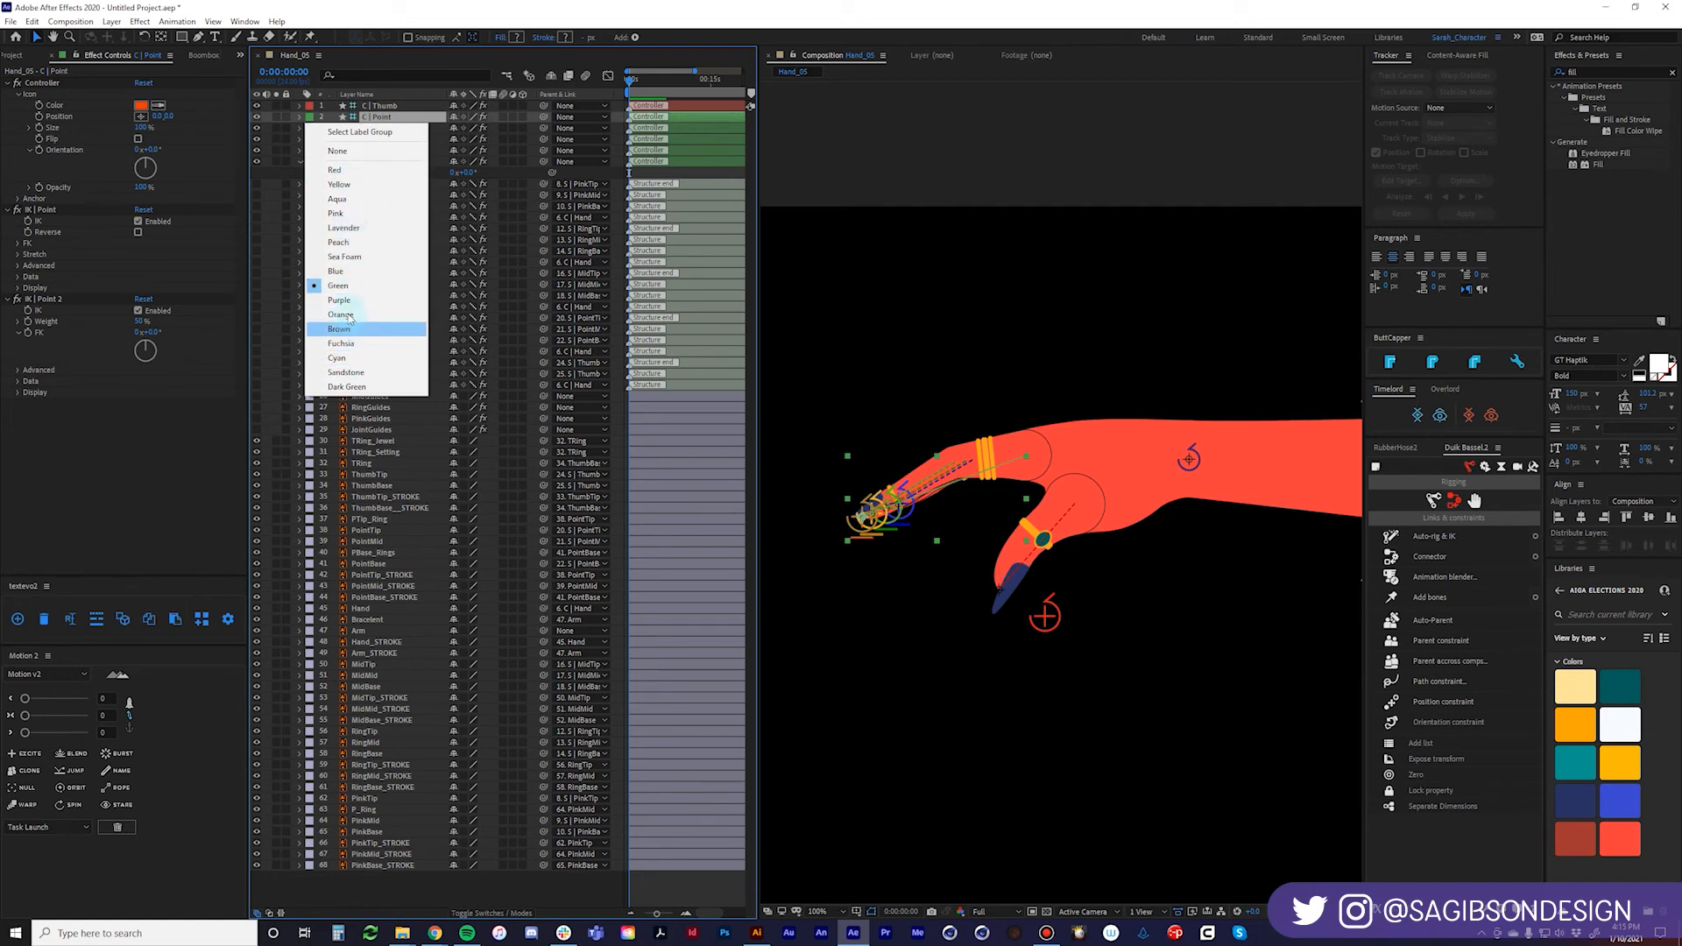
left_click(346, 314)
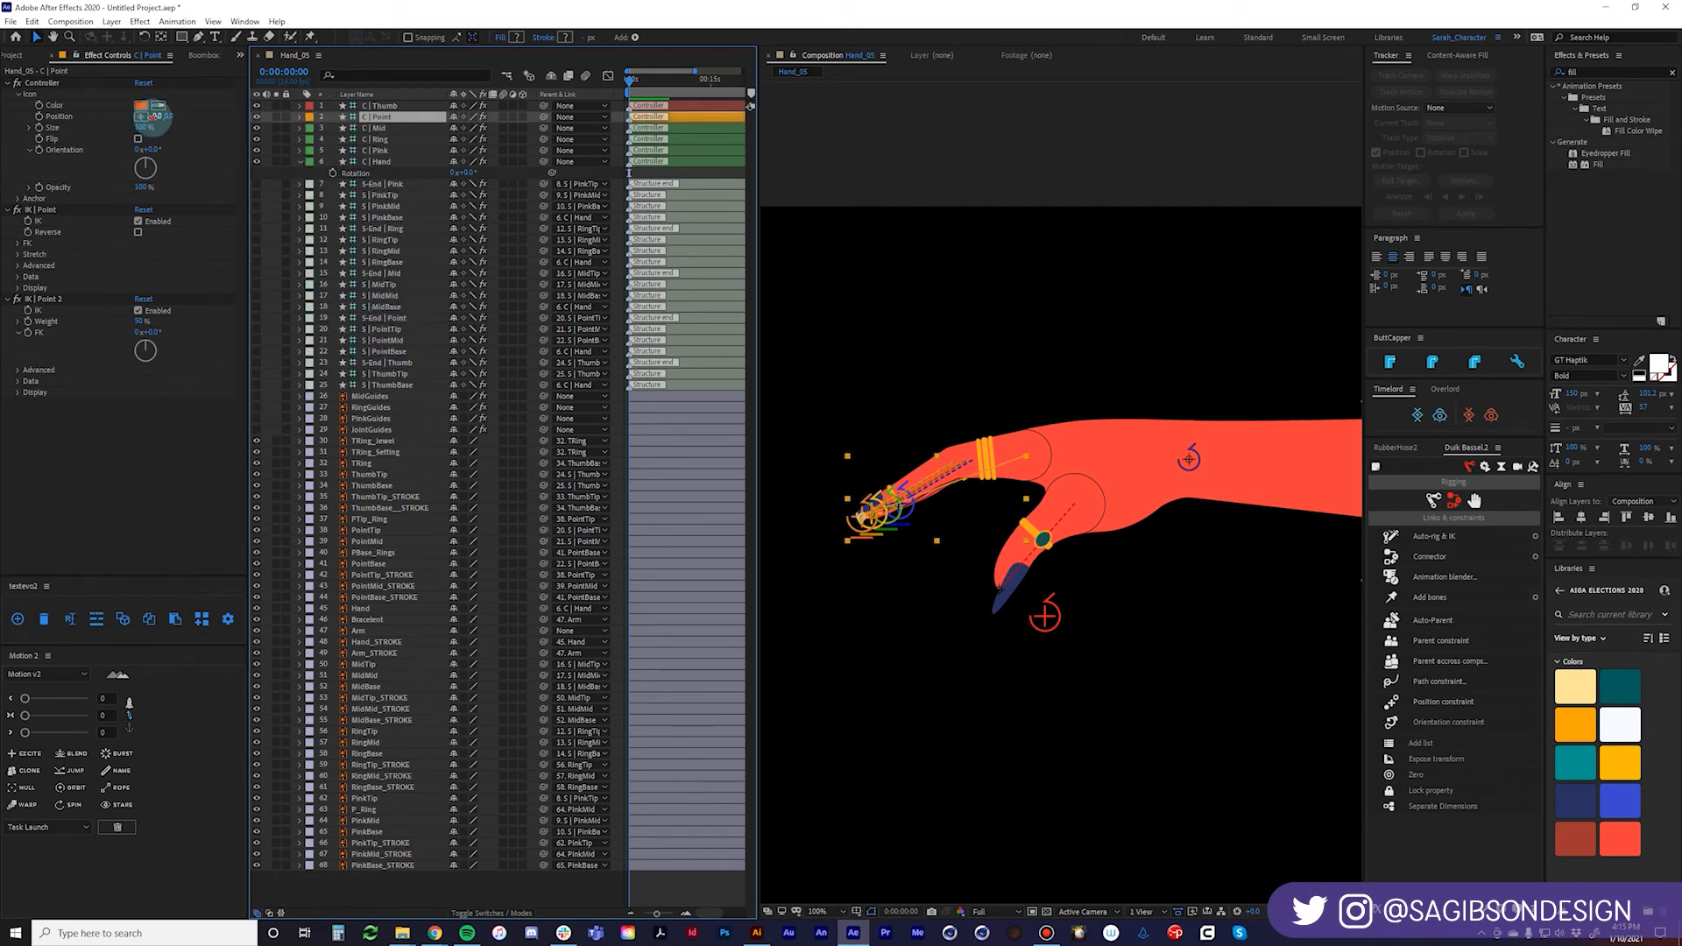
mouse_move(150, 117)
left_mouse_down()
mouse_move(70, 118)
mouse_move(123, 117)
left_mouse_up()
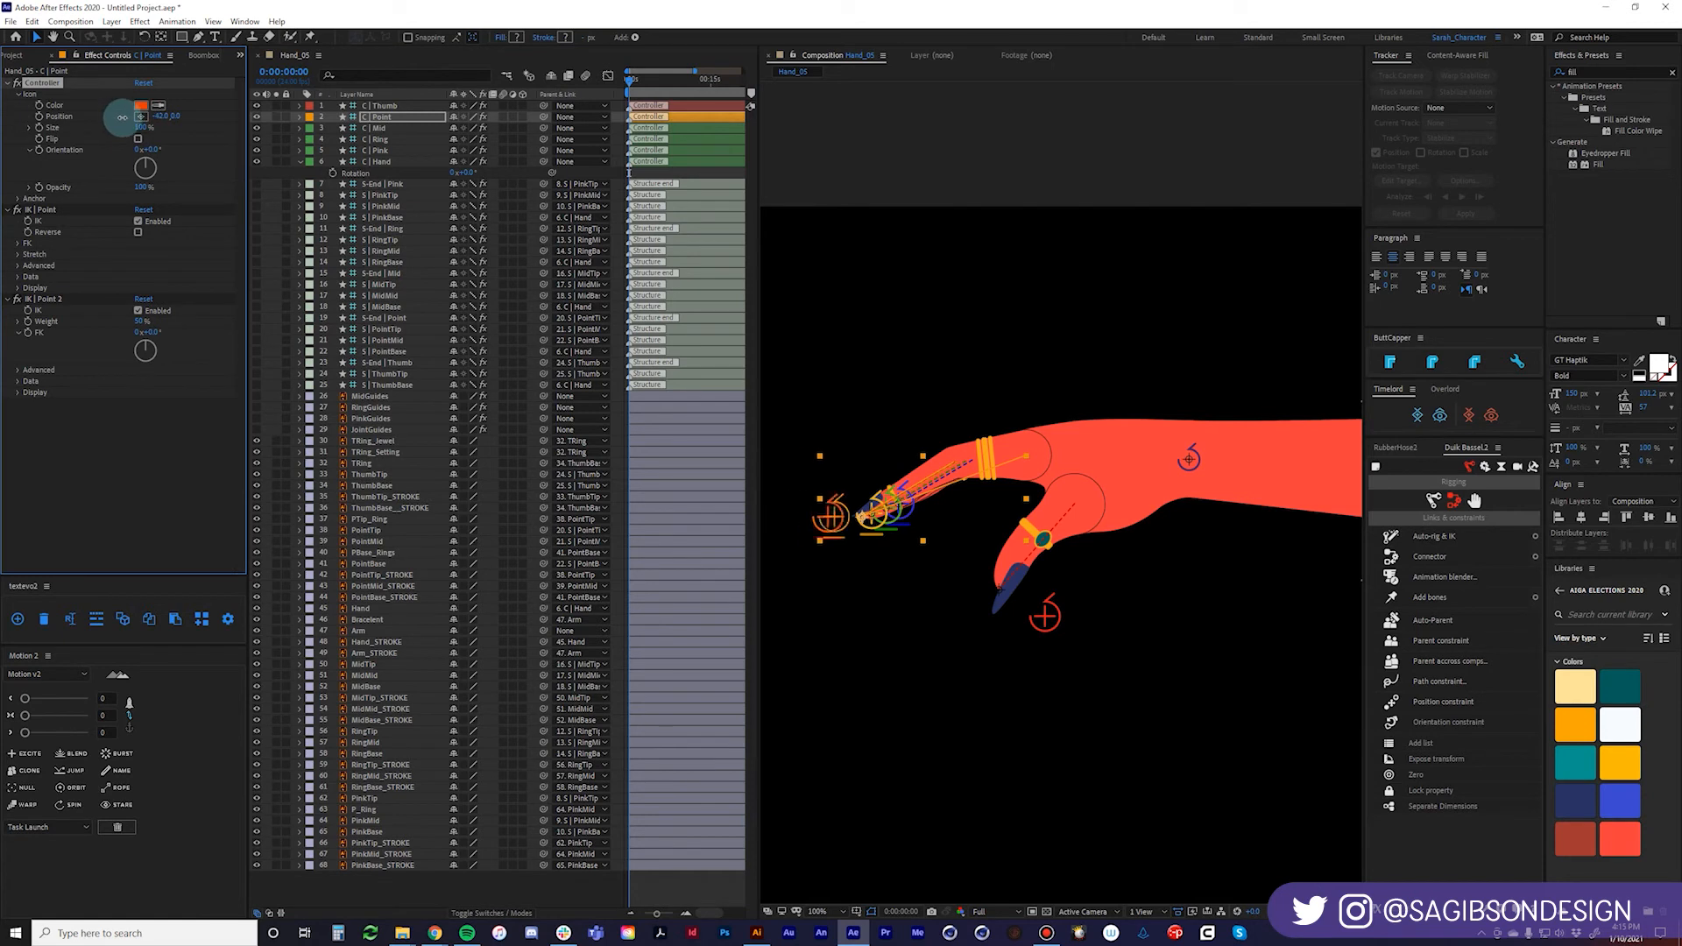
Set the C | Mid layer's label to yellow and offset its controller icon outward and above the C | Point icon.
left_click(384, 128)
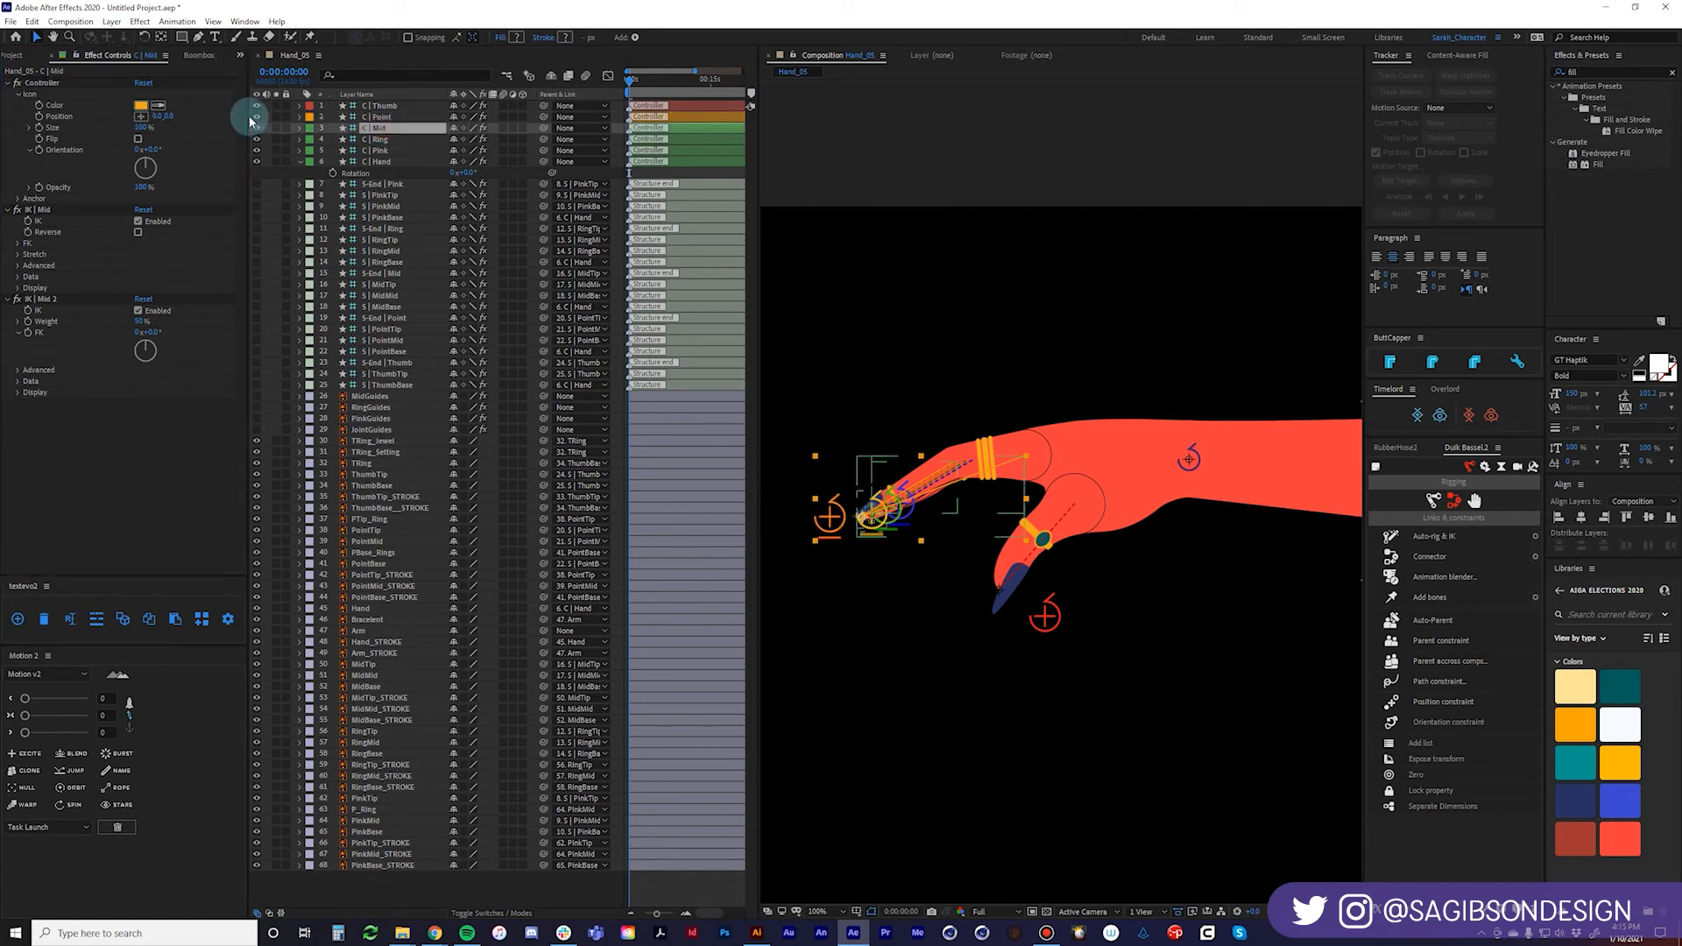
left_click(309, 128)
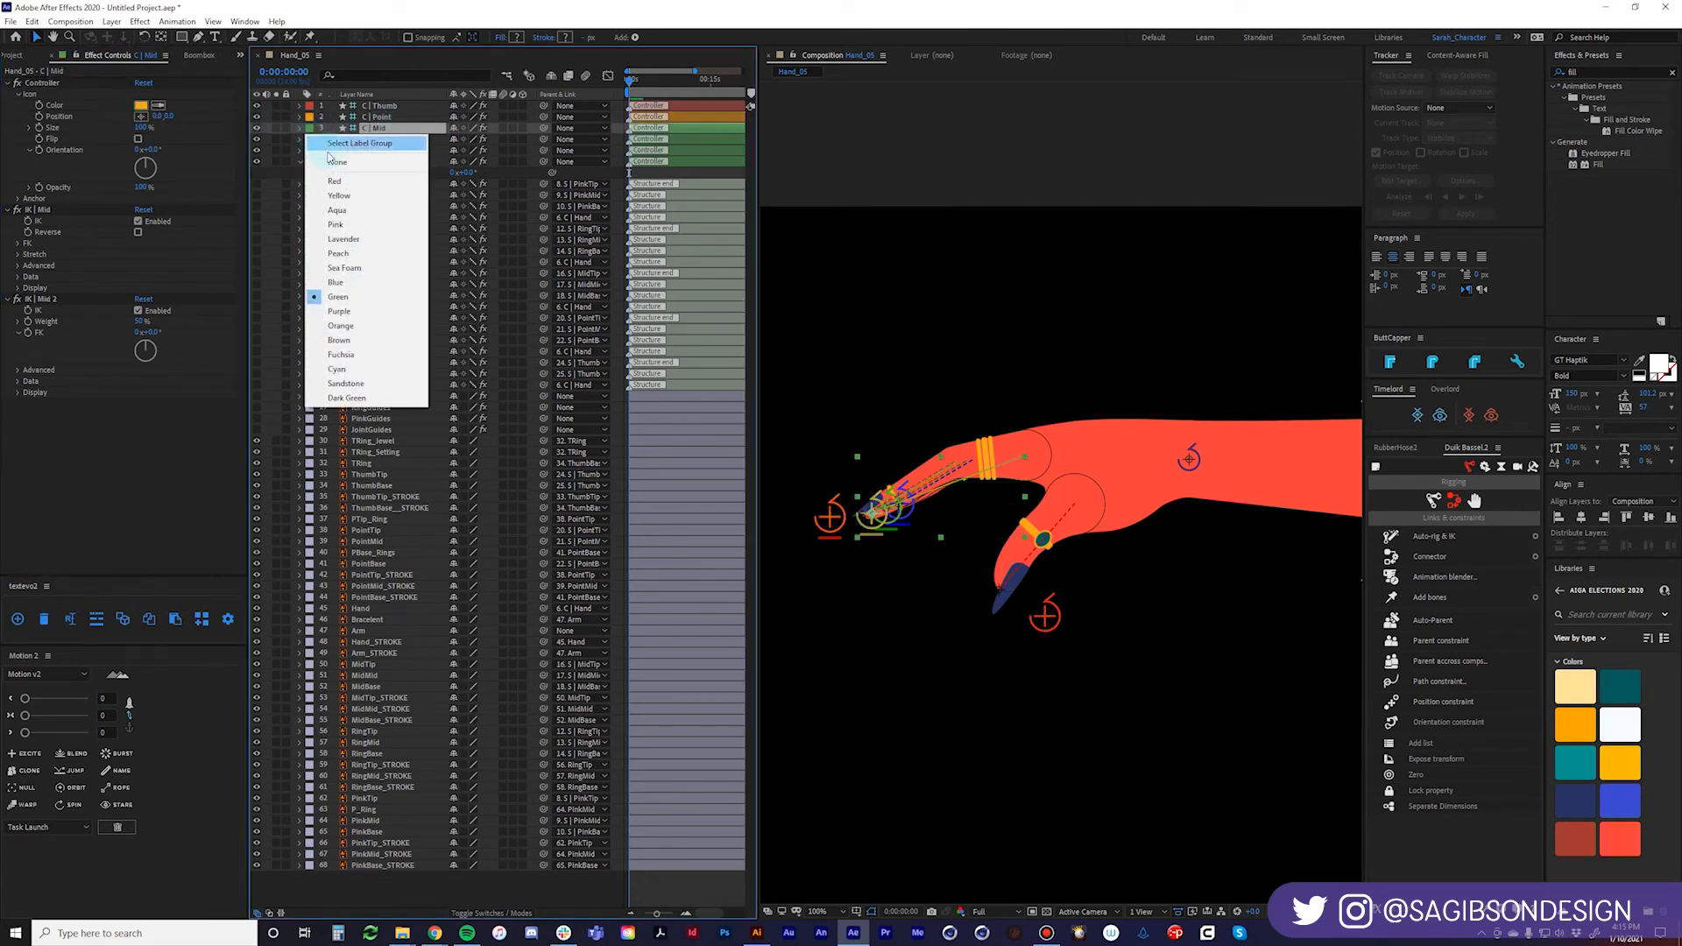
left_click(336, 196)
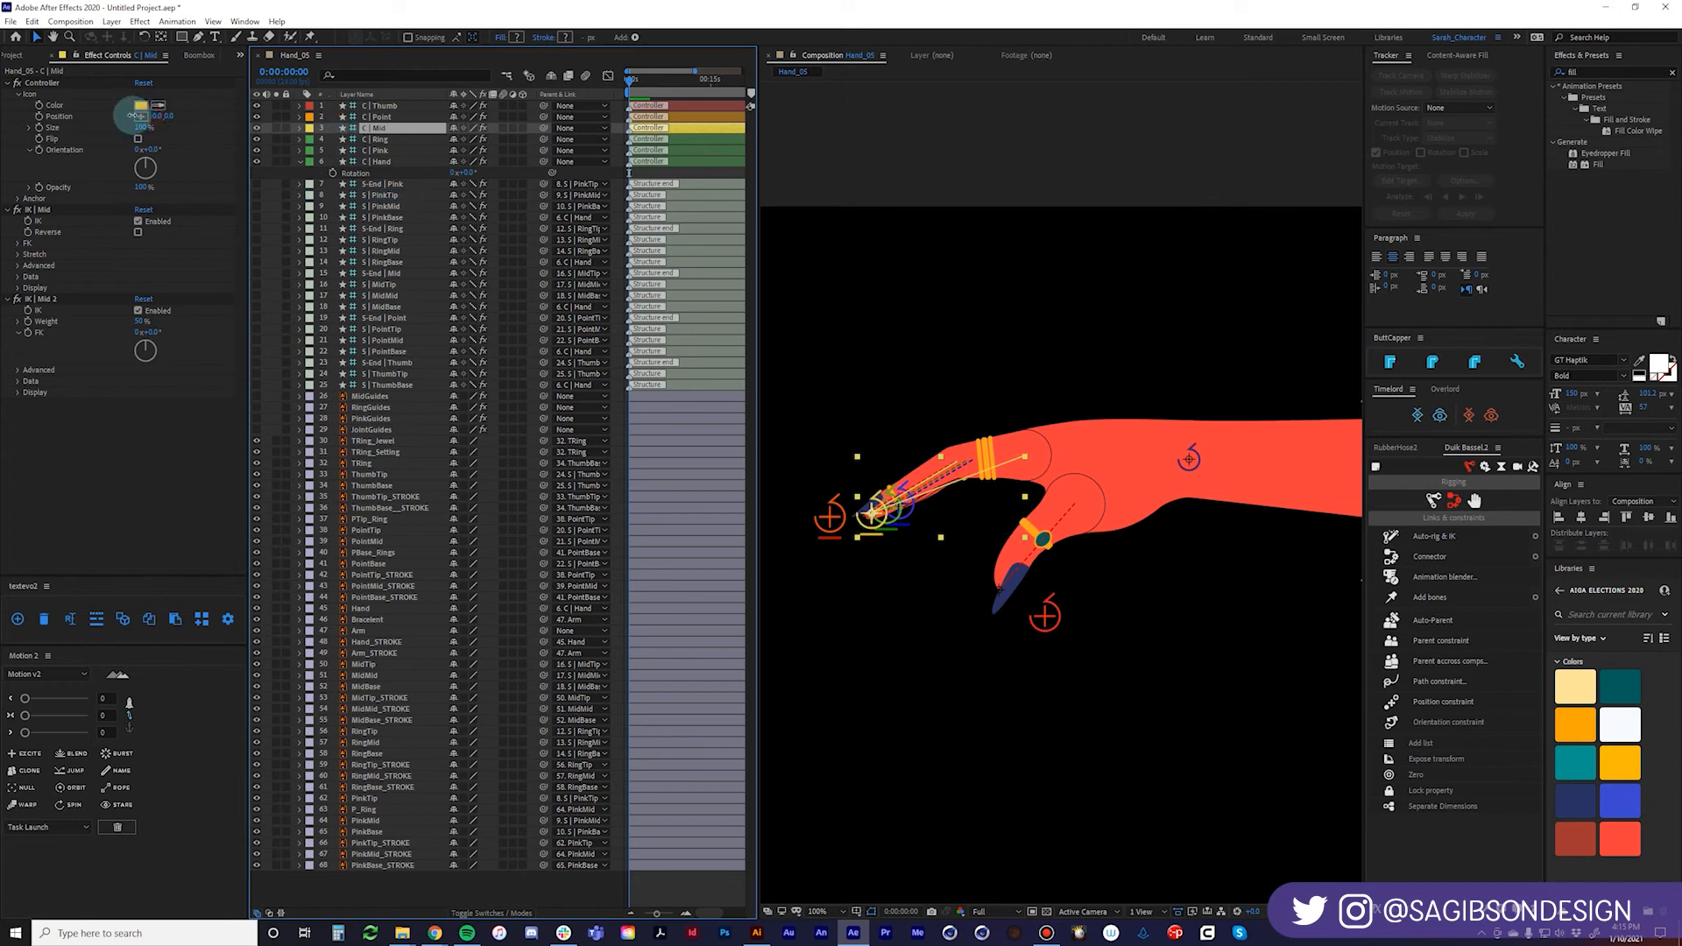
left_click_drag(136, 116, 85, 165)
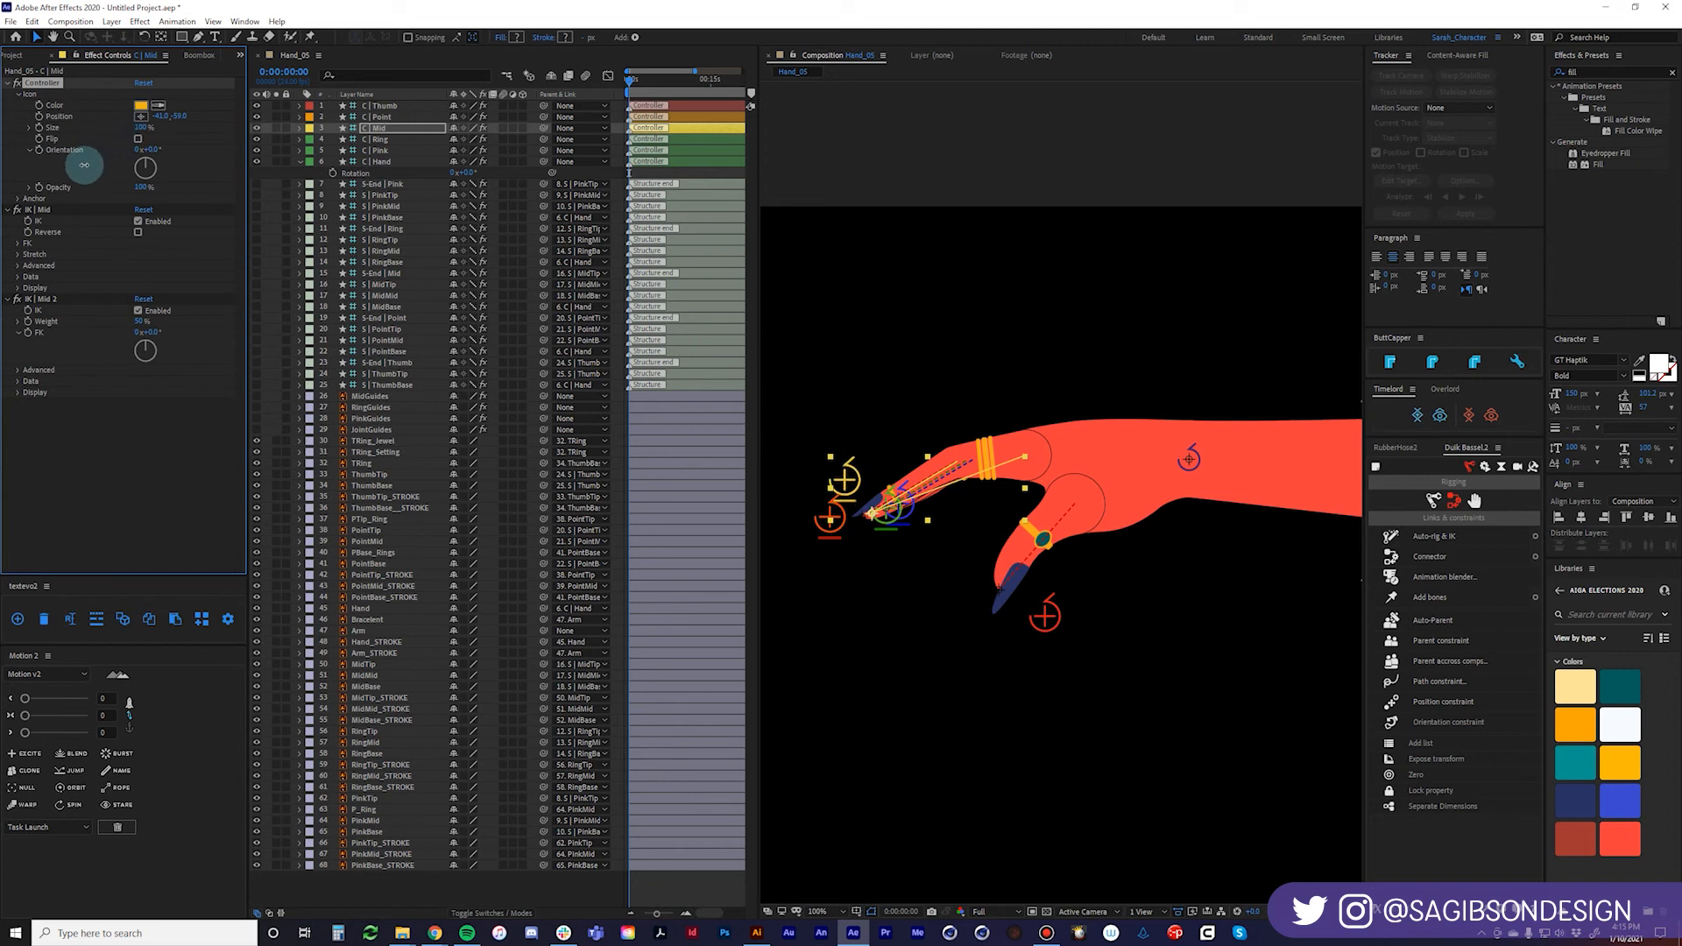
Keep the C | Ring layer's green label and offset its controller icon above and beside the C | Mid icon.
left_click(376, 140)
left_click(307, 141)
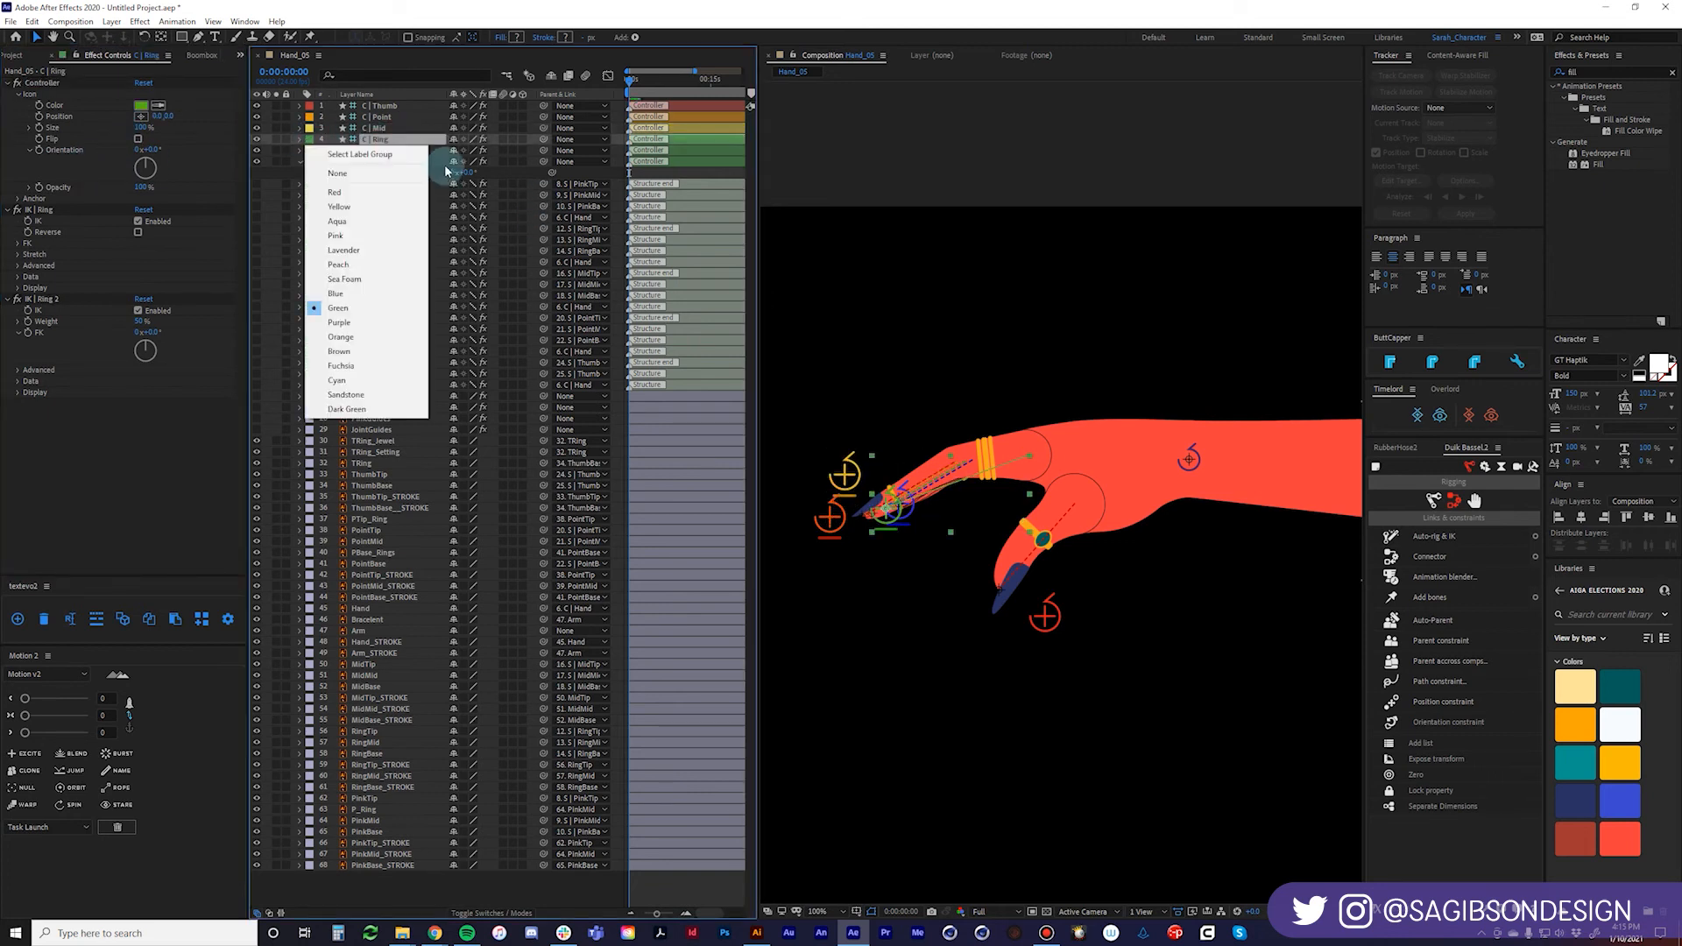
left_click(434, 142)
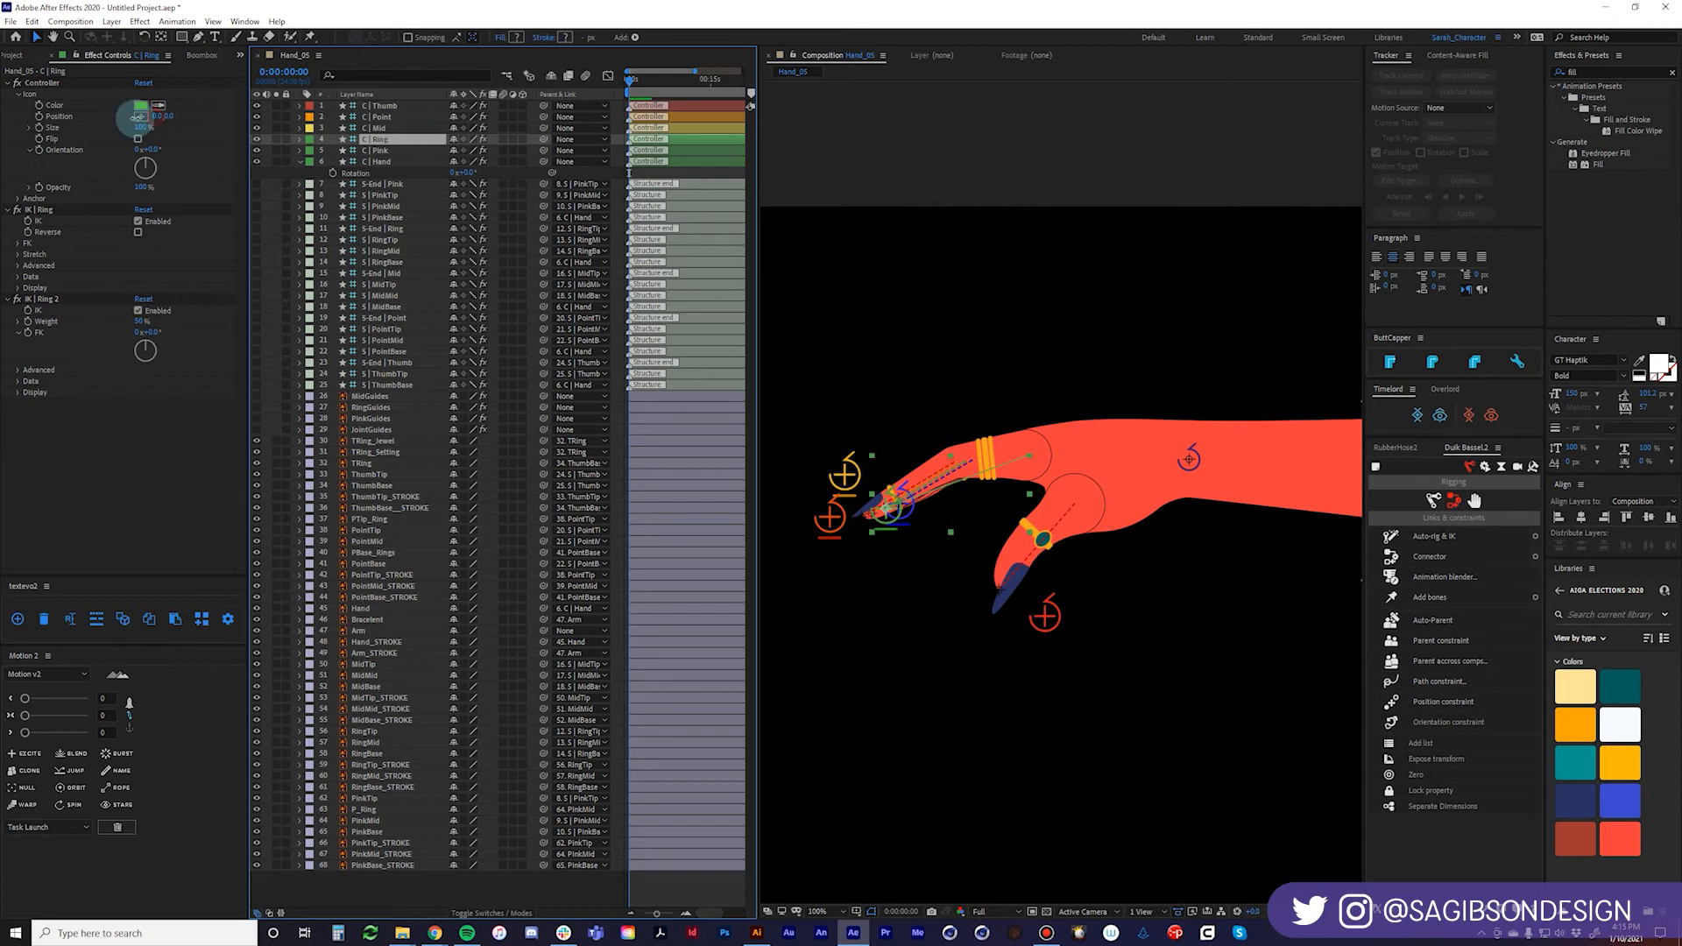
left_click_drag(138, 117, 218, 123)
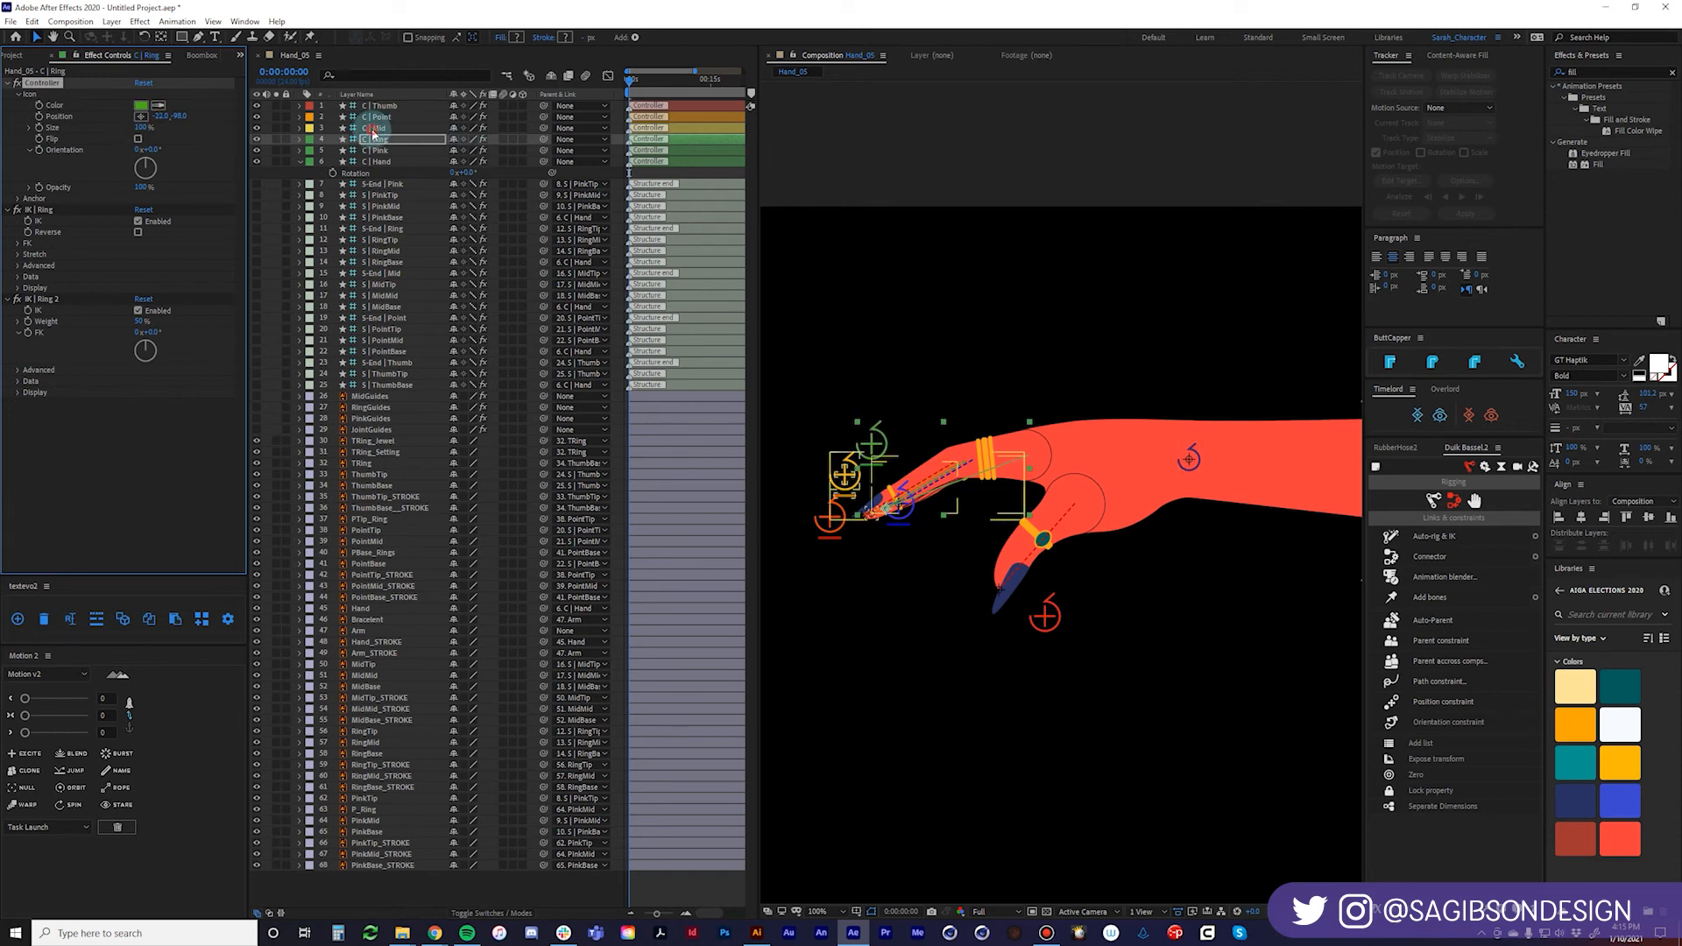
Shift the C | Mid and C | Ring controller icons farther outward from the fingers to space them in an arc.
left_click(375, 128)
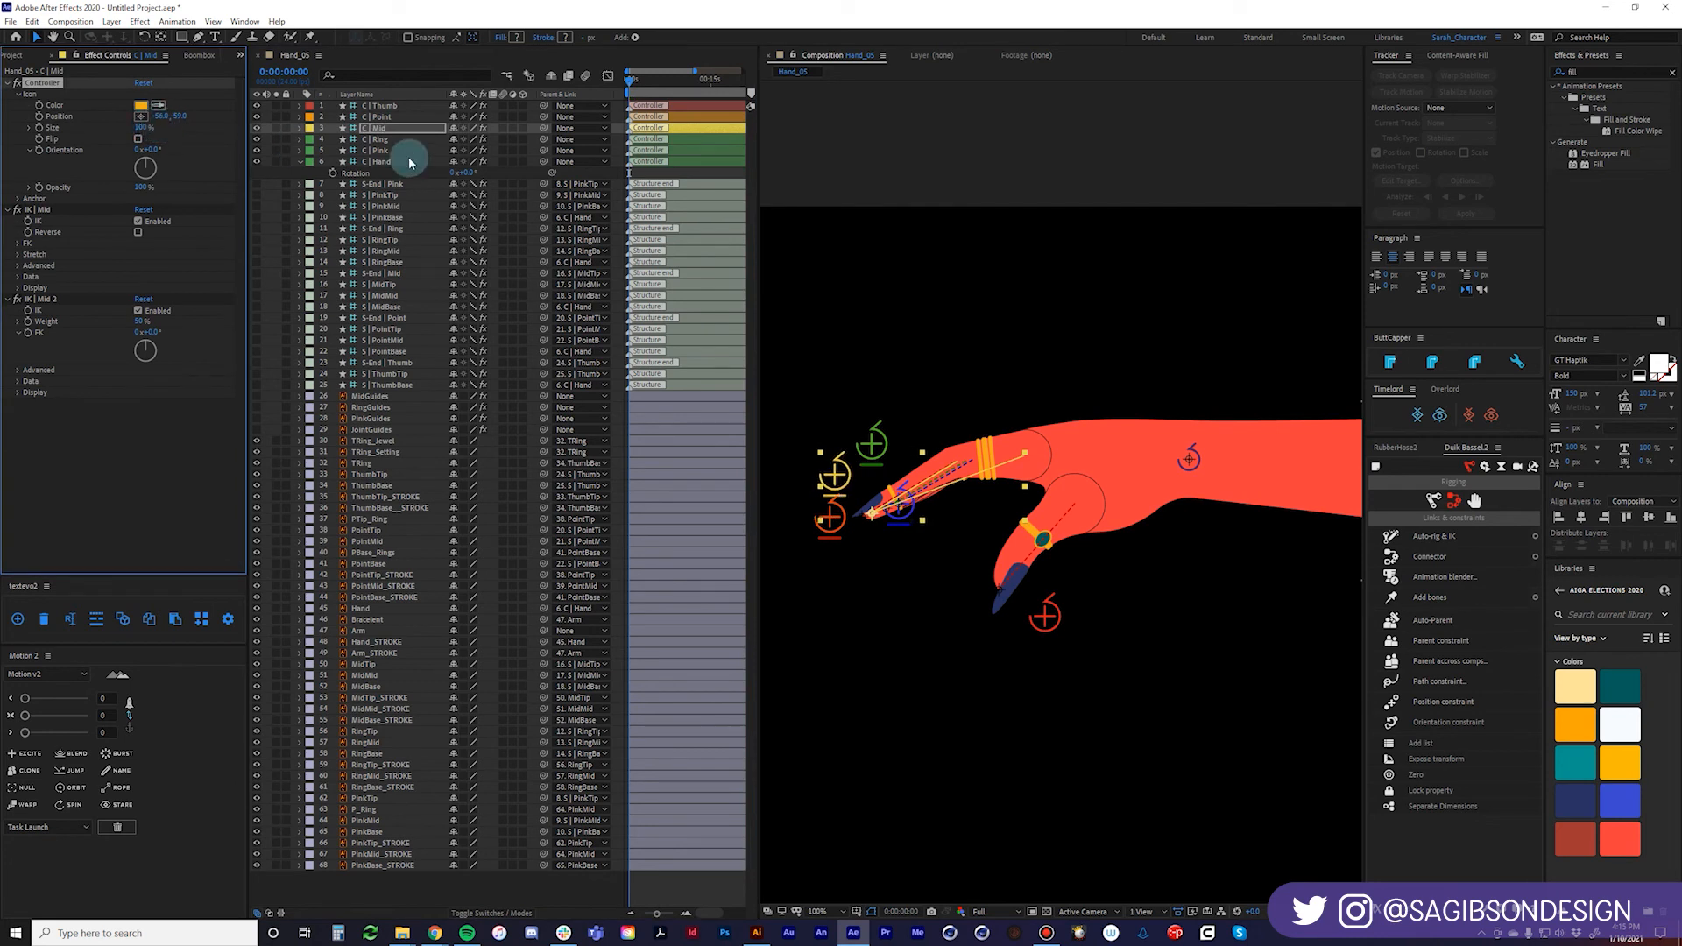
left_click(378, 140)
left_click(155, 117)
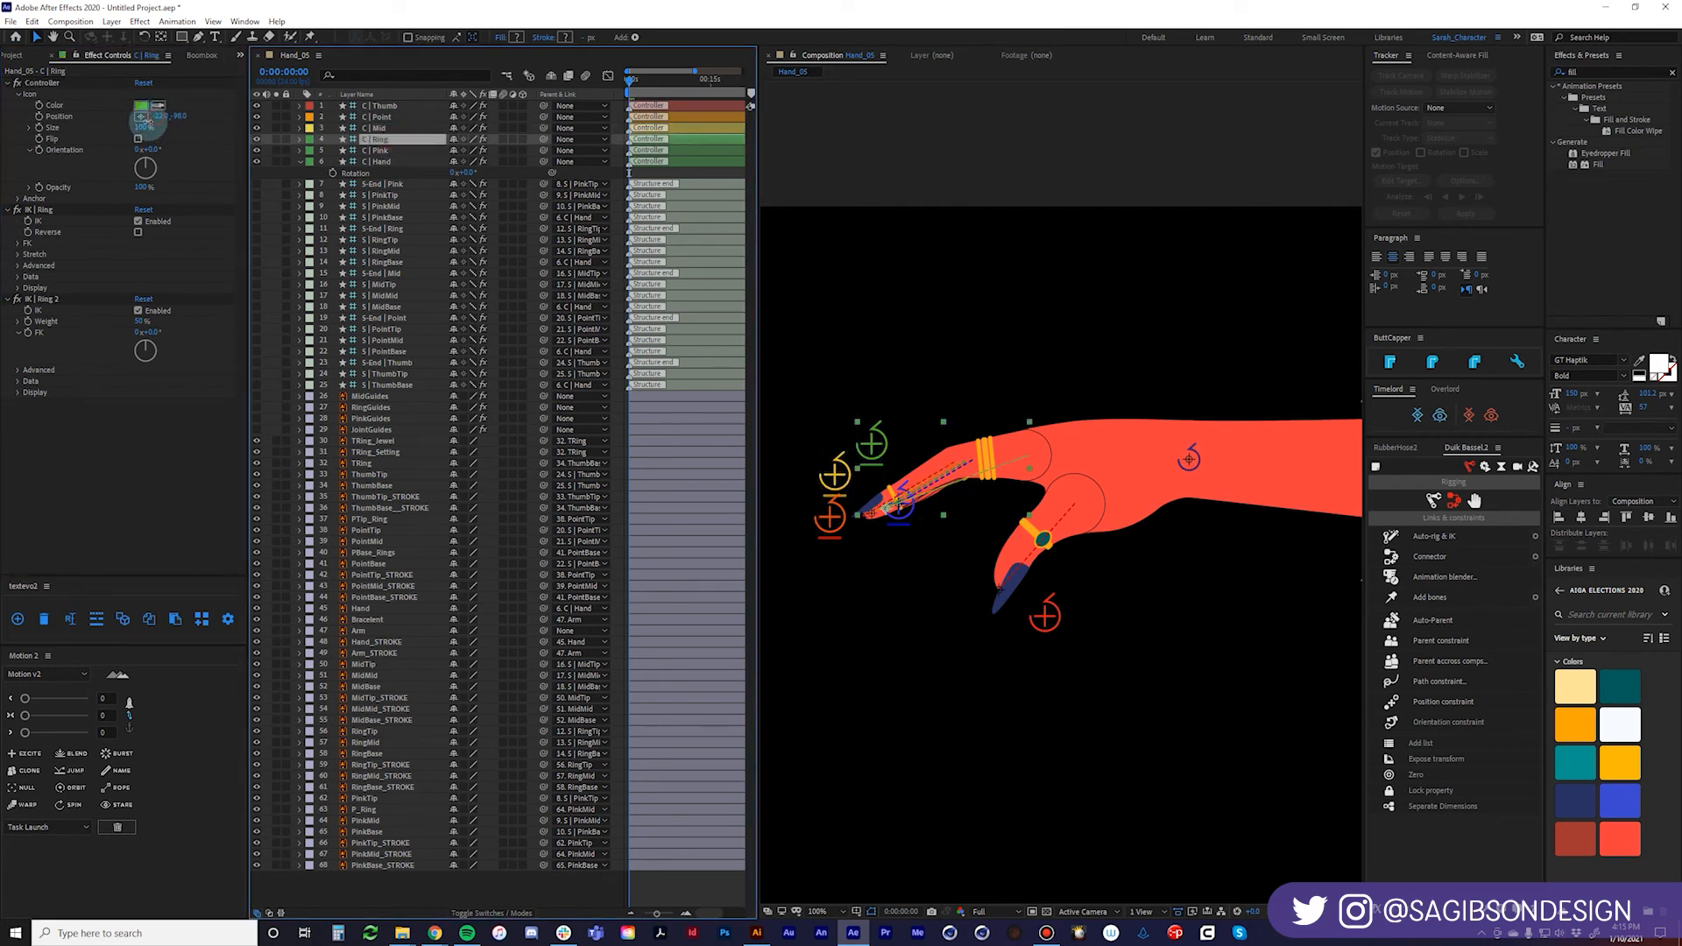
left_click_drag(145, 120, 143, 118)
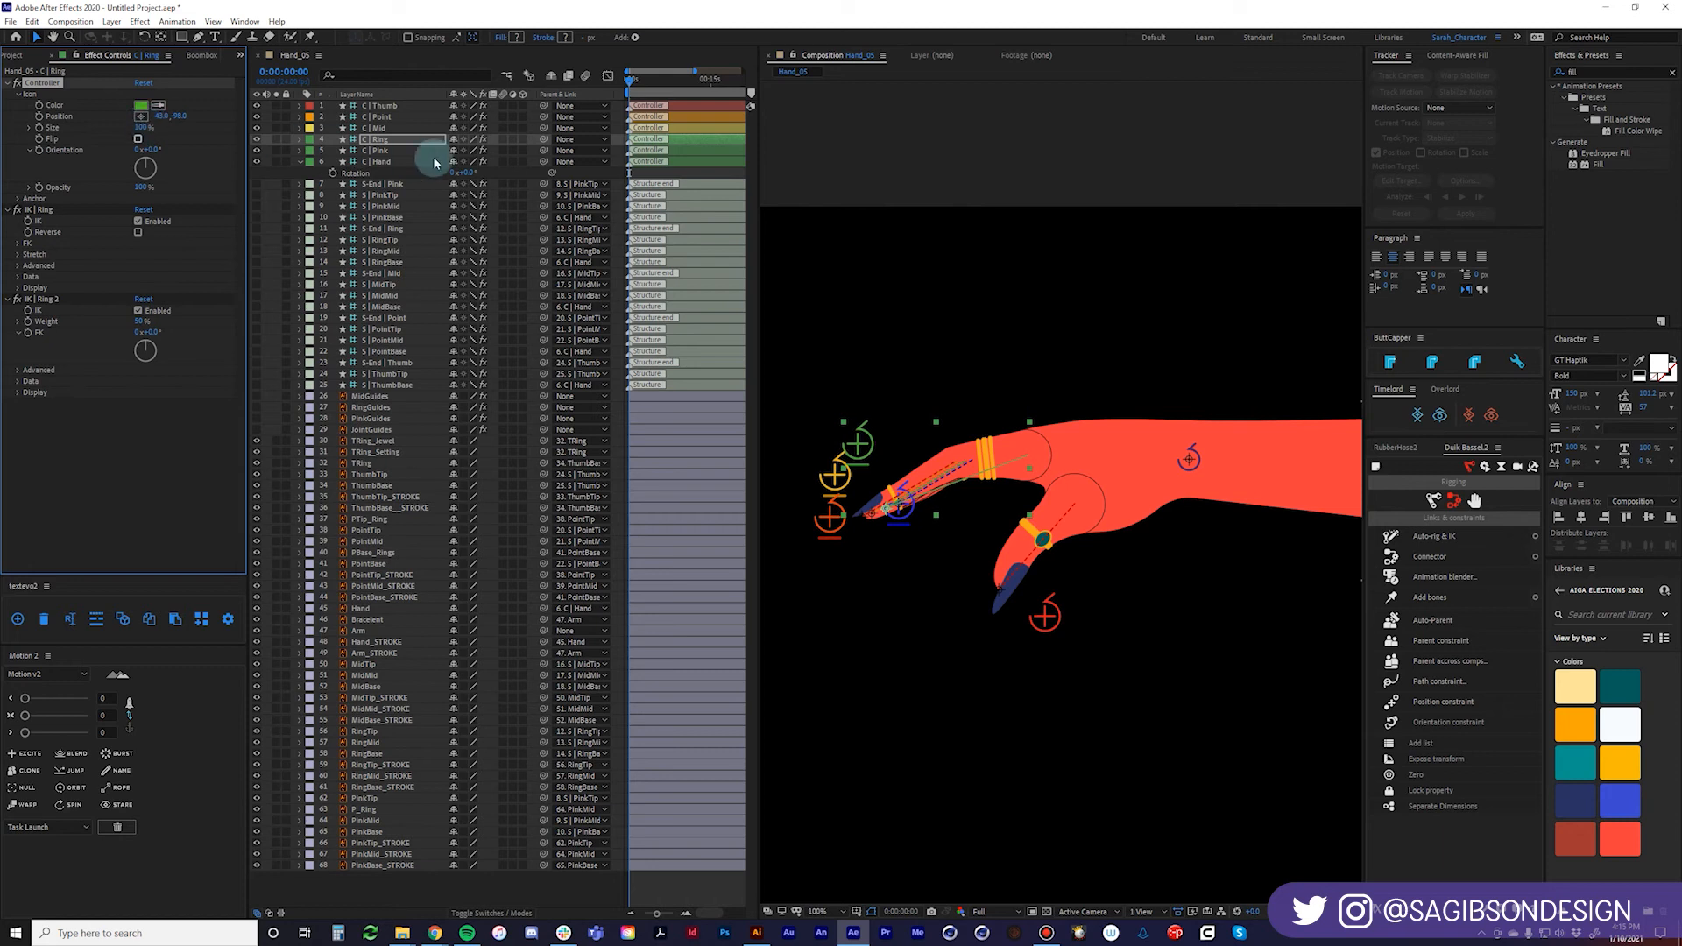
Set the C | Pink layer's label to blue and offset its controller icon above the C | Ring icon, continuing the arc.
left_click(406, 150)
left_click(310, 150)
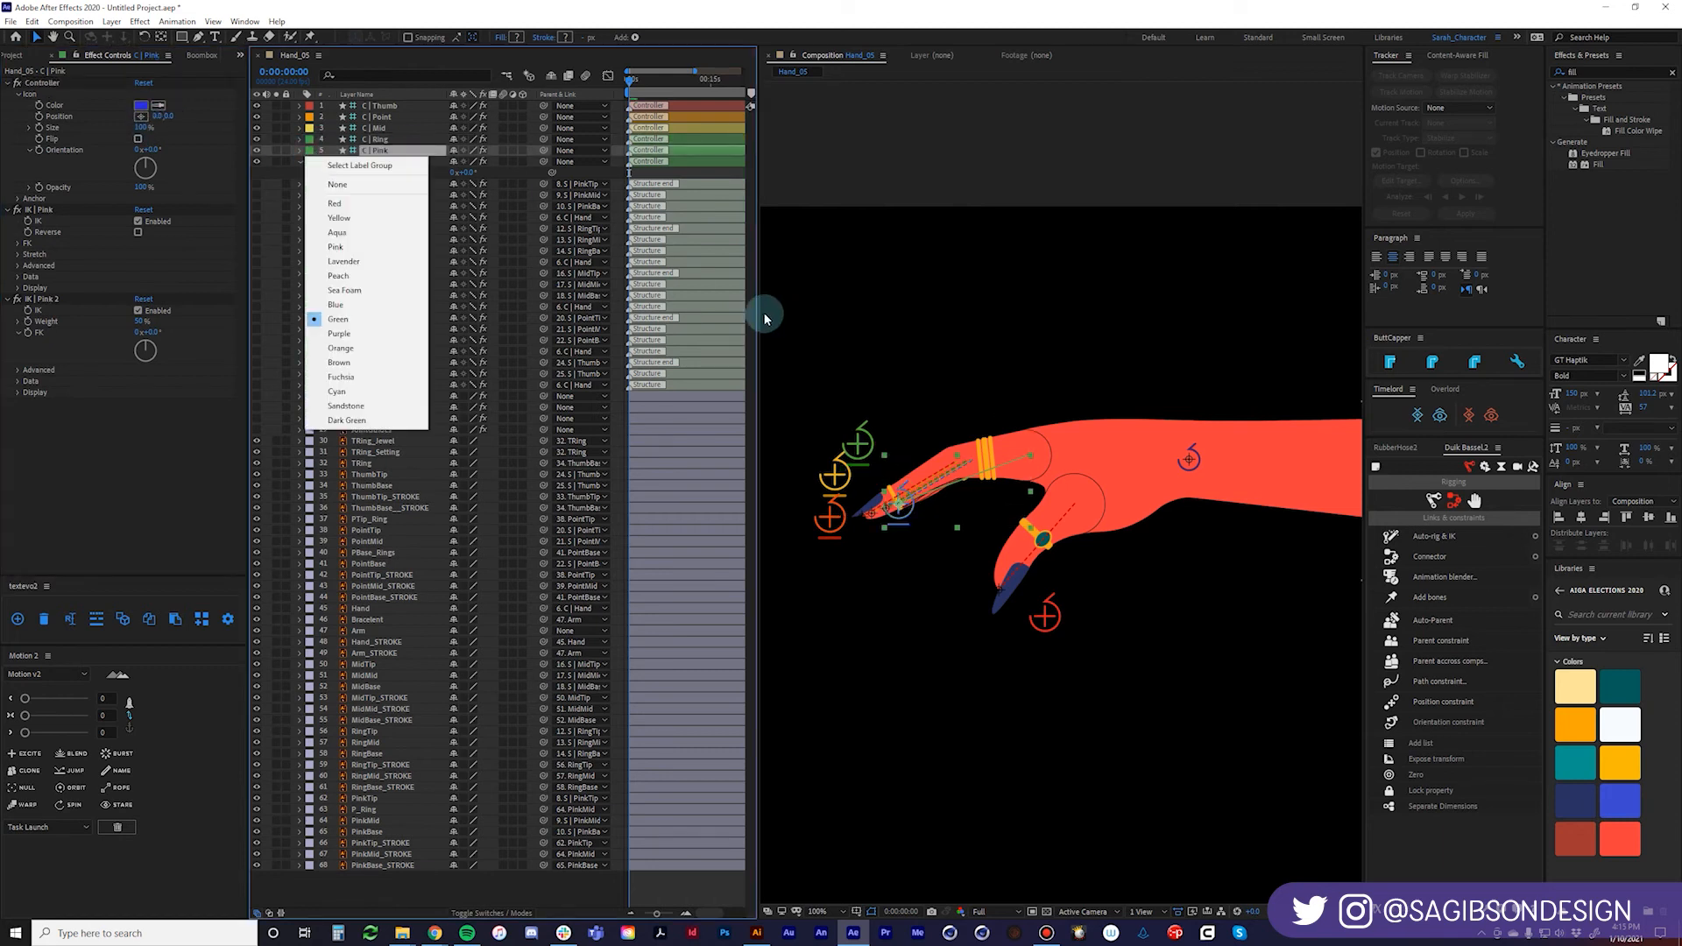
left_click(346, 307)
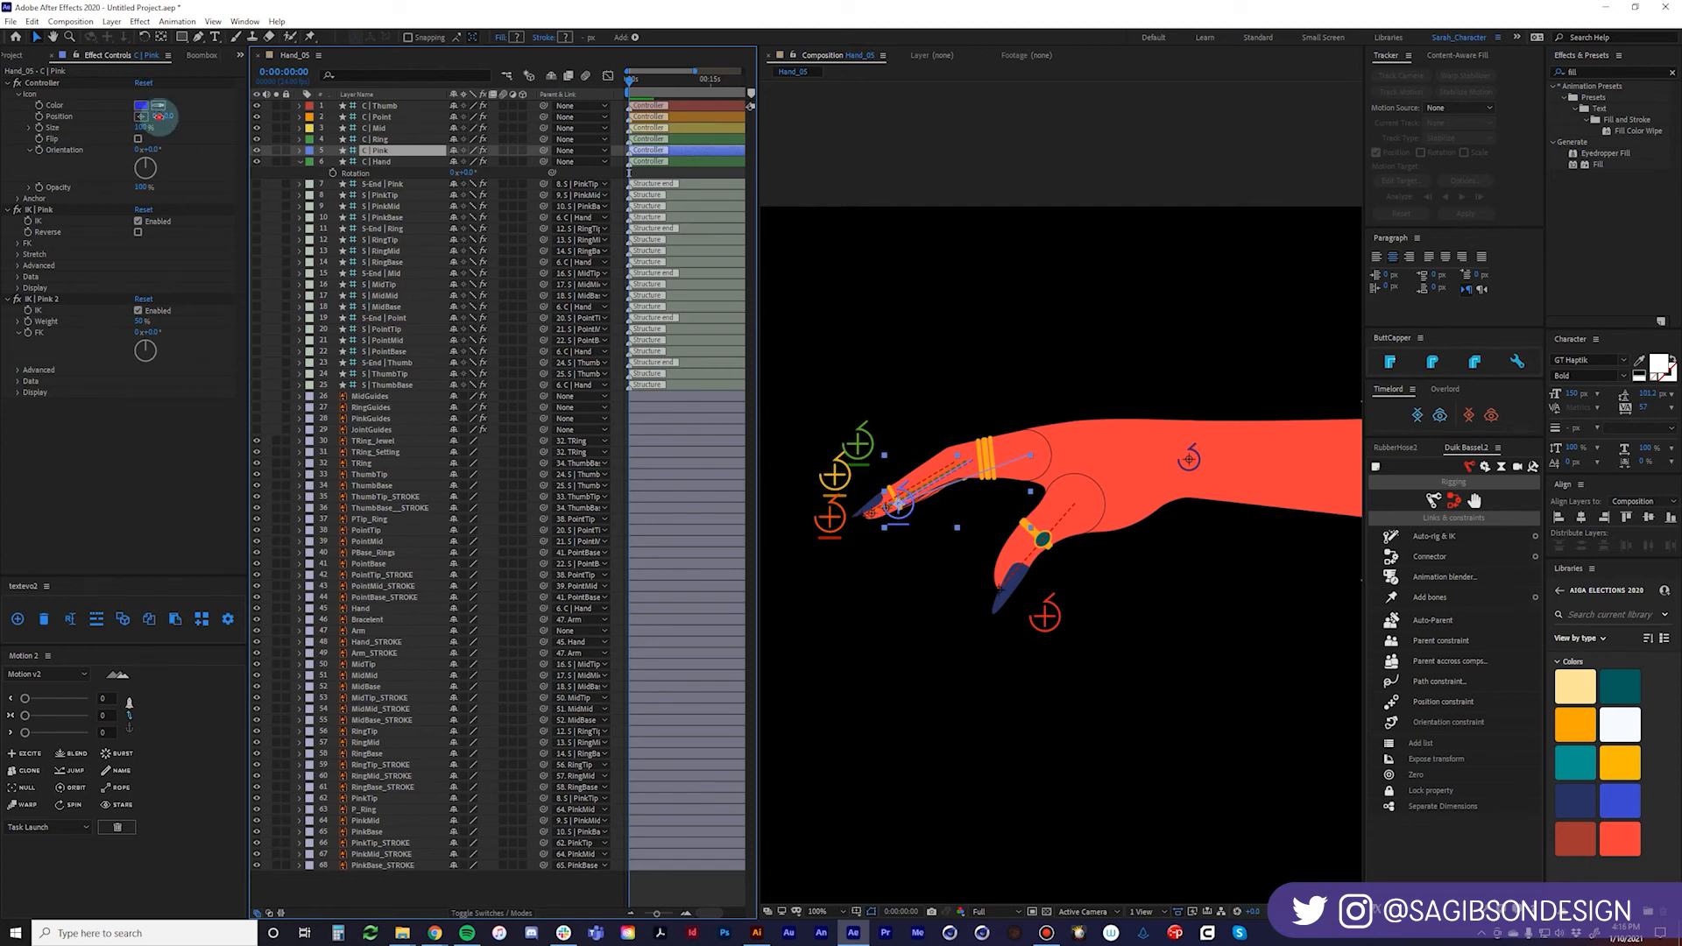
left_click(125, 128)
left_click_drag(169, 127, 122, 135)
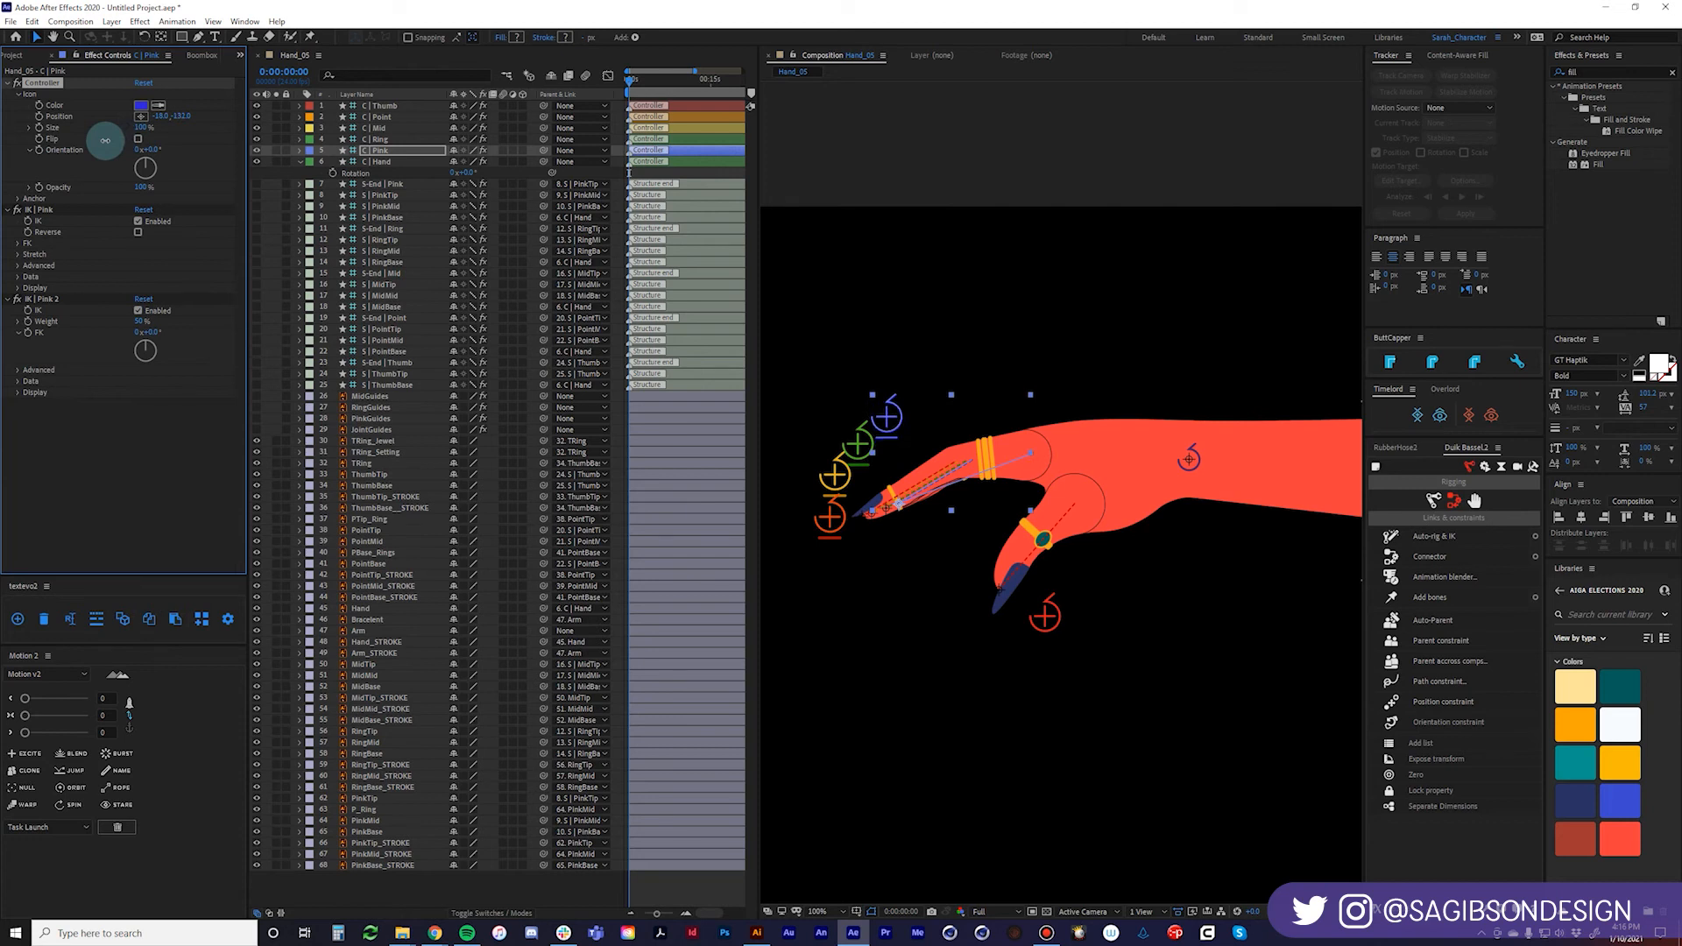
Enlarge the C | Hand controller's icon and deselect the layer.
left_click(380, 161)
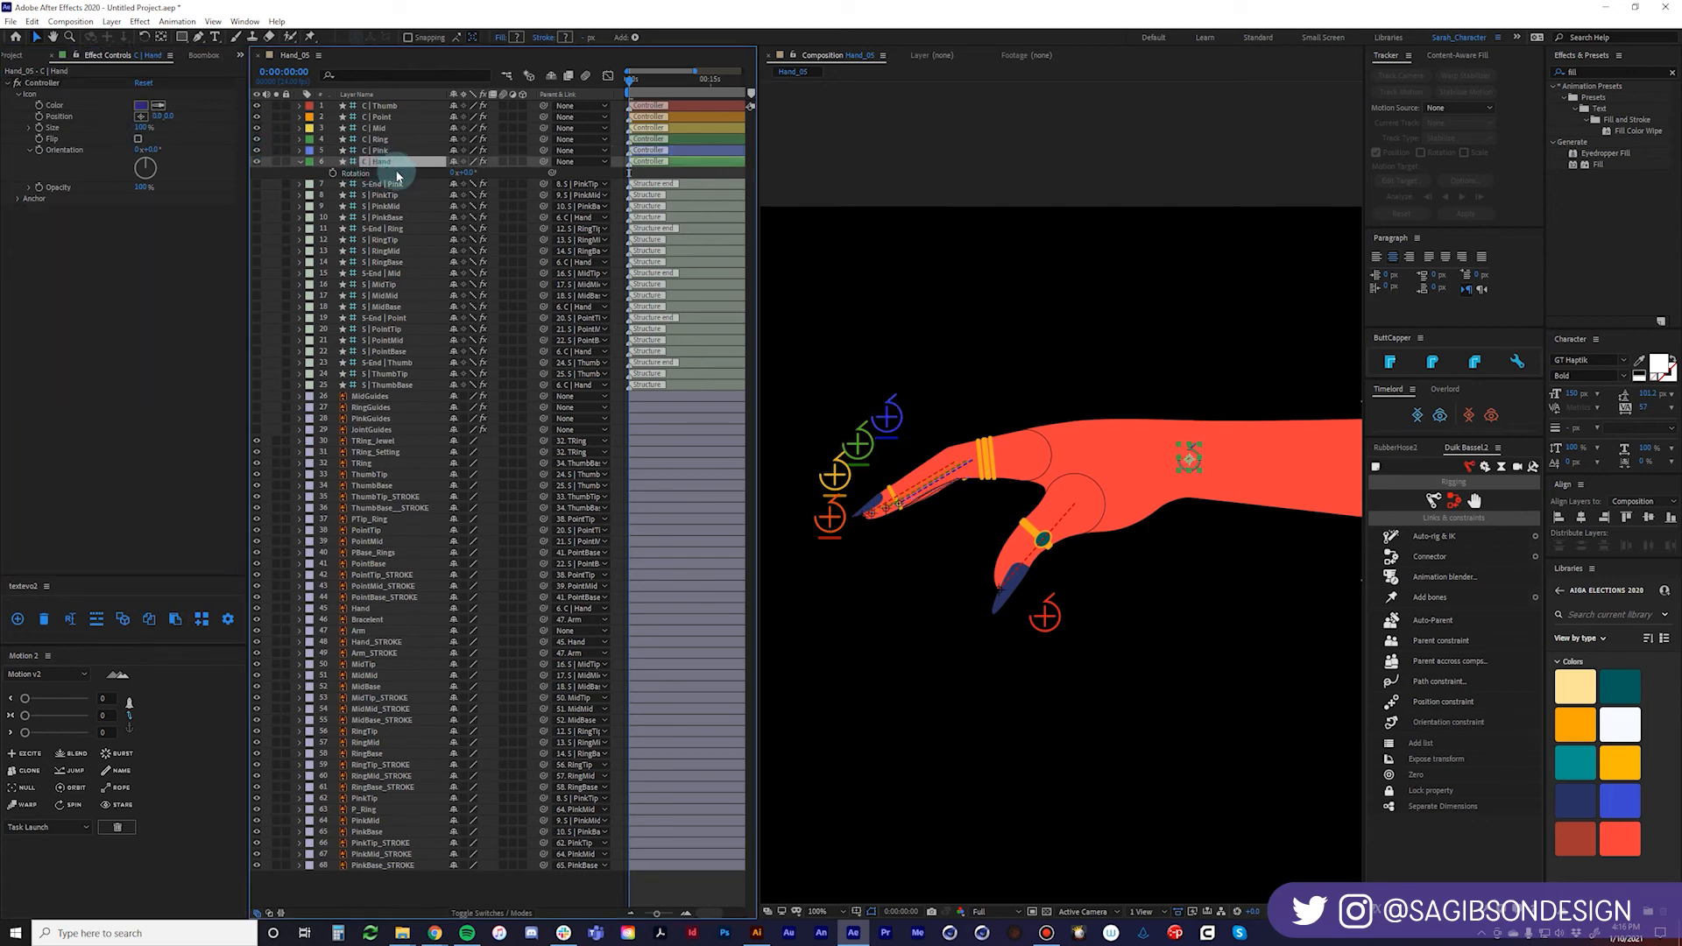
left_click(163, 117)
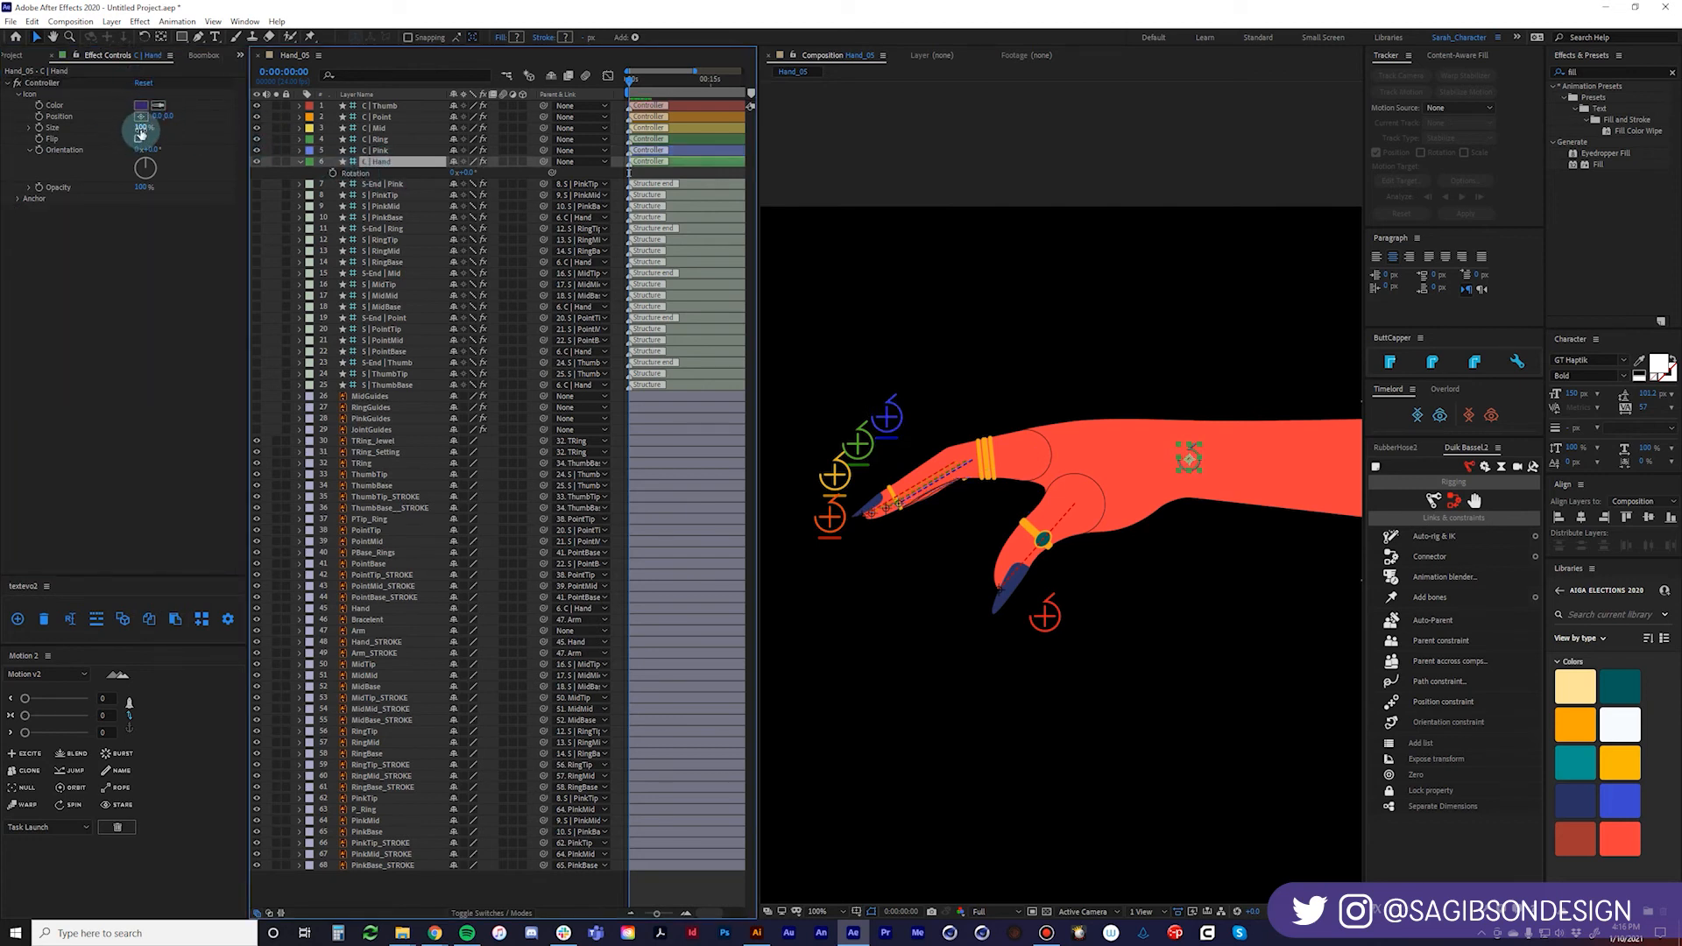
mouse_move(140, 129)
left_mouse_down()
mouse_move(171, 127)
mouse_move(140, 129)
left_mouse_up()
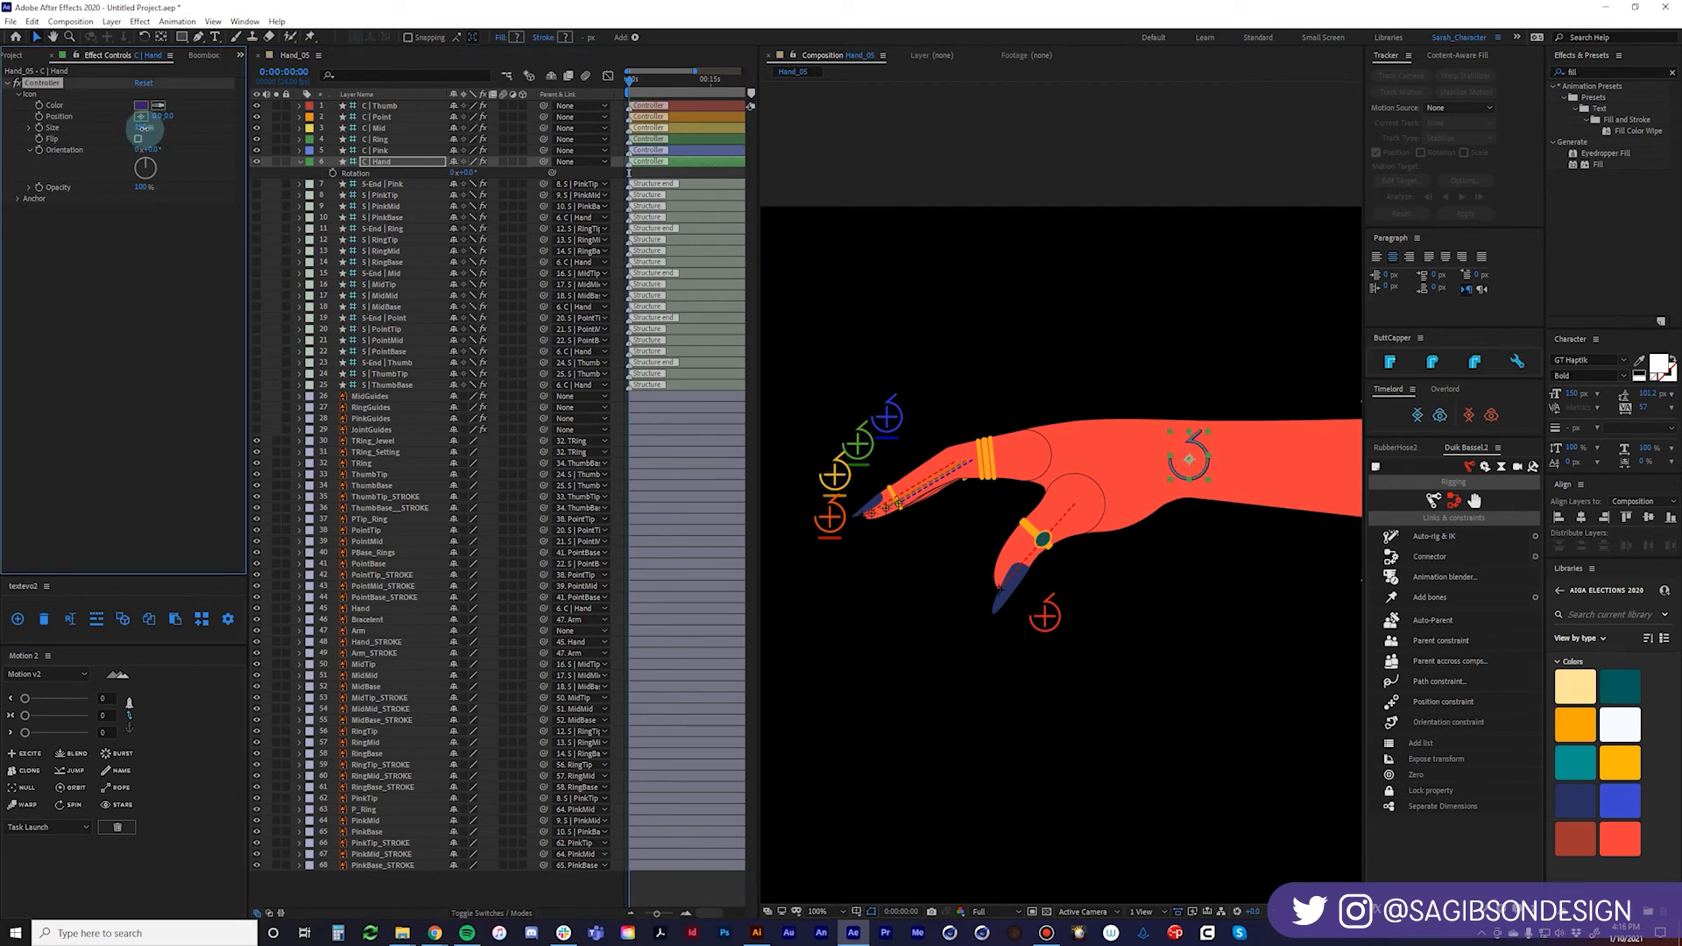
left_click(502, 892)
Curl the pointer finger down toward the thumb with the C | Point controller and try bending the thumb with C | Thumb.
left_click(830, 520)
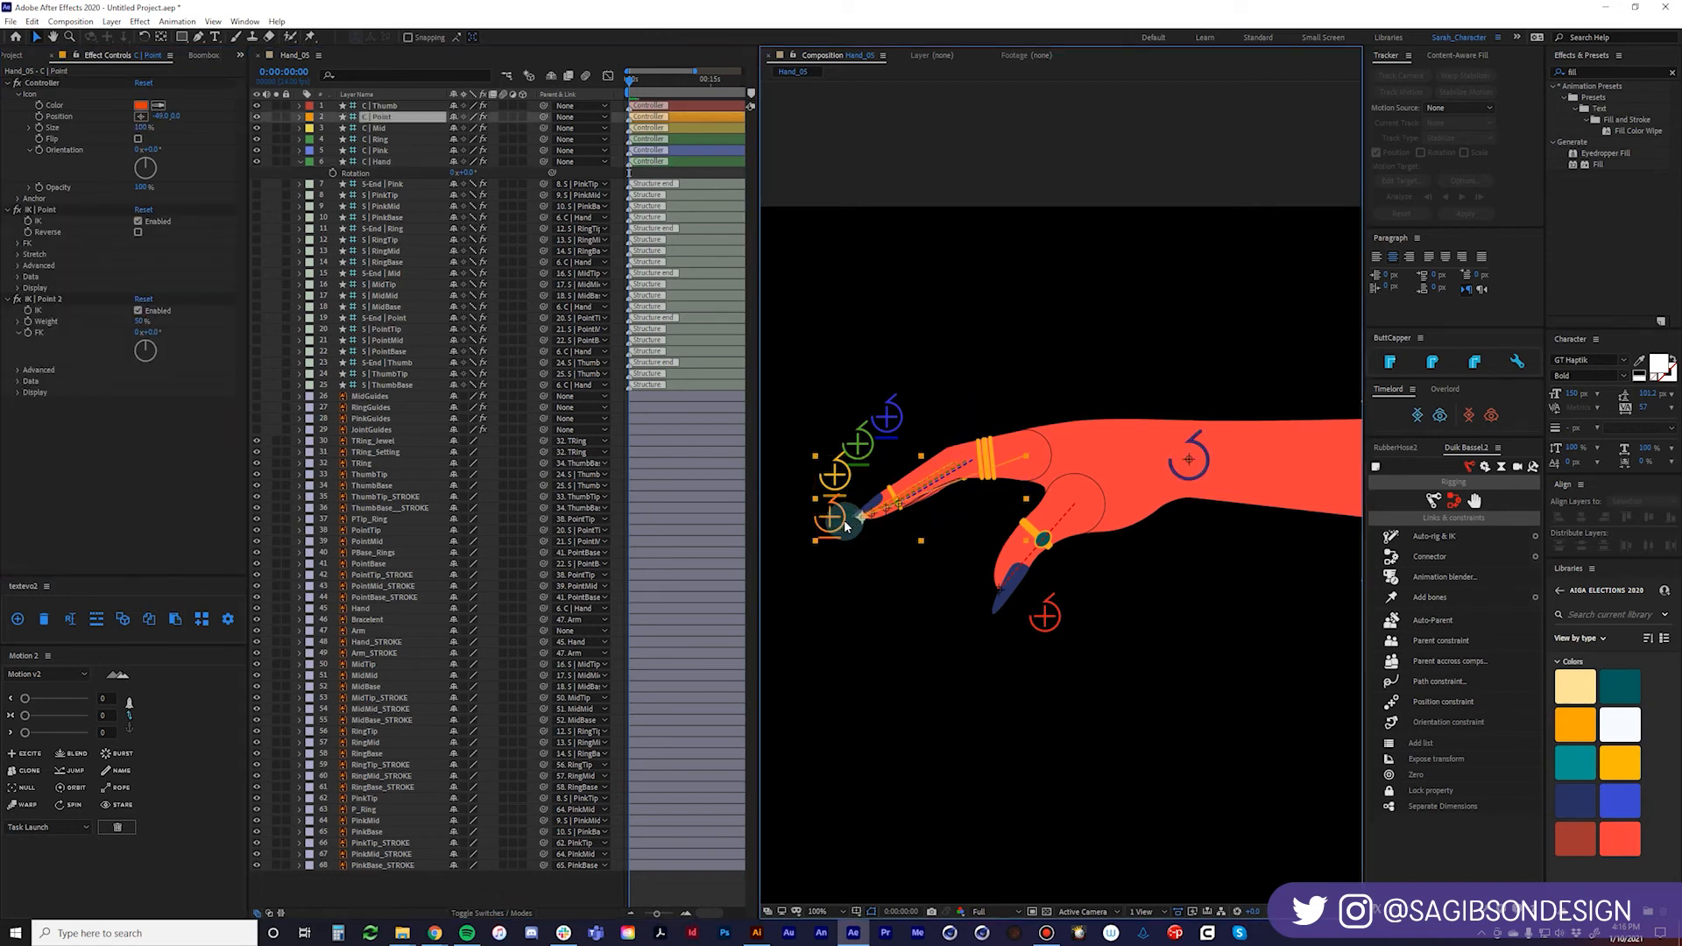
left_click_drag(832, 526, 927, 588)
left_click(1056, 606)
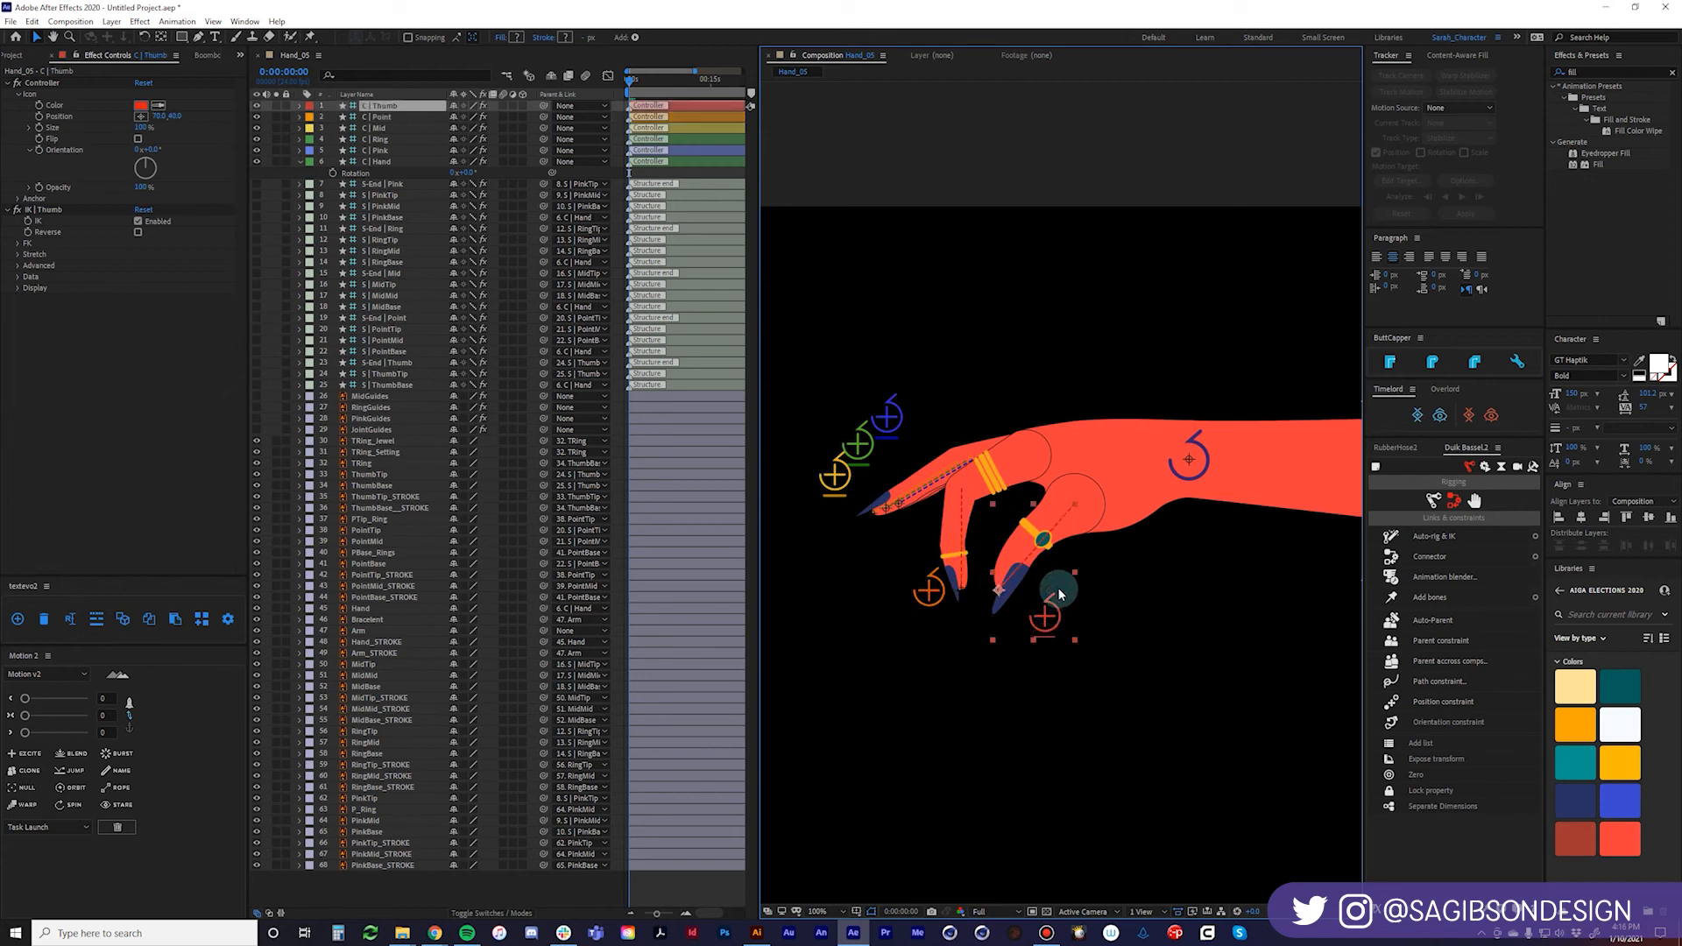
left_click_drag(1031, 607, 1037, 585)
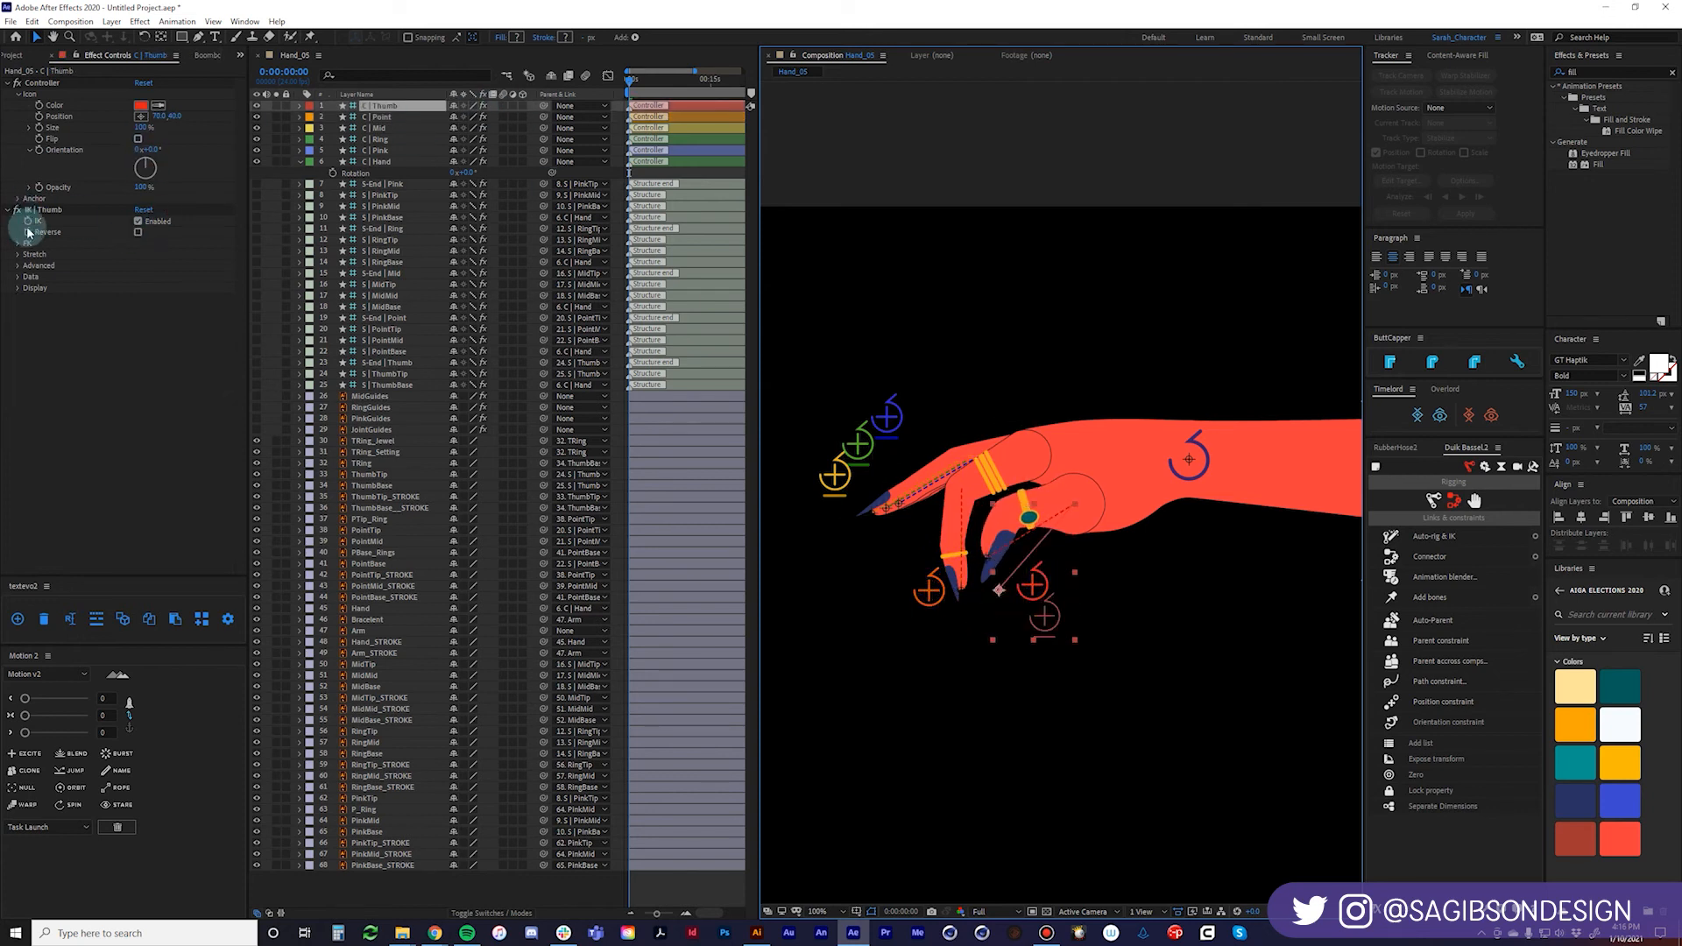
Turn on Reverse for the thumb's IK and move the C | Thumb controller slightly toward the pointer fingertip.
left_click(139, 233)
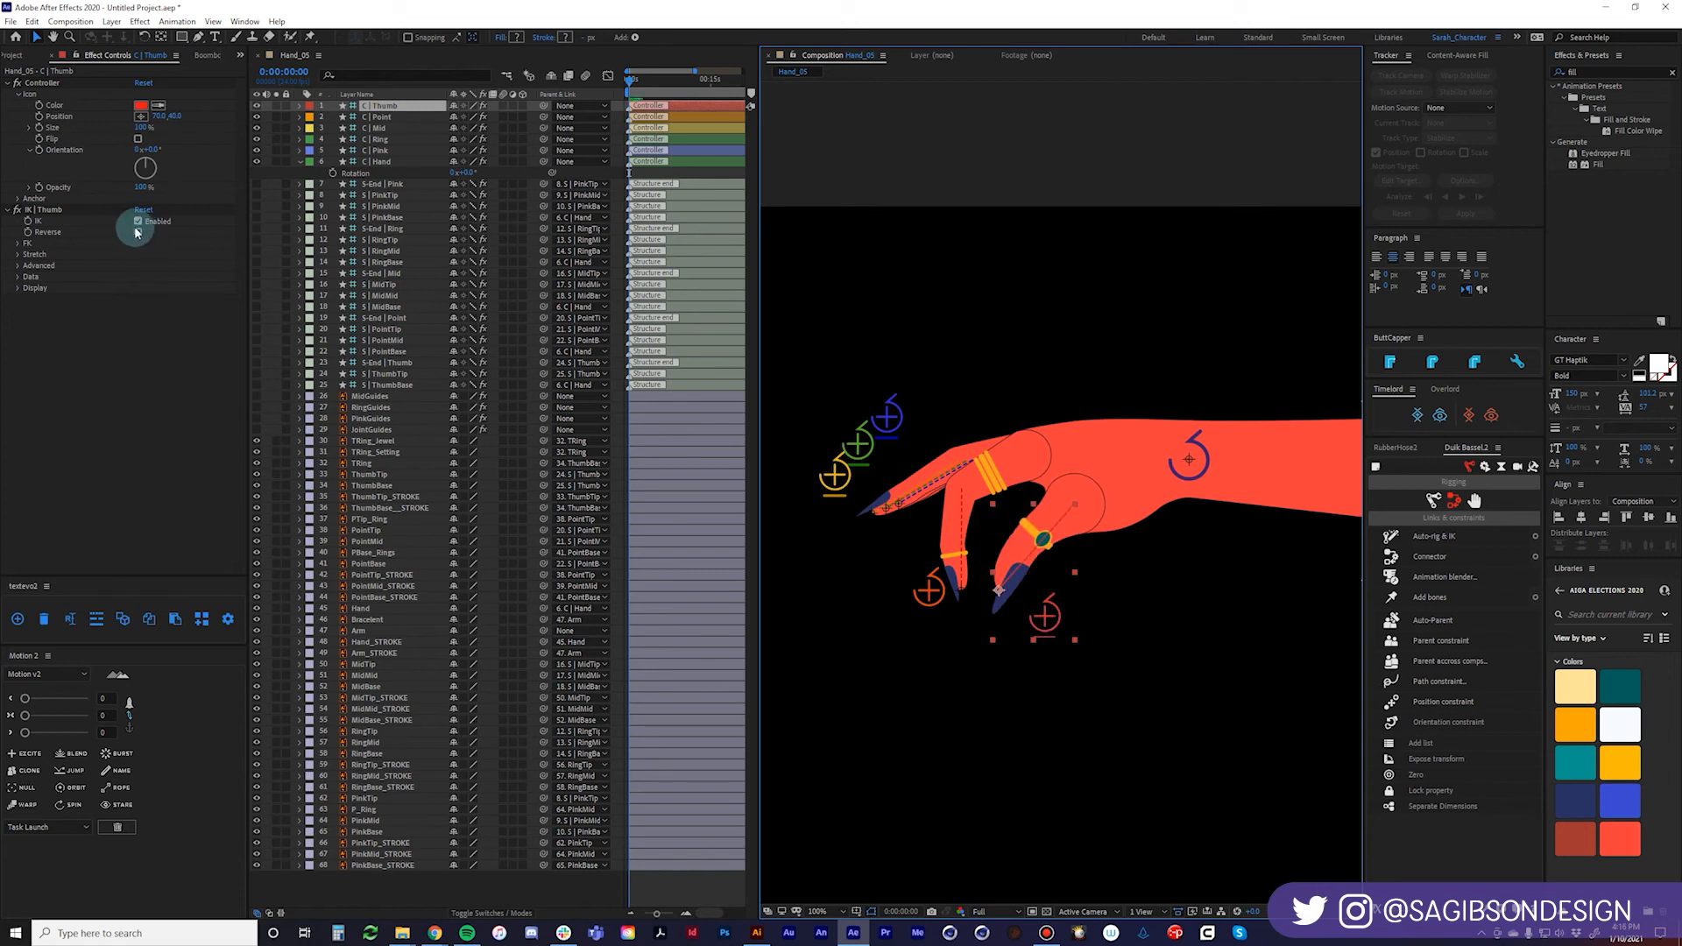
left_click(1046, 616)
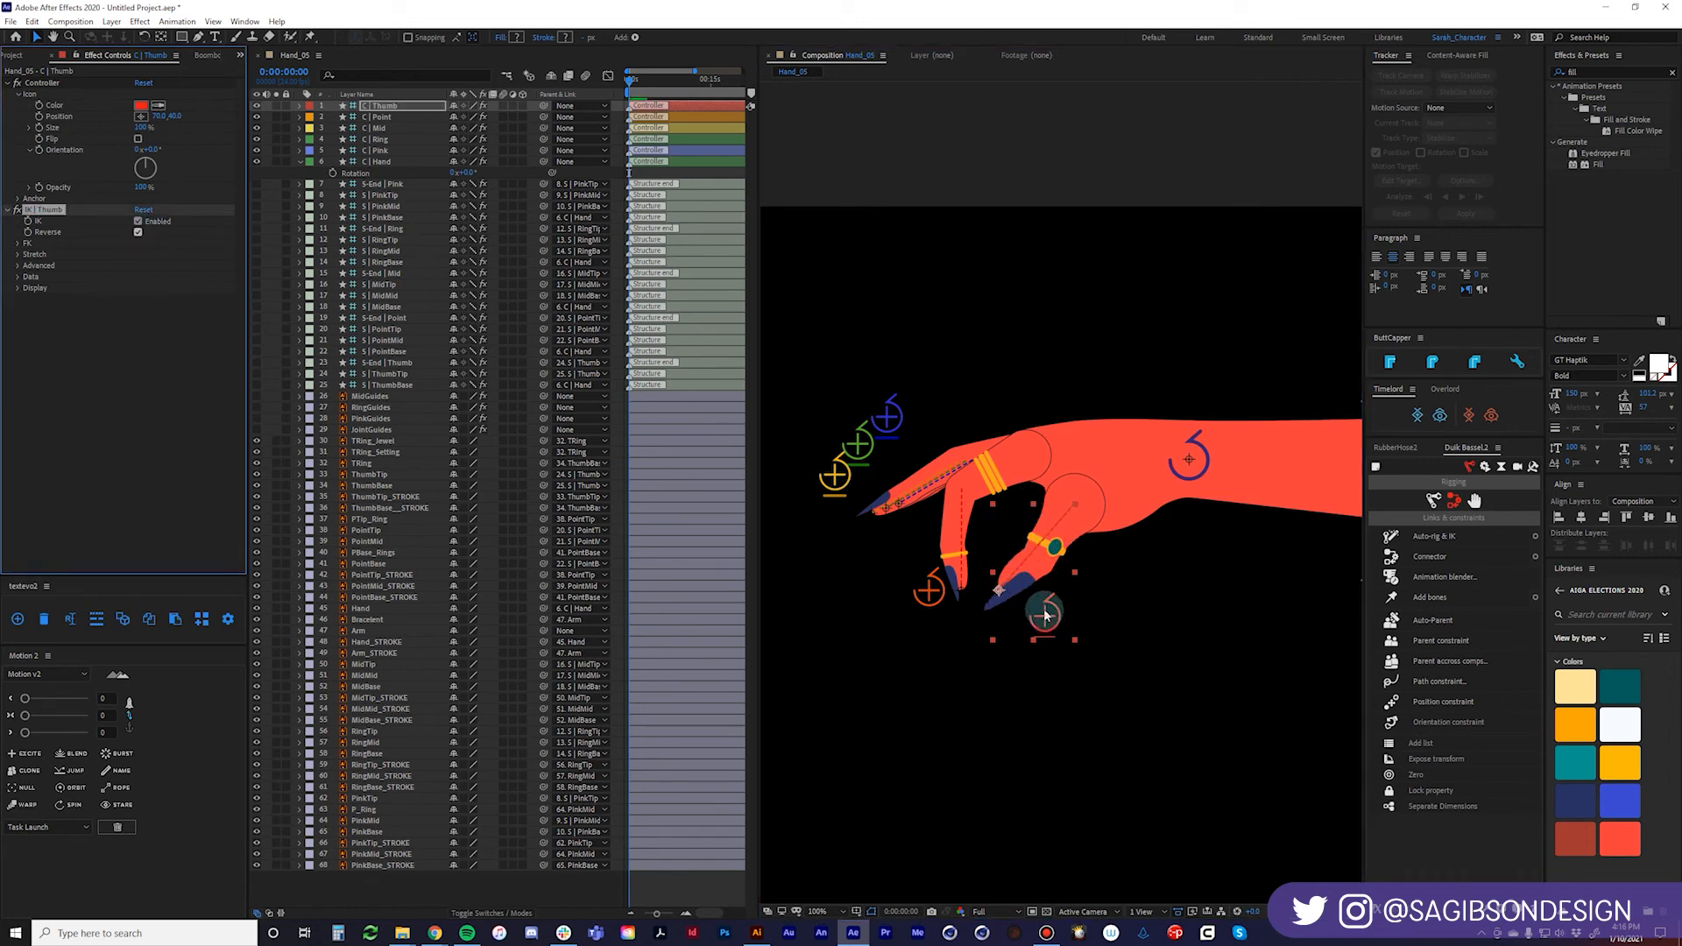
mouse_move(1045, 616)
left_mouse_down()
mouse_move(1018, 561)
mouse_move(998, 565)
mouse_move(1051, 610)
mouse_move(1048, 647)
mouse_move(1030, 621)
left_mouse_up()
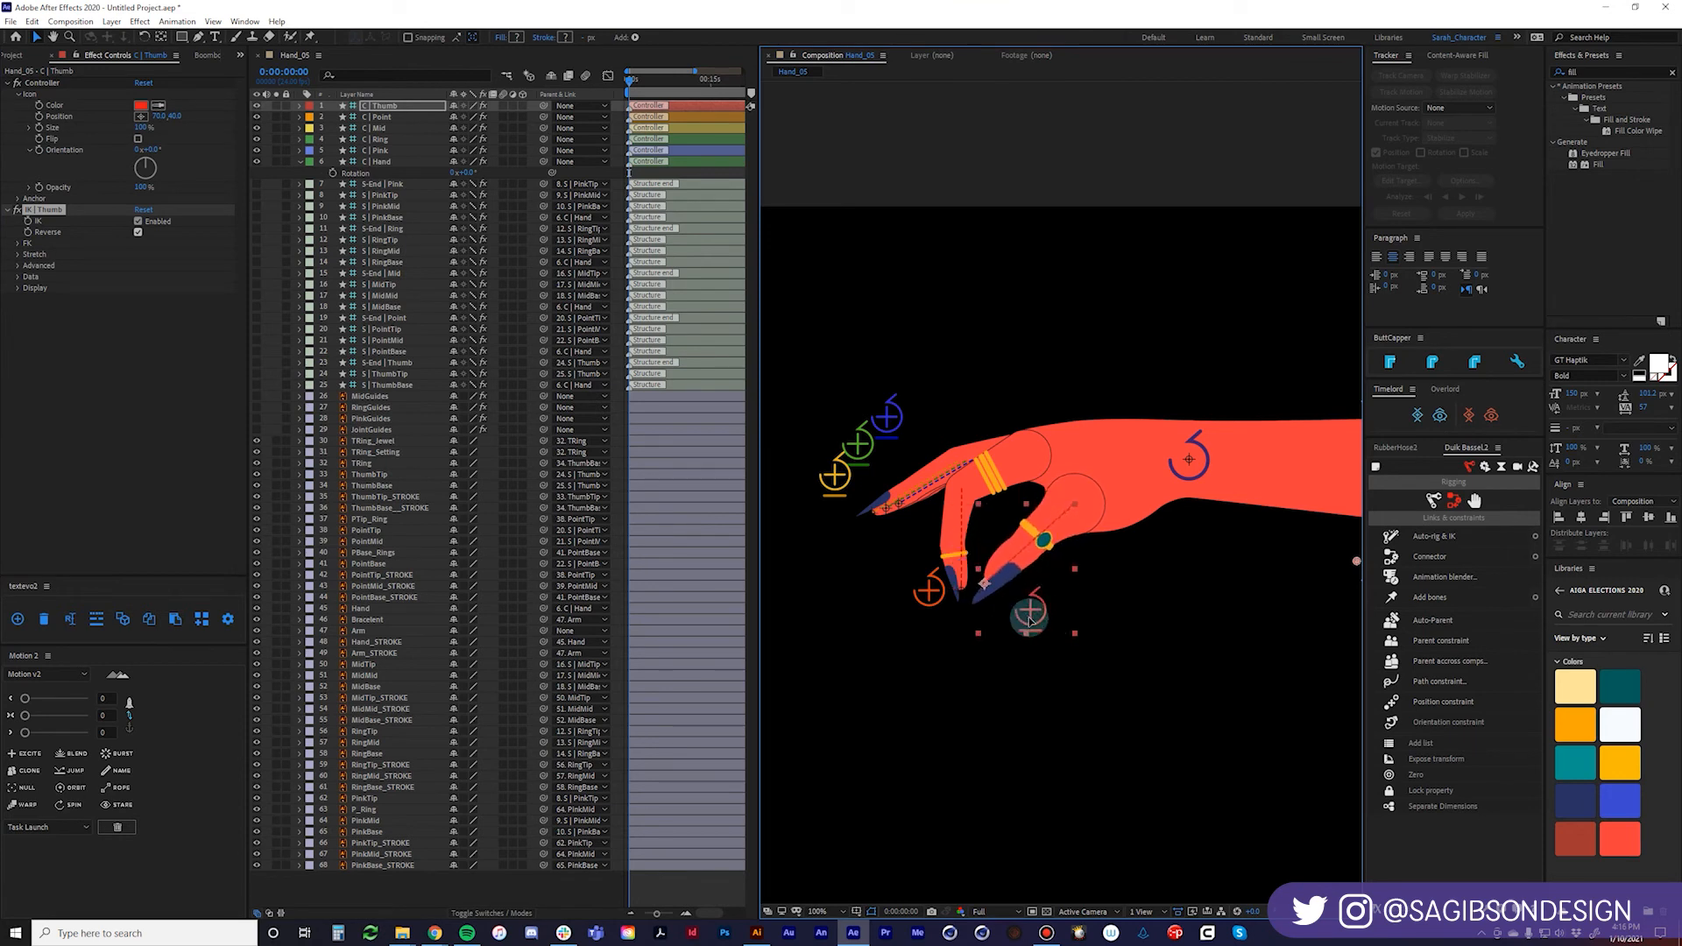
Curl the middle finger inward by moving the C | Mid controller down toward the palm.
left_click(833, 473)
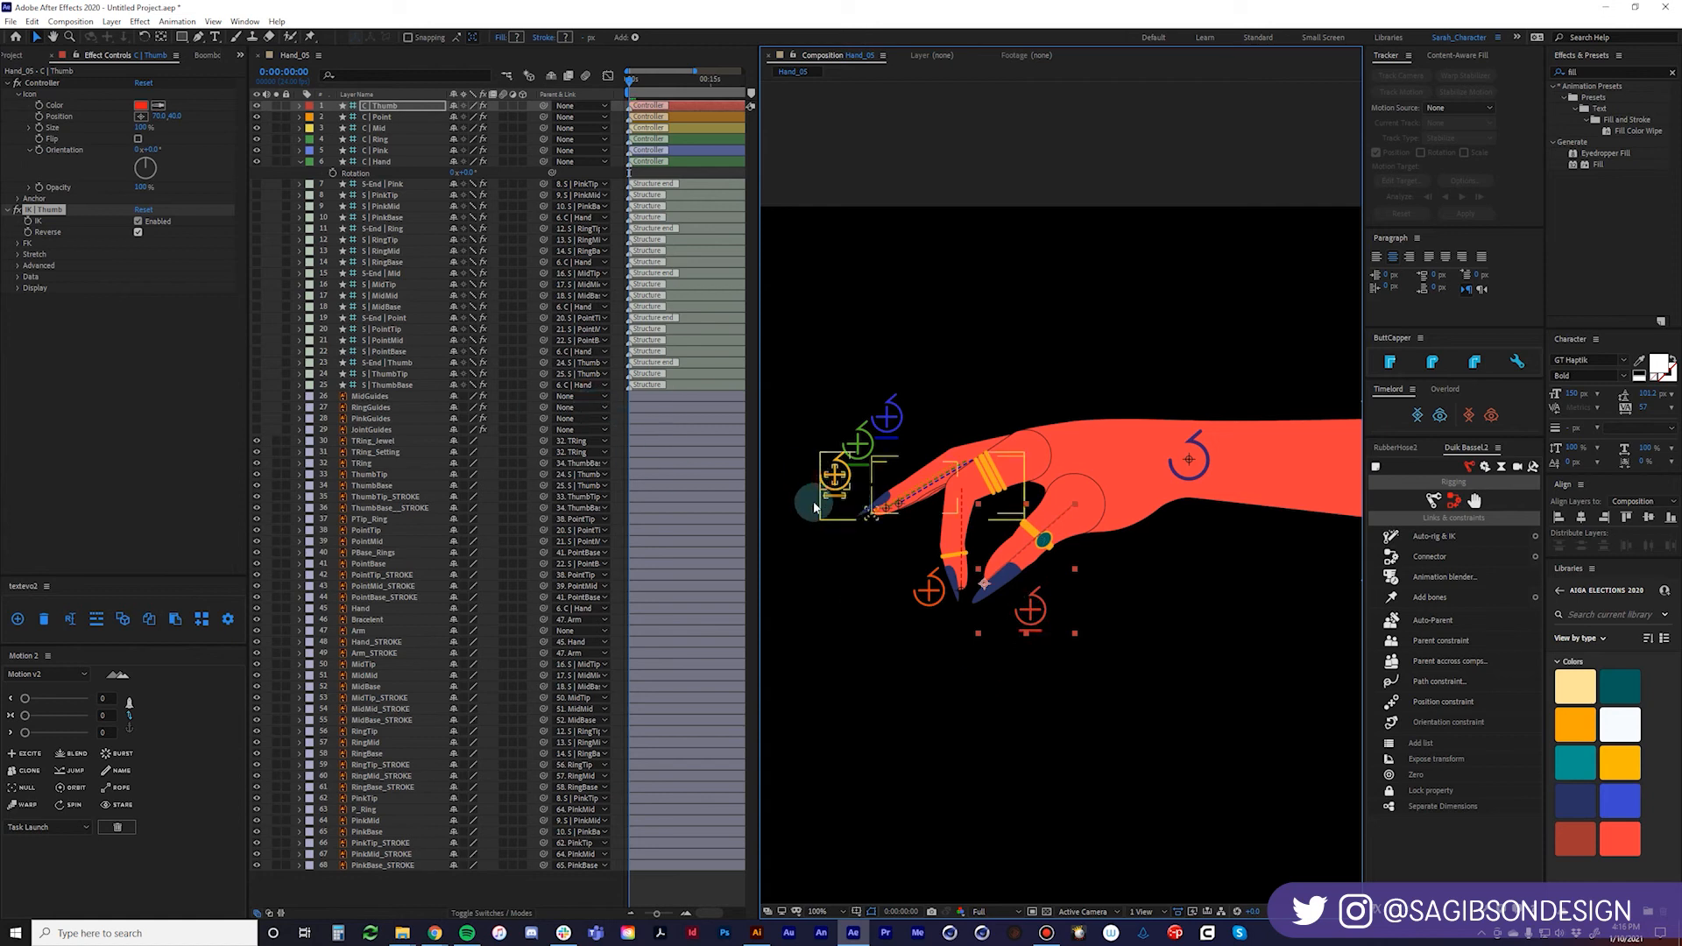
left_click_drag(825, 490, 863, 514)
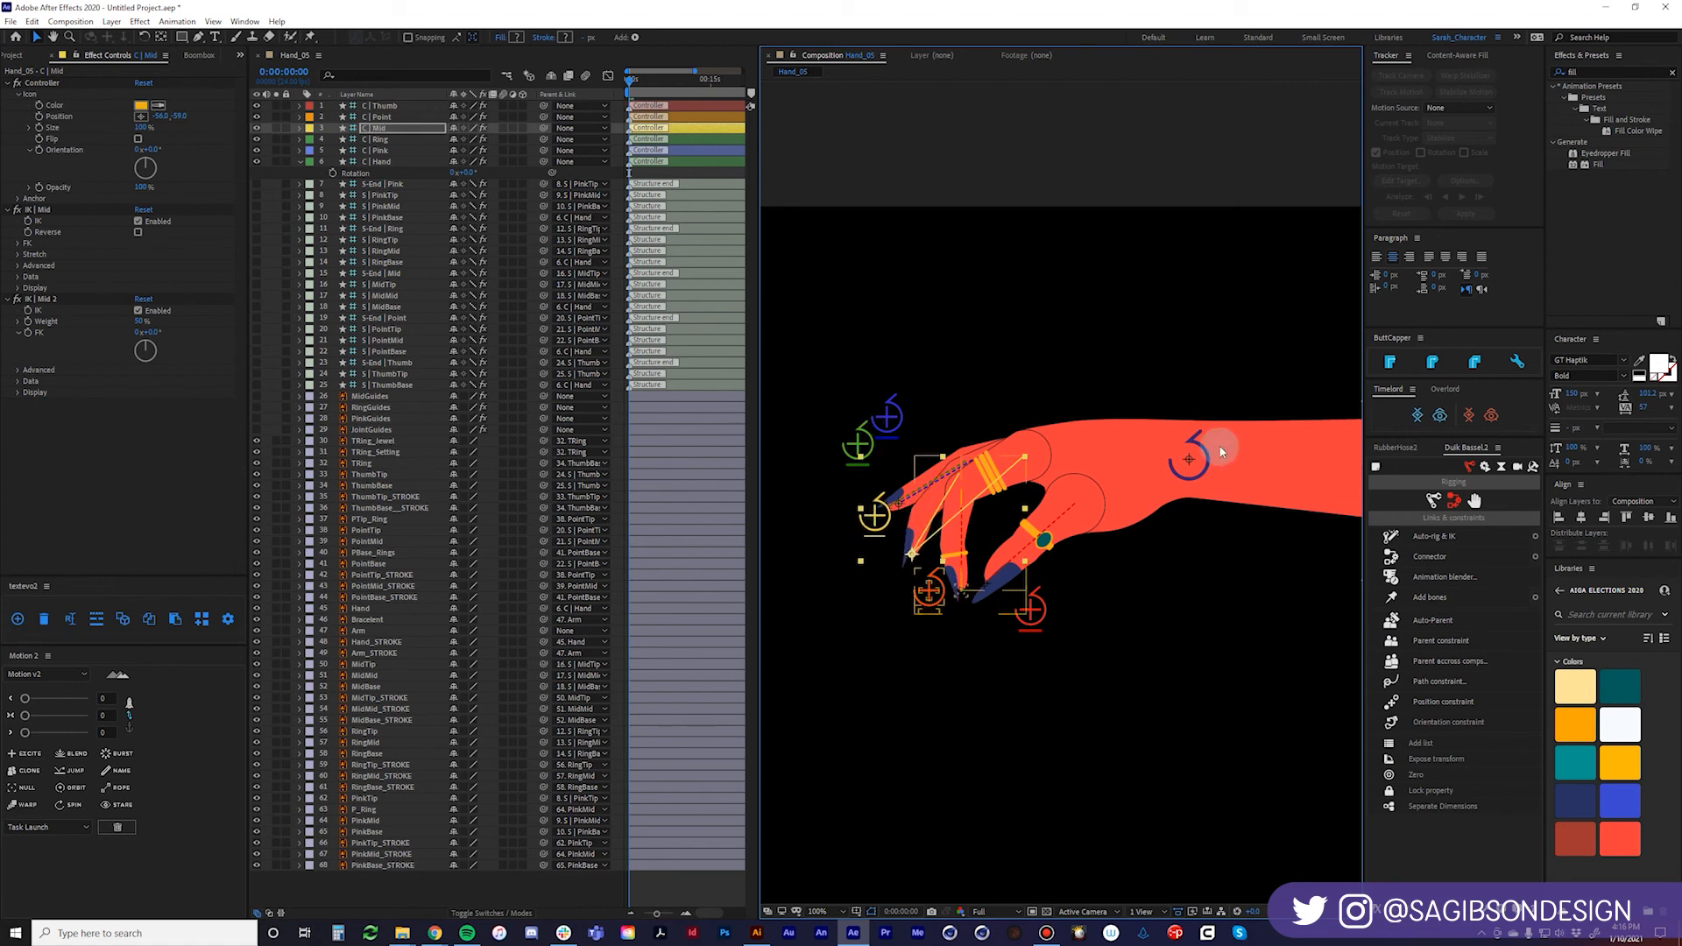
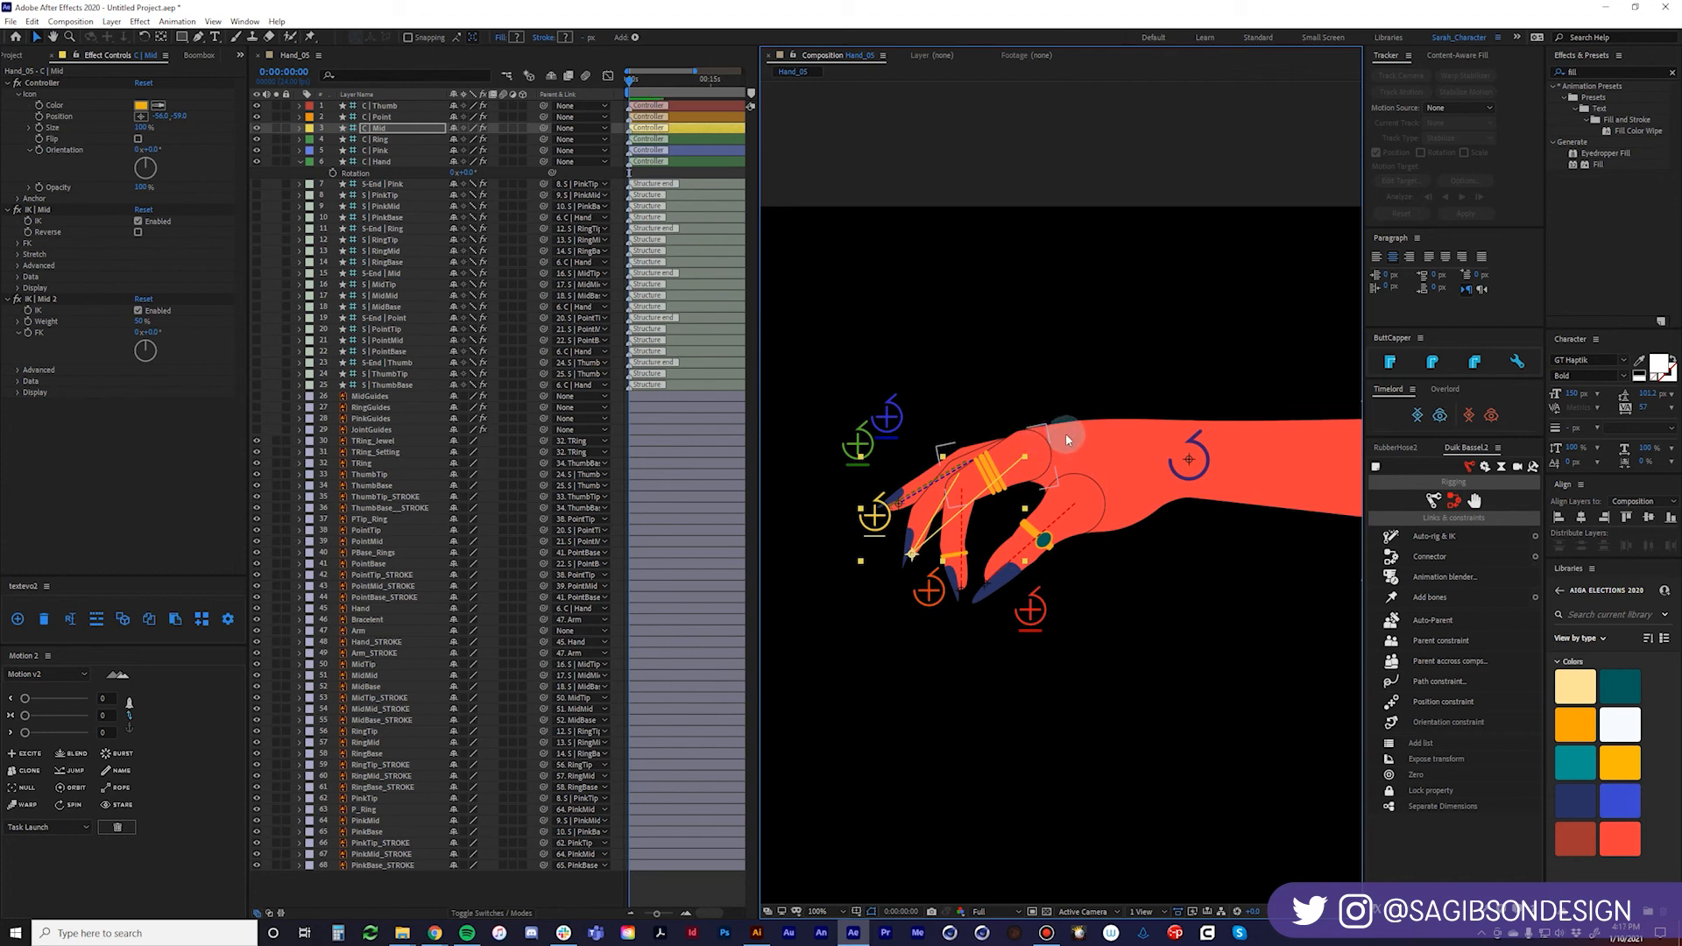
Draw a closed mask with the Pen tool around the rounded joint end of the ThumbBase__STROKE layer.
left_click(479, 876)
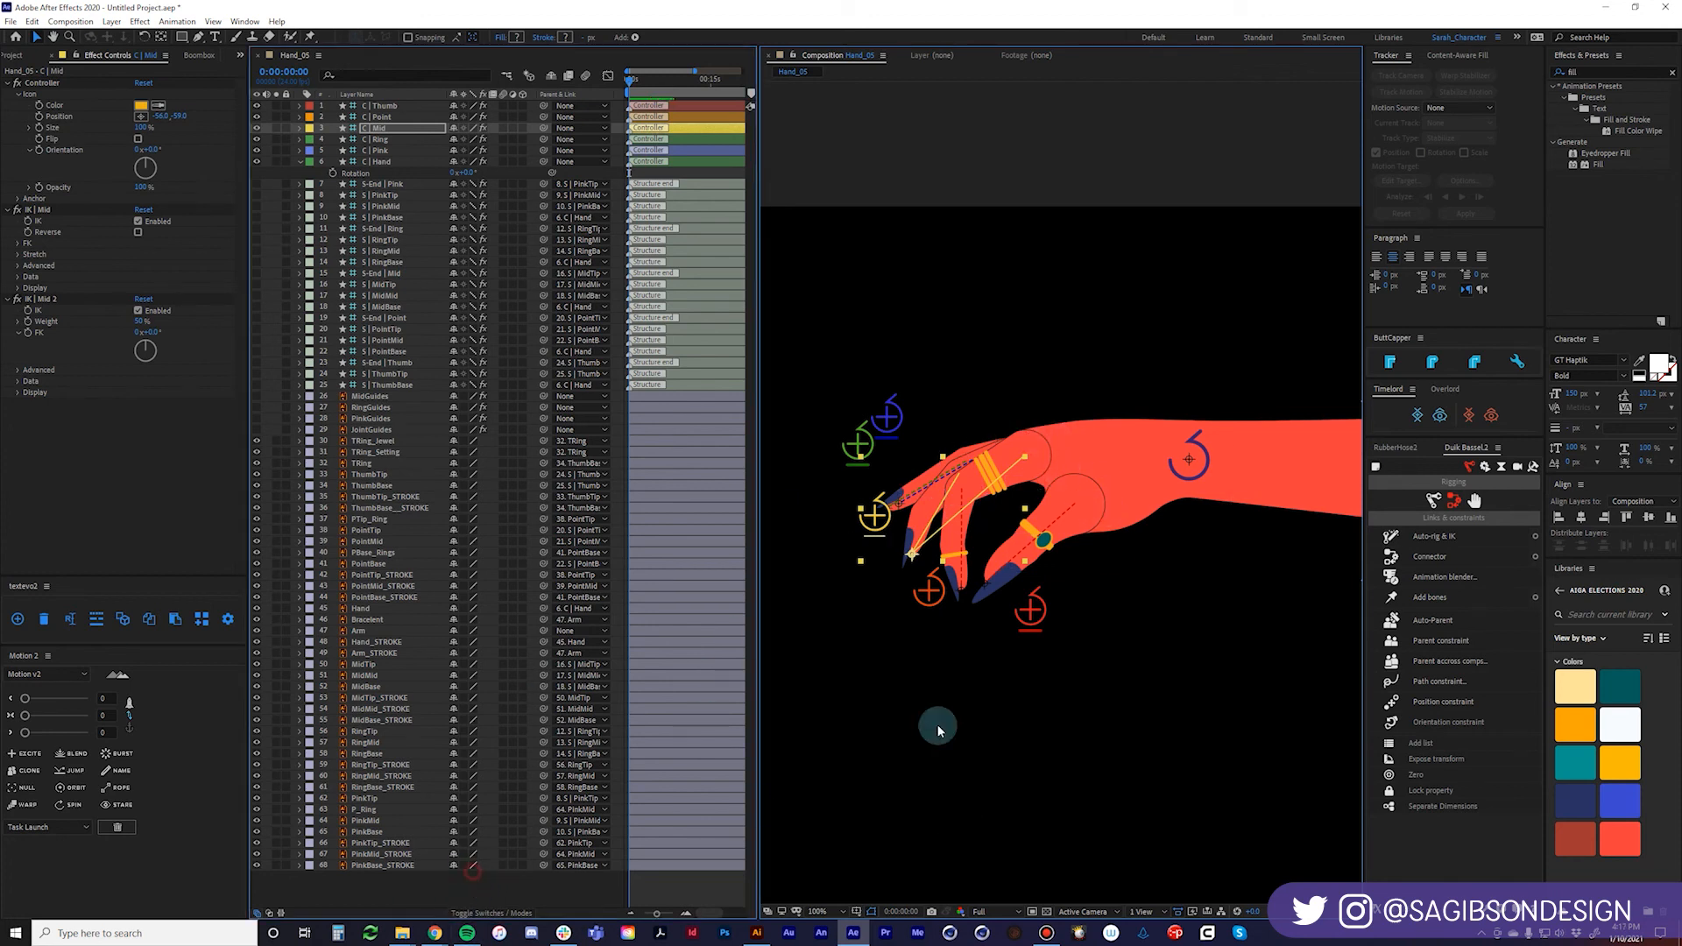
scroll(1089, 517, "up", 2)
scroll(1169, 480, "up", 1)
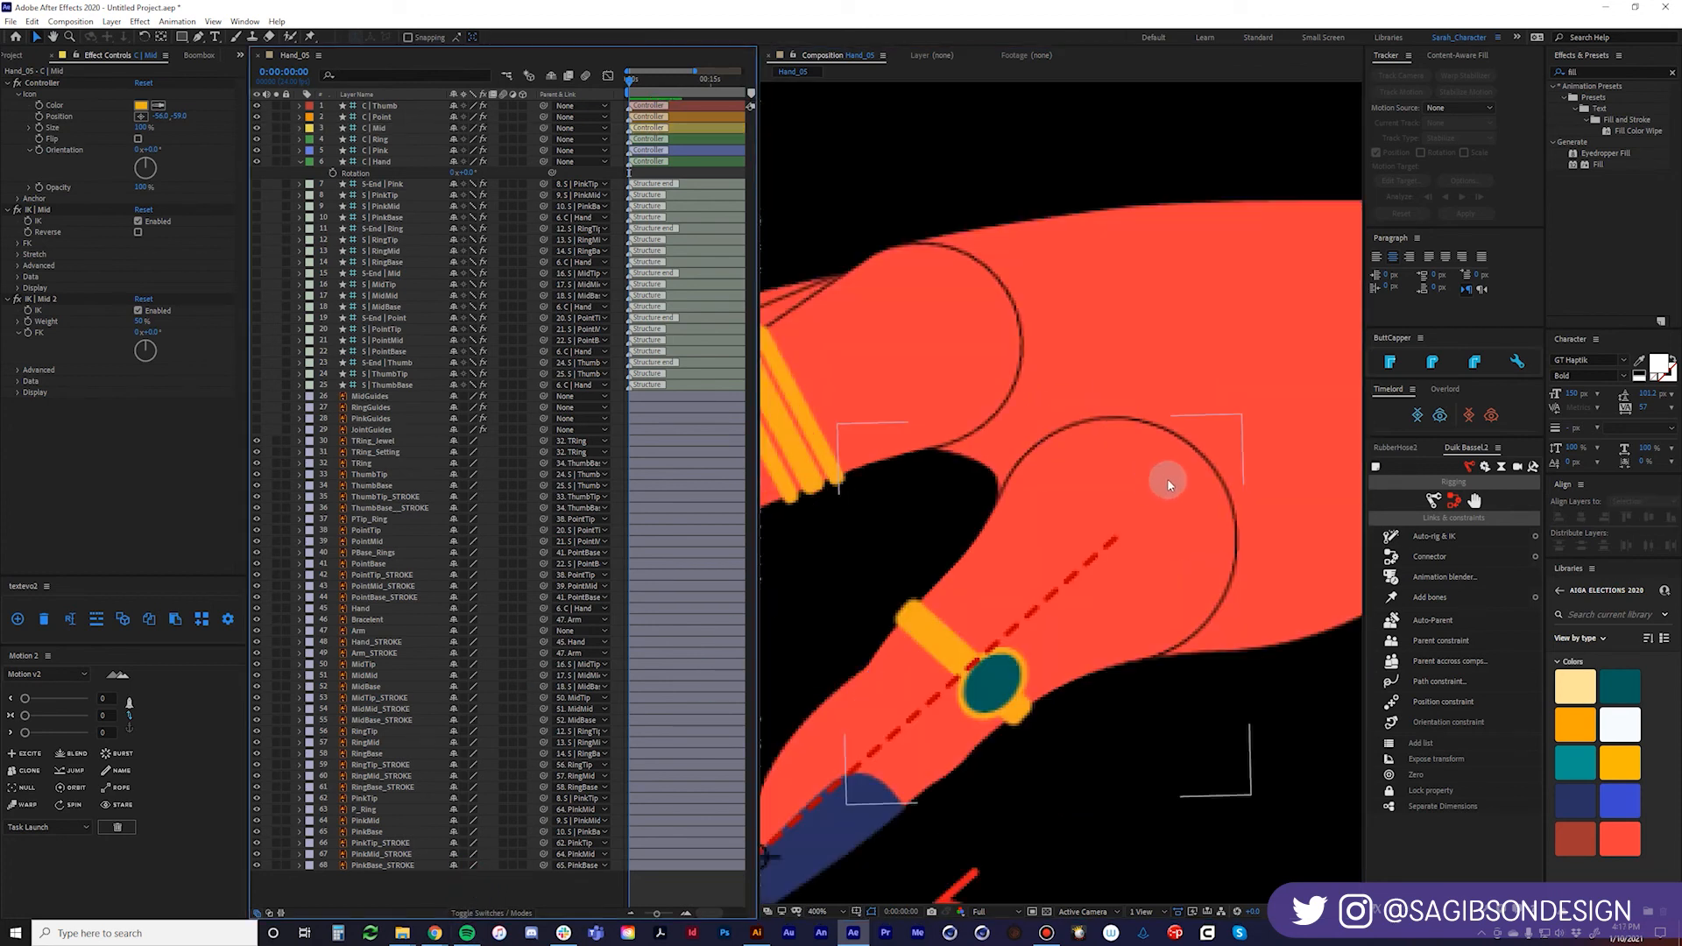
scroll(1179, 522, "down", 2)
scroll(1126, 498, "up", 2)
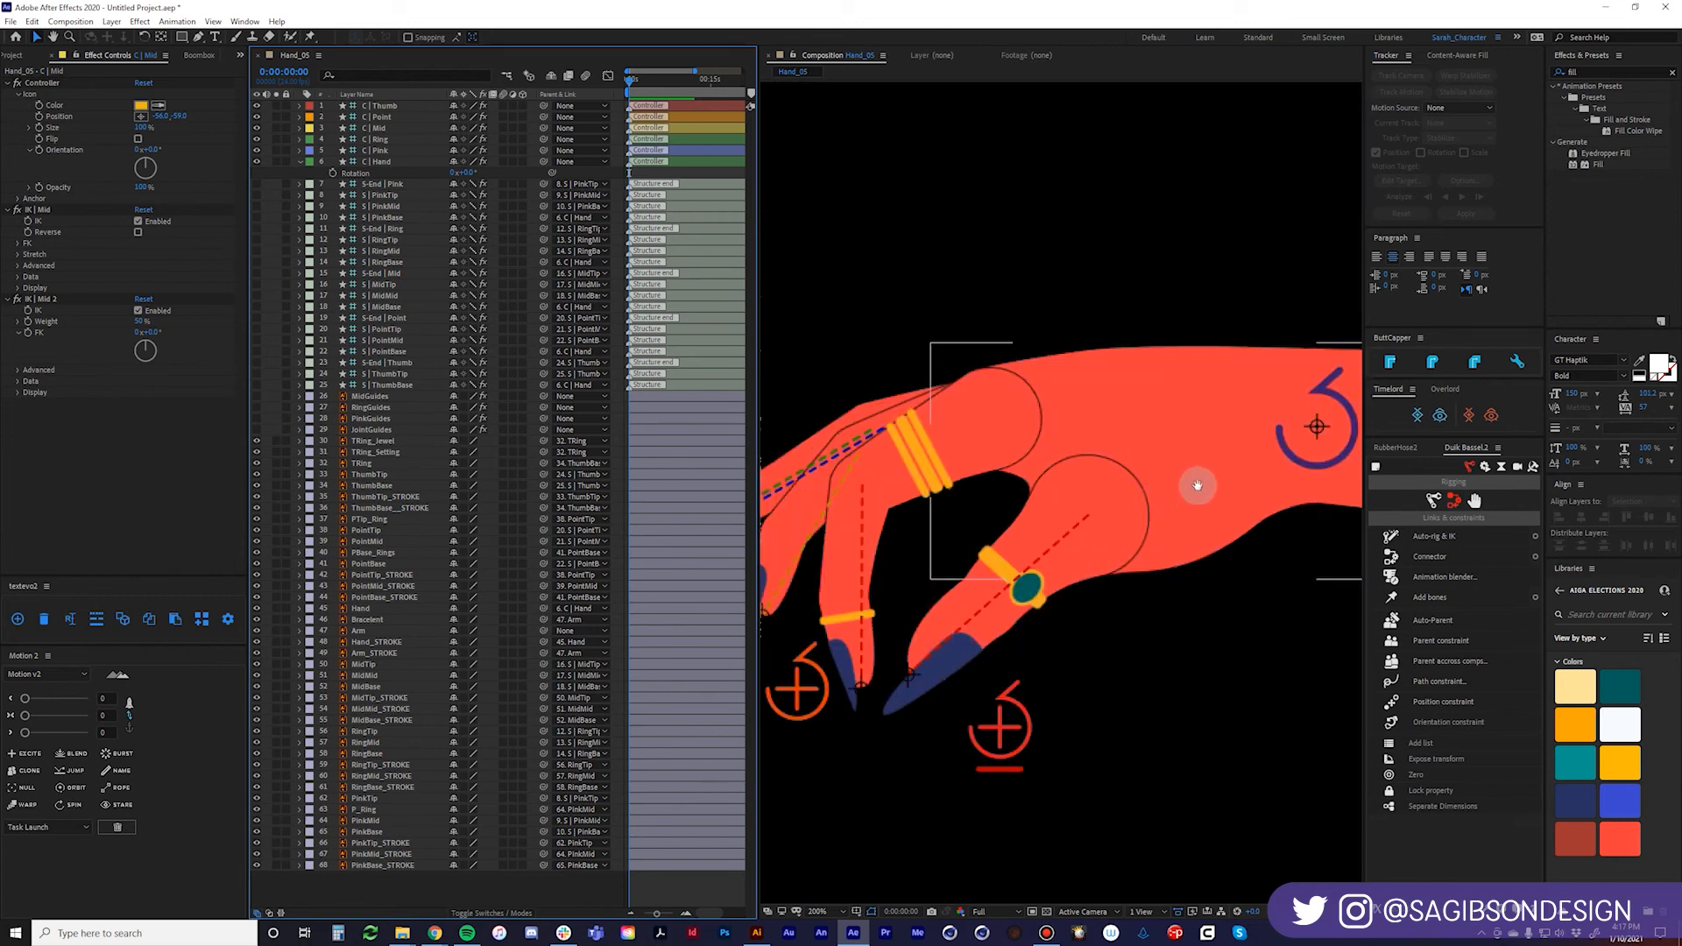
scroll(1139, 495, "up", 2)
key("v")
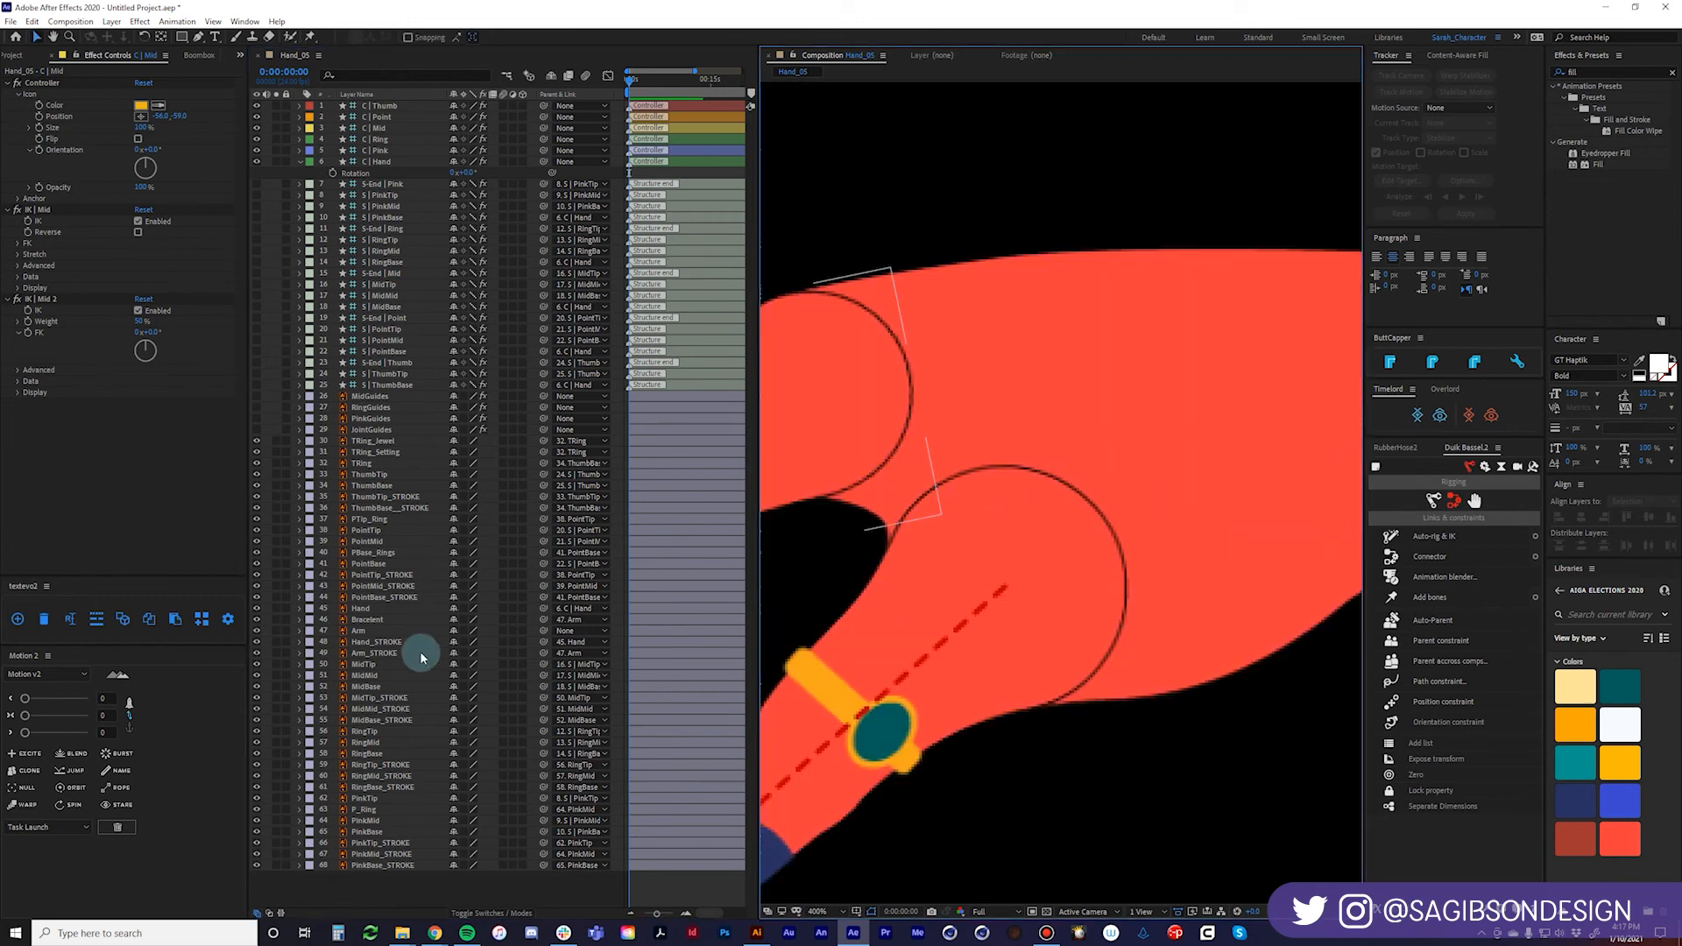
left_click(387, 509)
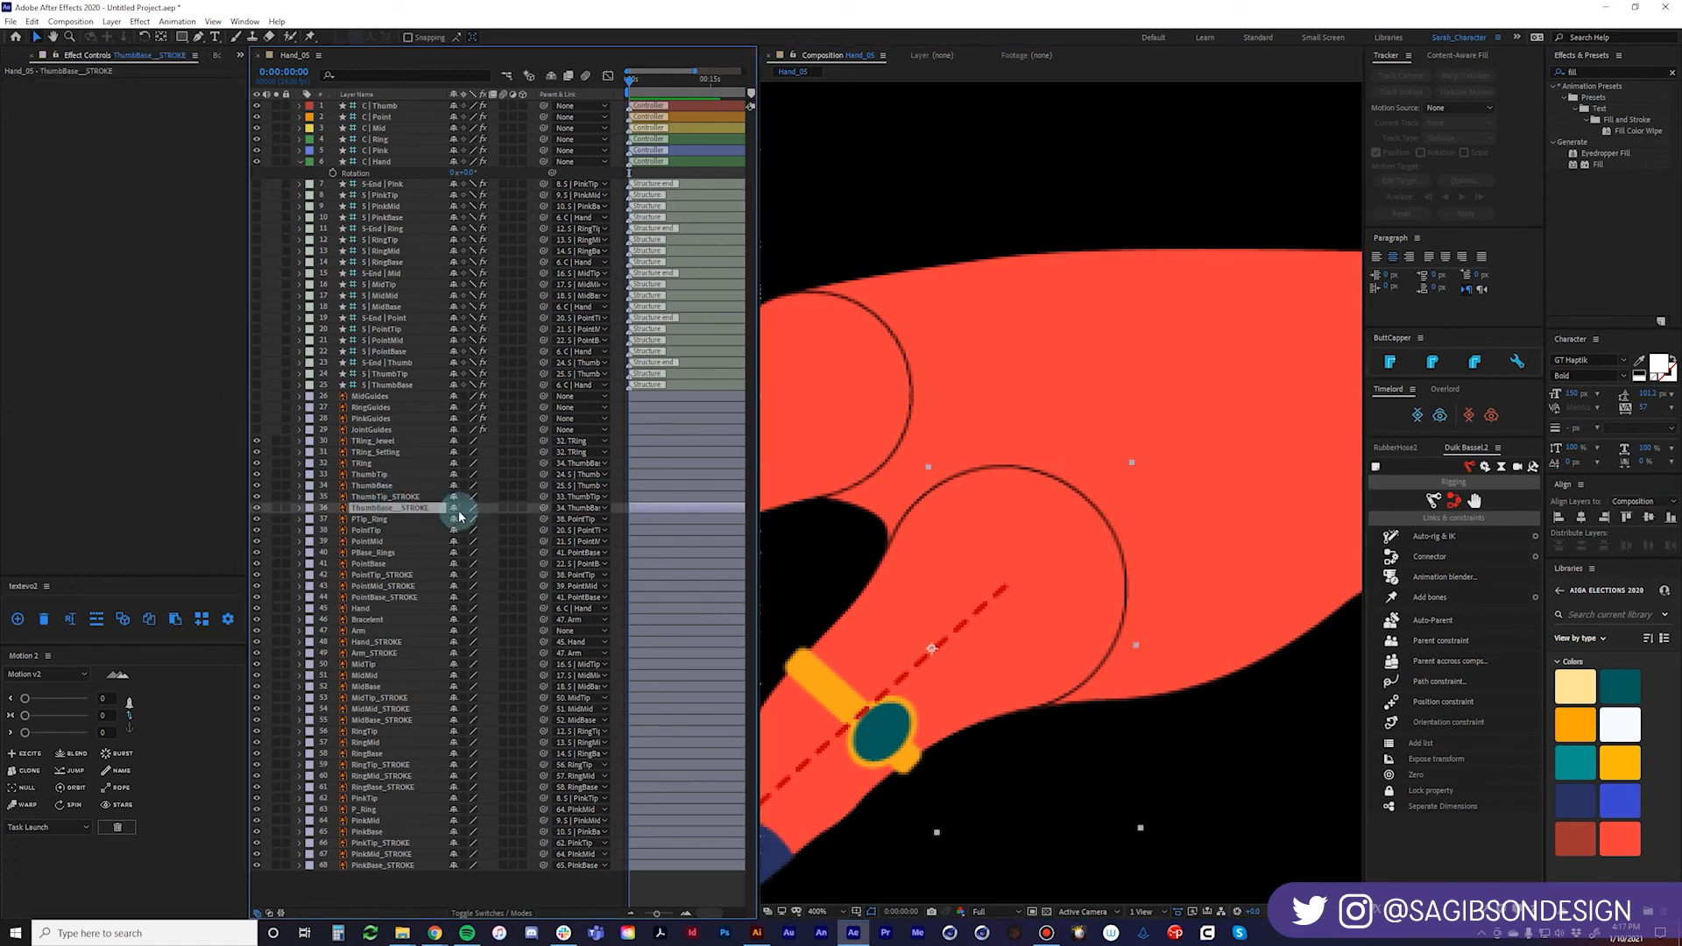
left_click(199, 37)
left_click(901, 546)
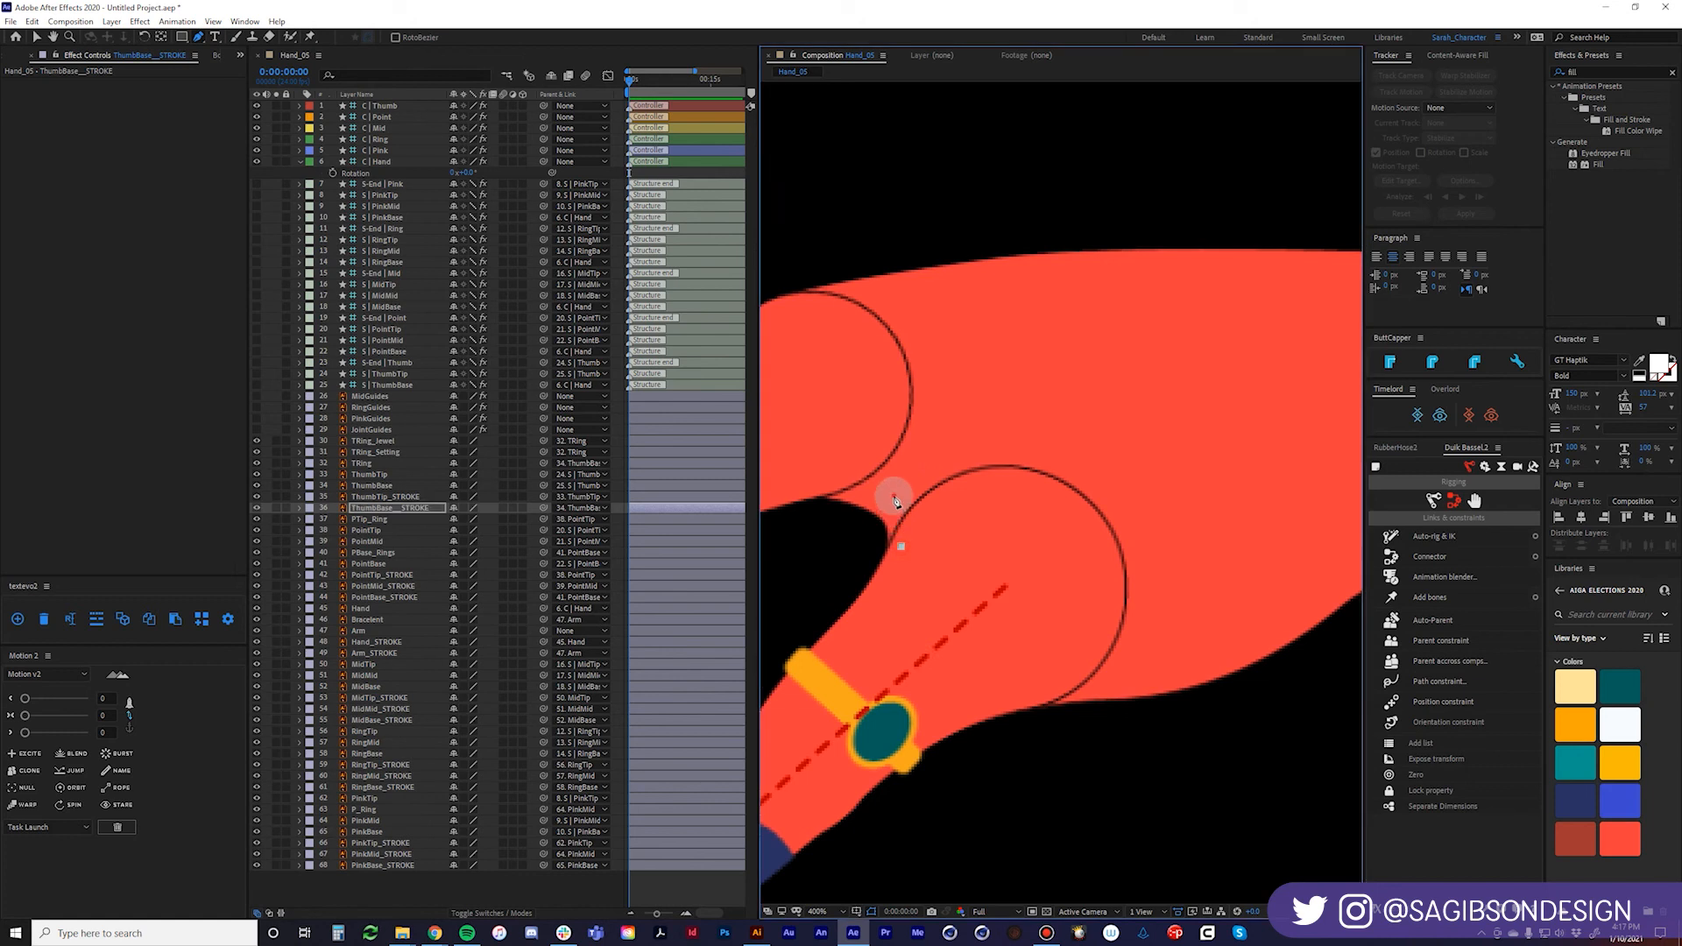
left_click(893, 495)
left_click(978, 444)
left_click(1101, 452)
left_click(1195, 570)
left_click(1160, 689)
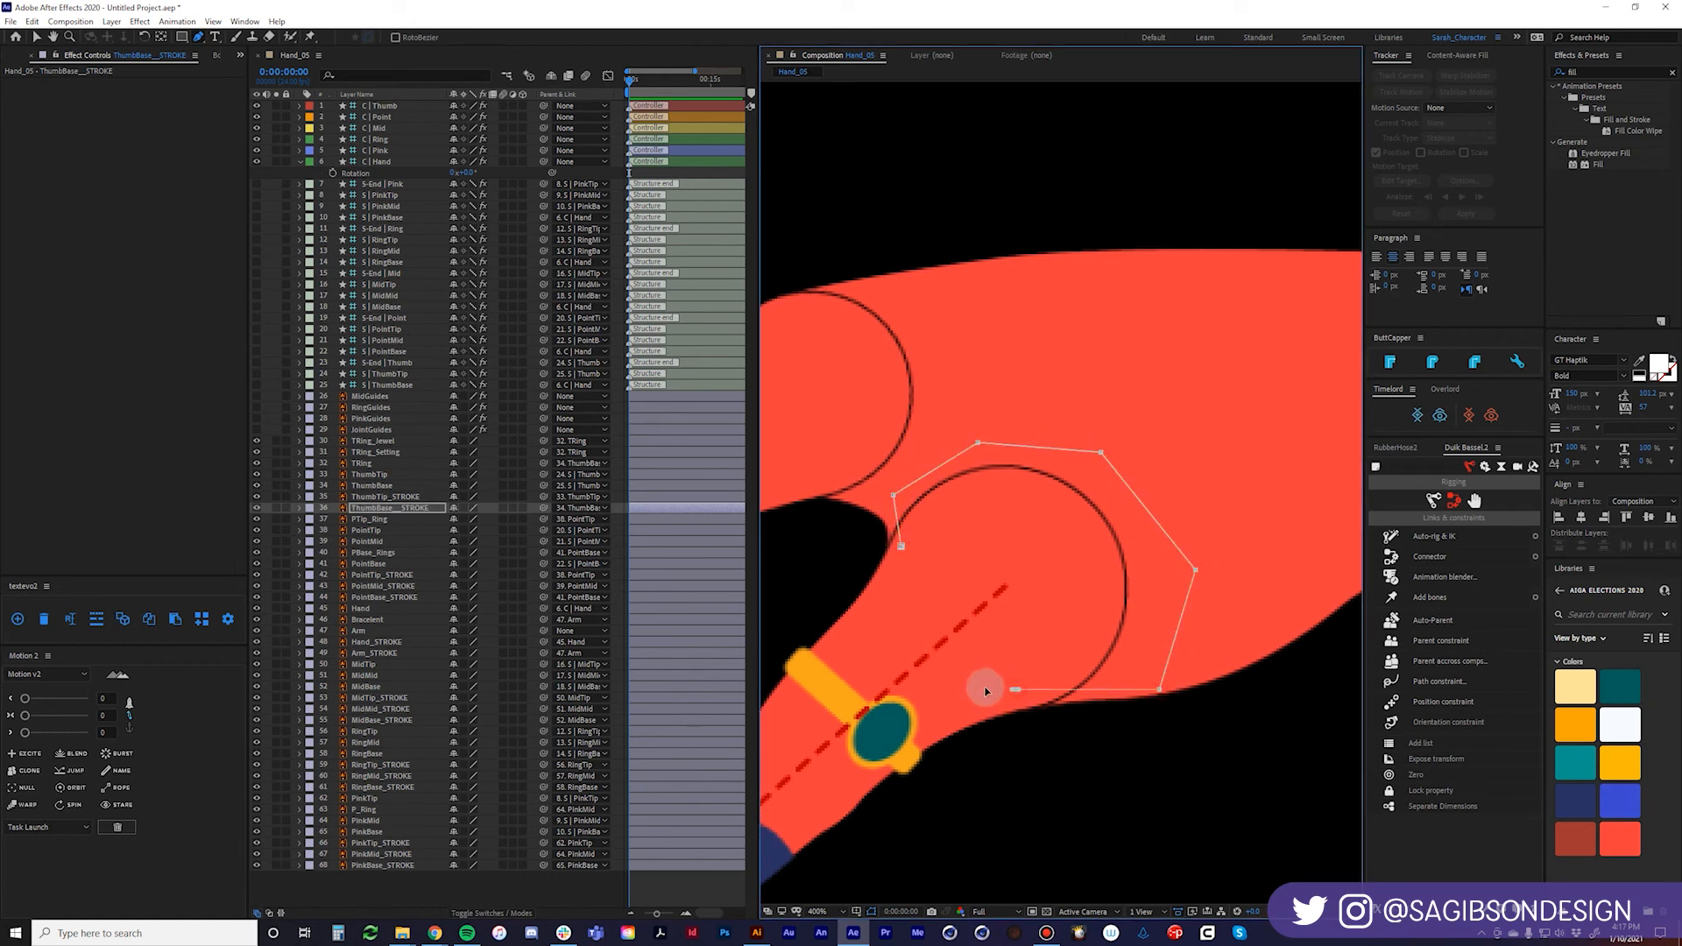
left_click_drag(970, 681, 940, 666)
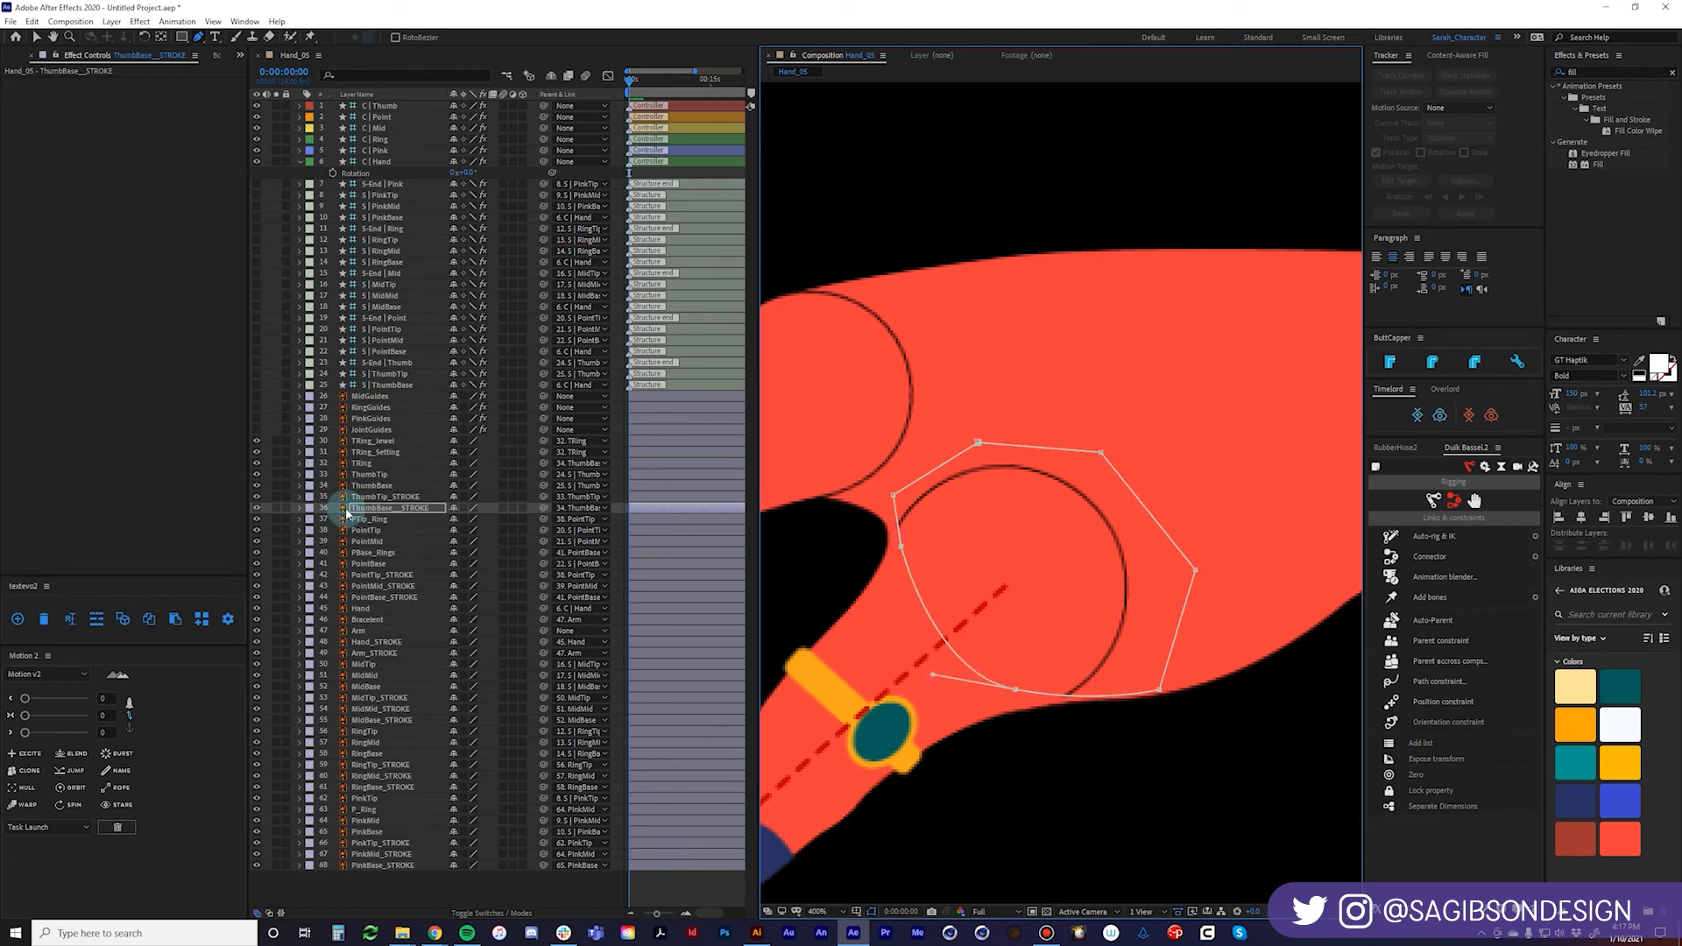
Set the ThumbBase__STROKE mask mode to Subtract and adjust its points so only the inner joint line is hidden.
key("m")
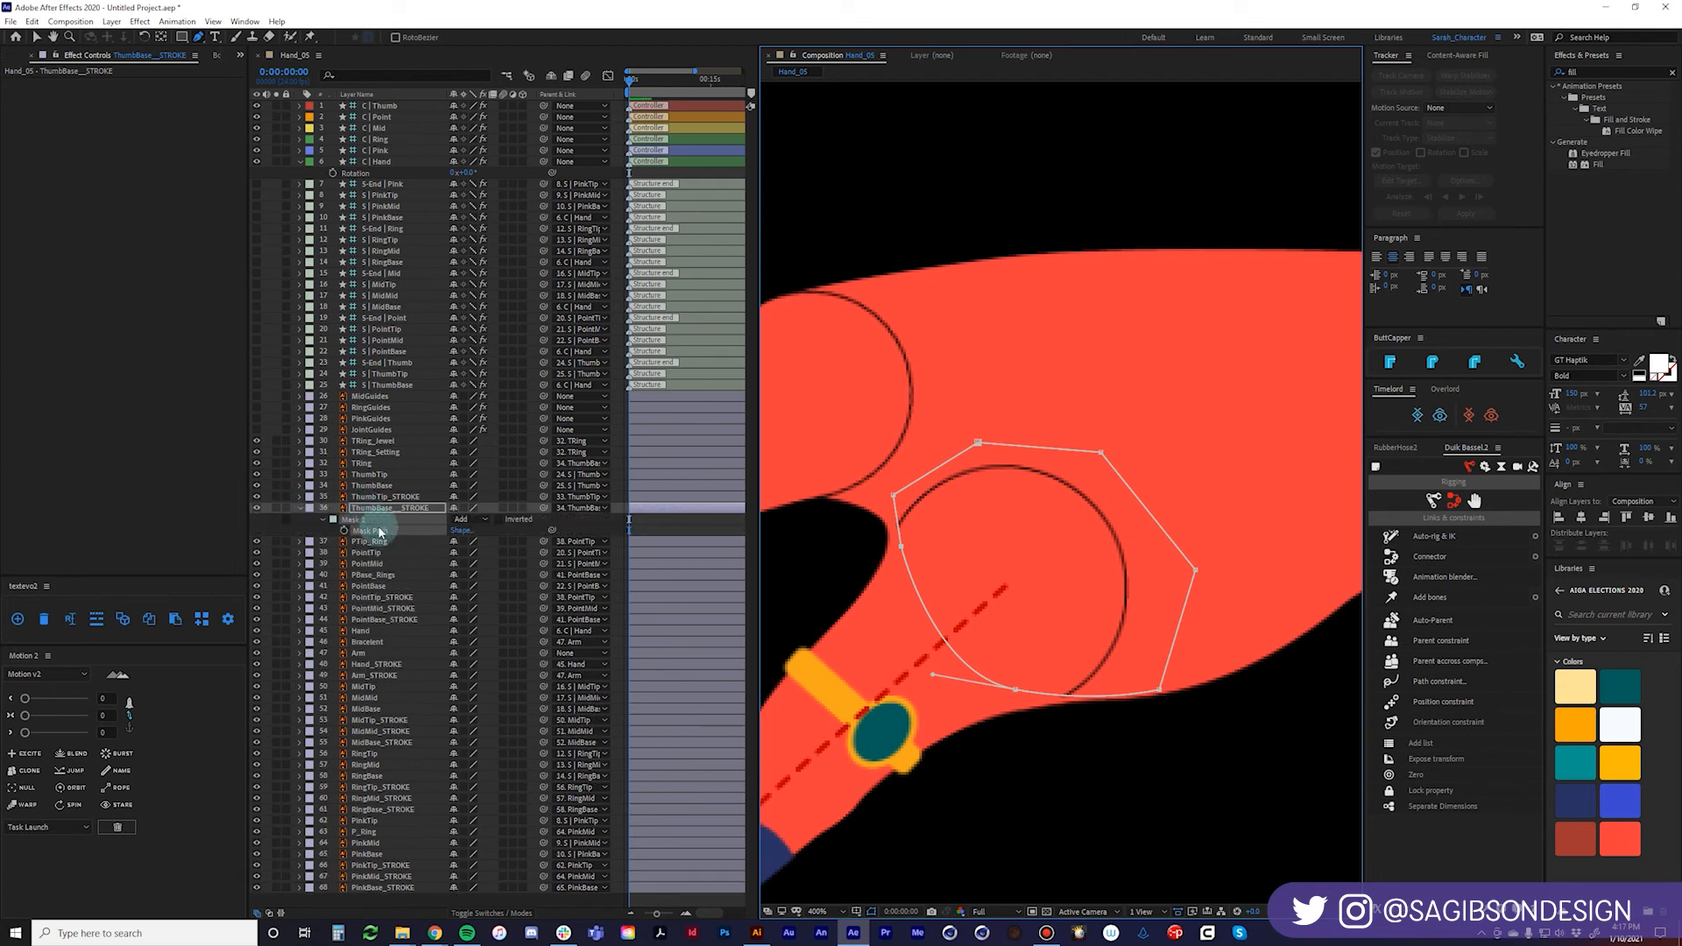
left_click(480, 520)
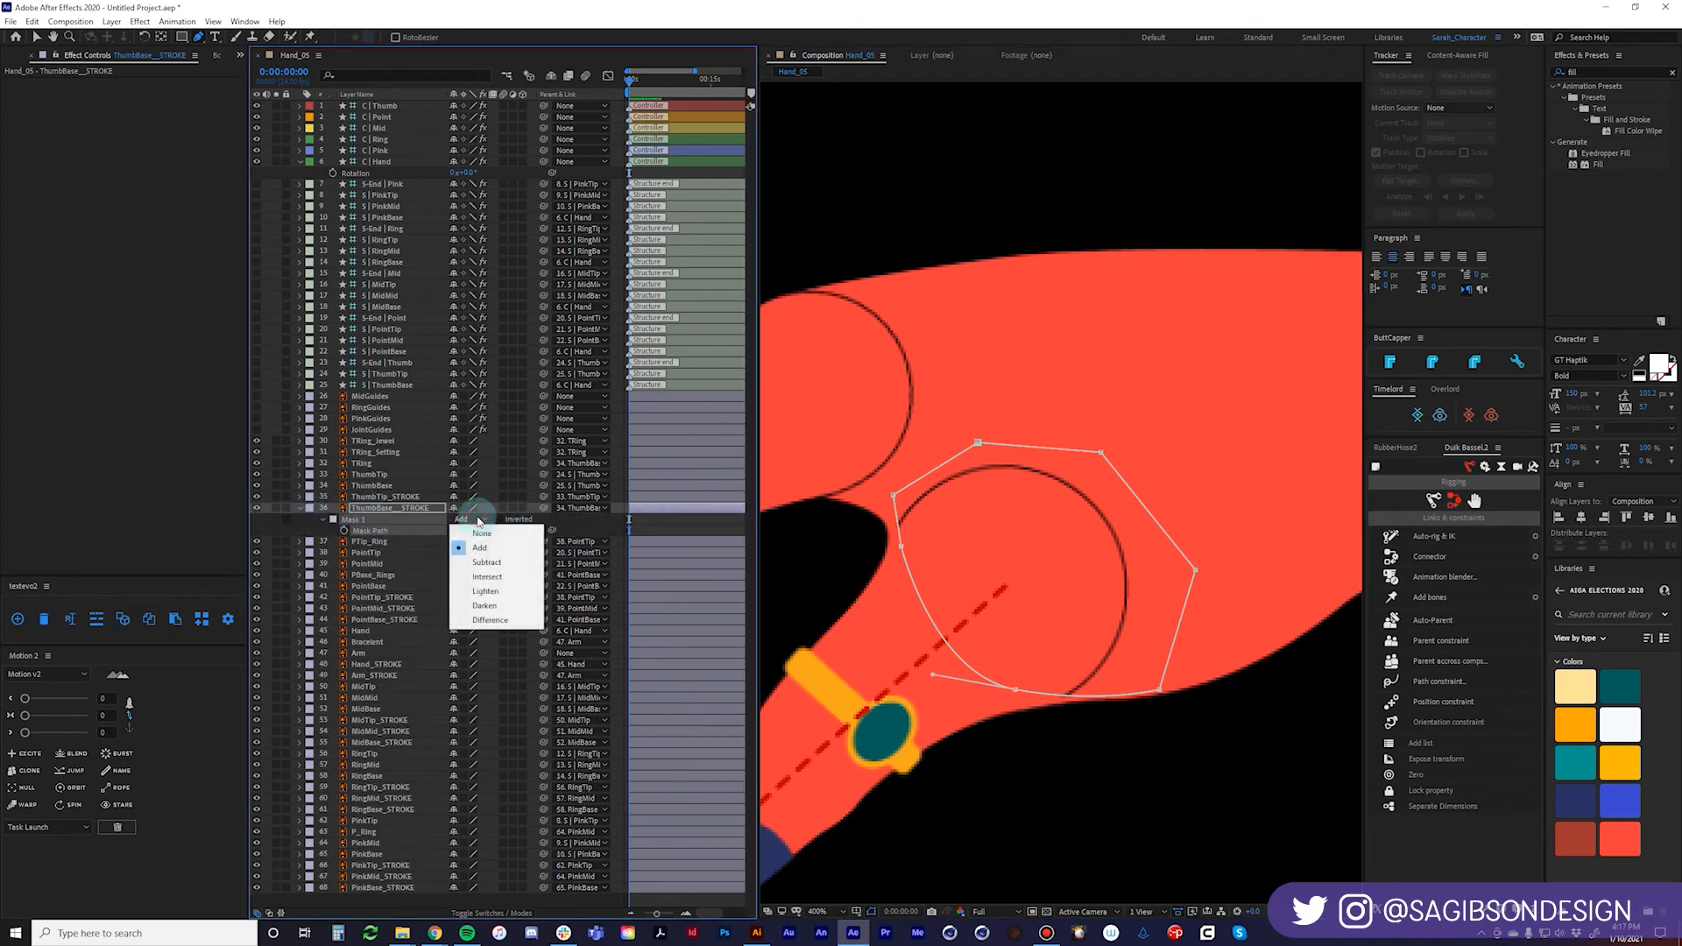
left_click(487, 562)
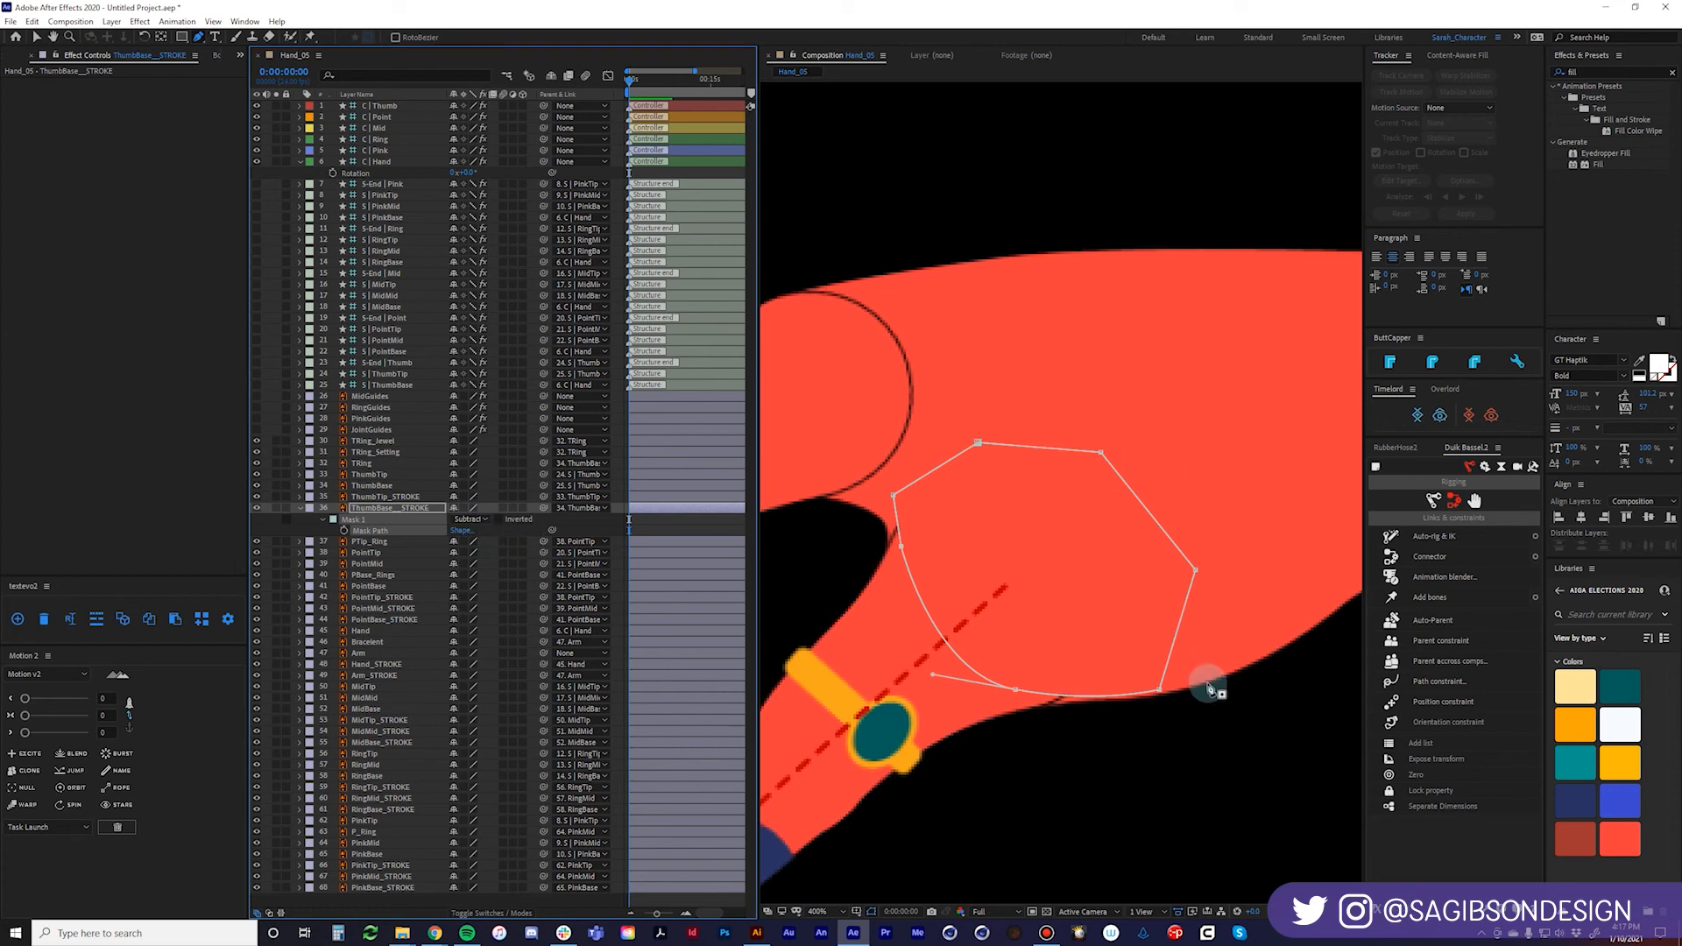
left_click_drag(1014, 695, 1116, 692)
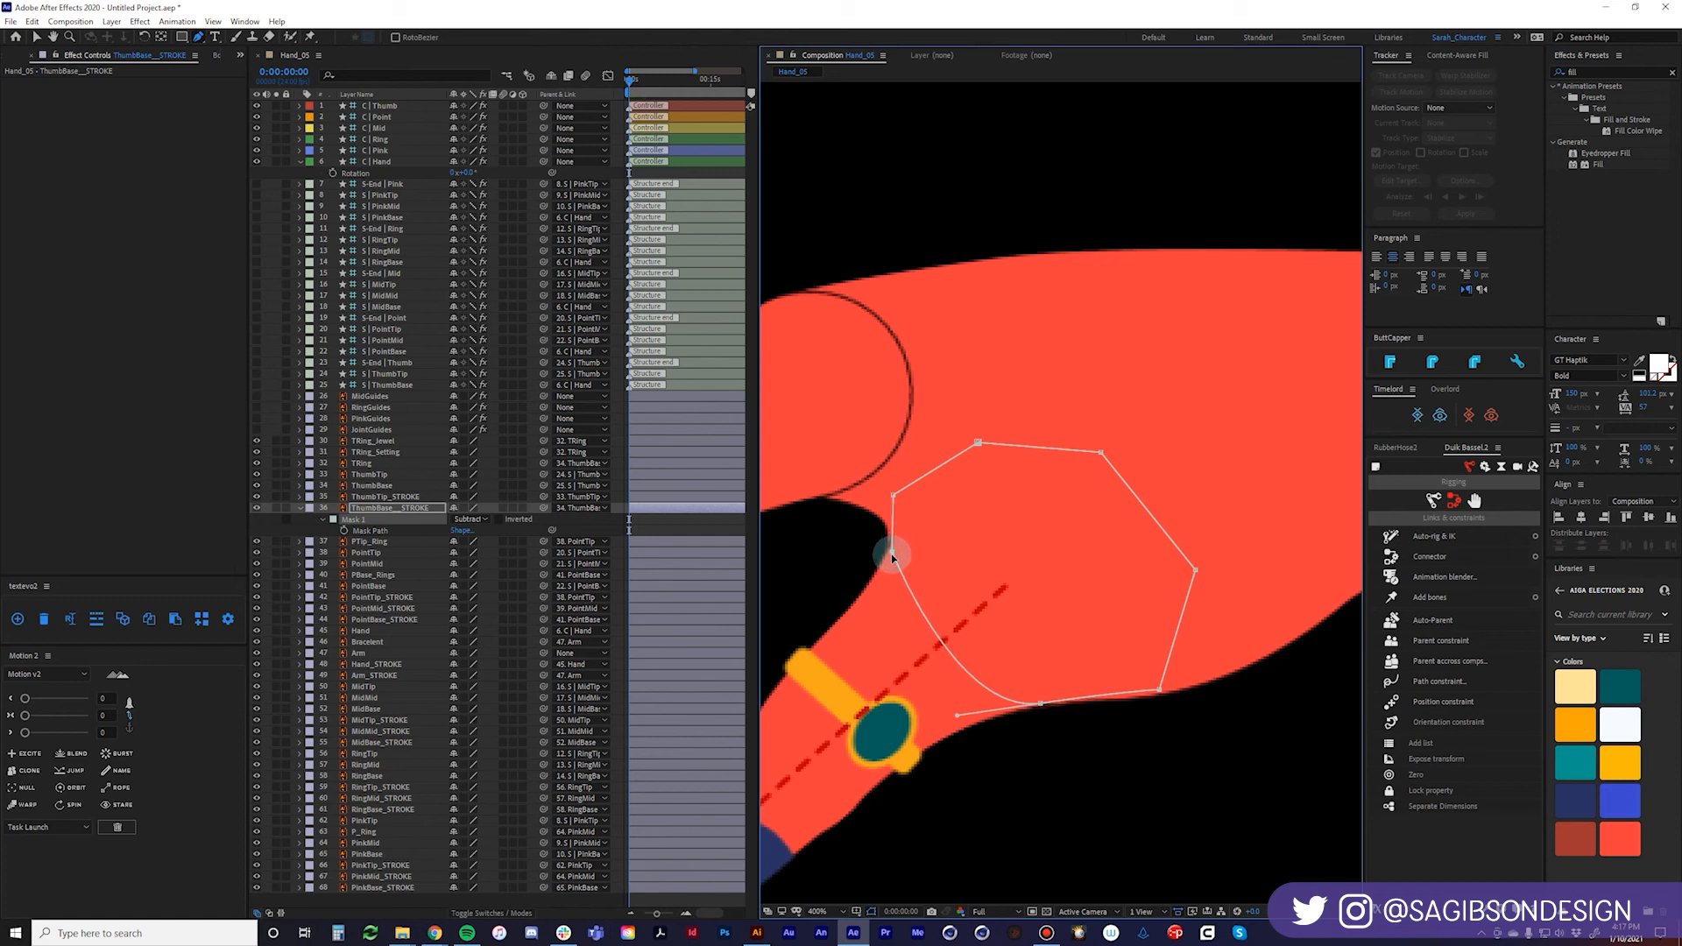
Draw a closed curved mask around the rounded joint end of the PointBase_STROKE layer.
key("comma")
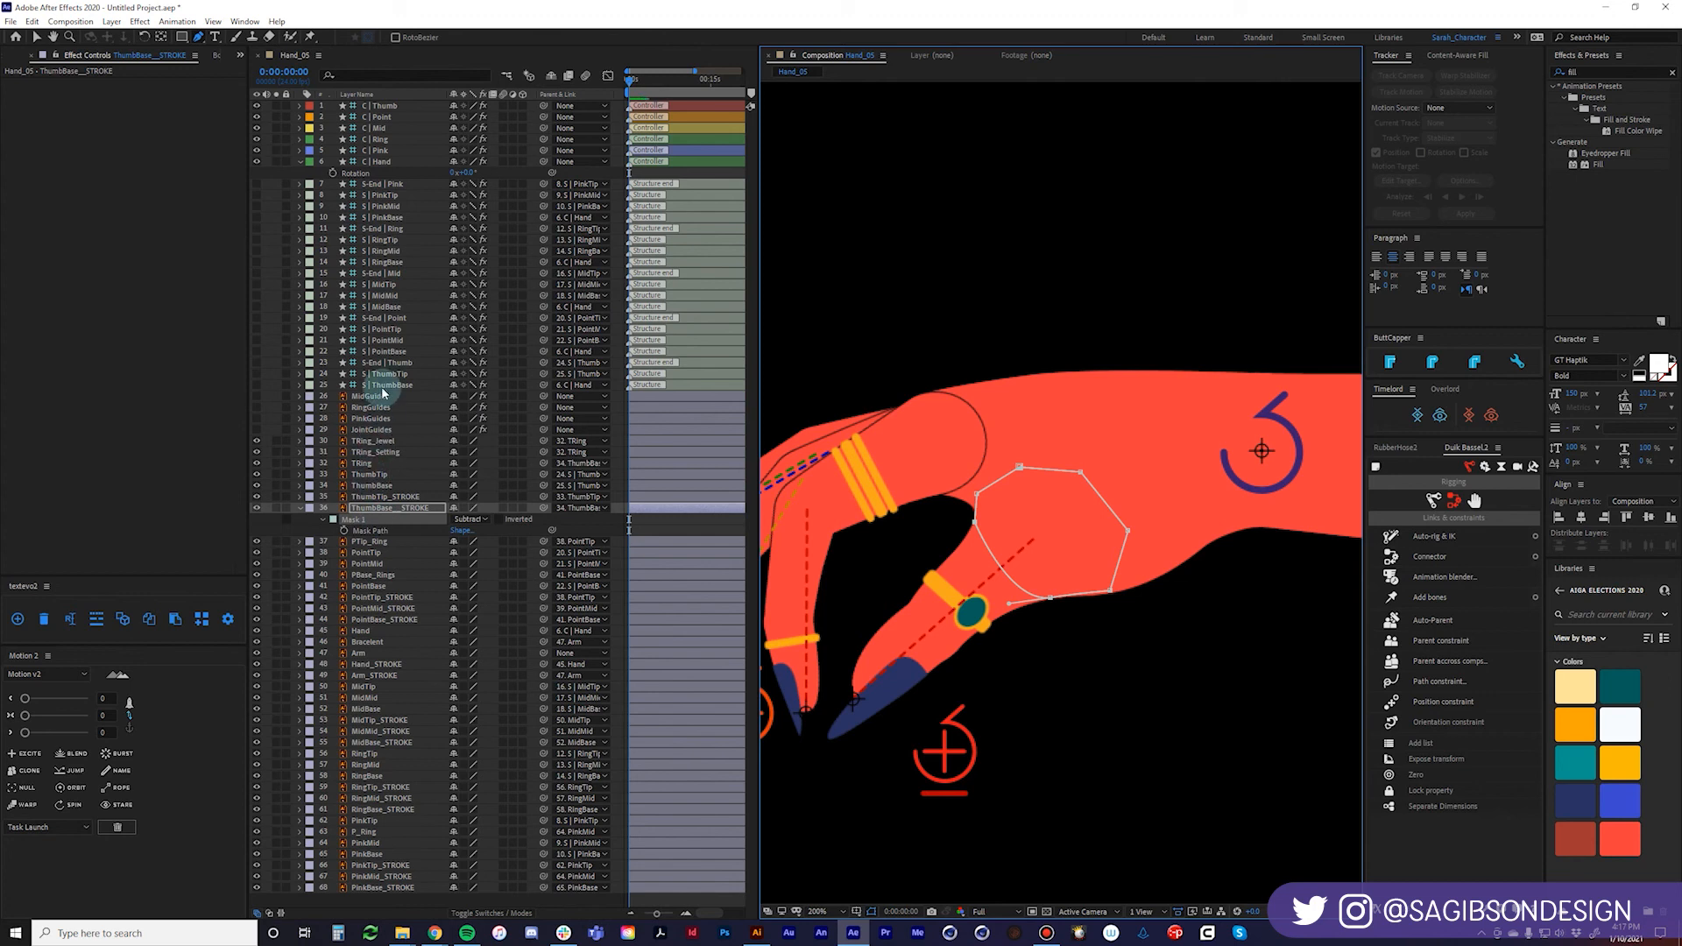
left_click(396, 620)
scroll(935, 391, "up", 2)
left_click_drag(934, 391, 1171, 518)
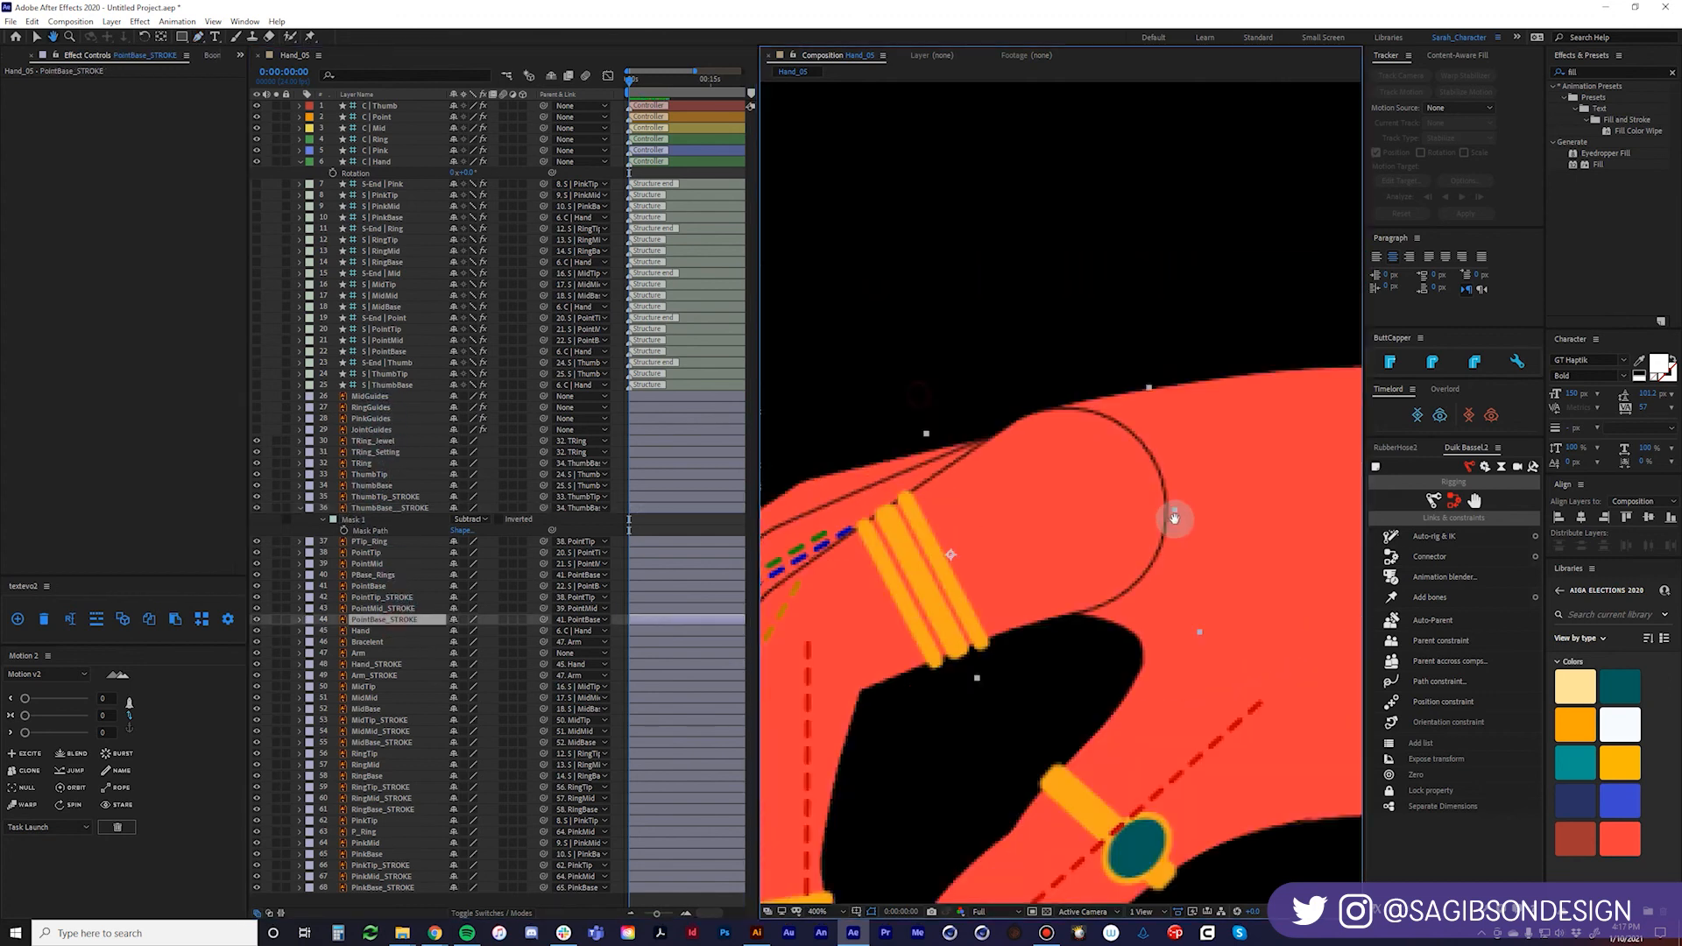
left_click(1040, 440)
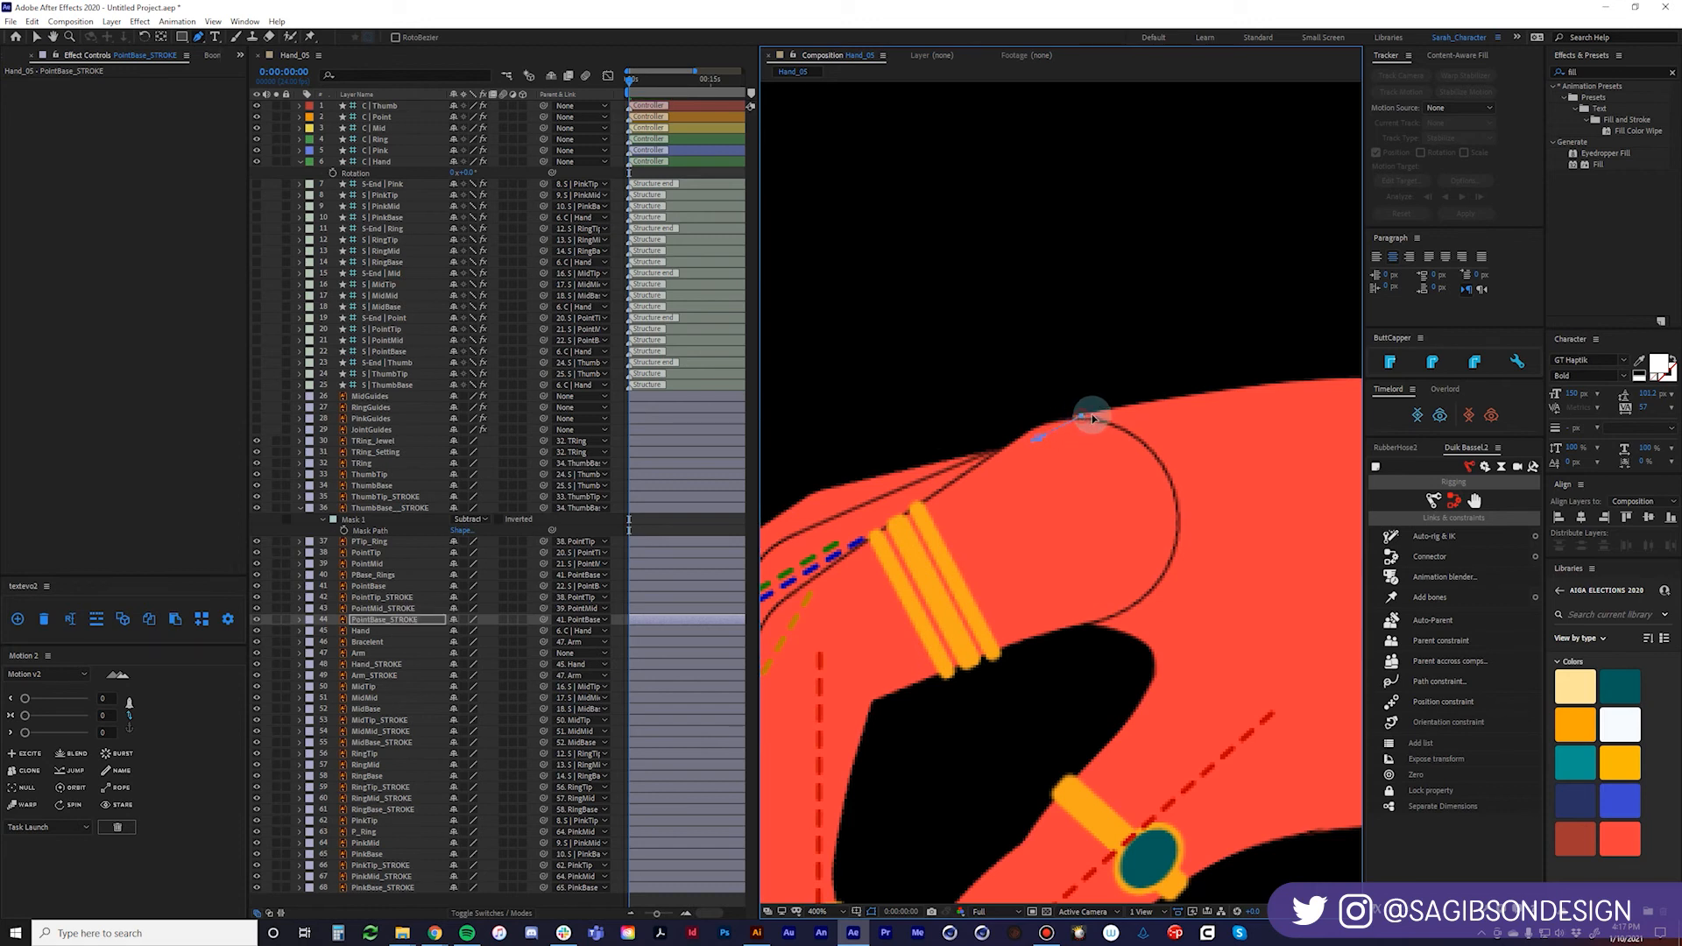
left_click_drag(1212, 500, 1219, 554)
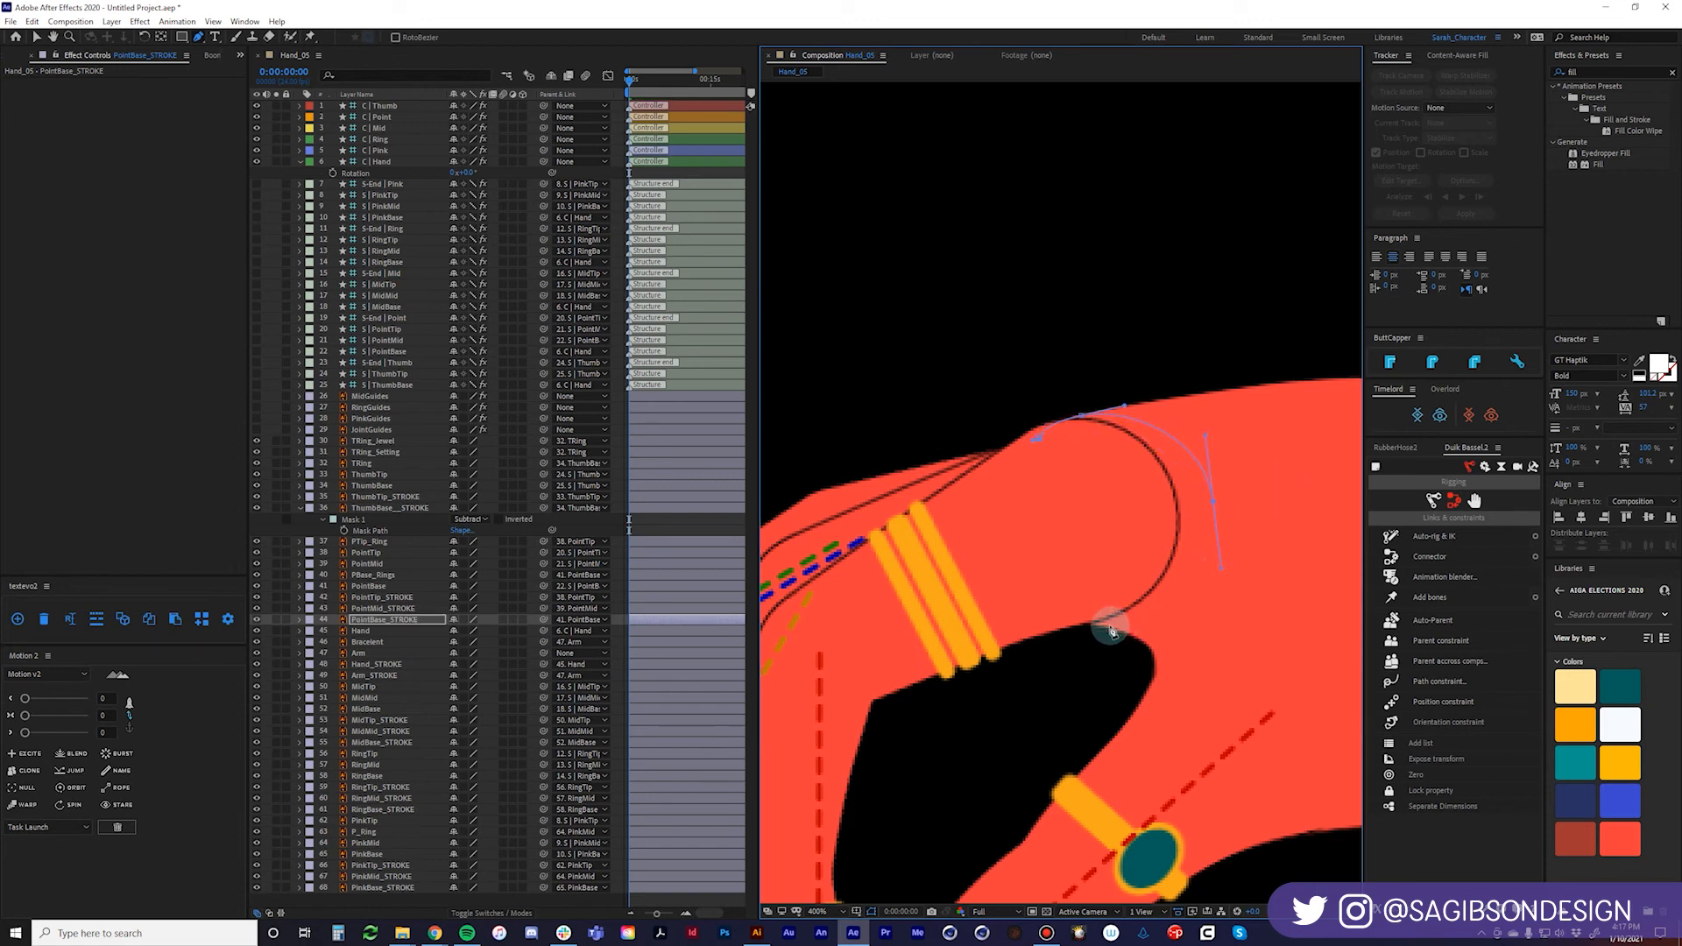
left_click_drag(1074, 616, 1029, 603)
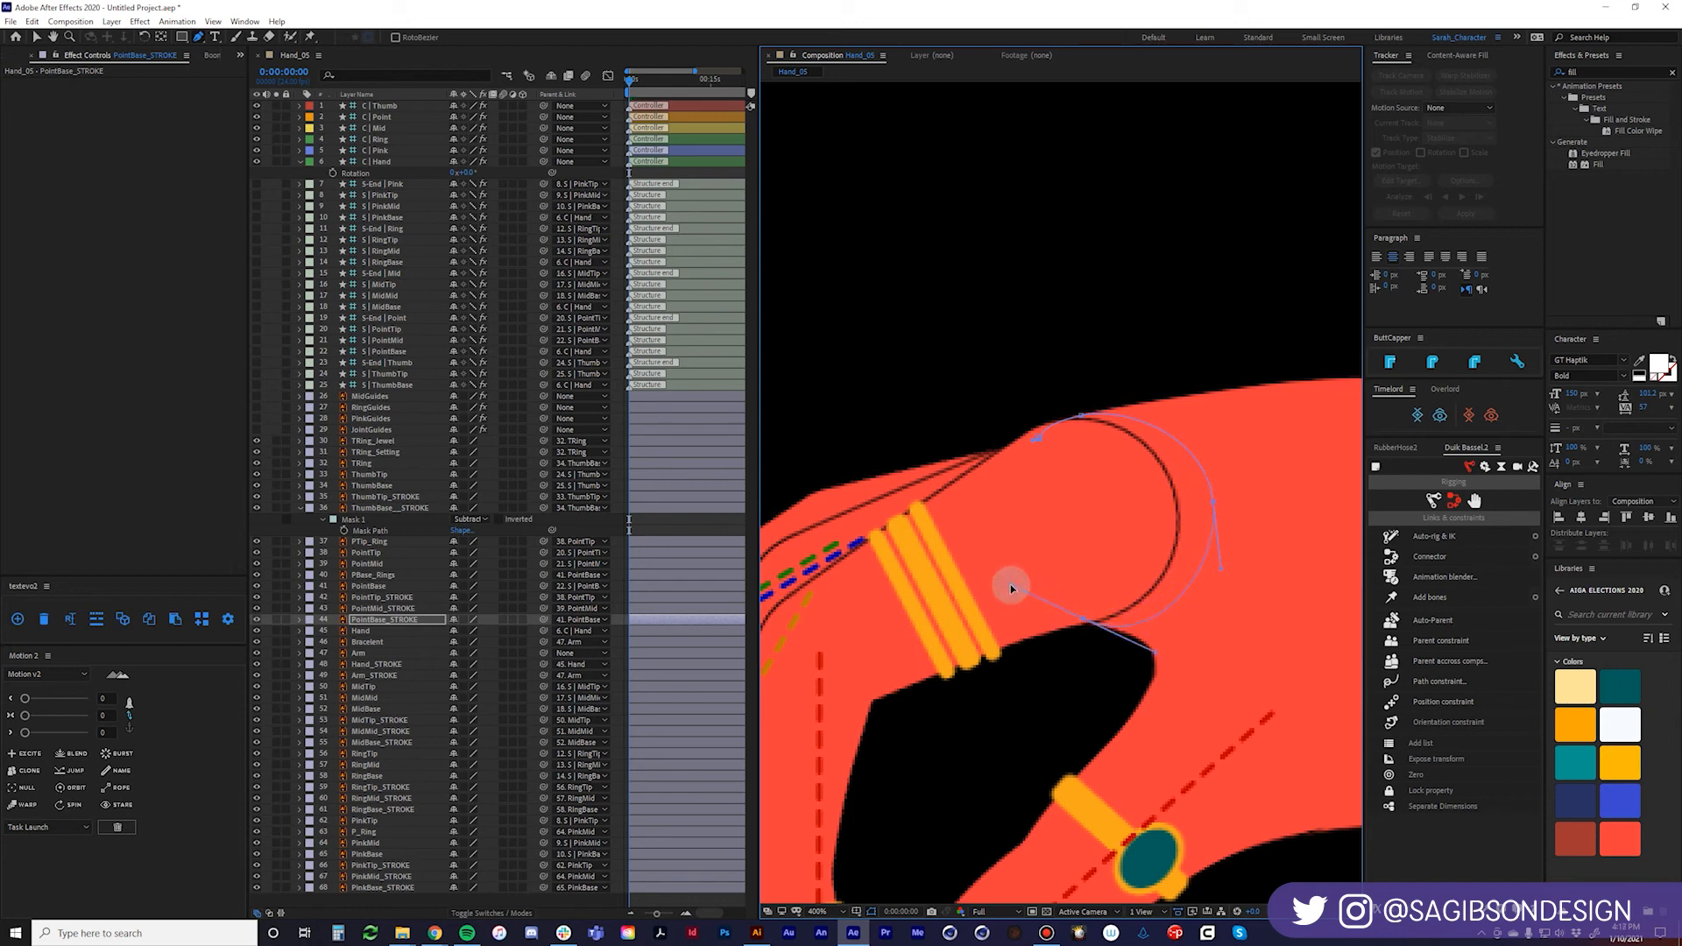
left_click(1041, 444)
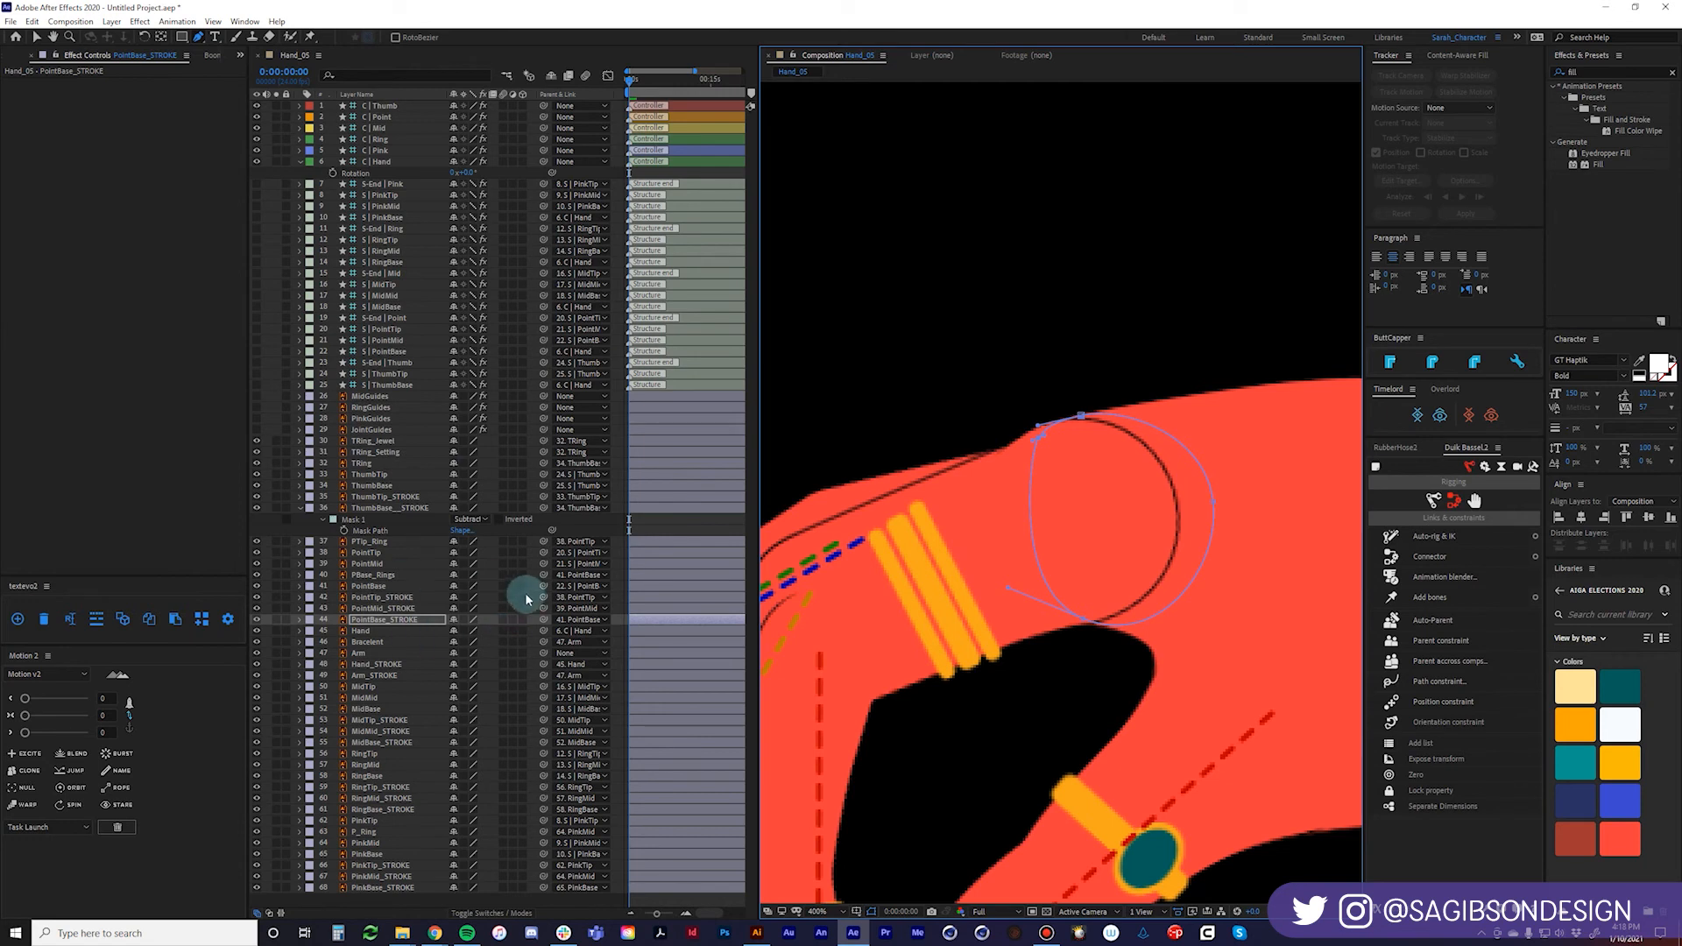
Set the PointBase_STROKE mask mode to Subtract and deselect the layer.
key("m")
left_click(470, 631)
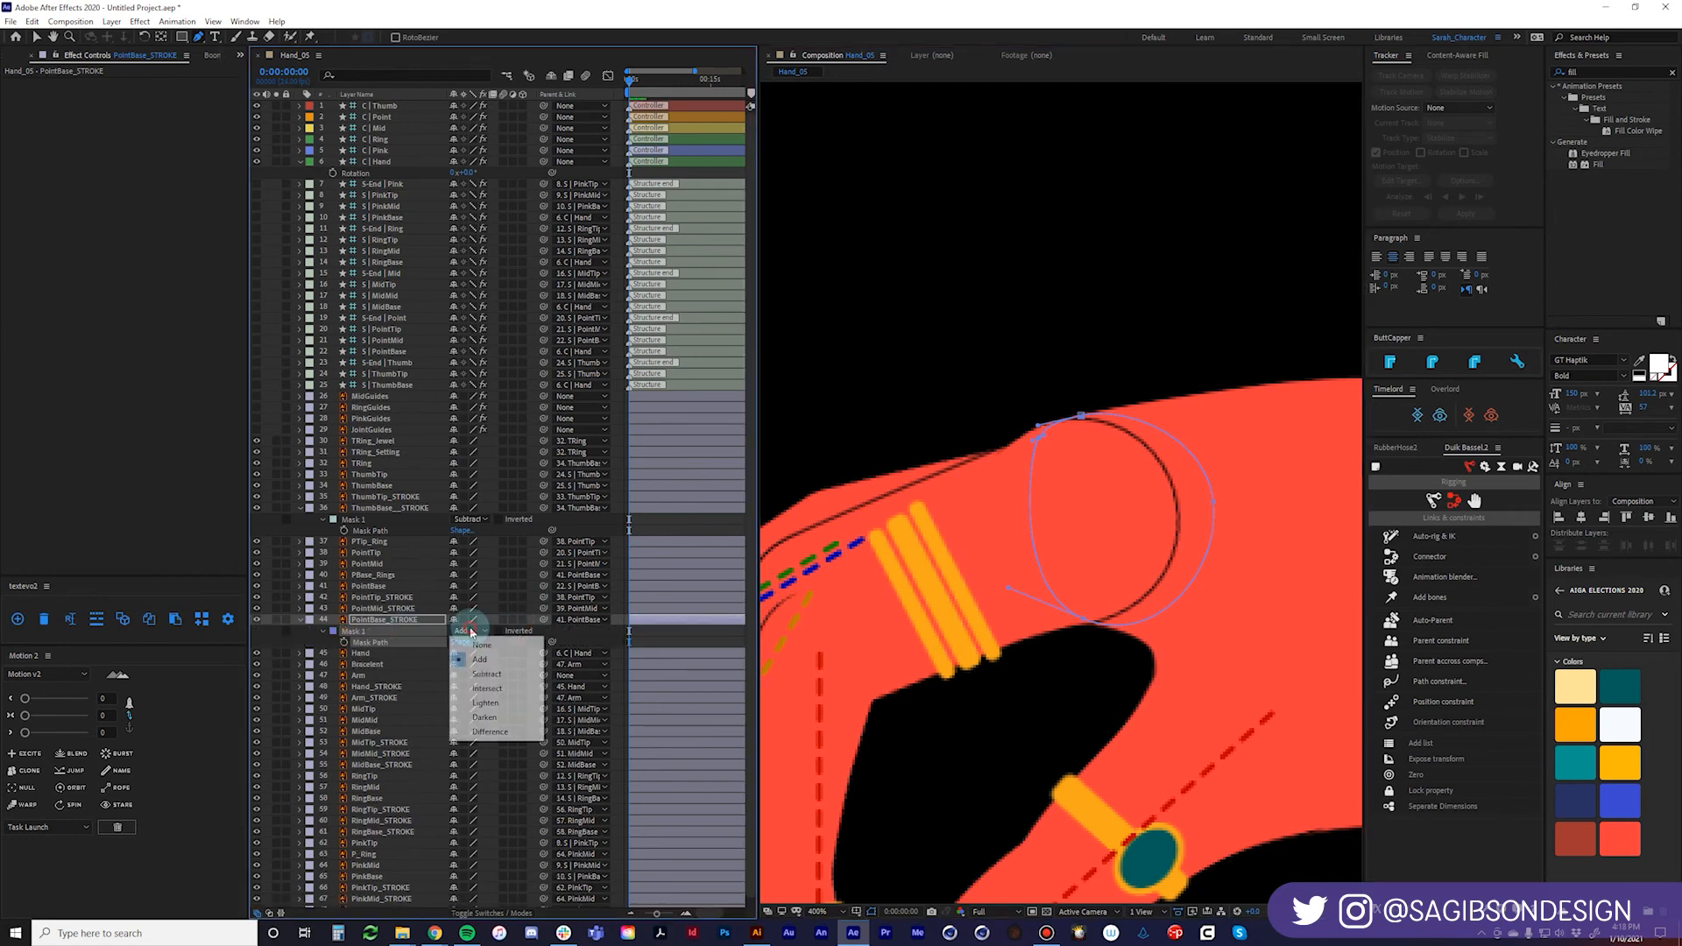
left_click(486, 674)
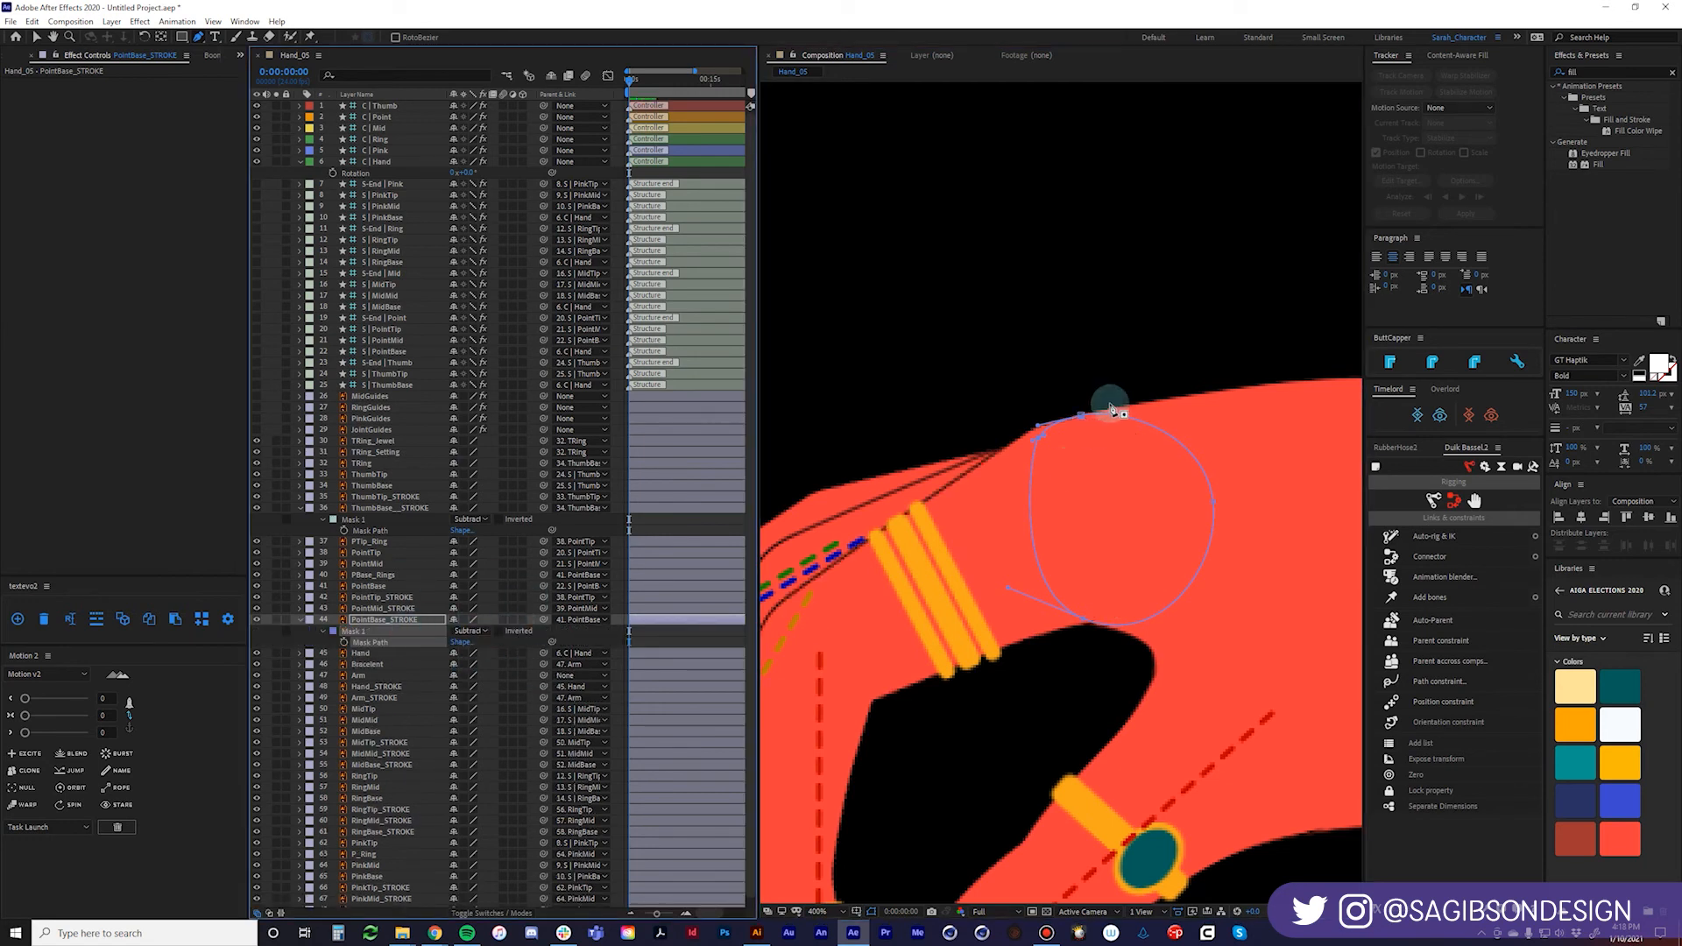
scroll(1111, 410, "down", 2)
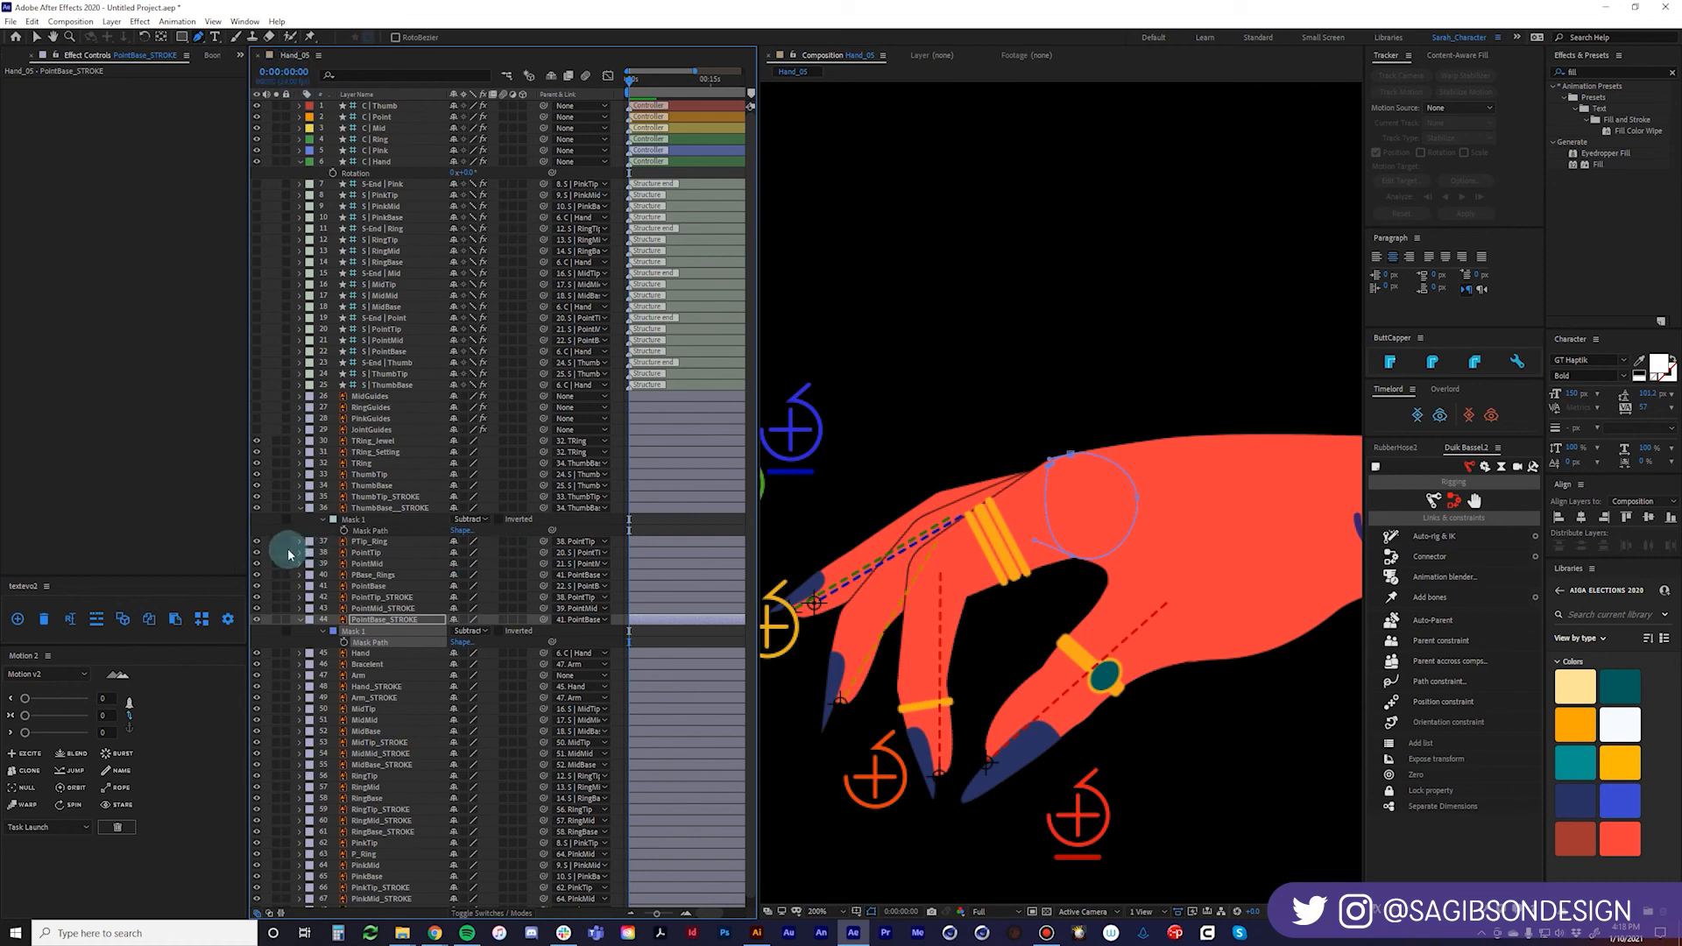
left_click(298, 646)
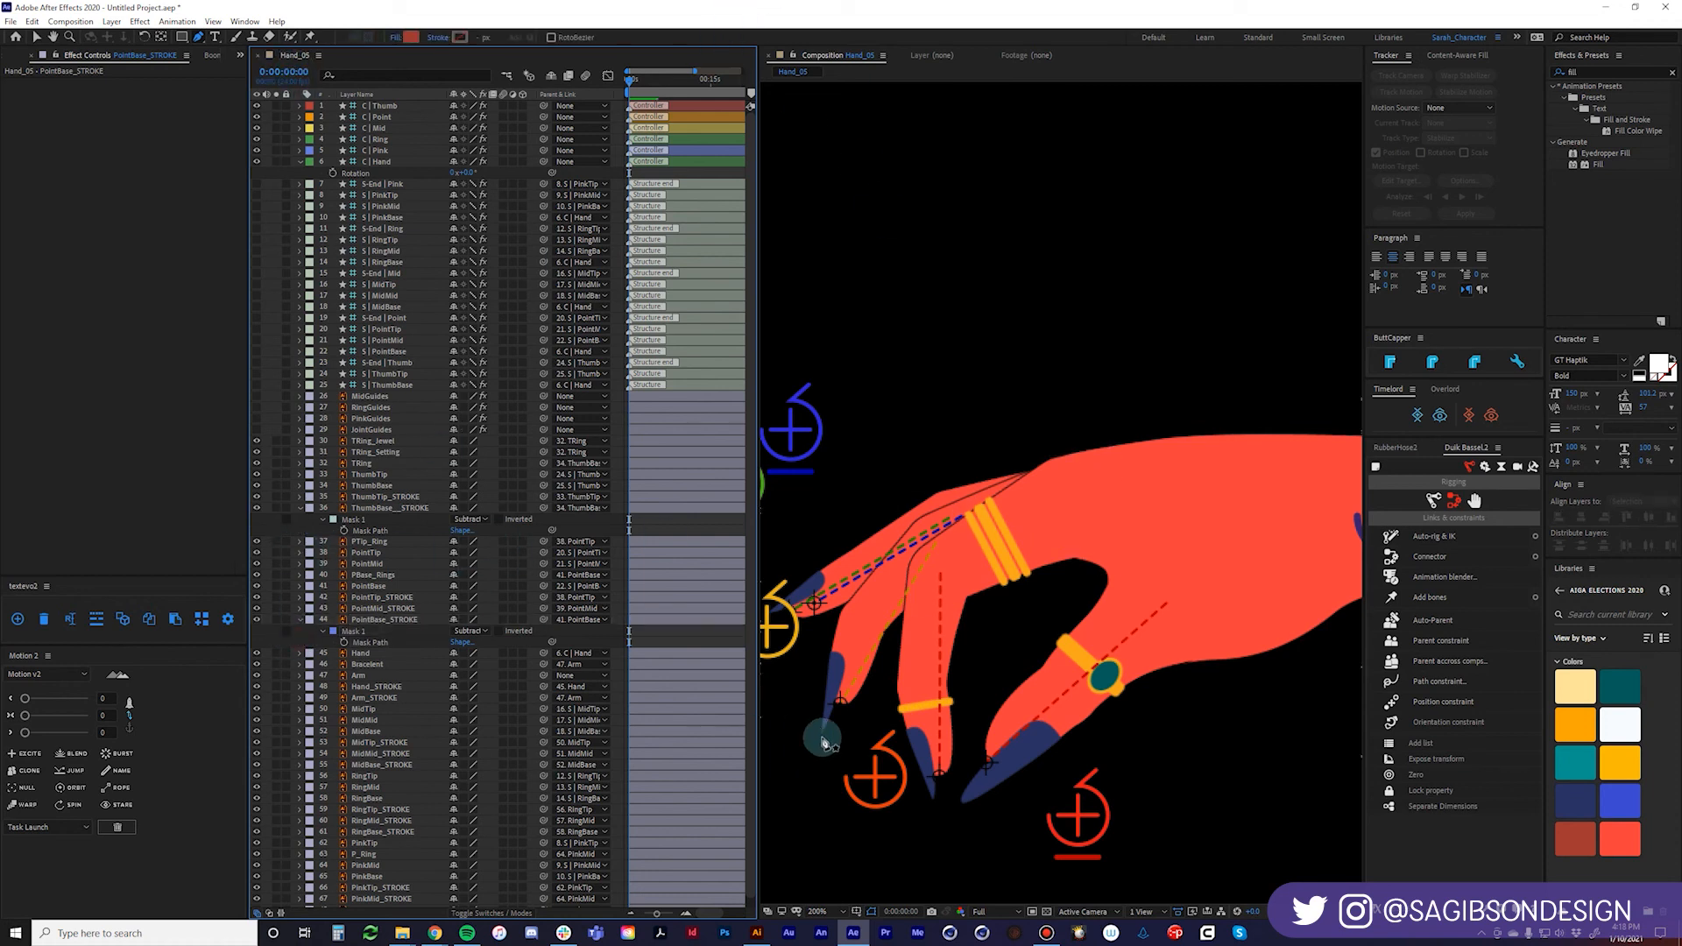
Turn on the transparency grid and check the hand's outlines against it at different zoom levels.
left_click(1047, 911)
key("comma")
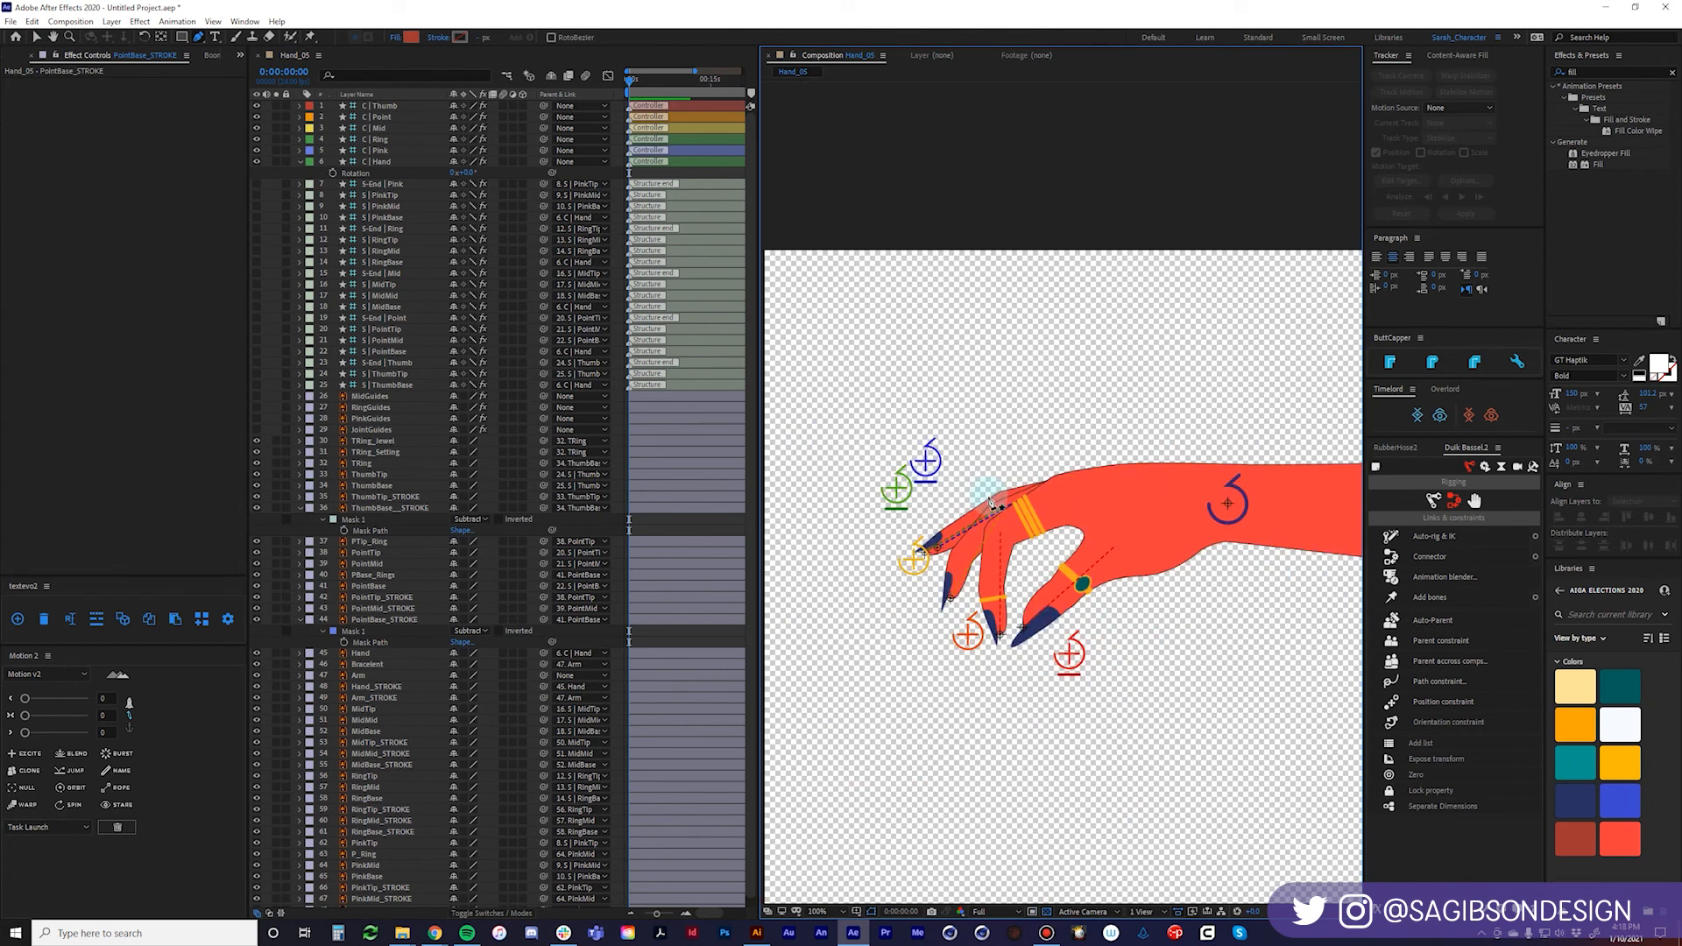
key("period")
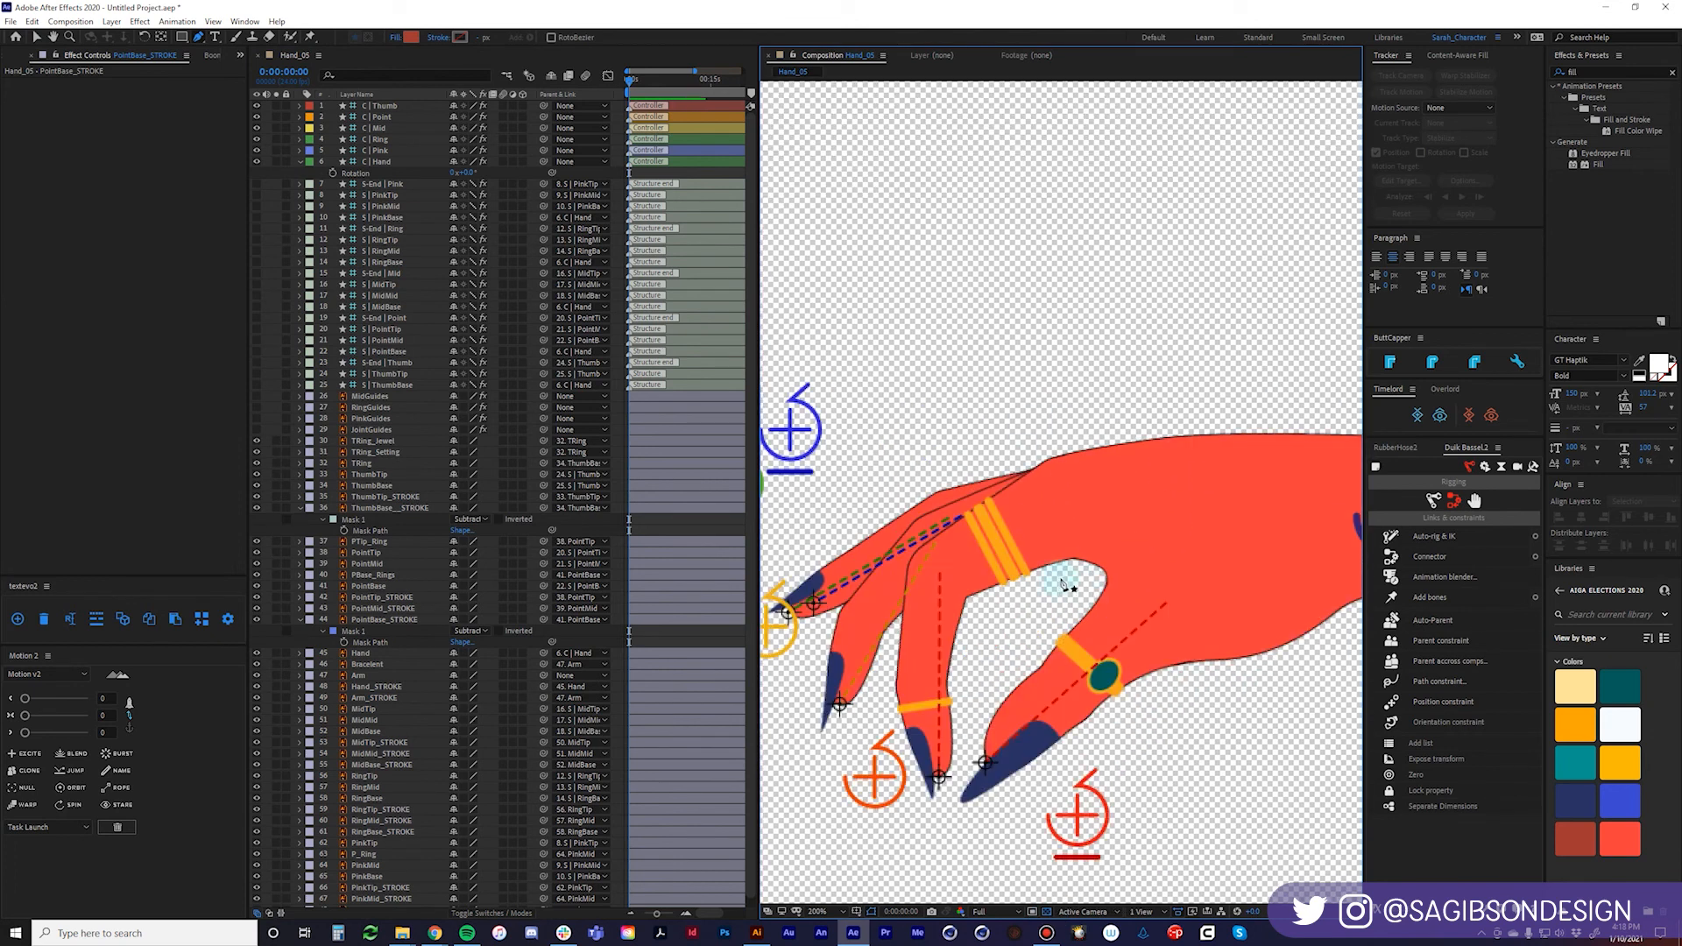
key("comma")
key("period")
Bend the pinky finger by moving the C | Pink controller upward, away from the other fingers.
left_click(377, 116)
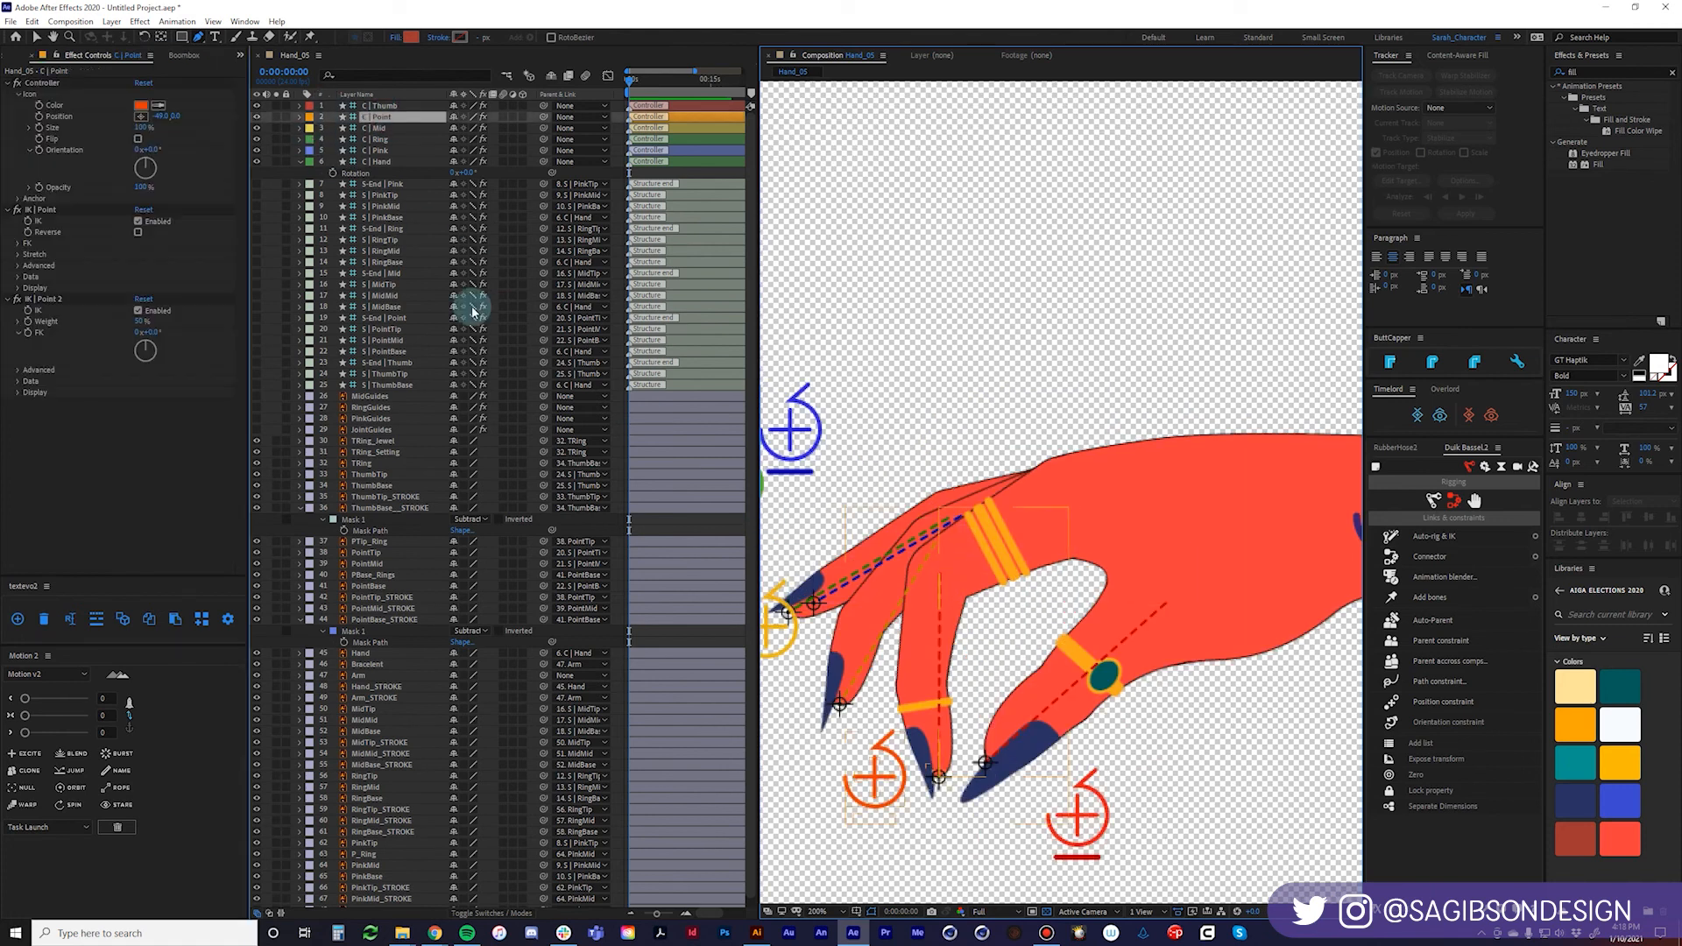
key("h")
left_click_drag(828, 498, 1032, 432)
key("v")
left_click(999, 375)
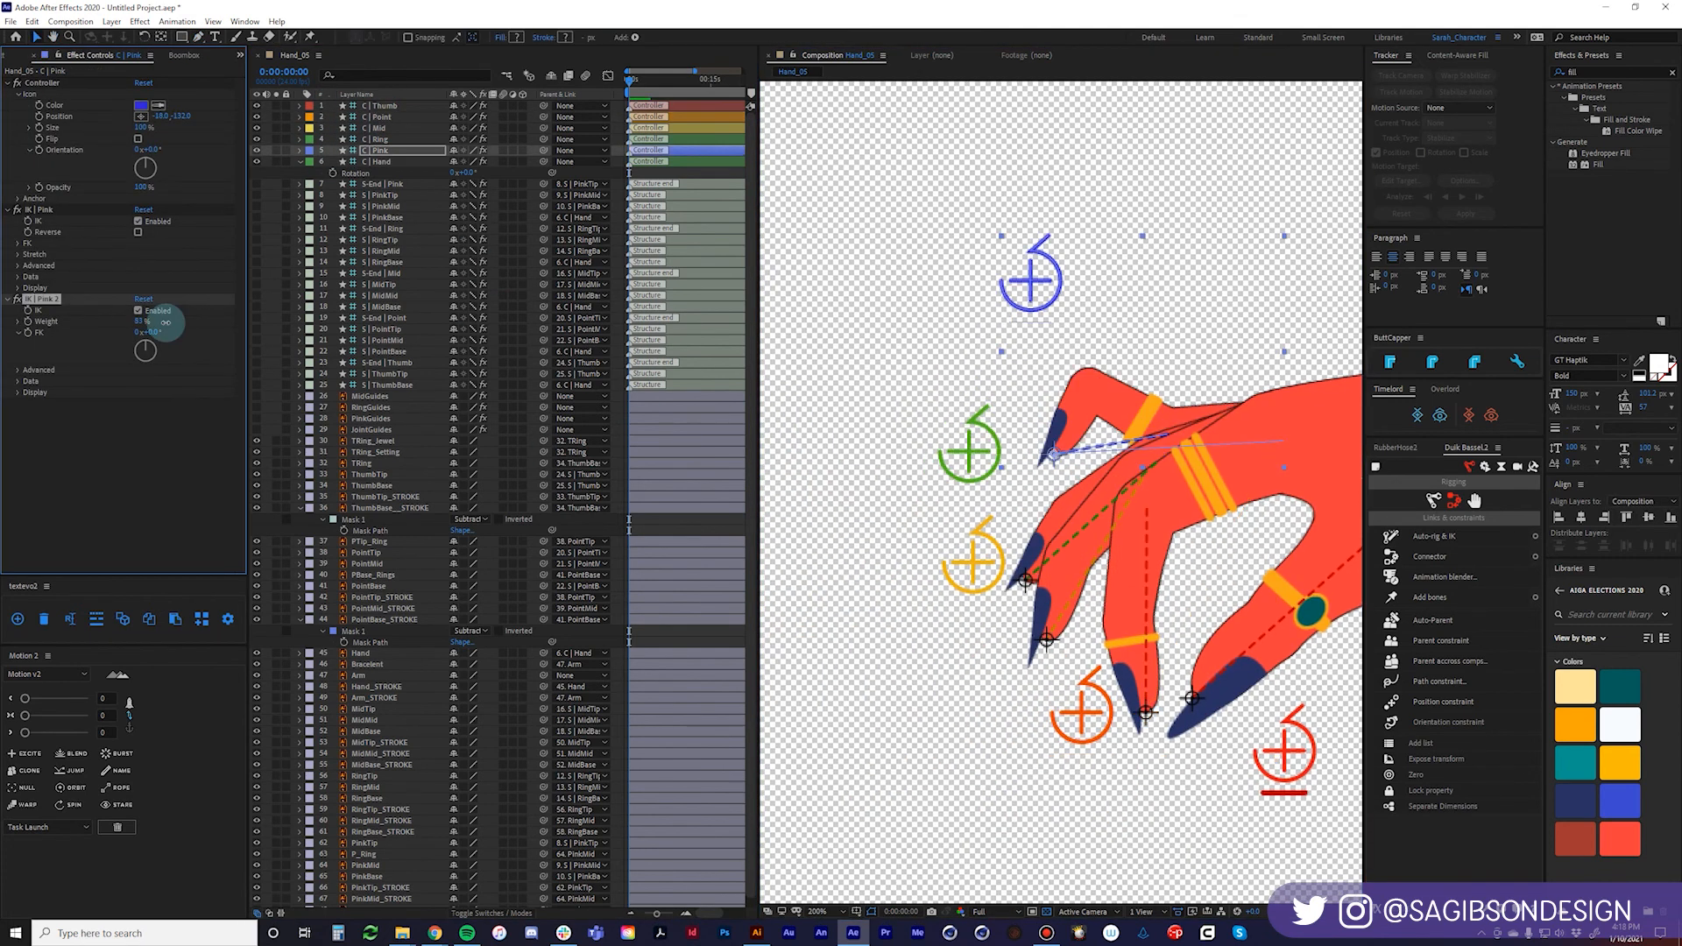
Try lowering the IK | Pink 2 weight and rotating its FK, testing the bend by moving C | Pink slightly.
left_click_drag(154, 322, 81, 343)
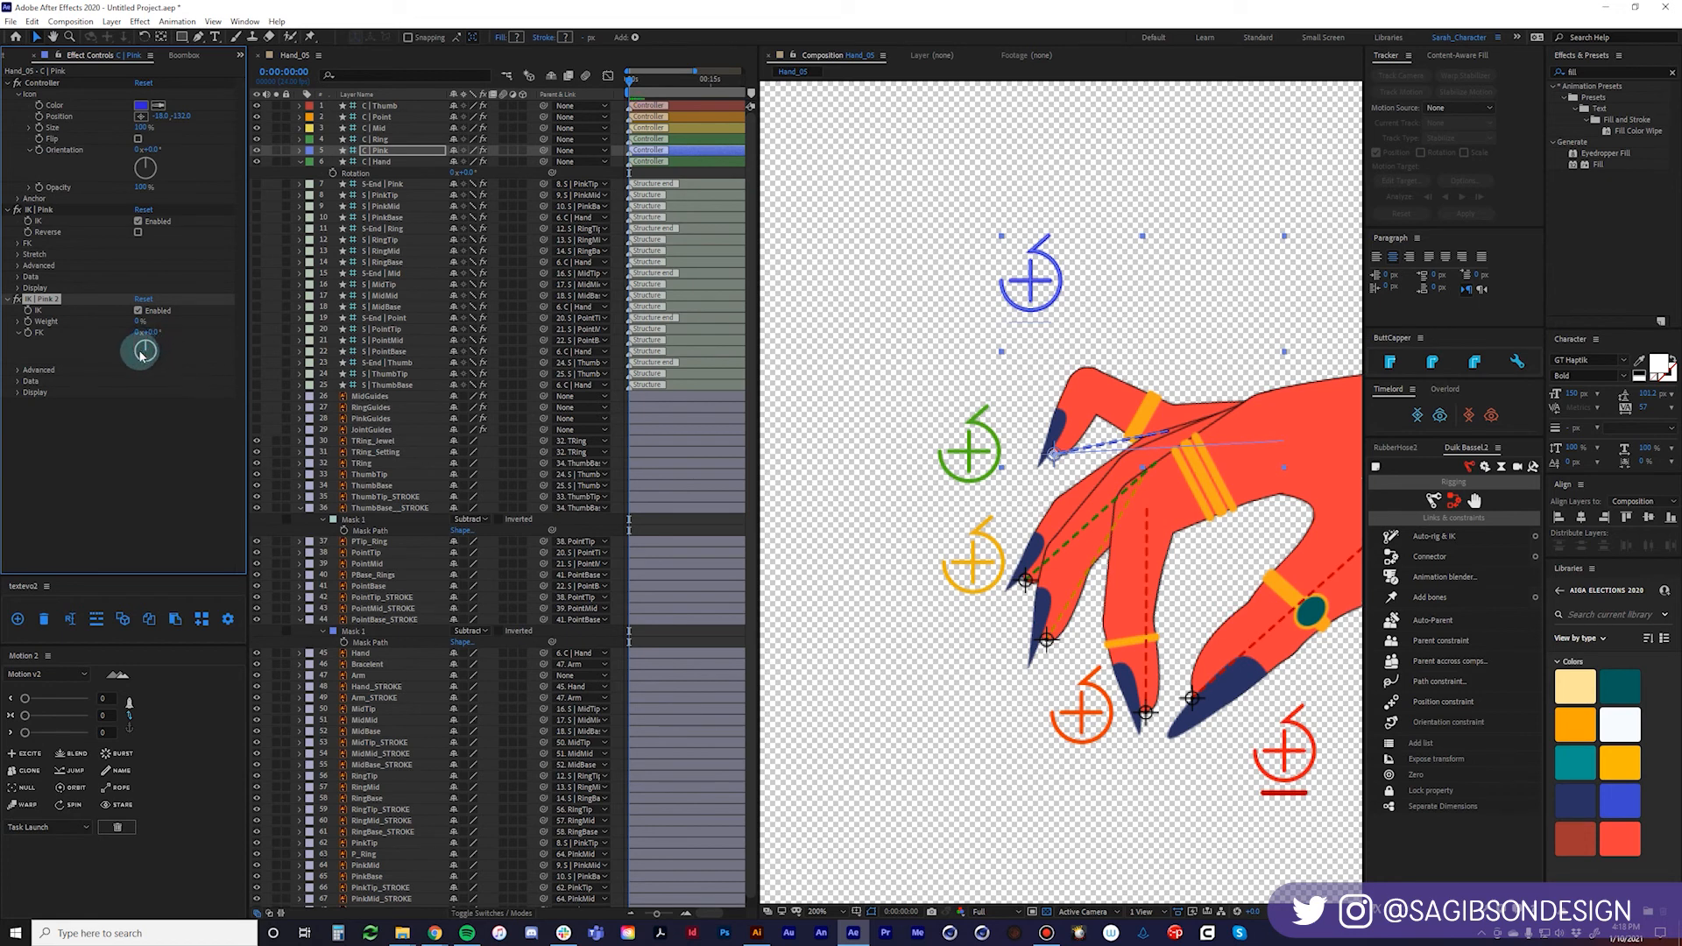
left_click_drag(142, 353, 150, 348)
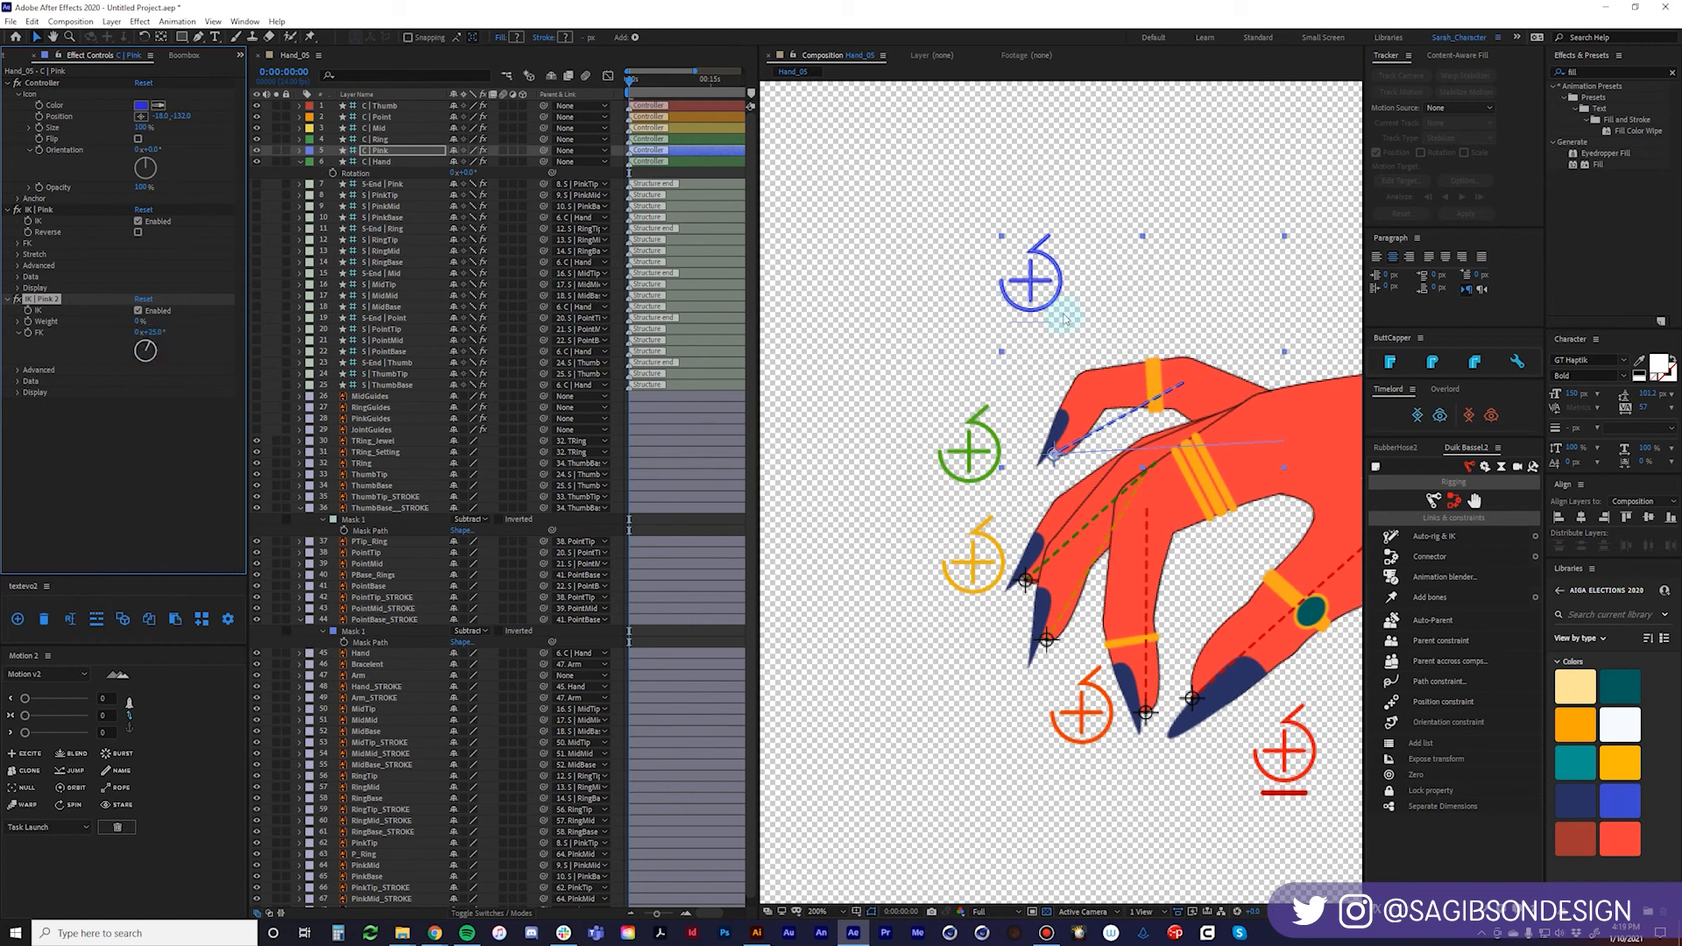
left_click_drag(1030, 293, 1043, 314)
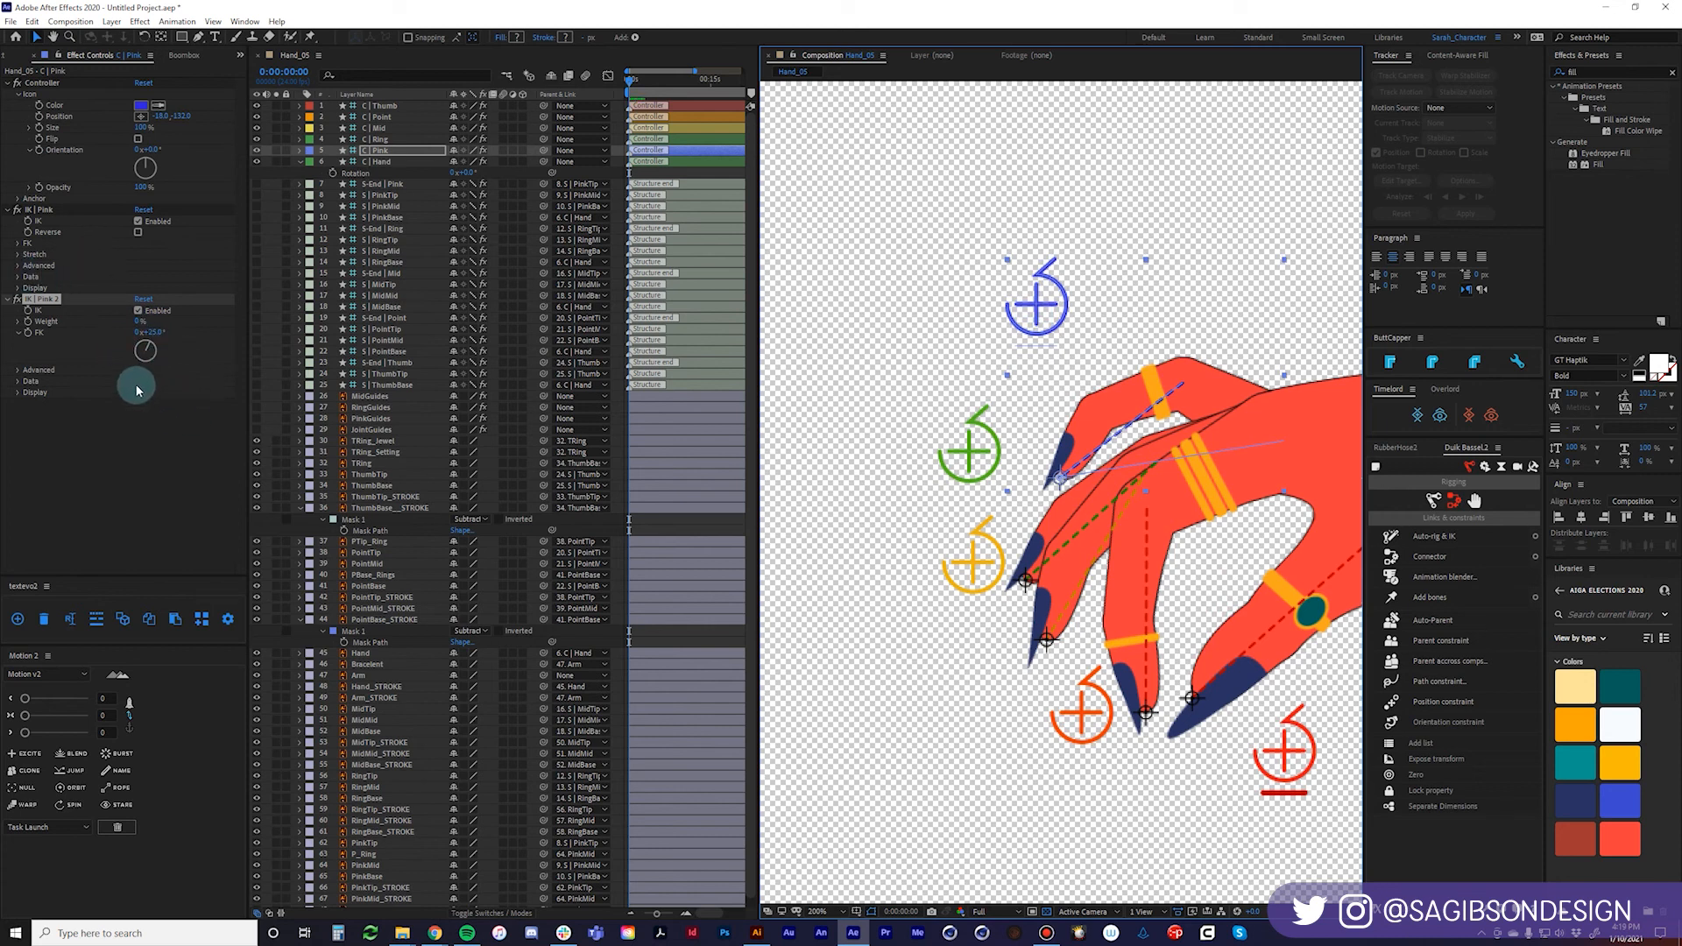
Lower the C | Pink controller to curl the pinky and move C | Mid so the middle finger rests beside the pointer.
left_click_drag(1032, 319, 1014, 361)
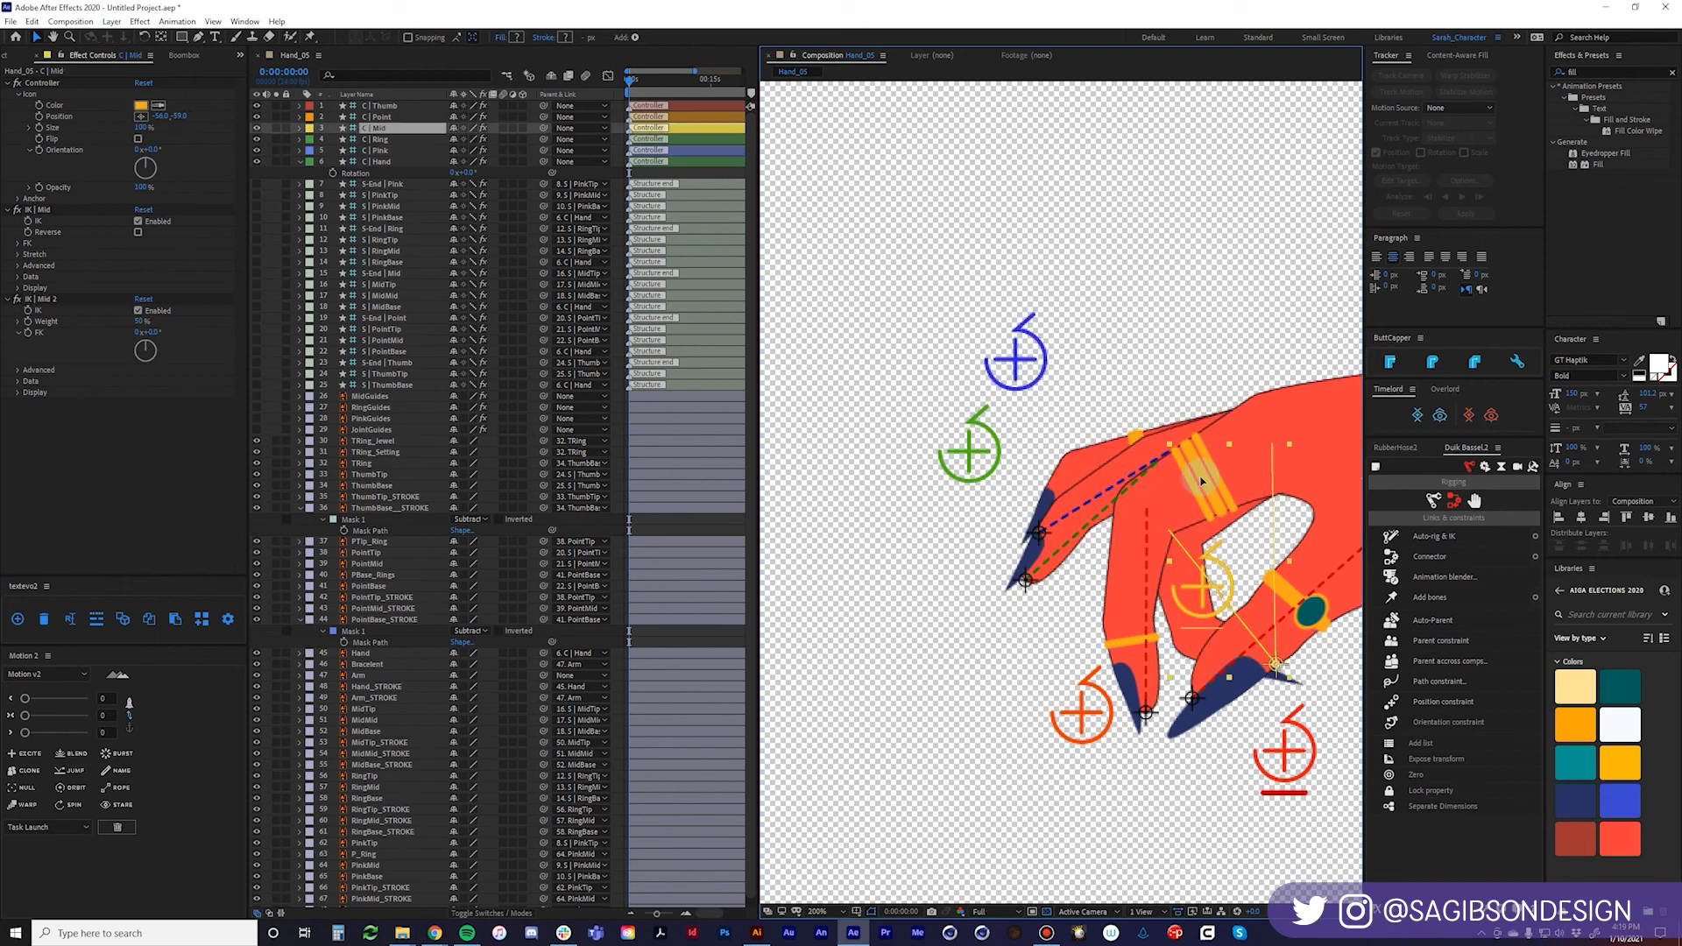
left_click_drag(1200, 481, 1005, 473)
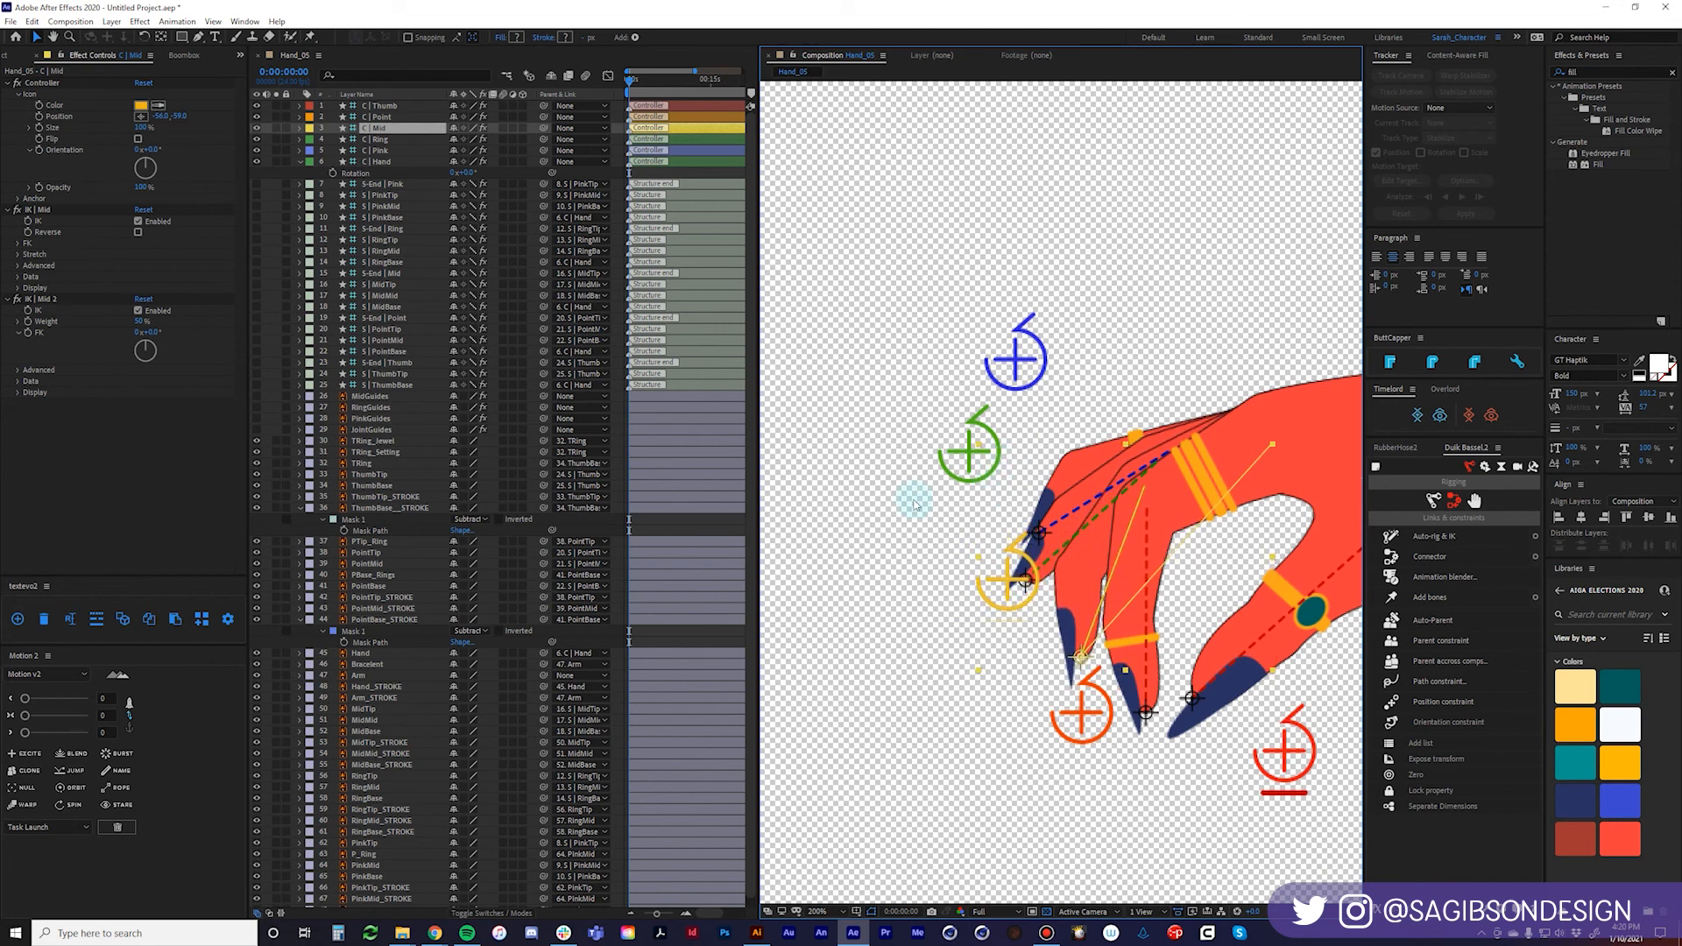
Test rotating the C | Hand controller to see how the fingers follow the hand.
key("comma")
scroll(1130, 488, "up", 2)
left_click_drag(462, 173, 1069, 457)
key("space")
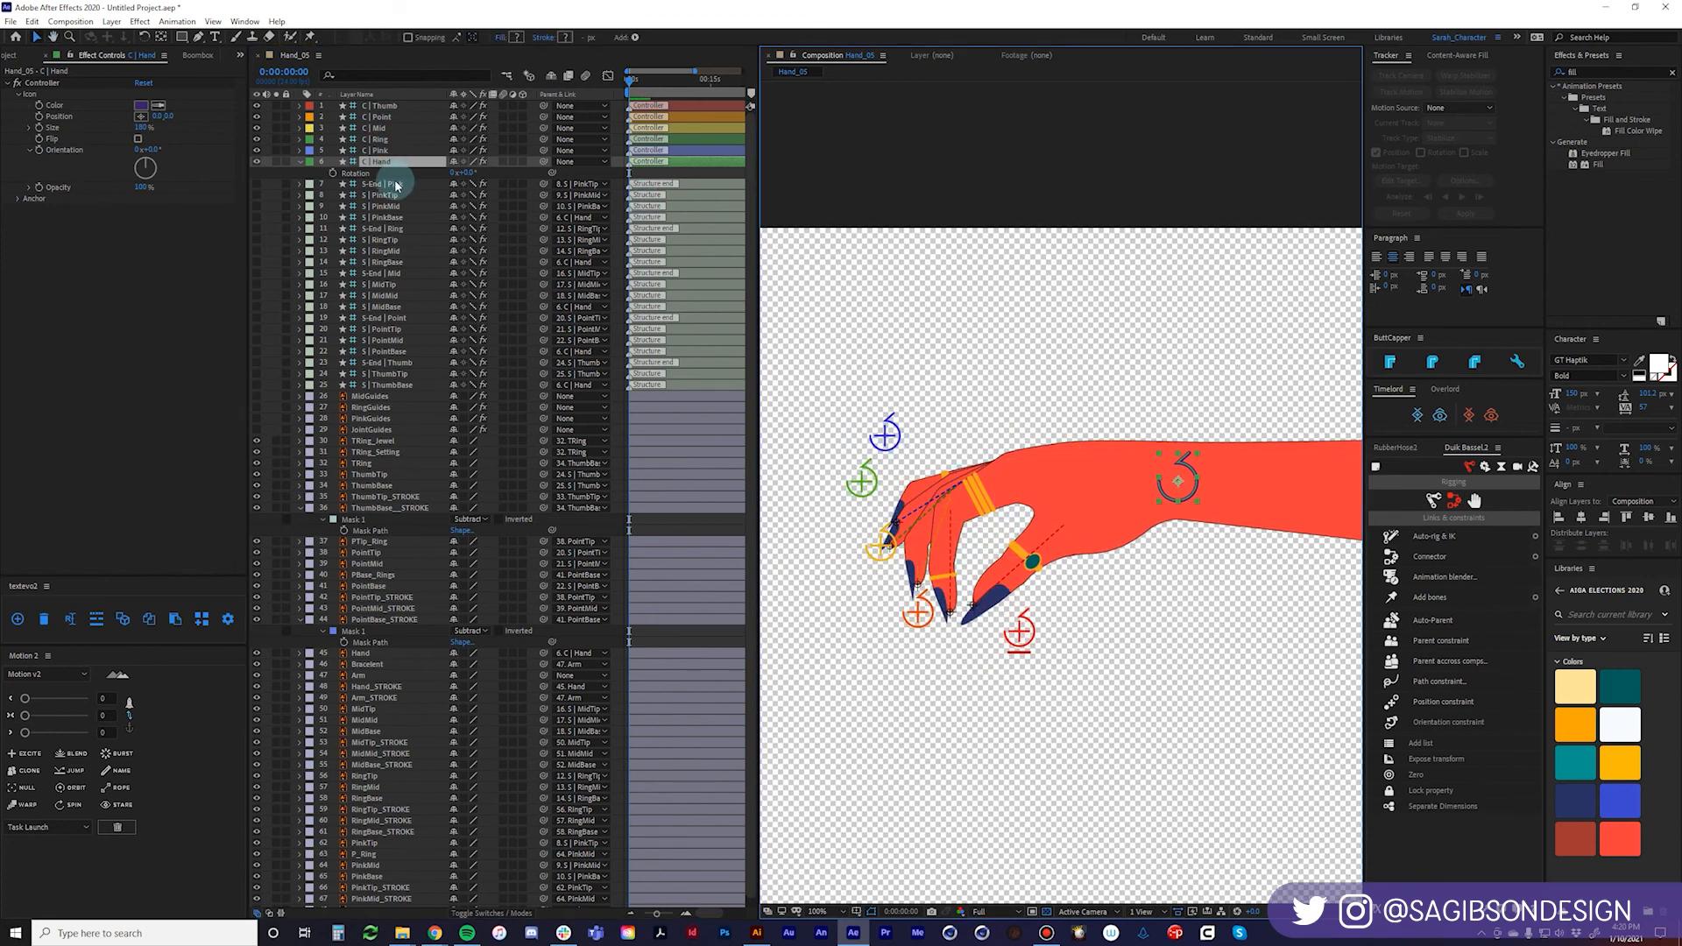
Parent the C | Thumb, Point, Mid, Ring and Pink controllers to C | Hand and try rotating the hand.
left_click(383, 149)
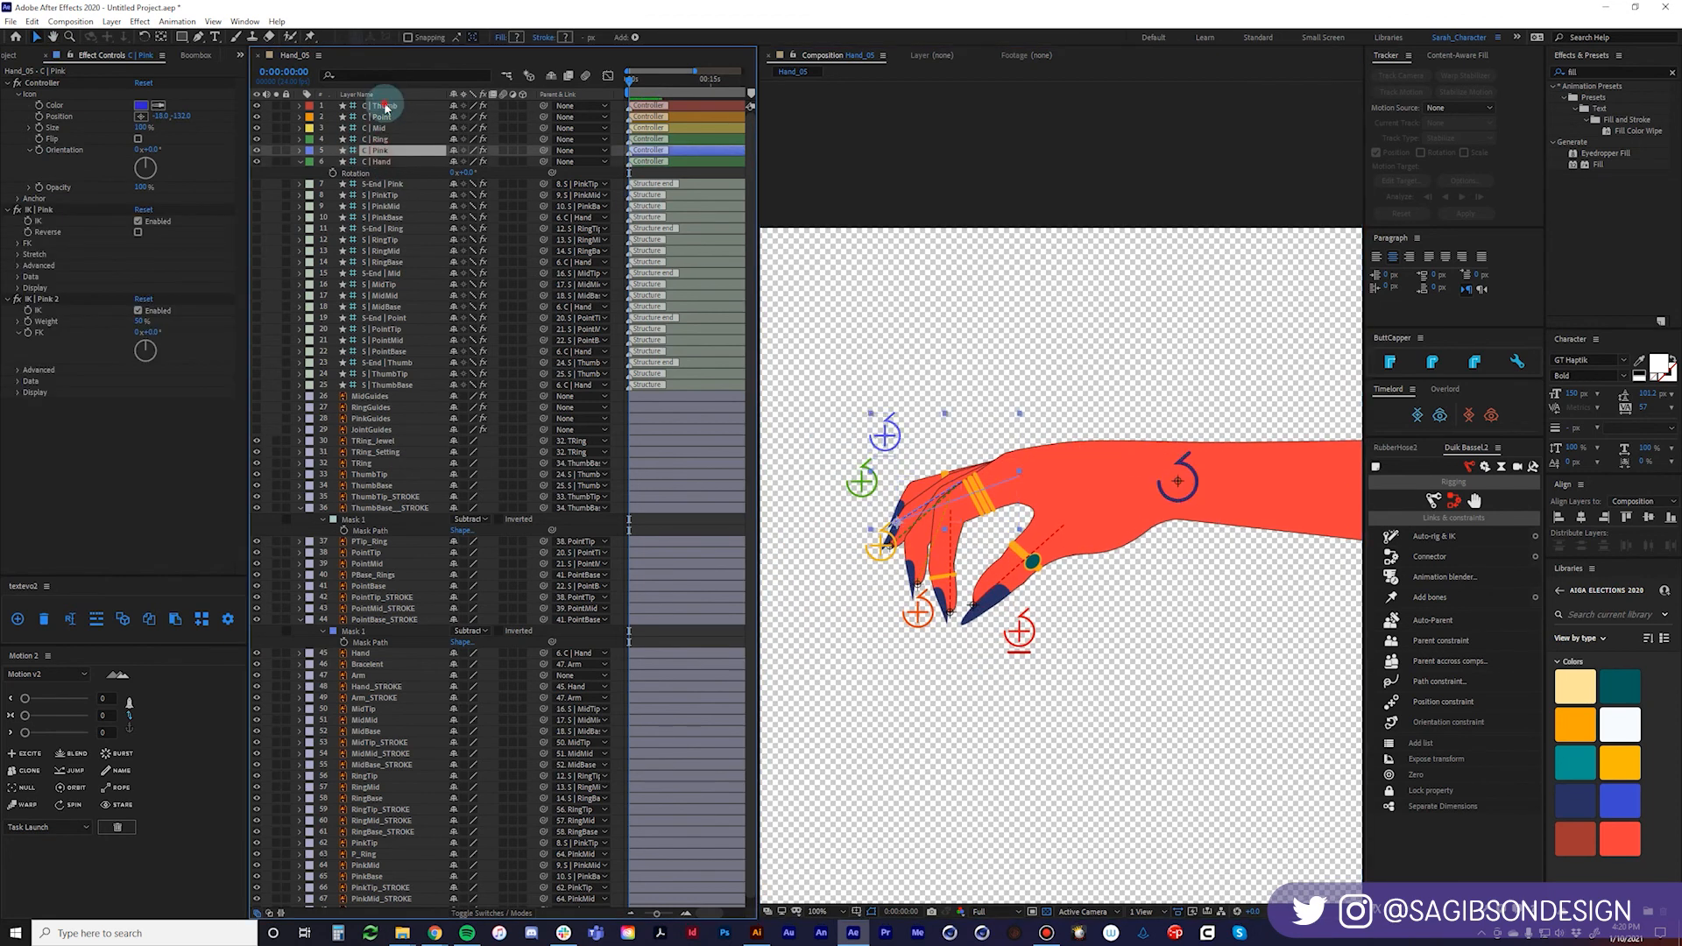
left_click(383, 105, "shift")
left_click_drag(548, 154, 479, 182)
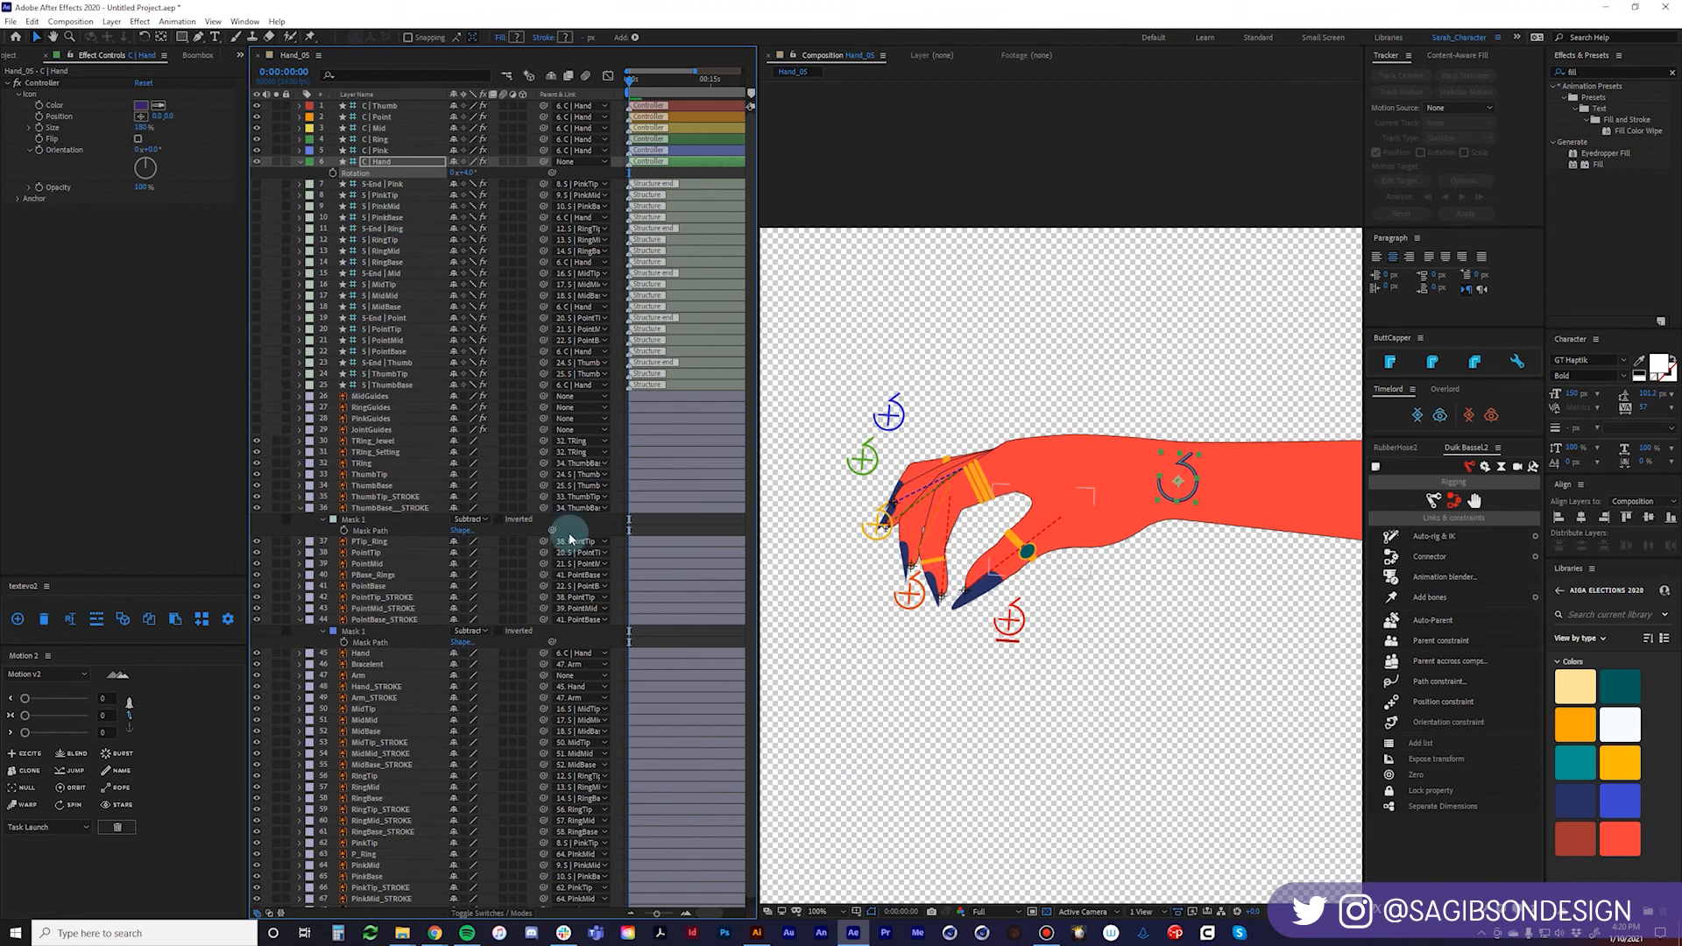
left_click(1240, 599)
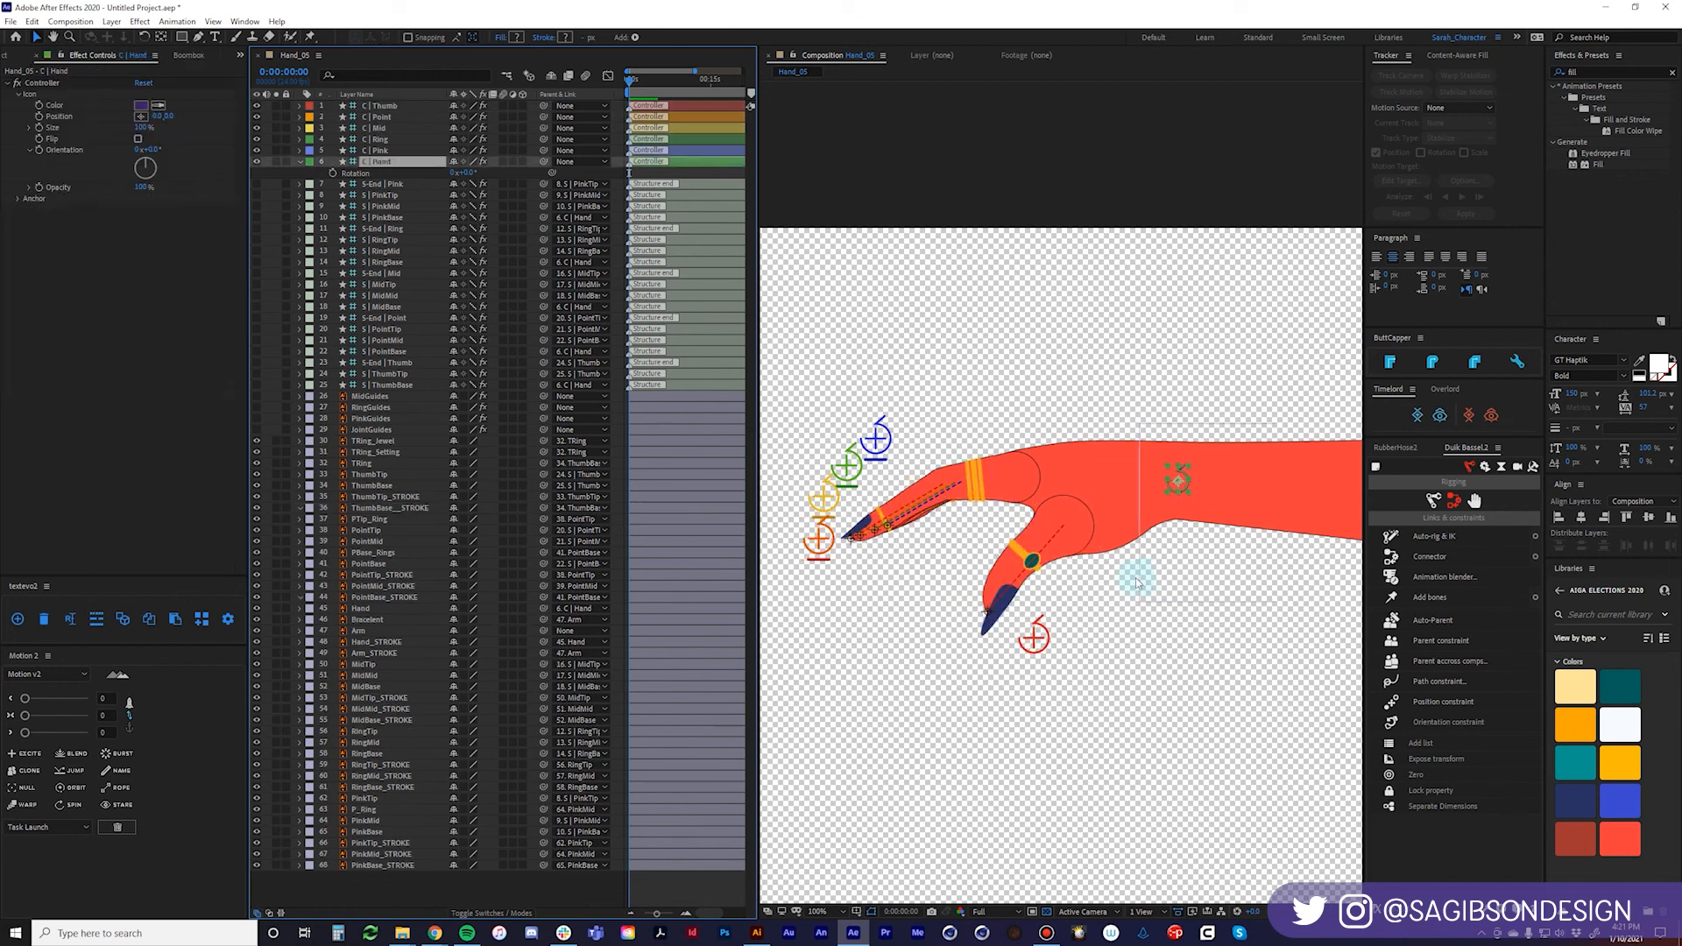
left_click(26, 21)
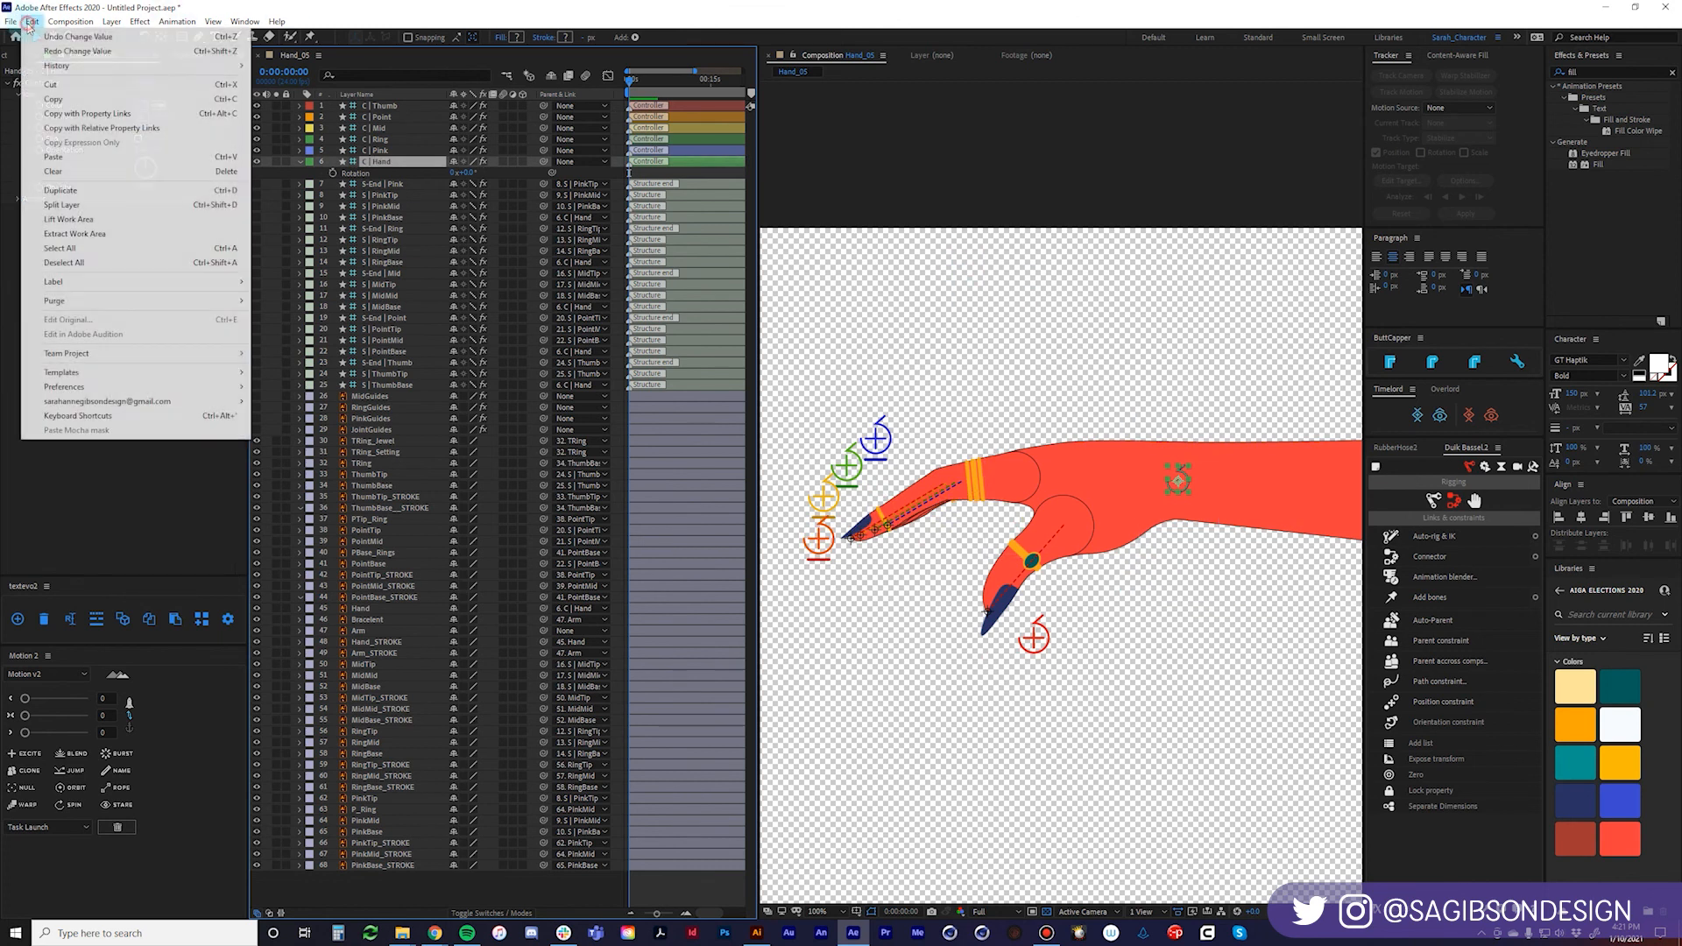
mouse_move(104, 63)
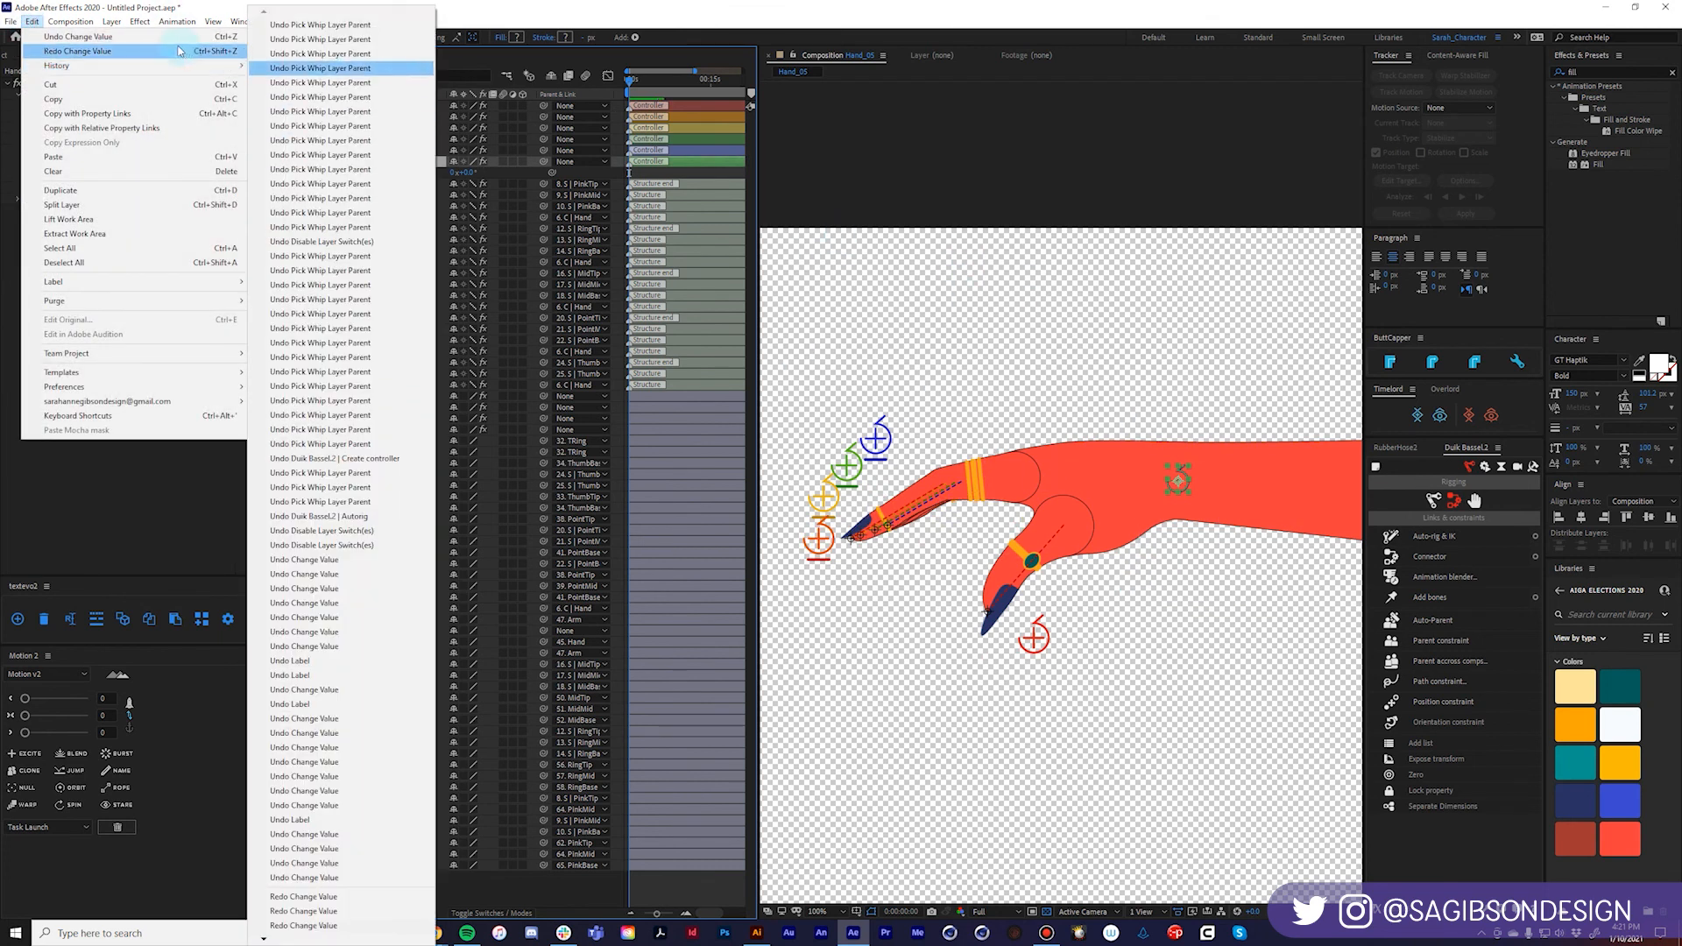
left_click(1021, 310)
Try zeroing the C | Thumb, Point, Mid, Ring and Pink controllers while they have no parent, and show their Position properties.
left_click(877, 435)
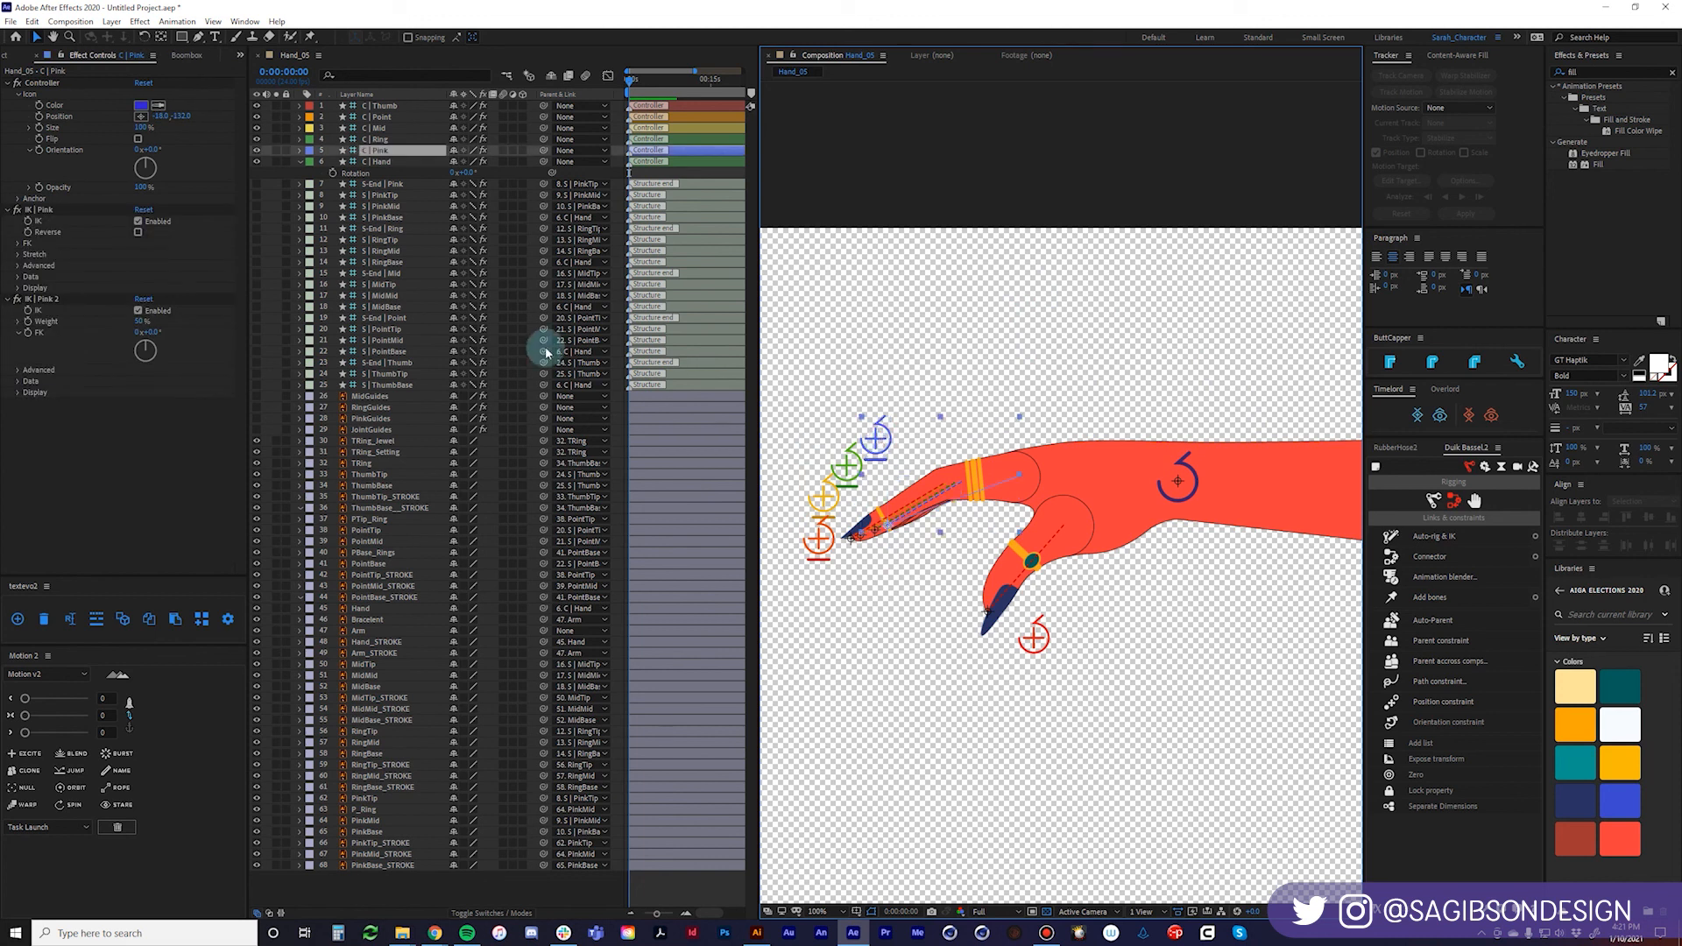
key("p")
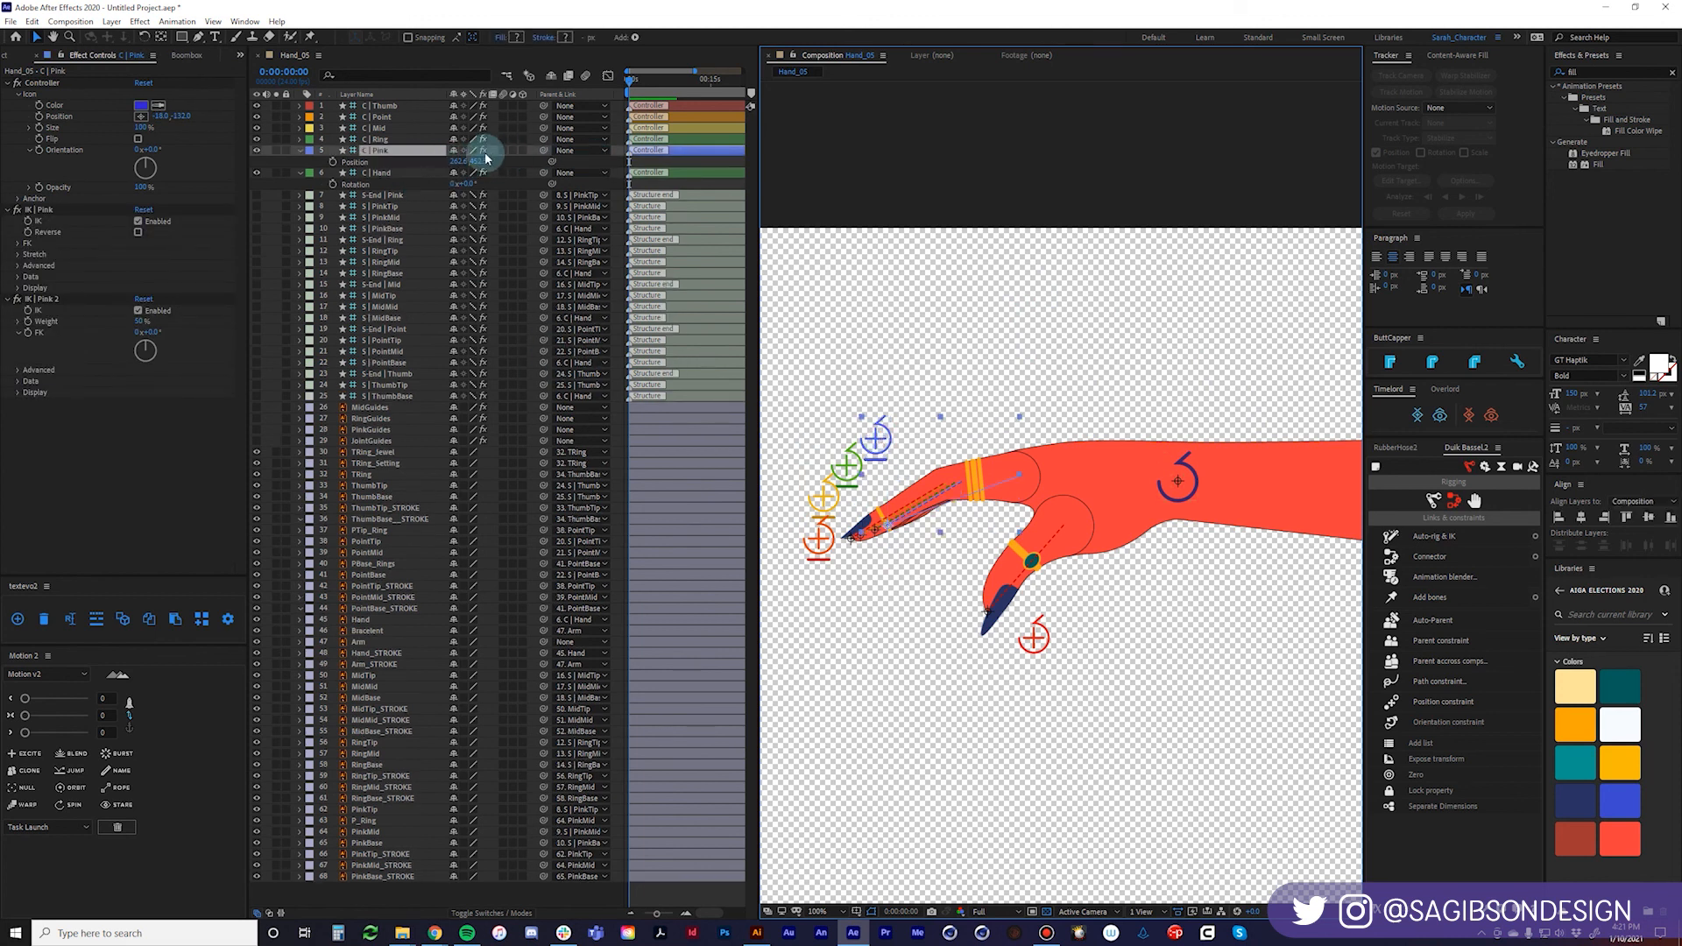
left_click(381, 106)
left_click(384, 149, "shift")
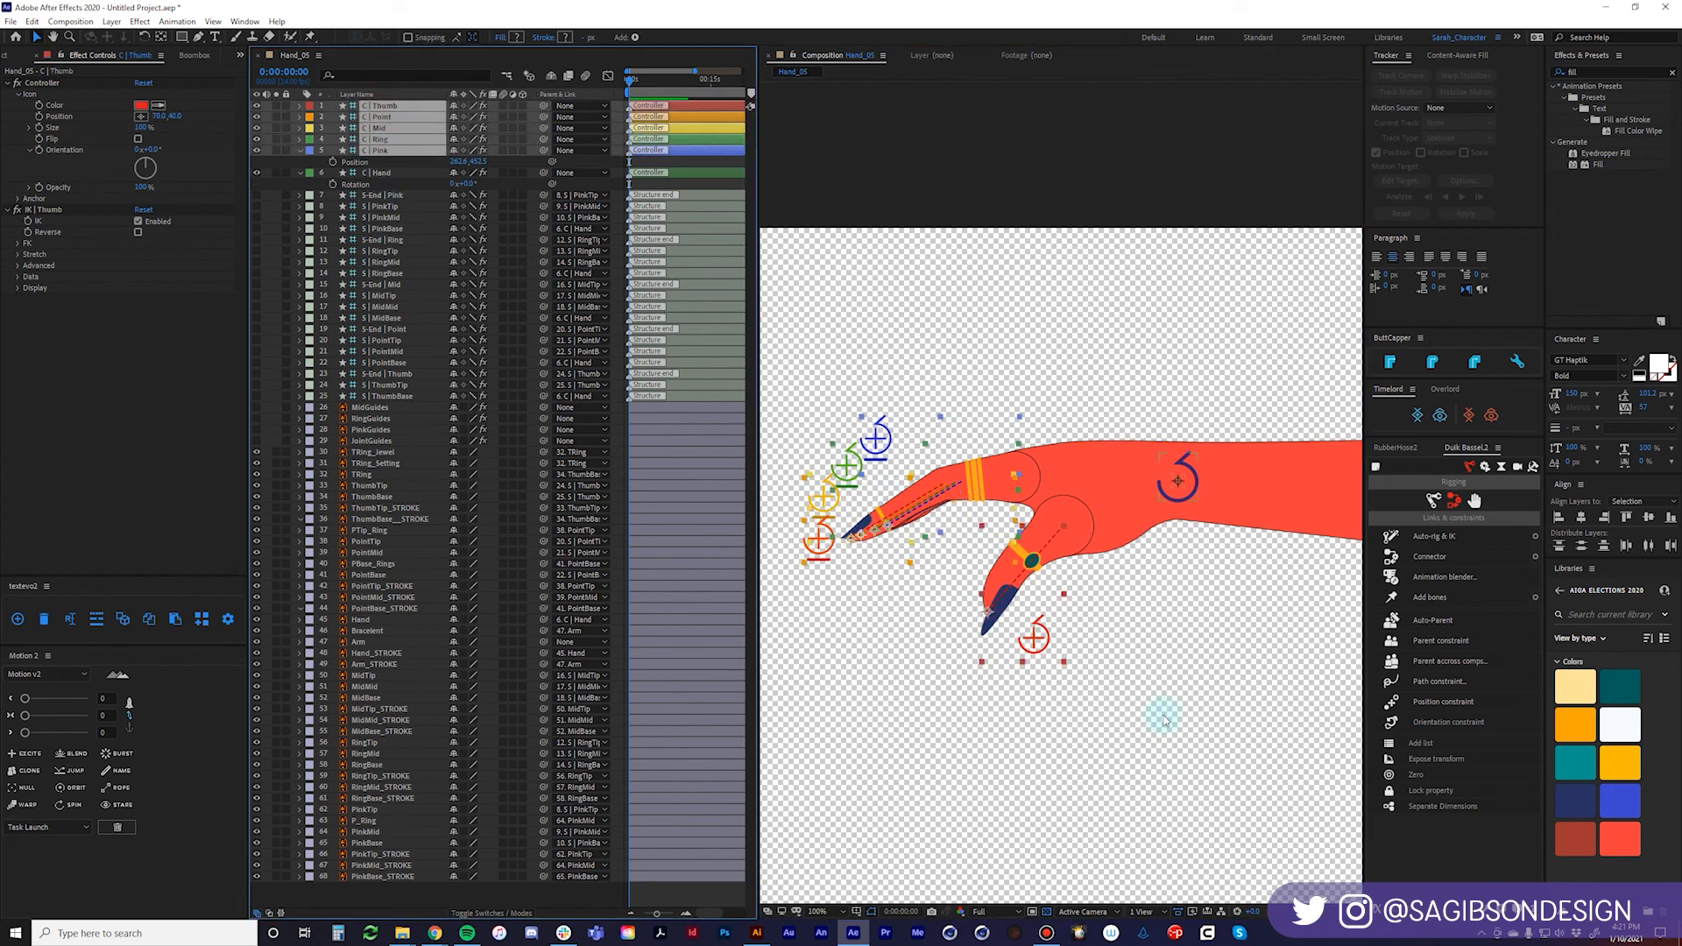
left_click(1407, 775)
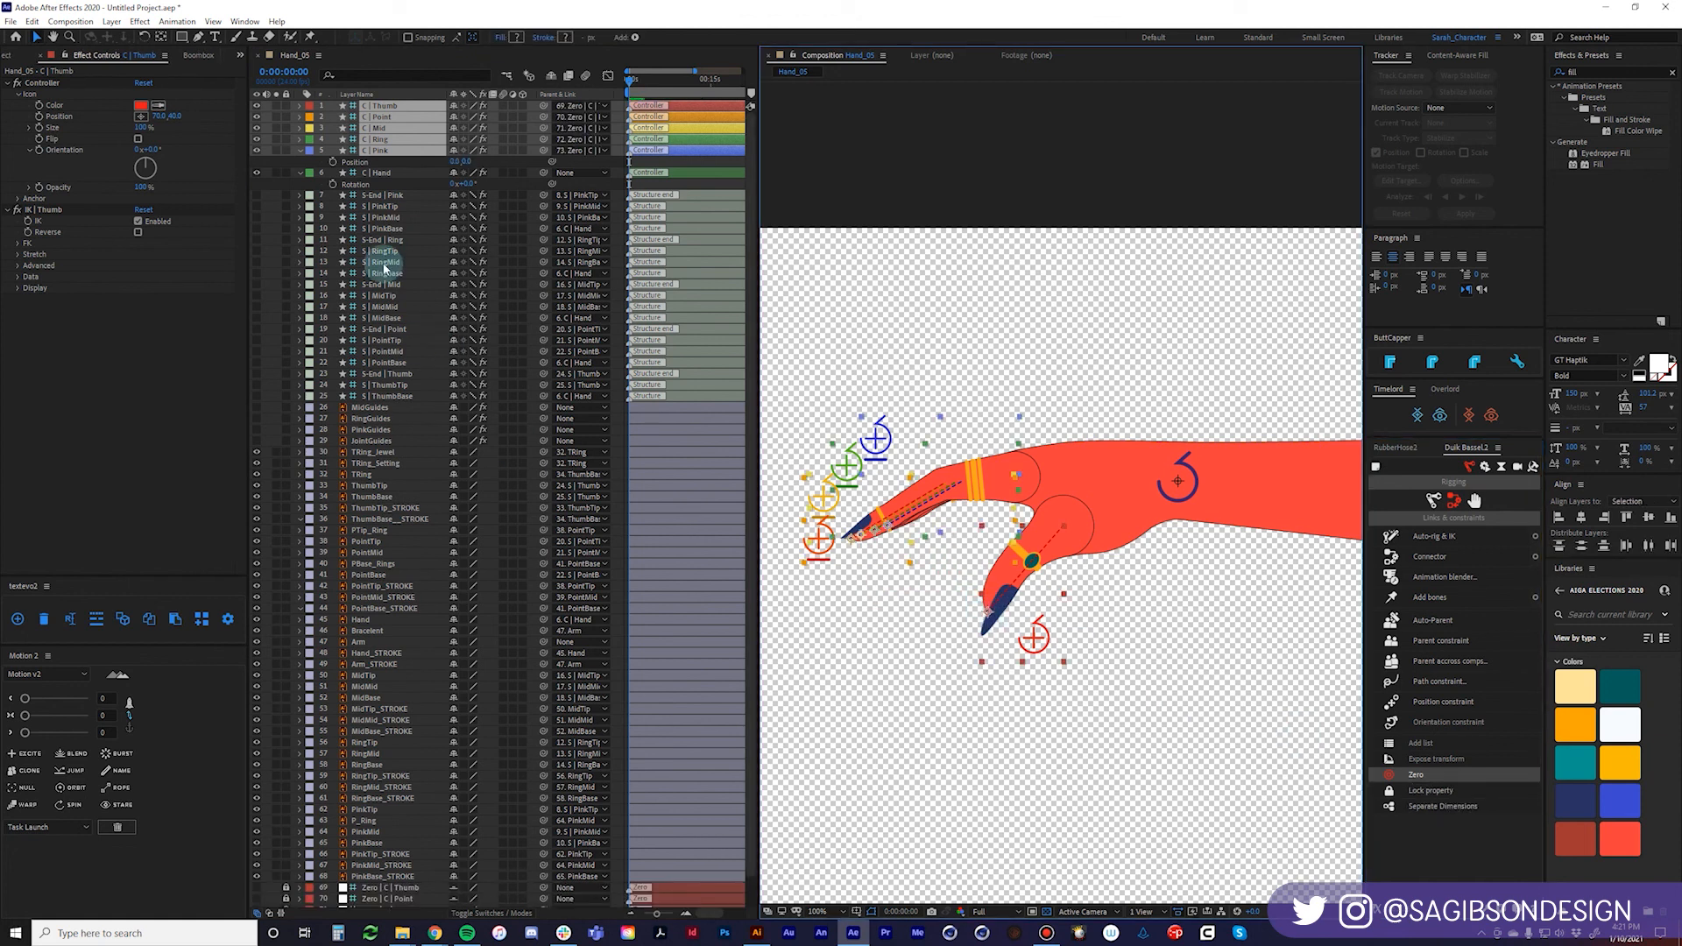
key("p")
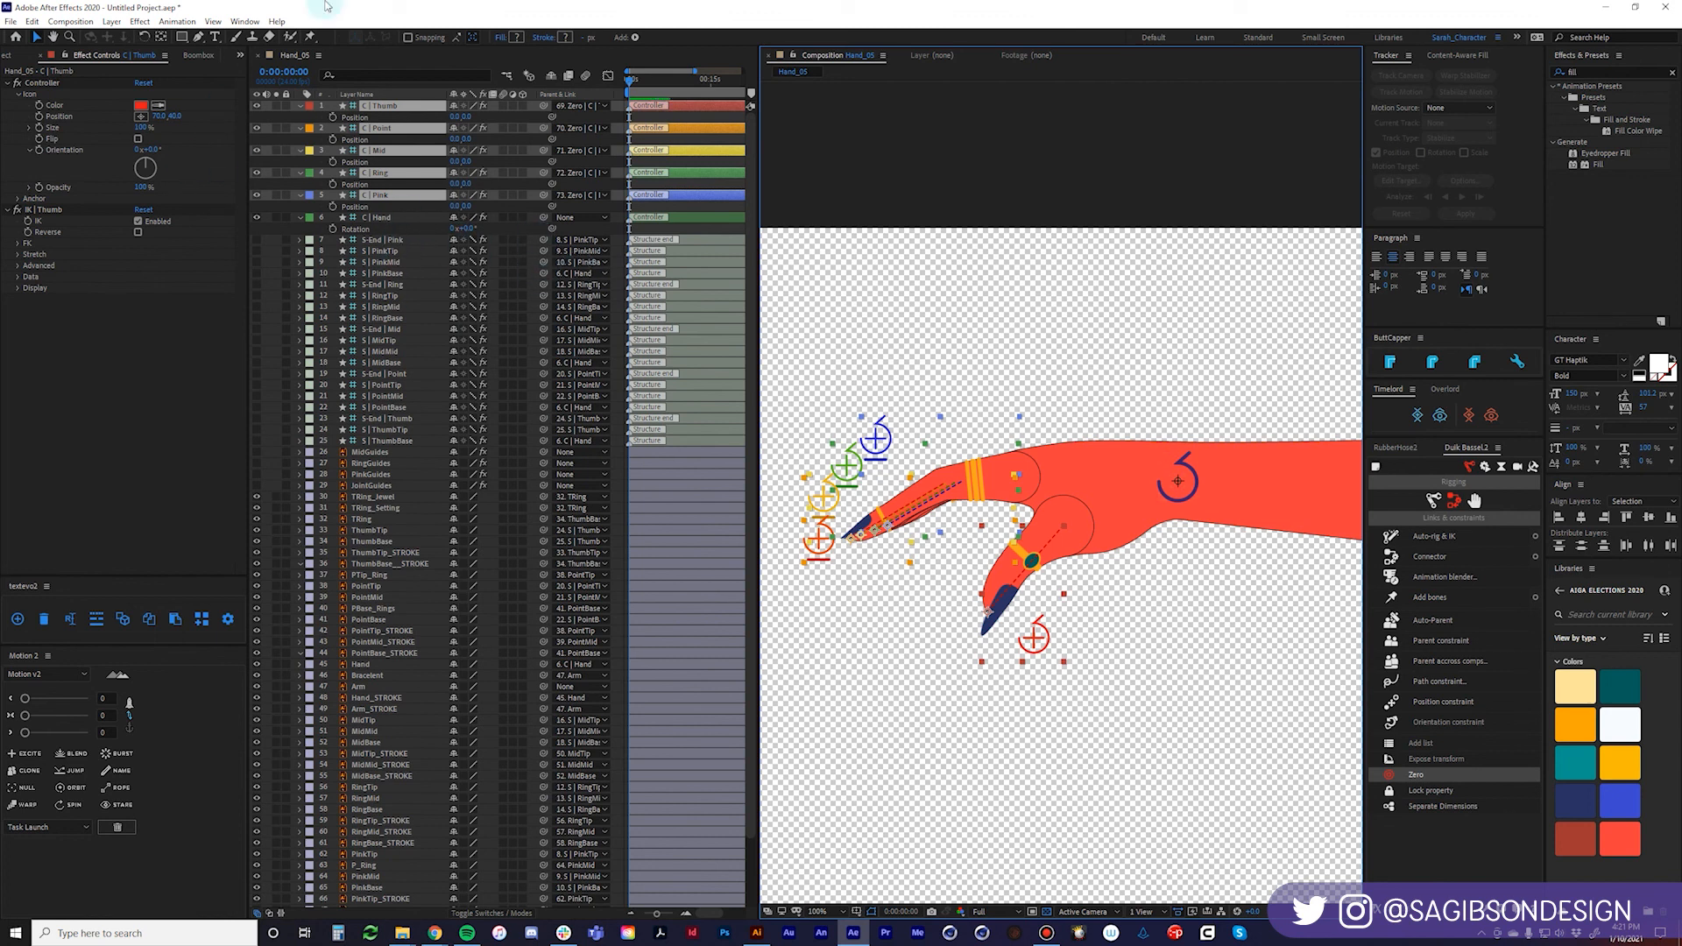
Undo the zeroing of the five unparented finger controllers.
left_click(232, 381)
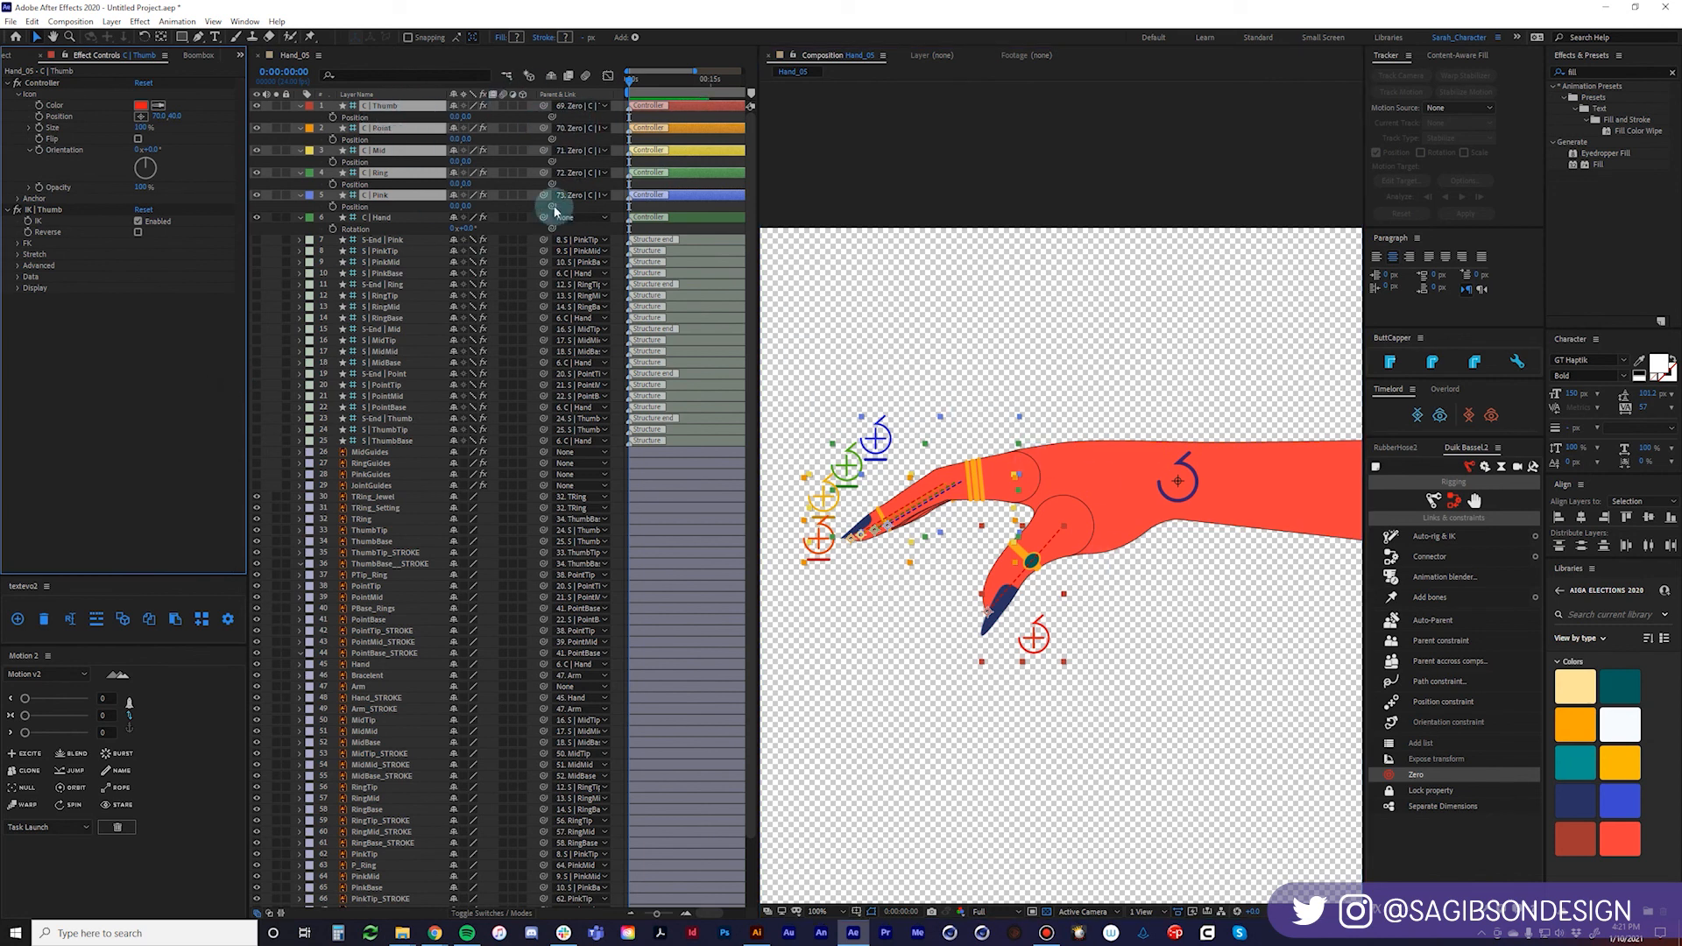
left_click_drag(544, 195, 552, 261)
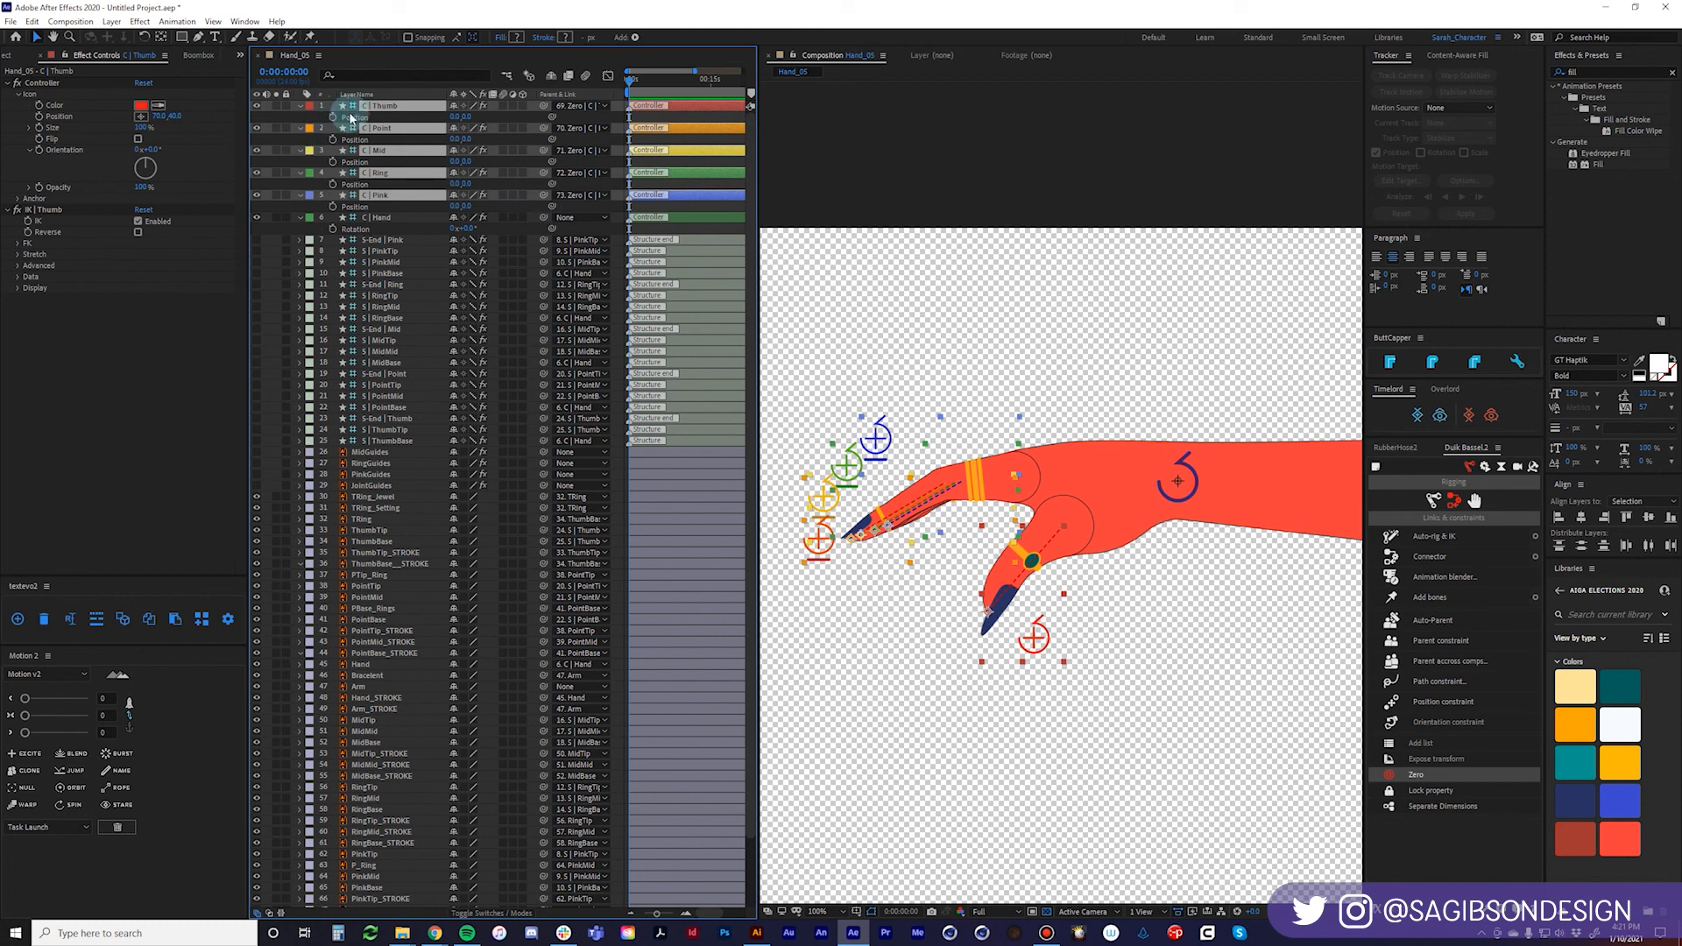
left_click_drag(545, 197, 381, 221)
left_click(149, 490)
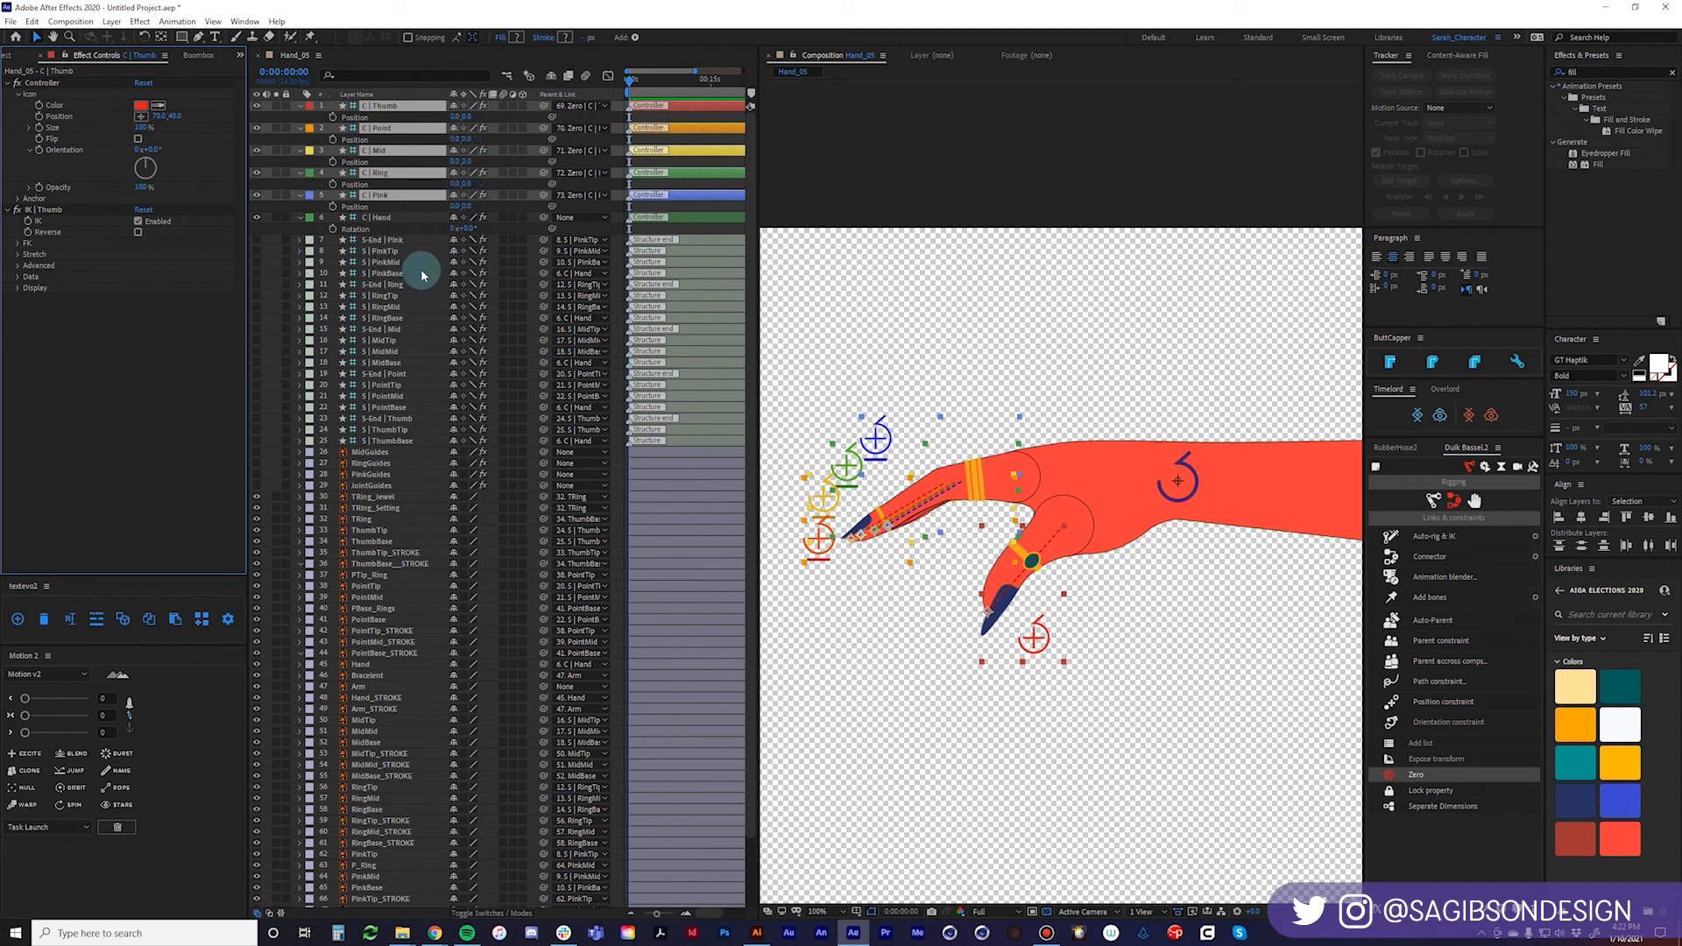
key("ctrl+z")
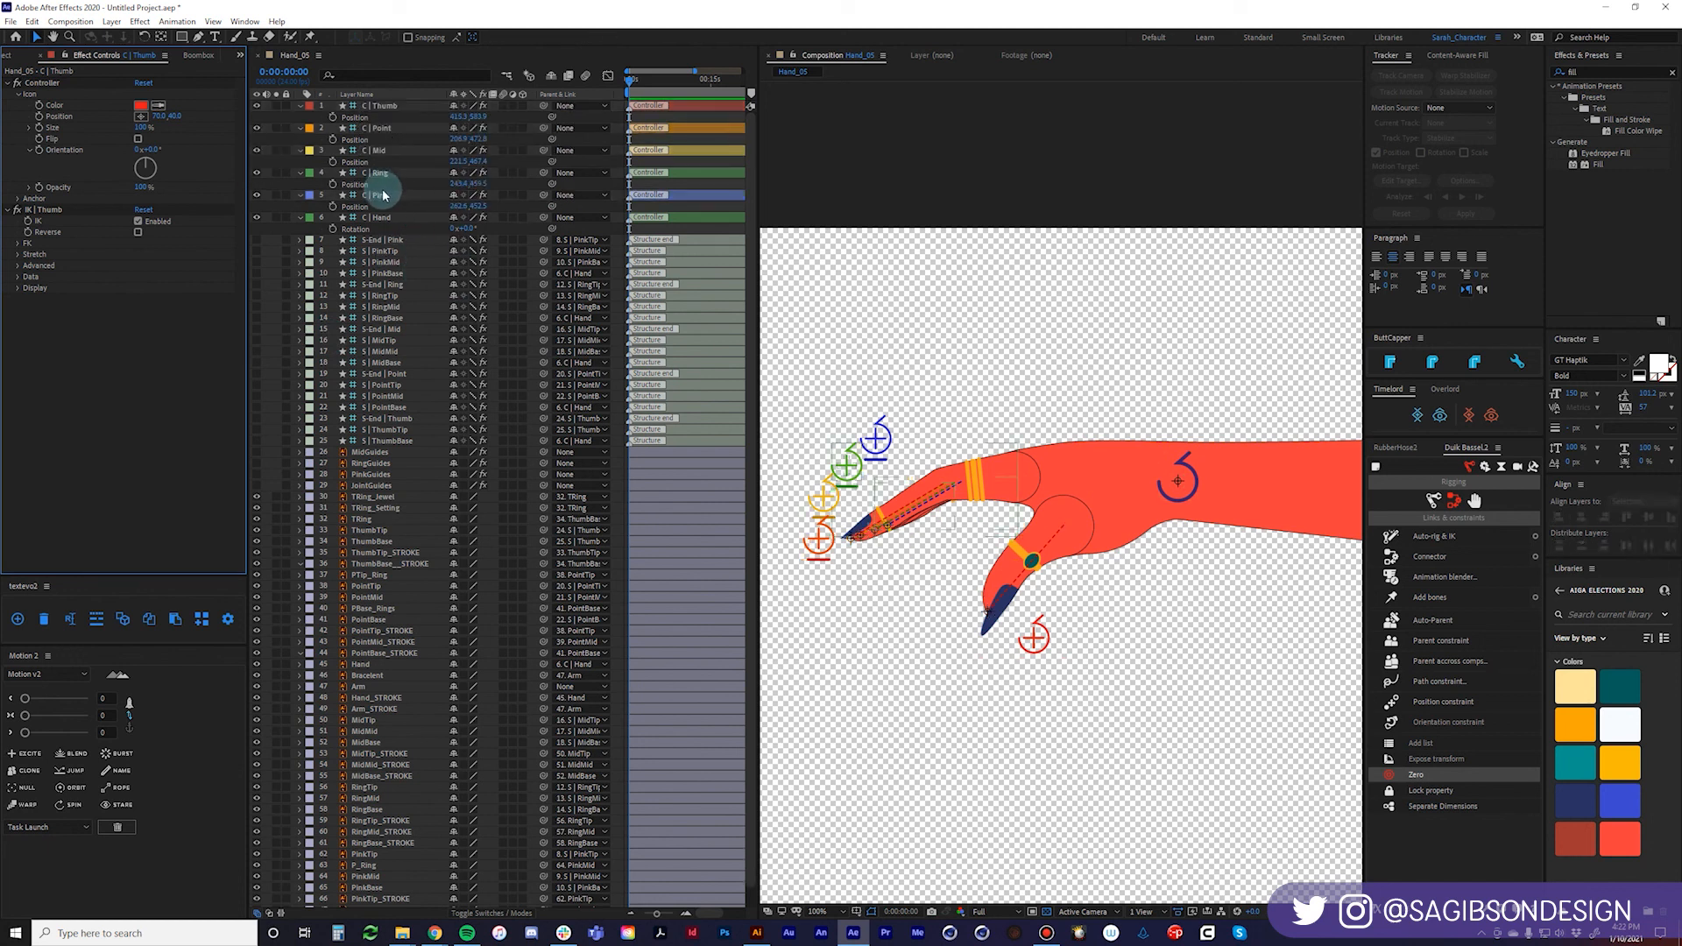
Parent the C | Thumb, Point, Mid, Ring and Pink controllers to C | Hand, and zero their positions with Duik.
left_click(379, 105)
left_click(378, 194, "shift")
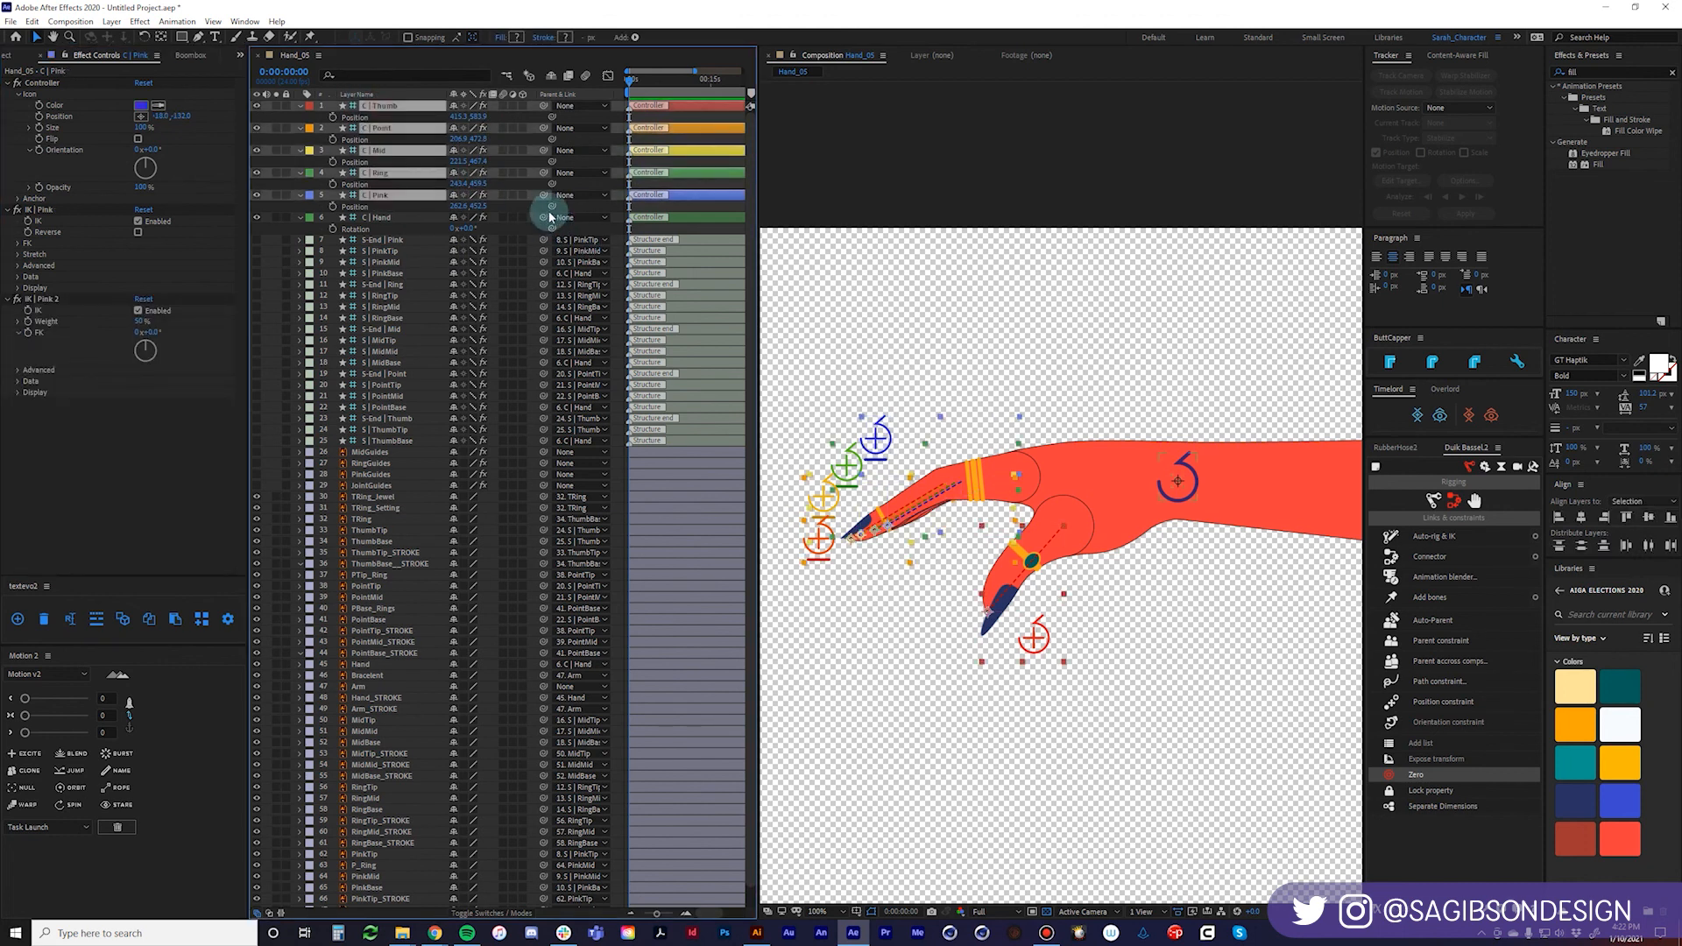
left_click_drag(543, 194, 387, 221)
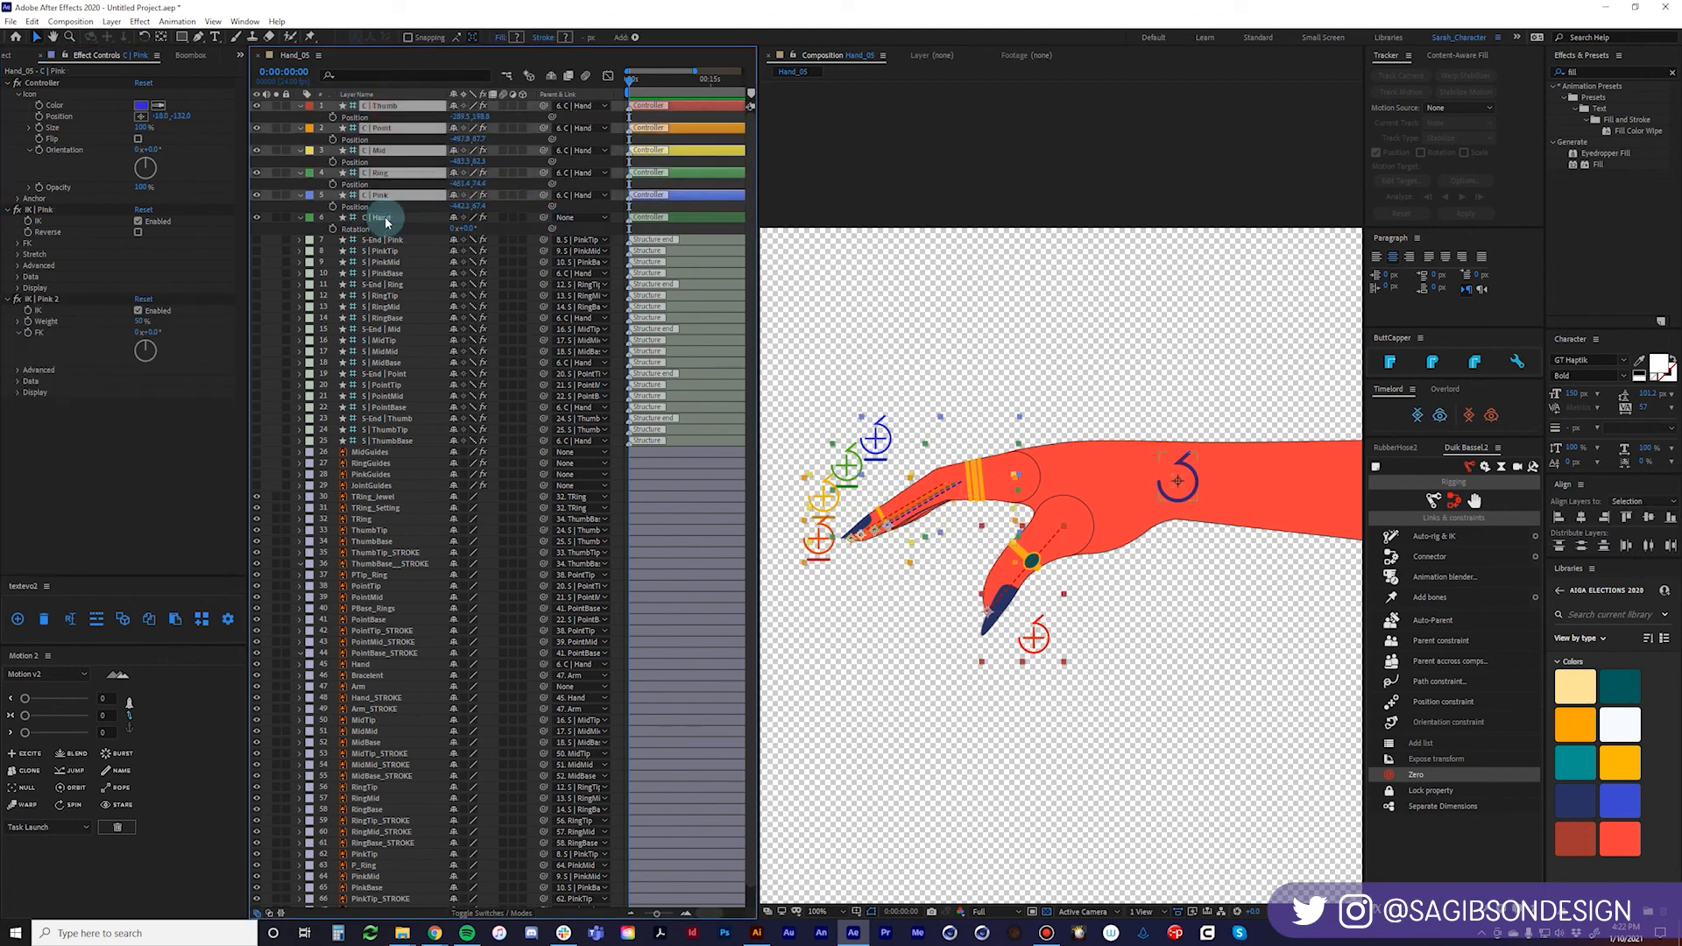
left_click(1430, 775)
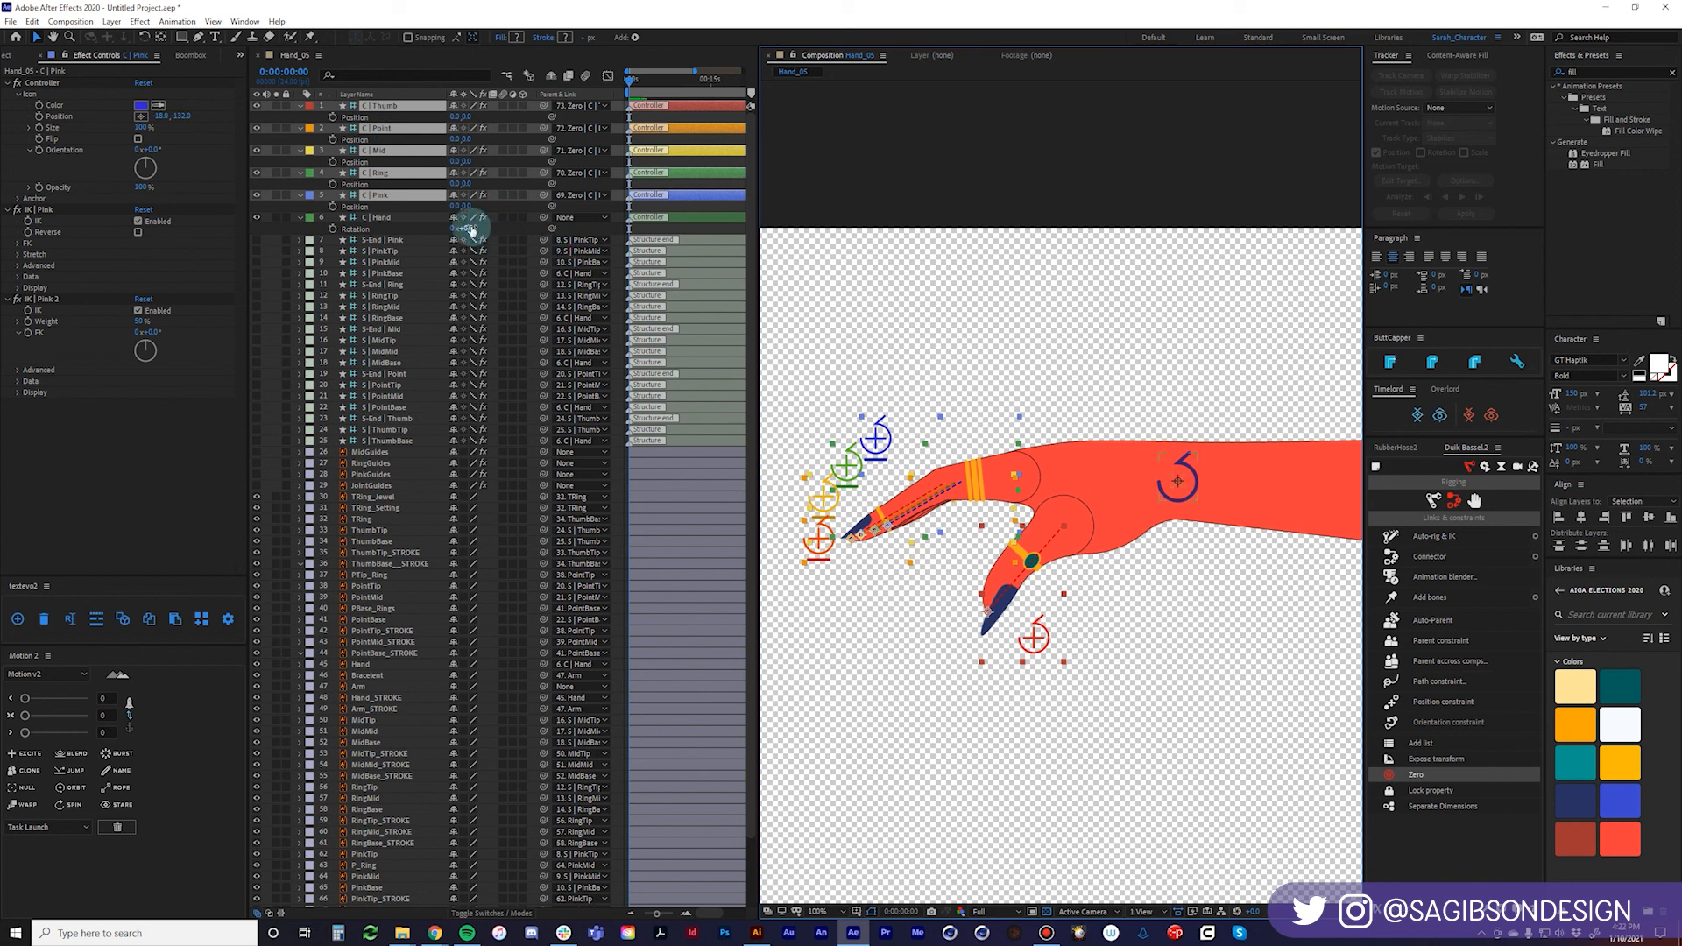
Test the C | Hand controller's rotation with the zeroed finger controllers attached, undoing each rotation.
left_click_drag(472, 229, 470, 229)
key("ctrl+z")
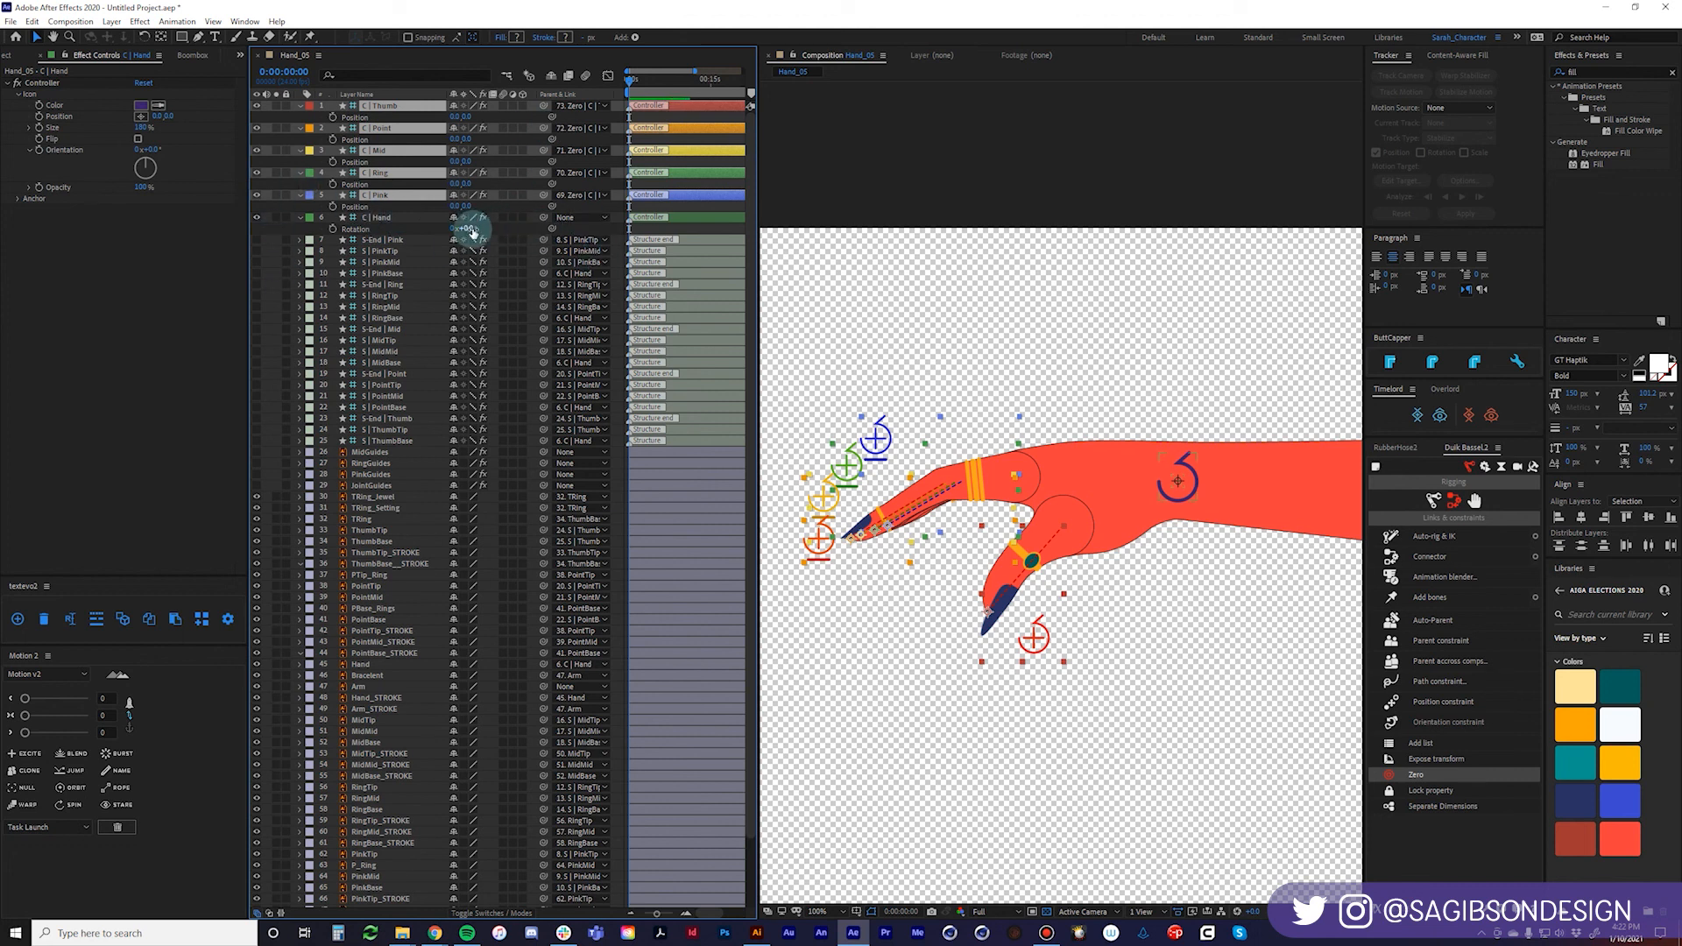
mouse_move(472, 231)
left_mouse_down()
mouse_move(436, 232)
mouse_move(488, 226)
mouse_move(464, 226)
mouse_move(459, 250)
left_mouse_up()
key("ctrl+z")
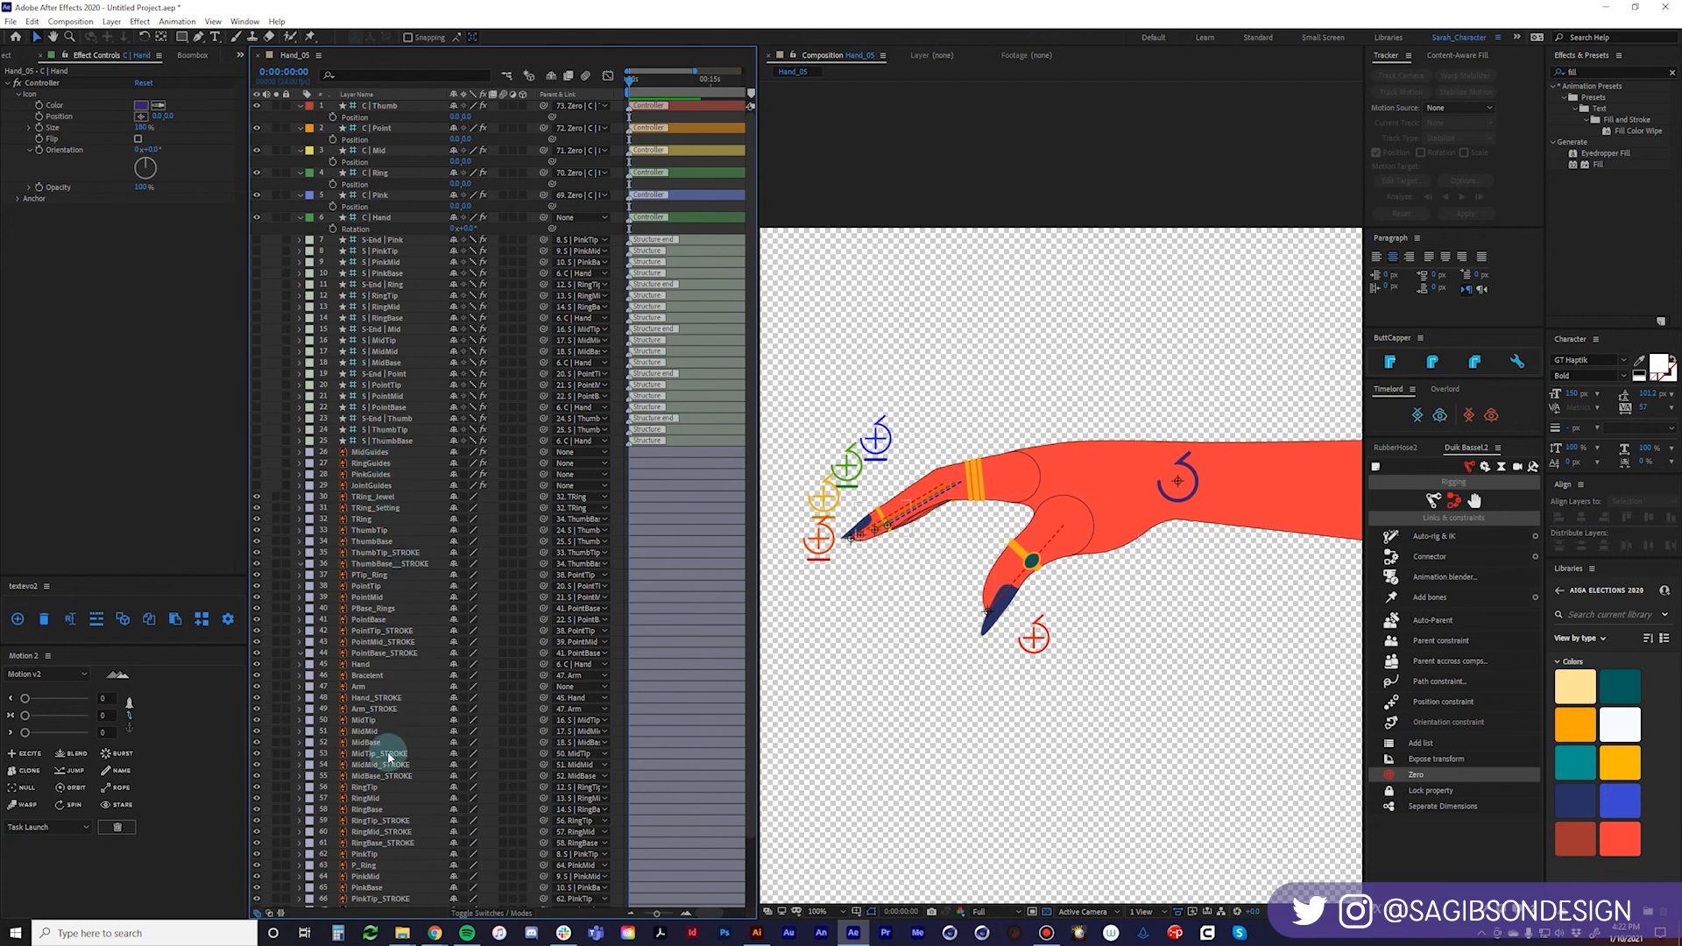
Parent the Arm layer to the Hand layer and show the Arm's Rotation property to test how it turns.
left_click(374, 688)
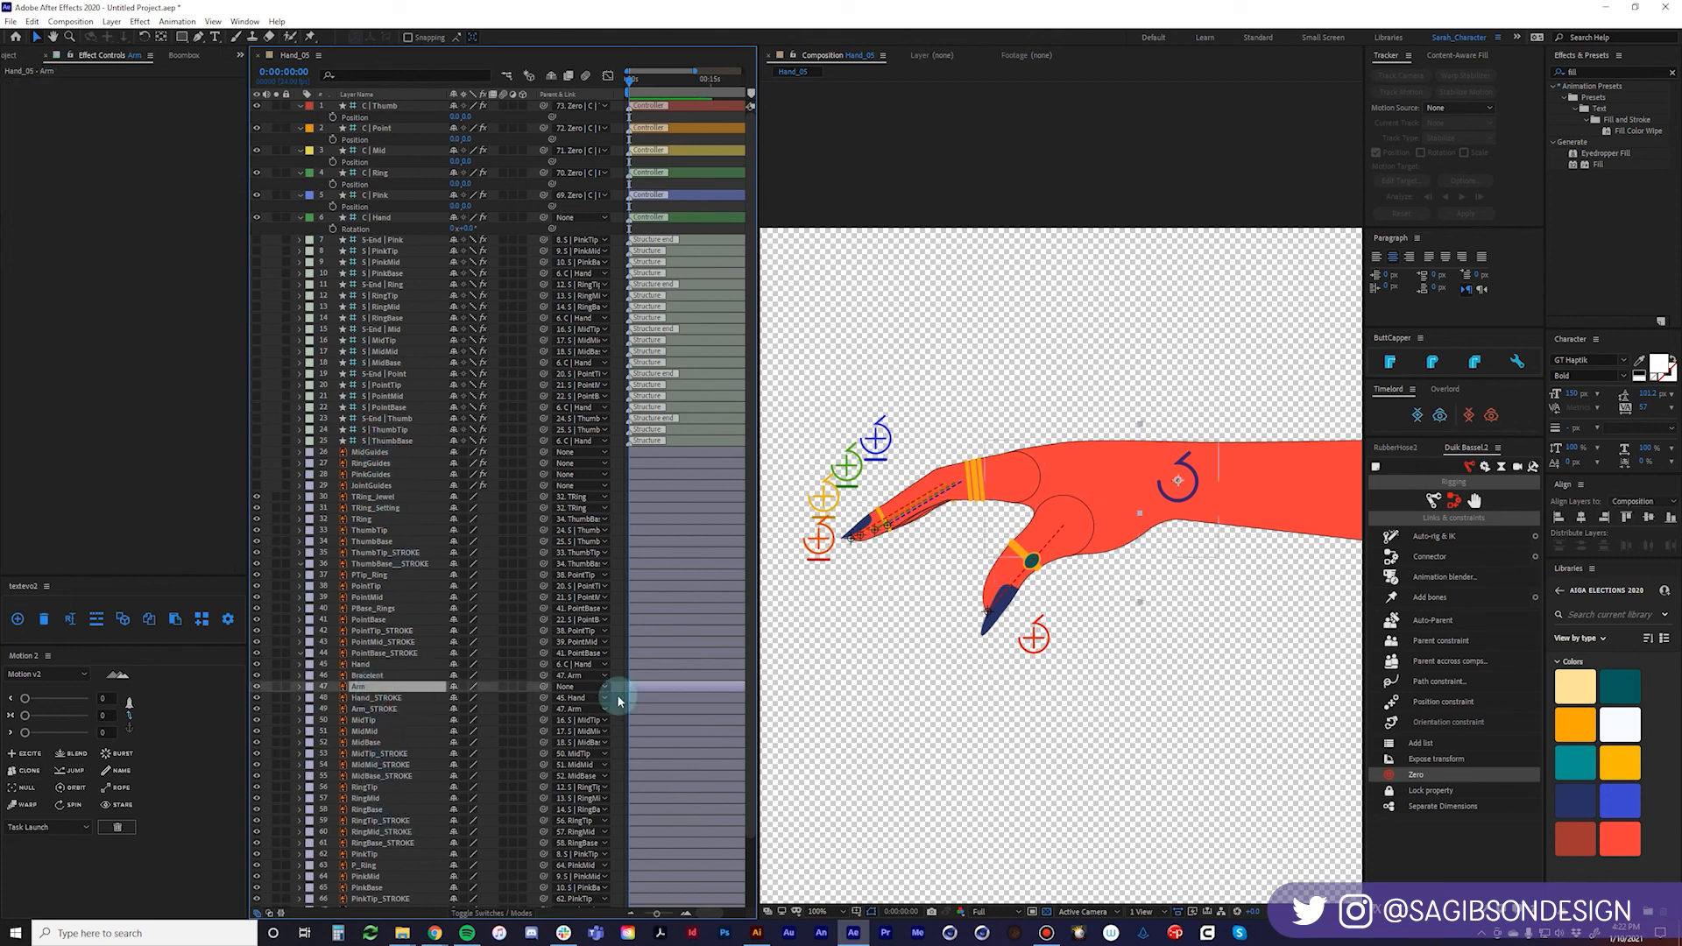
left_click_drag(545, 690, 378, 670)
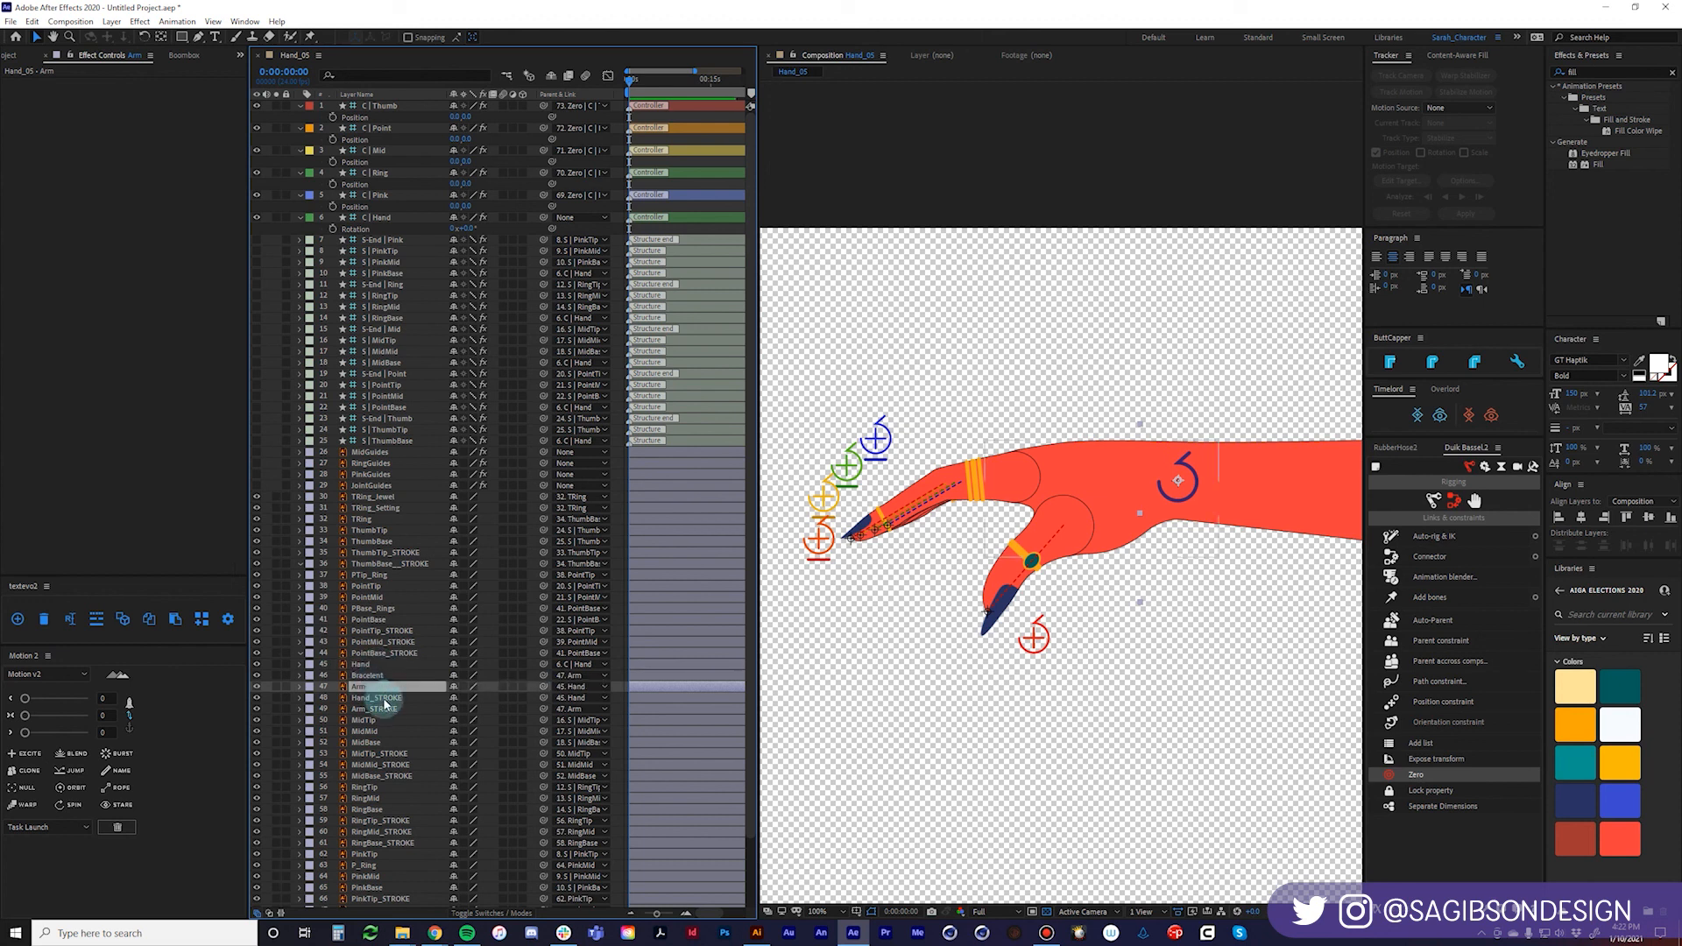
key("r")
mouse_move(465, 698)
left_mouse_down()
mouse_move(432, 691)
mouse_move(492, 699)
mouse_move(428, 703)
mouse_move(503, 698)
mouse_move(449, 704)
left_mouse_up()
left_click(1190, 646)
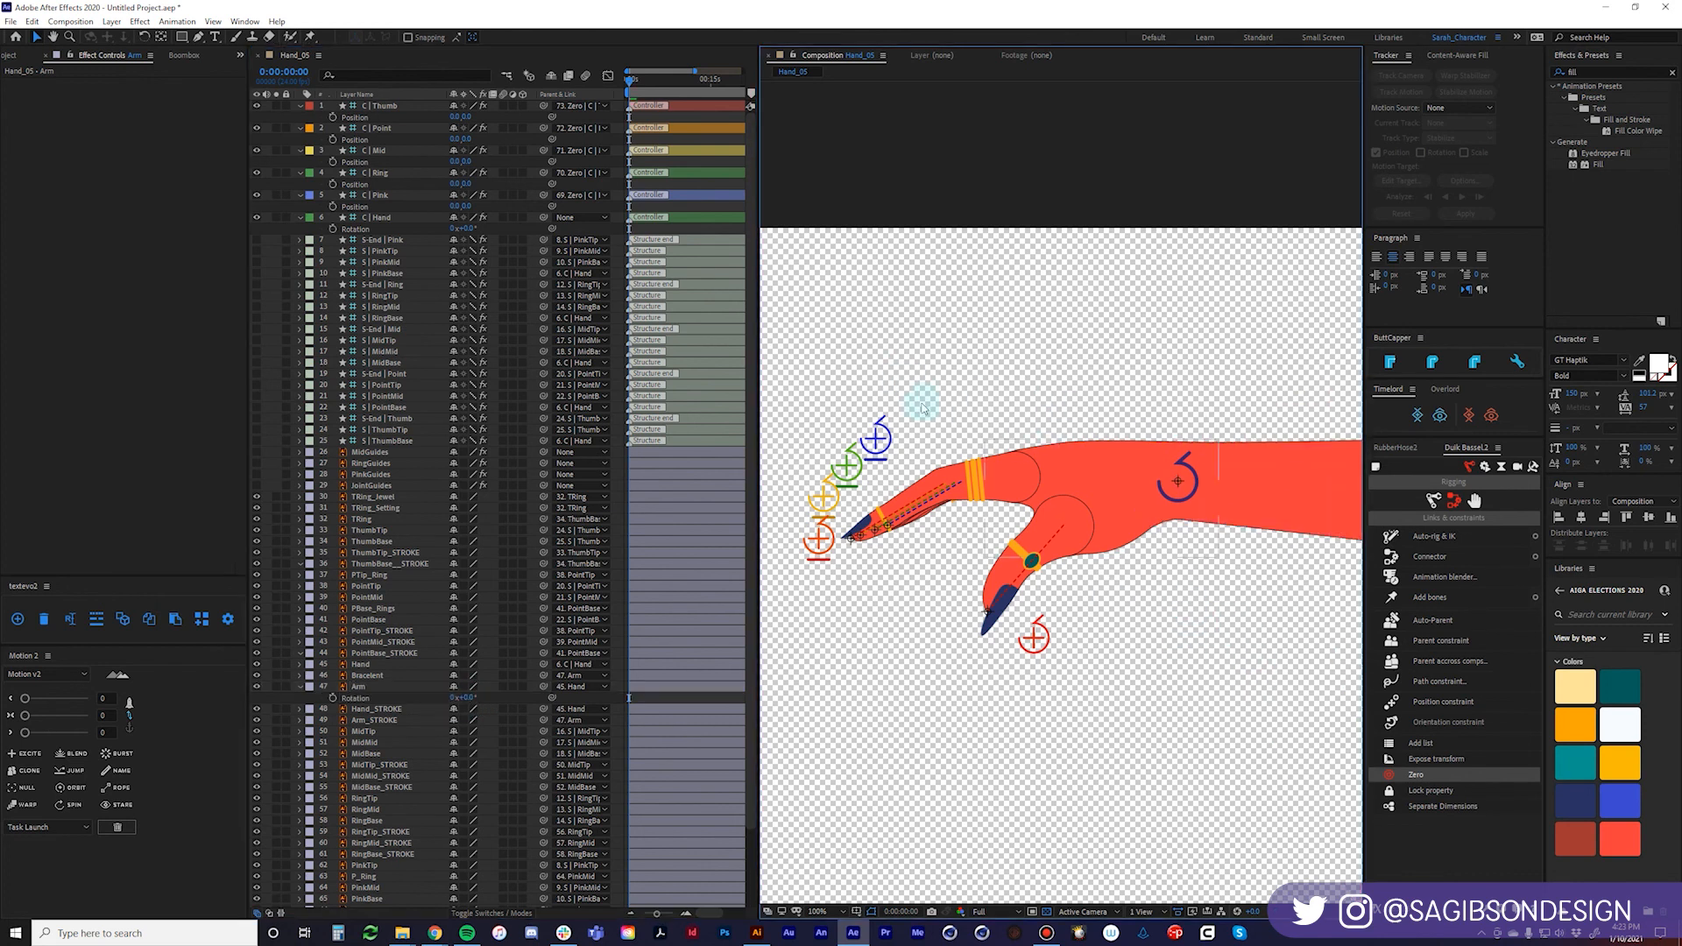
key("comma")
key("comma")
left_click(865, 506)
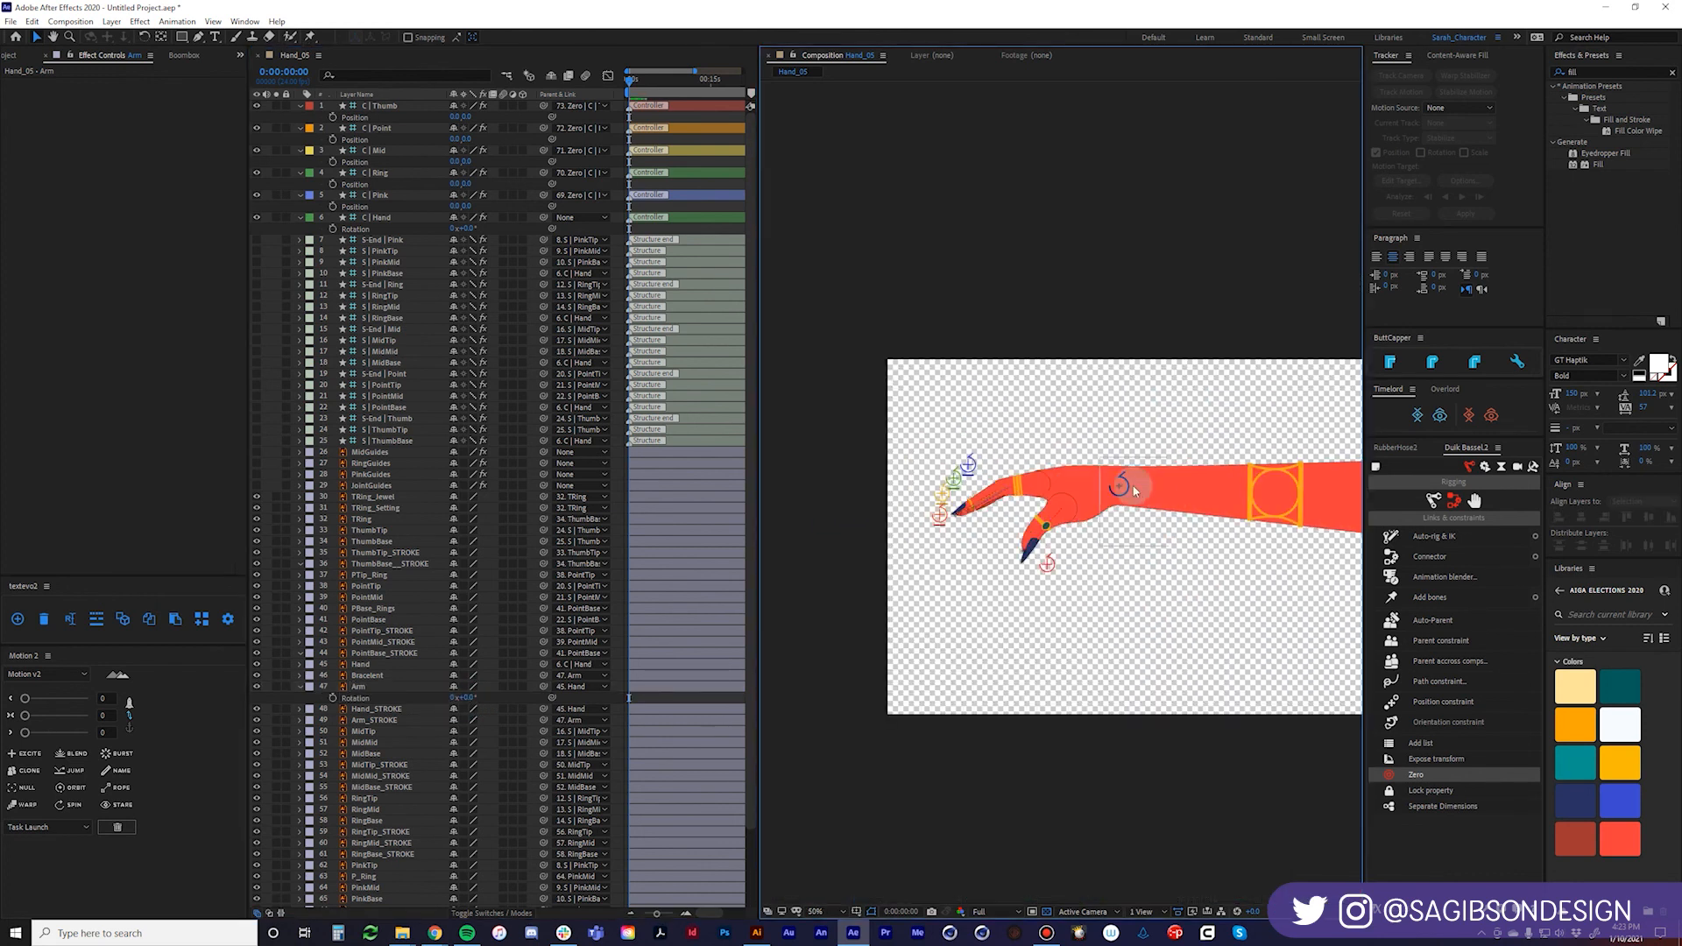
key("period")
key("period")
scroll(1135, 473, "up", 2)
scroll(927, 563, "down", 3)
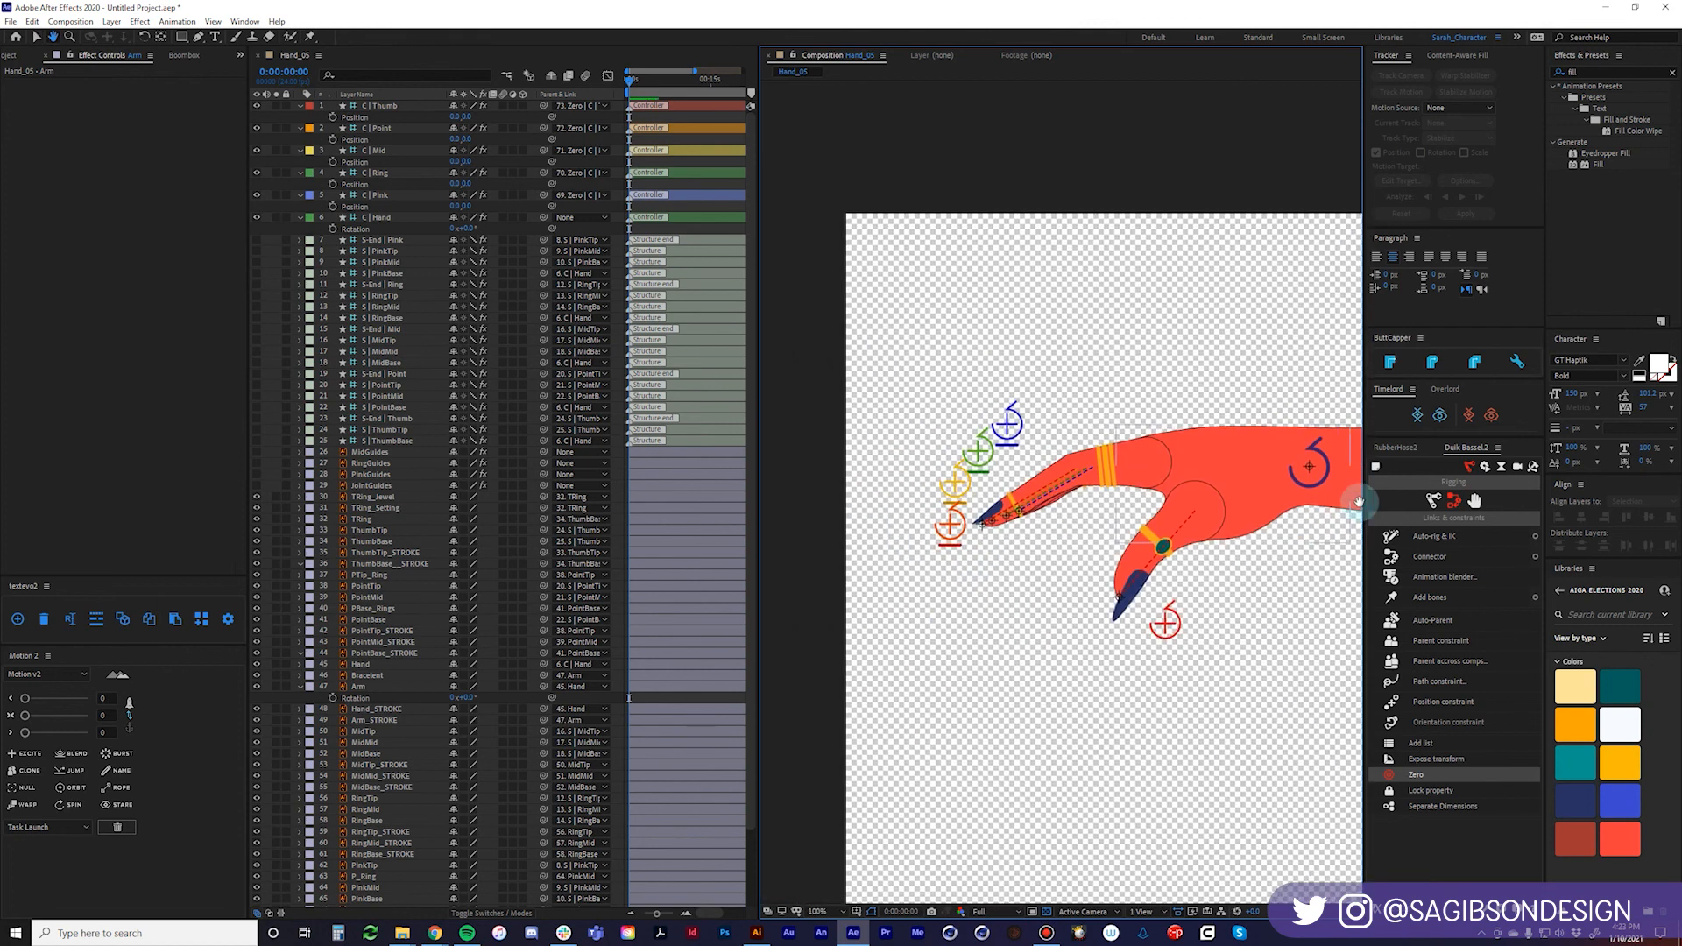
scroll(1239, 476, "up", 1)
key("v")
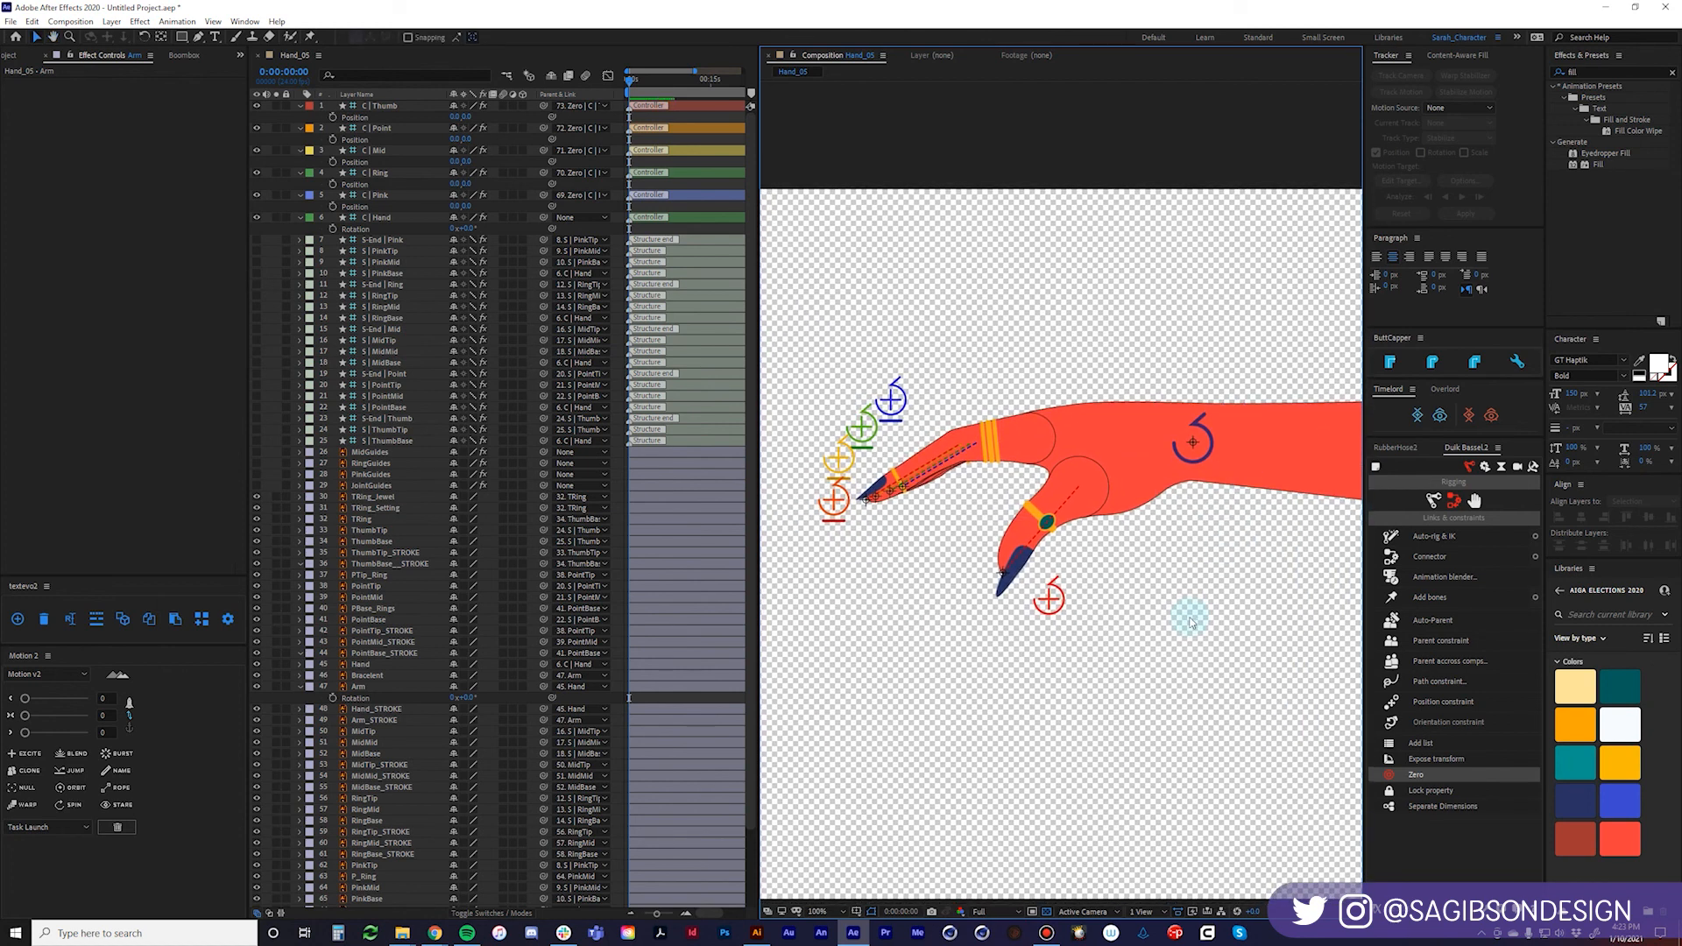